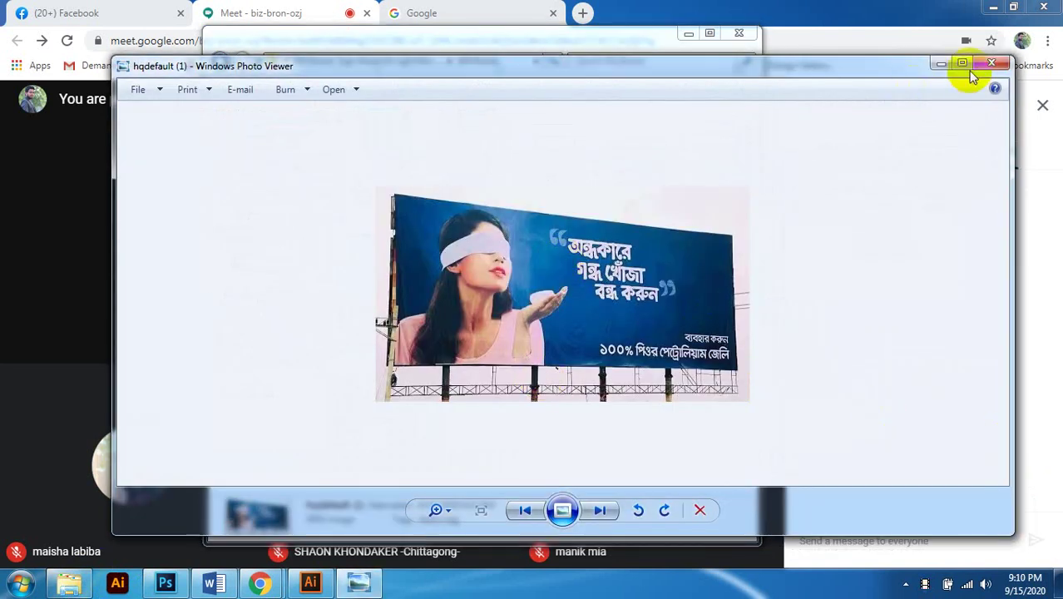
Step: Examine the billboard photo hqdefault (1) at full window size, and close it
{"action": "left_click", "coordinate": [962, 63]}
{"action": "scroll", "coordinate": [459, 350], "scroll_direction": "up", "scroll_amount": 4}
{"action": "scroll", "coordinate": [490, 337], "scroll_direction": "down", "scroll_amount": 3}
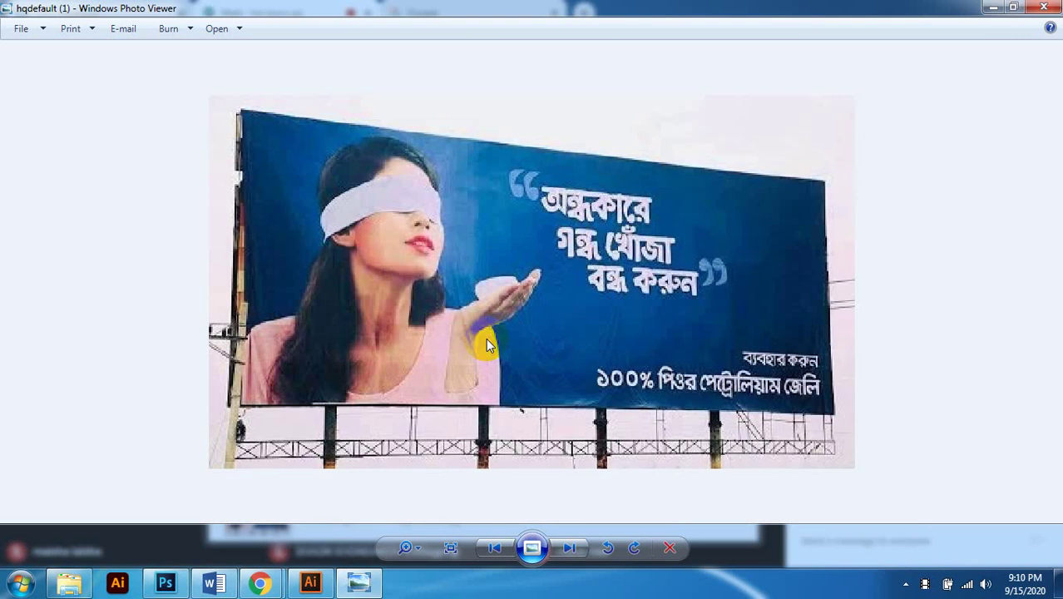
{"action": "scroll", "coordinate": [485, 337], "scroll_direction": "up", "scroll_amount": 1}
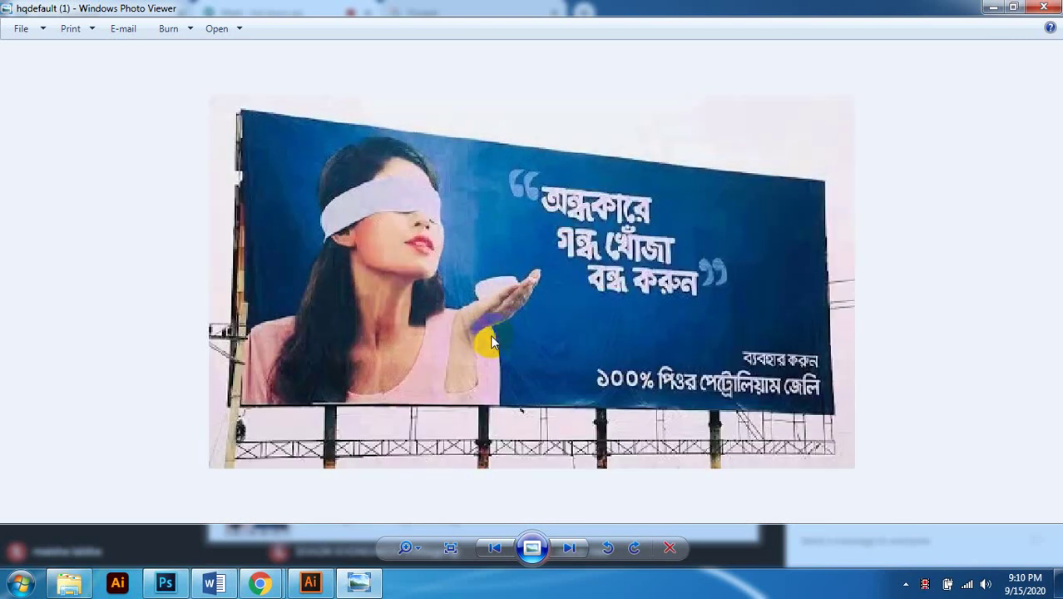
{"action": "left_click", "coordinate": [1044, 7]}
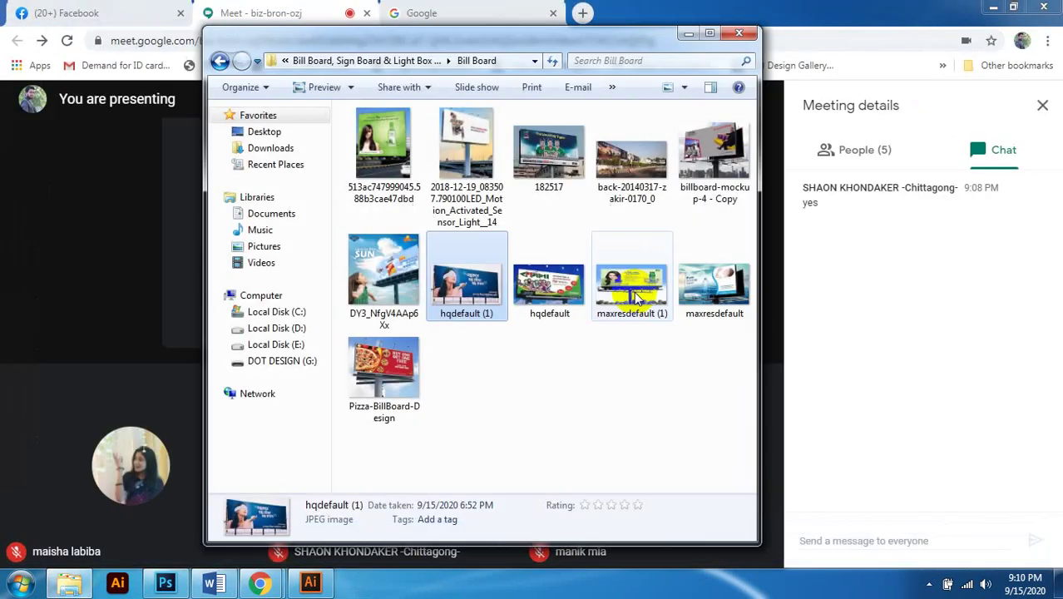
Step: Go up to the Bill Board, Sign Board & Light Box folder and open its Image subfolder
{"action": "left_click", "coordinate": [485, 384]}
{"action": "left_click", "coordinate": [405, 63]}
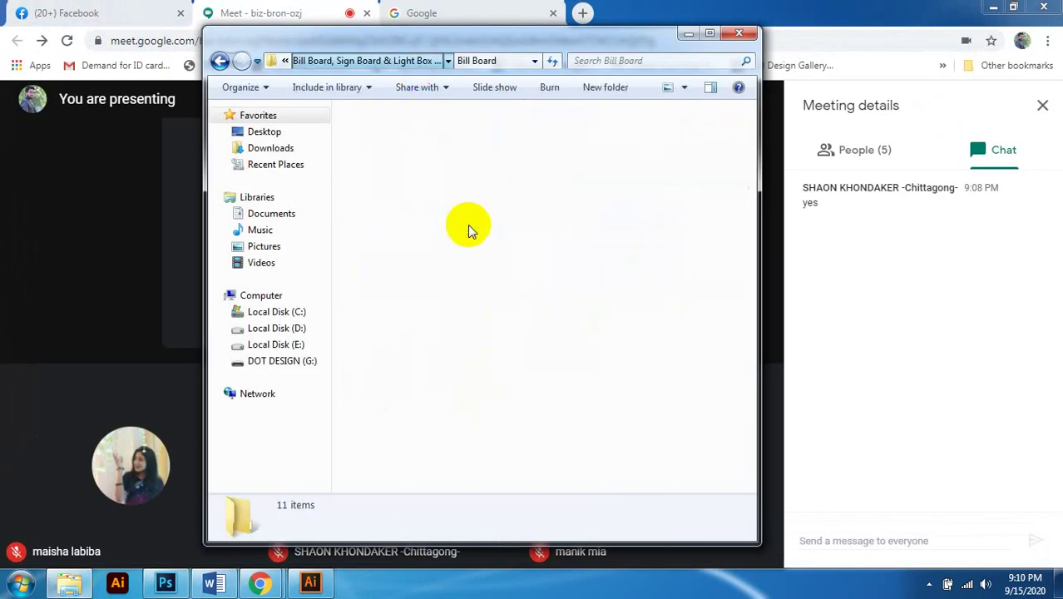
{"action": "double_click", "coordinate": [381, 162]}
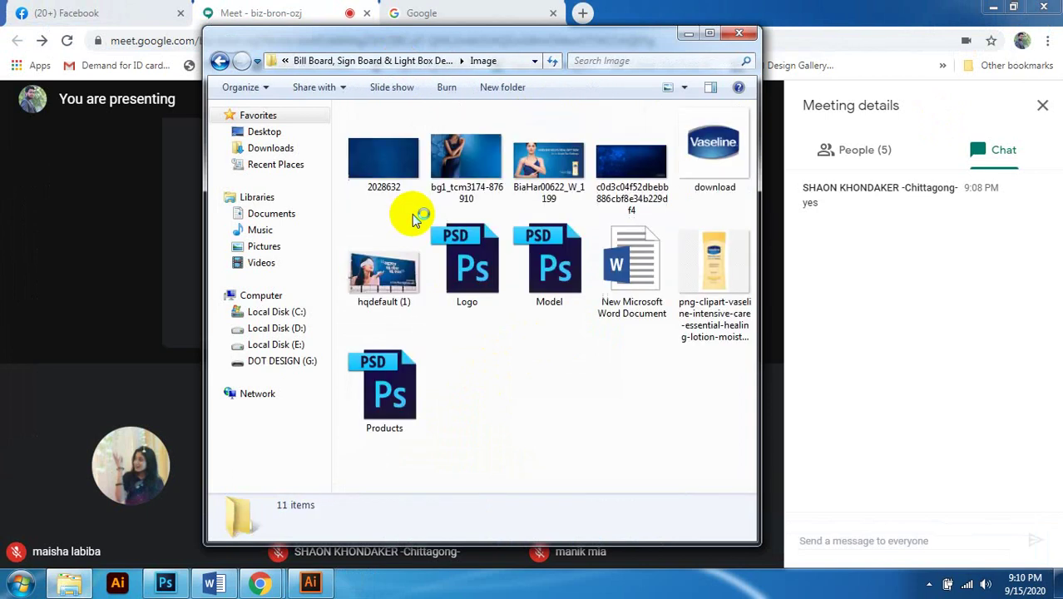
{"action": "right_click", "coordinate": [526, 332]}
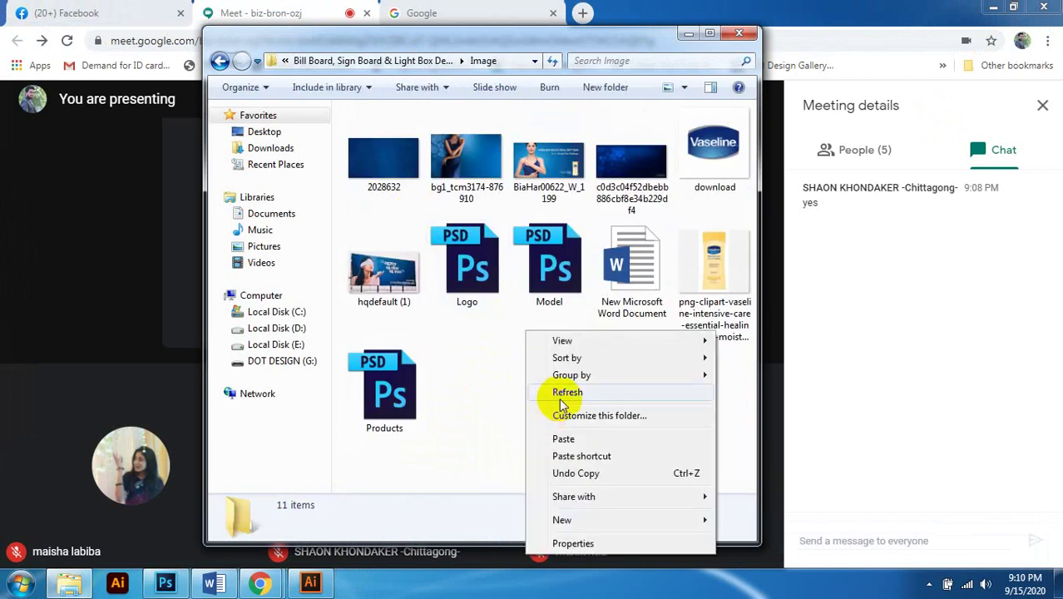
{"action": "left_click", "coordinate": [478, 393]}
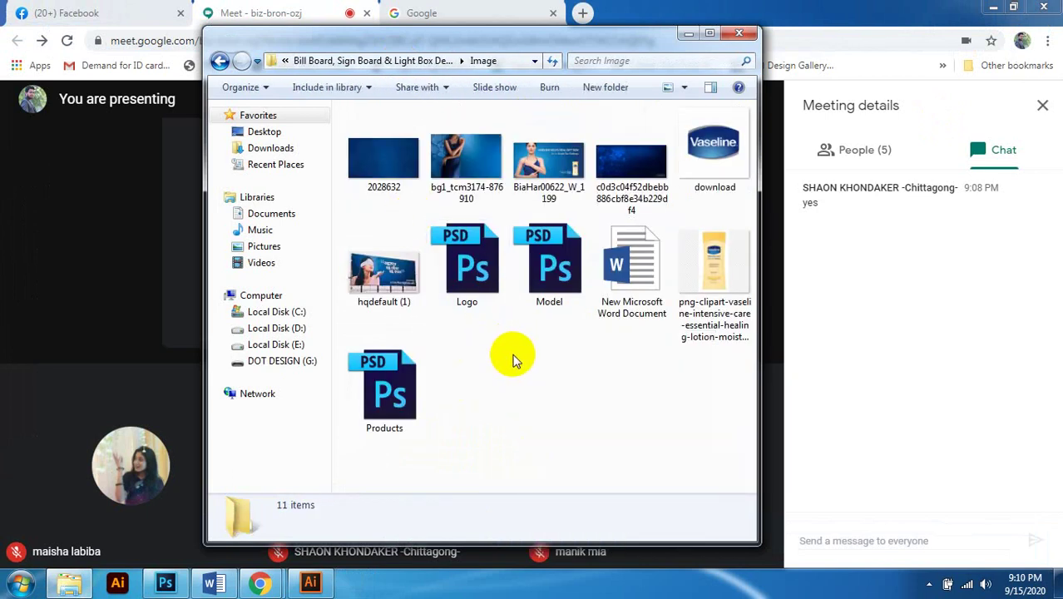
Step: View the reference photo hqdefault (1) from the Image folder, close it and return to the empty Illustrator workspace
{"action": "left_click", "coordinate": [311, 582]}
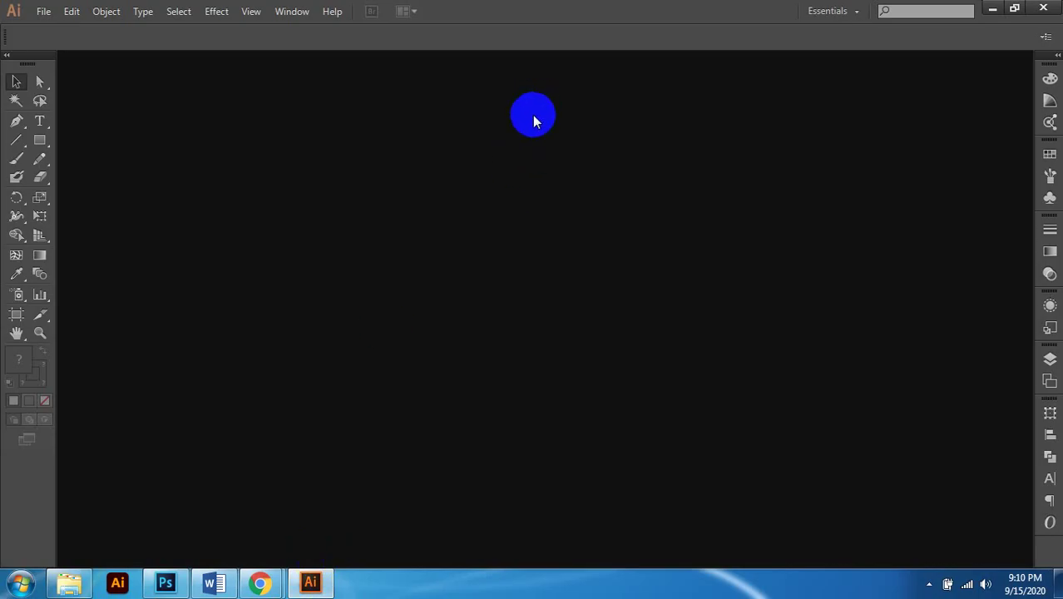
{"action": "left_click", "coordinate": [69, 582]}
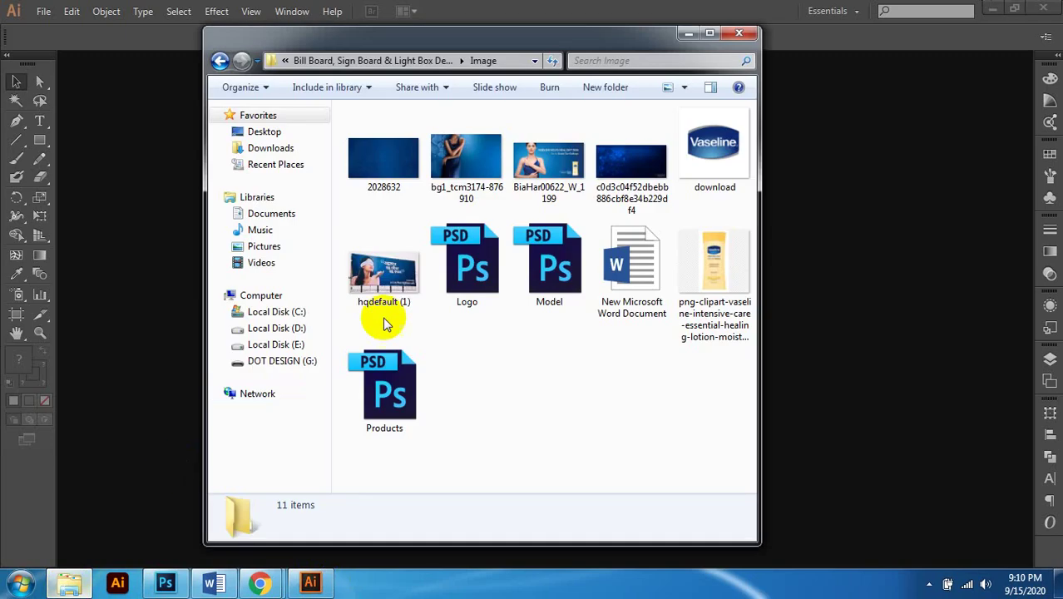
{"action": "left_click", "coordinate": [386, 264]}
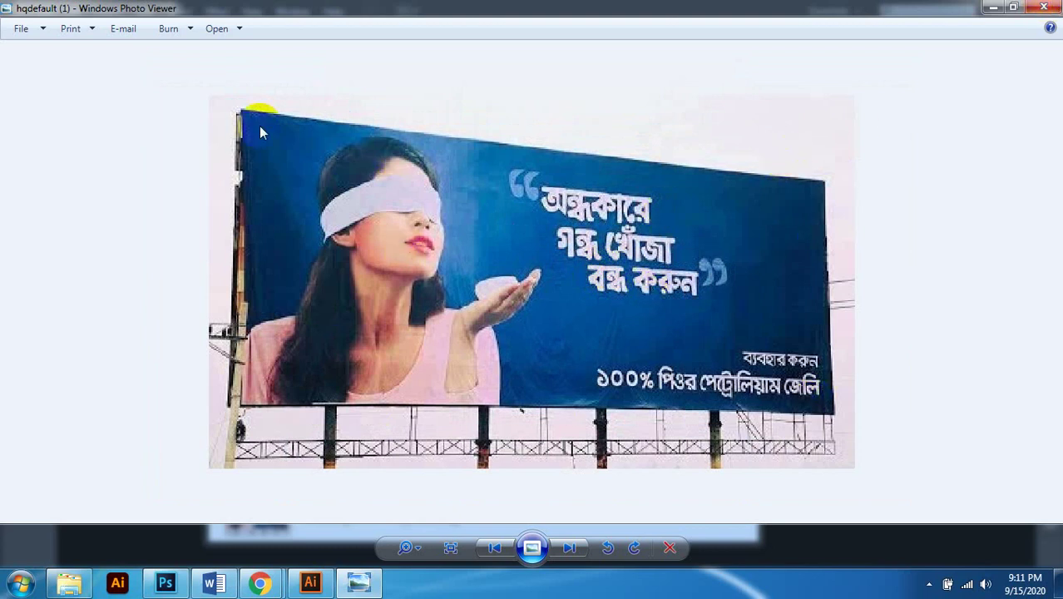
{"action": "left_click", "coordinate": [1049, 6]}
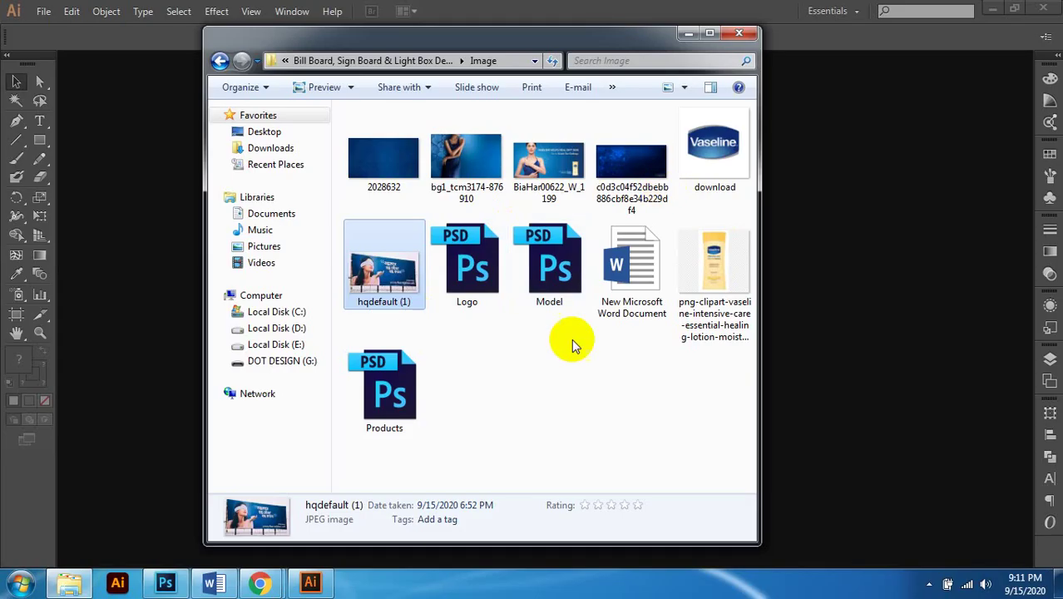
{"action": "left_click", "coordinate": [669, 14]}
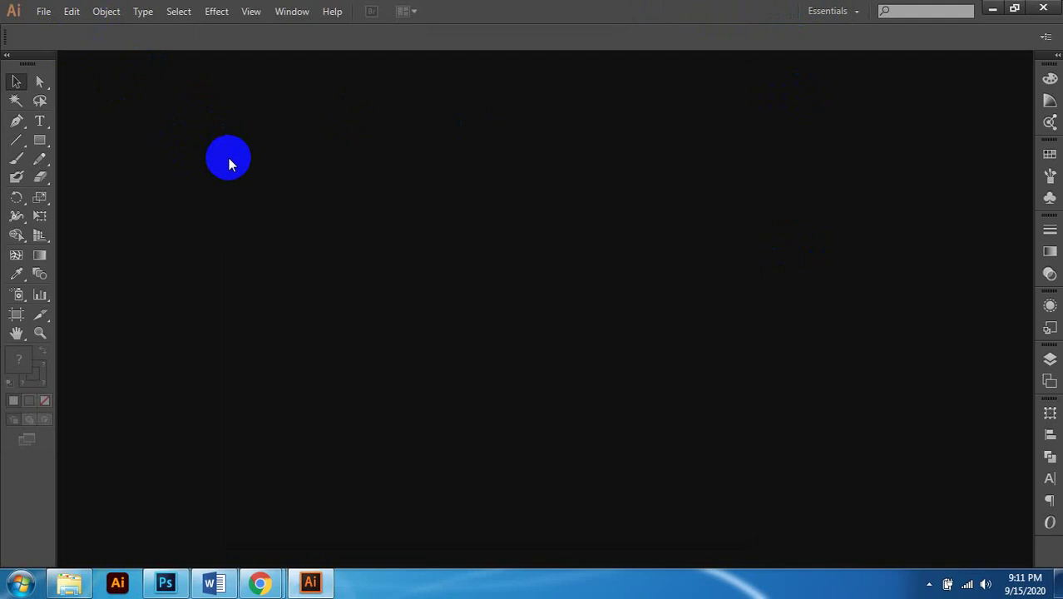
Step: Start a new document and name it Billboard Design
{"action": "left_click", "coordinate": [37, 14]}
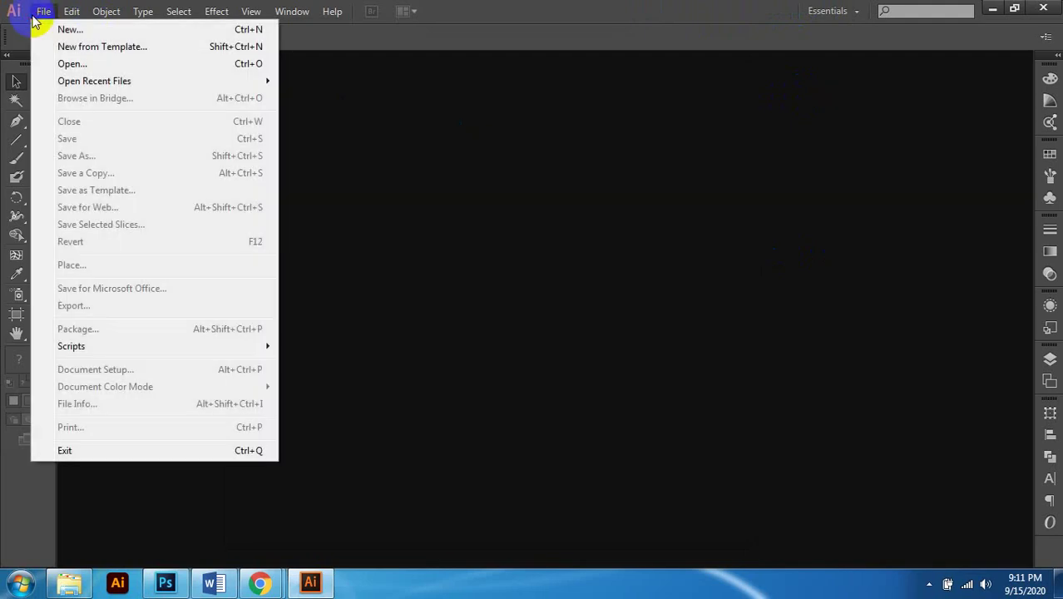
{"action": "left_click", "coordinate": [79, 33]}
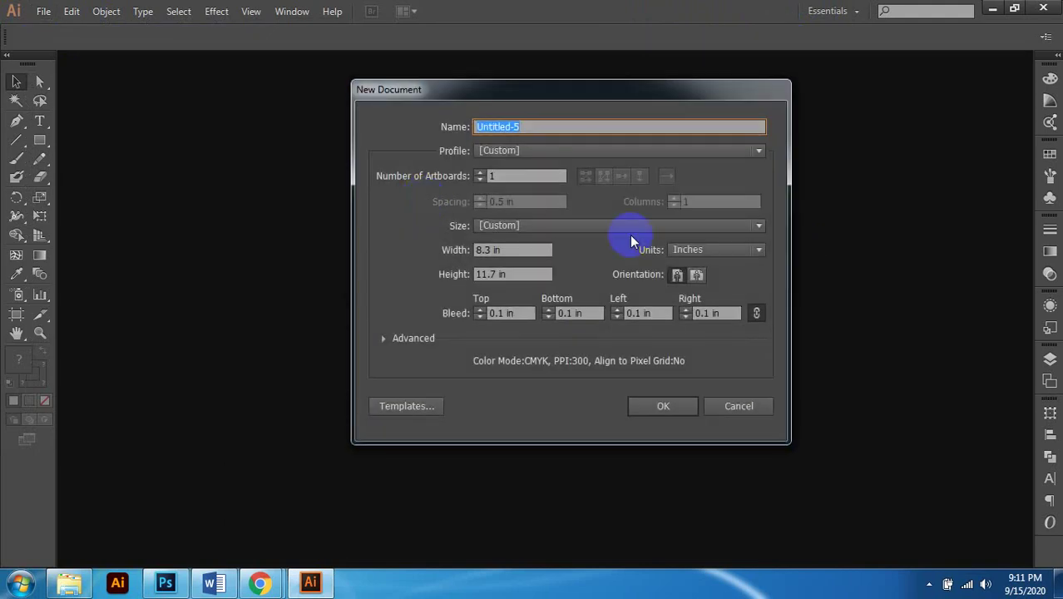
{"action": "left_click", "coordinate": [532, 252]}
{"action": "left_click", "coordinate": [518, 249]}
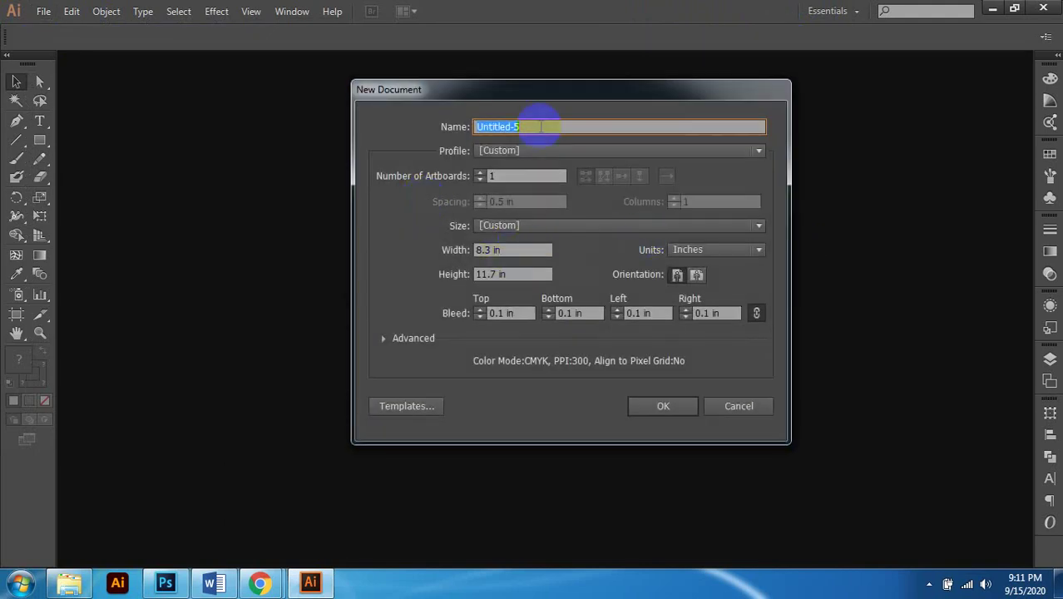
{"action": "type", "text": "Billan"}
{"action": "key", "text": "BackSpace"}
{"action": "key", "text": "BackSpace"}
{"action": "type", "text": "board Design"}
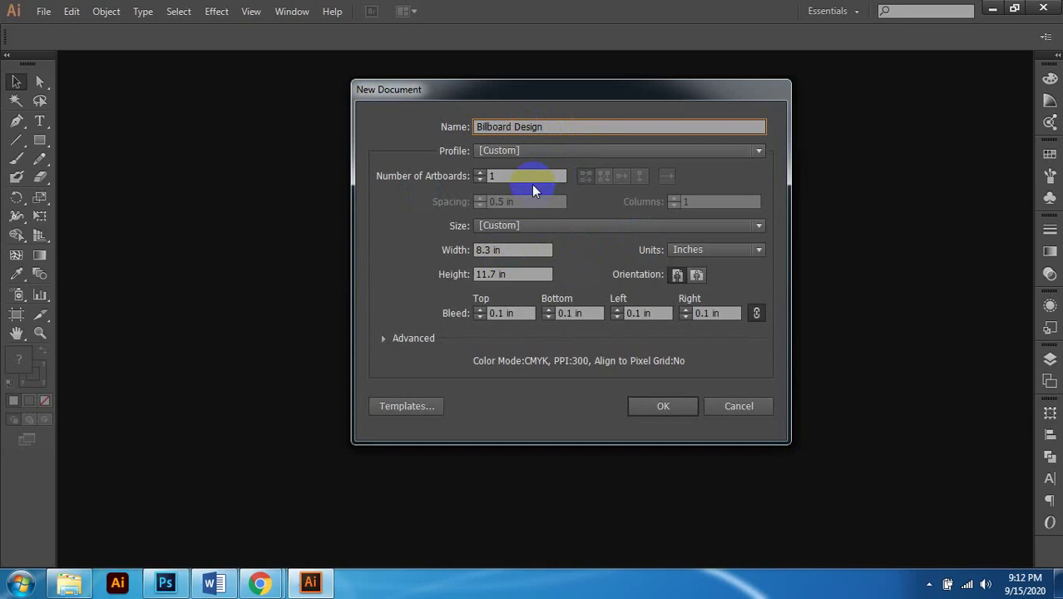
Step: Set the new document's width to 6 in and its height to 3 in
{"action": "left_click", "coordinate": [506, 248]}
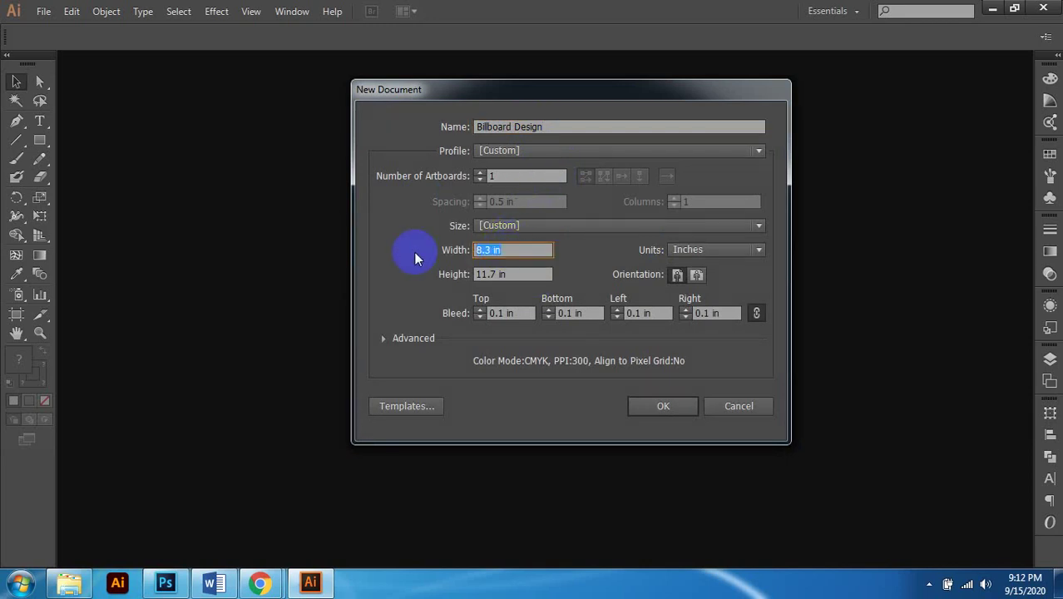
{"action": "type", "text": "6"}
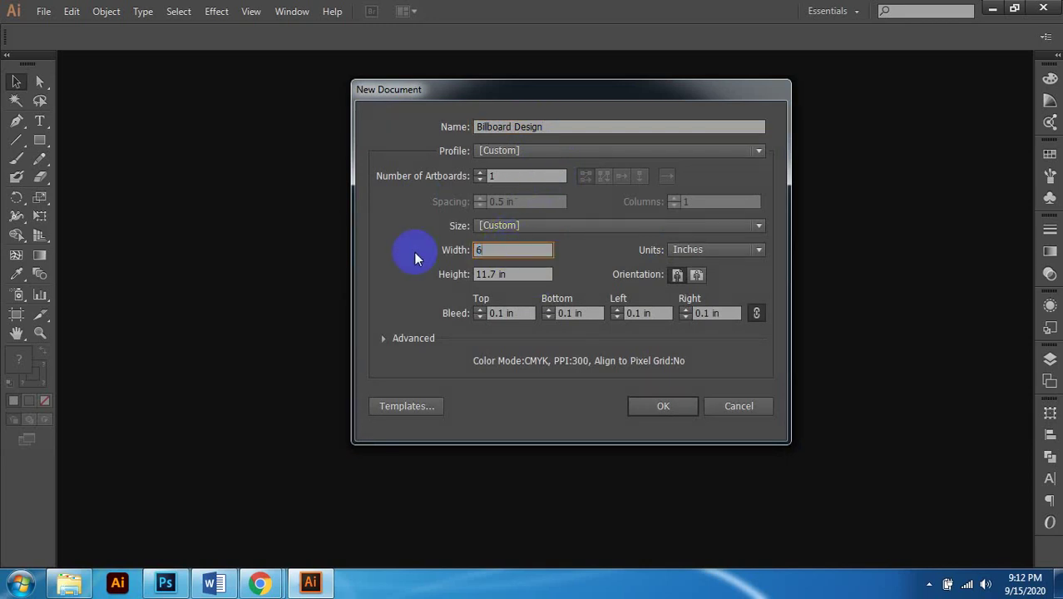
{"action": "left_click", "coordinate": [489, 273]}
{"action": "left_click", "coordinate": [512, 275]}
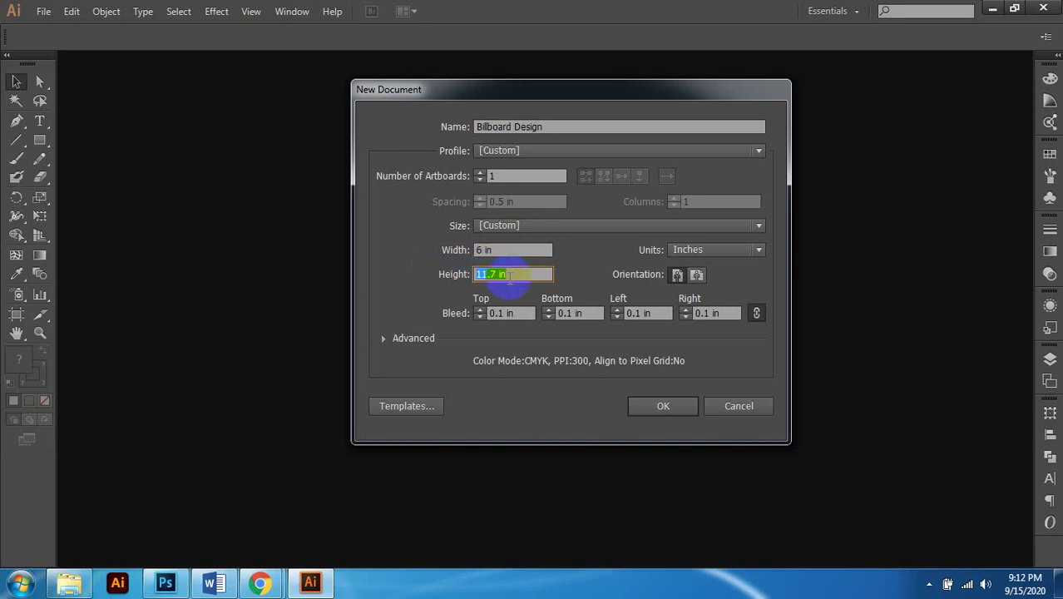
{"action": "type", "text": "3"}
{"action": "left_click", "coordinate": [506, 249]}
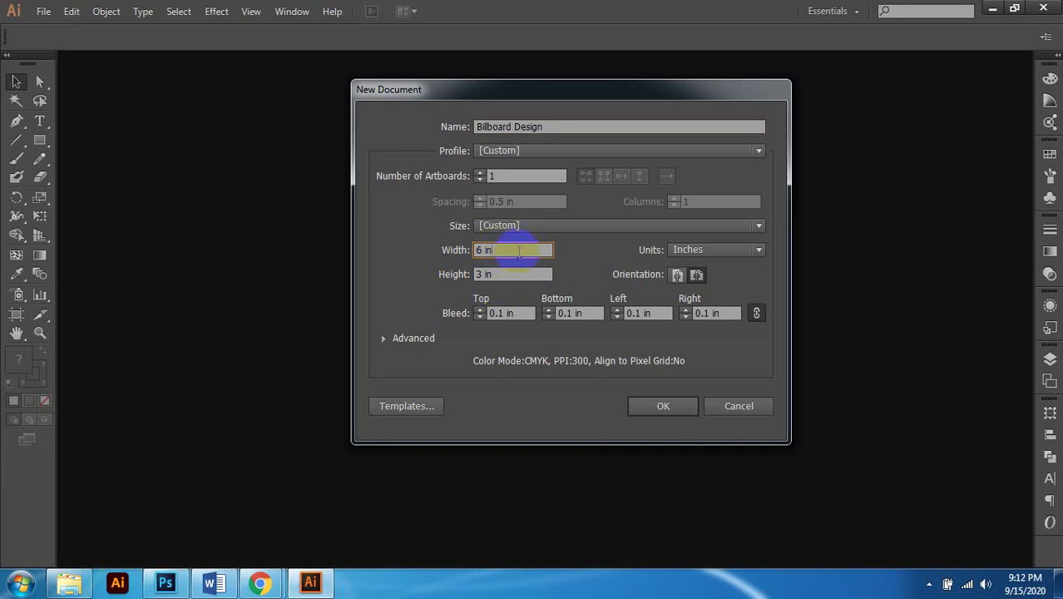
Step: Change the document size to 60 in wide by 30 in high and create the document
{"action": "left_click_drag", "start_coordinate": [517, 251], "coordinate": [475, 249]}
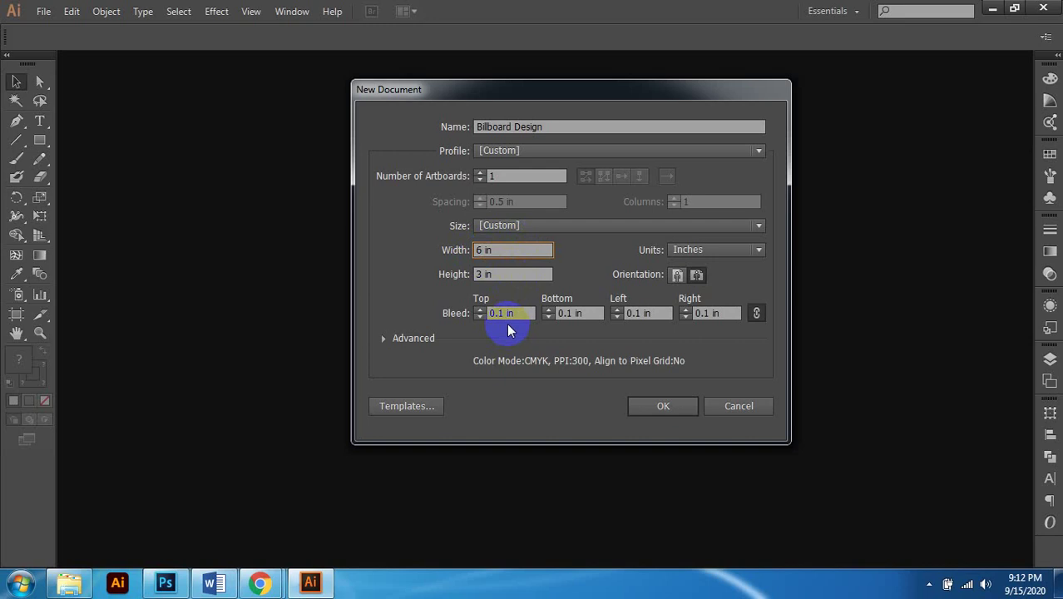
{"action": "type", "text": "0"}
{"action": "left_click", "coordinate": [482, 275]}
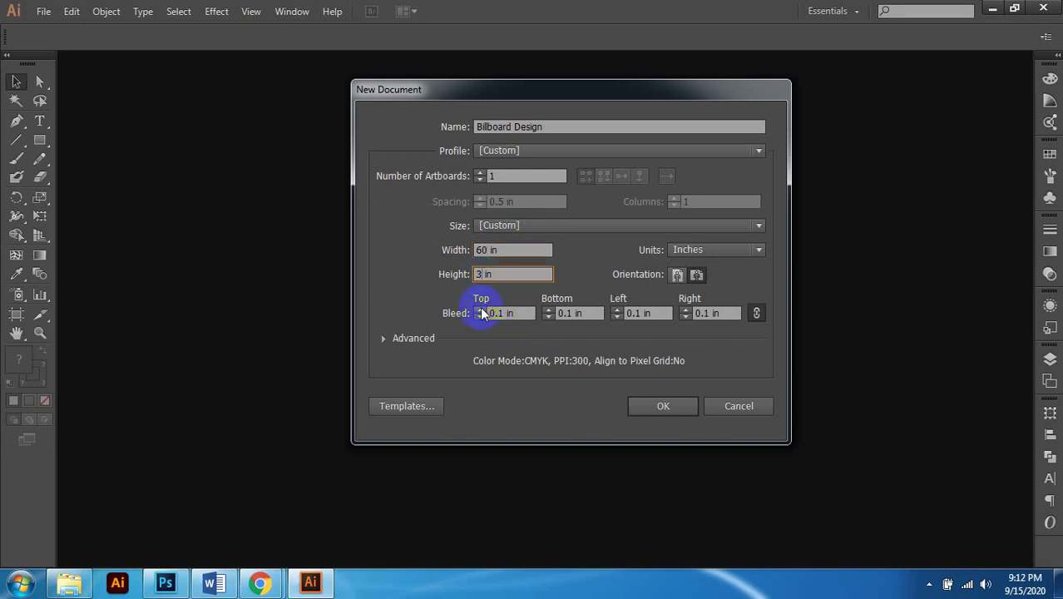
{"action": "type", "text": "0"}
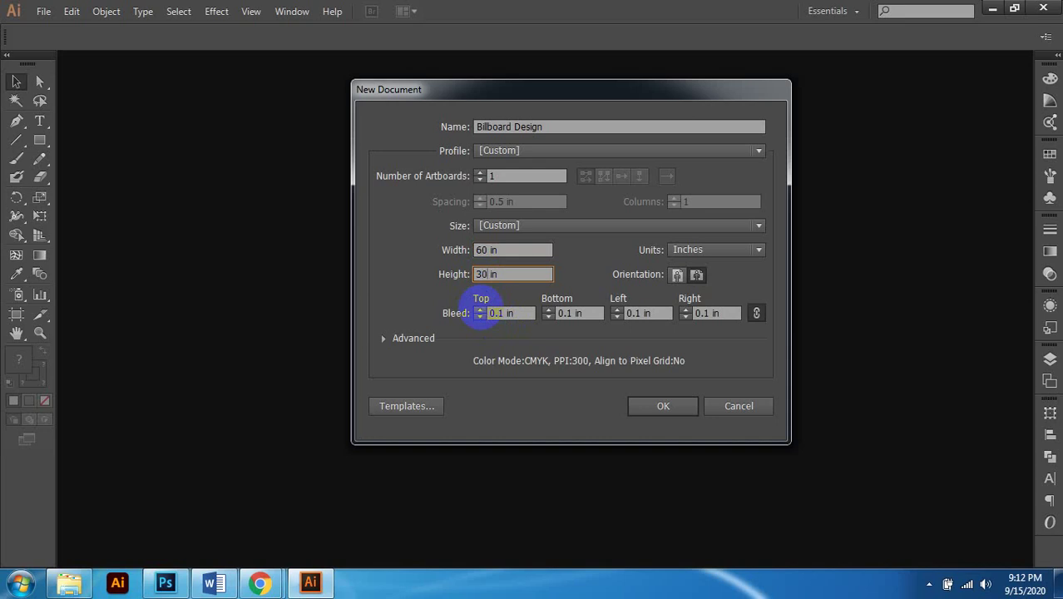
{"action": "left_click", "coordinate": [510, 250]}
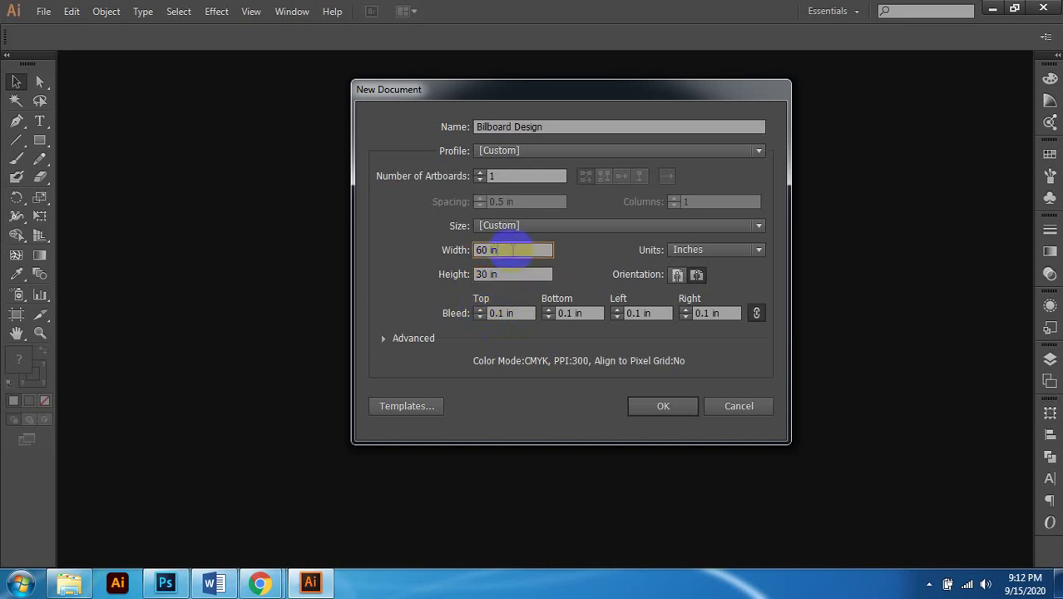
{"action": "left_click", "coordinate": [511, 274]}
{"action": "left_click", "coordinate": [509, 249]}
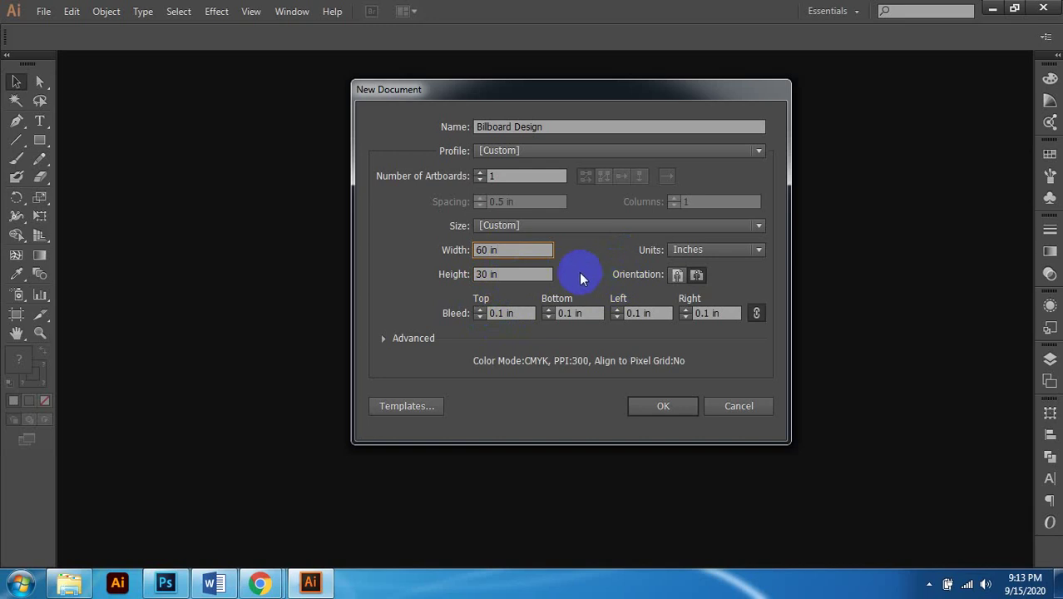
{"action": "left_click", "coordinate": [672, 405]}
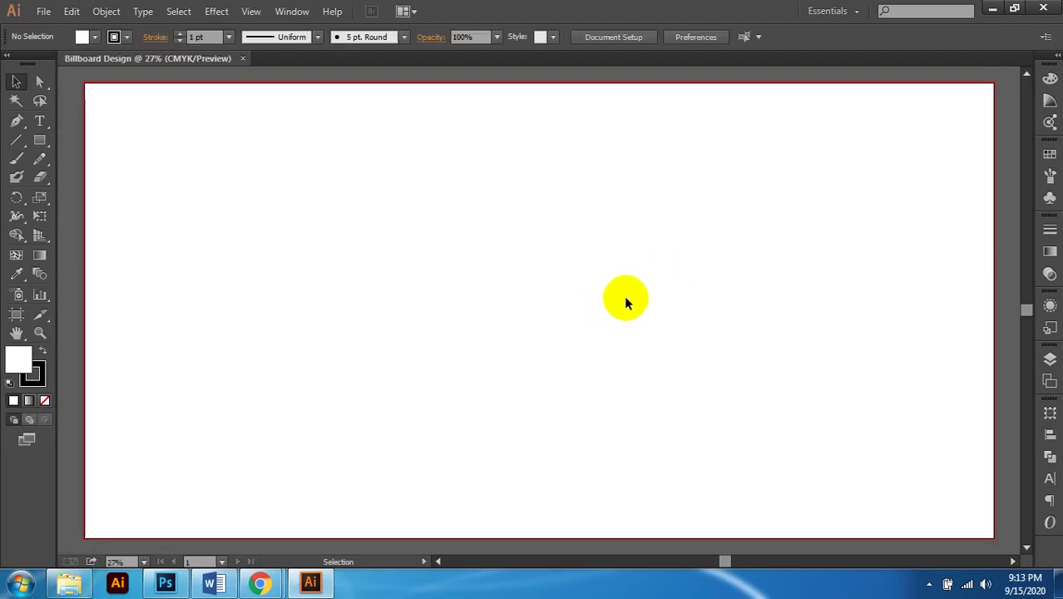
Step: Create a rectangle 60 in wide and 30 in high with the Rectangle tool
{"action": "left_click", "coordinate": [46, 145]}
{"action": "left_click", "coordinate": [459, 314]}
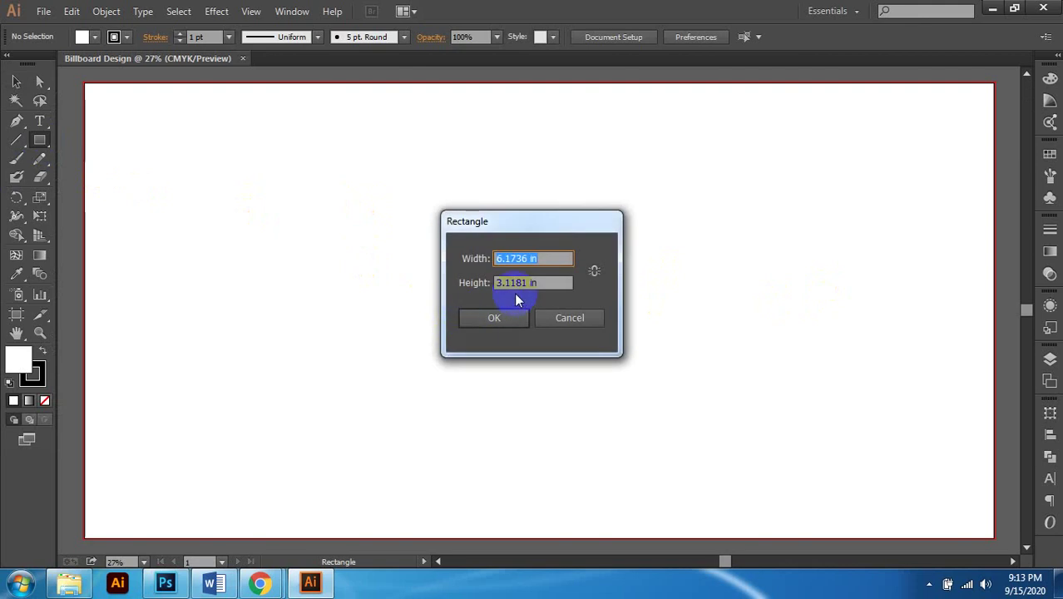
{"action": "type", "text": "60"}
{"action": "key", "text": "Tab"}
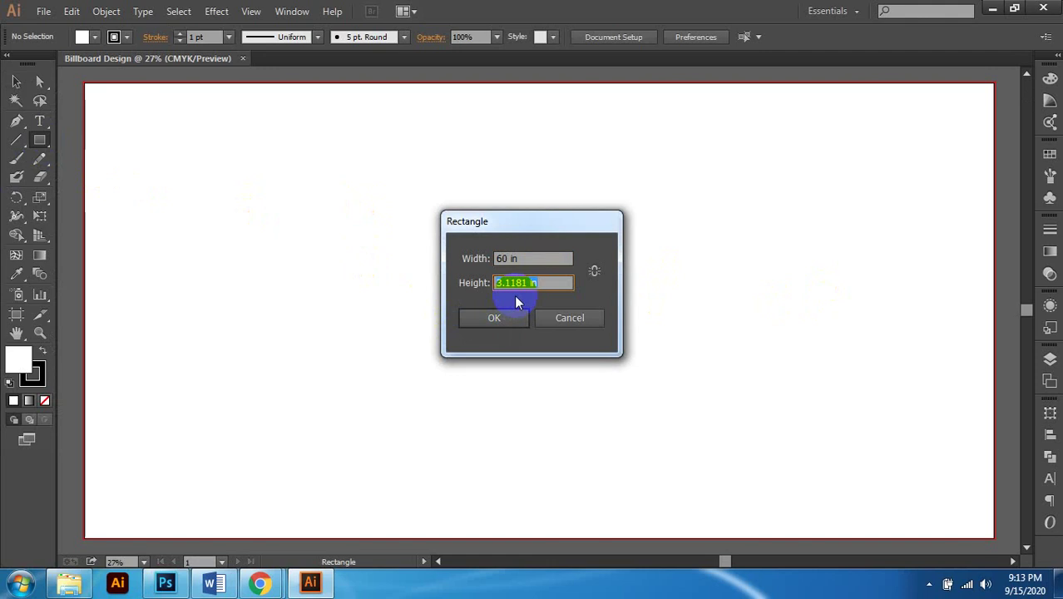
{"action": "type", "text": "30"}
{"action": "left_click", "coordinate": [494, 317]}
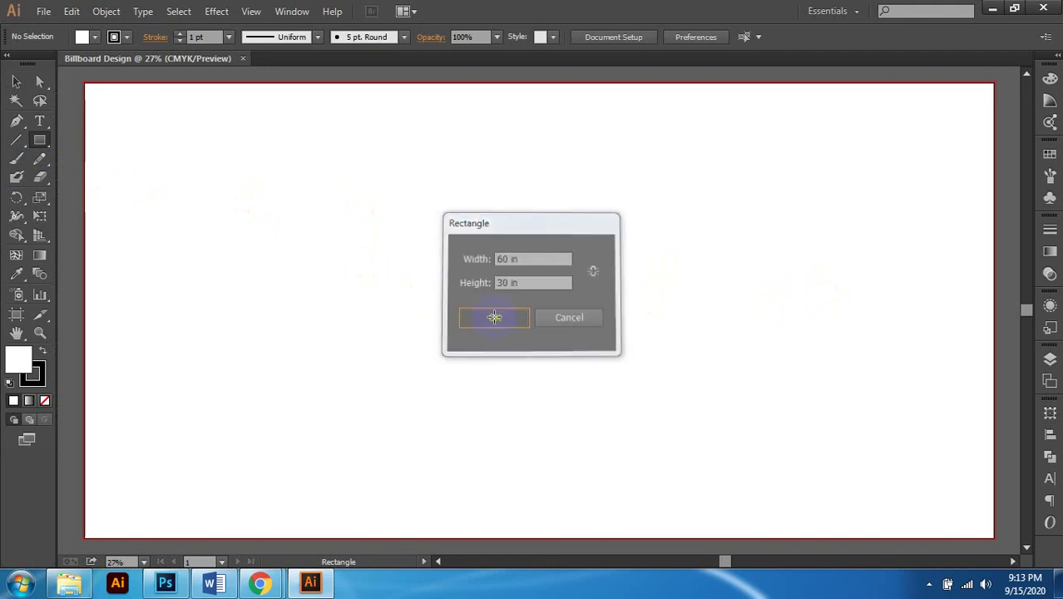
Step: Align the rectangle to the artboard, centering it horizontally and vertically, and deselect it
{"action": "left_click", "coordinate": [16, 82]}
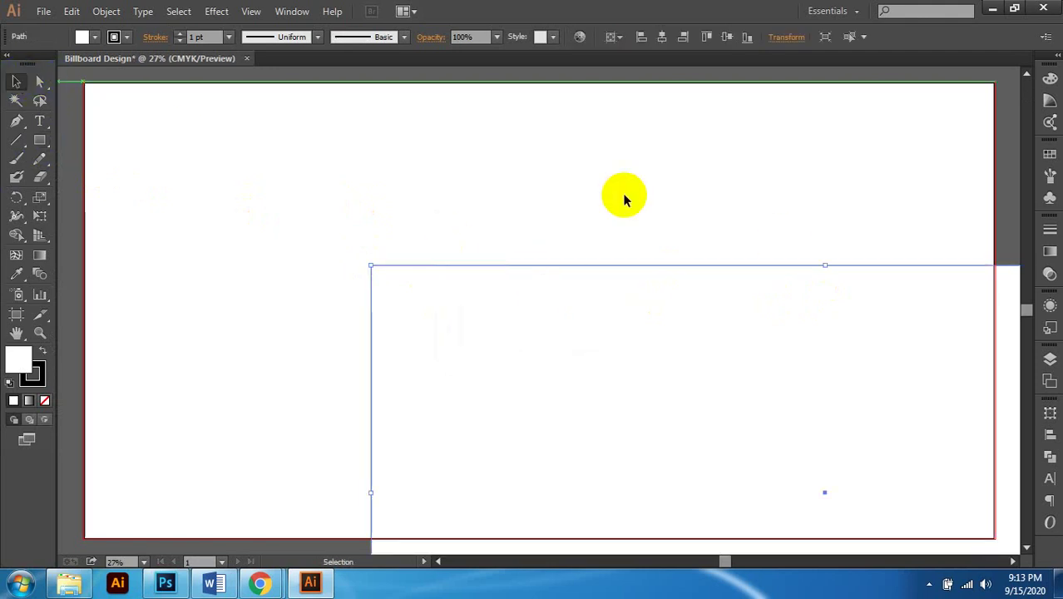
{"action": "left_click", "coordinate": [619, 39]}
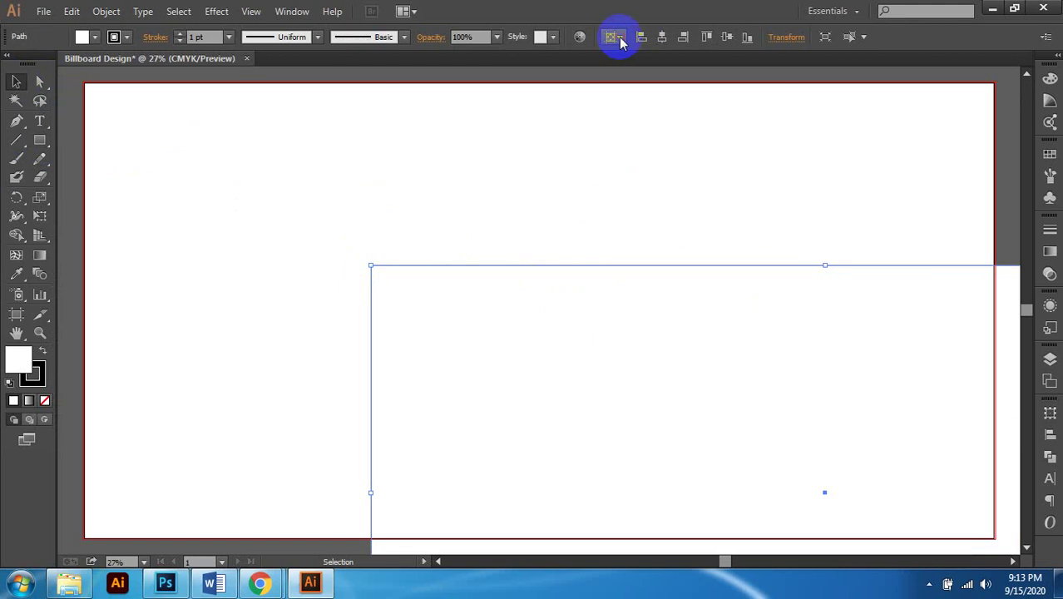
{"action": "left_click", "coordinate": [635, 87]}
{"action": "left_click", "coordinate": [663, 38]}
{"action": "left_click", "coordinate": [725, 39]}
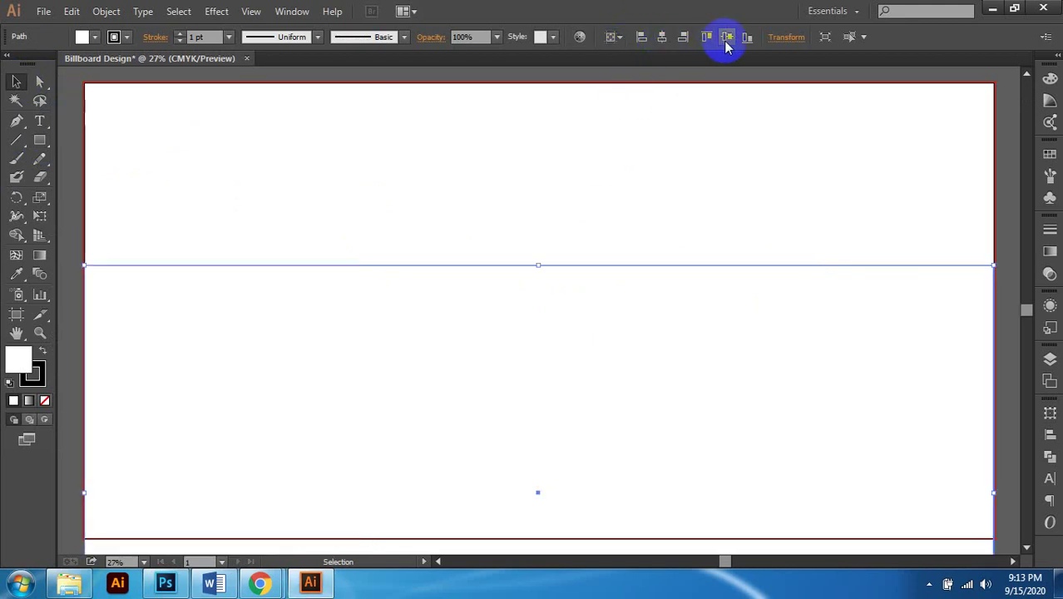
{"action": "scroll", "coordinate": [490, 211], "scroll_direction": "down", "scroll_amount": 1}
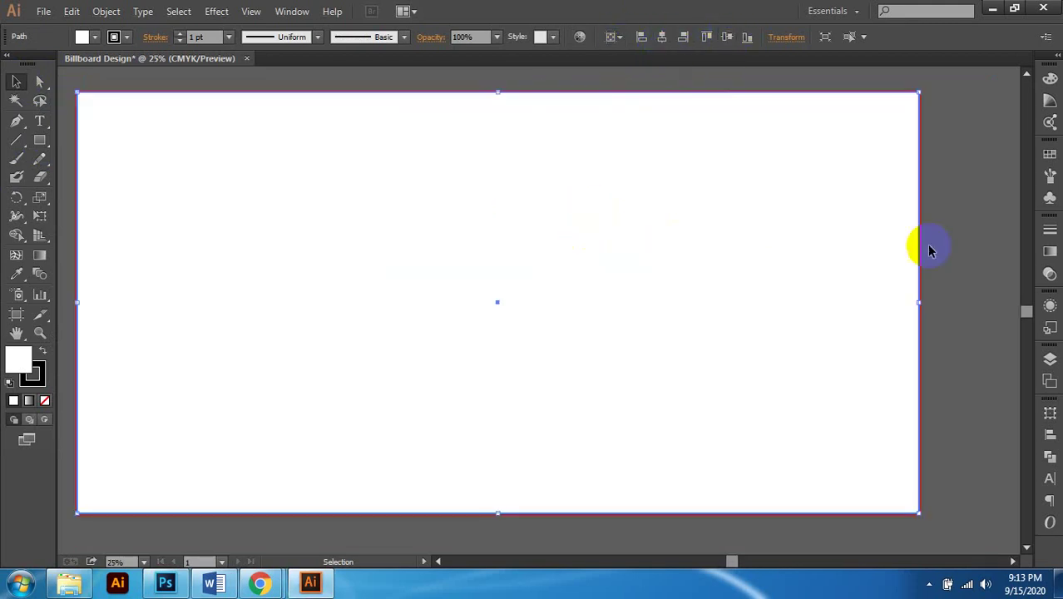
{"action": "left_click", "coordinate": [939, 217]}
{"action": "scroll", "coordinate": [759, 285], "scroll_direction": "up", "scroll_amount": 1}
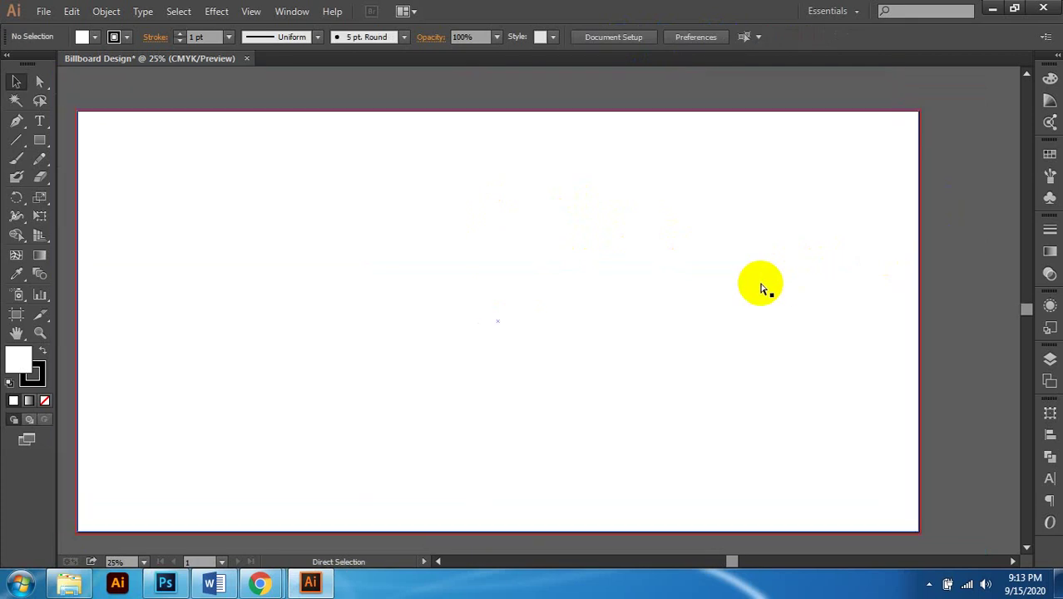
{"action": "scroll", "coordinate": [763, 288], "scroll_direction": "left", "scroll_amount": 1}
{"action": "scroll", "coordinate": [731, 274], "scroll_direction": "down", "scroll_amount": 1}
{"action": "left_click", "coordinate": [707, 263]}
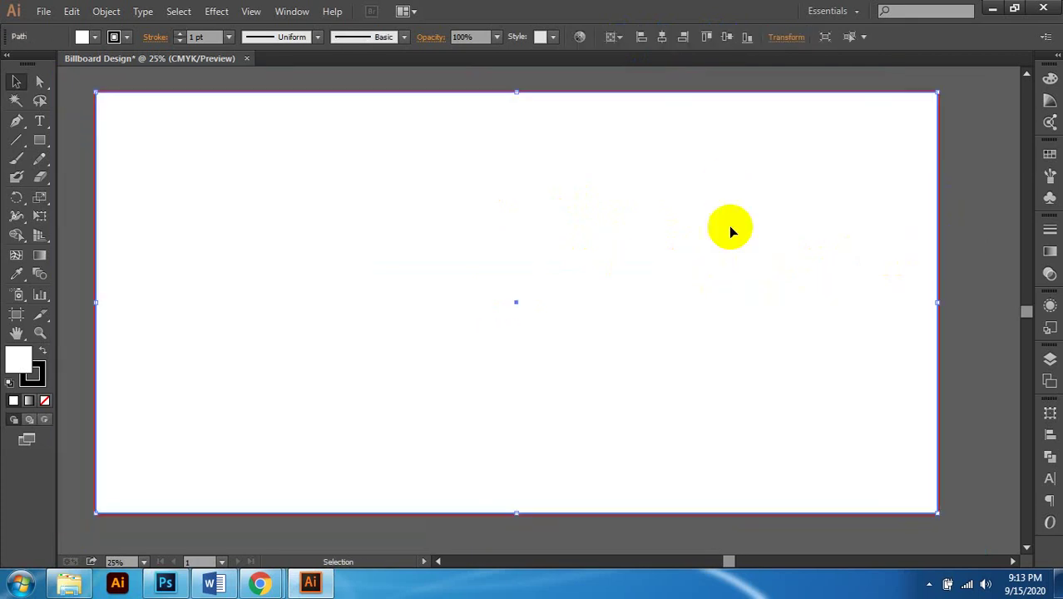
{"action": "key", "text": "ctrl+shift+a"}
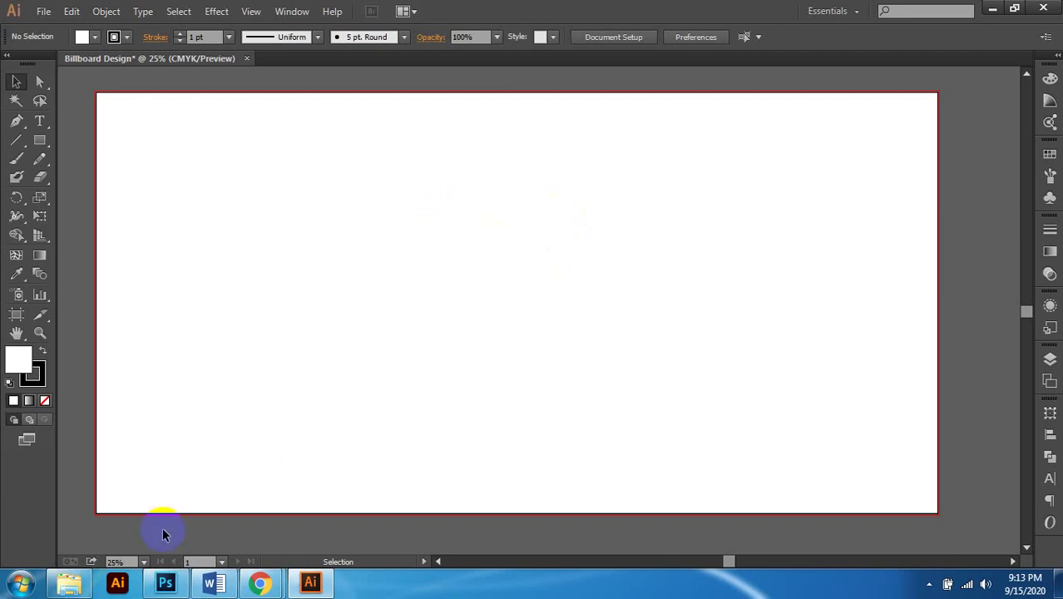
{"action": "left_click", "coordinate": [71, 586]}
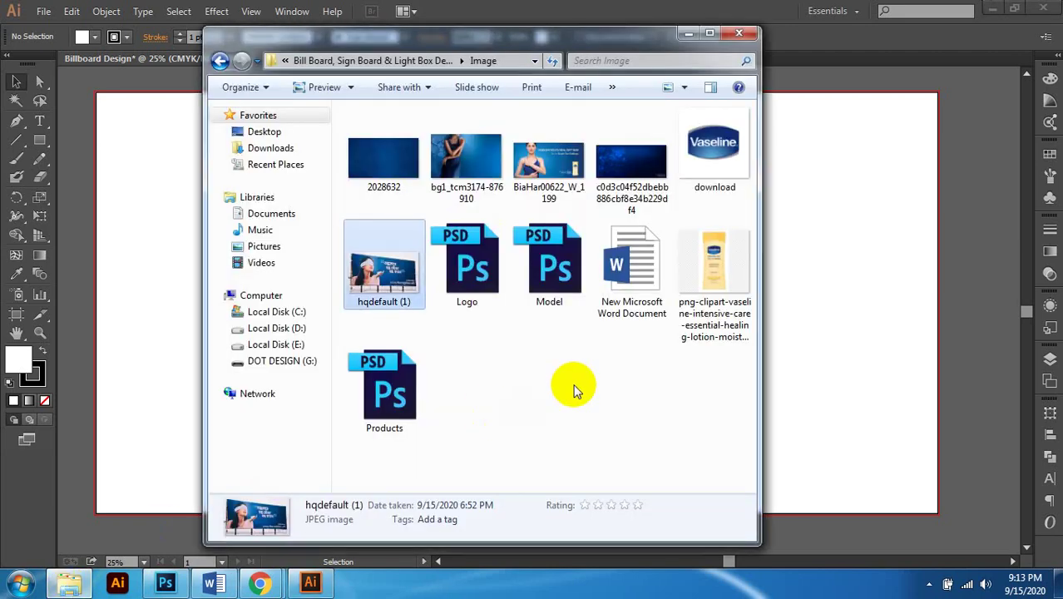
{"action": "left_click", "coordinate": [527, 404]}
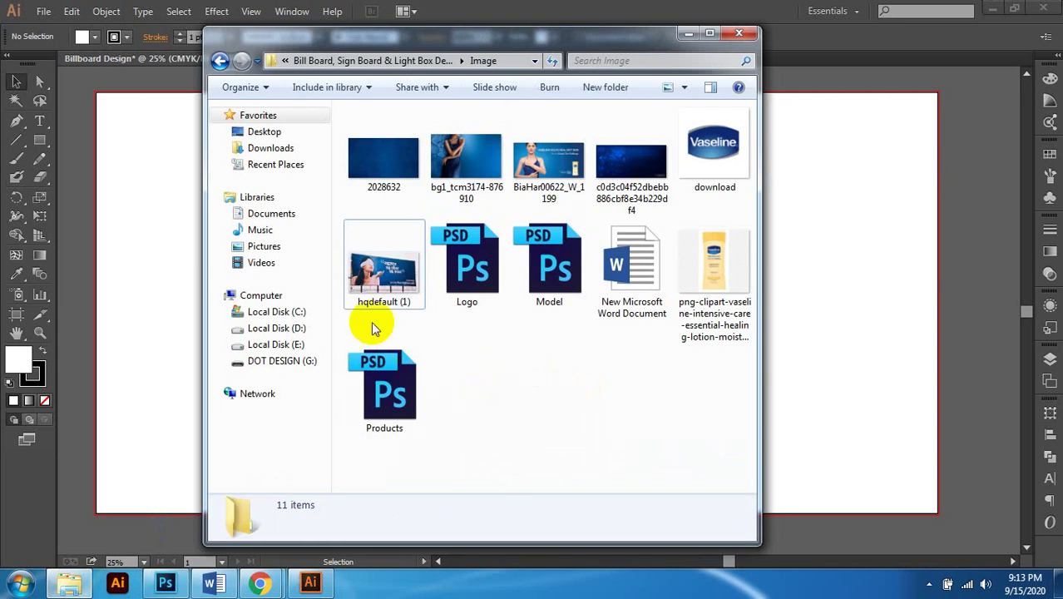
{"action": "left_click", "coordinate": [396, 283]}
{"action": "left_click", "coordinate": [960, 143]}
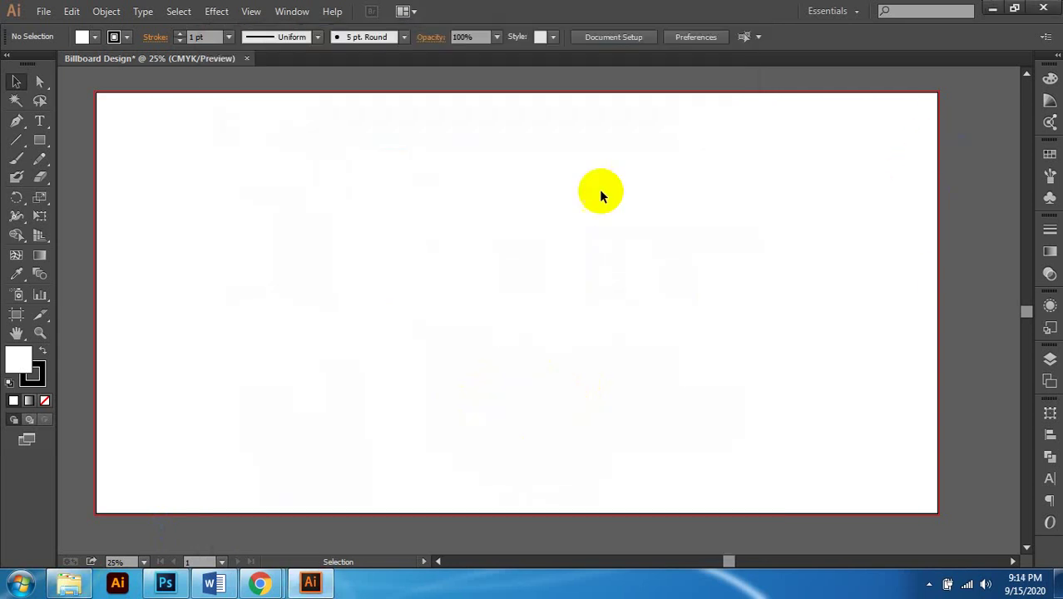
Step: Save the document as Billboard Design in Illustrator CC format, in the AI folder inside the Bill Board, Sign Board & Light Box folder
{"action": "key", "text": "ctrl+v"}
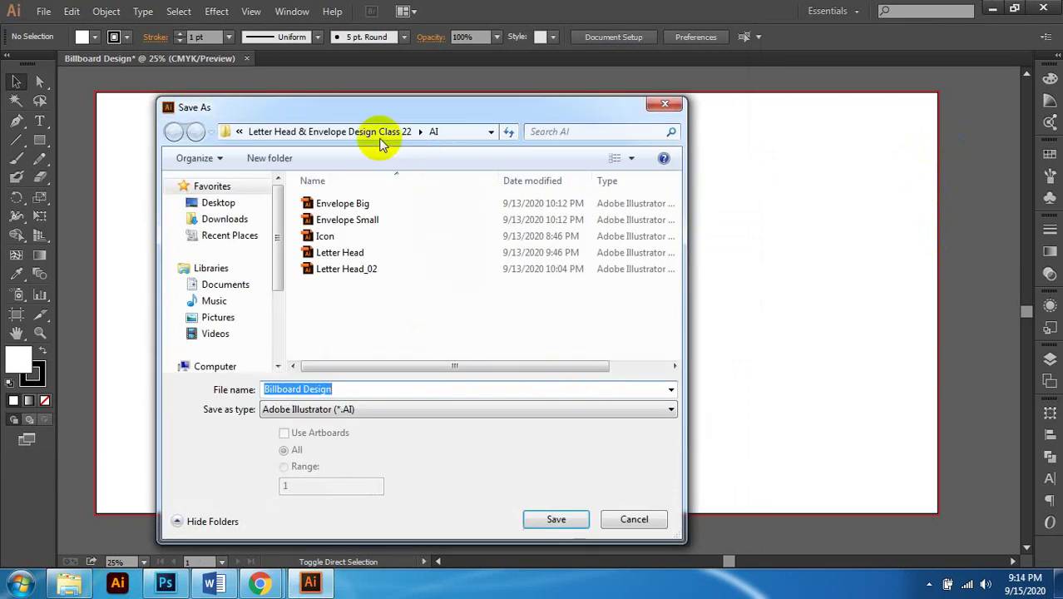
{"action": "left_click", "coordinate": [244, 133]}
{"action": "left_click", "coordinate": [239, 133]}
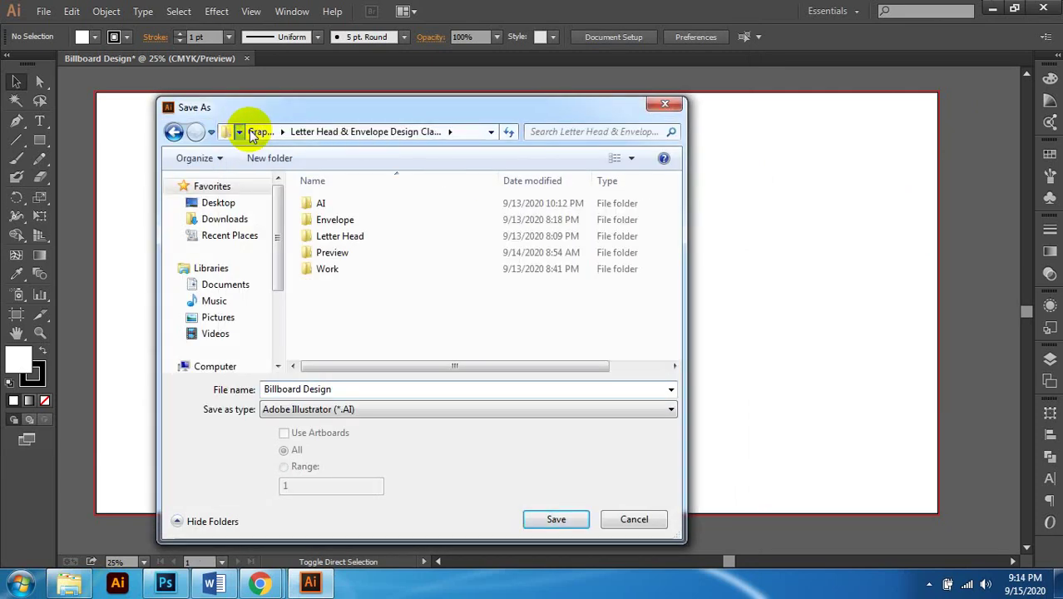
{"action": "left_click", "coordinate": [266, 132]}
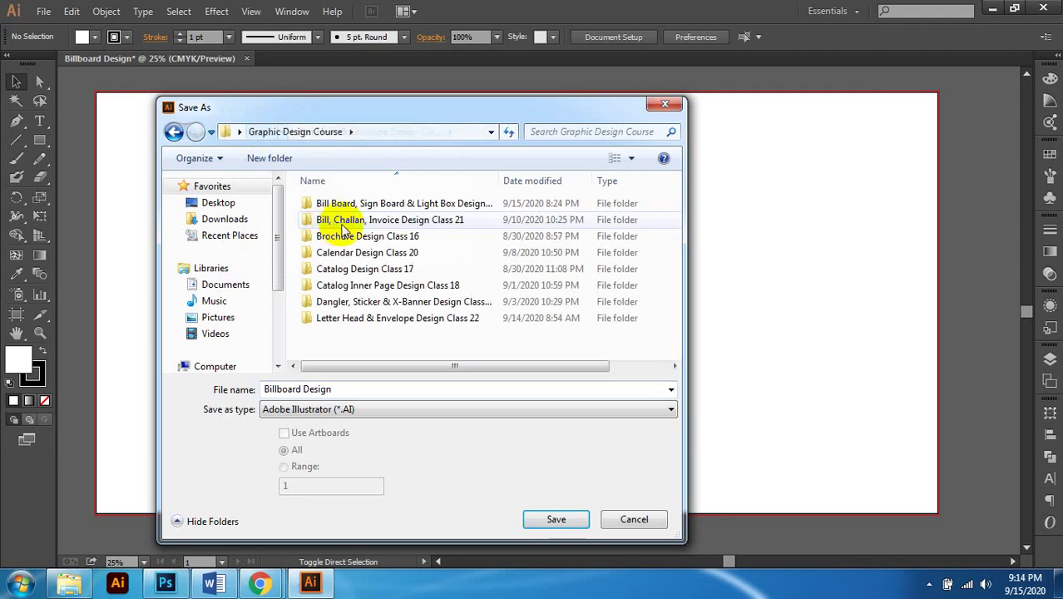
{"action": "left_click", "coordinate": [447, 207]}
{"action": "double_click", "coordinate": [447, 206]}
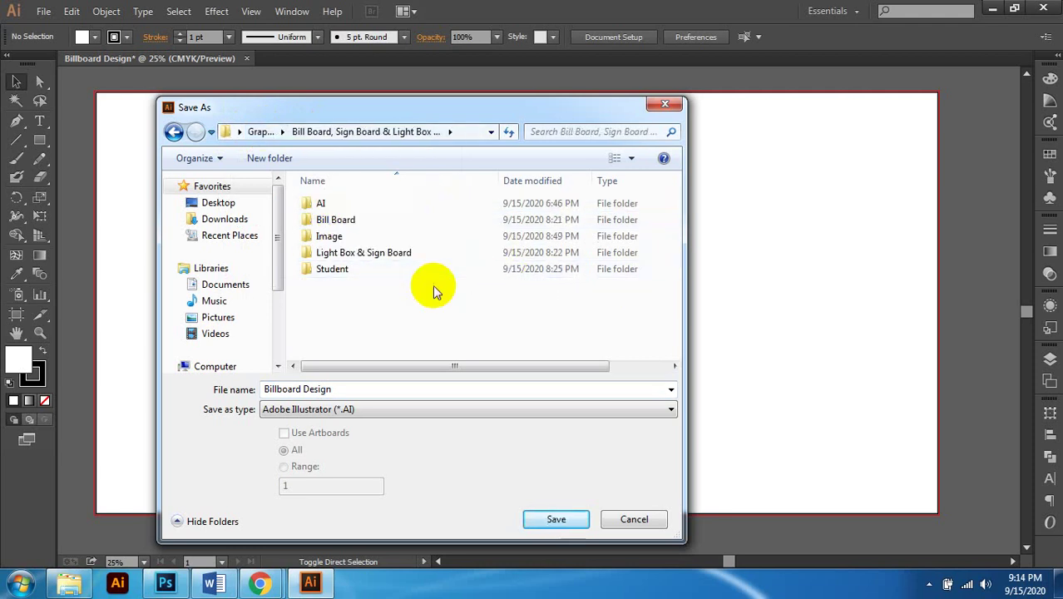
{"action": "double_click", "coordinate": [332, 204]}
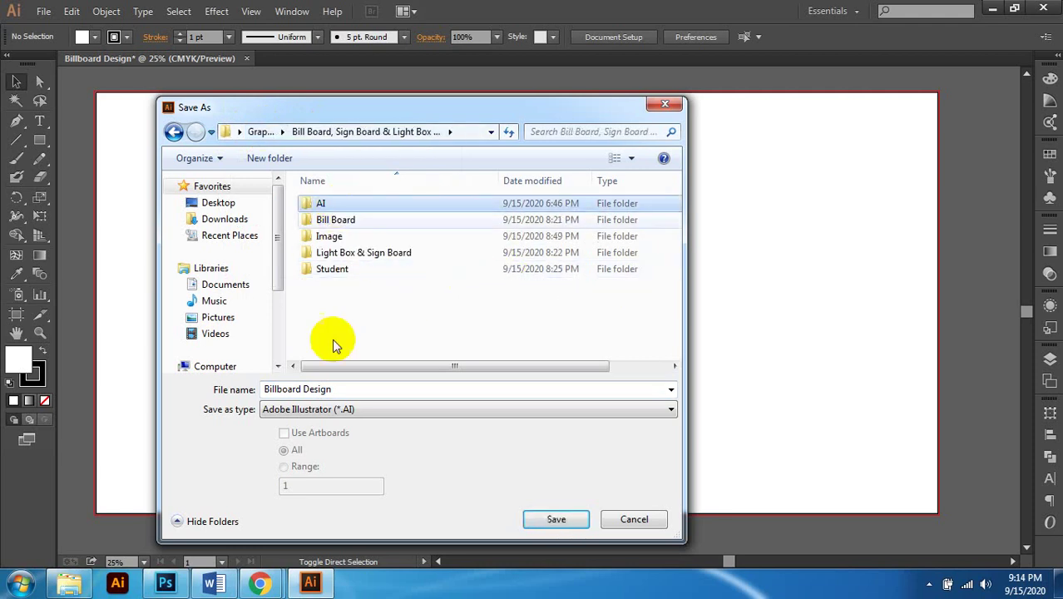
{"action": "left_click", "coordinate": [565, 518]}
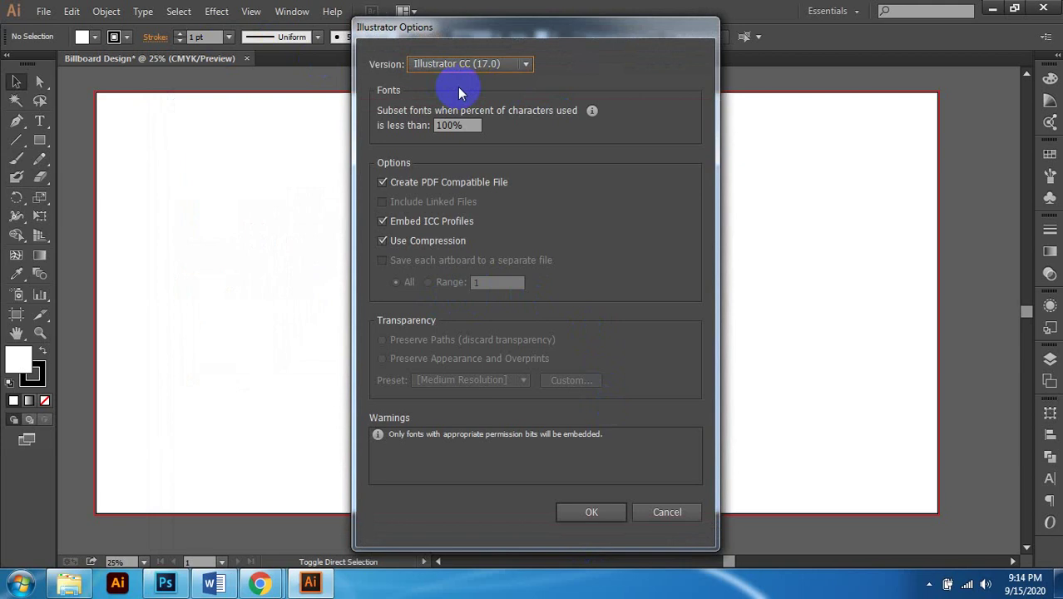
{"action": "left_click", "coordinate": [595, 512]}
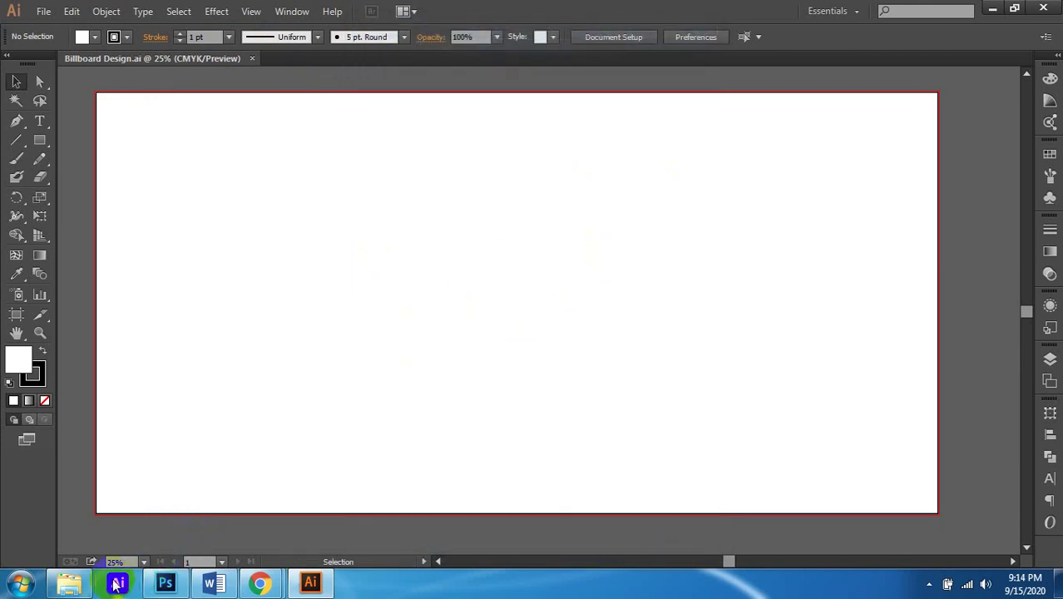
Step: Place the hqdefault (1) reference photo from the Image folder into the billboard document
{"action": "left_click", "coordinate": [69, 582]}
{"action": "left_click", "coordinate": [540, 388]}
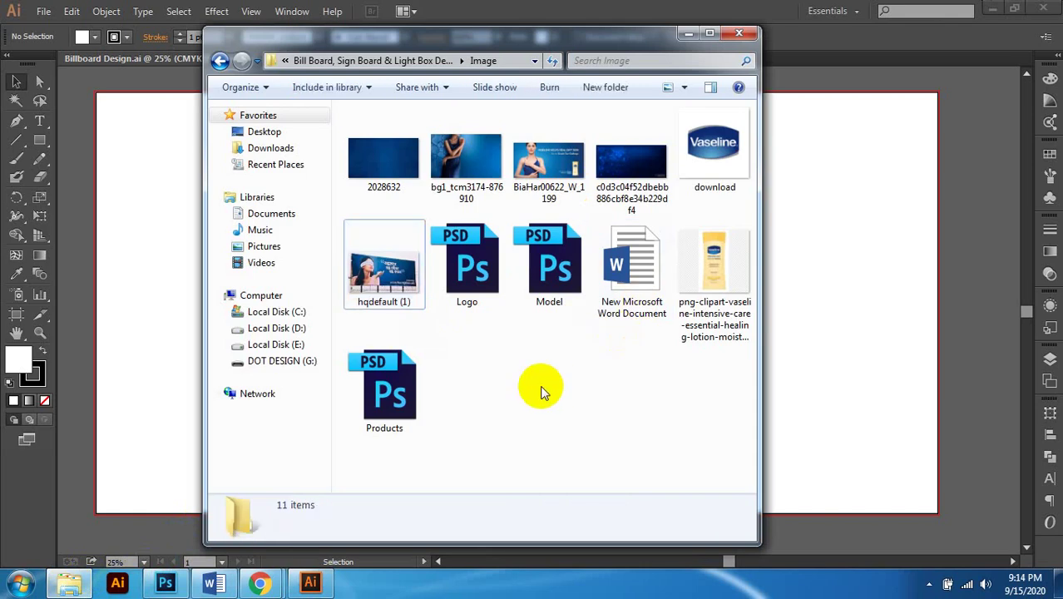
{"action": "left_click", "coordinate": [379, 283]}
{"action": "left_click_drag", "start_coordinate": [378, 283], "coordinate": [888, 307]}
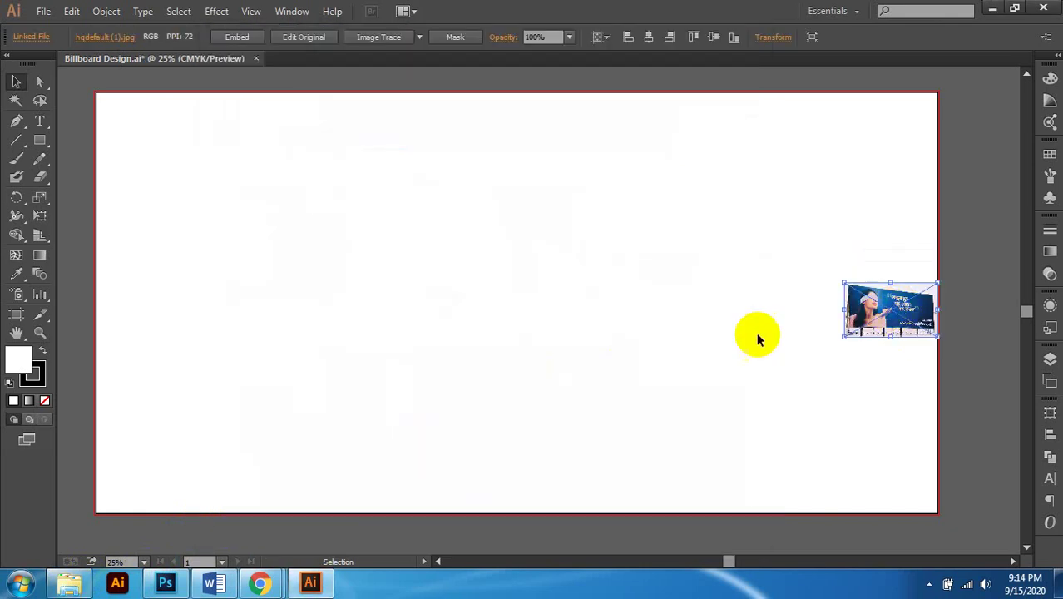
Step: Enlarge the reference photo to slightly more than the artboard's width and move it above the artboard
{"action": "scroll", "coordinate": [690, 320], "scroll_direction": "down", "scroll_amount": 1}
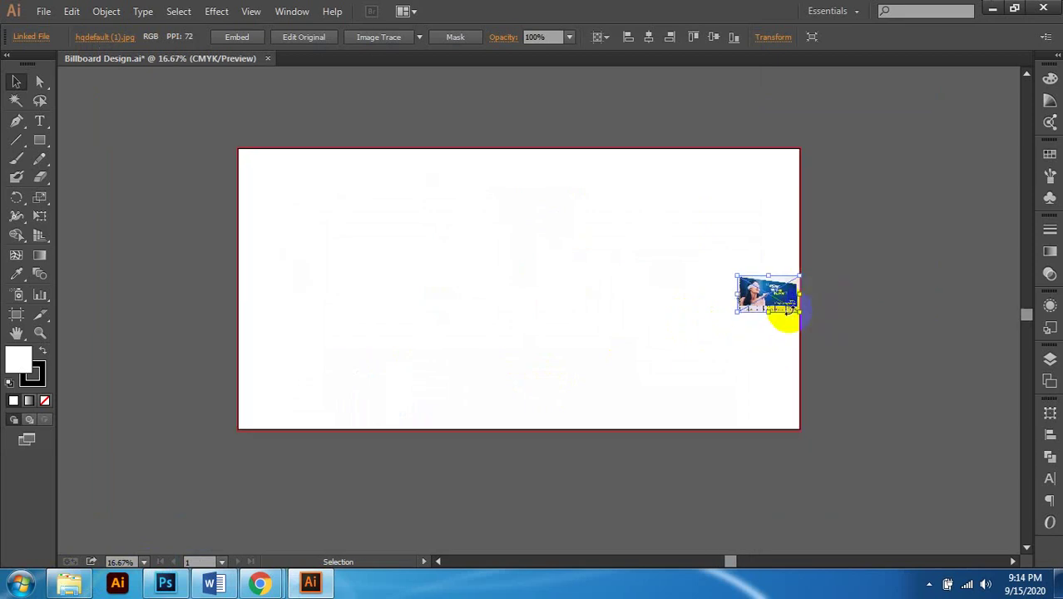
{"action": "scroll", "coordinate": [667, 301], "scroll_direction": "down", "scroll_amount": 1}
{"action": "left_click_drag", "start_coordinate": [770, 311], "coordinate": [957, 420]}
{"action": "left_click_drag", "start_coordinate": [806, 384], "coordinate": [692, 147]}
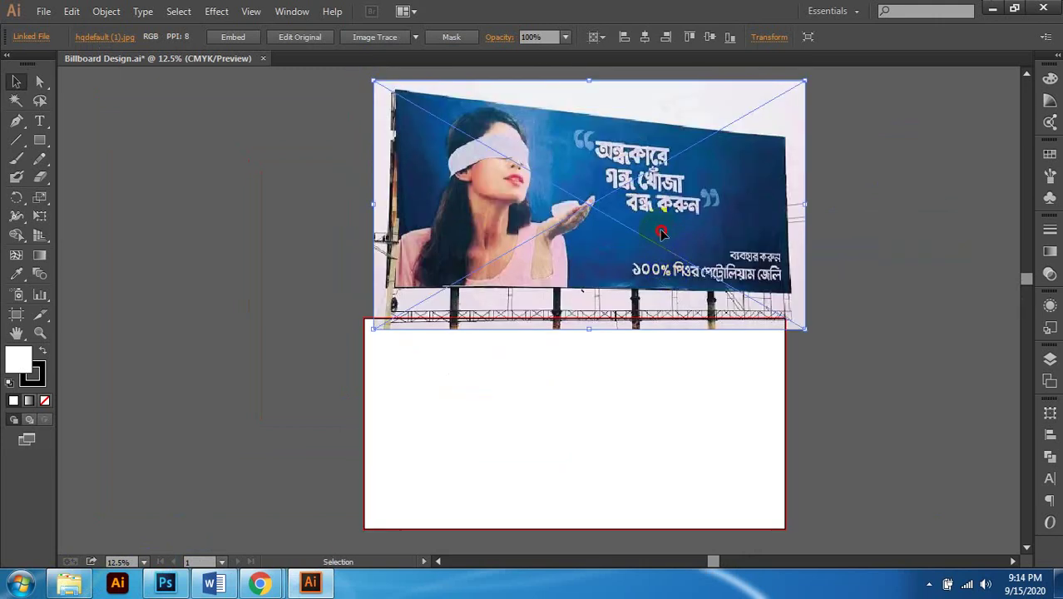
Step: Fine-tune the reference photo's position so it sits centered just above the artboard with a narrow gap, and deselect it
{"action": "left_click_drag", "start_coordinate": [661, 234], "coordinate": [644, 225]}
{"action": "scroll", "coordinate": [644, 226], "scroll_direction": "up", "scroll_amount": 1}
{"action": "left_click_drag", "start_coordinate": [717, 295], "coordinate": [717, 273]}
{"action": "scroll", "coordinate": [804, 309], "scroll_direction": "right", "scroll_amount": 1}
{"action": "left_click", "coordinate": [811, 309]}
{"action": "scroll", "coordinate": [810, 306], "scroll_direction": "down", "scroll_amount": 2}
{"action": "scroll", "coordinate": [811, 306], "scroll_direction": "right", "scroll_amount": 1}
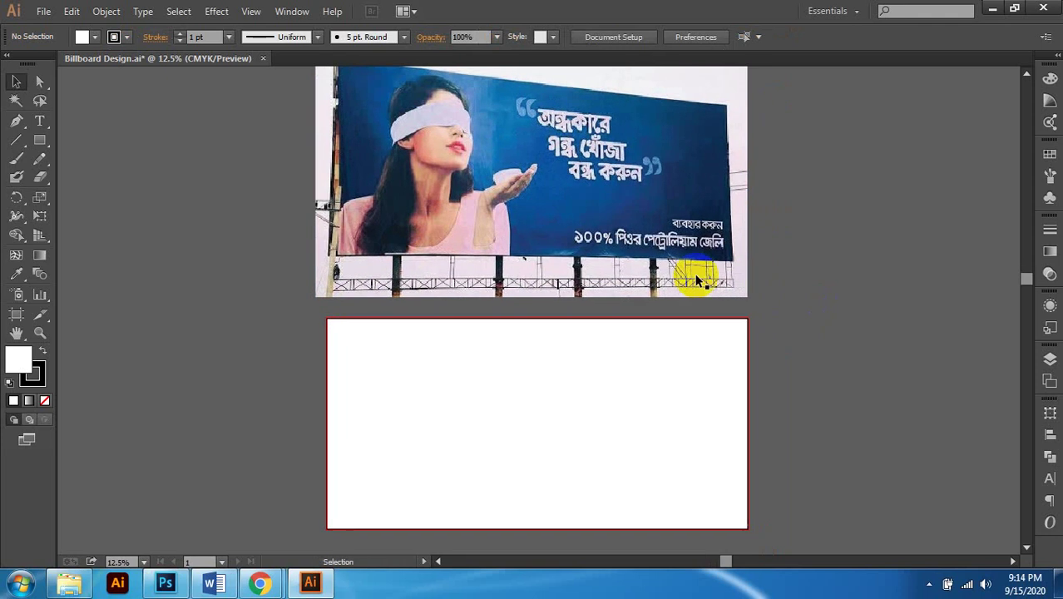
{"action": "left_click", "coordinate": [698, 280]}
{"action": "scroll", "coordinate": [663, 260], "scroll_direction": "up", "scroll_amount": 1}
{"action": "left_click_drag", "start_coordinate": [669, 265], "coordinate": [675, 271]}
{"action": "left_click", "coordinate": [804, 333]}
{"action": "scroll", "coordinate": [771, 325], "scroll_direction": "down", "scroll_amount": 1}
{"action": "scroll", "coordinate": [770, 325], "scroll_direction": "right", "scroll_amount": 1}
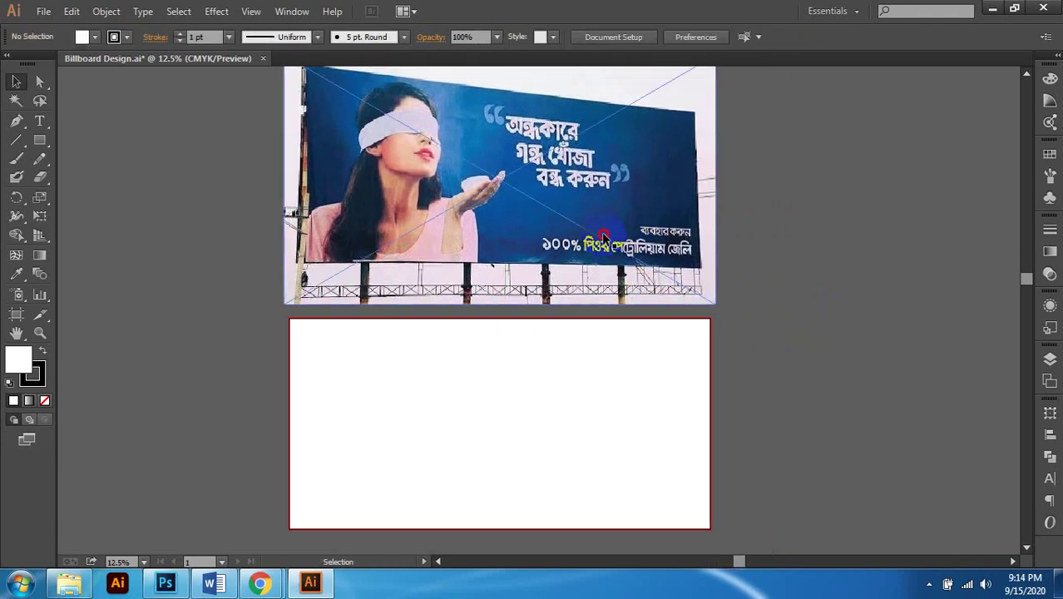
{"action": "left_click", "coordinate": [607, 239]}
Step: Examine the reference billboard's model, quoted headline and lower text lines alongside the blank artboard
{"action": "scroll", "coordinate": [590, 250], "scroll_direction": "down", "scroll_amount": 1}
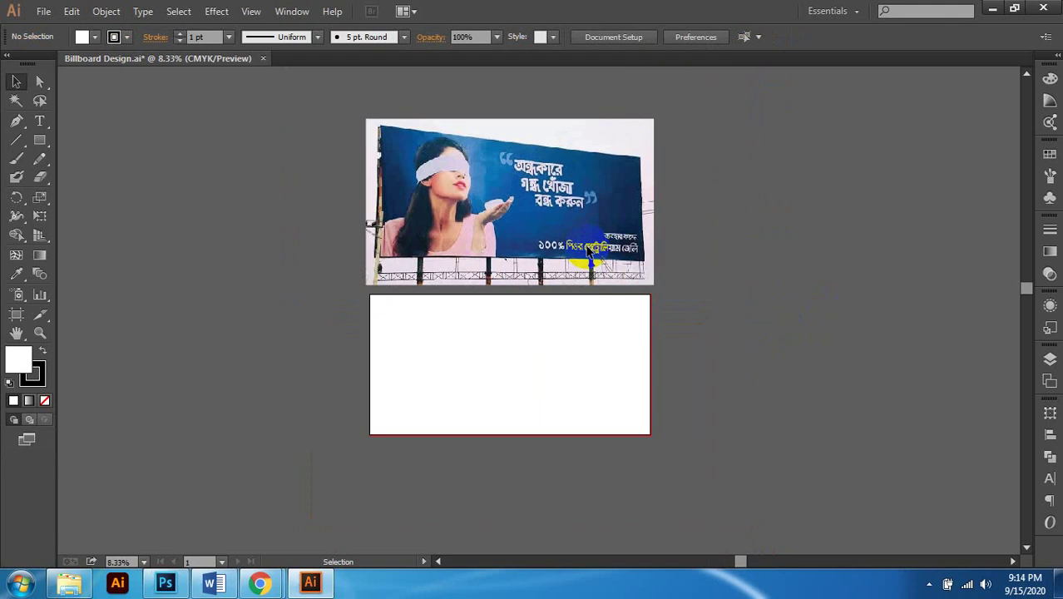
{"action": "scroll", "coordinate": [443, 221], "scroll_direction": "right", "scroll_amount": 1}
{"action": "scroll", "coordinate": [443, 220], "scroll_direction": "up", "scroll_amount": 1}
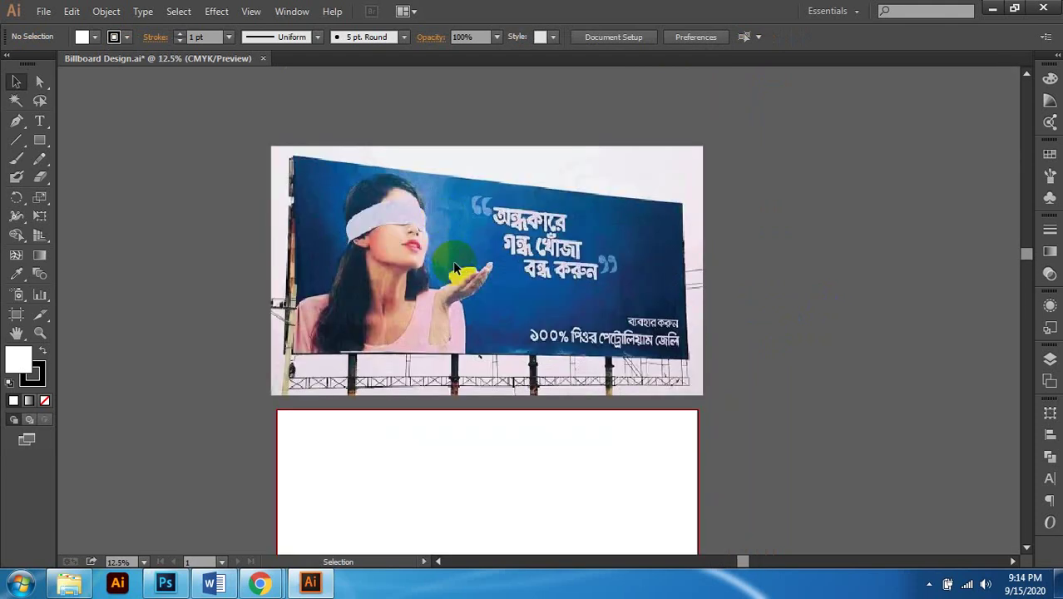
{"action": "scroll", "coordinate": [443, 218], "scroll_direction": "up", "scroll_amount": 1}
{"action": "scroll", "coordinate": [443, 218], "scroll_direction": "down", "scroll_amount": 1}
{"action": "scroll", "coordinate": [493, 209], "scroll_direction": "right", "scroll_amount": 1}
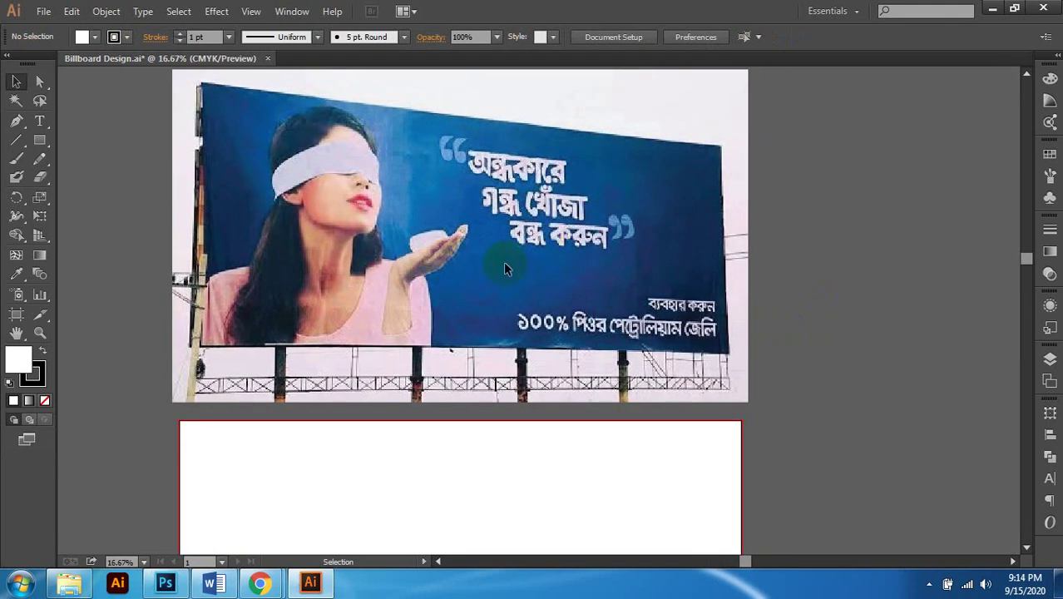
{"action": "scroll", "coordinate": [490, 283], "scroll_direction": "down", "scroll_amount": 1}
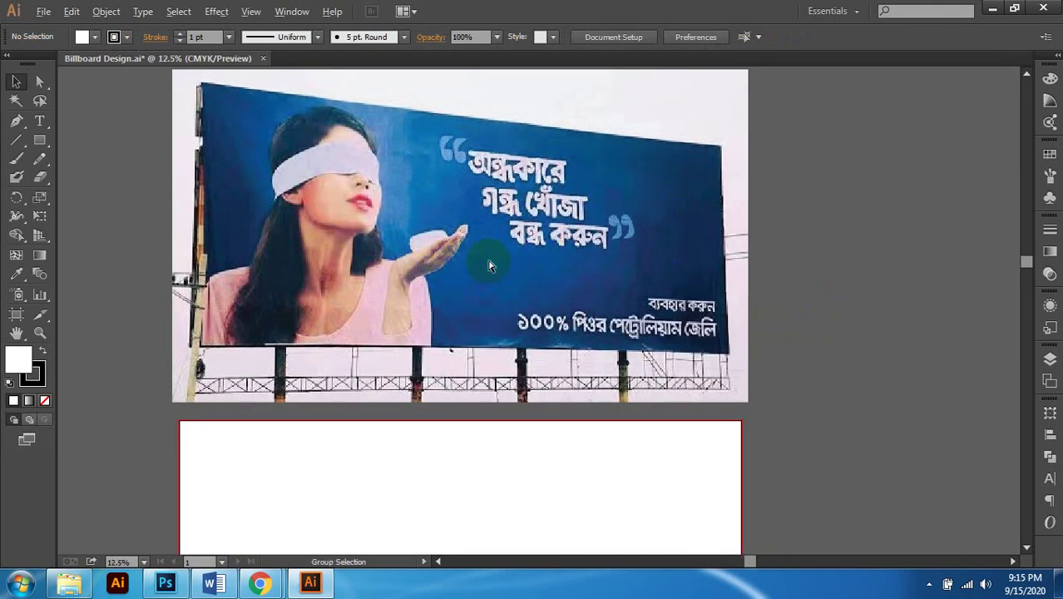
{"action": "scroll", "coordinate": [515, 252], "scroll_direction": "right", "scroll_amount": 1}
{"action": "scroll", "coordinate": [515, 252], "scroll_direction": "left", "scroll_amount": 1}
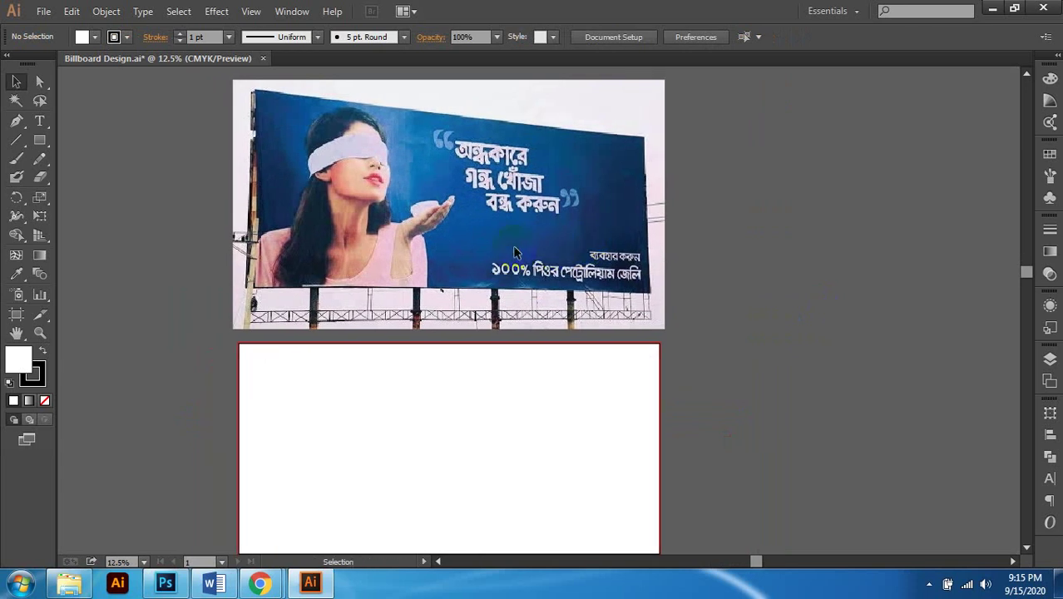
{"action": "left_click_drag", "start_coordinate": [715, 201], "coordinate": [611, 270]}
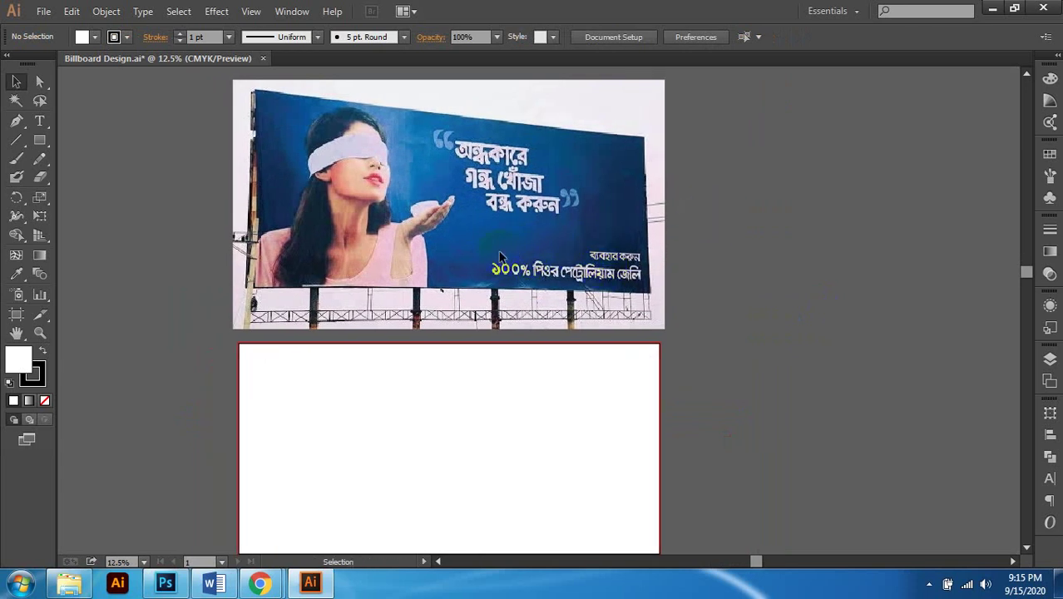
{"action": "scroll", "coordinate": [489, 248], "scroll_direction": "down", "scroll_amount": 1}
{"action": "scroll", "coordinate": [489, 248], "scroll_direction": "left", "scroll_amount": 1}
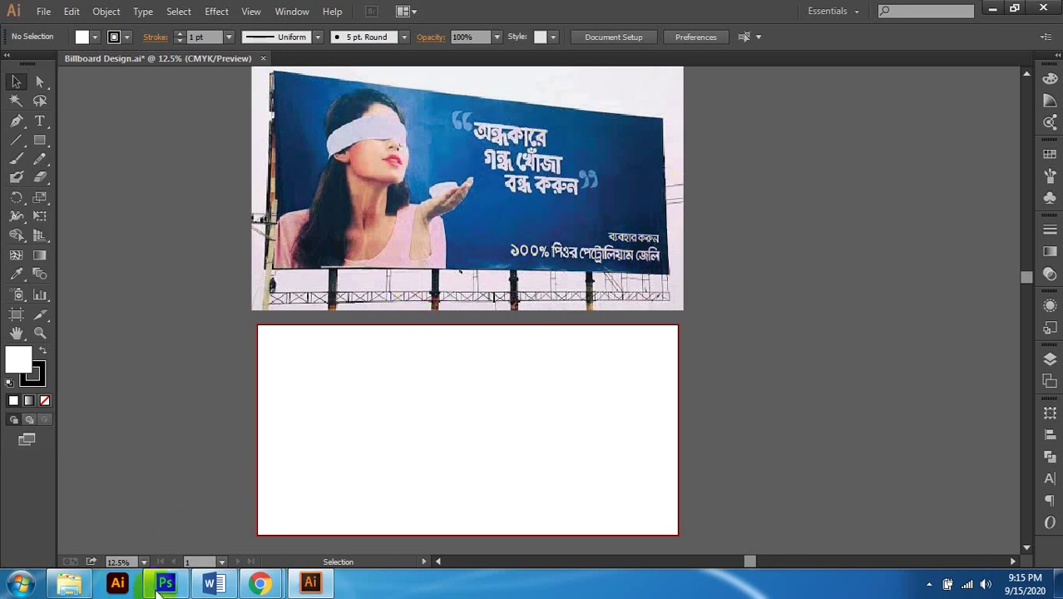
Step: Look over the background candidates, advert image and Vaseline logo in the Image folder
{"action": "left_click", "coordinate": [69, 586]}
{"action": "left_click", "coordinate": [523, 411]}
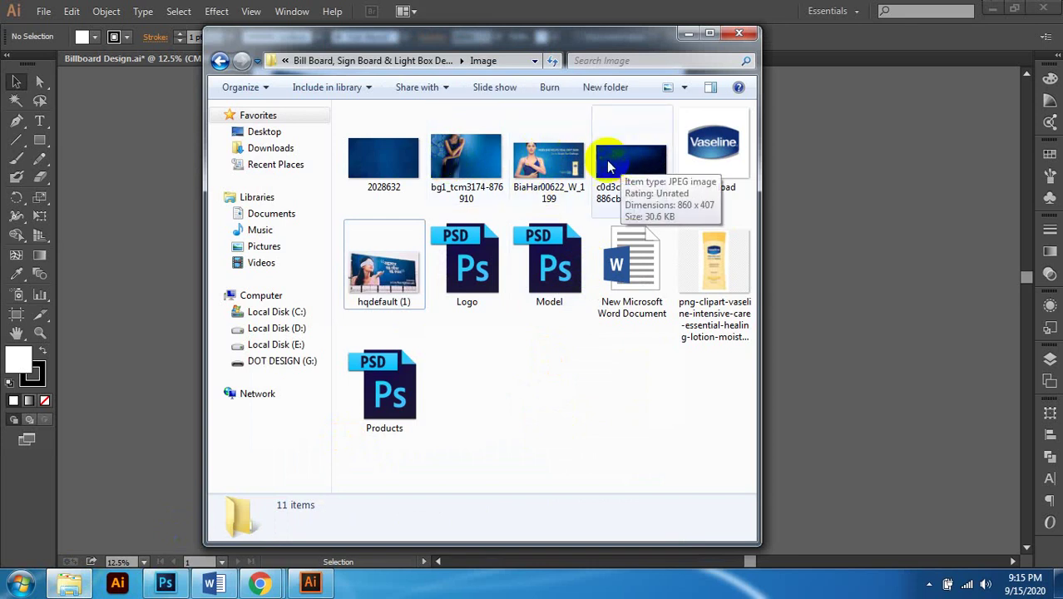
{"action": "left_click", "coordinate": [469, 163]}
{"action": "left_click", "coordinate": [408, 165]}
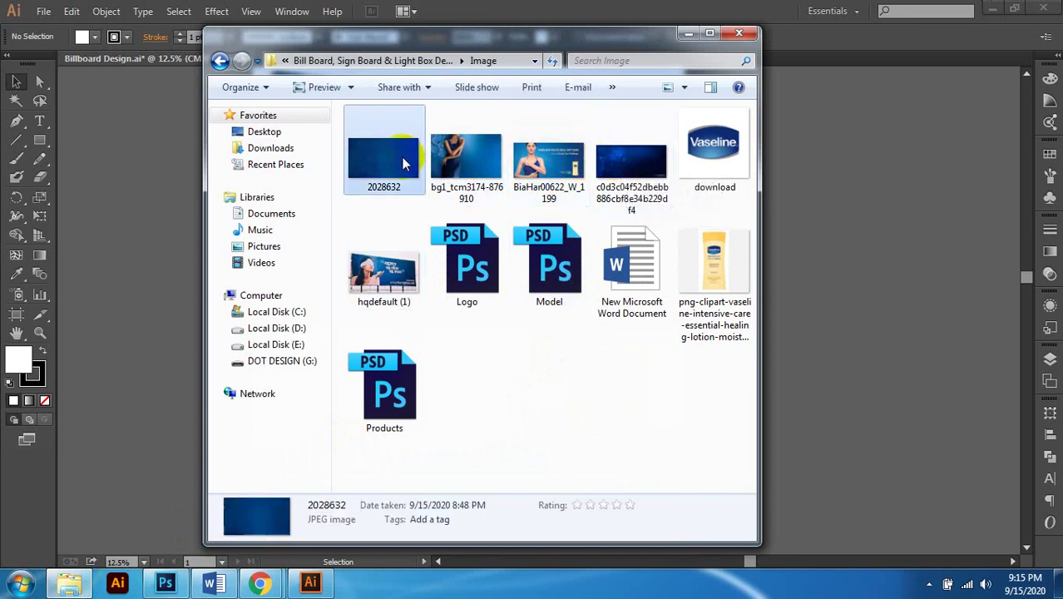
{"action": "left_click", "coordinate": [553, 160]}
{"action": "left_click", "coordinate": [632, 159]}
{"action": "left_click", "coordinate": [721, 154]}
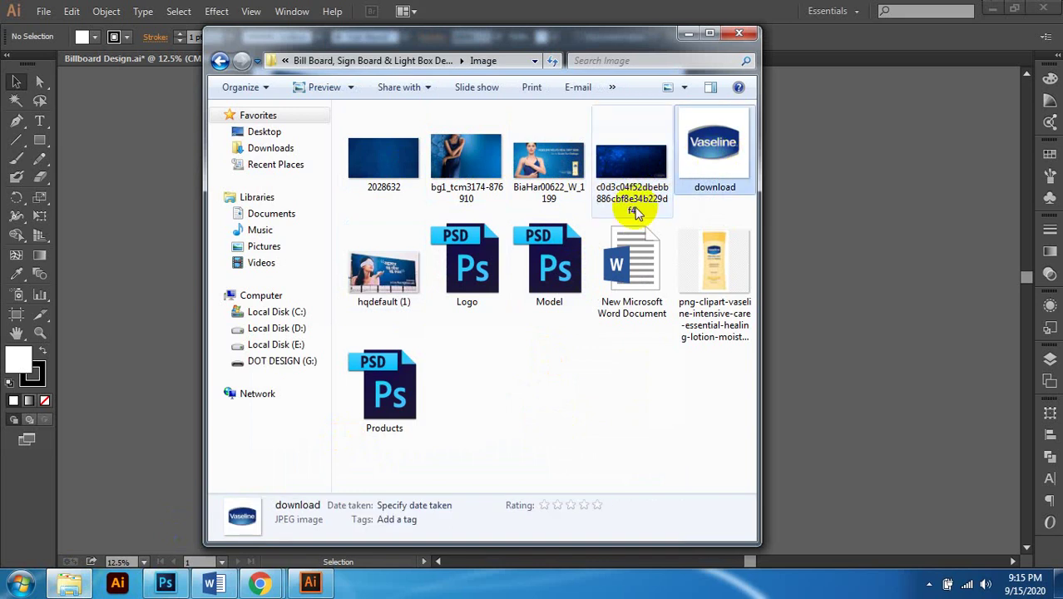
{"action": "left_click", "coordinate": [536, 381]}
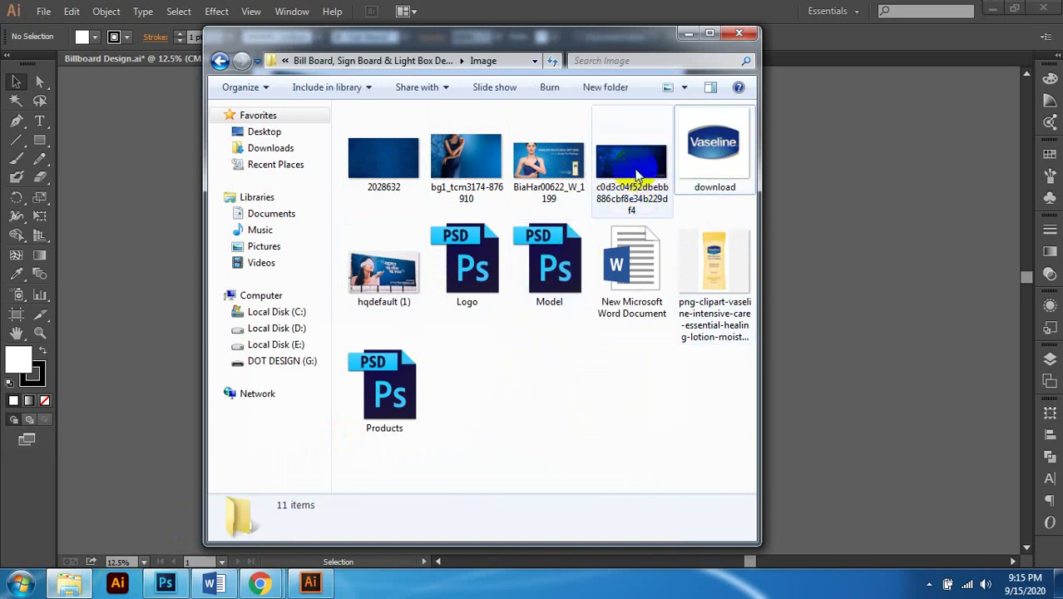
Step: Preview the blue background image 2028632 at large size and close the preview
{"action": "left_click", "coordinate": [386, 164]}
{"action": "right_click", "coordinate": [386, 143]}
{"action": "key", "text": "Escape"}
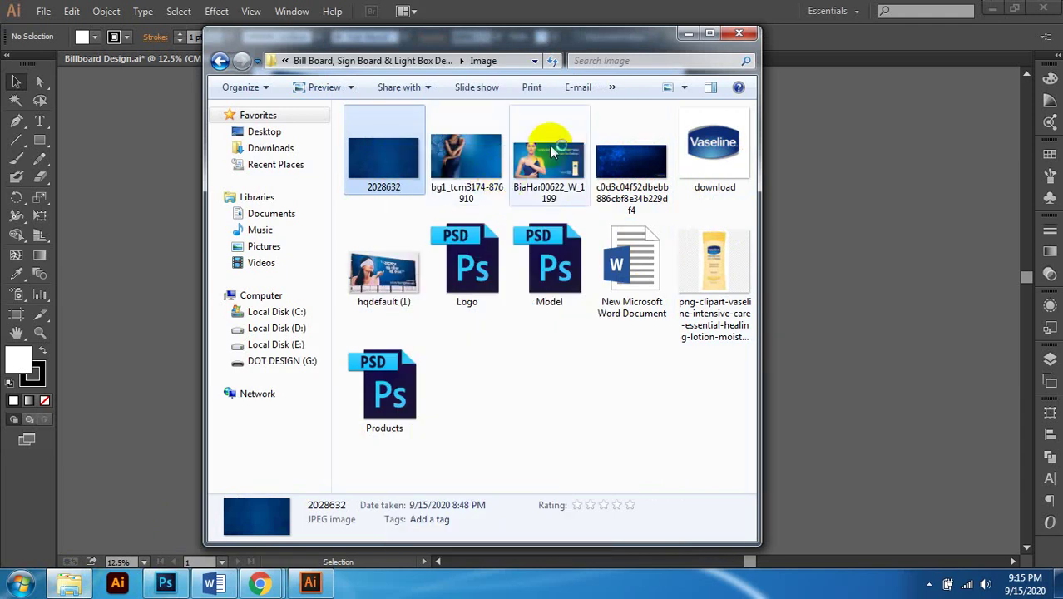
{"action": "key", "text": "Return"}
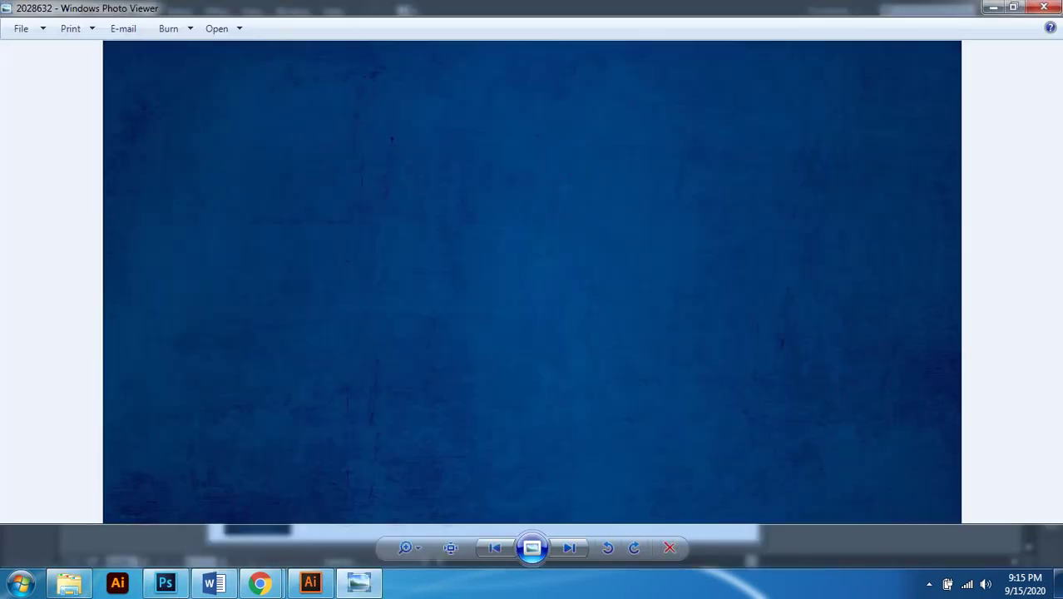
{"action": "left_click", "coordinate": [1046, 7]}
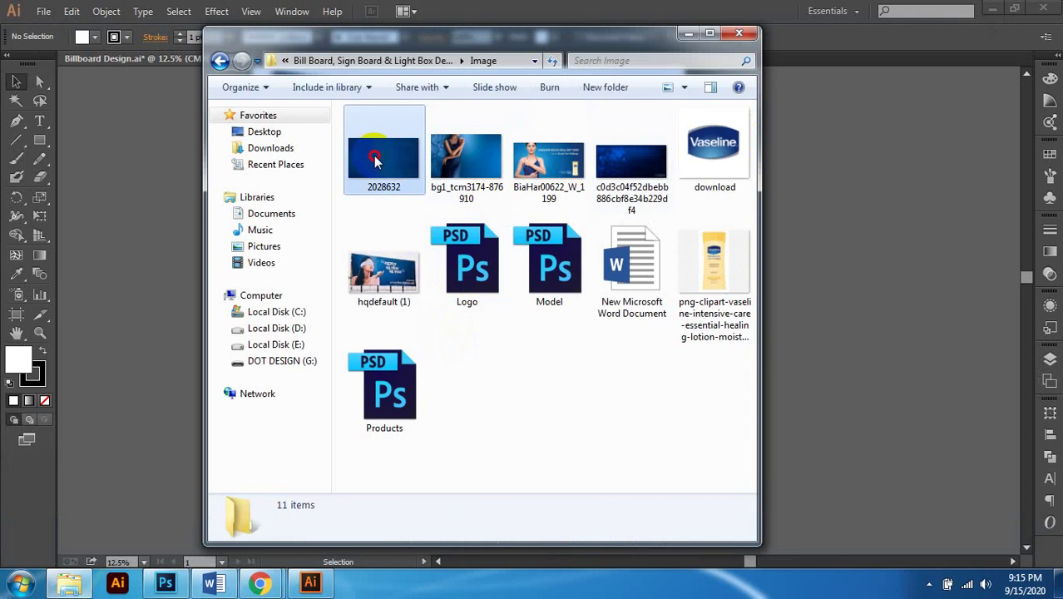
Step: Place the 2028632 background image on the artboard and move it near the artboard's upper-left corner
{"action": "left_click_drag", "start_coordinate": [399, 158], "coordinate": [505, 379]}
{"action": "left_click", "coordinate": [825, 281]}
{"action": "scroll", "coordinate": [533, 363], "scroll_direction": "down", "scroll_amount": 2}
{"action": "scroll", "coordinate": [622, 337], "scroll_direction": "left", "scroll_amount": 1}
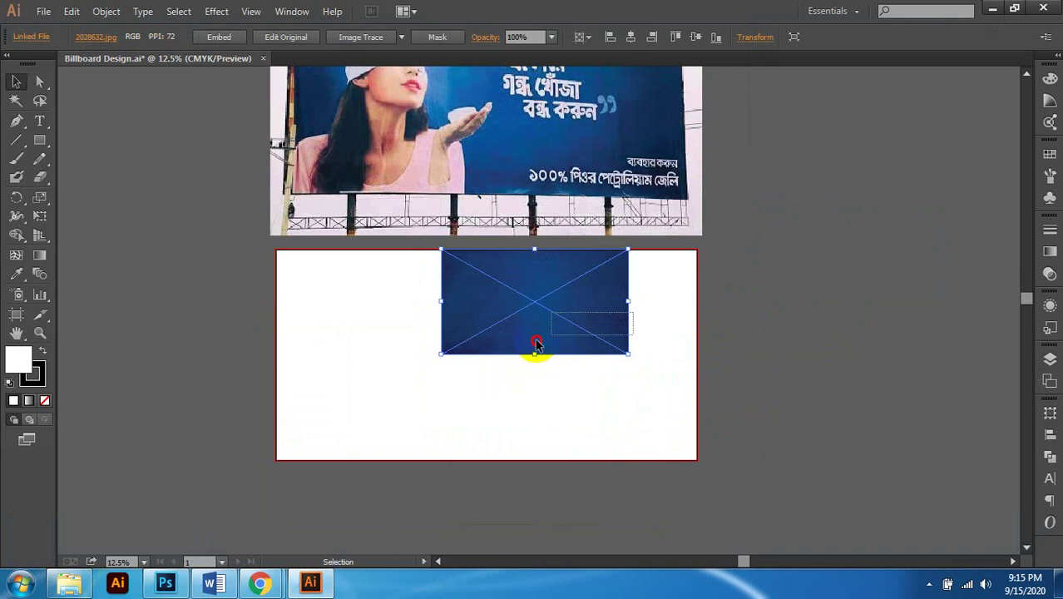
{"action": "left_click_drag", "start_coordinate": [581, 301], "coordinate": [368, 302]}
{"action": "scroll", "coordinate": [332, 315], "scroll_direction": "up", "scroll_amount": 2}
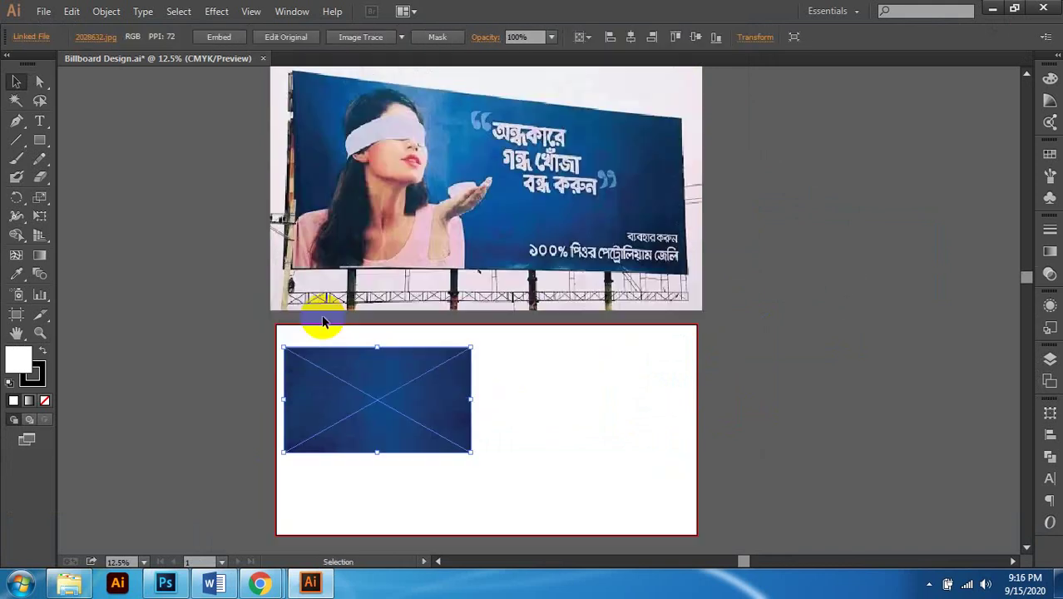
Step: Align the background image's upper-left corner with the artboard's upper-left corner
{"action": "scroll", "coordinate": [320, 320], "scroll_direction": "left", "scroll_amount": 1}
{"action": "scroll", "coordinate": [325, 325], "scroll_direction": "up", "scroll_amount": 1}
{"action": "left_click_drag", "start_coordinate": [357, 398], "coordinate": [344, 367]}
{"action": "scroll", "coordinate": [281, 329], "scroll_direction": "up", "scroll_amount": 3}
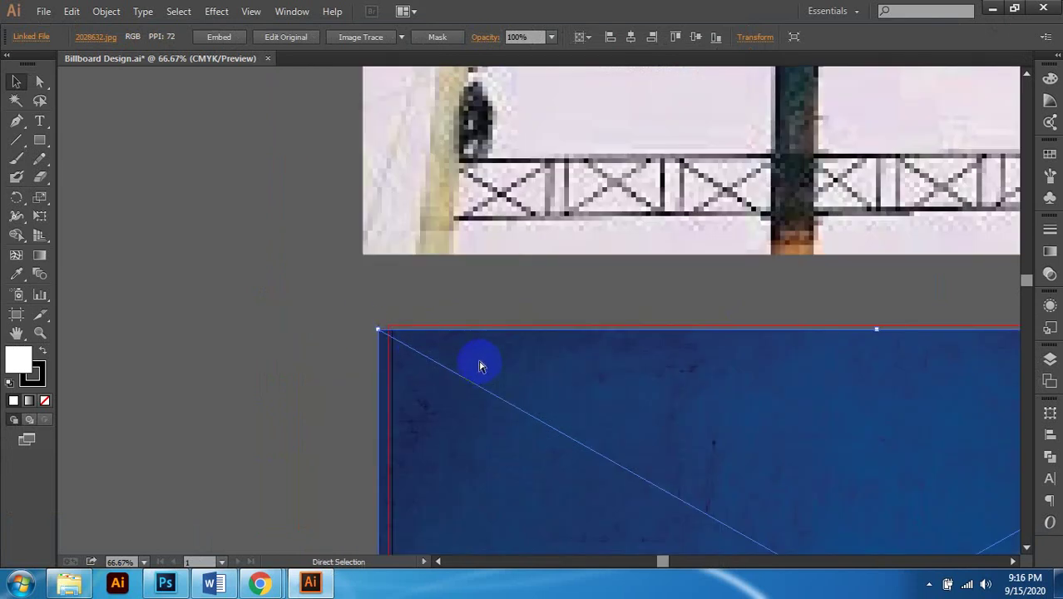
{"action": "scroll", "coordinate": [479, 366], "scroll_direction": "right", "scroll_amount": 1}
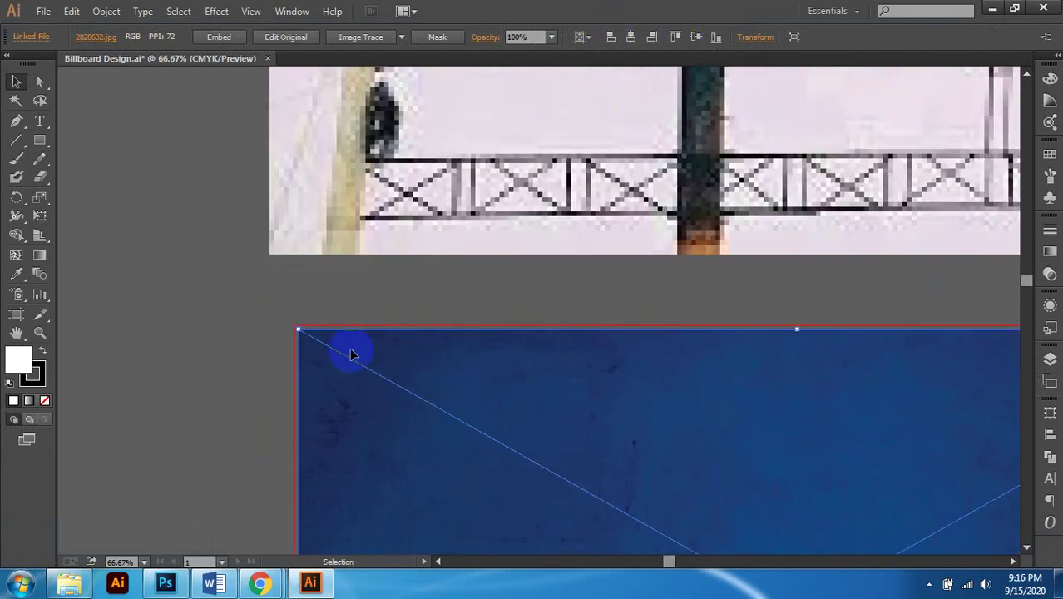
{"action": "scroll", "coordinate": [355, 332], "scroll_direction": "down", "scroll_amount": 5}
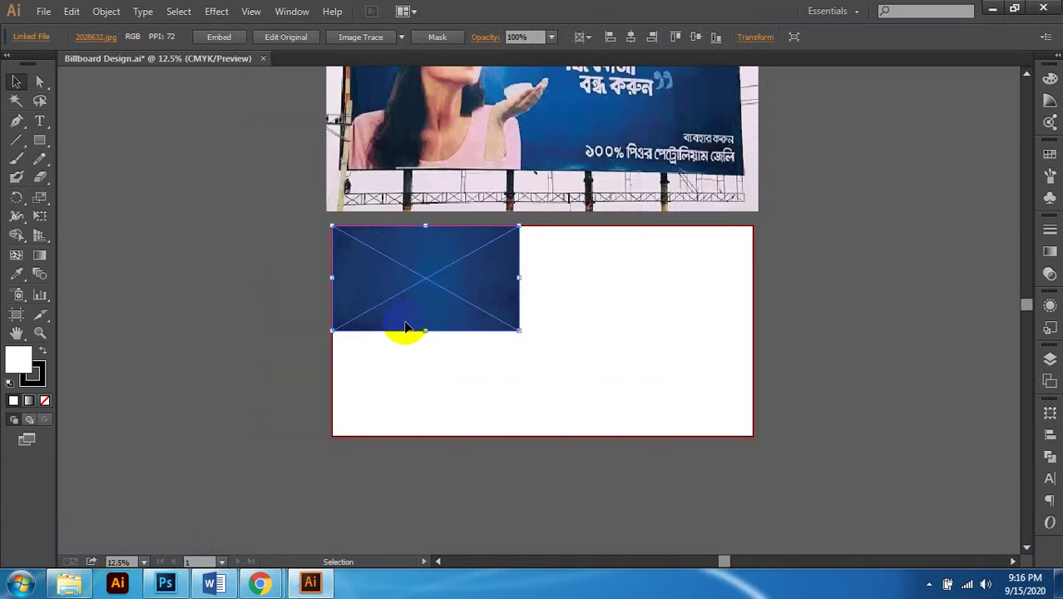
Step: Scale the background image proportionally to the artboard's full width, making it 60 in wide and 33.75 in high
{"action": "scroll", "coordinate": [406, 327], "scroll_direction": "right", "scroll_amount": 1}
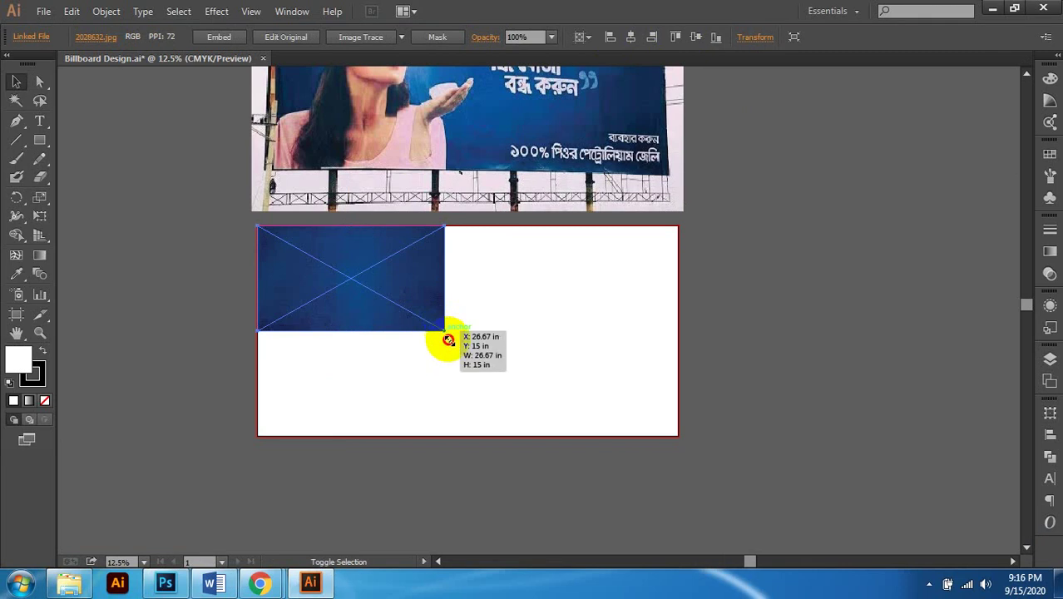
{"action": "left_click_drag", "start_coordinate": [447, 339], "coordinate": [664, 468]}
{"action": "scroll", "coordinate": [594, 460], "scroll_direction": "right", "scroll_amount": 1}
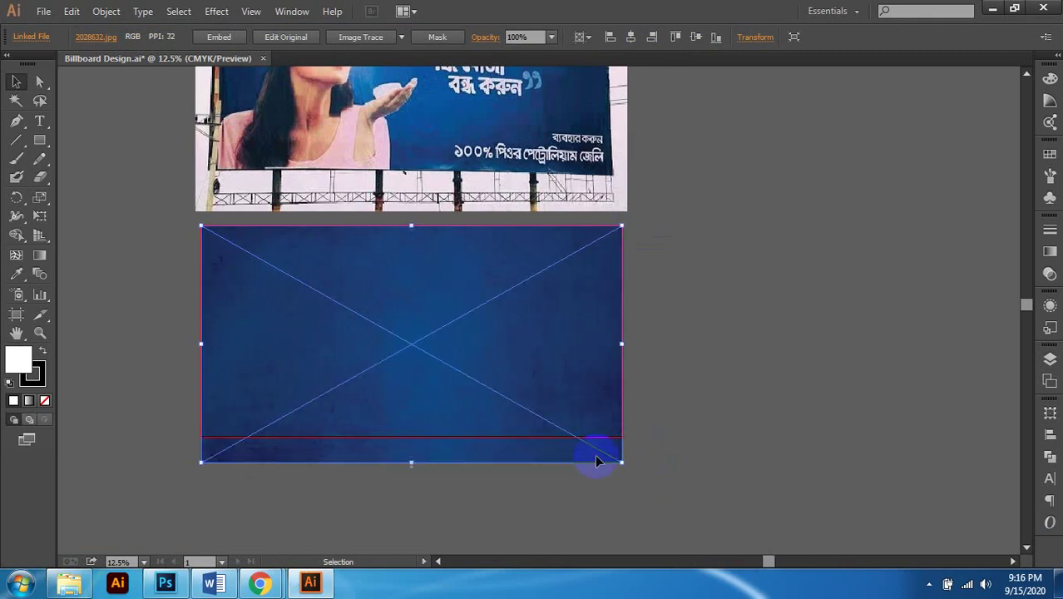
{"action": "scroll", "coordinate": [532, 439], "scroll_direction": "left", "scroll_amount": 1}
{"action": "scroll", "coordinate": [543, 439], "scroll_direction": "up", "scroll_amount": 2}
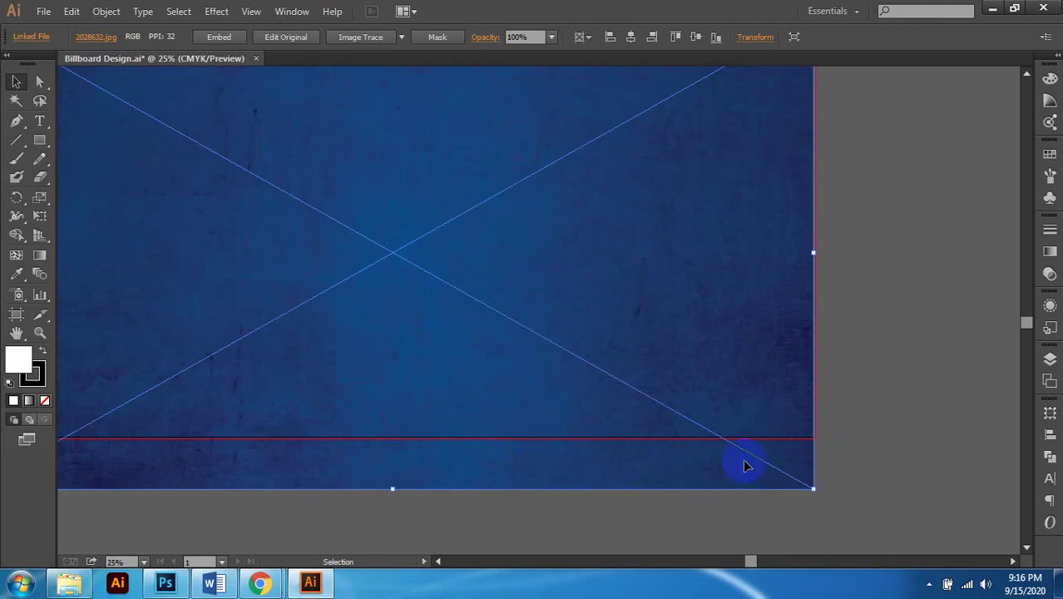
{"action": "scroll", "coordinate": [620, 471], "scroll_direction": "down", "scroll_amount": 2}
{"action": "left_click", "coordinate": [773, 410]}
Step: Examine the enlarged background image's fit against the artboard's lower and side edges
{"action": "scroll", "coordinate": [605, 458], "scroll_direction": "right", "scroll_amount": 1}
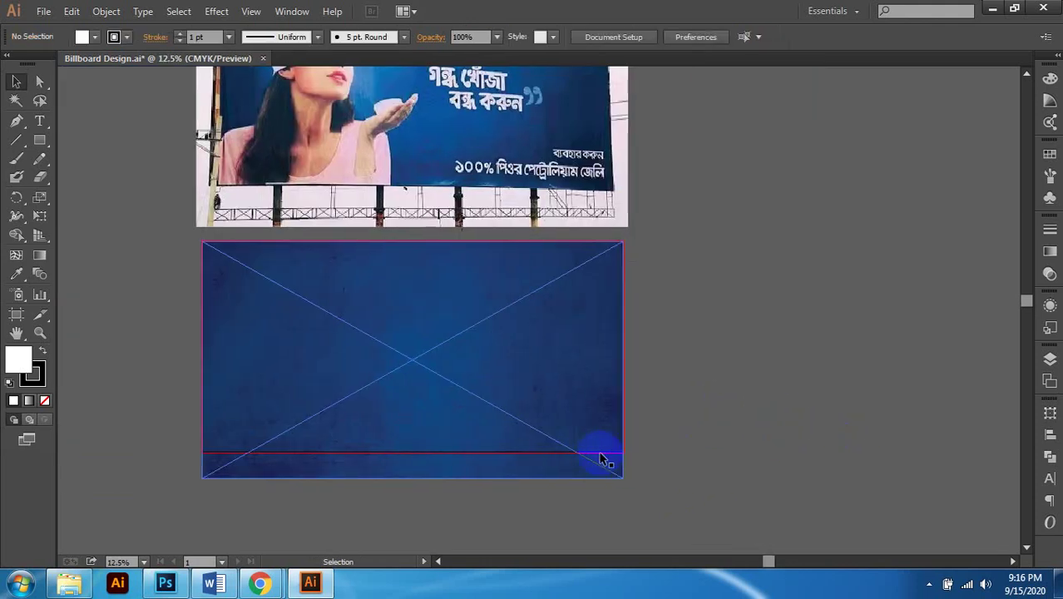
{"action": "scroll", "coordinate": [577, 458], "scroll_direction": "left", "scroll_amount": 1}
{"action": "scroll", "coordinate": [576, 458], "scroll_direction": "up", "scroll_amount": 1}
{"action": "scroll", "coordinate": [573, 461], "scroll_direction": "down", "scroll_amount": 1}
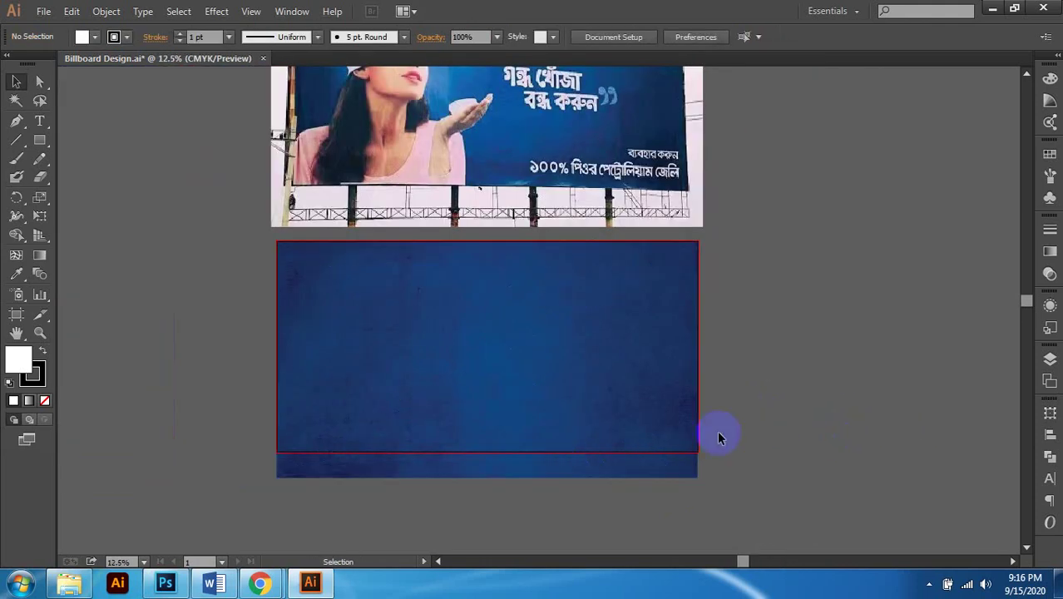
{"action": "scroll", "coordinate": [718, 433], "scroll_direction": "up", "scroll_amount": 1}
{"action": "scroll", "coordinate": [759, 434], "scroll_direction": "right", "scroll_amount": 1}
{"action": "left_click", "coordinate": [603, 497]}
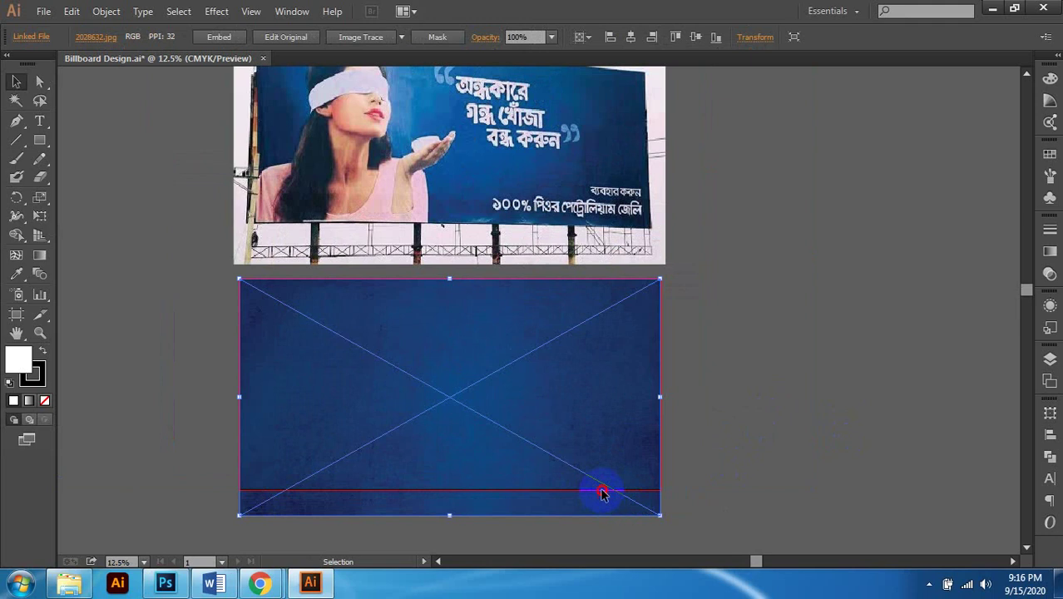
{"action": "left_click", "coordinate": [811, 426]}
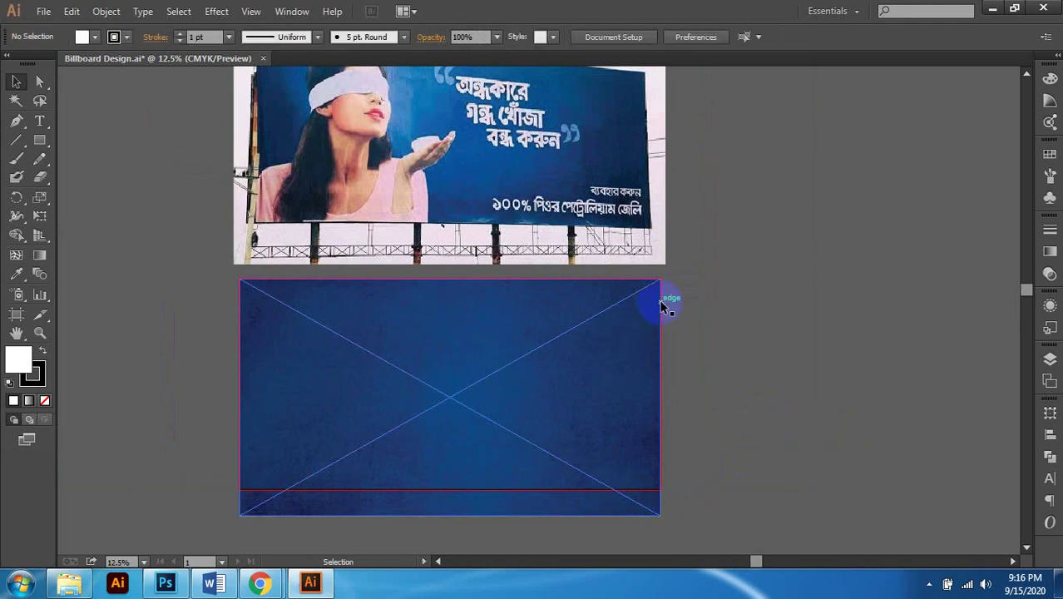
{"action": "left_click", "coordinate": [662, 307]}
{"action": "scroll", "coordinate": [319, 420], "scroll_direction": "left", "scroll_amount": 1}
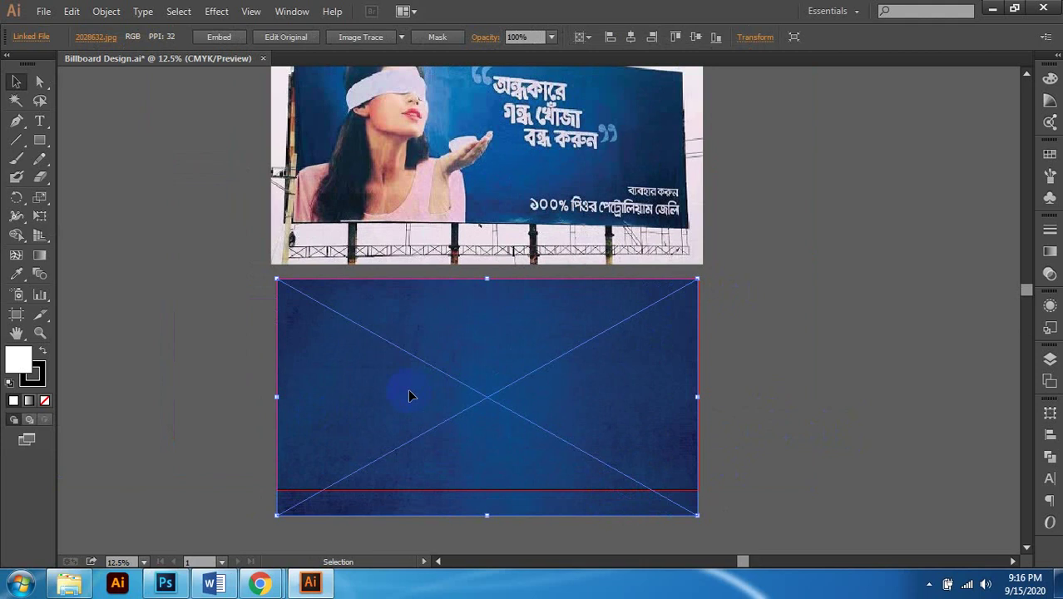
{"action": "scroll", "coordinate": [754, 382], "scroll_direction": "down", "scroll_amount": 1}
{"action": "scroll", "coordinate": [748, 391], "scroll_direction": "right", "scroll_amount": 1}
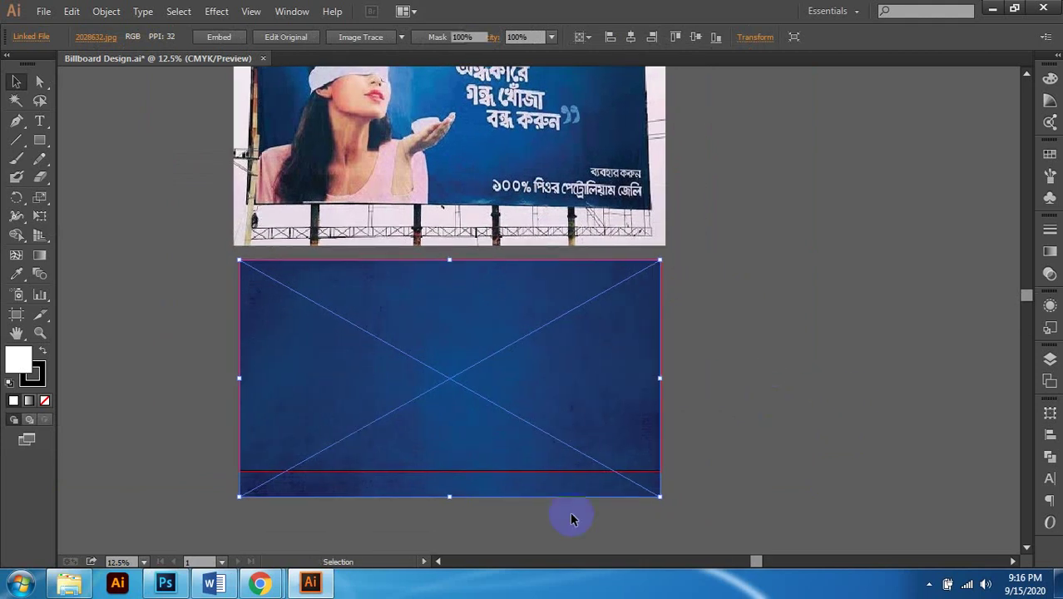
Step: Hide the background image to expose the white rectangle beneath it
{"action": "left_click", "coordinate": [572, 516]}
{"action": "left_click", "coordinate": [570, 496]}
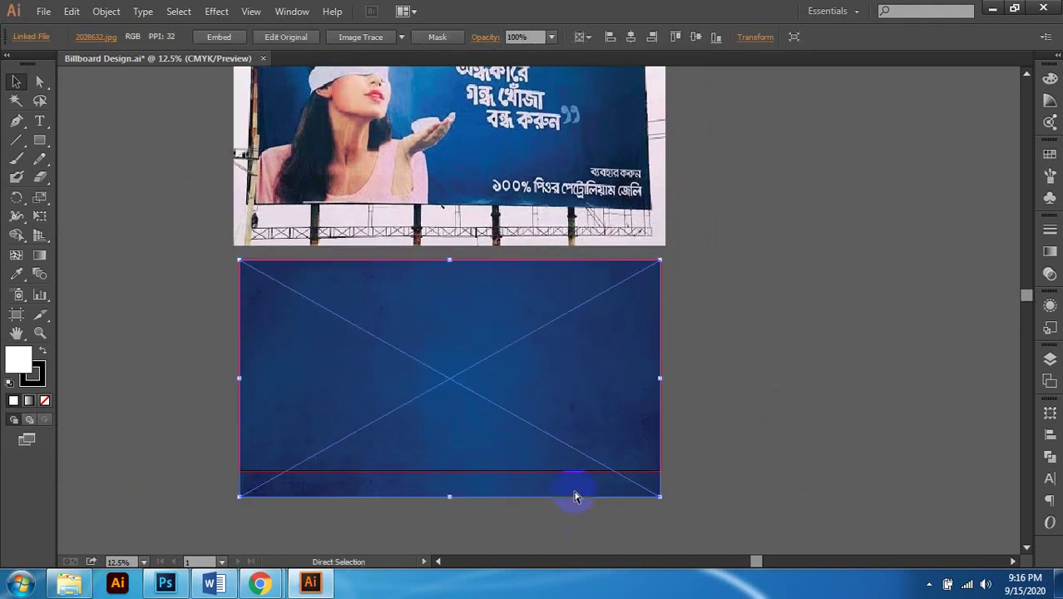
{"action": "key", "text": "Delete"}
{"action": "left_click", "coordinate": [619, 473]}
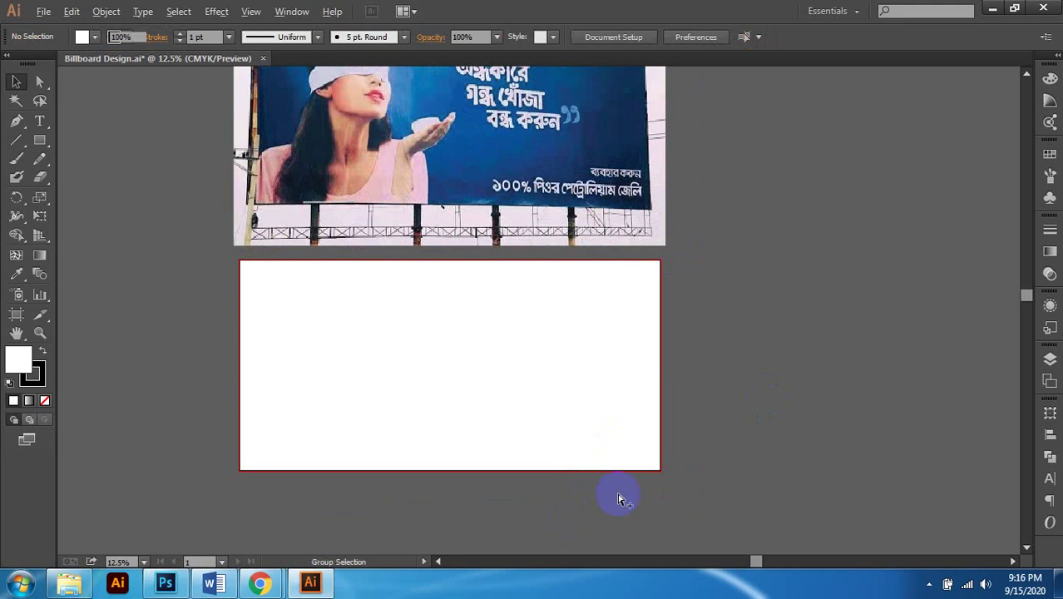
Step: Select the white artboard-sized rectangle and bring the hidden background image back over it
{"action": "key", "text": "ctrl+a"}
{"action": "scroll", "coordinate": [729, 366], "scroll_direction": "up", "scroll_amount": 1}
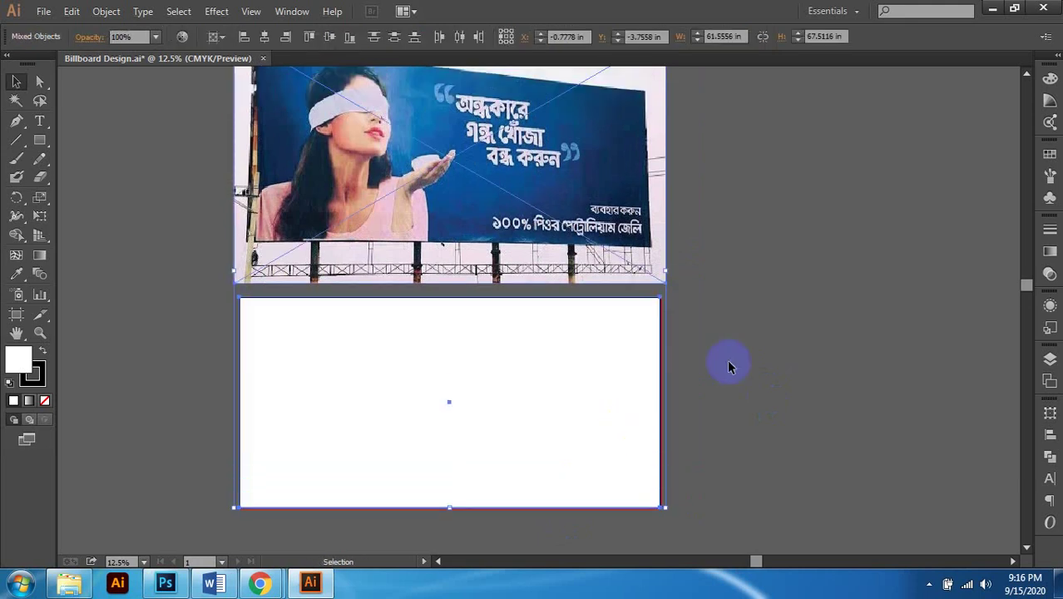
{"action": "left_click", "coordinate": [665, 307]}
{"action": "scroll", "coordinate": [615, 362], "scroll_direction": "left", "scroll_amount": 1}
{"action": "scroll", "coordinate": [473, 356], "scroll_direction": "down", "scroll_amount": 1}
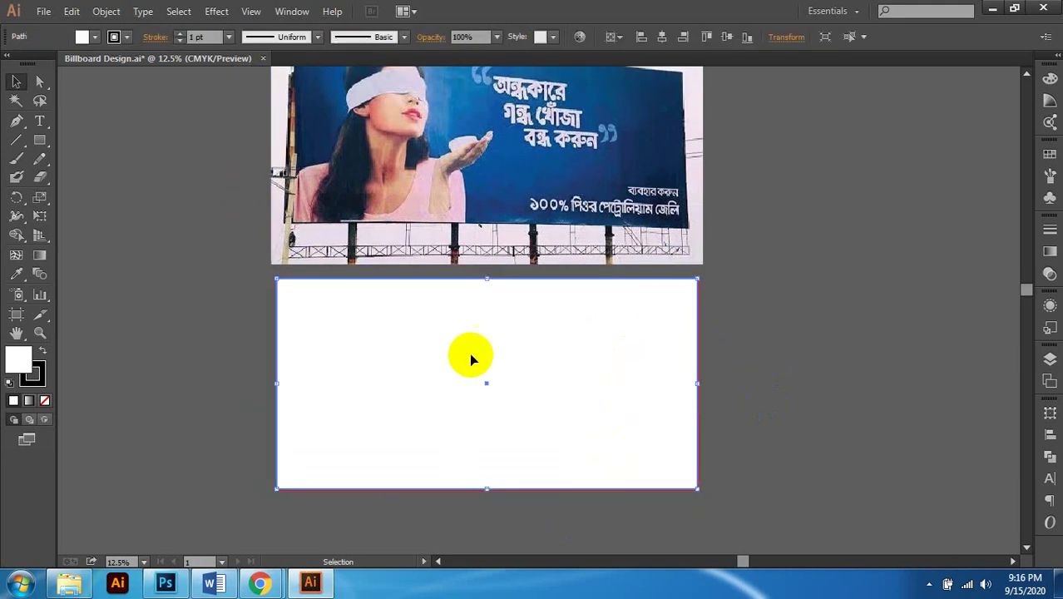
{"action": "scroll", "coordinate": [640, 379], "scroll_direction": "right", "scroll_amount": 1}
{"action": "scroll", "coordinate": [602, 371], "scroll_direction": "down", "scroll_amount": 2}
{"action": "scroll", "coordinate": [574, 365], "scroll_direction": "left", "scroll_amount": 1}
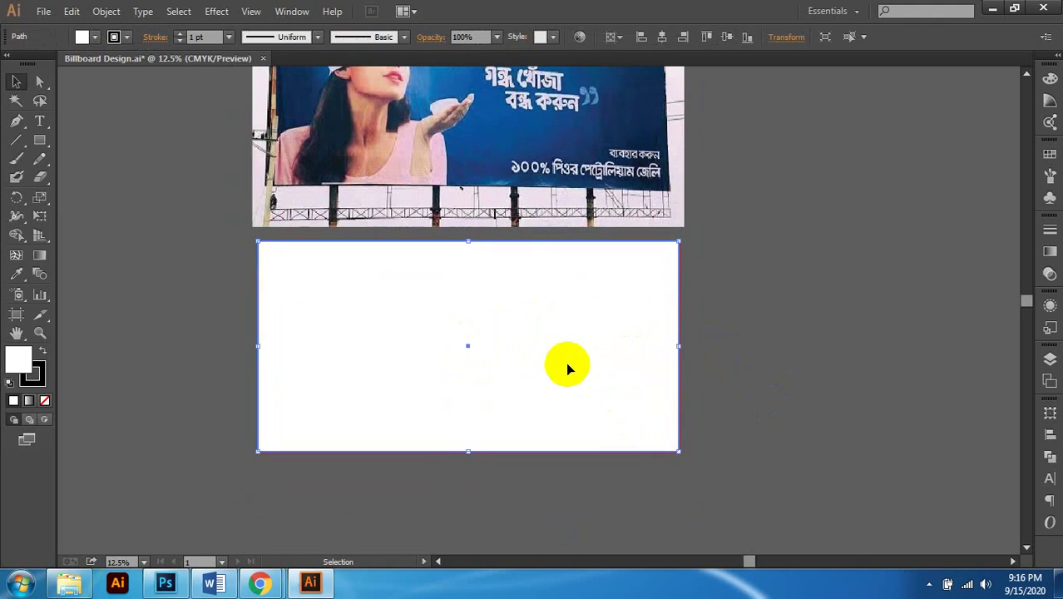
{"action": "scroll", "coordinate": [564, 363], "scroll_direction": "right", "scroll_amount": 1}
{"action": "scroll", "coordinate": [562, 364], "scroll_direction": "left", "scroll_amount": 1}
{"action": "key", "text": "a"}
{"action": "key", "text": "v"}
{"action": "key", "text": "a"}
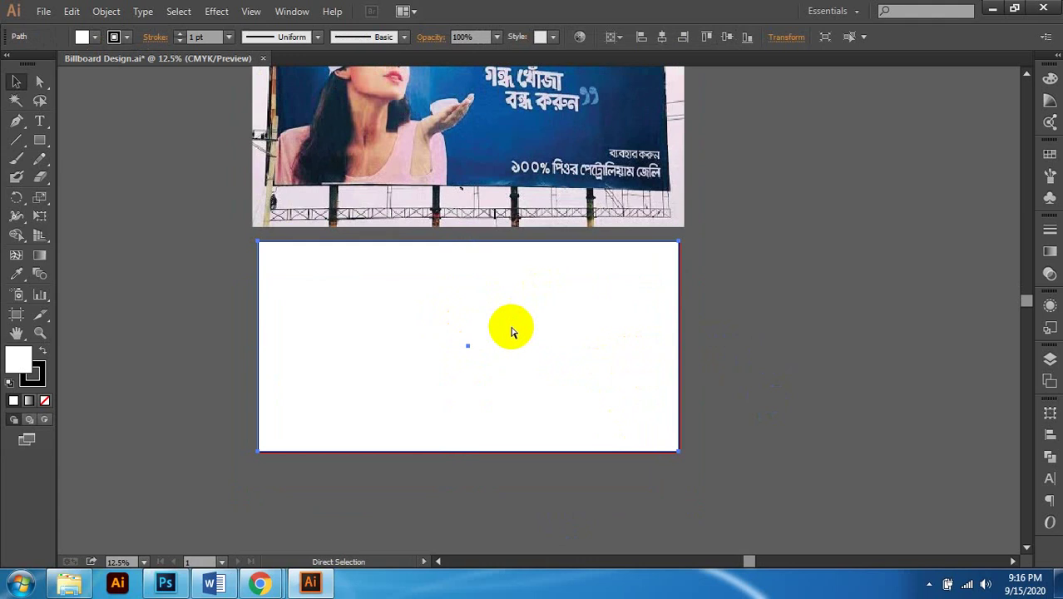
{"action": "key", "text": "v"}
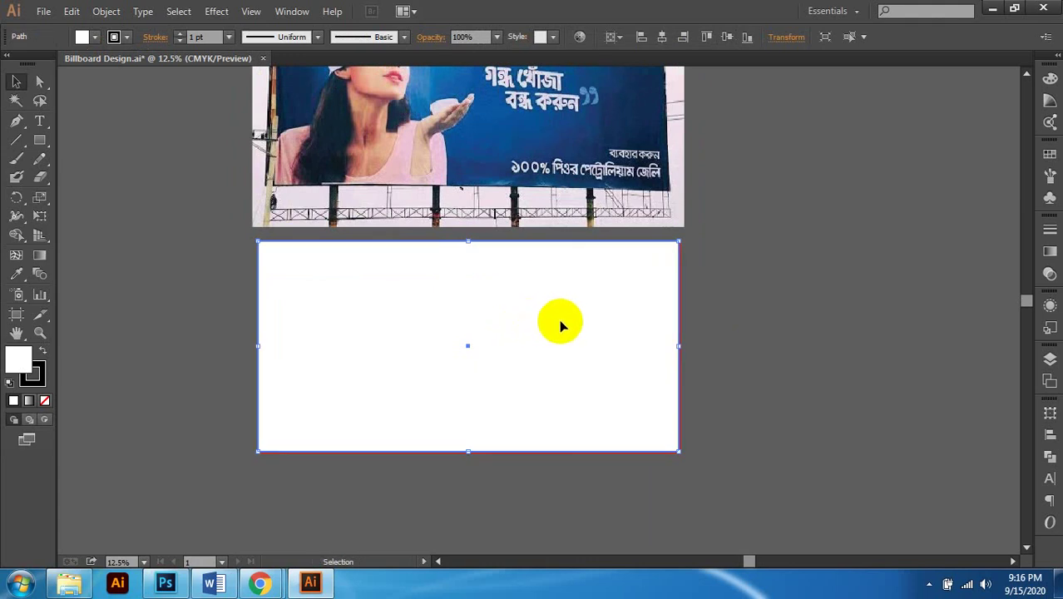
{"action": "left_click", "coordinate": [673, 312]}
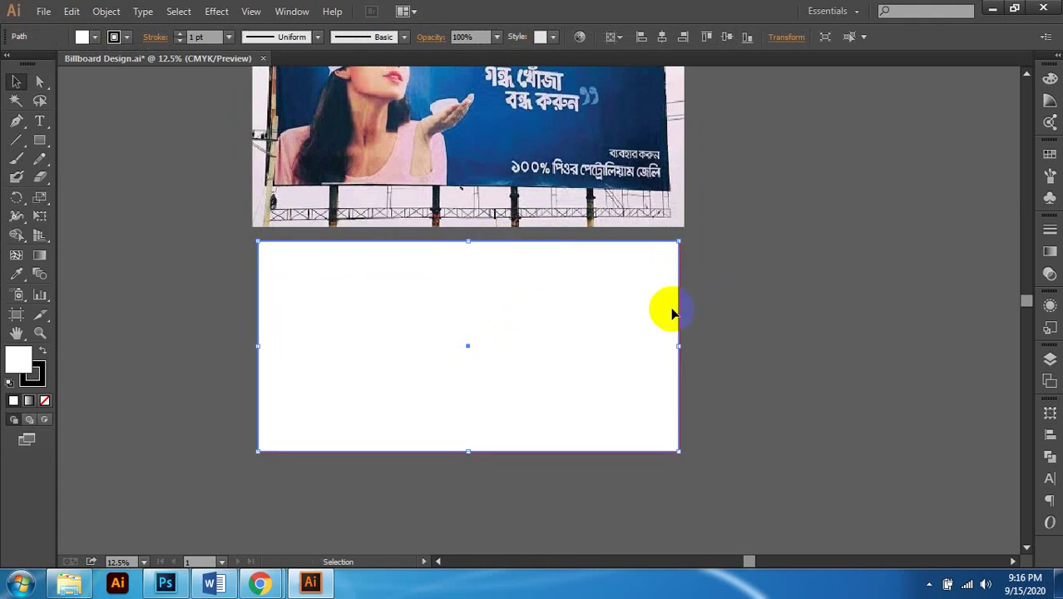
{"action": "left_click", "coordinate": [581, 255]}
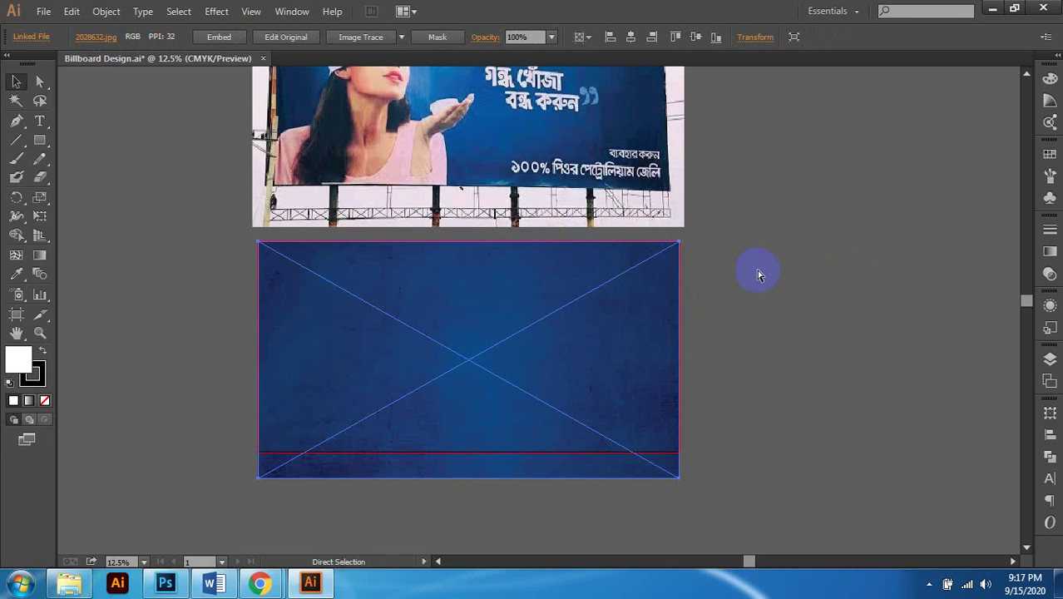
Step: Examine how the background image meets the rectangle outline and bleed line at the artboard's upper-right corner
{"action": "scroll", "coordinate": [759, 283], "scroll_direction": "right", "scroll_amount": 1}
{"action": "left_click", "coordinate": [758, 283]}
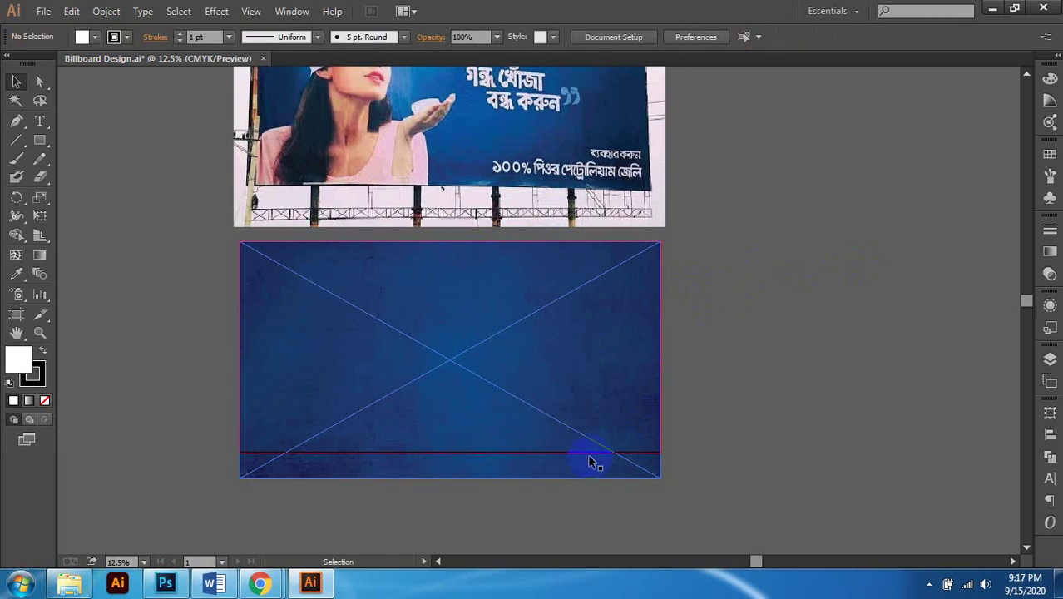
{"action": "left_click", "coordinate": [588, 457]}
{"action": "scroll", "coordinate": [690, 459], "scroll_direction": "down", "scroll_amount": 3}
{"action": "scroll", "coordinate": [657, 440], "scroll_direction": "left", "scroll_amount": 2}
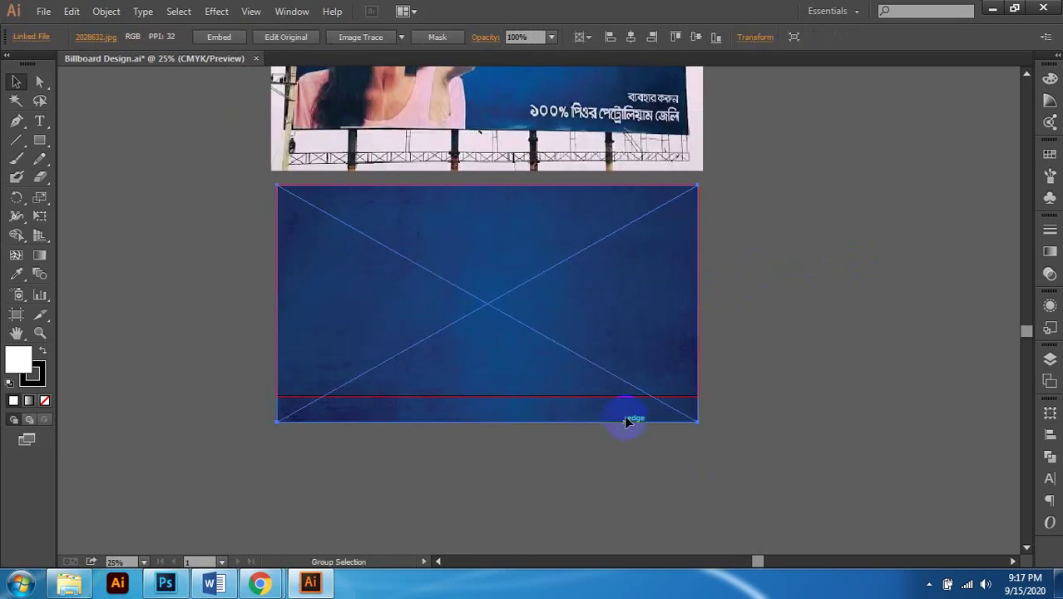
{"action": "scroll", "coordinate": [628, 420], "scroll_direction": "up", "scroll_amount": 1}
{"action": "scroll", "coordinate": [762, 230], "scroll_direction": "up", "scroll_amount": 5}
{"action": "scroll", "coordinate": [756, 214], "scroll_direction": "up", "scroll_amount": 3}
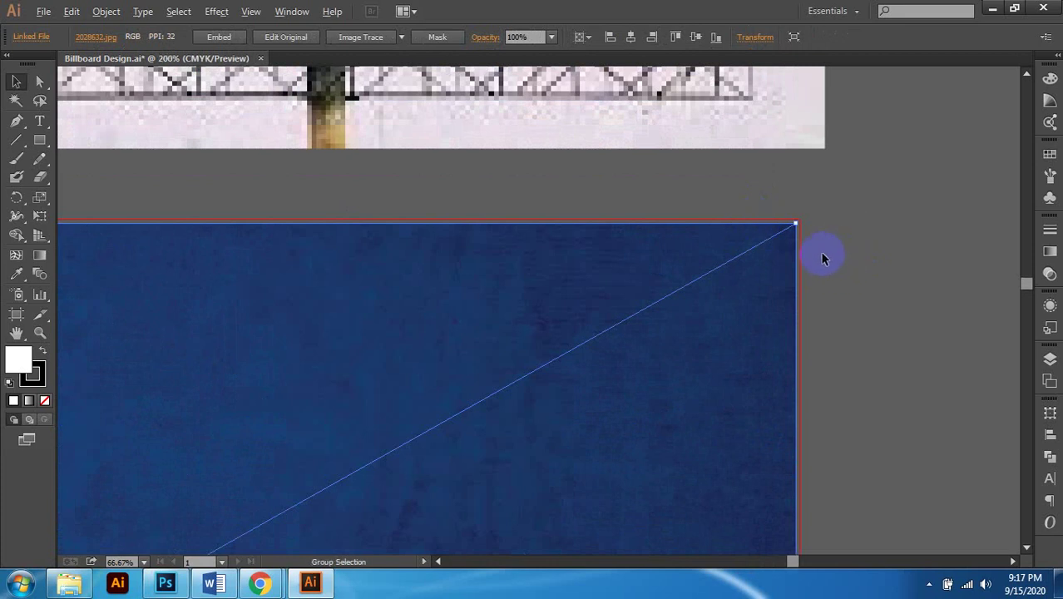
{"action": "scroll", "coordinate": [822, 256], "scroll_direction": "up", "scroll_amount": 3}
{"action": "scroll", "coordinate": [725, 226], "scroll_direction": "up", "scroll_amount": 1}
{"action": "scroll", "coordinate": [708, 195], "scroll_direction": "up", "scroll_amount": 3}
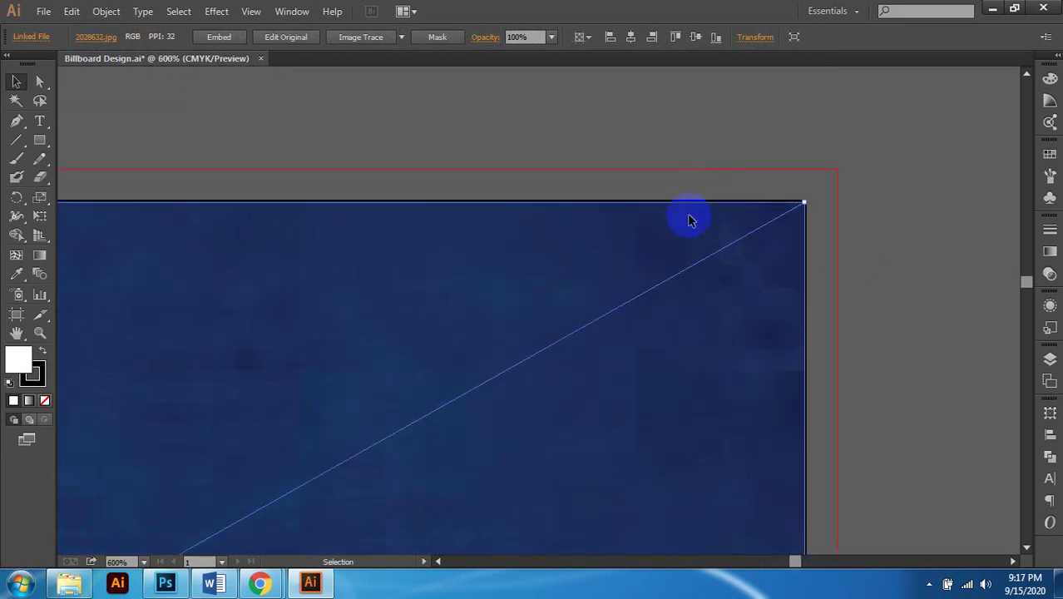
{"action": "scroll", "coordinate": [671, 244], "scroll_direction": "down", "scroll_amount": 1}
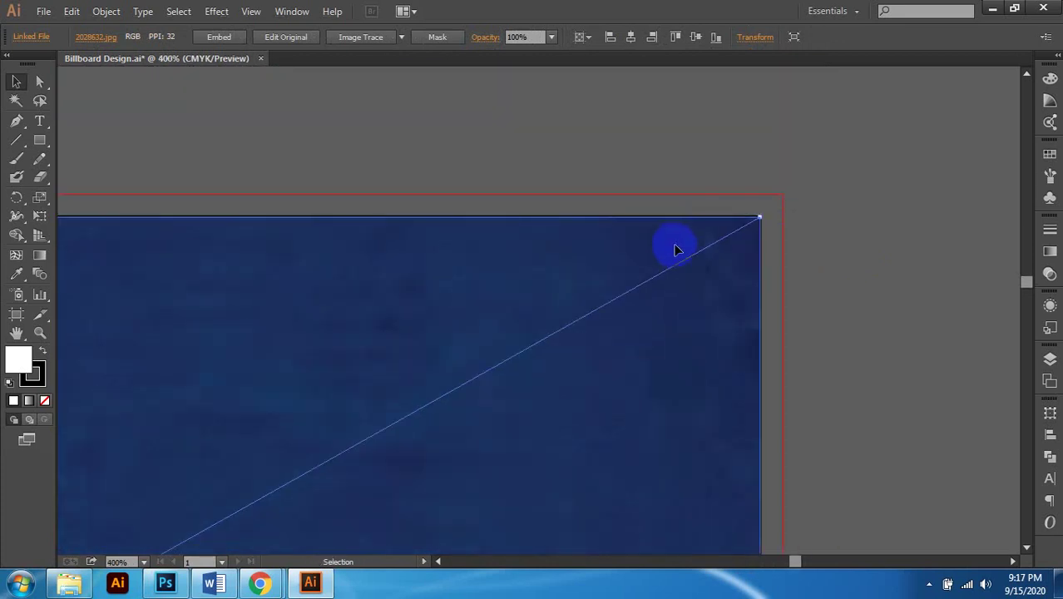
Step: Hide the background image to reach the rectangle path beneath, and restore the image so both objects are selected together
{"action": "key", "text": "ctrl+x"}
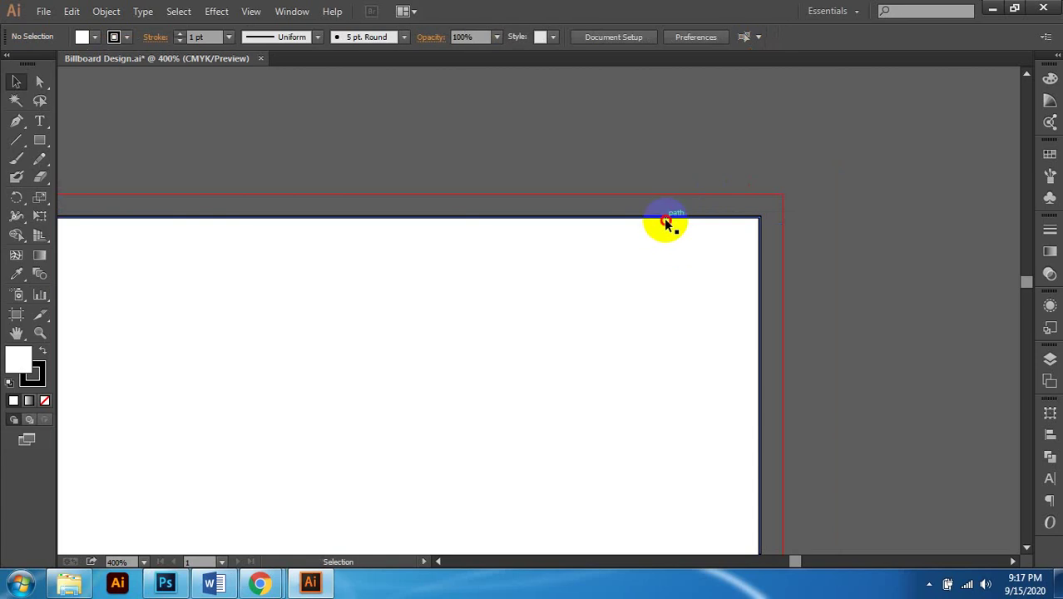
{"action": "left_click", "coordinate": [665, 223]}
{"action": "key", "text": "a"}
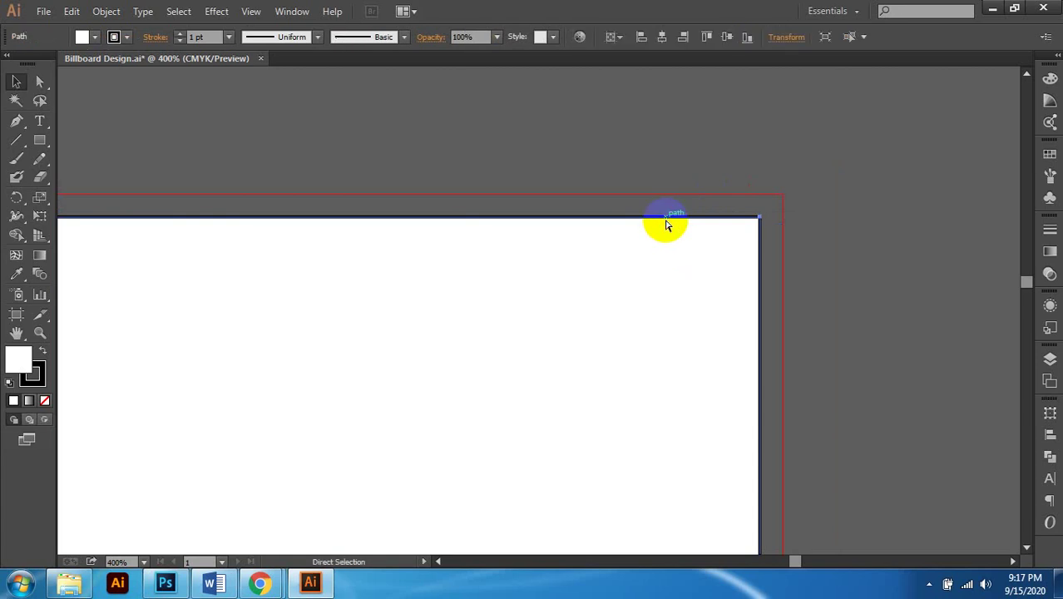
{"action": "key", "text": "ctrl+shift+a"}
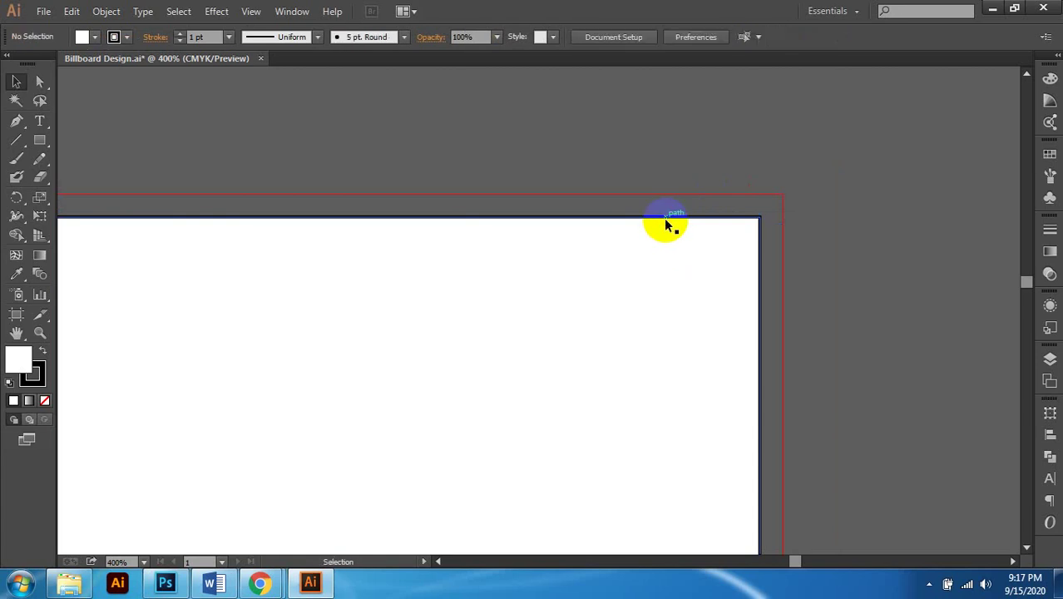
{"action": "key", "text": "ctrl+alt+3"}
{"action": "scroll", "coordinate": [666, 223], "scroll_direction": "down", "scroll_amount": 5}
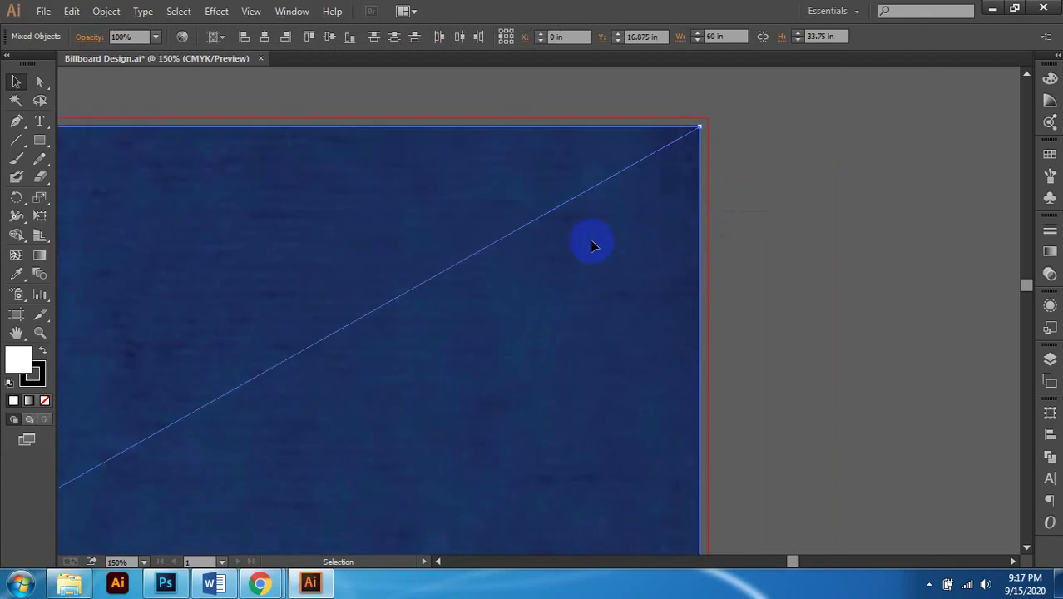
Step: Try to make a clipping mask from the selected background image and rectangle
{"action": "scroll", "coordinate": [591, 243], "scroll_direction": "down", "scroll_amount": 6}
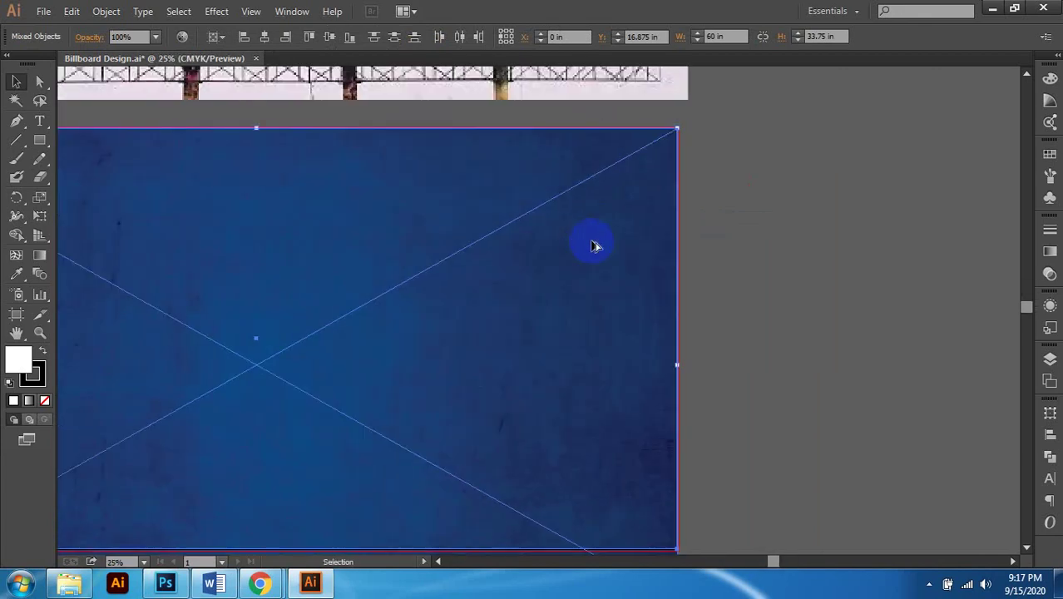
{"action": "scroll", "coordinate": [591, 243], "scroll_direction": "up", "scroll_amount": 1}
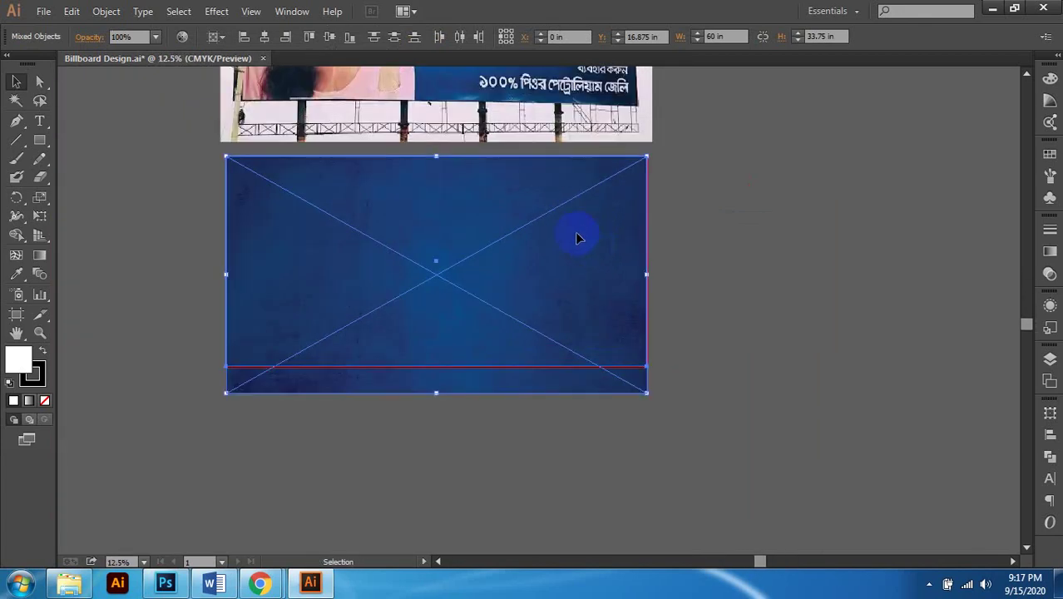
{"action": "right_click", "coordinate": [577, 234]}
{"action": "left_click", "coordinate": [638, 325]}
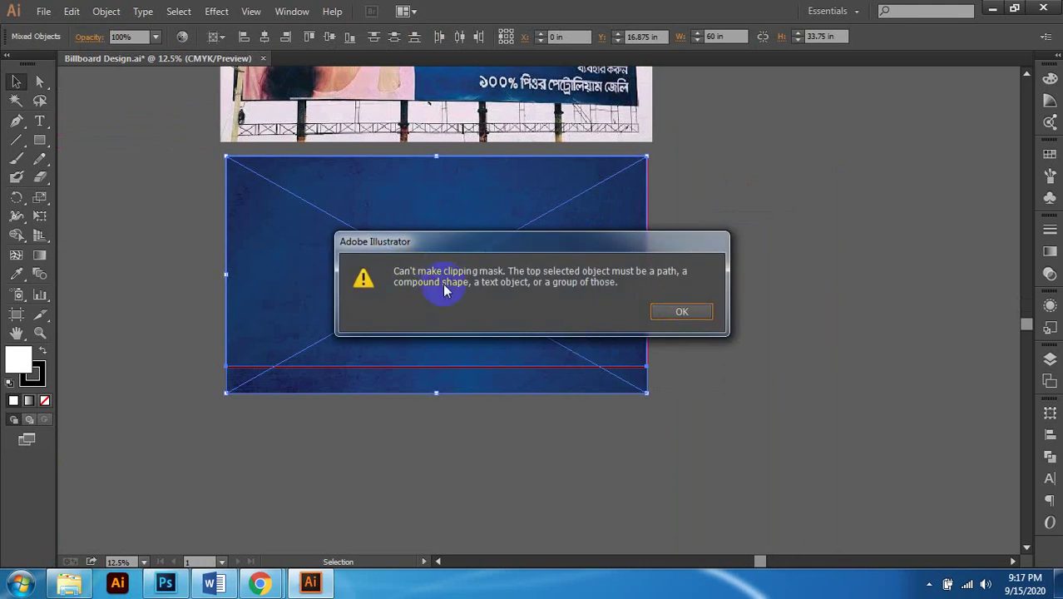
{"action": "left_click", "coordinate": [675, 312]}
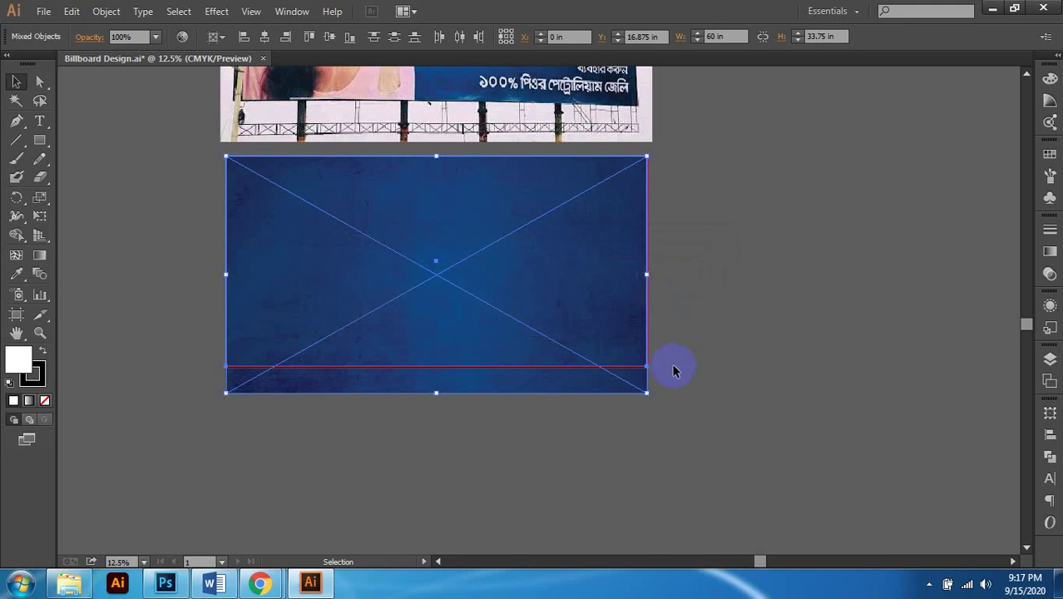
Step: Hide the background image again to leave the white rectangle exposed
{"action": "left_click", "coordinate": [625, 380]}
{"action": "key", "text": "Delete"}
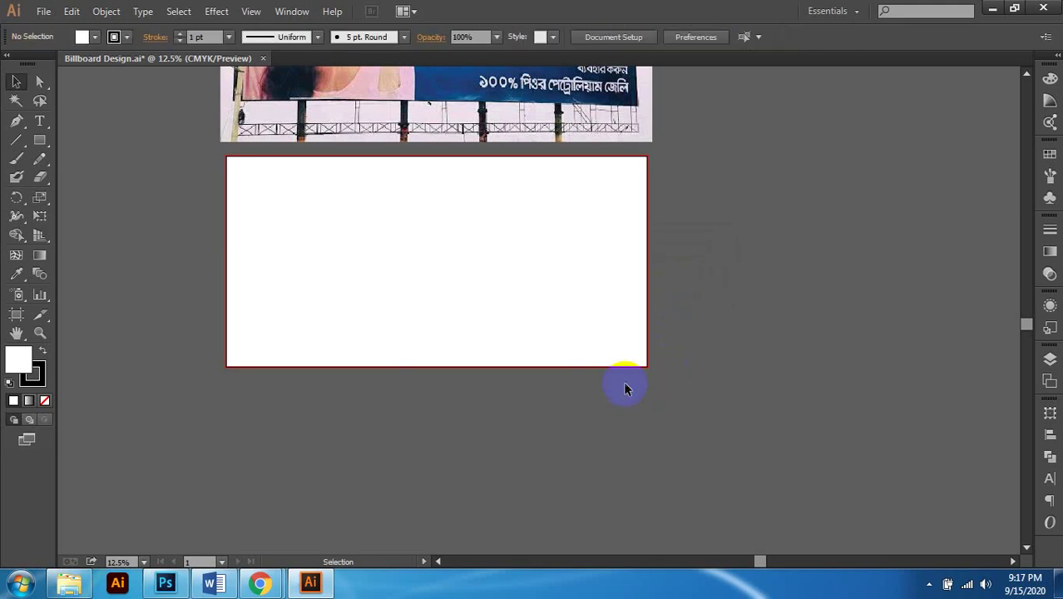
Step: Duplicate the white artboard rectangle in place, pasting the copy directly in front of the original
{"action": "left_click", "coordinate": [618, 371]}
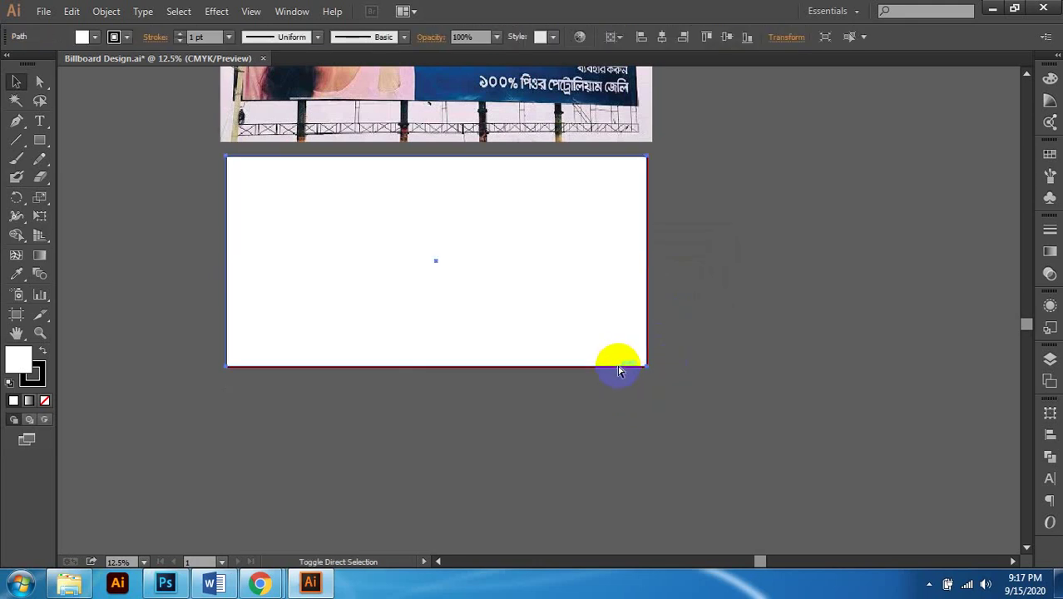
{"action": "key", "text": "ctrl+c"}
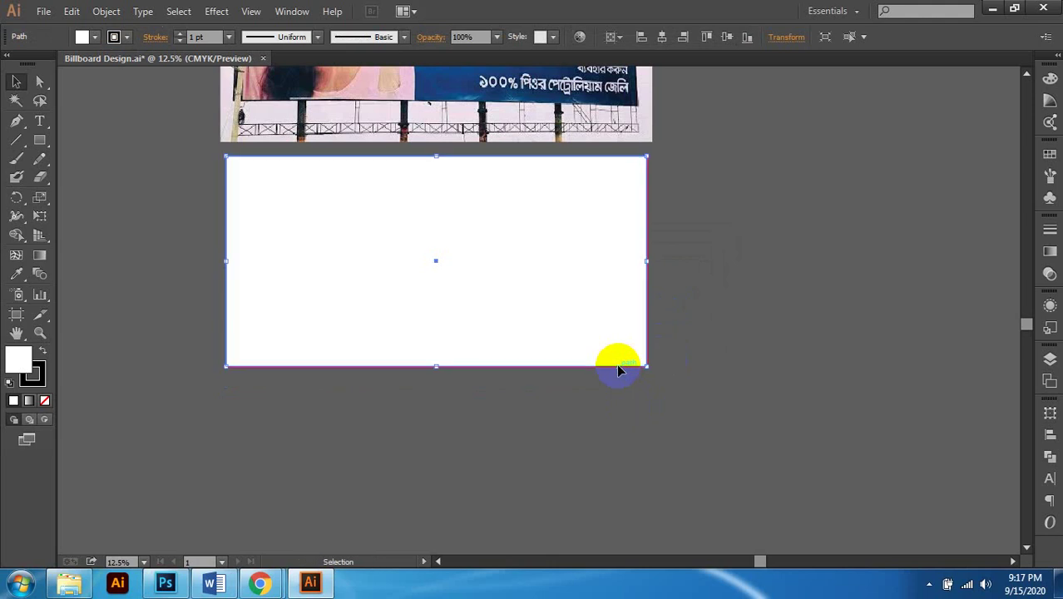
{"action": "key", "text": "ctrl+f"}
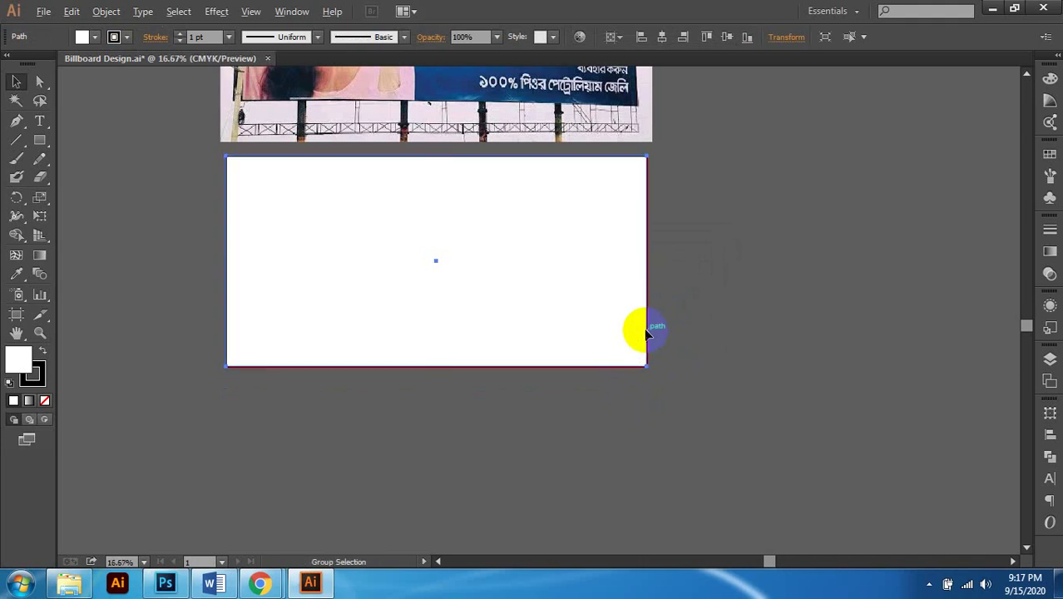
Step: Show the hidden blue background image again beneath the white rectangle
{"action": "key", "text": "ctrl+plus"}
{"action": "scroll", "coordinate": [647, 331], "scroll_direction": "left", "scroll_amount": 1}
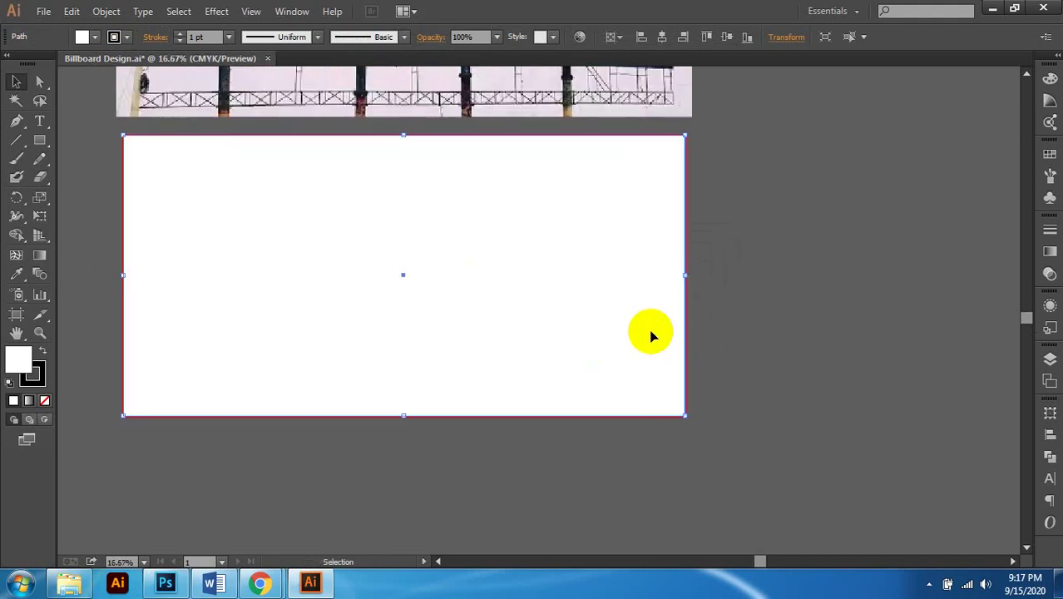
{"action": "scroll", "coordinate": [651, 335], "scroll_direction": "left", "scroll_amount": 2}
{"action": "scroll", "coordinate": [651, 335], "scroll_direction": "up", "scroll_amount": 1}
{"action": "scroll", "coordinate": [651, 335], "scroll_direction": "right", "scroll_amount": 1}
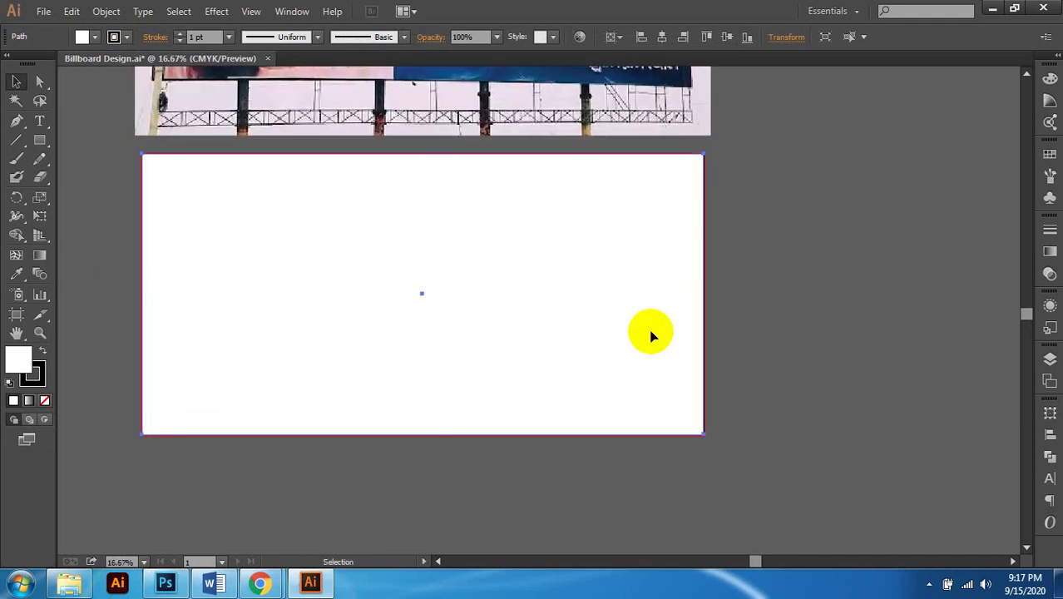
{"action": "scroll", "coordinate": [701, 436], "scroll_direction": "up", "scroll_amount": 1}
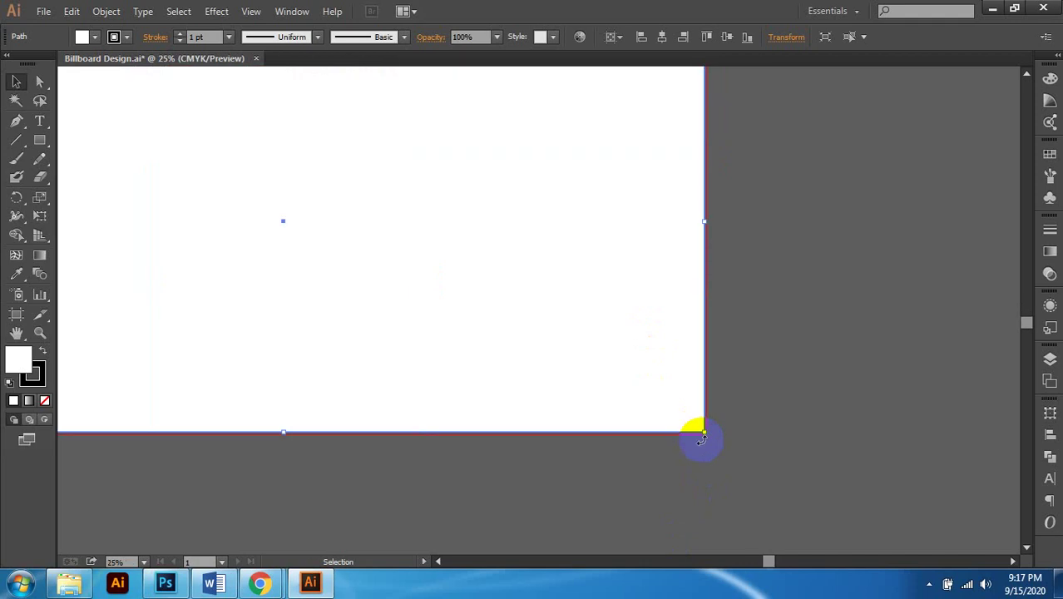
{"action": "scroll", "coordinate": [701, 436], "scroll_direction": "down", "scroll_amount": 1}
{"action": "scroll", "coordinate": [672, 423], "scroll_direction": "up", "scroll_amount": 1}
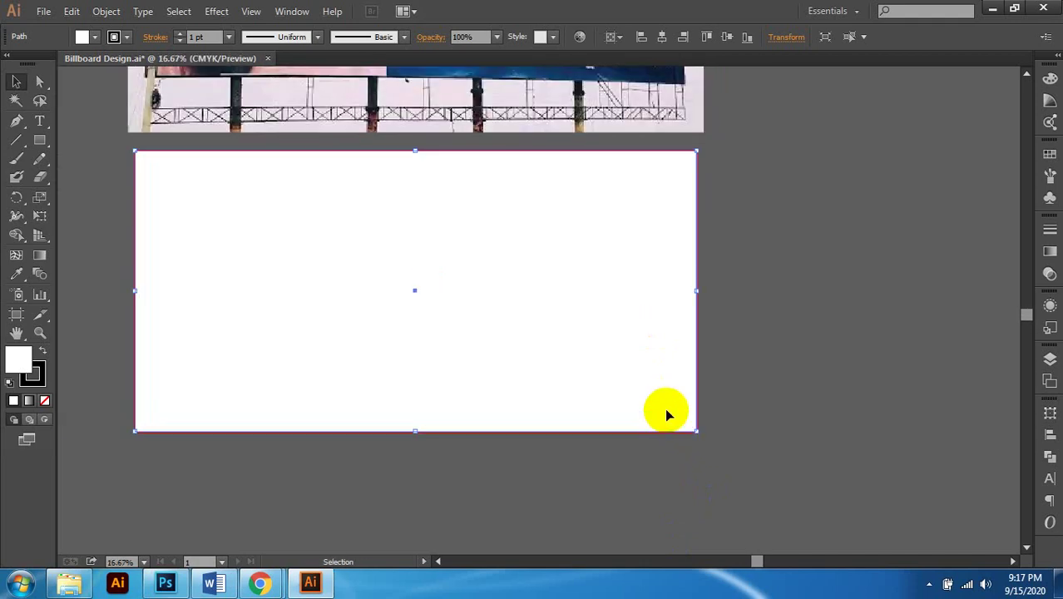
{"action": "left_click", "coordinate": [665, 411]}
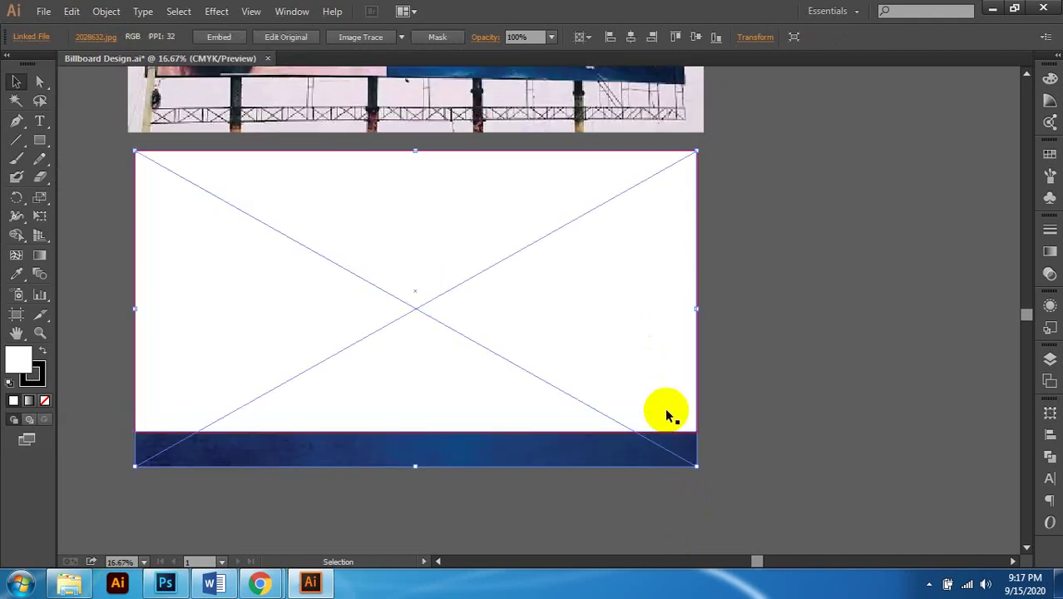
Step: Select the white rectangle together with the blue background image and make a clipping mask from them
{"action": "scroll", "coordinate": [657, 481], "scroll_direction": "up", "scroll_amount": 2}
{"action": "left_click", "coordinate": [658, 475]}
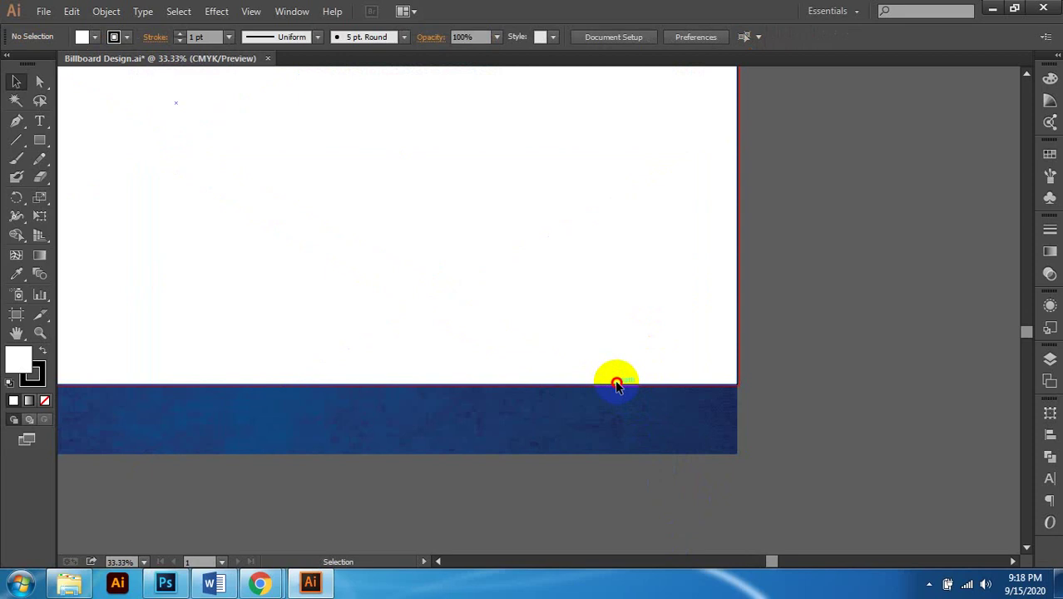
{"action": "left_click", "coordinate": [661, 418], "text": "shift"}
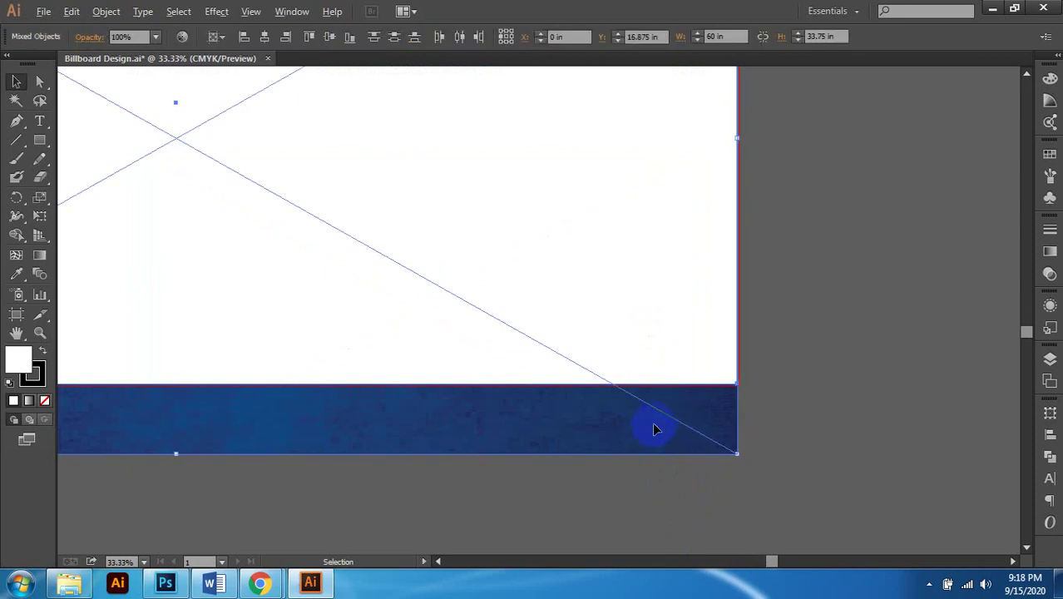
{"action": "scroll", "coordinate": [655, 429], "scroll_direction": "down", "scroll_amount": 2}
{"action": "right_click", "coordinate": [599, 252]}
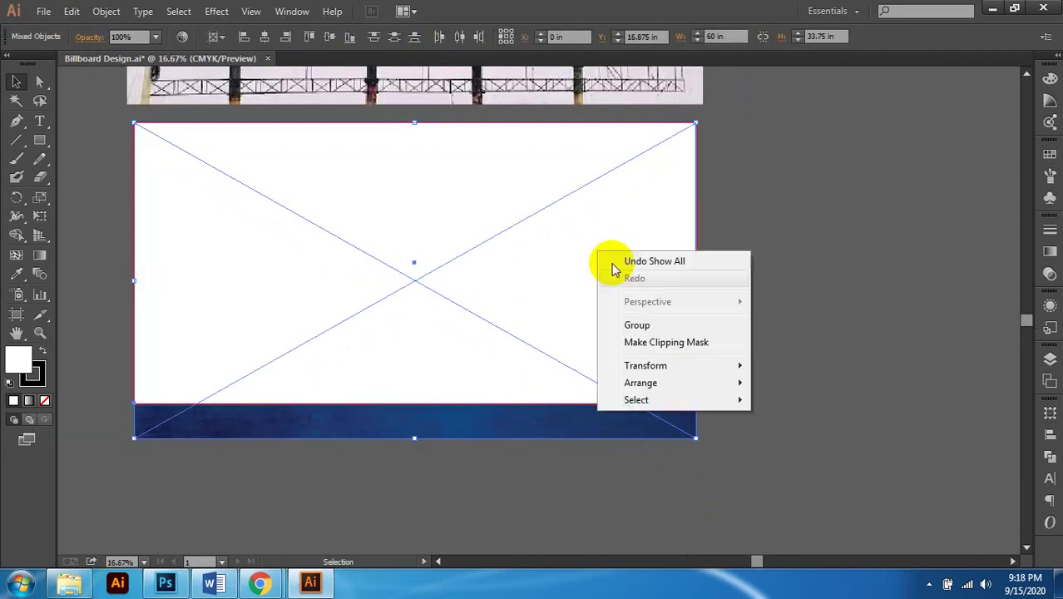
{"action": "left_click", "coordinate": [671, 348]}
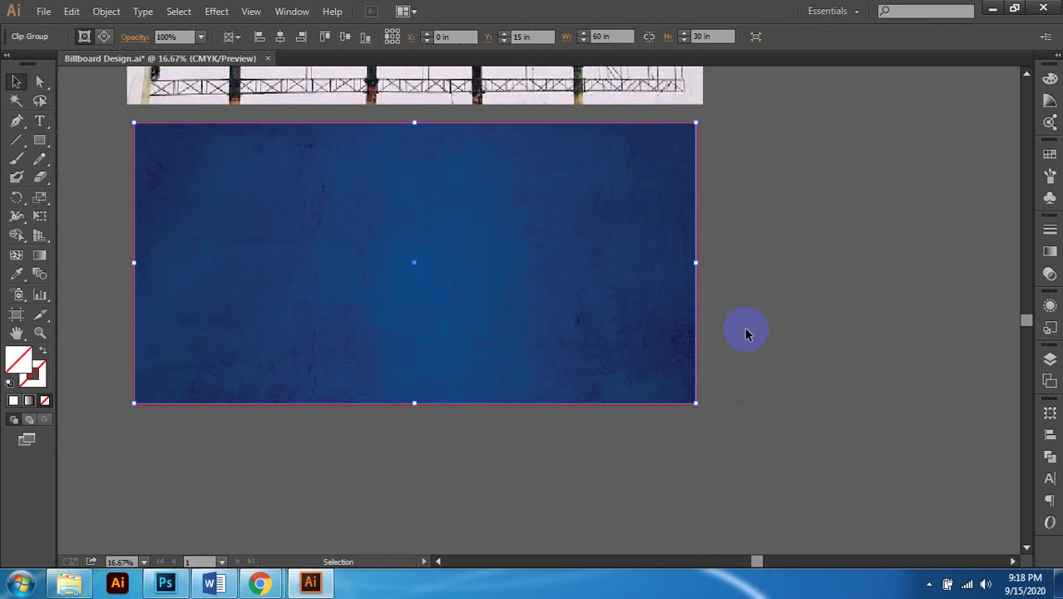
Step: Inspect the clipped background's edges against the bleed line, especially at the artboard's lower-right corner
{"action": "left_click", "coordinate": [746, 334]}
{"action": "scroll", "coordinate": [676, 406], "scroll_direction": "up", "scroll_amount": 4, "text": "alt"}
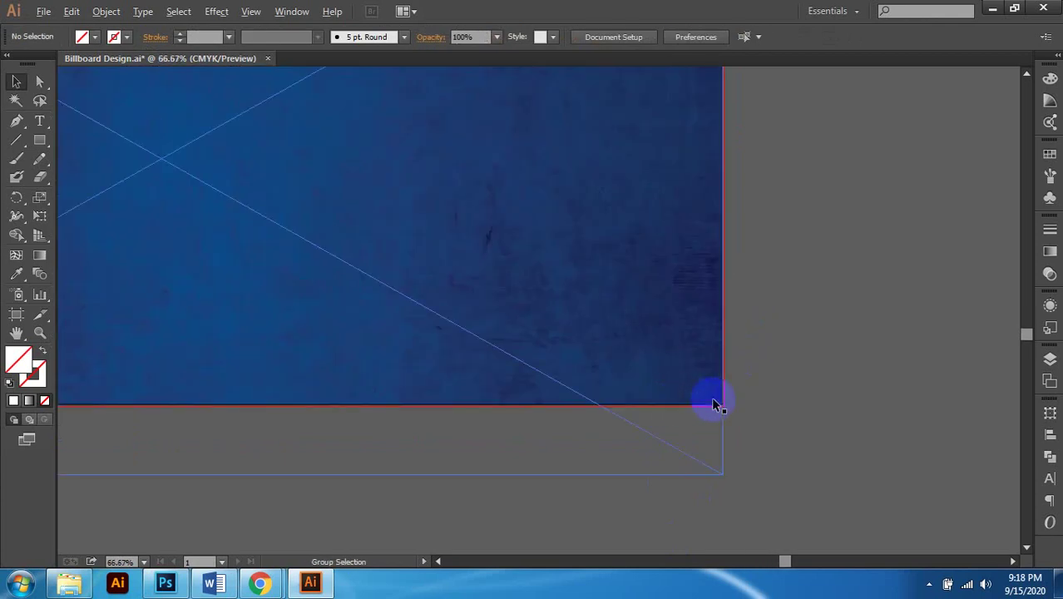
{"action": "scroll", "coordinate": [715, 404], "scroll_direction": "down", "scroll_amount": 4, "text": "alt"}
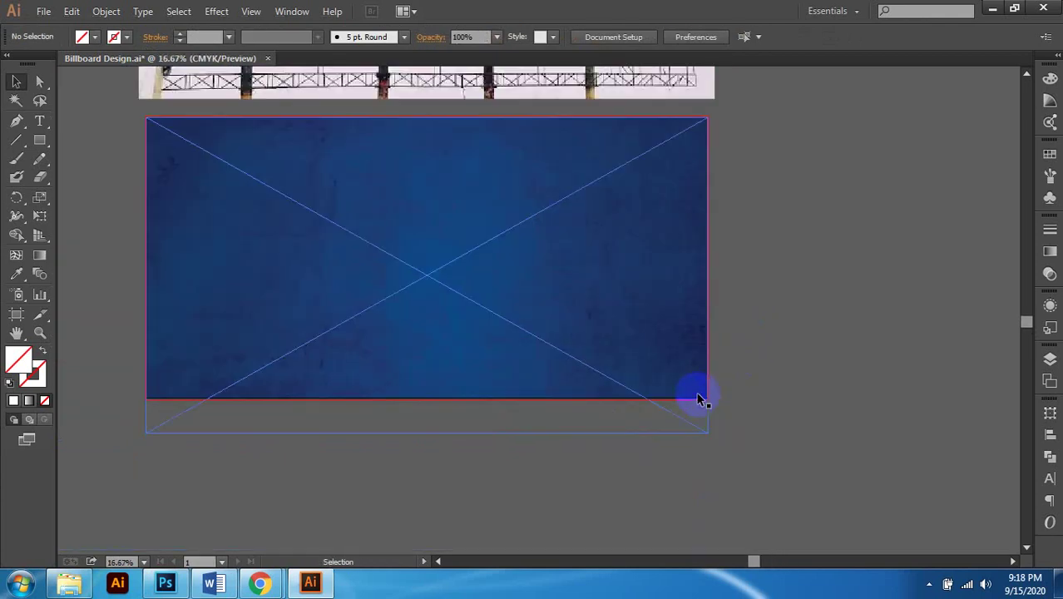
{"action": "scroll", "coordinate": [697, 395], "scroll_direction": "up", "scroll_amount": 1}
{"action": "scroll", "coordinate": [695, 391], "scroll_direction": "left", "scroll_amount": 1}
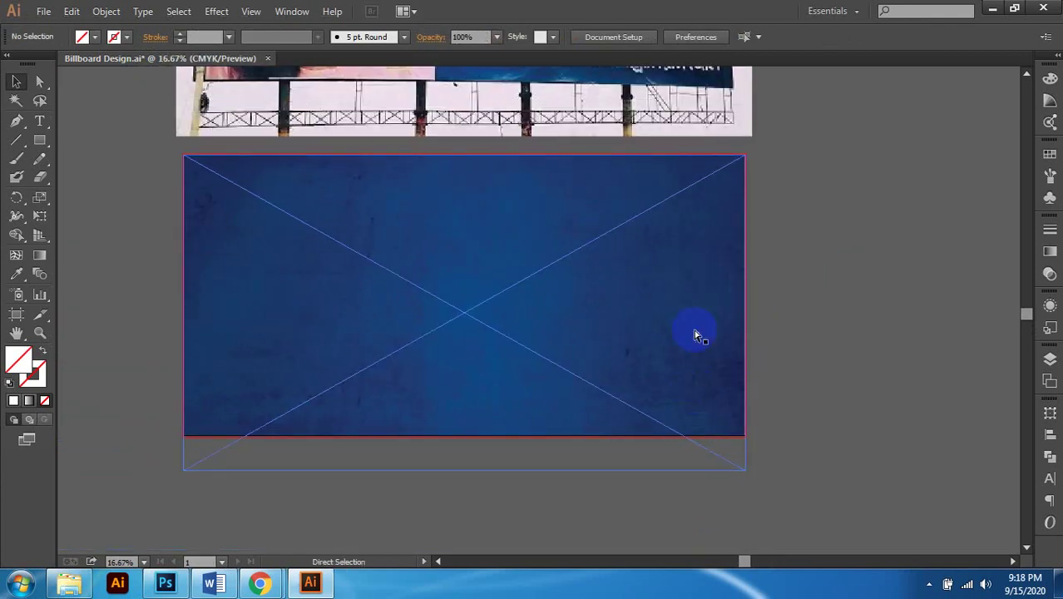
{"action": "scroll", "coordinate": [698, 333], "scroll_direction": "right", "scroll_amount": 1}
{"action": "left_click", "coordinate": [654, 301]}
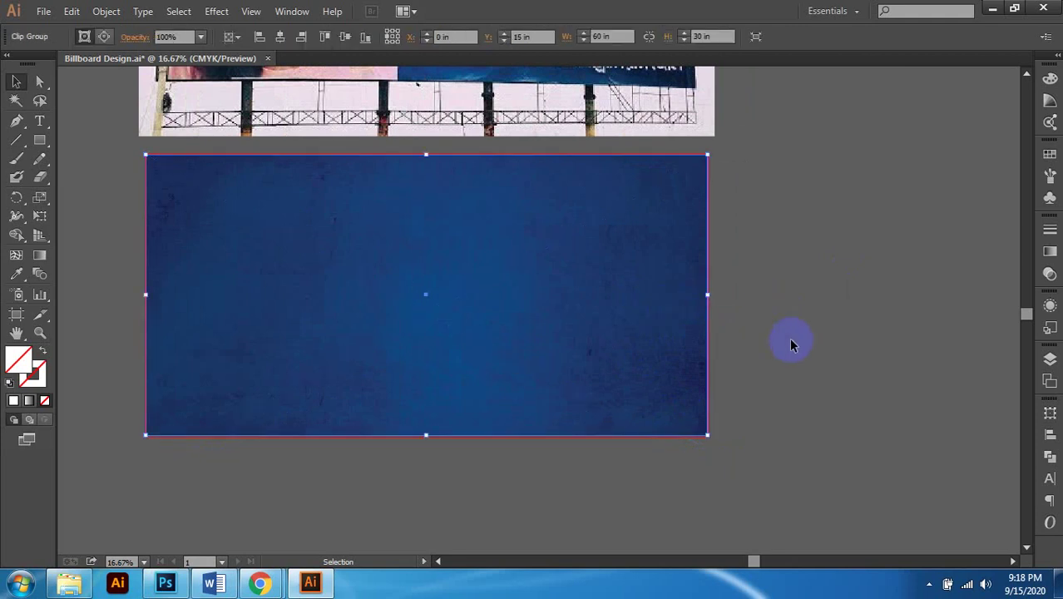
{"action": "scroll", "coordinate": [790, 342], "scroll_direction": "left", "scroll_amount": 1}
{"action": "left_click", "coordinate": [835, 281]}
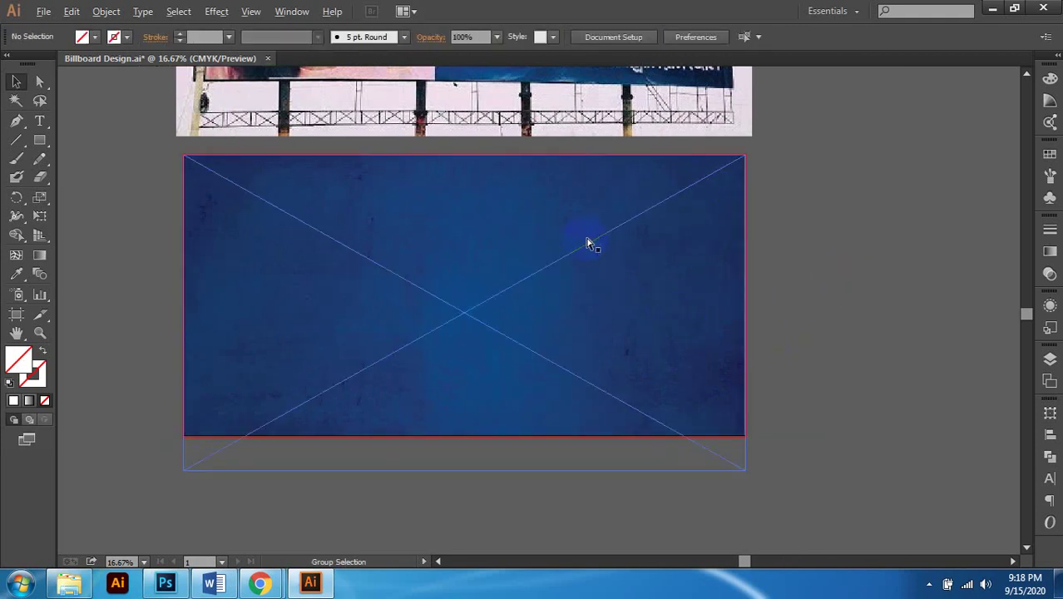
Step: Compare the clipped blue background with the reference billboard photo above it
{"action": "scroll", "coordinate": [588, 244], "scroll_direction": "right", "scroll_amount": 1}
{"action": "scroll", "coordinate": [493, 325], "scroll_direction": "down", "scroll_amount": 1}
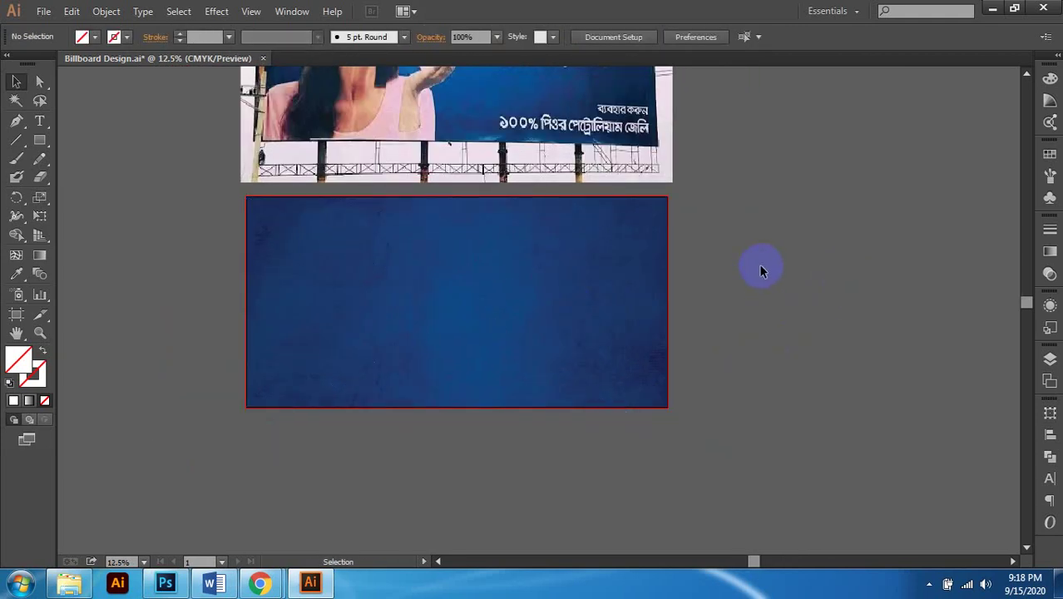
{"action": "scroll", "coordinate": [759, 267], "scroll_direction": "up", "scroll_amount": 1}
{"action": "scroll", "coordinate": [723, 262], "scroll_direction": "up", "scroll_amount": 1}
{"action": "scroll", "coordinate": [616, 280], "scroll_direction": "down", "scroll_amount": 1}
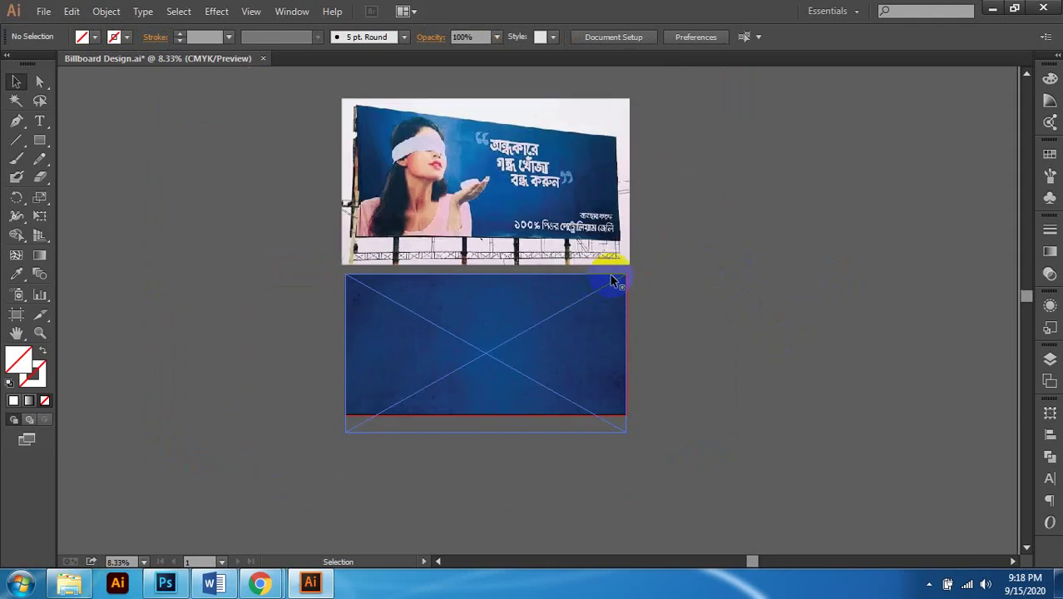
{"action": "scroll", "coordinate": [694, 256], "scroll_direction": "up", "scroll_amount": 1}
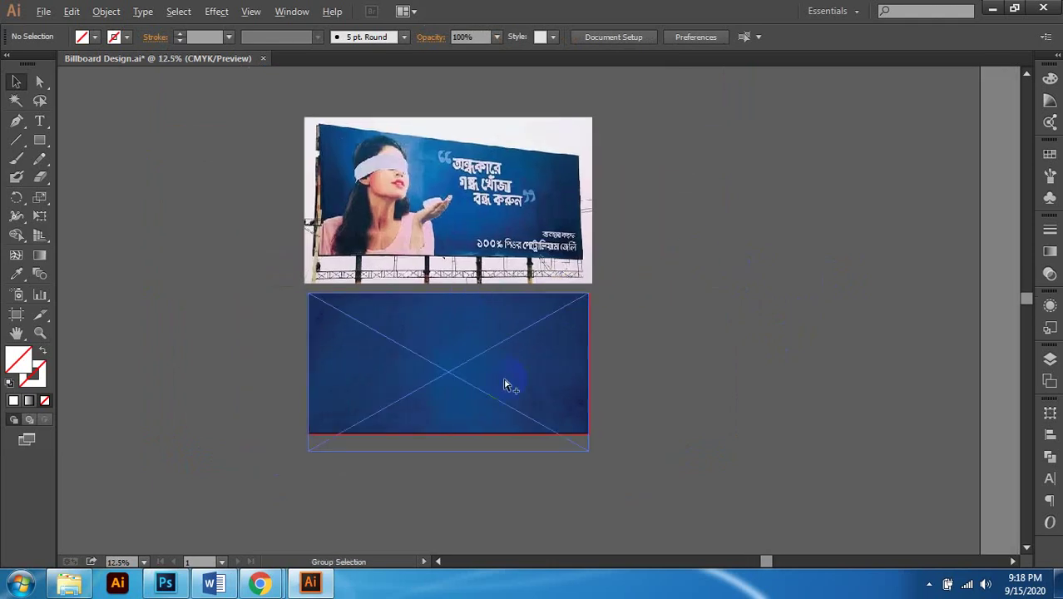
{"action": "scroll", "coordinate": [505, 379], "scroll_direction": "up", "scroll_amount": 1}
{"action": "scroll", "coordinate": [512, 327], "scroll_direction": "down", "scroll_amount": 1}
{"action": "left_click", "coordinate": [742, 303]}
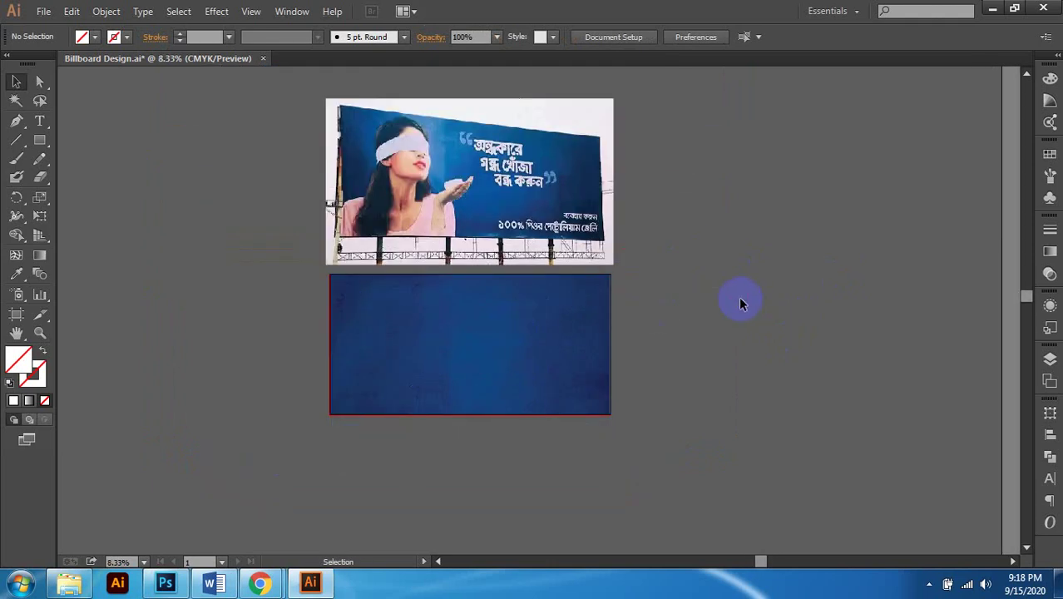
{"action": "scroll", "coordinate": [663, 313], "scroll_direction": "right", "scroll_amount": 1}
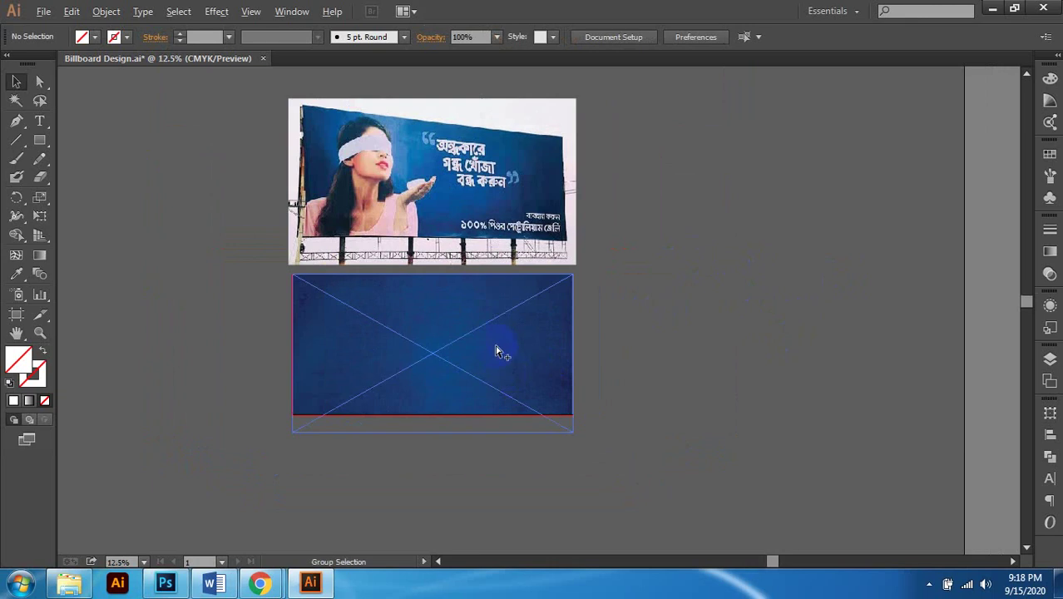
{"action": "scroll", "coordinate": [495, 352], "scroll_direction": "up", "scroll_amount": 1}
{"action": "scroll", "coordinate": [480, 329], "scroll_direction": "up", "scroll_amount": 1}
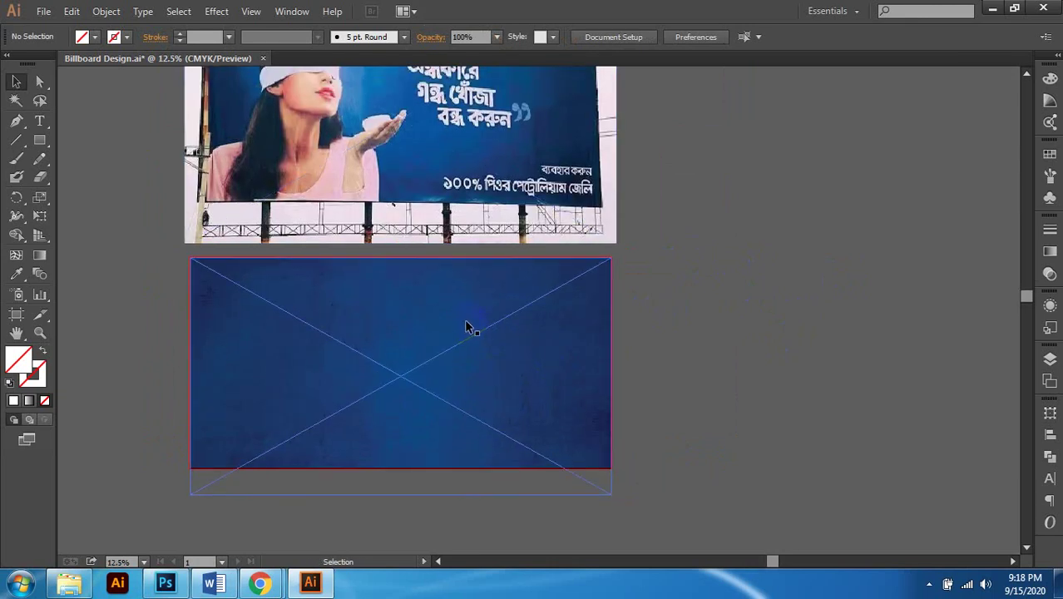
{"action": "scroll", "coordinate": [464, 327], "scroll_direction": "down", "scroll_amount": 1}
{"action": "scroll", "coordinate": [516, 321], "scroll_direction": "up", "scroll_amount": 1}
{"action": "scroll", "coordinate": [590, 309], "scroll_direction": "right", "scroll_amount": 1}
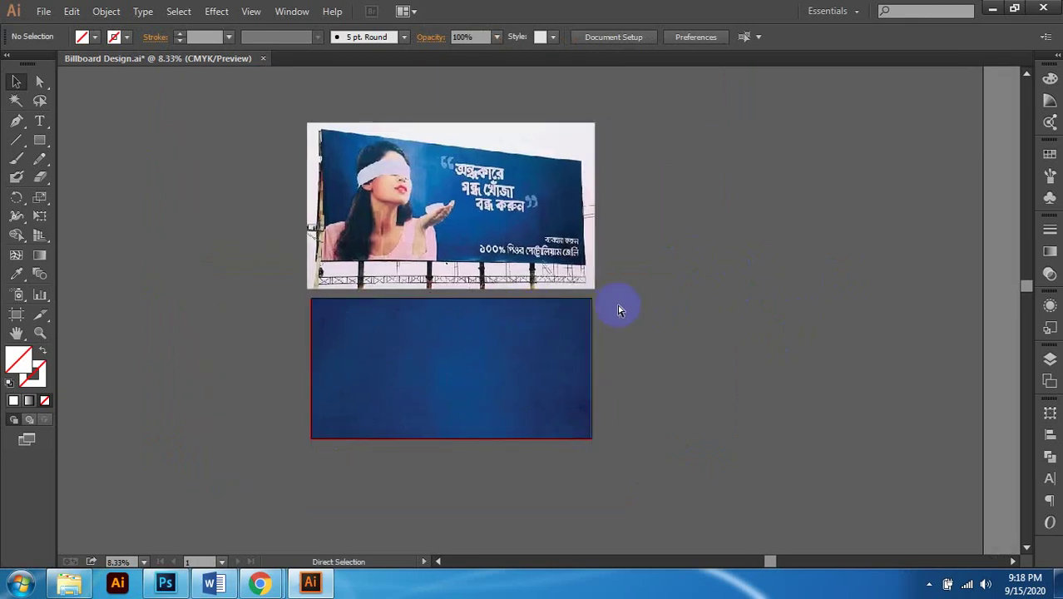
{"action": "scroll", "coordinate": [617, 305], "scroll_direction": "right", "scroll_amount": 2}
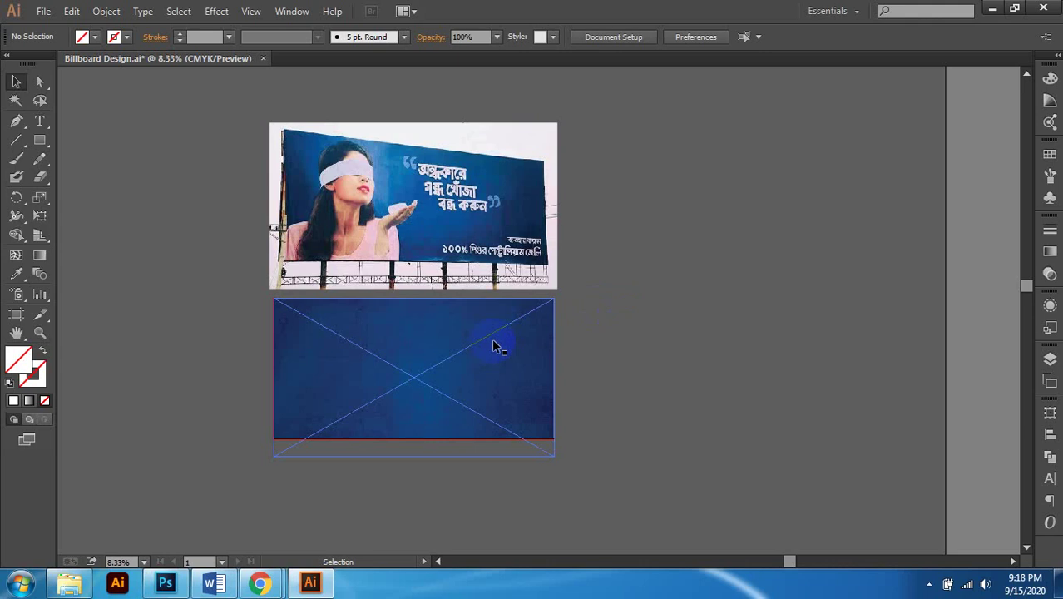
{"action": "scroll", "coordinate": [511, 348], "scroll_direction": "down", "scroll_amount": 1}
{"action": "scroll", "coordinate": [512, 347], "scroll_direction": "left", "scroll_amount": 1}
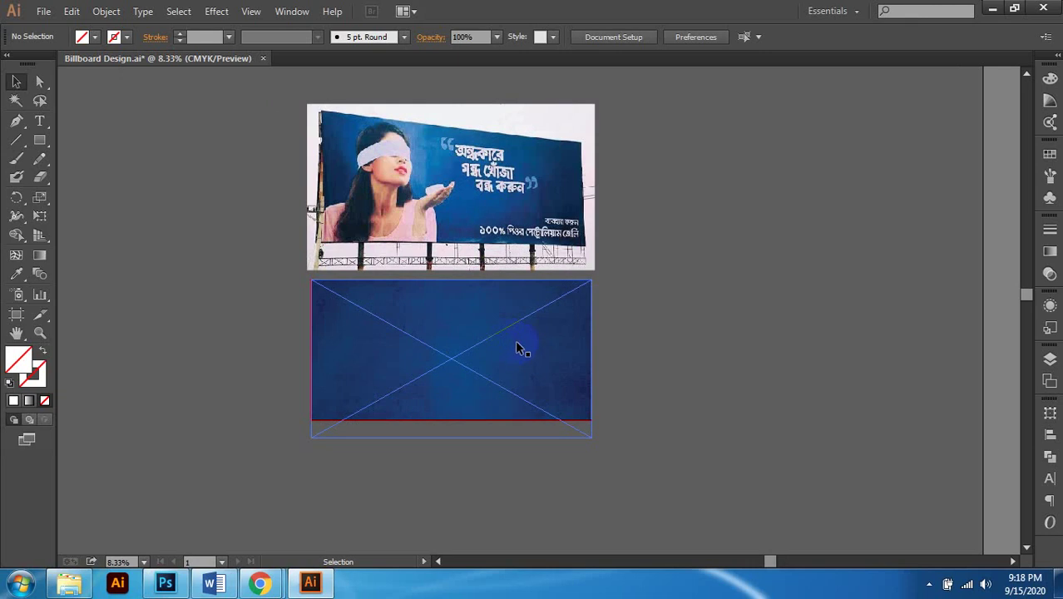
{"action": "scroll", "coordinate": [452, 339], "scroll_direction": "up", "scroll_amount": 1}
{"action": "scroll", "coordinate": [456, 328], "scroll_direction": "up", "scroll_amount": 1}
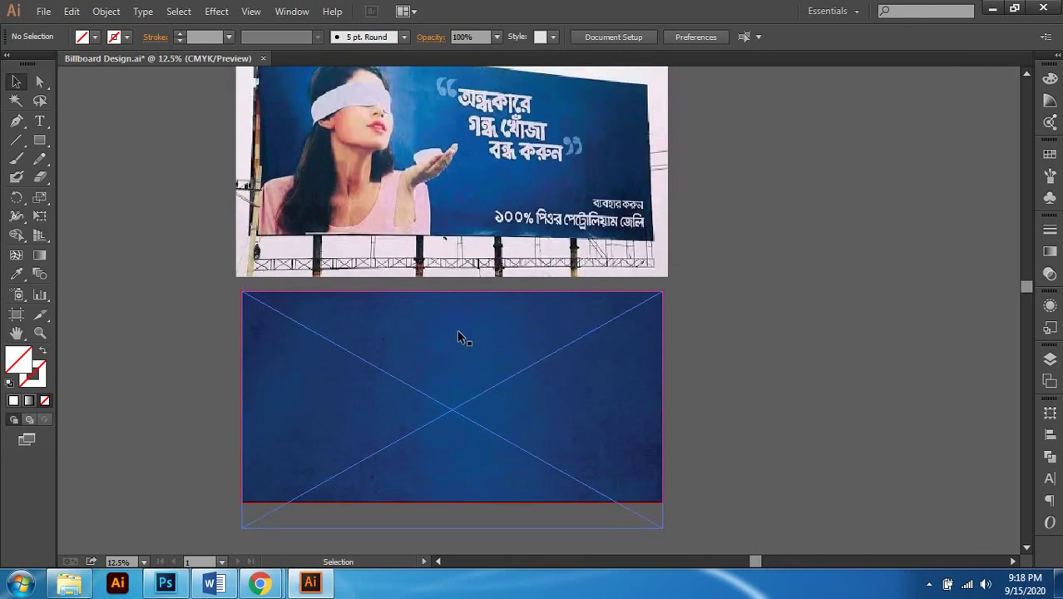
{"action": "scroll", "coordinate": [459, 331], "scroll_direction": "right", "scroll_amount": 1}
{"action": "scroll", "coordinate": [463, 335], "scroll_direction": "left", "scroll_amount": 1}
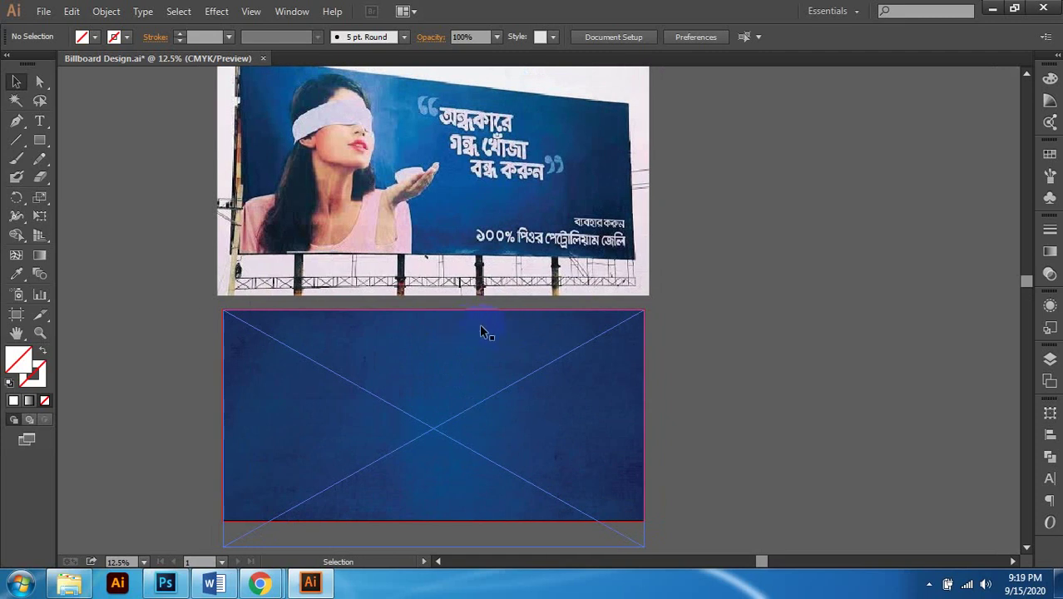
{"action": "scroll", "coordinate": [479, 328], "scroll_direction": "right", "scroll_amount": 2}
{"action": "scroll", "coordinate": [482, 326], "scroll_direction": "right", "scroll_amount": 1}
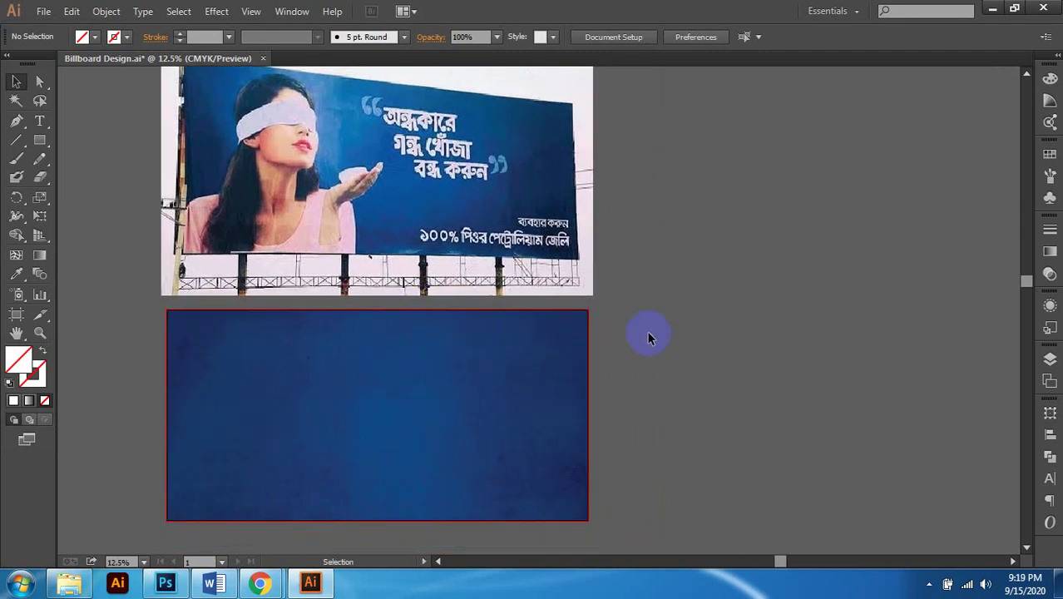
Step: Switch to the Image folder in Windows Explorer and look over the Model PSD and the BiaHar00622_W_1199 source picture
{"action": "left_click", "coordinate": [68, 582]}
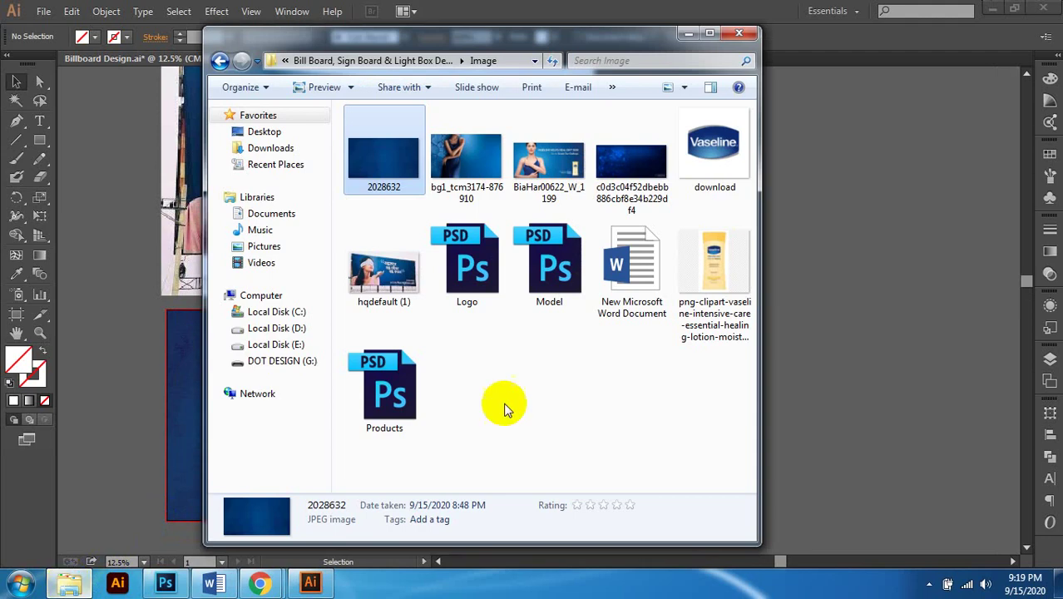
{"action": "left_click", "coordinate": [545, 370]}
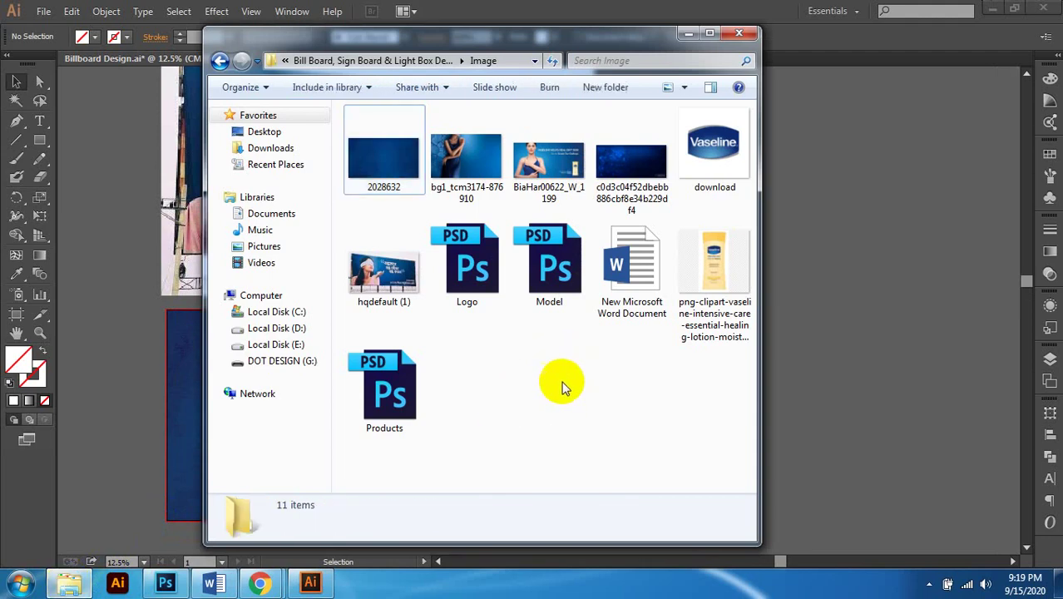
{"action": "left_click", "coordinate": [547, 265]}
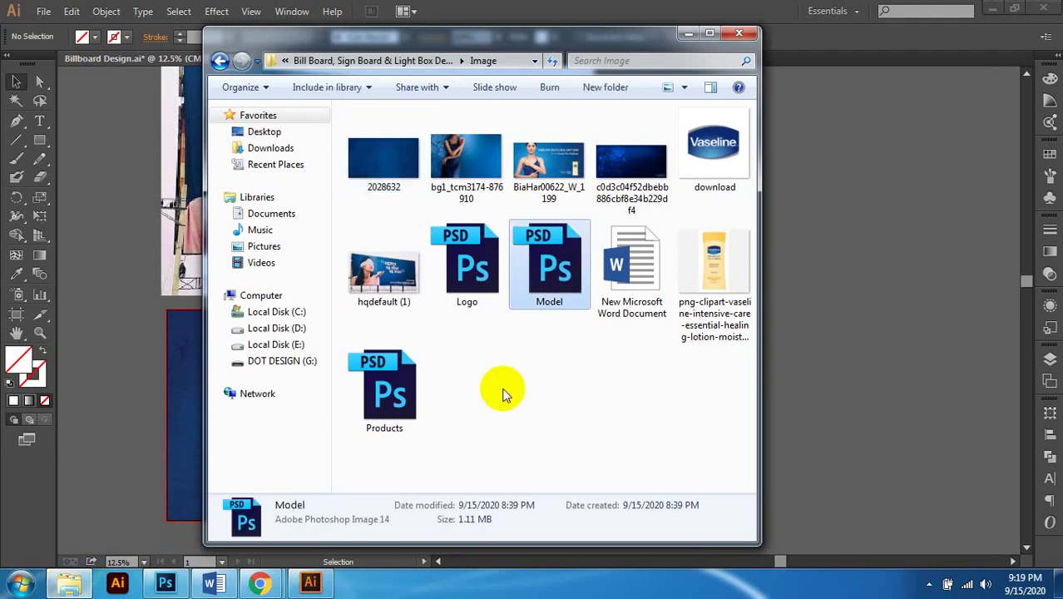
{"action": "left_click", "coordinate": [540, 166]}
{"action": "left_click", "coordinate": [548, 254]}
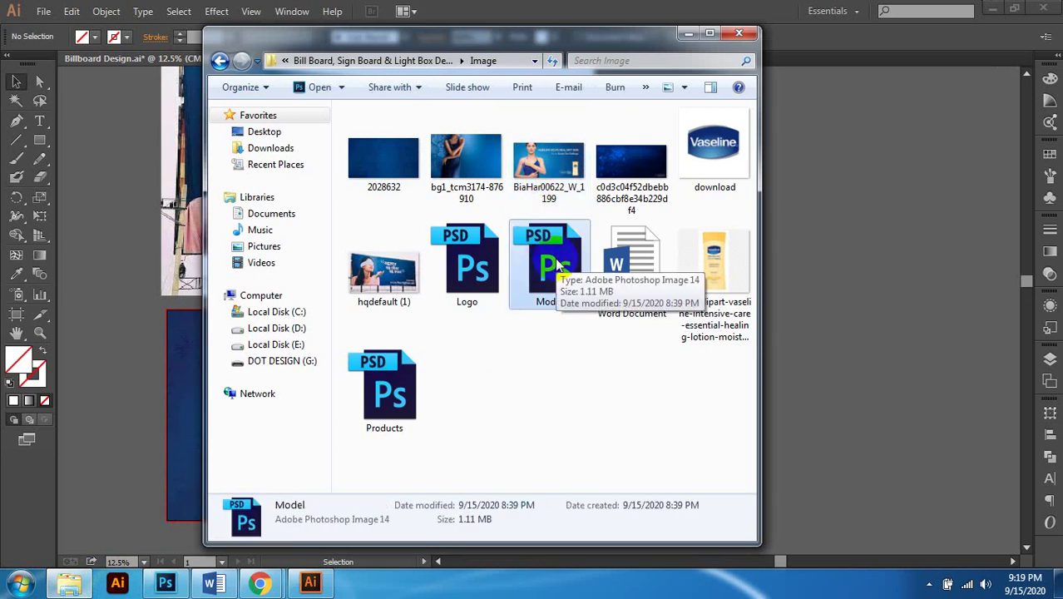
{"action": "left_click", "coordinate": [514, 62]}
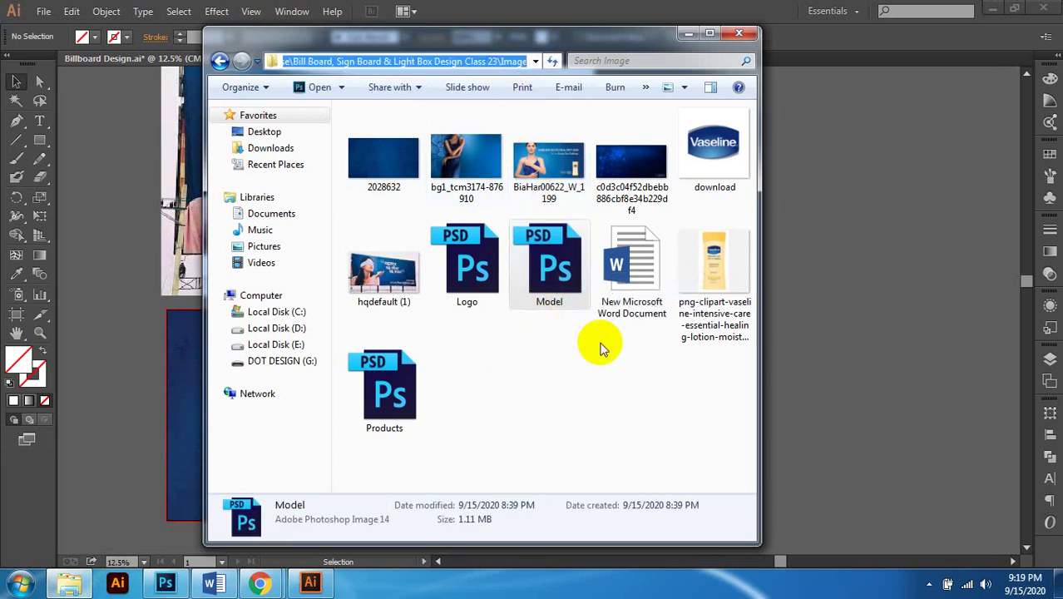
{"action": "left_click", "coordinate": [562, 366]}
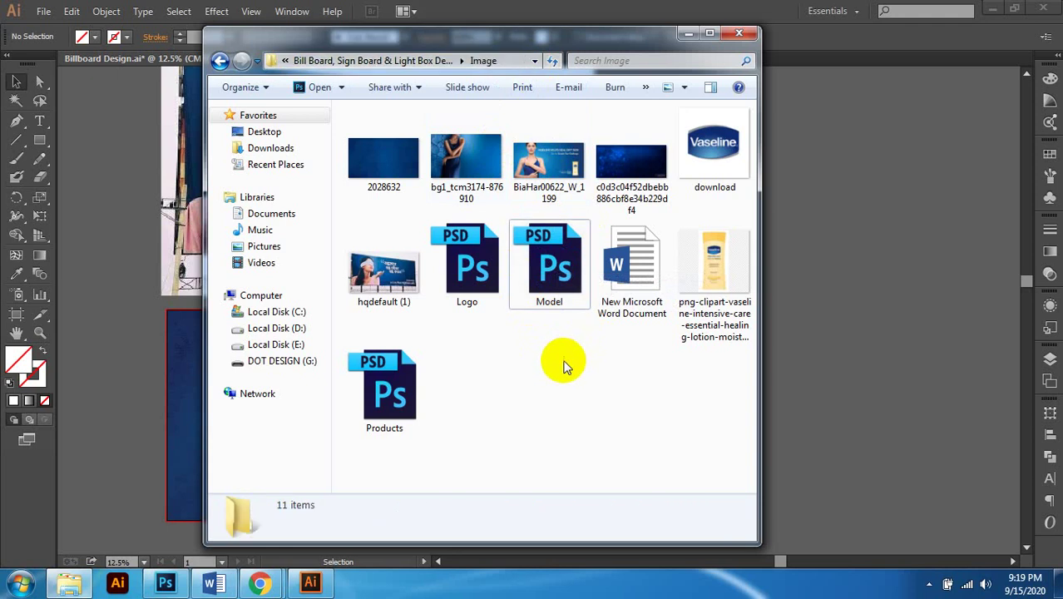
Step: Return to Illustrator, start placing a file, and browse to the Image folder by its pasted path
{"action": "left_click", "coordinate": [855, 40]}
{"action": "left_click", "coordinate": [44, 11]}
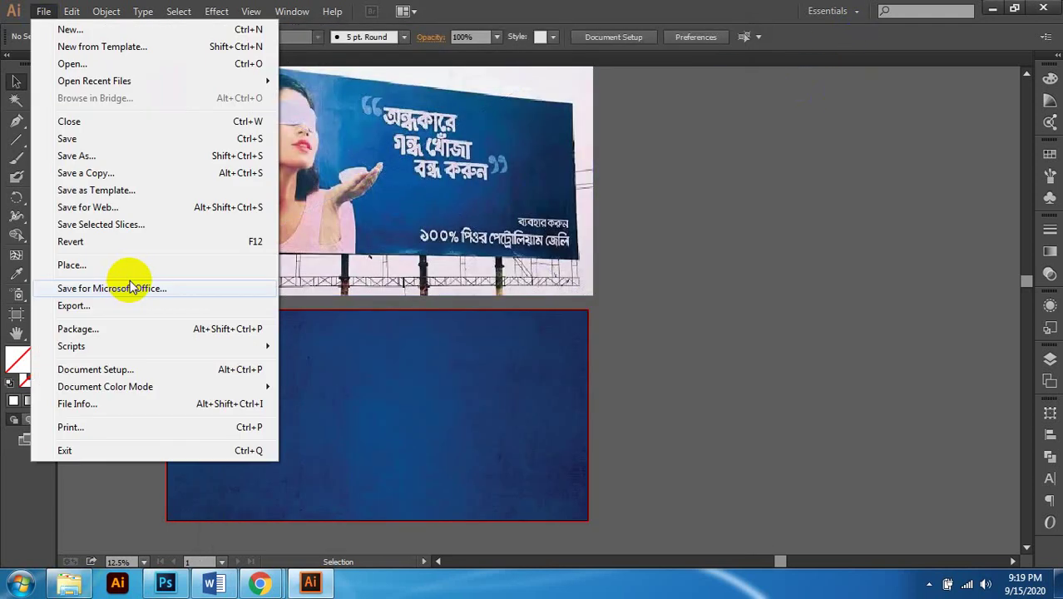
{"action": "left_click", "coordinate": [83, 265]}
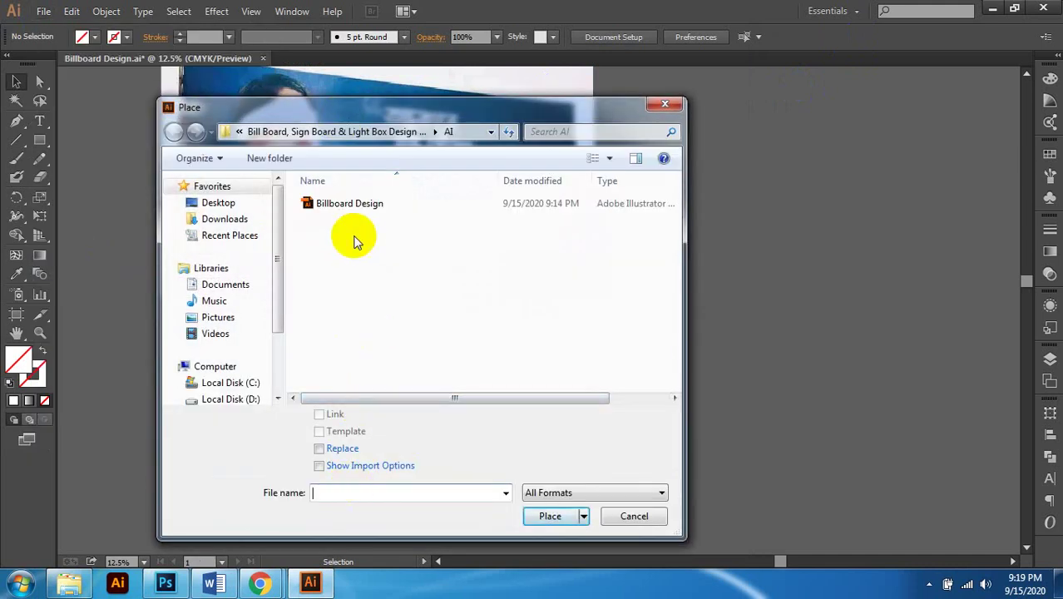
{"action": "left_click", "coordinate": [225, 130]}
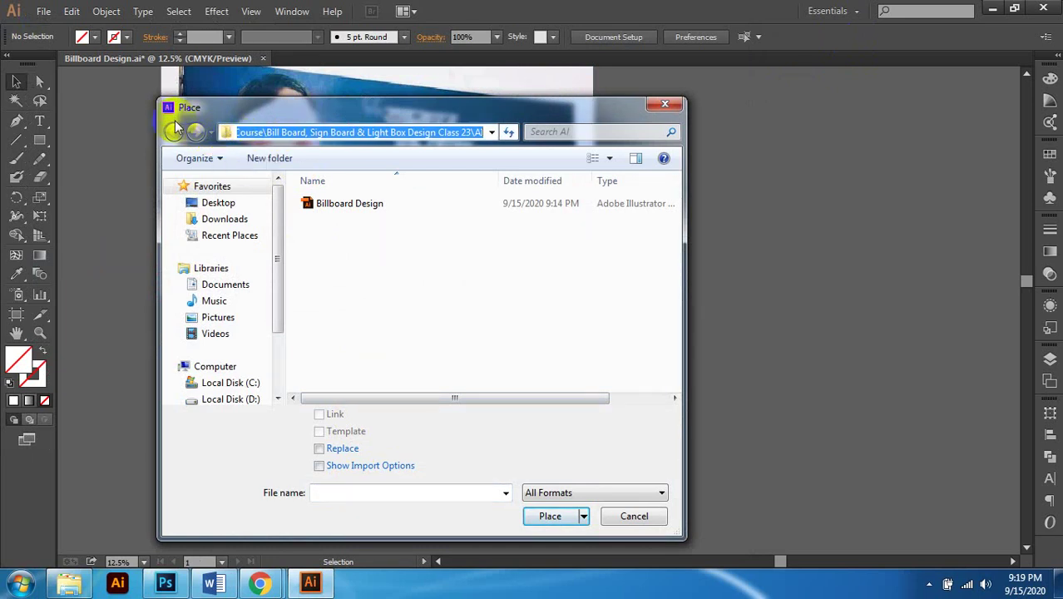
{"action": "left_click", "coordinate": [381, 306]}
{"action": "left_click", "coordinate": [371, 490]}
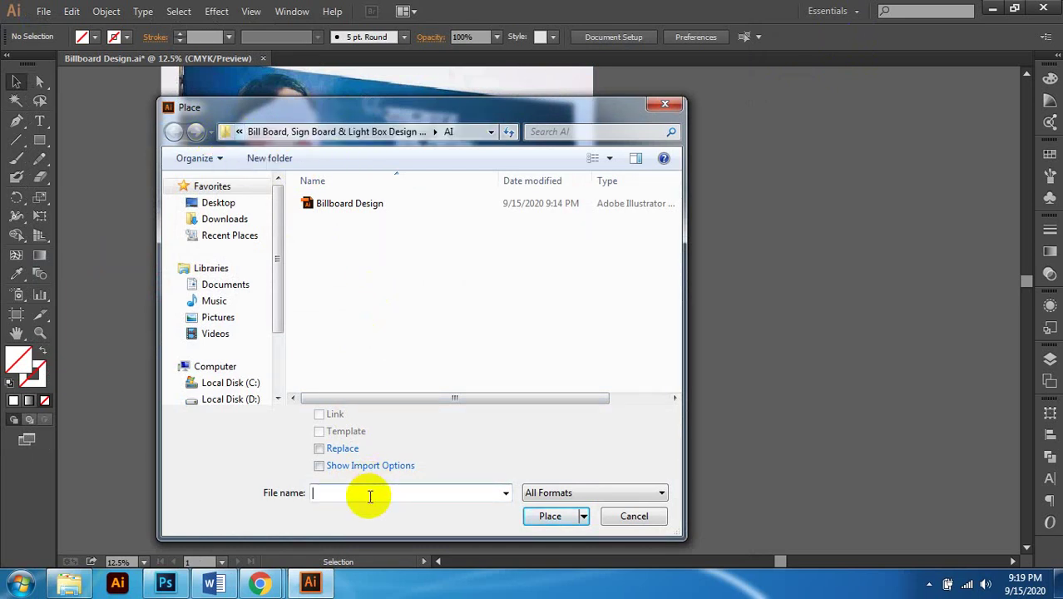
{"action": "key", "text": "ctrl+v"}
{"action": "key", "text": "Return"}
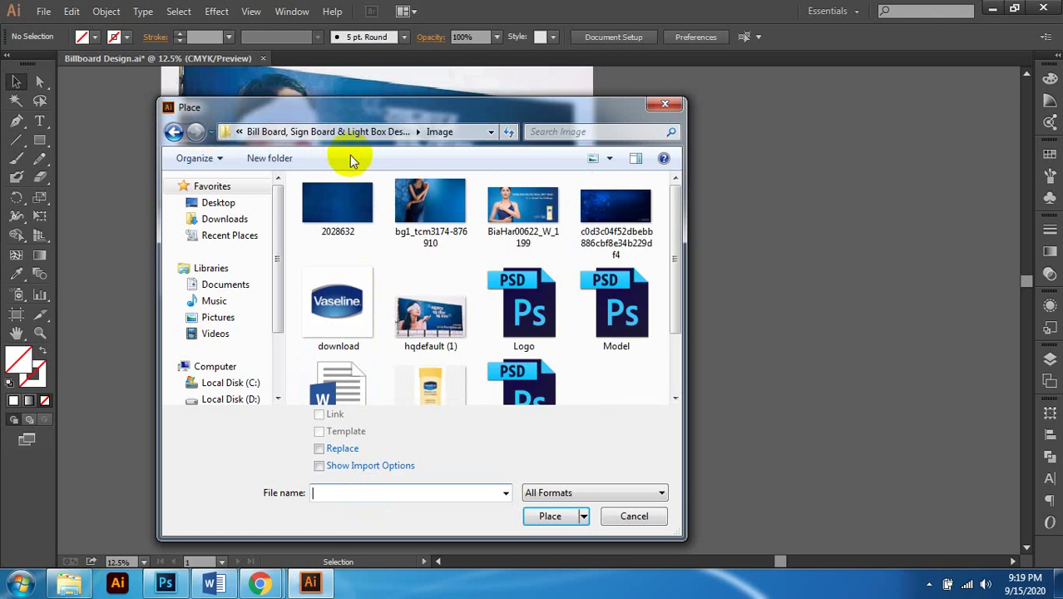
Step: Place the Model PSD as a linked image on the blue billboard background
{"action": "left_click_drag", "start_coordinate": [675, 270], "coordinate": [681, 329]}
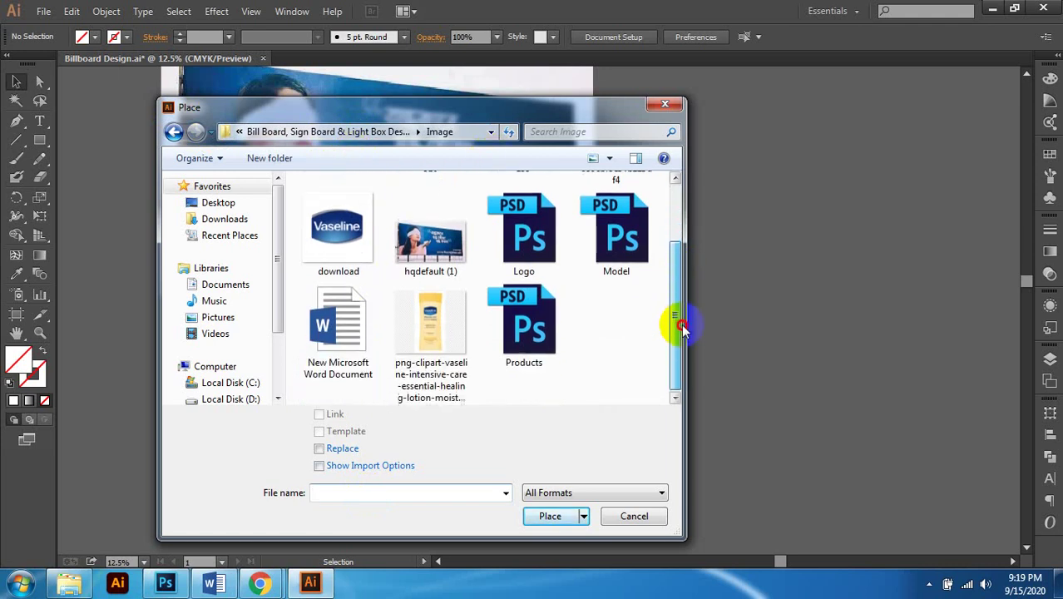
{"action": "left_click", "coordinate": [640, 241]}
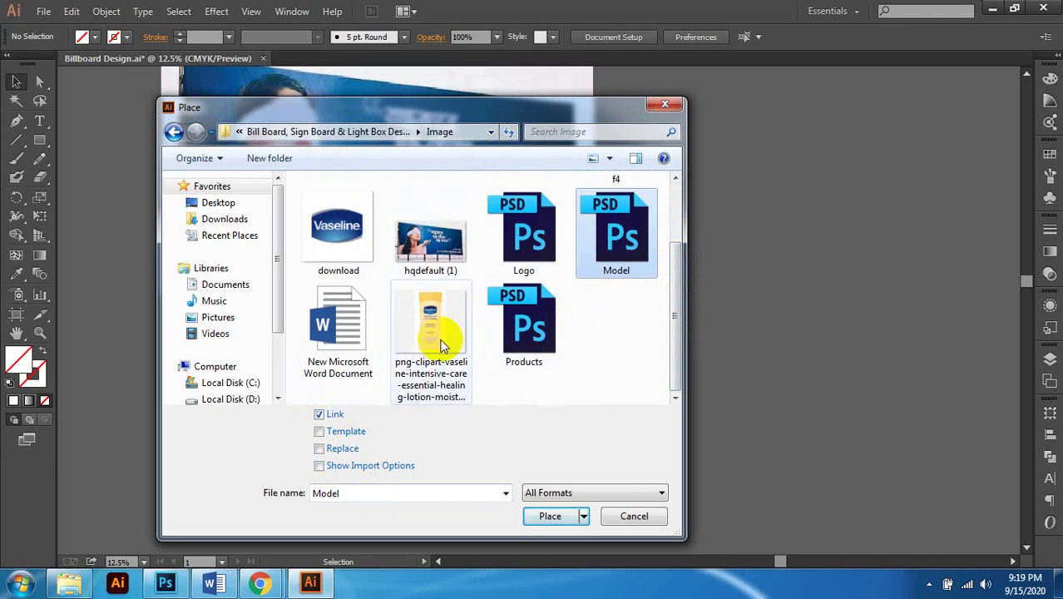
{"action": "left_click", "coordinate": [548, 516]}
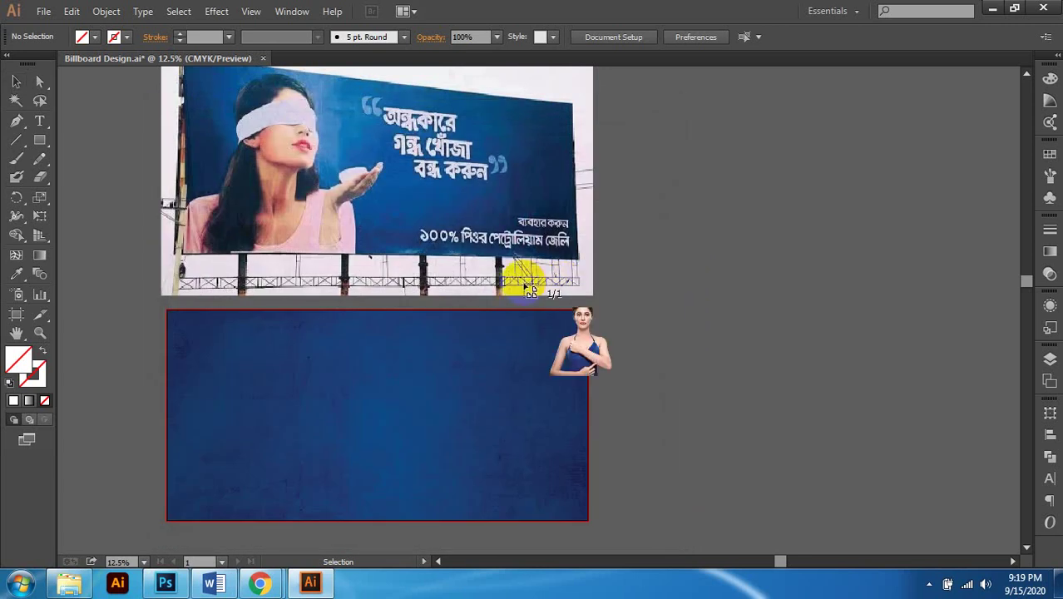
{"action": "left_click", "coordinate": [313, 354]}
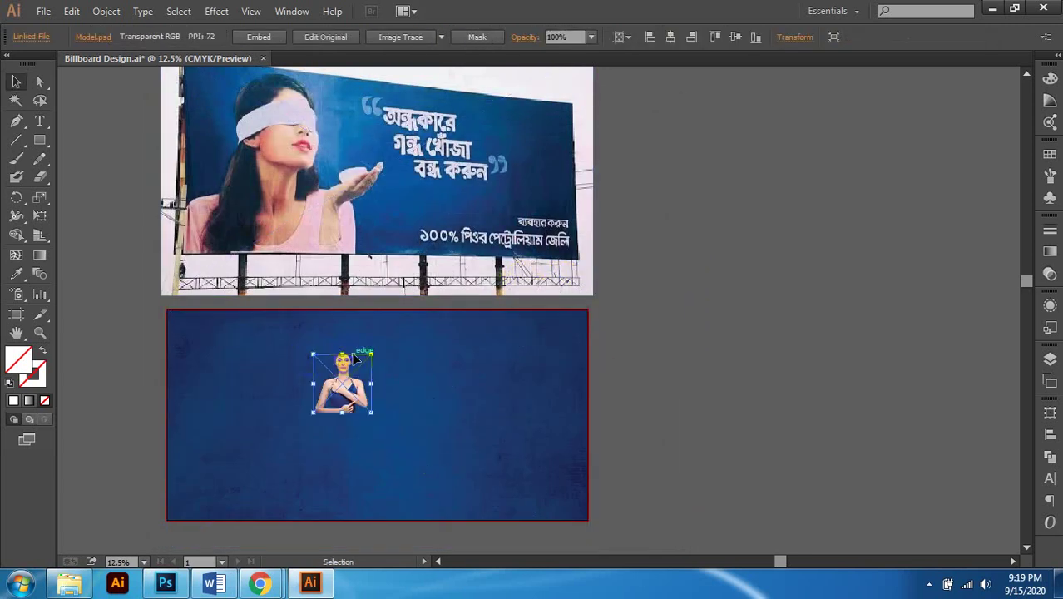
Step: Scale the placed model image up proportionally until it spans the full height of the billboard
{"action": "scroll", "coordinate": [358, 341], "scroll_direction": "down", "scroll_amount": 2}
{"action": "scroll", "coordinate": [391, 326], "scroll_direction": "up", "scroll_amount": 3}
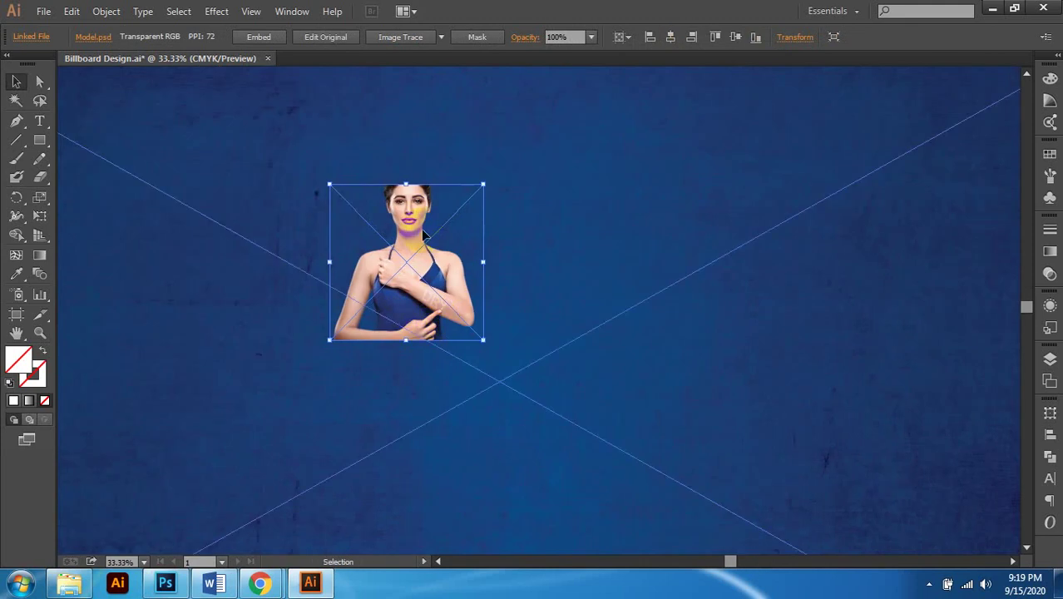
{"action": "scroll", "coordinate": [449, 324], "scroll_direction": "down", "scroll_amount": 2}
{"action": "scroll", "coordinate": [458, 322], "scroll_direction": "down", "scroll_amount": 1}
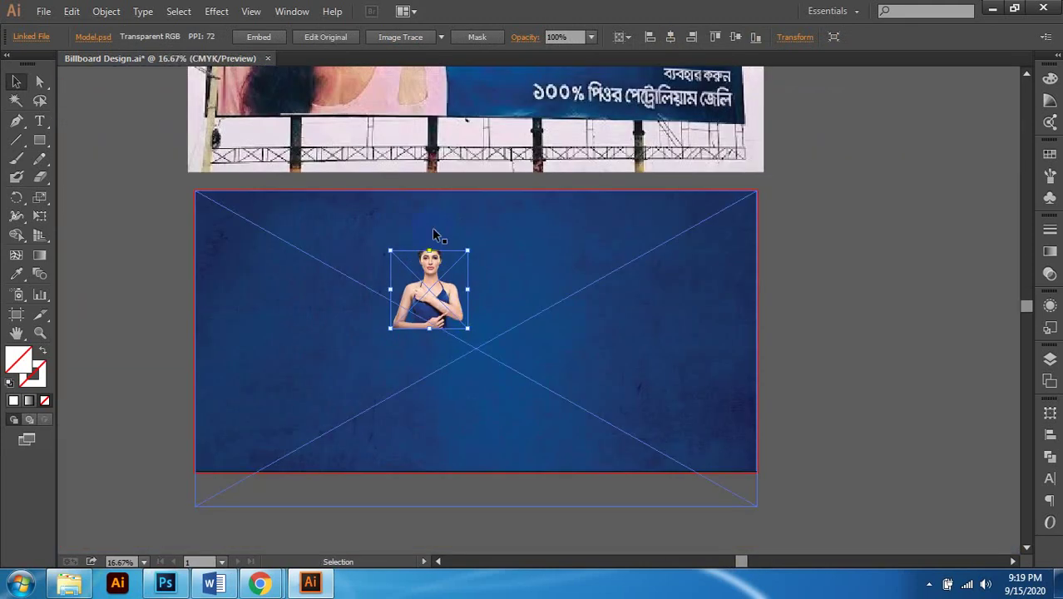
{"action": "left_click_drag", "start_coordinate": [502, 395], "coordinate": [532, 441]}
{"action": "scroll", "coordinate": [439, 424], "scroll_direction": "left", "scroll_amount": 1}
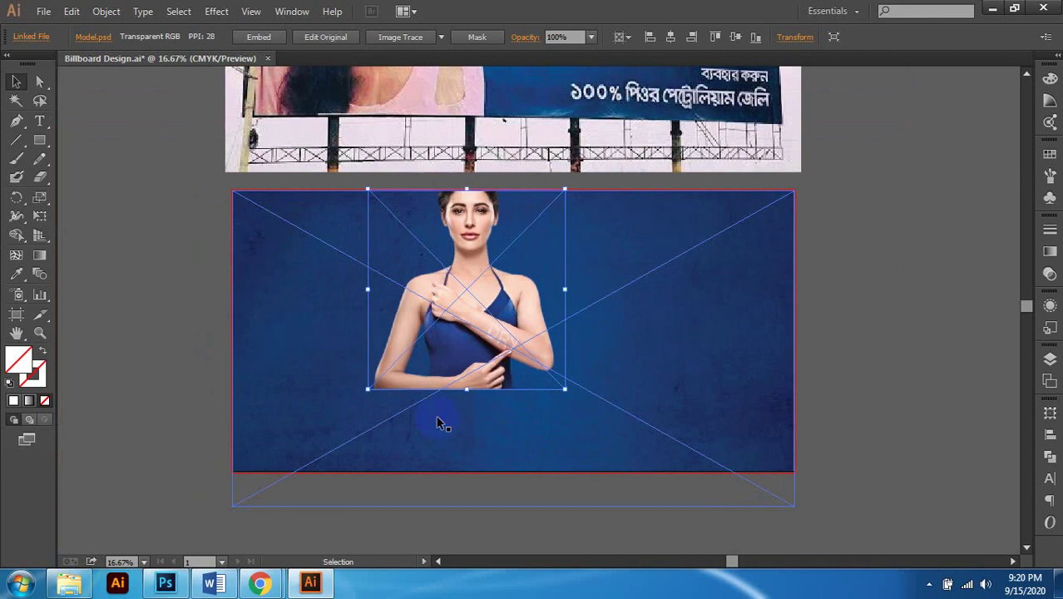
{"action": "scroll", "coordinate": [432, 407], "scroll_direction": "left", "scroll_amount": 2}
{"action": "left_click_drag", "start_coordinate": [424, 389], "coordinate": [327, 474]}
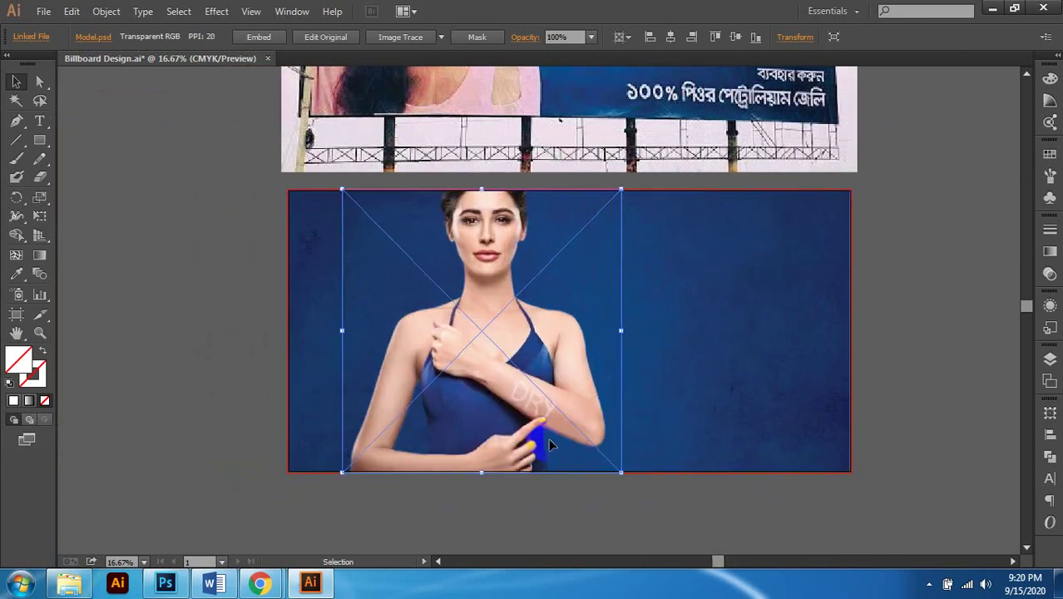
Step: Move the model image over to the left edge of the billboard
{"action": "scroll", "coordinate": [628, 420], "scroll_direction": "left", "scroll_amount": 2}
{"action": "scroll", "coordinate": [544, 347], "scroll_direction": "up", "scroll_amount": 1}
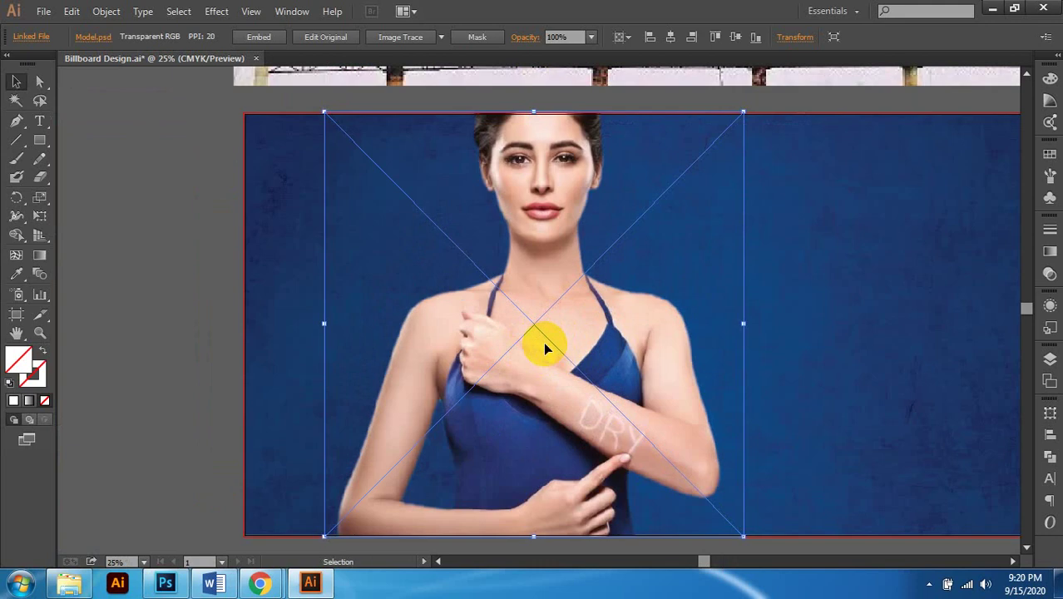
{"action": "scroll", "coordinate": [545, 347], "scroll_direction": "down", "scroll_amount": 1}
{"action": "scroll", "coordinate": [544, 347], "scroll_direction": "down", "scroll_amount": 2}
{"action": "scroll", "coordinate": [548, 347], "scroll_direction": "left", "scroll_amount": 1}
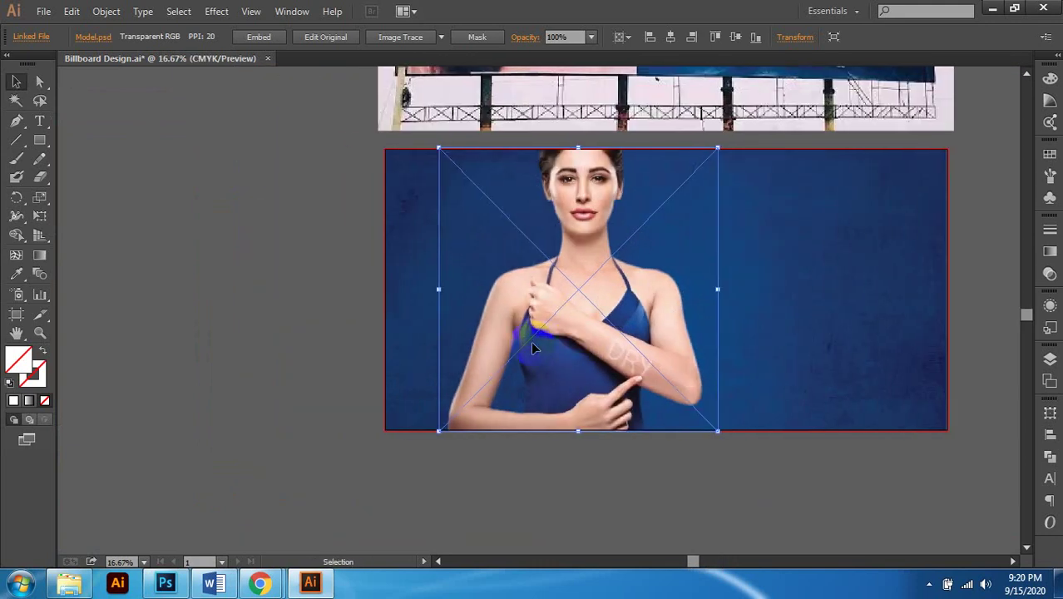
{"action": "left_click_drag", "start_coordinate": [487, 313], "coordinate": [444, 304]}
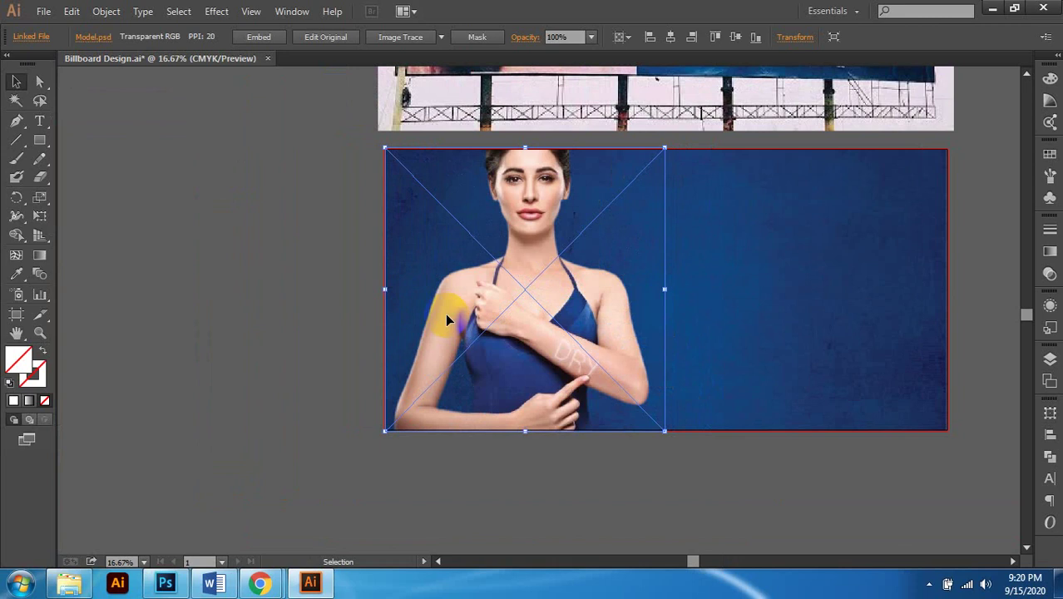
Step: Snap the model image's upper-left corner exactly onto the artboard's upper-left corner
{"action": "scroll", "coordinate": [400, 148], "scroll_direction": "up", "scroll_amount": 4}
{"action": "scroll", "coordinate": [372, 164], "scroll_direction": "up", "scroll_amount": 5}
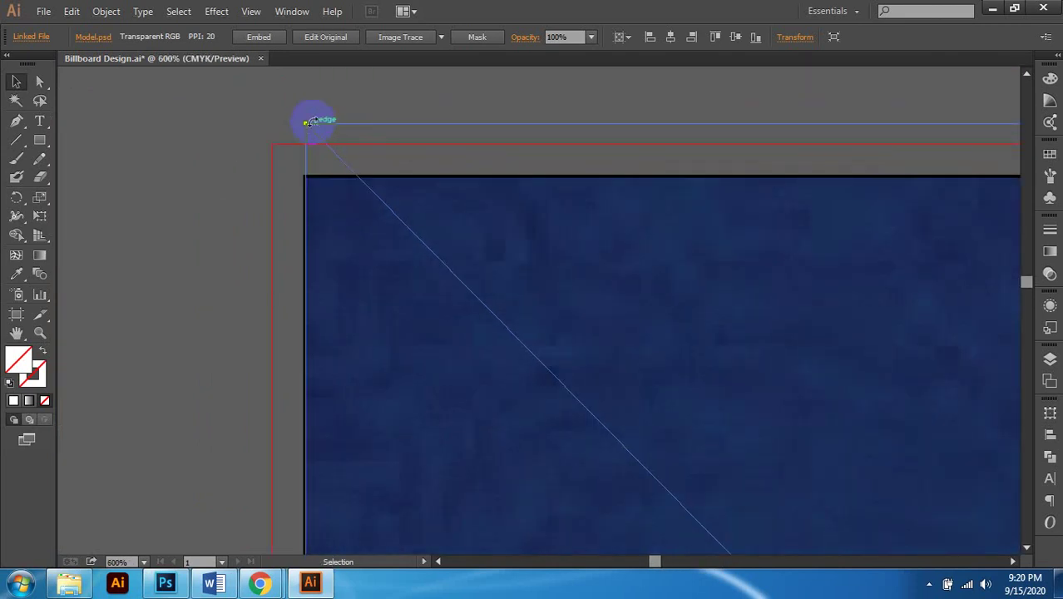
{"action": "left_click_drag", "start_coordinate": [308, 122], "coordinate": [335, 179]}
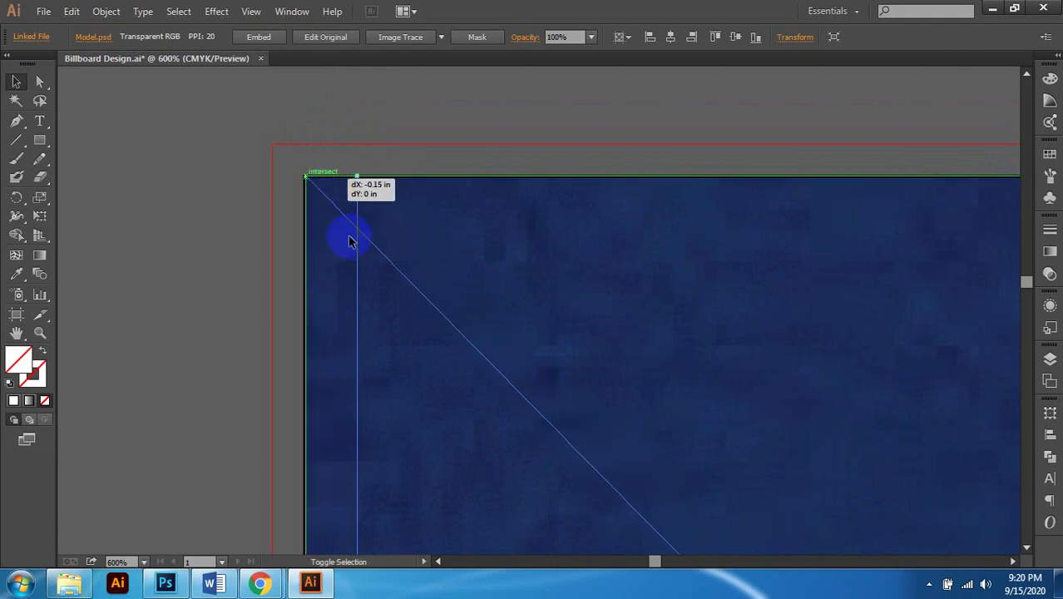
{"action": "scroll", "coordinate": [356, 253], "scroll_direction": "down", "scroll_amount": 4}
{"action": "scroll", "coordinate": [356, 251], "scroll_direction": "down", "scroll_amount": 3}
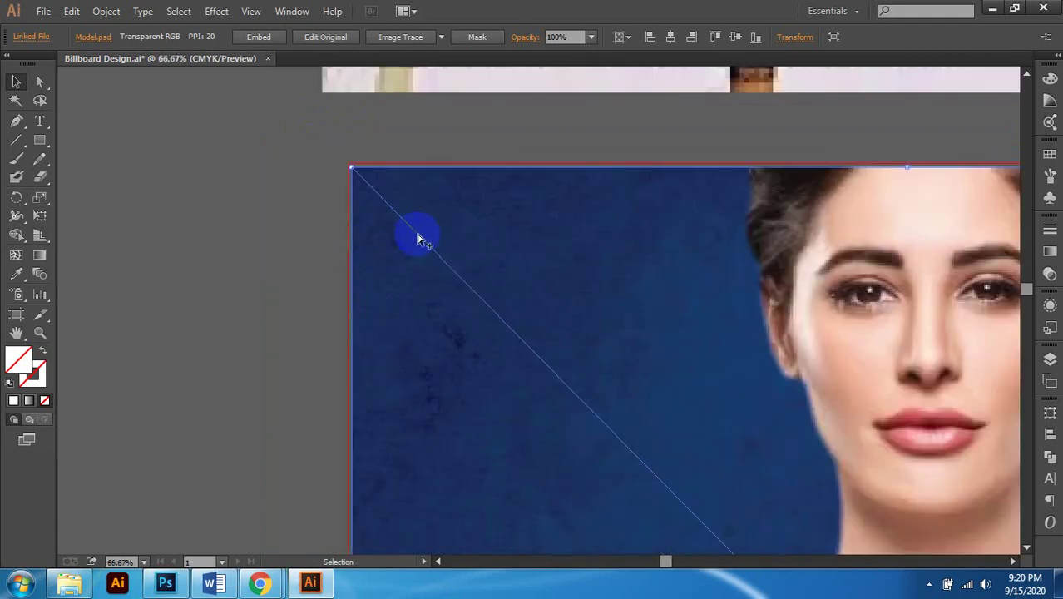
Step: Examine the model image's lower edge against the bleed line and its overall placement on the blue background
{"action": "scroll", "coordinate": [417, 239], "scroll_direction": "down", "scroll_amount": 2}
{"action": "scroll", "coordinate": [418, 238], "scroll_direction": "up", "scroll_amount": 2}
{"action": "left_click", "coordinate": [475, 339]}
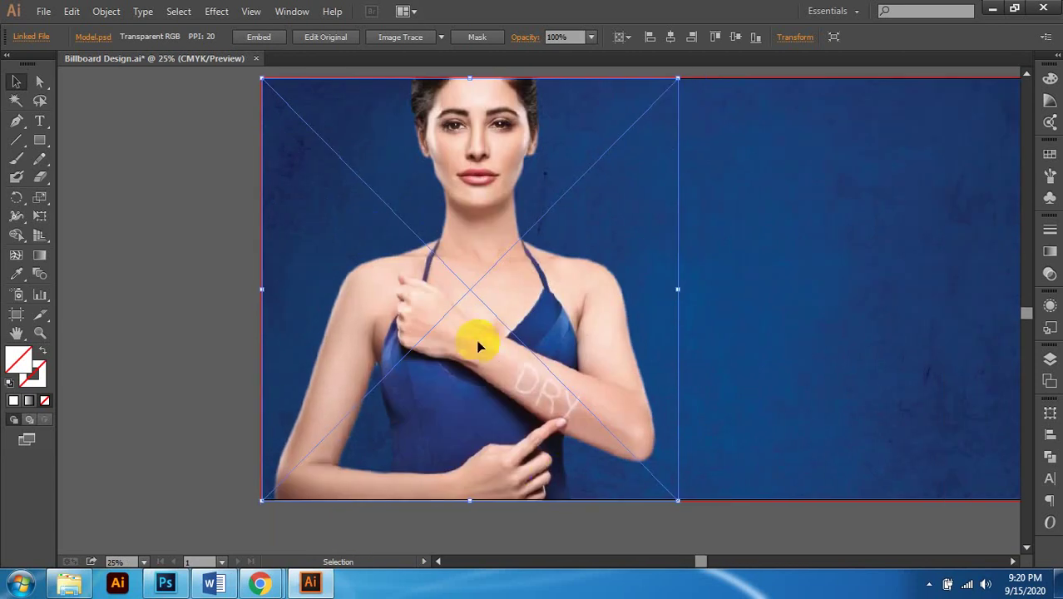
{"action": "scroll", "coordinate": [635, 512], "scroll_direction": "up", "scroll_amount": 2}
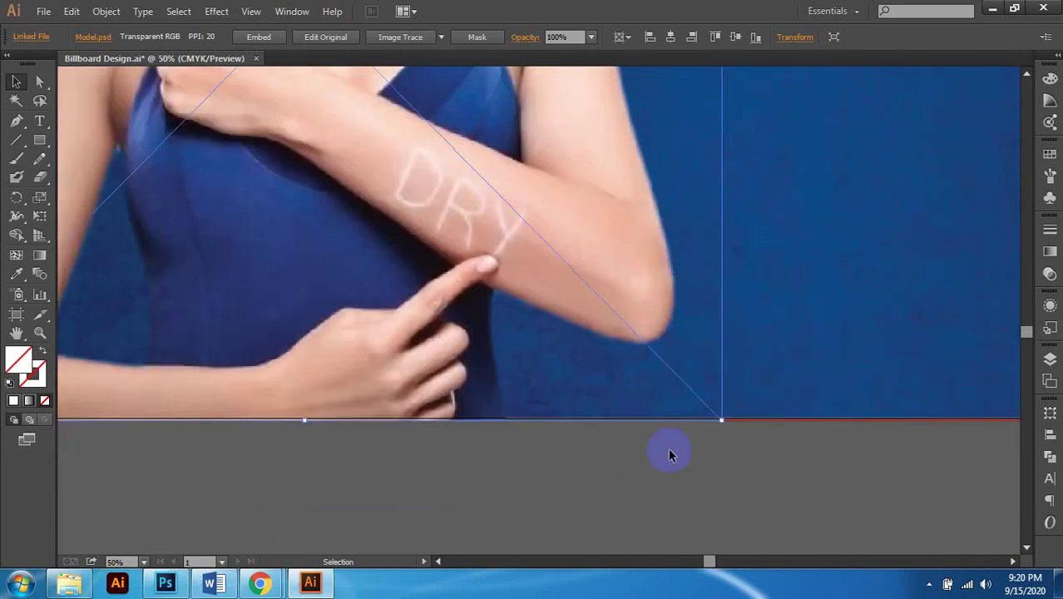
{"action": "scroll", "coordinate": [670, 455], "scroll_direction": "up", "scroll_amount": 2}
{"action": "scroll", "coordinate": [540, 444], "scroll_direction": "down", "scroll_amount": 5}
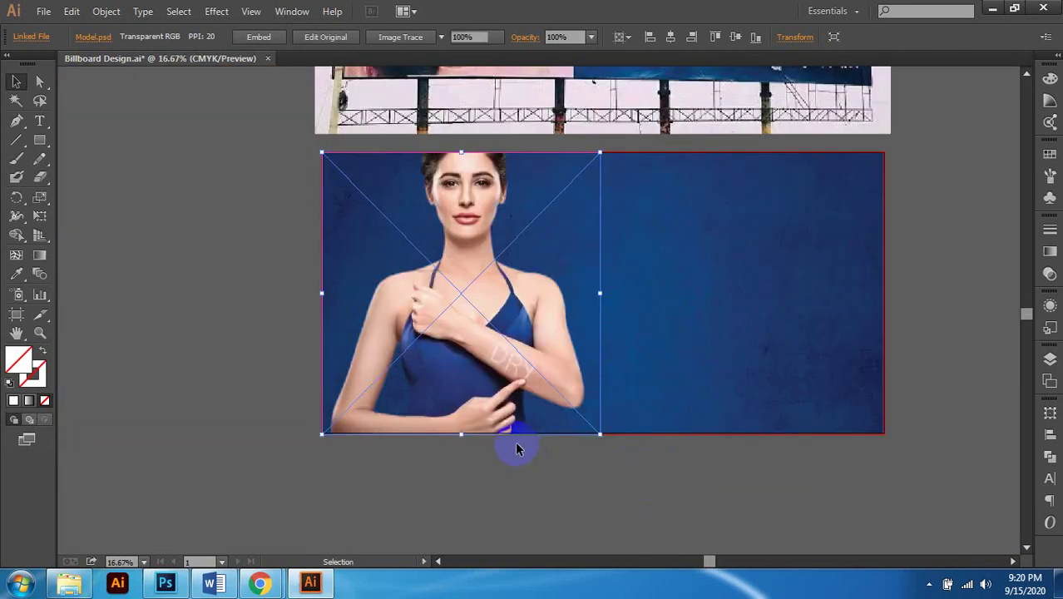
{"action": "left_click", "coordinate": [515, 440]}
{"action": "scroll", "coordinate": [665, 383], "scroll_direction": "right", "scroll_amount": 2}
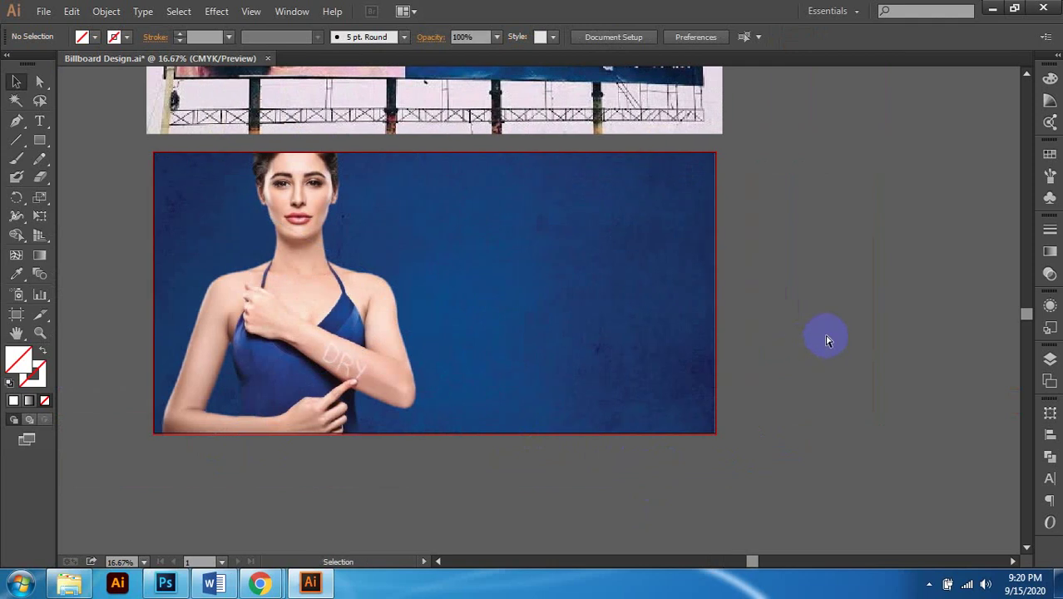
{"action": "scroll", "coordinate": [597, 351], "scroll_direction": "up", "scroll_amount": 1}
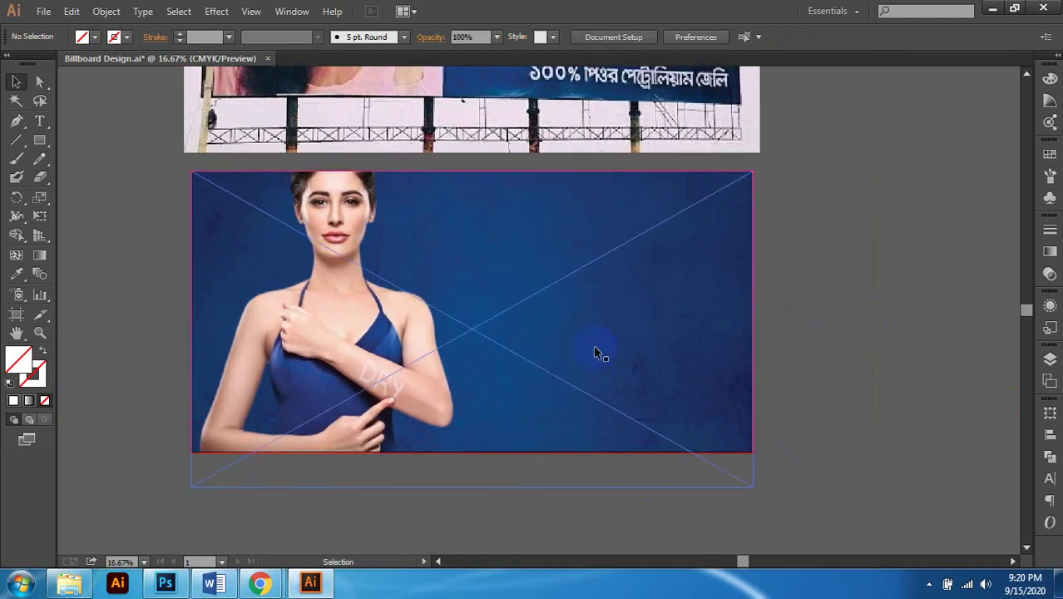
{"action": "scroll", "coordinate": [595, 351], "scroll_direction": "left", "scroll_amount": 1}
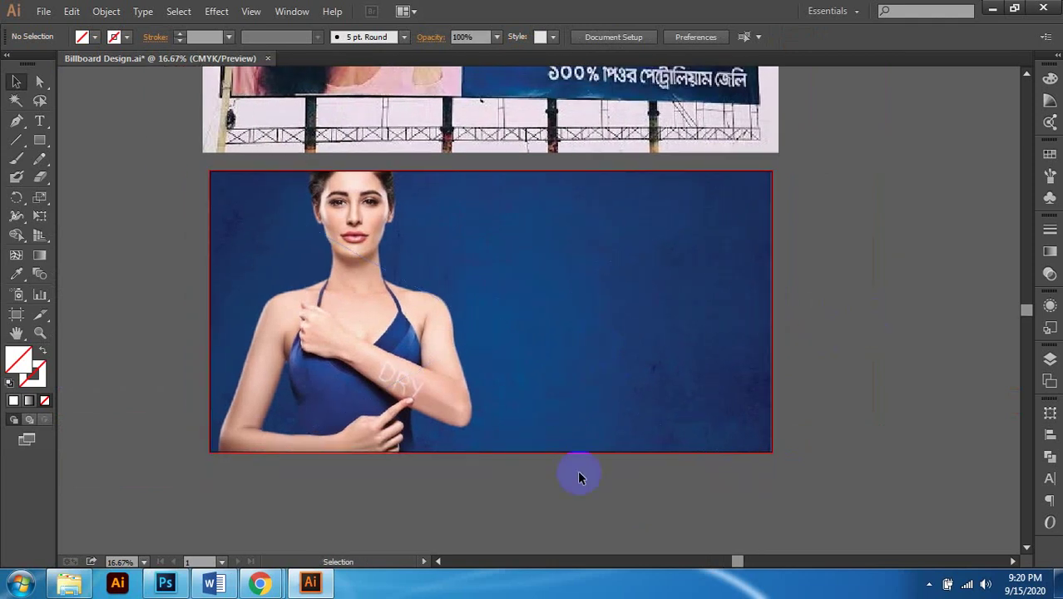
Step: Switch to the Google Meet call in Chrome, check the chat and participants, and return to Illustrator
{"action": "mouse_move", "coordinate": [260, 581]}
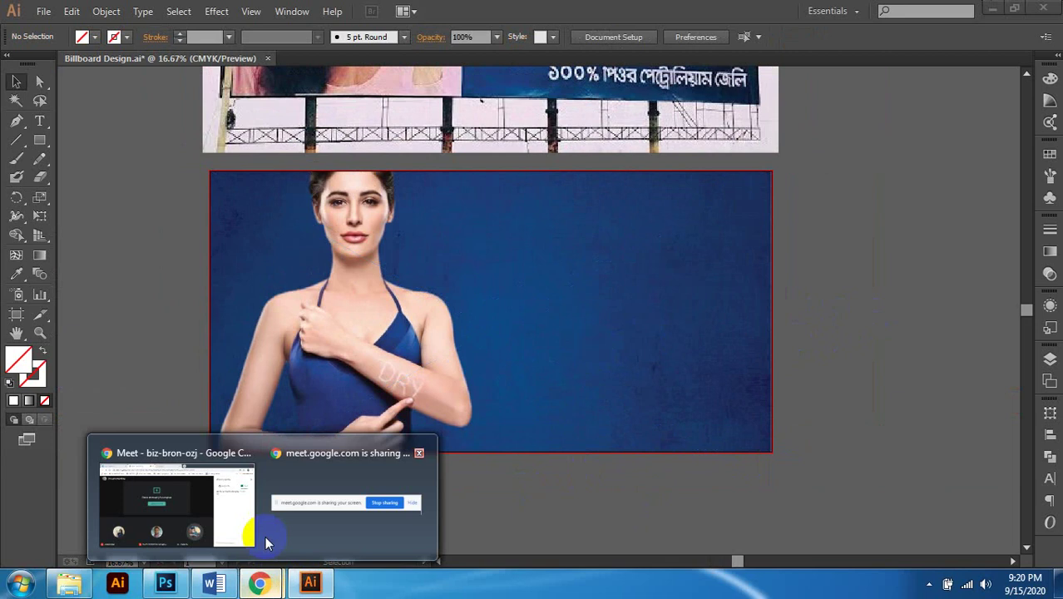
{"action": "left_click", "coordinate": [189, 504]}
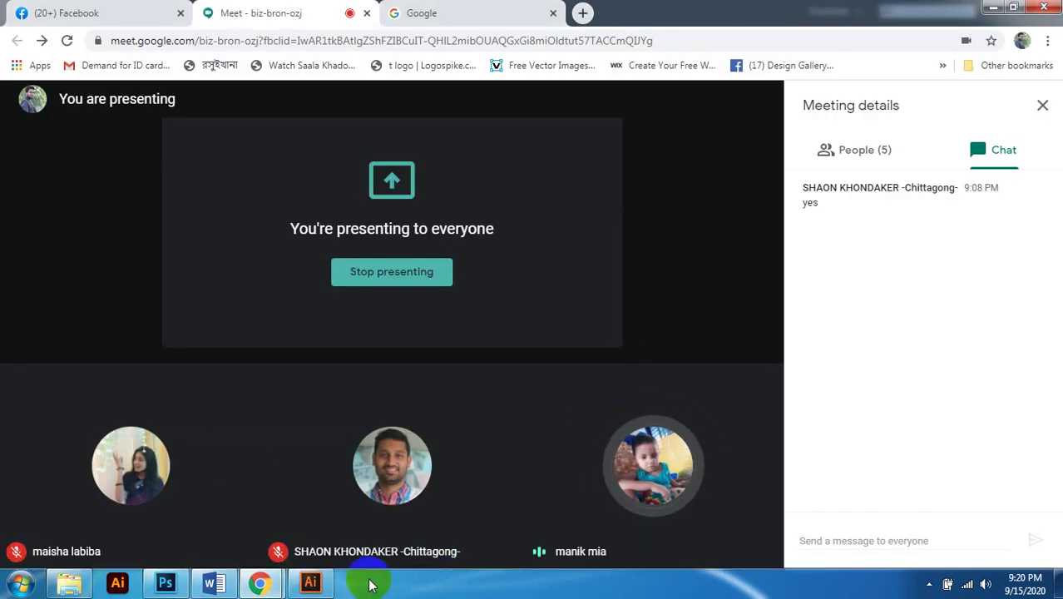
{"action": "mouse_move", "coordinate": [441, 556]}
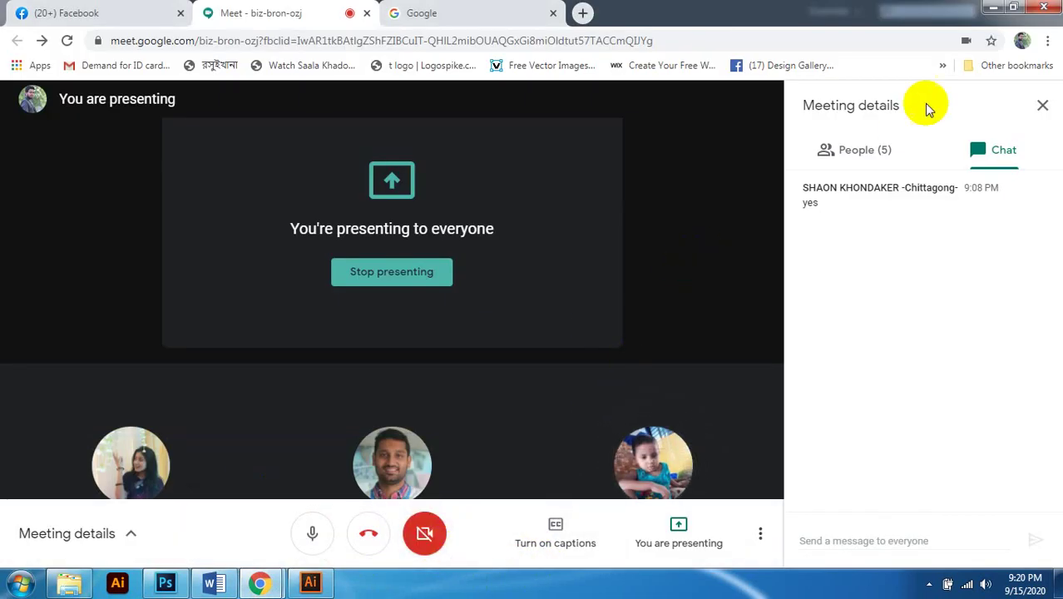
{"action": "left_click", "coordinate": [990, 8]}
Step: Try enlarging the model image by stretching its width and height separately, and undo these changes
{"action": "left_click", "coordinate": [417, 347]}
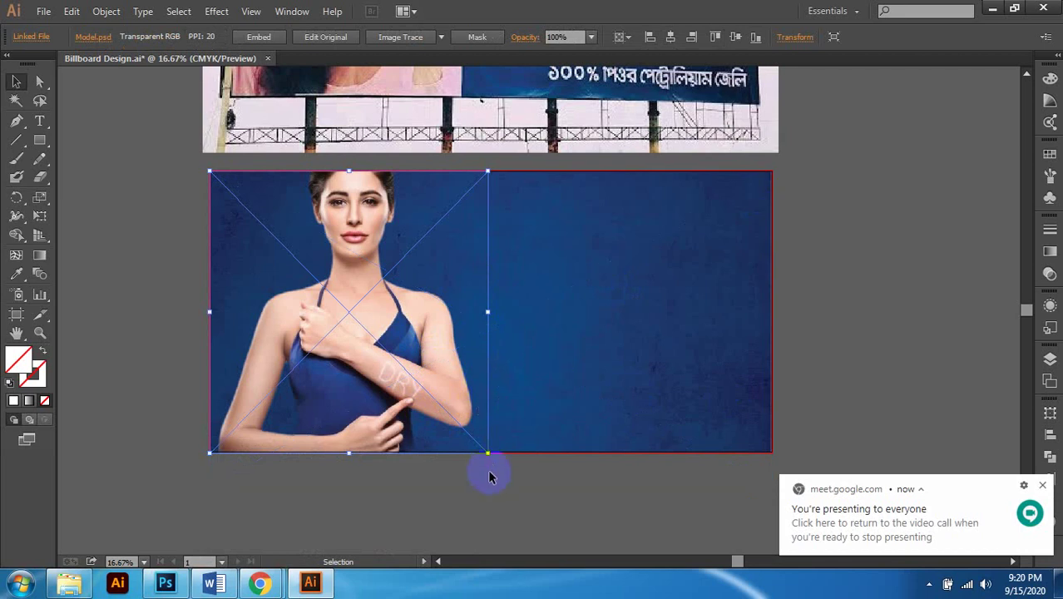
{"action": "left_click_drag", "start_coordinate": [486, 317], "coordinate": [542, 311]}
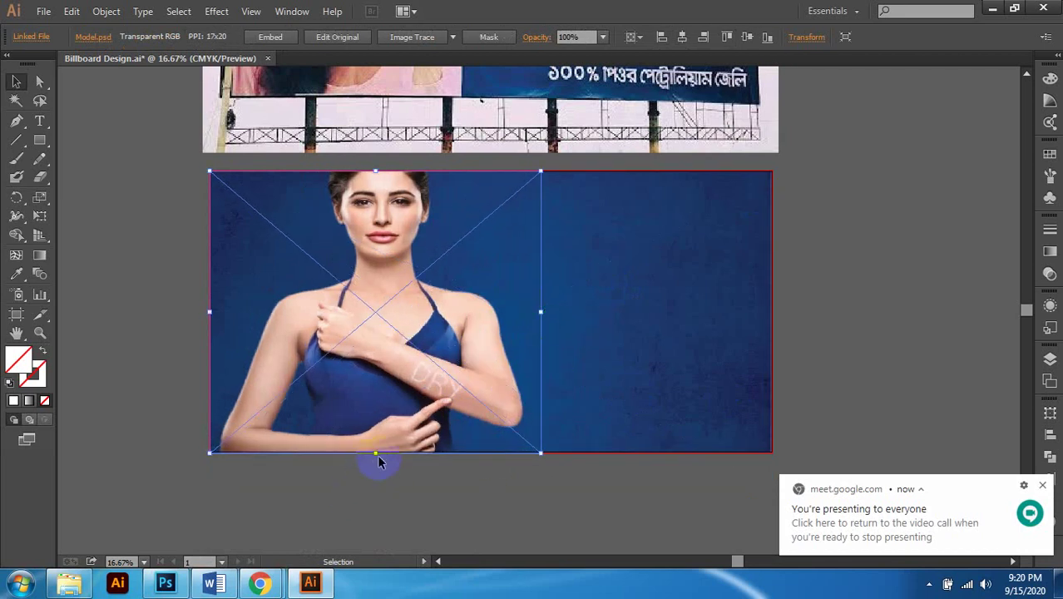
{"action": "left_click_drag", "start_coordinate": [377, 456], "coordinate": [379, 487]}
{"action": "left_click_drag", "start_coordinate": [541, 329], "coordinate": [569, 331]}
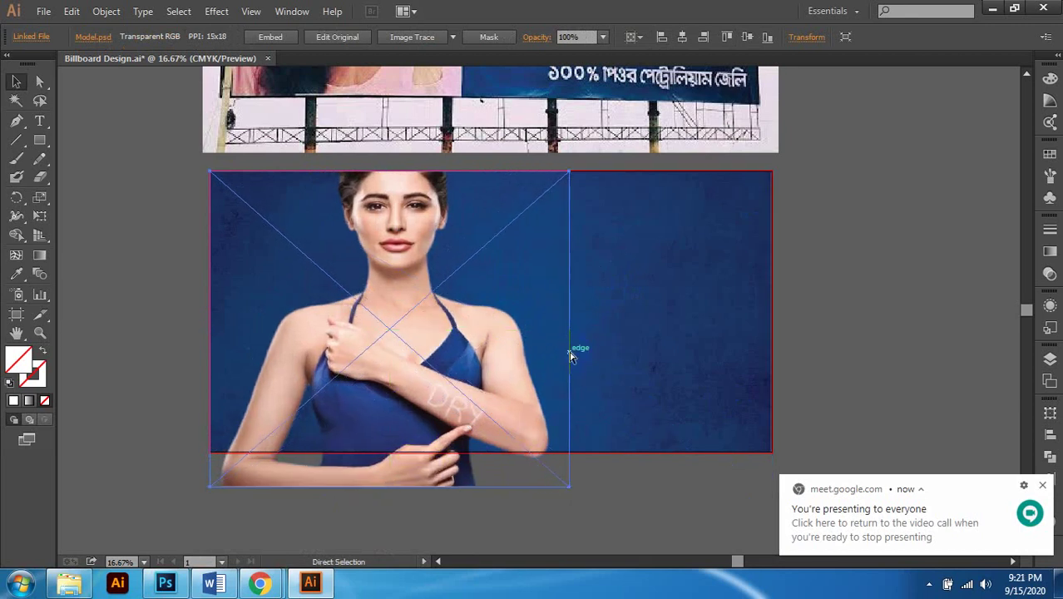
{"action": "key", "text": "ctrl+z"}
{"action": "key", "text": "ctrl+z"}
{"action": "key", "text": "ctrl+z"}
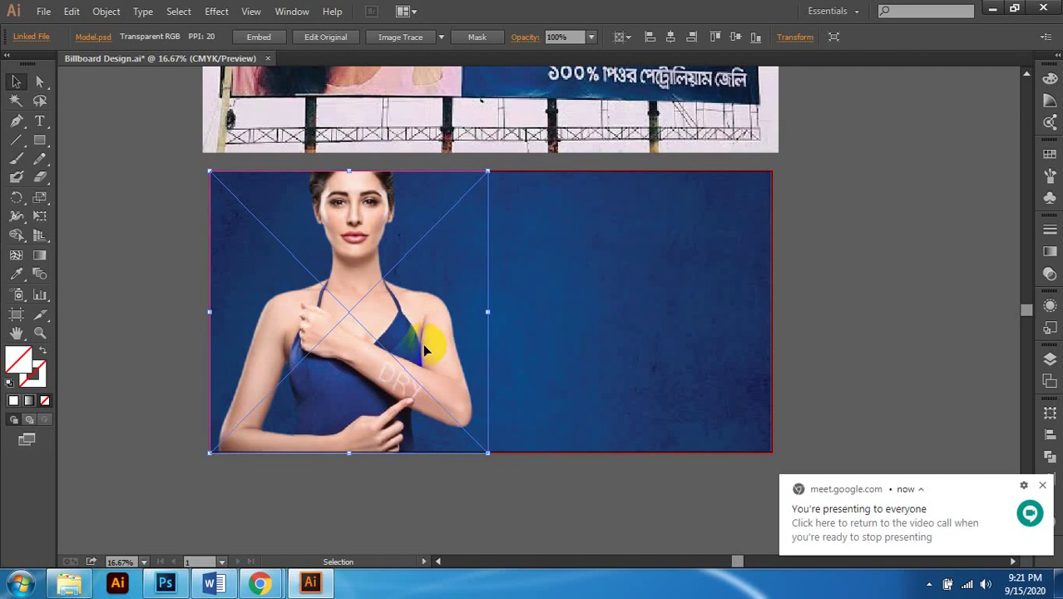
Step: Enlarge the model image proportionally from its left edge so it extends past the artboard's upper and lower edges
{"action": "scroll", "coordinate": [423, 344], "scroll_direction": "up", "scroll_amount": 1}
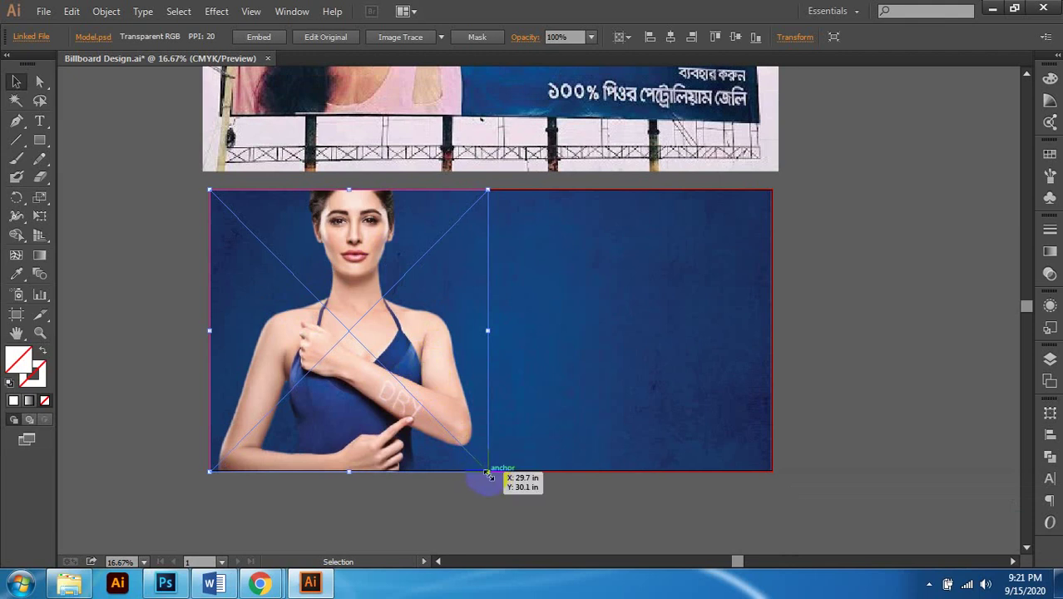
{"action": "left_click_drag", "start_coordinate": [488, 330], "coordinate": [569, 330]}
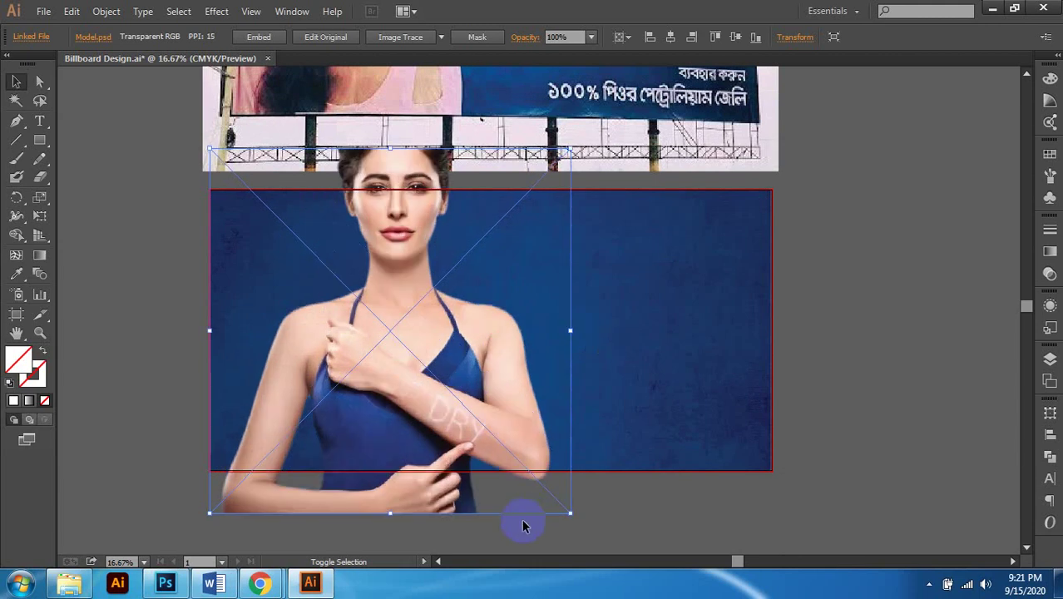
{"action": "left_click", "coordinate": [351, 343]}
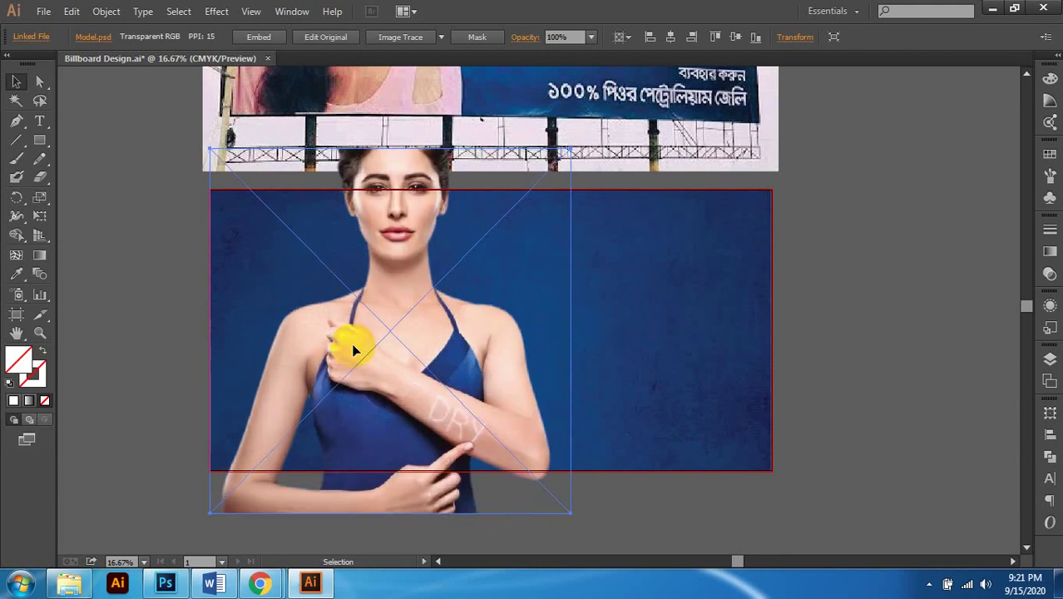
Step: Undo the last enlargement of the model image and reselect it
{"action": "key", "text": "a"}
{"action": "key", "text": "ctrl+z"}
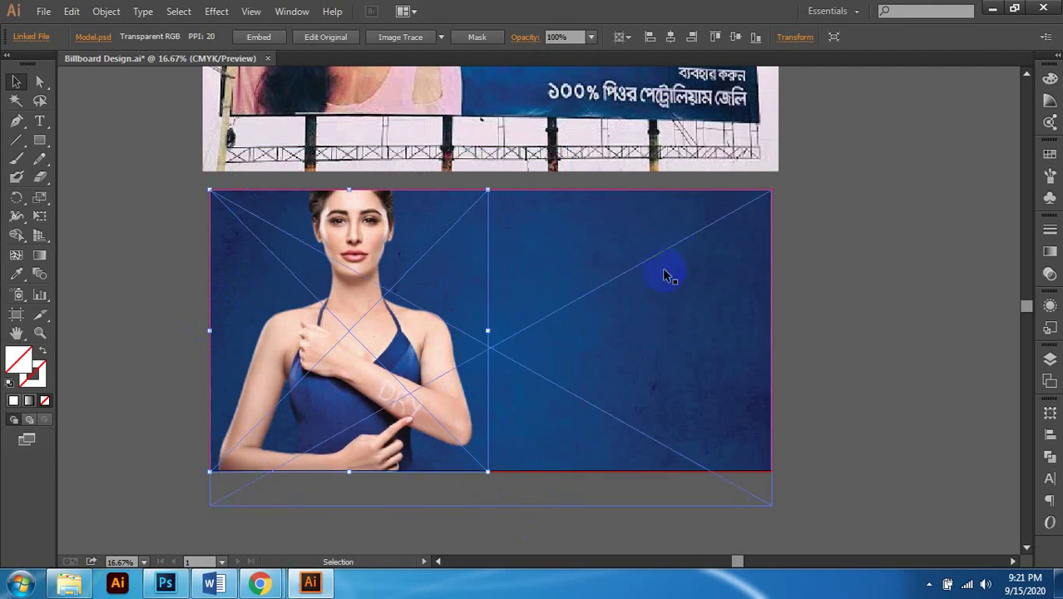
{"action": "left_click", "coordinate": [462, 406]}
{"action": "scroll", "coordinate": [471, 409], "scroll_direction": "down", "scroll_amount": 1}
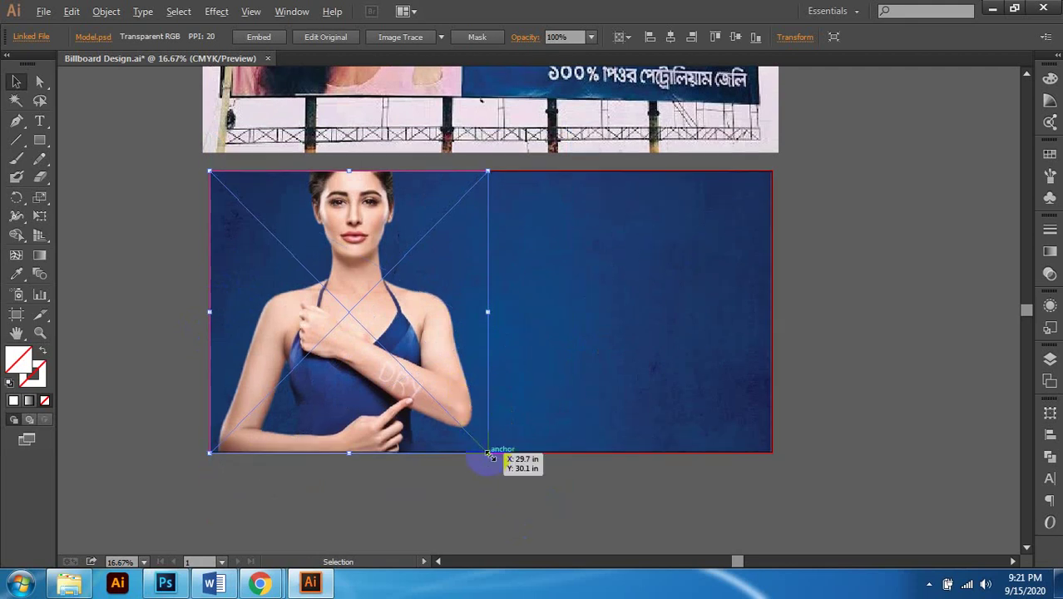
Step: Try enlarging the model image proportionally around its centre, and undo the change
{"action": "left_click_drag", "start_coordinate": [487, 453], "coordinate": [526, 490]}
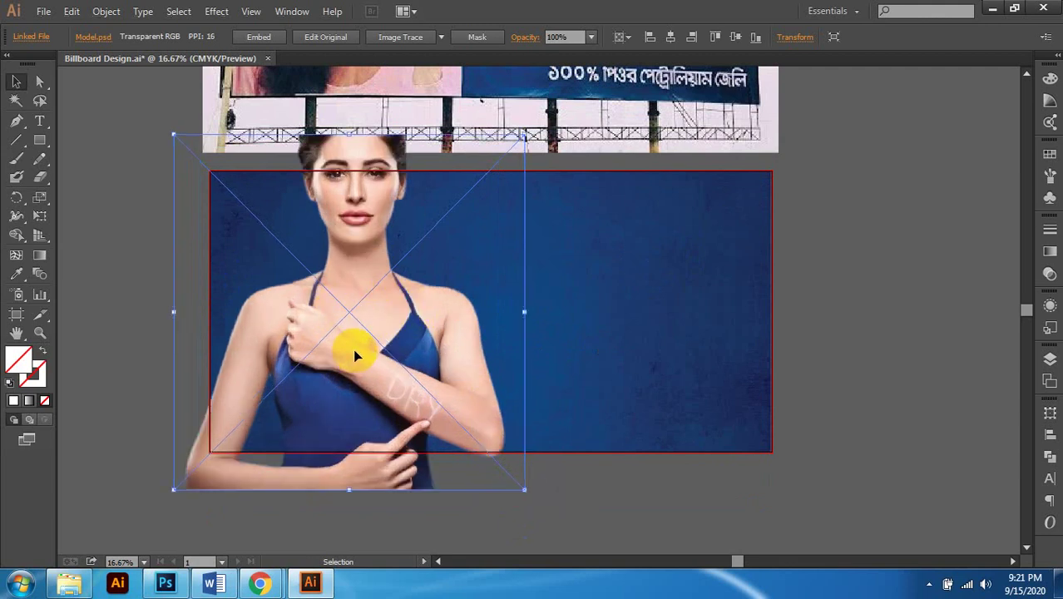
{"action": "key", "text": "ctrl"}
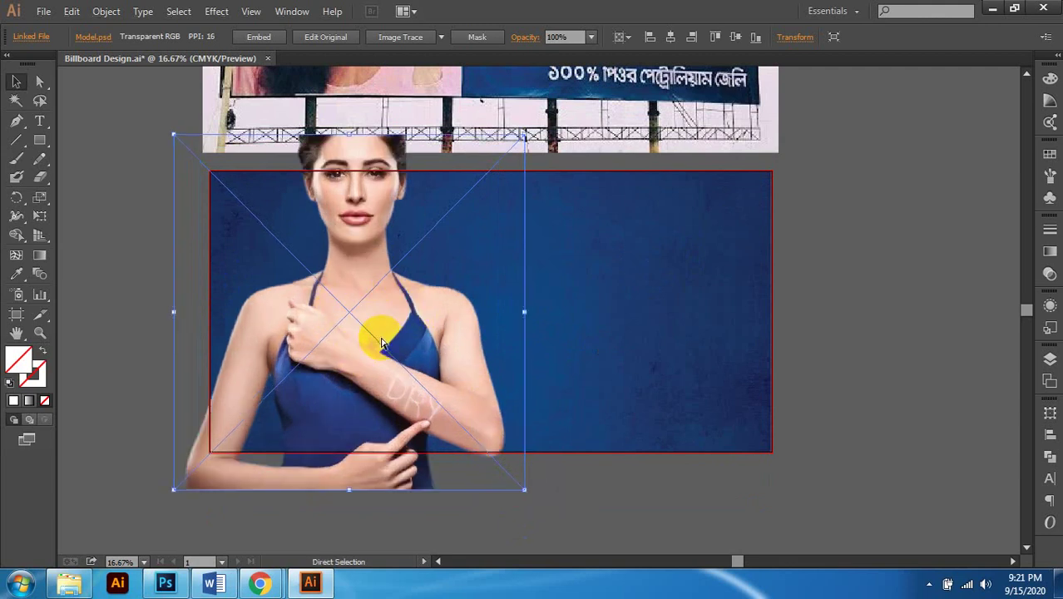
{"action": "key", "text": "ctrl+7"}
{"action": "key", "text": "ctrl+minus"}
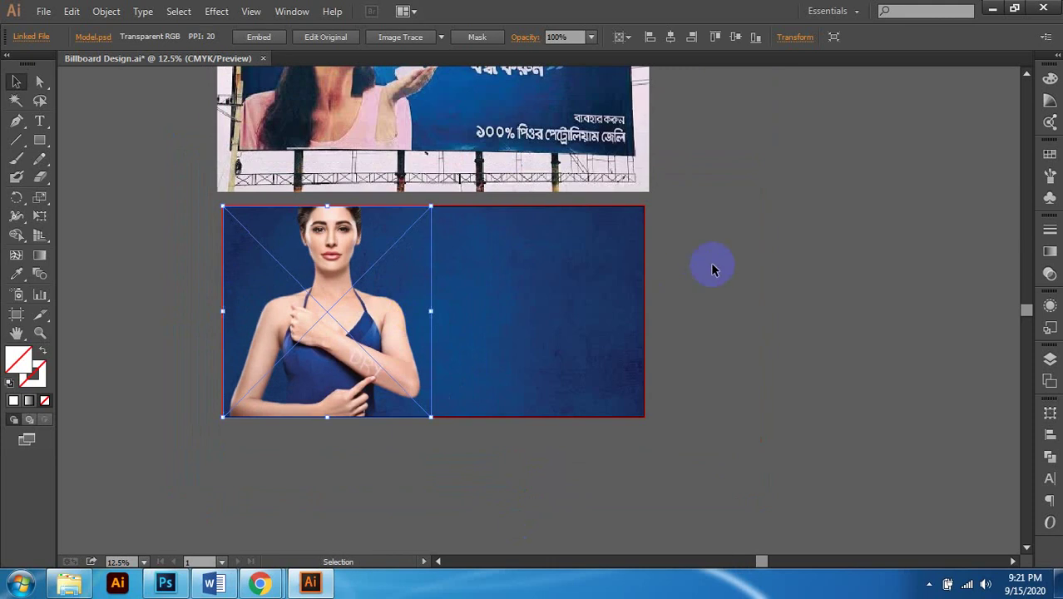
Step: Examine how the model image fits the billboard's edges and blue background, leaving nothing selected
{"action": "left_click", "coordinate": [715, 270]}
{"action": "left_click", "coordinate": [529, 332]}
{"action": "left_click", "coordinate": [462, 319]}
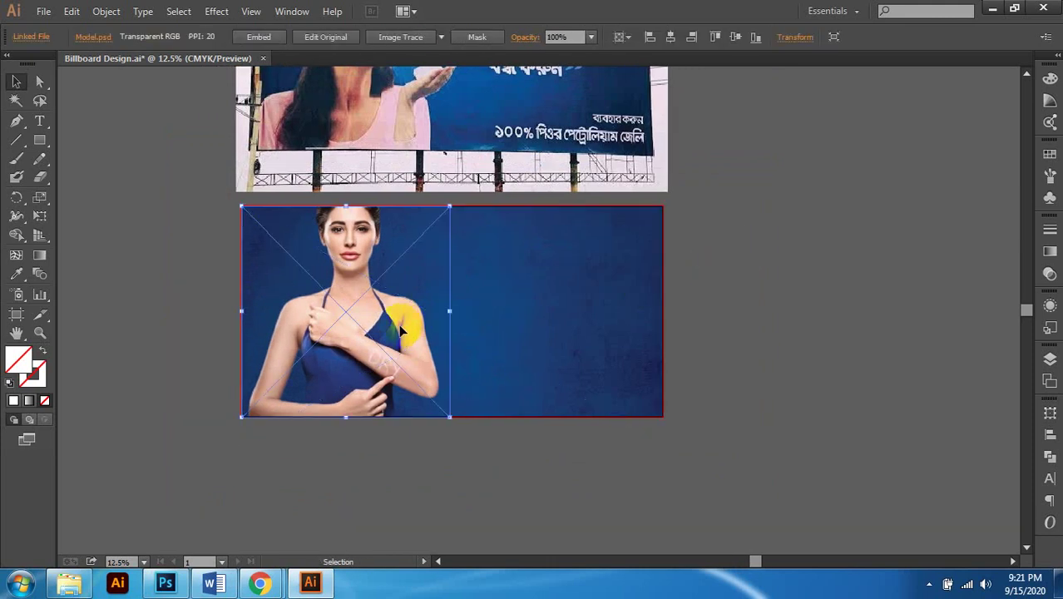
{"action": "scroll", "coordinate": [400, 331], "scroll_direction": "left", "scroll_amount": 2}
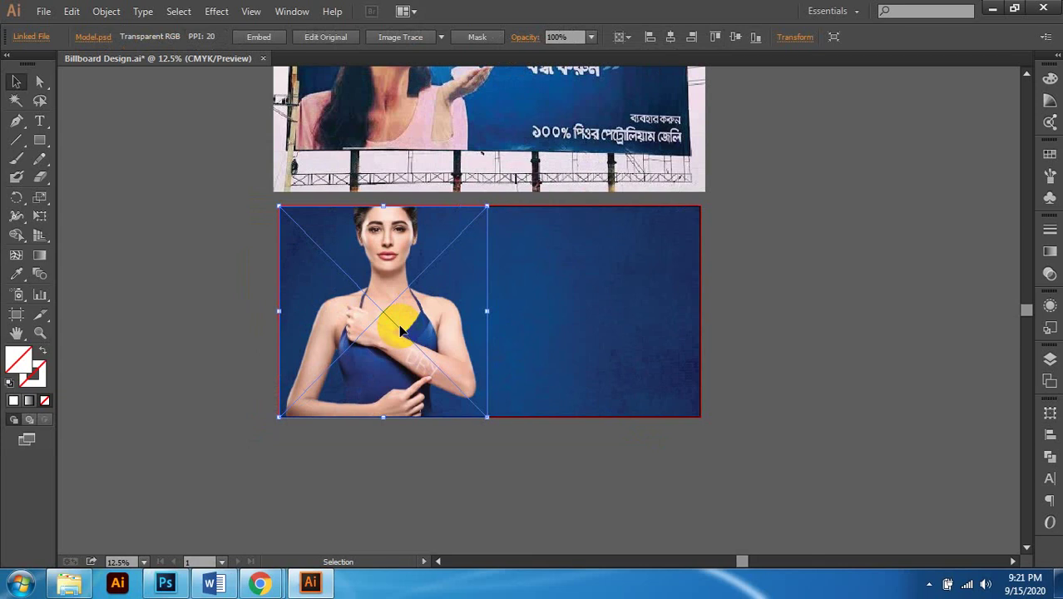
{"action": "scroll", "coordinate": [397, 321], "scroll_direction": "up", "scroll_amount": 1}
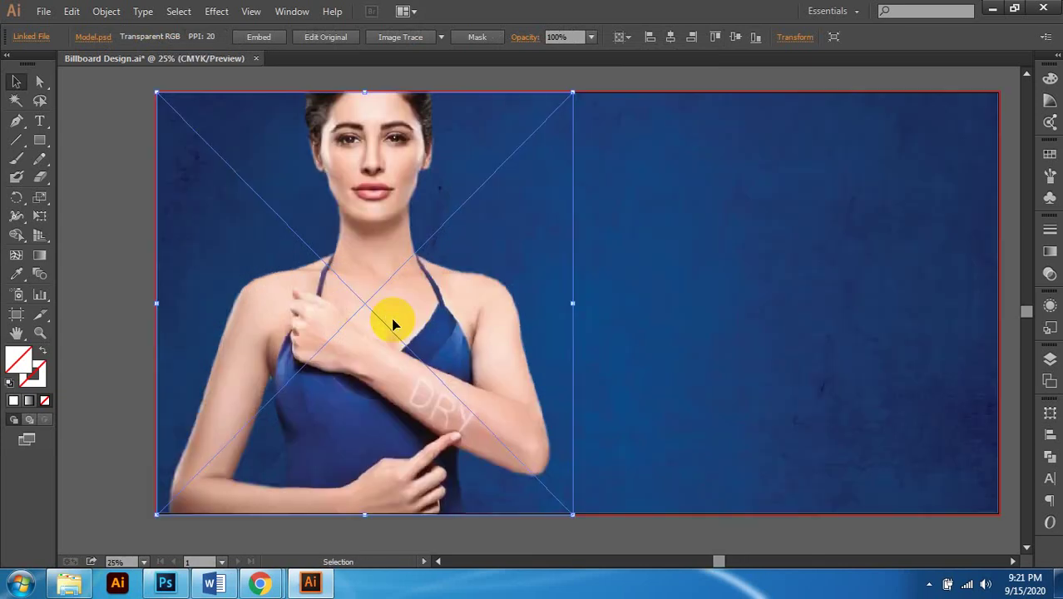
{"action": "scroll", "coordinate": [366, 321], "scroll_direction": "right", "scroll_amount": 2}
{"action": "scroll", "coordinate": [356, 321], "scroll_direction": "down", "scroll_amount": 1}
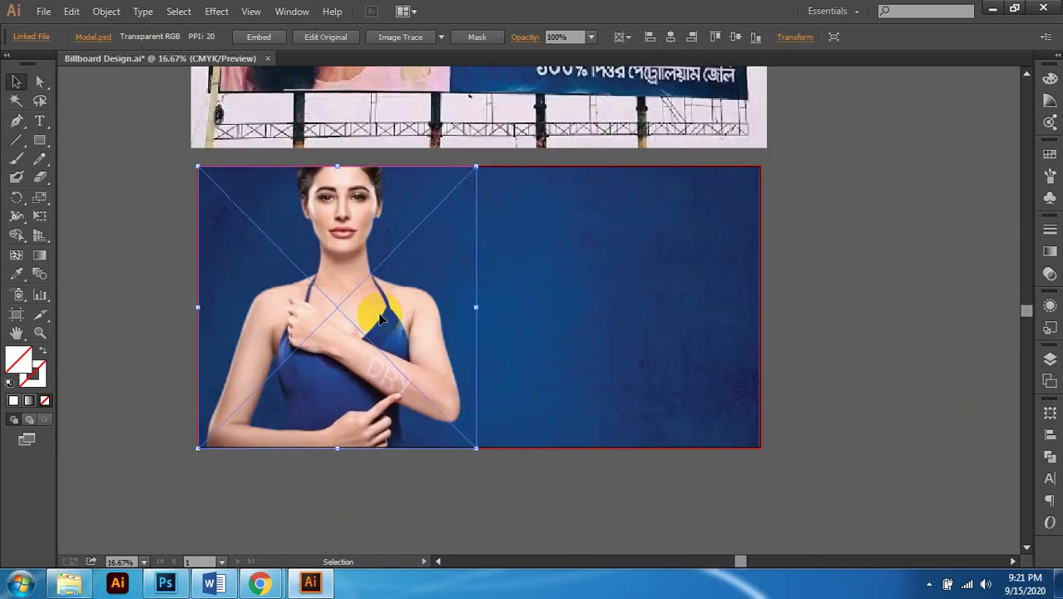
{"action": "left_click", "coordinate": [829, 237]}
{"action": "left_click", "coordinate": [474, 302]}
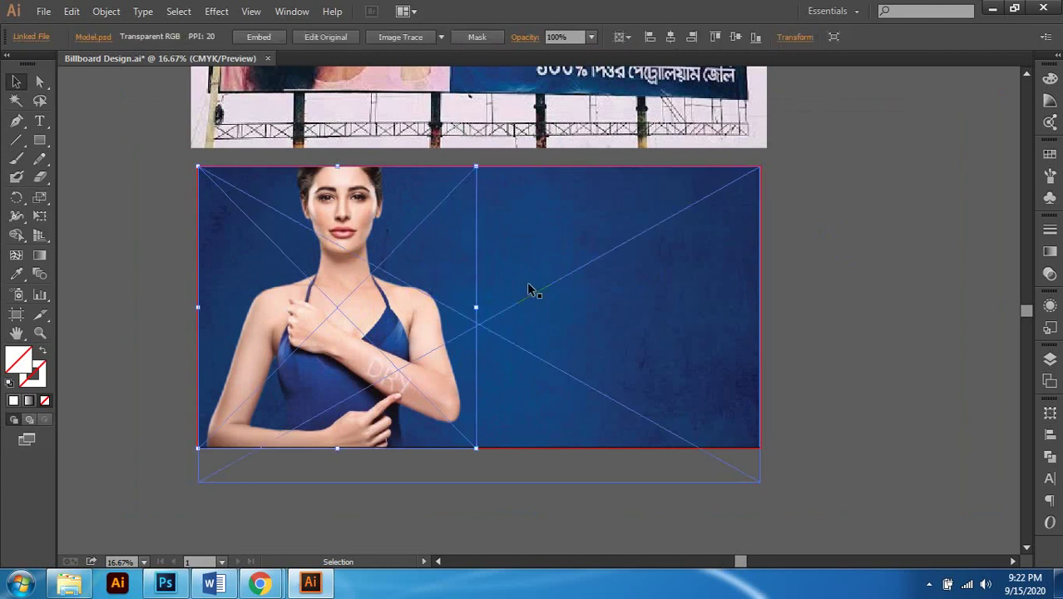
{"action": "scroll", "coordinate": [532, 292], "scroll_direction": "up", "scroll_amount": 1}
{"action": "left_click", "coordinate": [776, 258]}
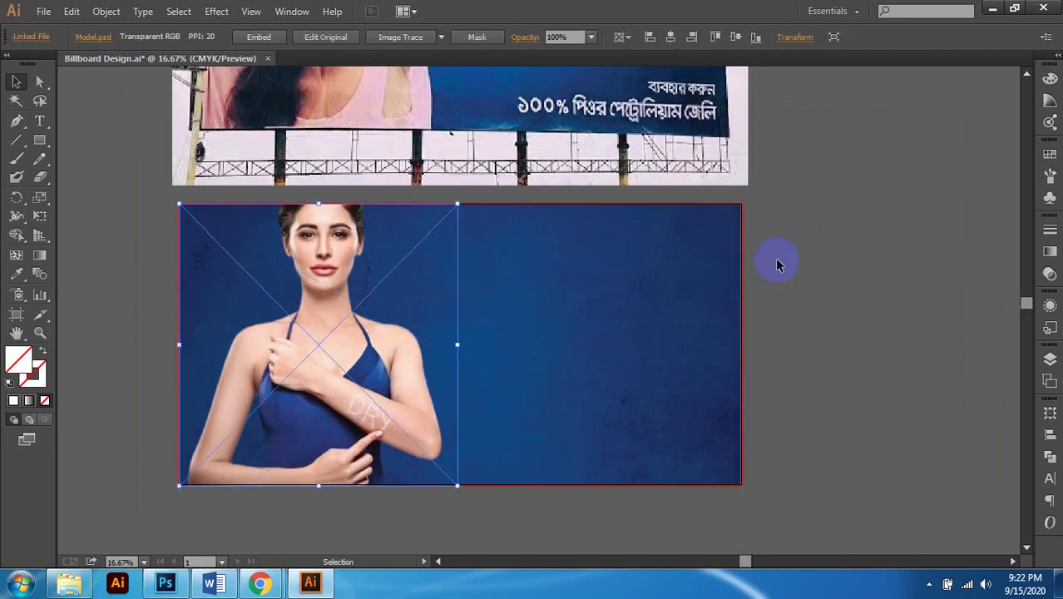
{"action": "scroll", "coordinate": [632, 341], "scroll_direction": "down", "scroll_amount": 2}
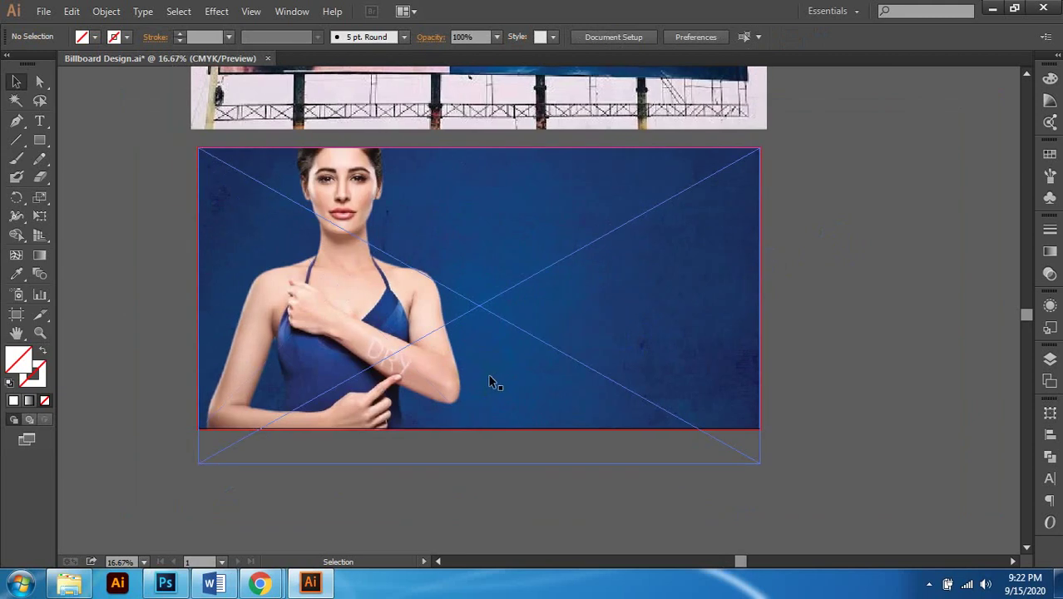
Step: Review the Logo, Model and Products PSD files and the location of the Image folder, and close the folder window
{"action": "left_click", "coordinate": [71, 587]}
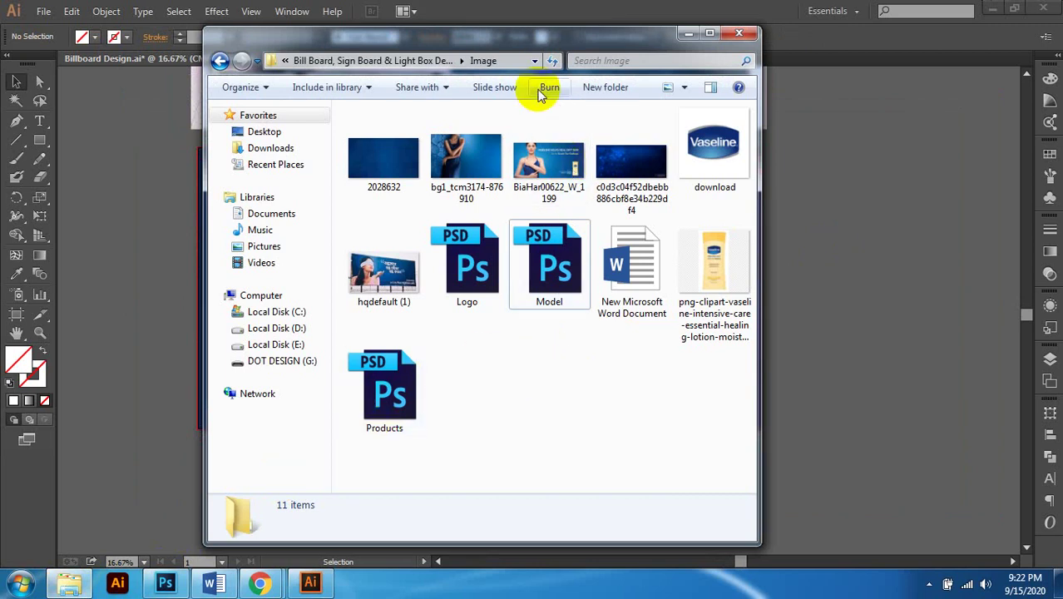
{"action": "left_click", "coordinate": [566, 306]}
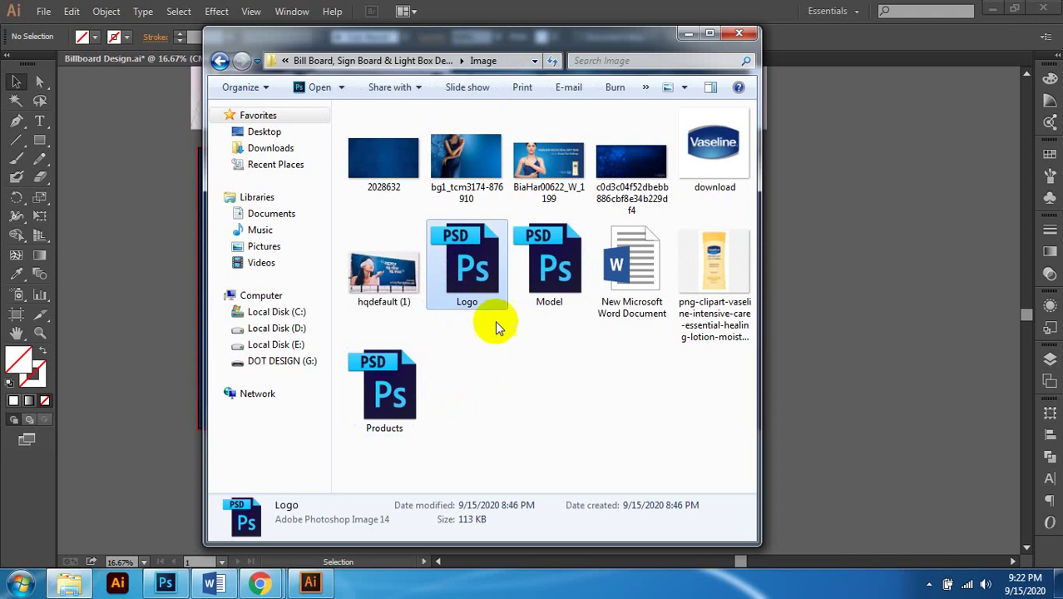
{"action": "left_click", "coordinate": [485, 283]}
{"action": "left_click", "coordinate": [538, 271]}
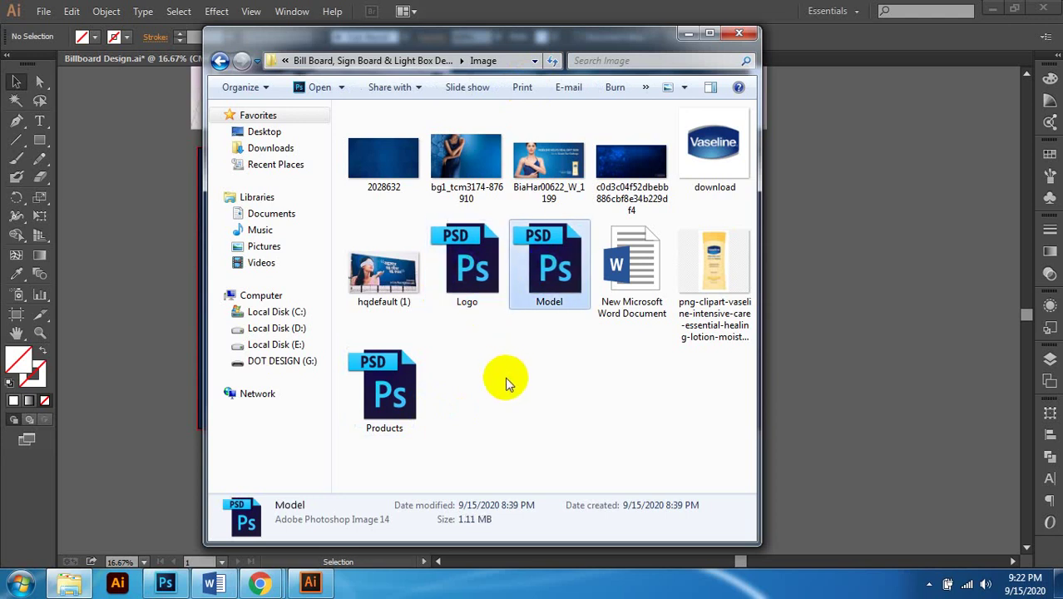
{"action": "left_click", "coordinate": [503, 64]}
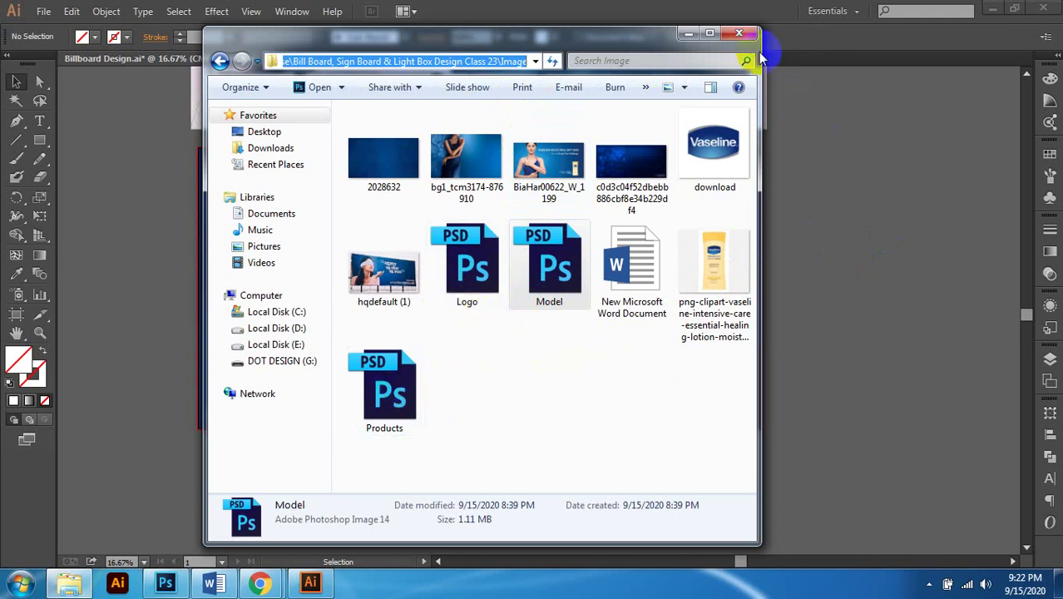
{"action": "left_click", "coordinate": [738, 33]}
Step: Place the Logo and Products PSD files from the Image folder together as linked images in the billboard document
{"action": "left_click", "coordinate": [44, 11]}
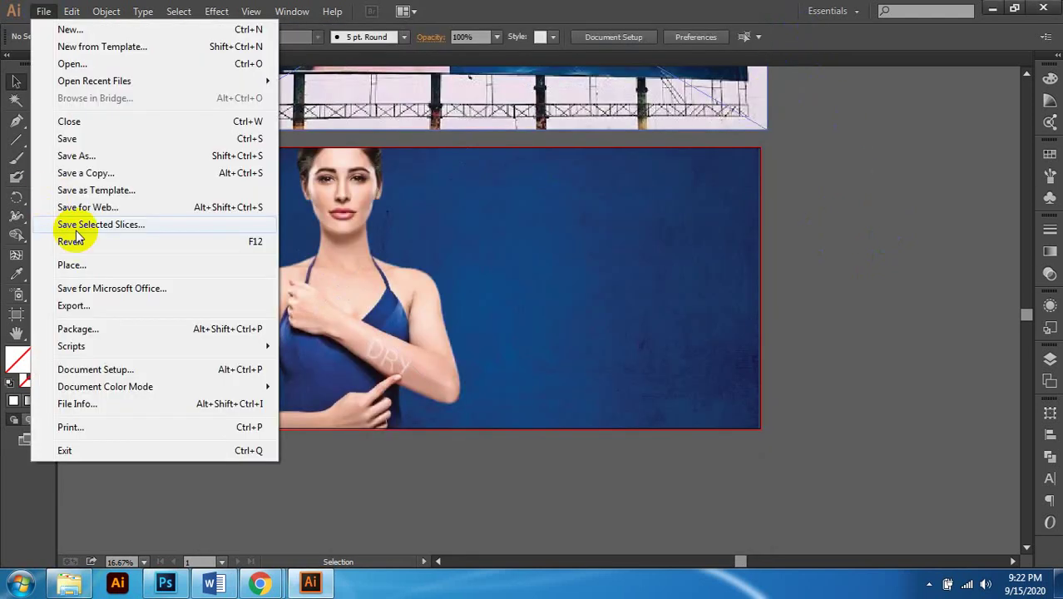
{"action": "left_click", "coordinate": [70, 265]}
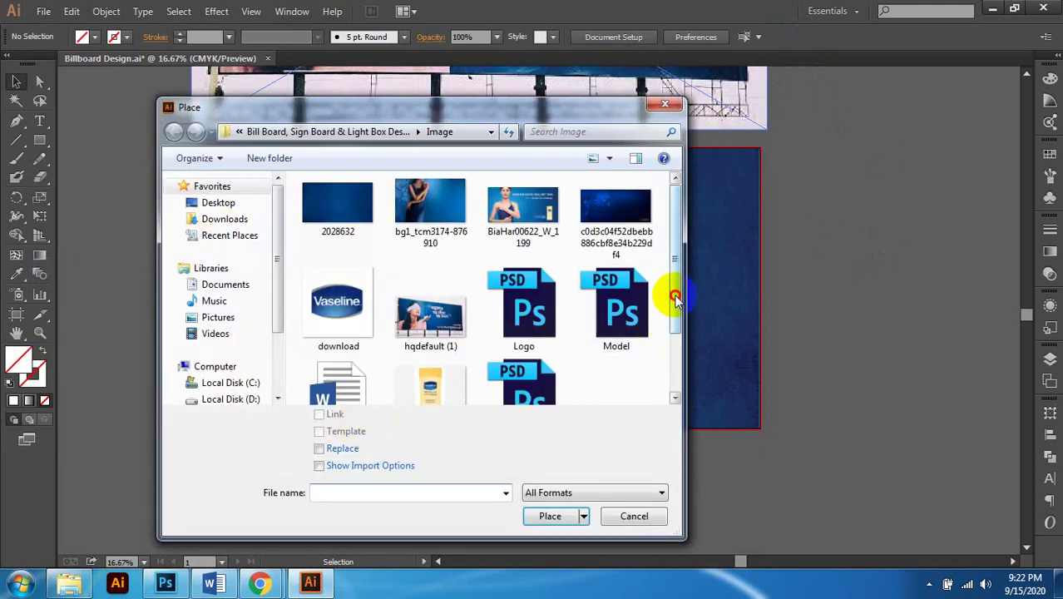
{"action": "left_click_drag", "start_coordinate": [674, 294], "coordinate": [673, 359]}
{"action": "left_click", "coordinate": [524, 241]}
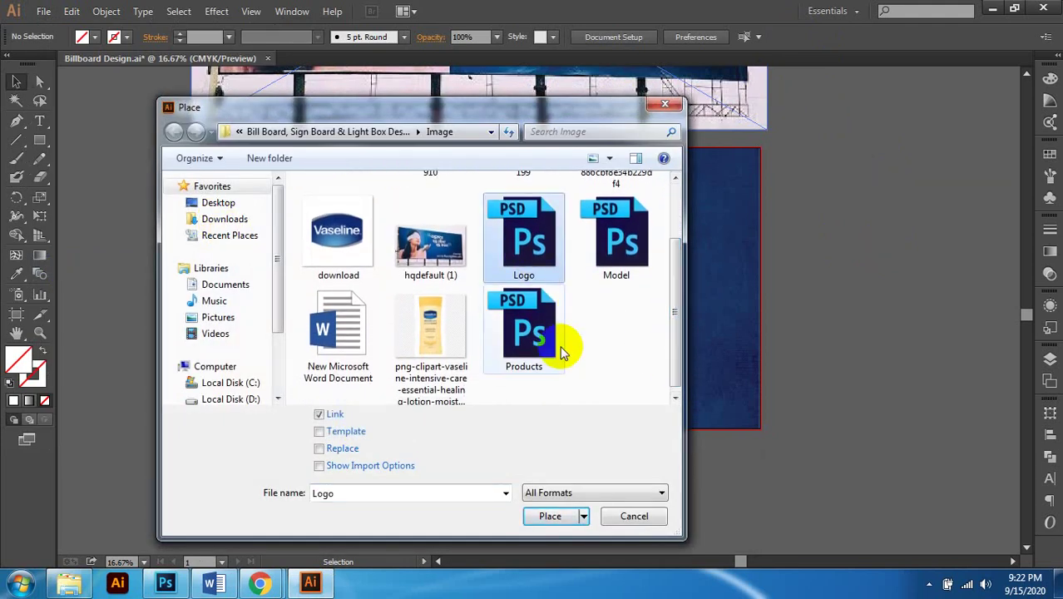
{"action": "left_click", "coordinate": [520, 349], "text": "shift"}
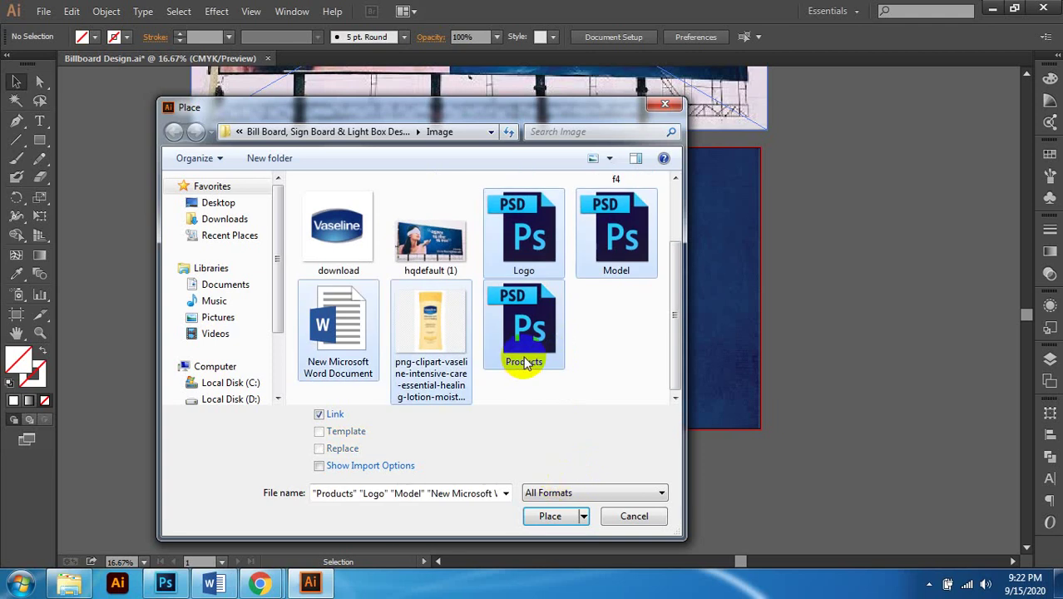
{"action": "left_click", "coordinate": [536, 328]}
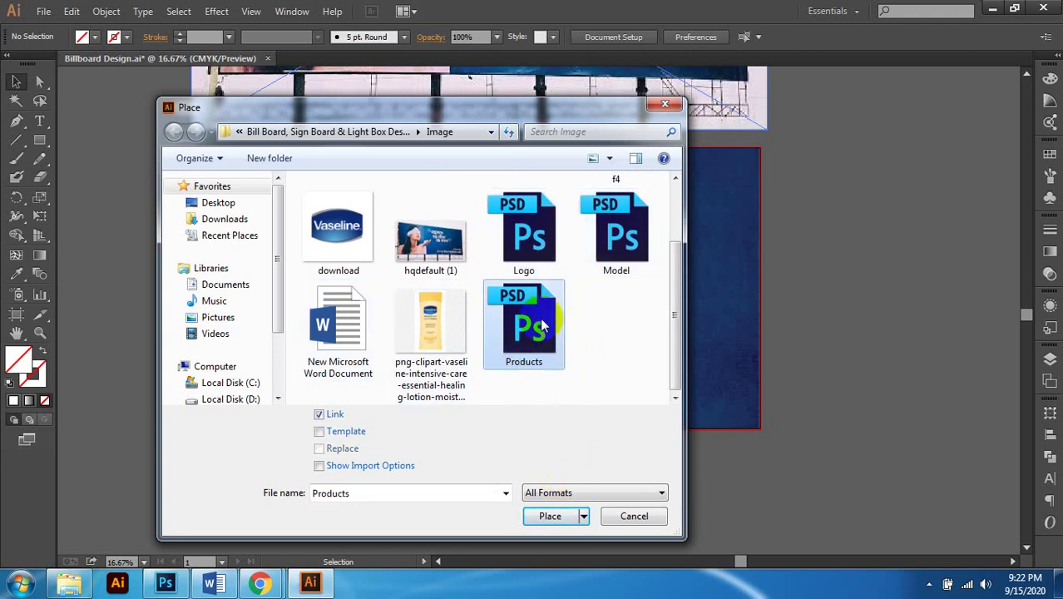
{"action": "left_click", "coordinate": [533, 232], "text": "ctrl"}
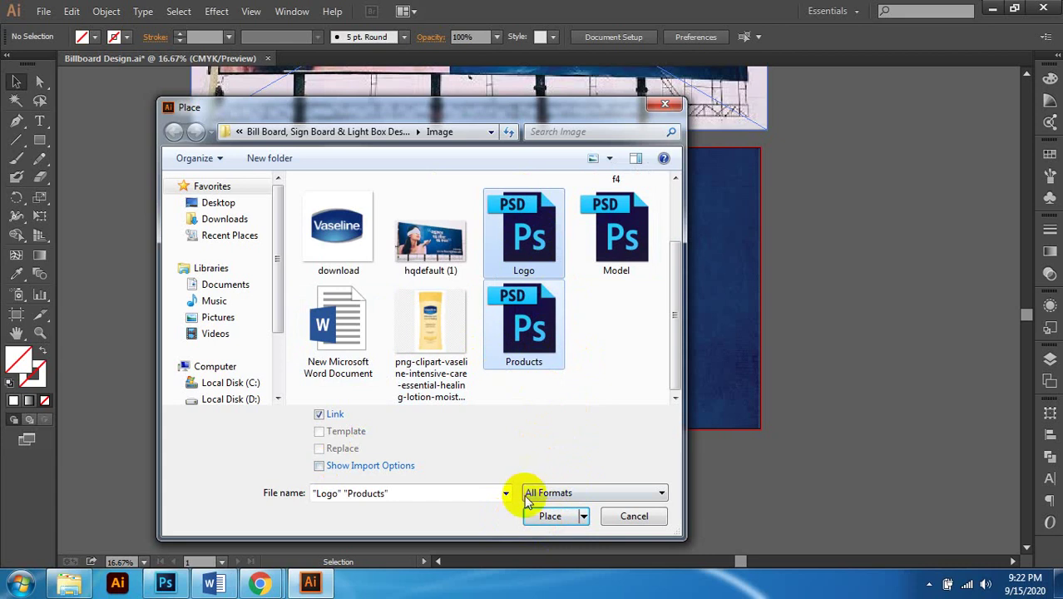
{"action": "left_click", "coordinate": [545, 516]}
Step: Move the lotion bottle to the billboard's lower-right area and the Vaseline logo beside the bottle's base
{"action": "left_click_drag", "start_coordinate": [543, 289], "coordinate": [676, 432]}
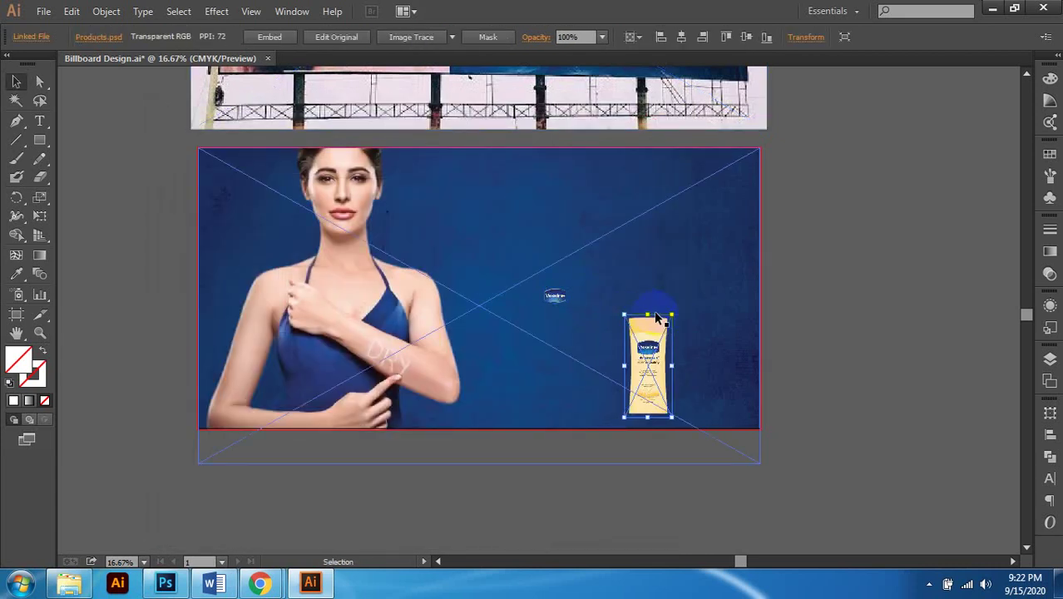
{"action": "scroll", "coordinate": [594, 341], "scroll_direction": "right", "scroll_amount": 1}
{"action": "scroll", "coordinate": [595, 340], "scroll_direction": "up", "scroll_amount": 1}
{"action": "scroll", "coordinate": [592, 335], "scroll_direction": "down", "scroll_amount": 1}
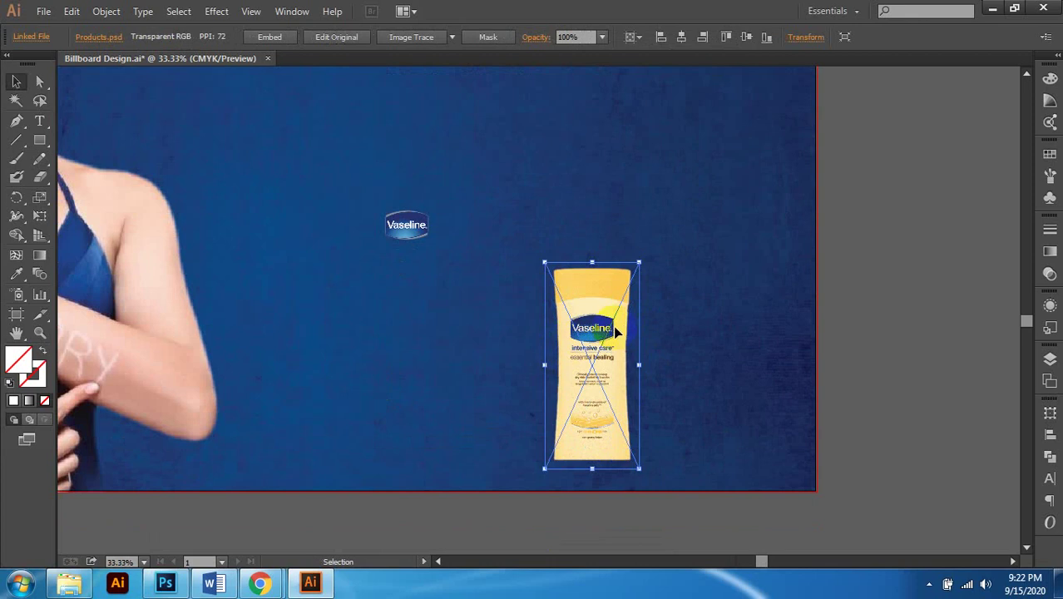
{"action": "scroll", "coordinate": [616, 356], "scroll_direction": "down", "scroll_amount": 1}
{"action": "scroll", "coordinate": [616, 349], "scroll_direction": "up", "scroll_amount": 1}
{"action": "scroll", "coordinate": [599, 341], "scroll_direction": "up", "scroll_amount": 1}
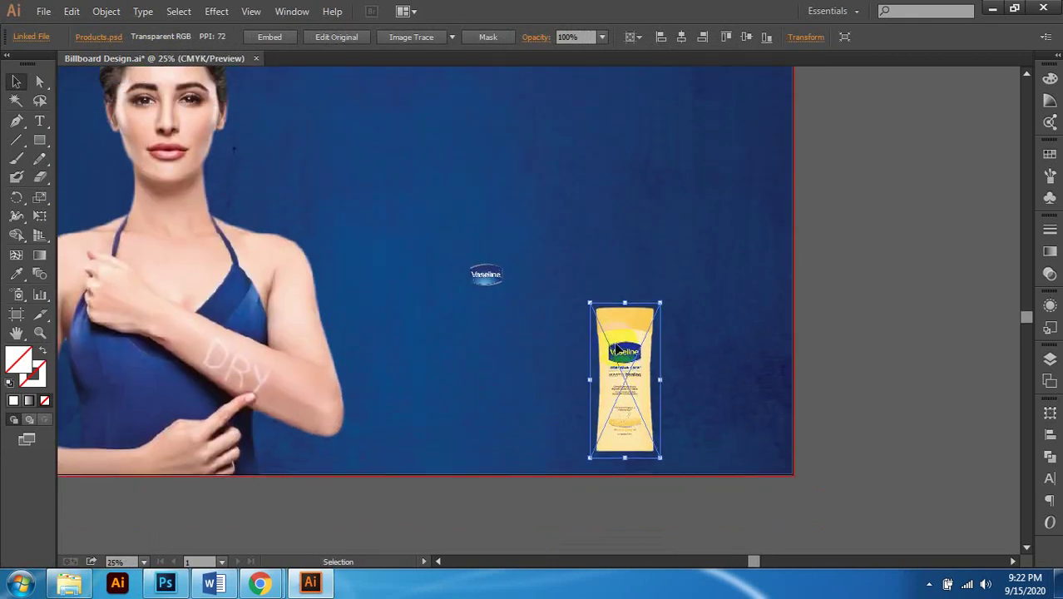
{"action": "left_click", "coordinate": [490, 283]}
{"action": "left_click_drag", "start_coordinate": [506, 344], "coordinate": [556, 447]}
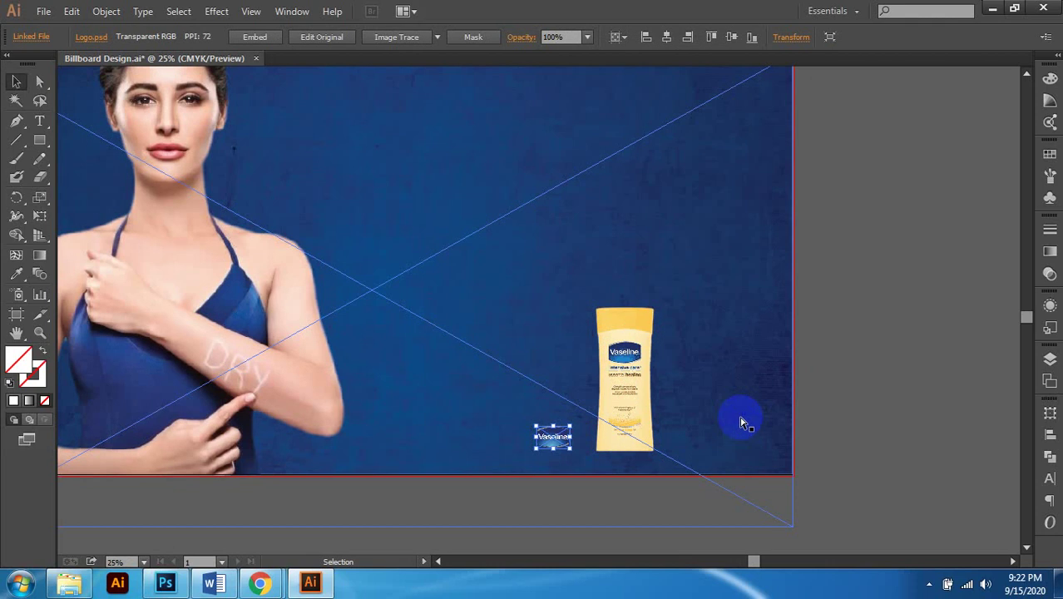
Step: Shift the lotion bottle closer to the billboard's right edge and move the Vaseline logo along with it
{"action": "scroll", "coordinate": [731, 426], "scroll_direction": "up", "scroll_amount": 2}
{"action": "left_click", "coordinate": [550, 385]}
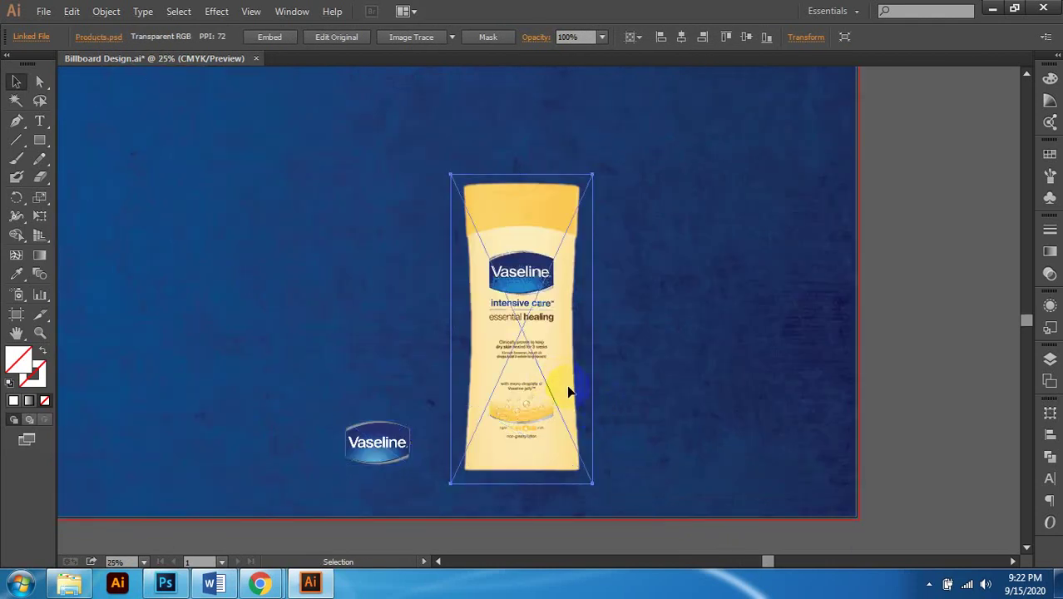
{"action": "scroll", "coordinate": [567, 384], "scroll_direction": "down", "scroll_amount": 2}
{"action": "left_click_drag", "start_coordinate": [553, 384], "coordinate": [653, 389]}
{"action": "scroll", "coordinate": [563, 415], "scroll_direction": "left", "scroll_amount": 1}
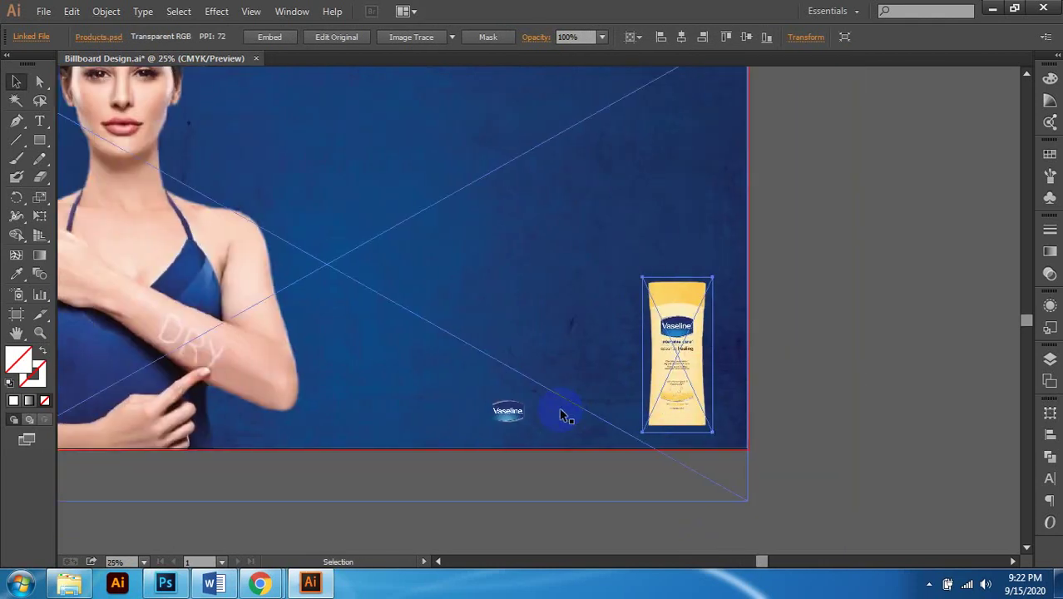
{"action": "scroll", "coordinate": [562, 415], "scroll_direction": "up", "scroll_amount": 1}
{"action": "left_click_drag", "start_coordinate": [563, 416], "coordinate": [632, 416]}
{"action": "left_click", "coordinate": [711, 424]}
{"action": "scroll", "coordinate": [690, 420], "scroll_direction": "right", "scroll_amount": 1}
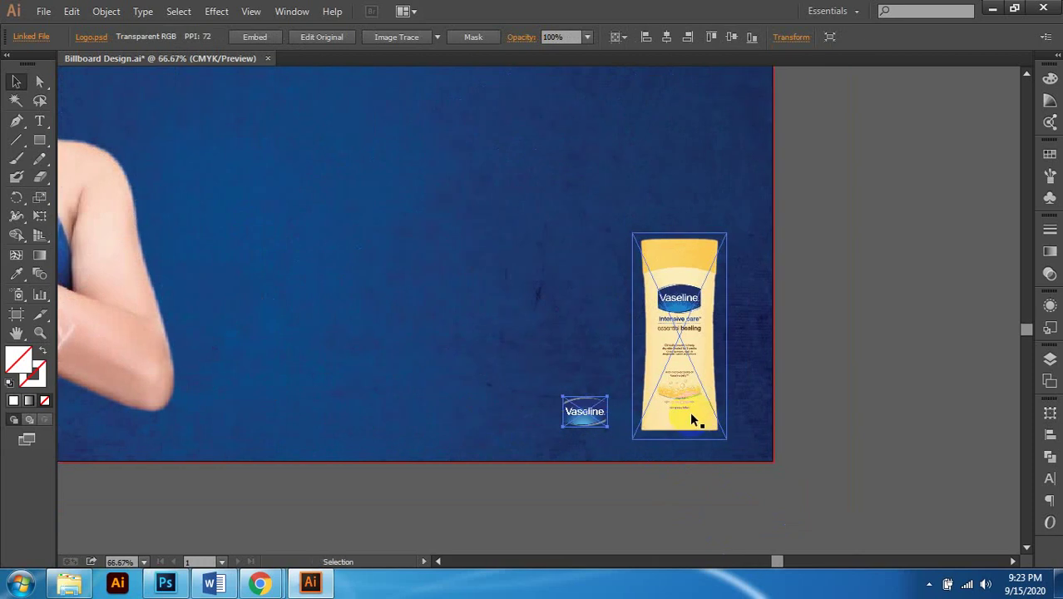
Step: Enlarge the Vaseline logo proportionally and nudge it slightly closer to the lotion bottle
{"action": "scroll", "coordinate": [691, 420], "scroll_direction": "up", "scroll_amount": 1}
{"action": "left_click", "coordinate": [472, 403]}
{"action": "left_click_drag", "start_coordinate": [423, 380], "coordinate": [361, 332]}
{"action": "left_click", "coordinate": [582, 361]}
{"action": "scroll", "coordinate": [605, 376], "scroll_direction": "right", "scroll_amount": 1}
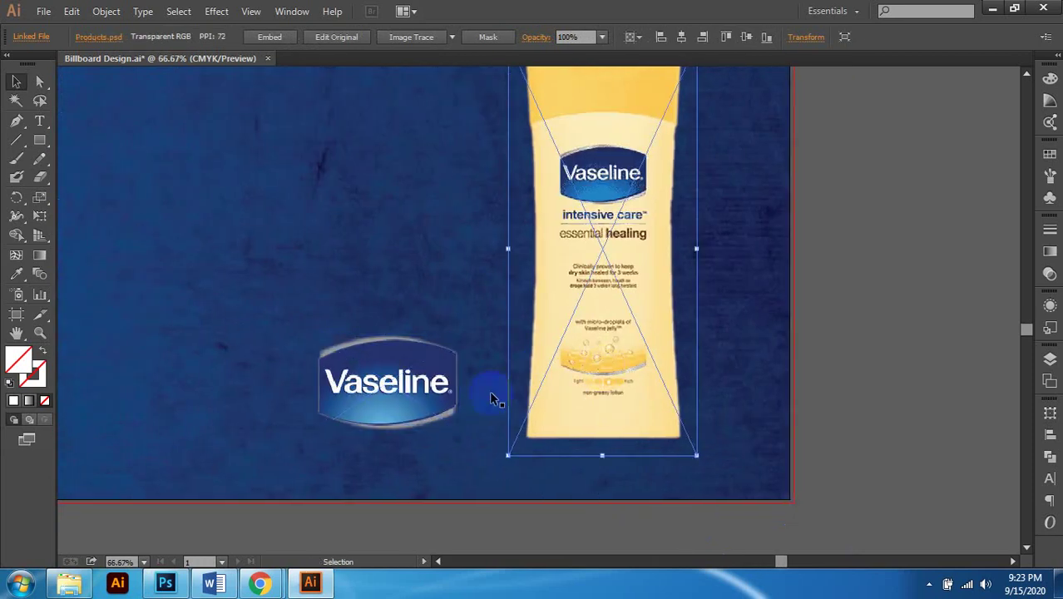
{"action": "left_click", "coordinate": [429, 390]}
{"action": "left_click_drag", "start_coordinate": [431, 389], "coordinate": [440, 390]}
{"action": "scroll", "coordinate": [517, 404], "scroll_direction": "down", "scroll_amount": 2}
{"action": "left_click", "coordinate": [790, 372]}
{"action": "scroll", "coordinate": [770, 367], "scroll_direction": "down", "scroll_amount": 1}
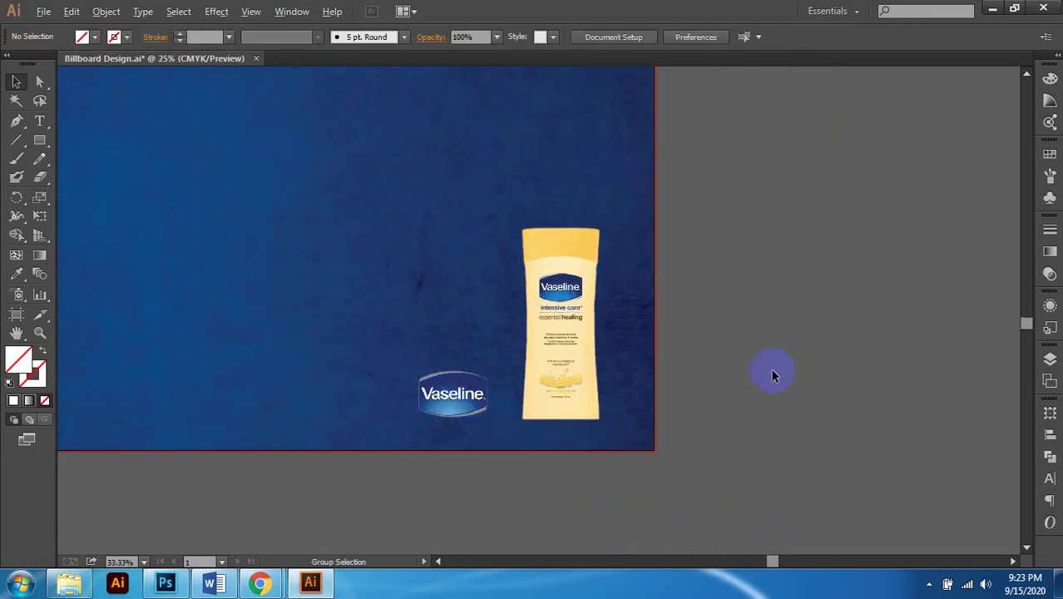
Step: Examine the logo and bottle placement in the billboard's lower-right corner against the whole layout, and select the logo
{"action": "left_click", "coordinate": [678, 440]}
{"action": "scroll", "coordinate": [677, 441], "scroll_direction": "down", "scroll_amount": 1}
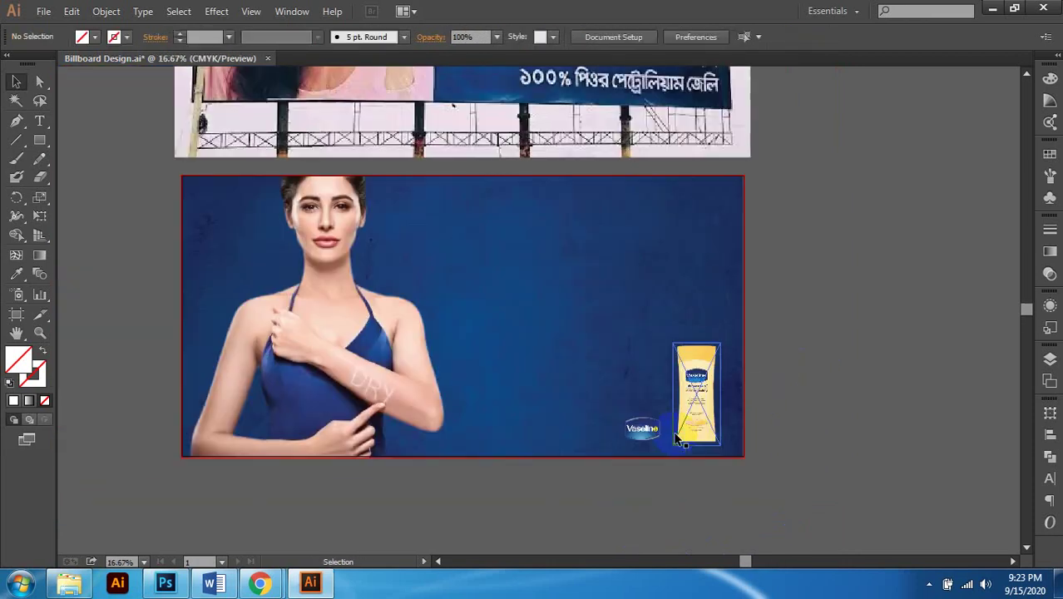
{"action": "scroll", "coordinate": [664, 429], "scroll_direction": "up", "scroll_amount": 1}
{"action": "scroll", "coordinate": [732, 408], "scroll_direction": "right", "scroll_amount": 1}
{"action": "left_click", "coordinate": [800, 383]}
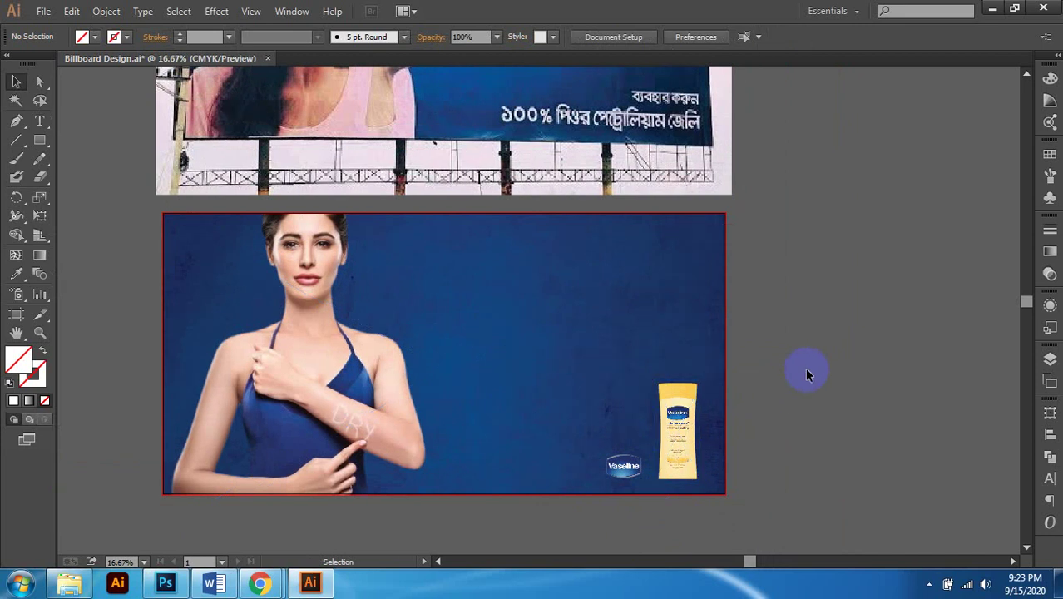
{"action": "scroll", "coordinate": [805, 374], "scroll_direction": "down", "scroll_amount": 1}
{"action": "scroll", "coordinate": [724, 438], "scroll_direction": "up", "scroll_amount": 2}
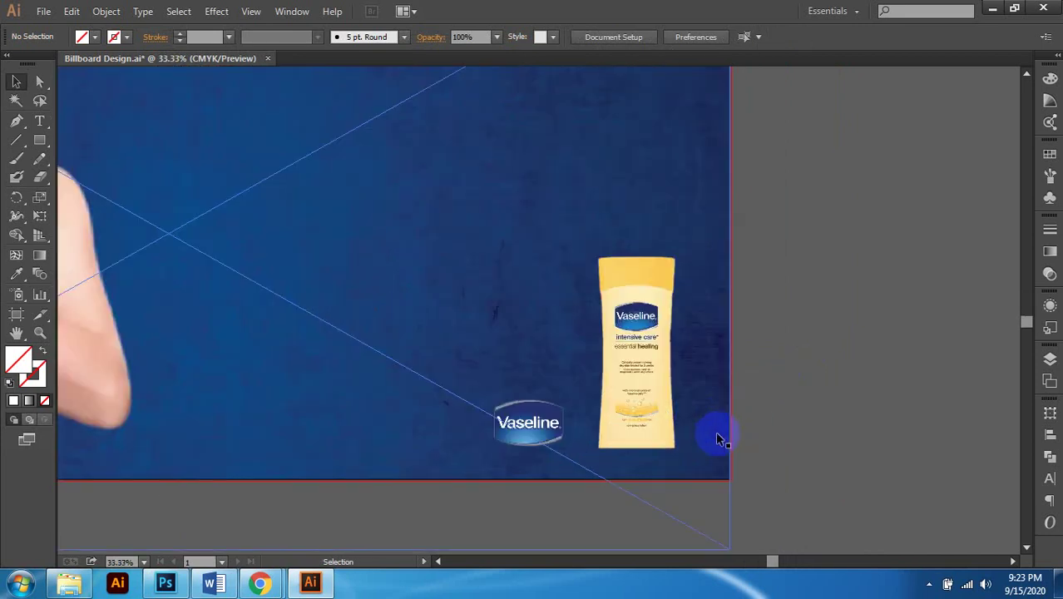
{"action": "scroll", "coordinate": [640, 427], "scroll_direction": "left", "scroll_amount": 1}
{"action": "left_click", "coordinate": [592, 428]}
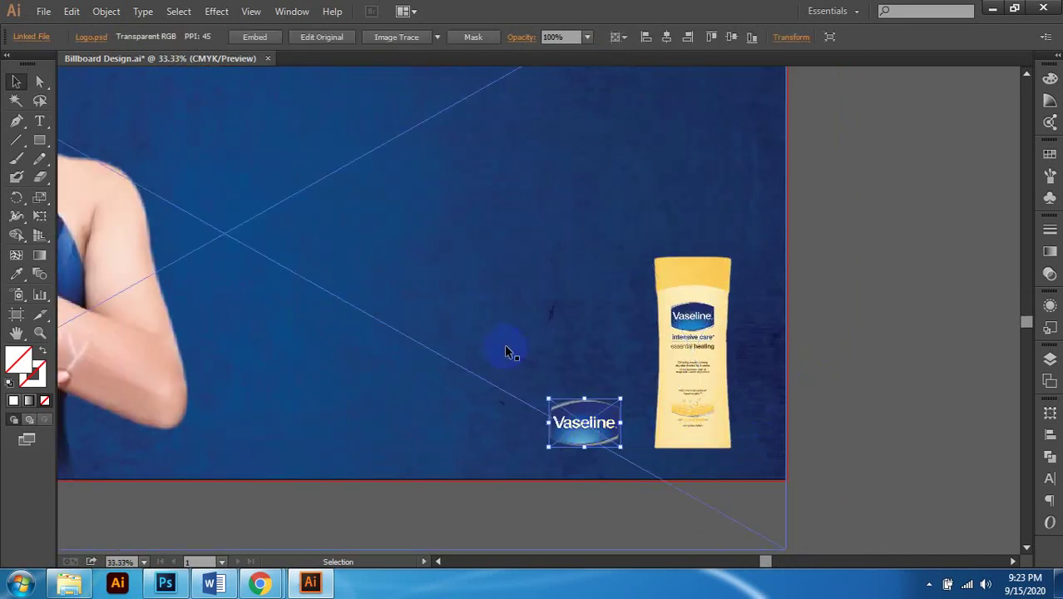
Step: Try to shift the lotion bottle toward the billboard's right edge, and undo the move
{"action": "scroll", "coordinate": [509, 349], "scroll_direction": "down", "scroll_amount": 1}
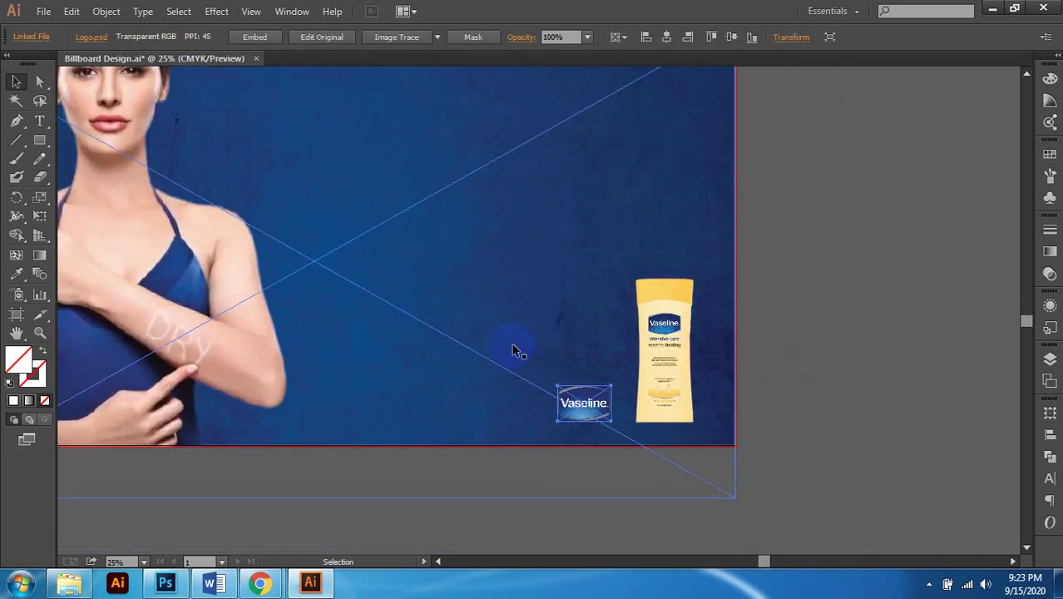
{"action": "left_click", "coordinate": [652, 379], "text": "shift"}
{"action": "scroll", "coordinate": [700, 377], "scroll_direction": "left", "scroll_amount": 1}
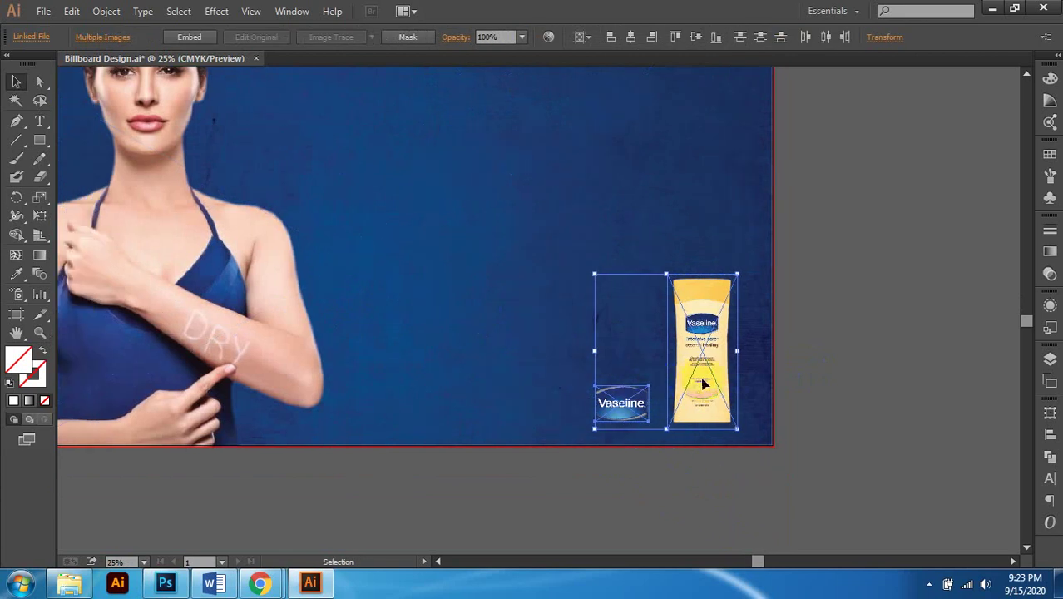
{"action": "left_click", "coordinate": [799, 371]}
{"action": "left_click_drag", "start_coordinate": [721, 390], "coordinate": [779, 389]}
{"action": "key", "text": "ctrl+z"}
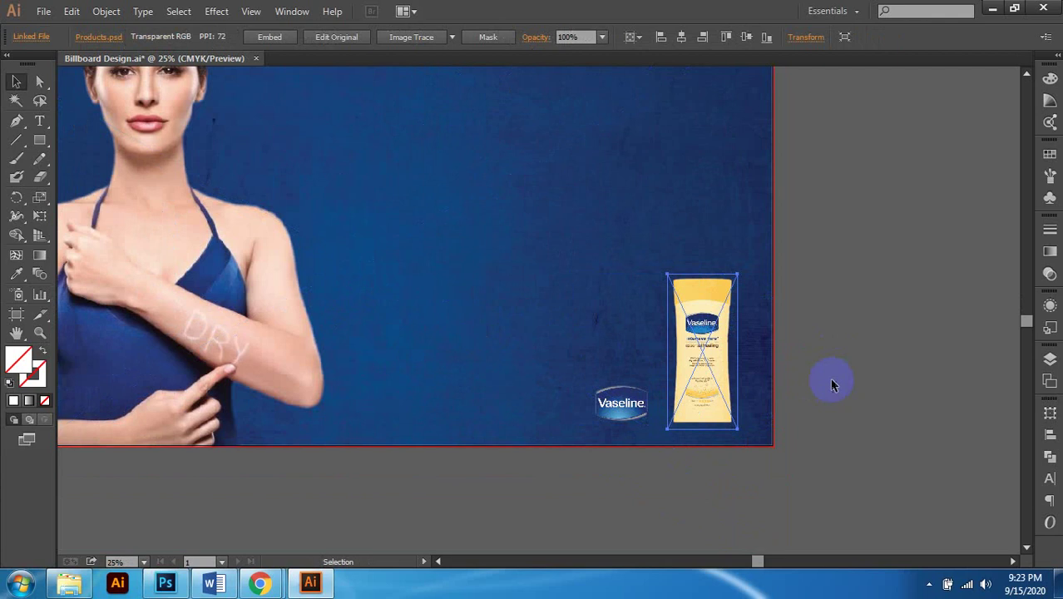
Step: Try the Vaseline logo and lotion bottle together near the billboard's bottom centre beside the model's elbow, and undo the move
{"action": "left_click", "coordinate": [653, 406], "text": "shift"}
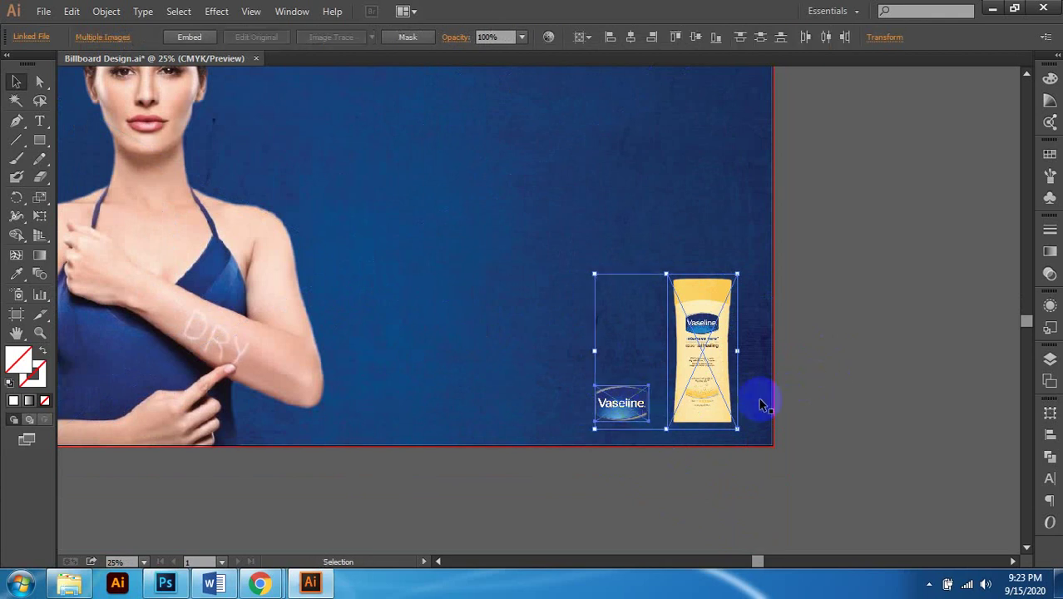
{"action": "scroll", "coordinate": [790, 384], "scroll_direction": "up", "scroll_amount": 2}
{"action": "scroll", "coordinate": [802, 373], "scroll_direction": "down", "scroll_amount": 1}
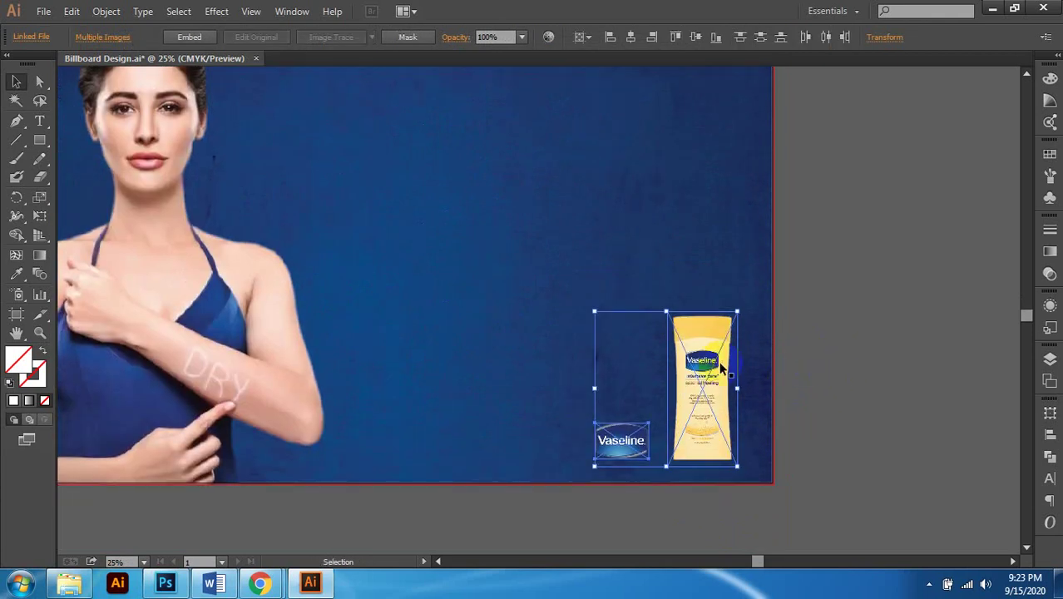
{"action": "scroll", "coordinate": [729, 357], "scroll_direction": "down", "scroll_amount": 1}
{"action": "left_click", "coordinate": [823, 328]}
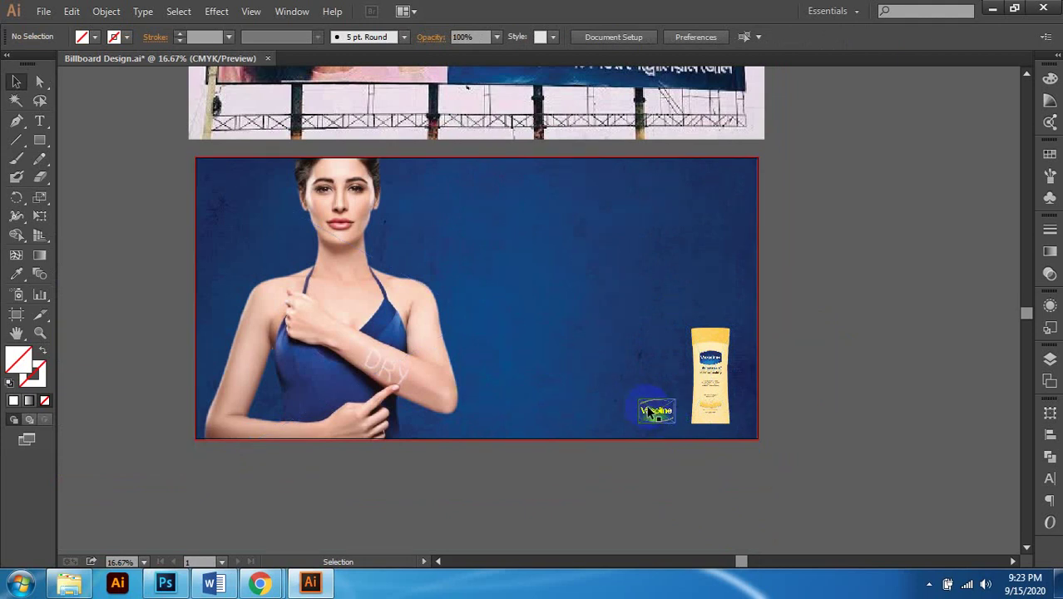
{"action": "left_click", "coordinate": [655, 409]}
{"action": "left_click", "coordinate": [714, 395], "text": "shift"}
{"action": "left_click_drag", "start_coordinate": [680, 402], "coordinate": [530, 402]}
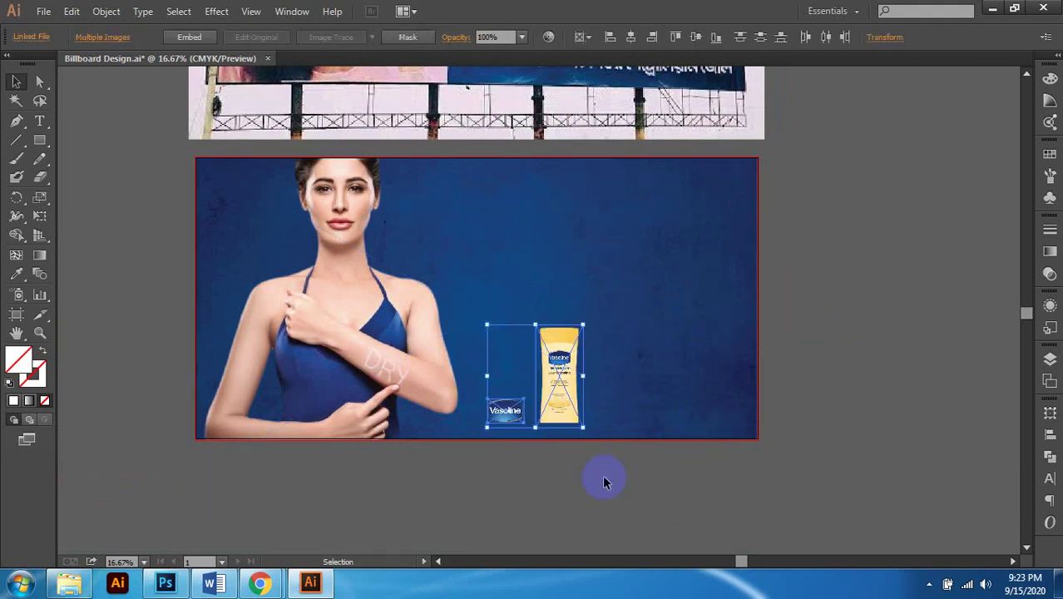
{"action": "left_click", "coordinate": [769, 444]}
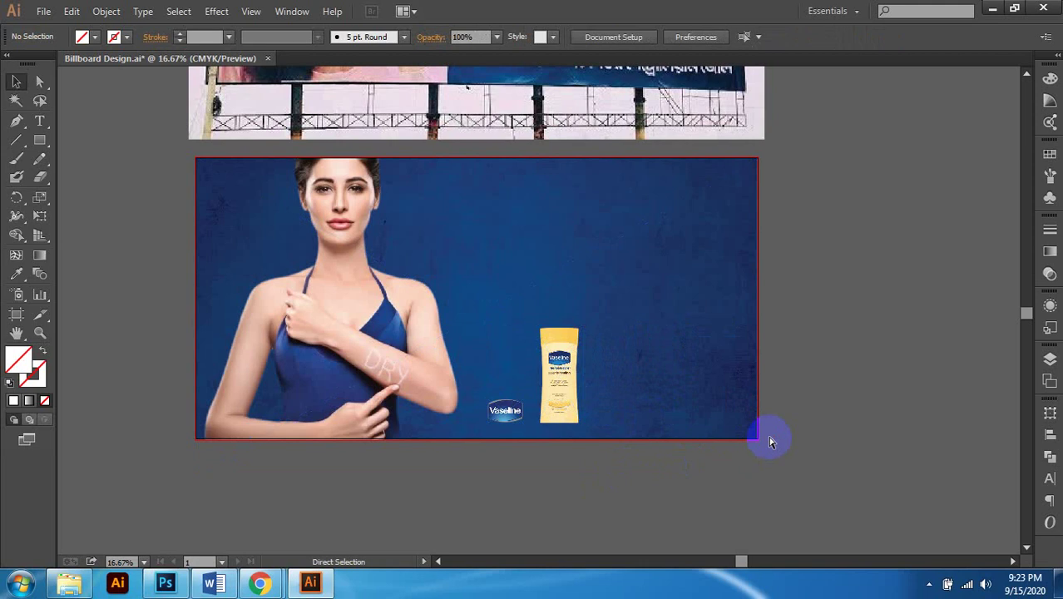
{"action": "key", "text": "ctrl+z"}
{"action": "left_click", "coordinate": [776, 385]}
Step: Examine the reference photo's text placement against the billboard layout
{"action": "scroll", "coordinate": [776, 385], "scroll_direction": "up", "scroll_amount": 1}
{"action": "scroll", "coordinate": [776, 385], "scroll_direction": "right", "scroll_amount": 1}
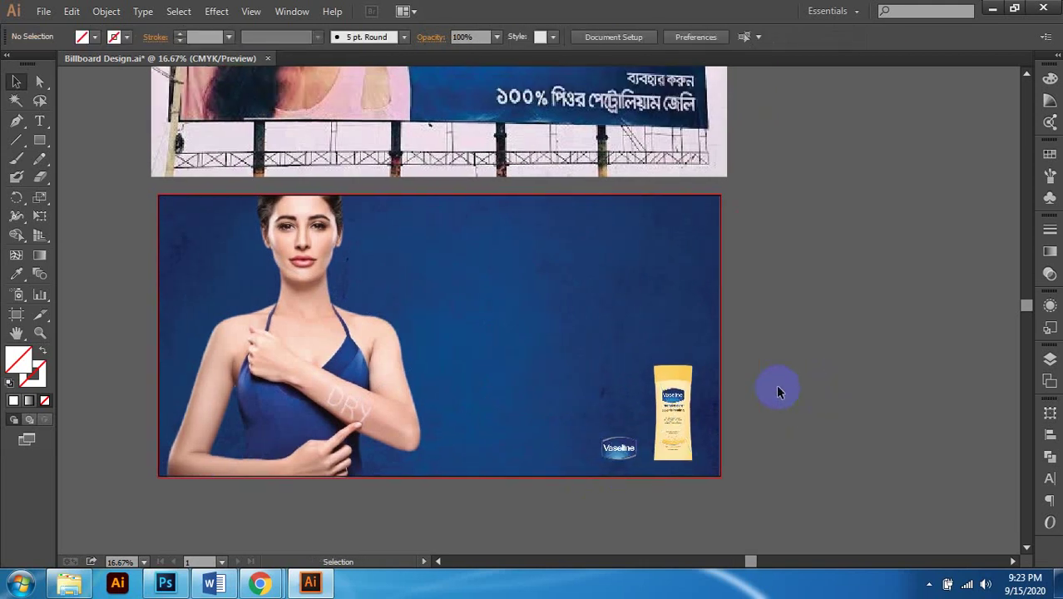
{"action": "scroll", "coordinate": [665, 383], "scroll_direction": "up", "scroll_amount": 1}
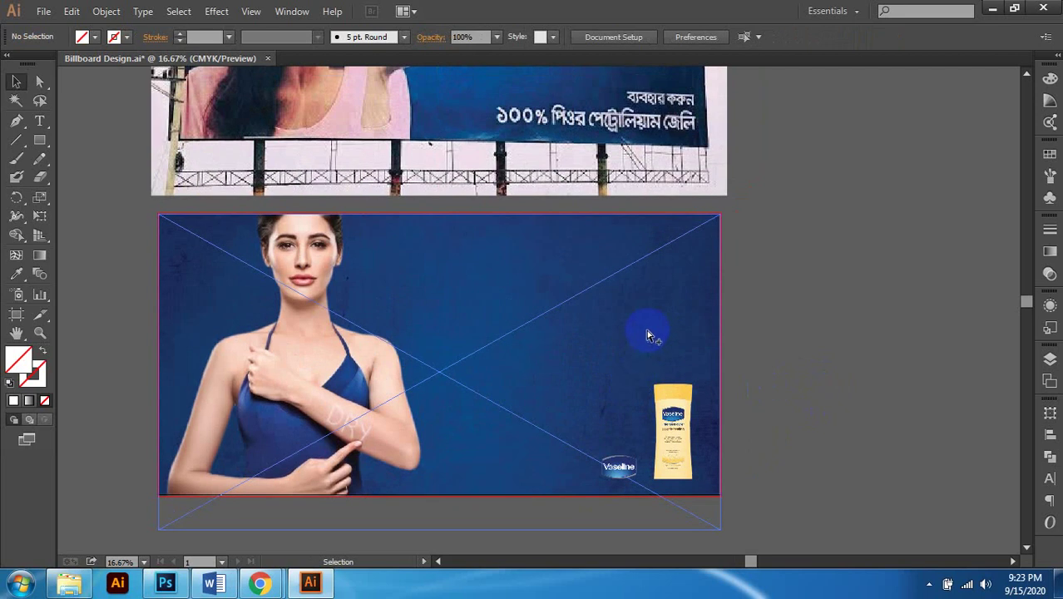
{"action": "scroll", "coordinate": [653, 332], "scroll_direction": "down", "scroll_amount": 1}
{"action": "scroll", "coordinate": [651, 335], "scroll_direction": "up", "scroll_amount": 2}
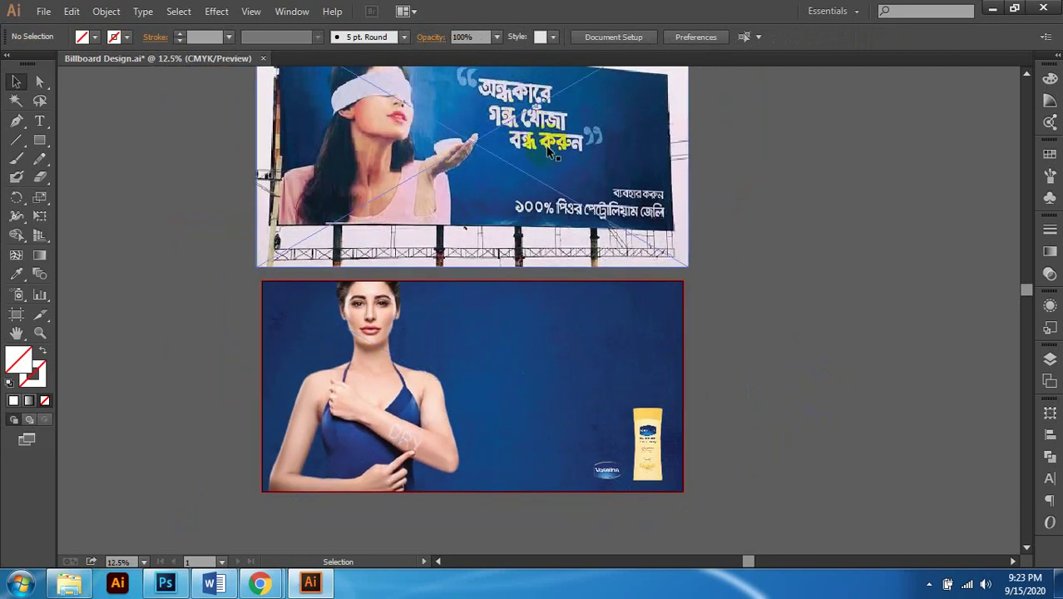
{"action": "scroll", "coordinate": [582, 184], "scroll_direction": "up", "scroll_amount": 2}
{"action": "scroll", "coordinate": [657, 208], "scroll_direction": "left", "scroll_amount": 1}
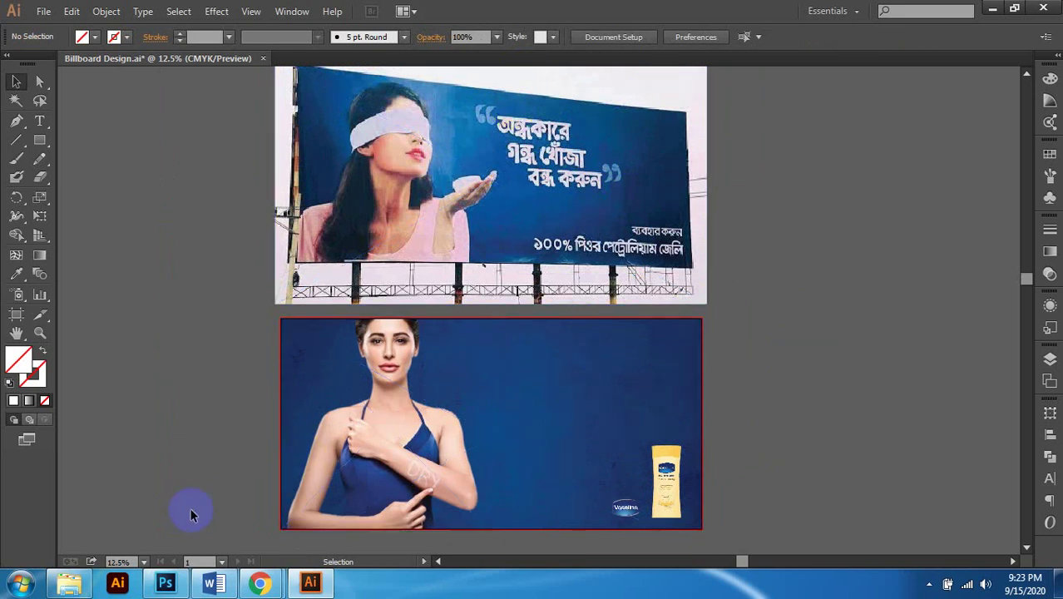
Step: Switch to Word to review the headline শীতে আপনার শুষ্কতা দূর করে, and return to Illustrator
{"action": "left_click", "coordinate": [210, 584]}
{"action": "left_click", "coordinate": [207, 185]}
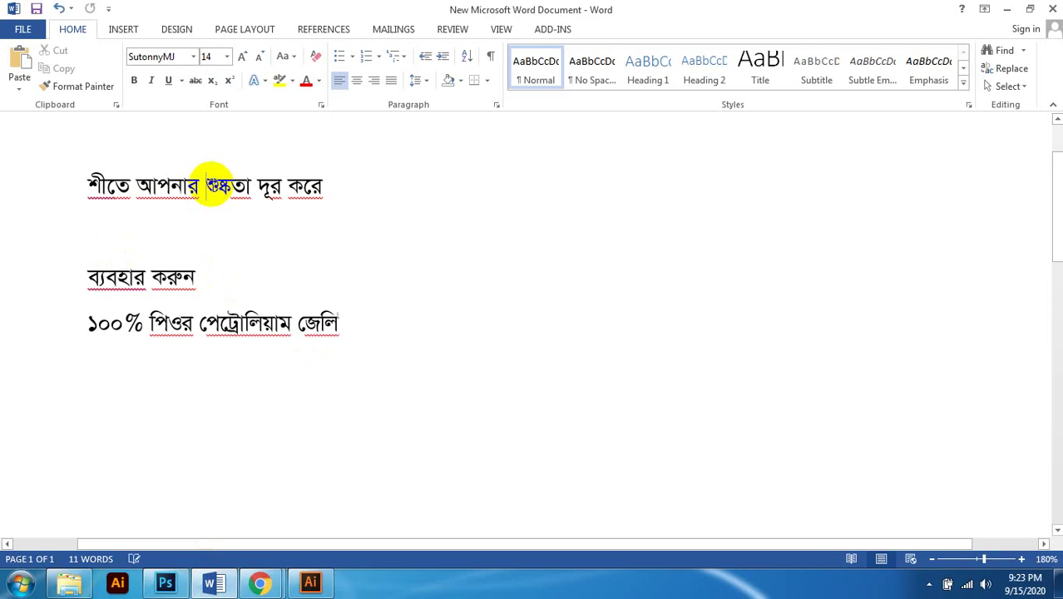
{"action": "triple_click", "coordinate": [212, 185]}
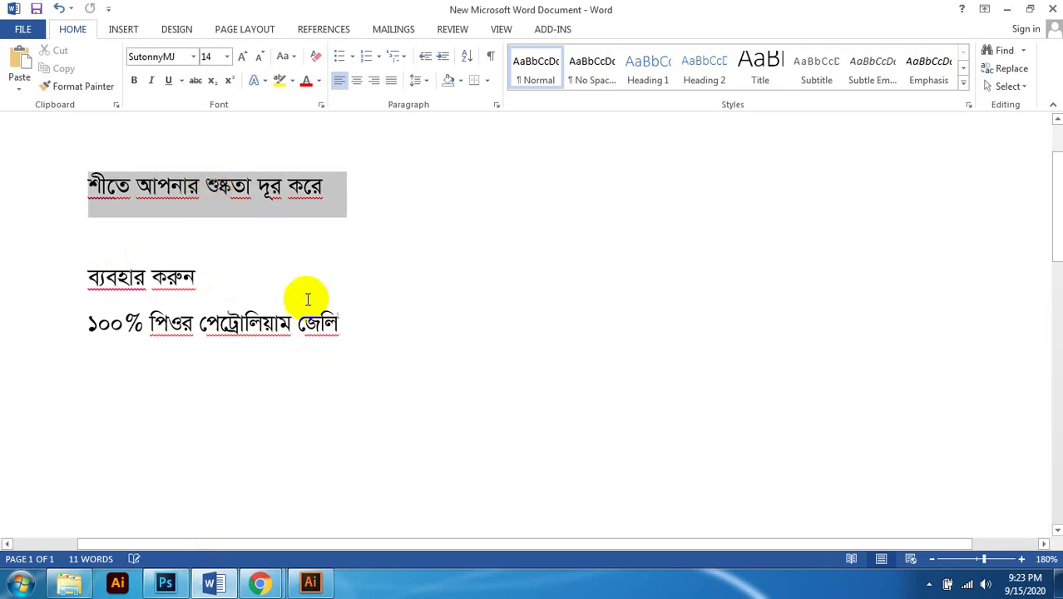
{"action": "left_click", "coordinate": [1005, 9]}
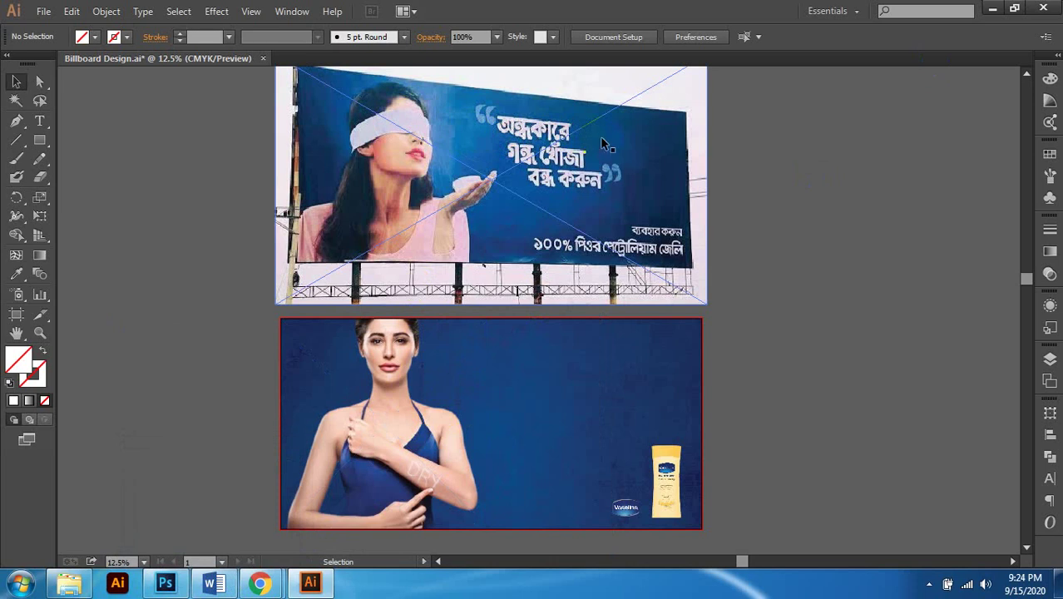
Step: Compare the reference billboard's headline and tagline arrangement with the empty blue area of the design
{"action": "scroll", "coordinate": [551, 172], "scroll_direction": "up", "scroll_amount": 2, "text": "alt"}
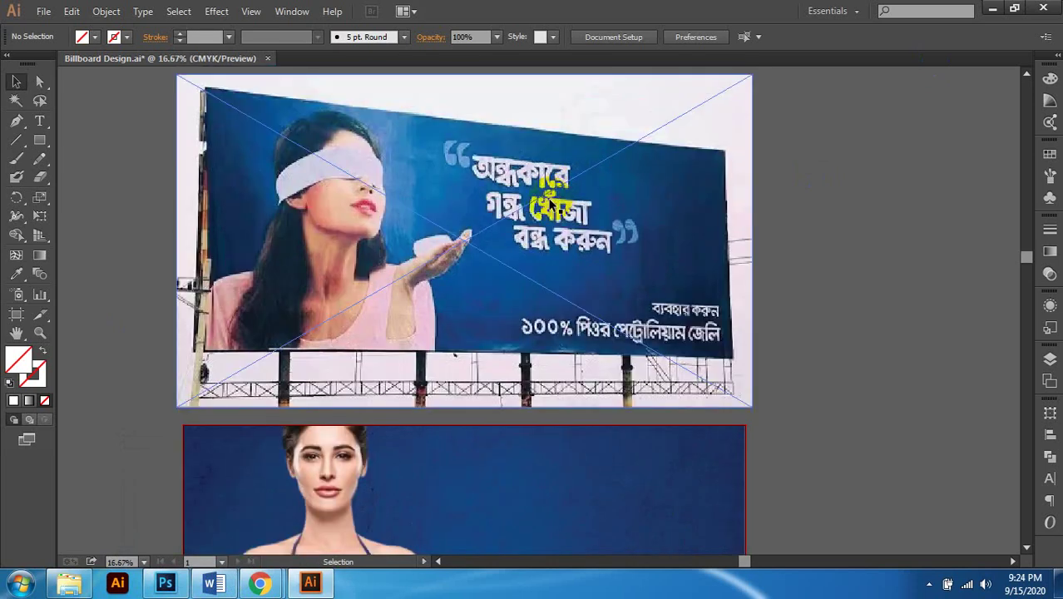
{"action": "scroll", "coordinate": [624, 261], "scroll_direction": "down", "scroll_amount": 1, "text": "alt"}
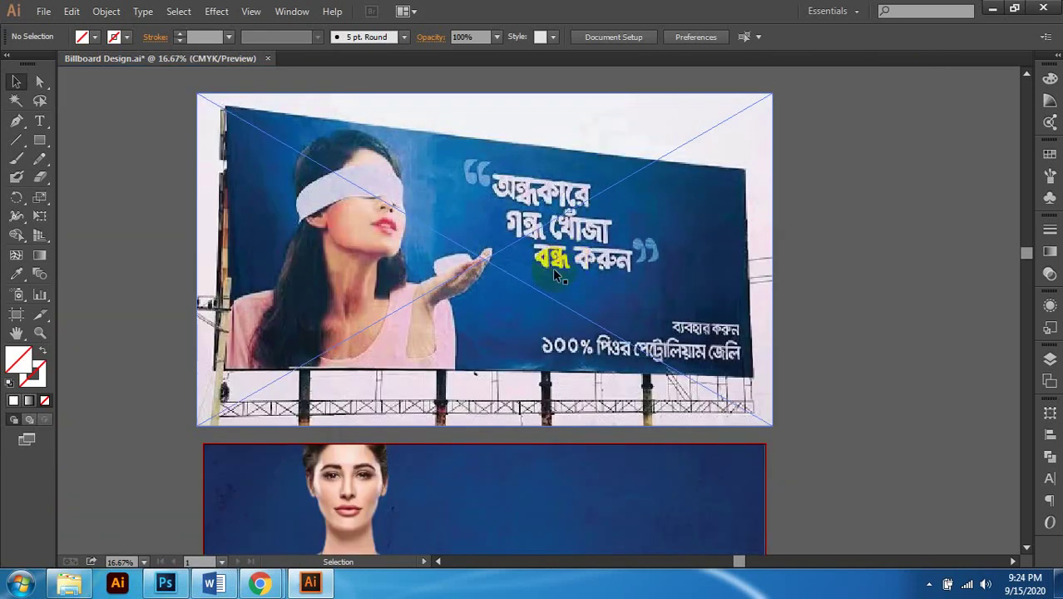
{"action": "scroll", "coordinate": [508, 249], "scroll_direction": "down", "scroll_amount": 1, "text": "alt"}
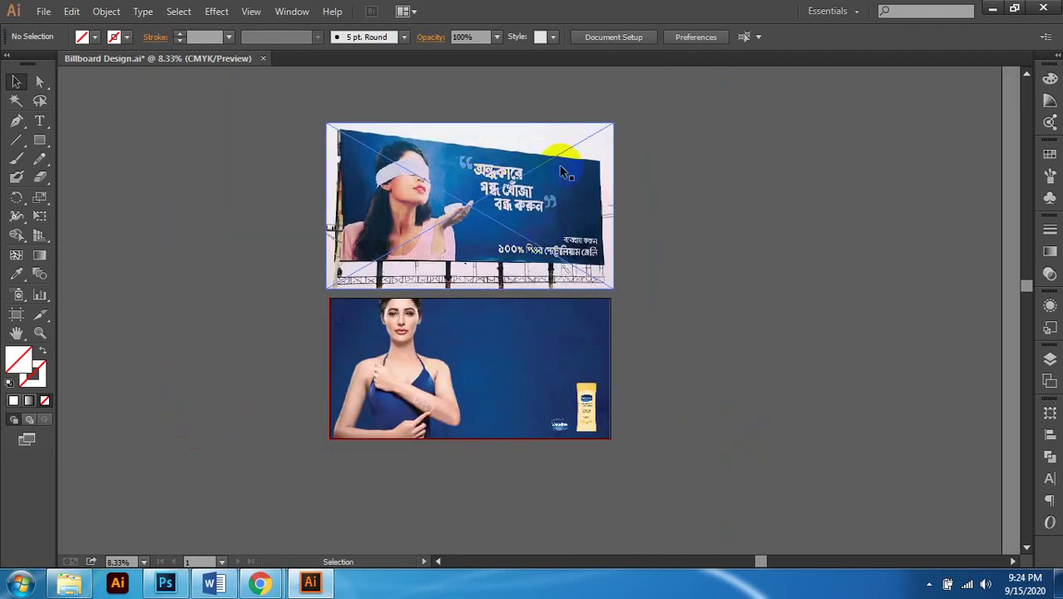
{"action": "scroll", "coordinate": [517, 201], "scroll_direction": "up", "scroll_amount": 1, "text": "alt"}
{"action": "scroll", "coordinate": [547, 290], "scroll_direction": "down", "scroll_amount": 3}
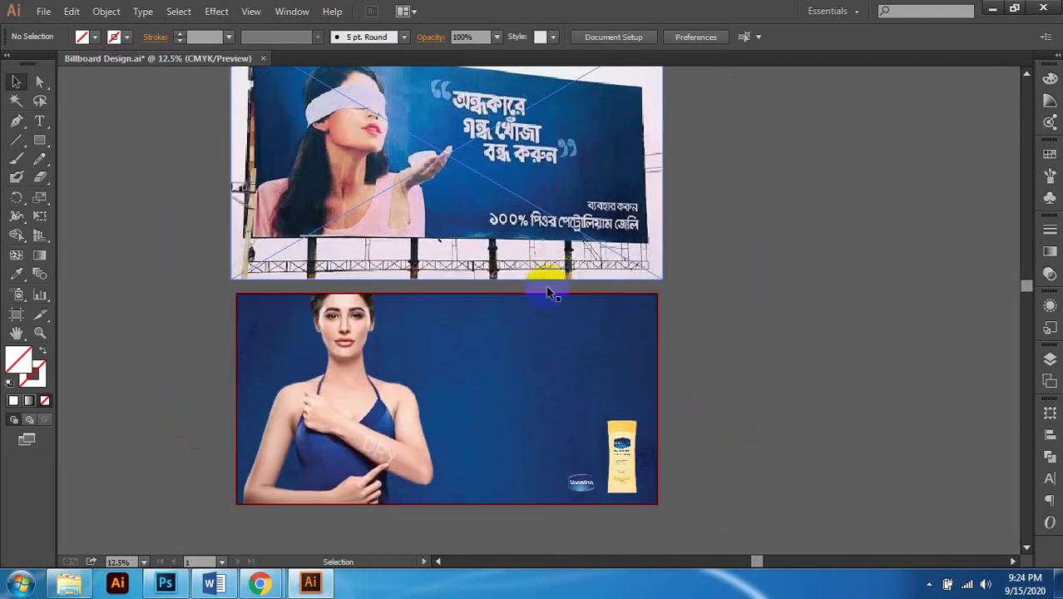
{"action": "scroll", "coordinate": [547, 290], "scroll_direction": "up", "scroll_amount": 1}
{"action": "left_click", "coordinate": [546, 280]}
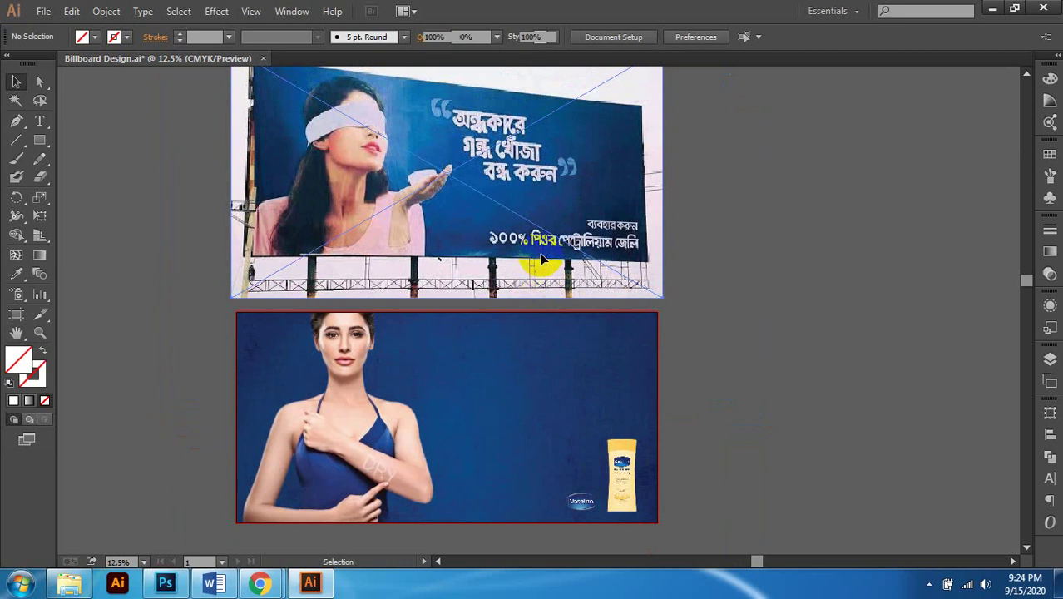
{"action": "left_click", "coordinate": [710, 268]}
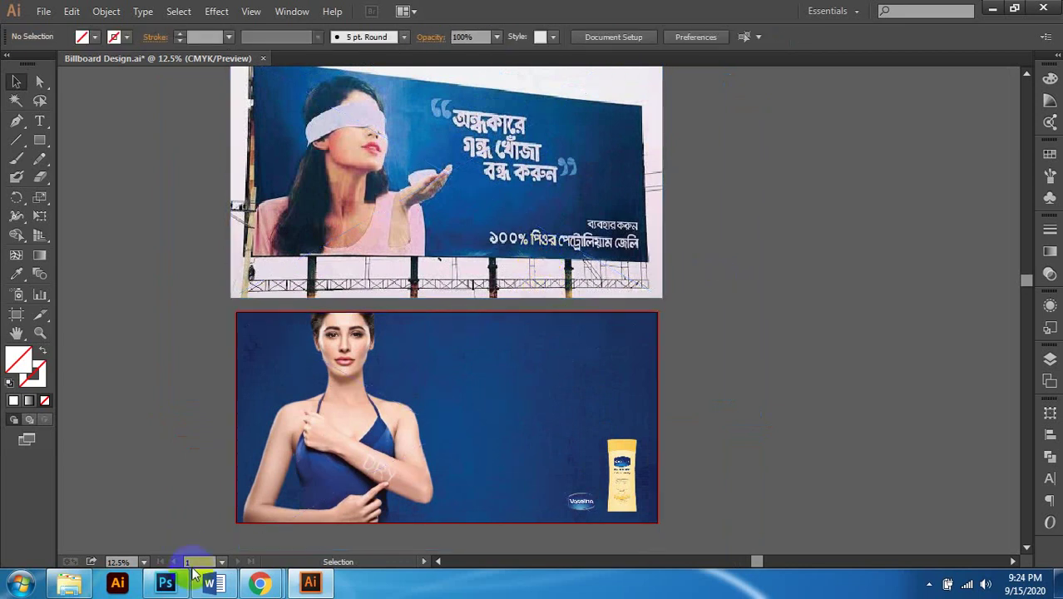
Step: Switch to Word and copy the headline শীতে আপনার শুষ্কতা দূর করে
{"action": "left_click", "coordinate": [212, 584]}
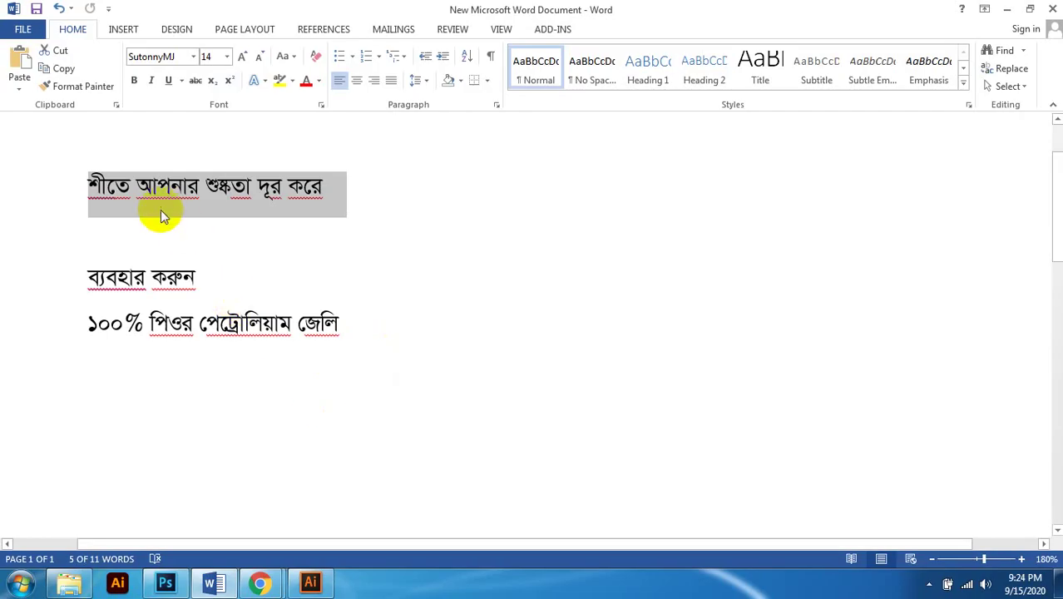
{"action": "double_click", "coordinate": [108, 187]}
{"action": "left_click_drag", "start_coordinate": [108, 187], "coordinate": [326, 194]}
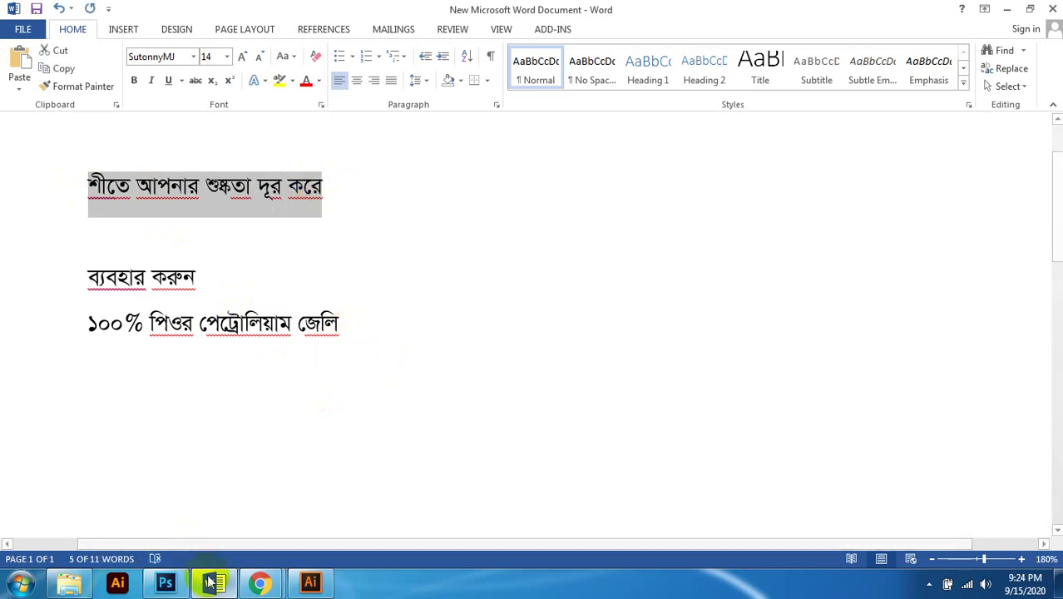
{"action": "left_click", "coordinate": [254, 202]}
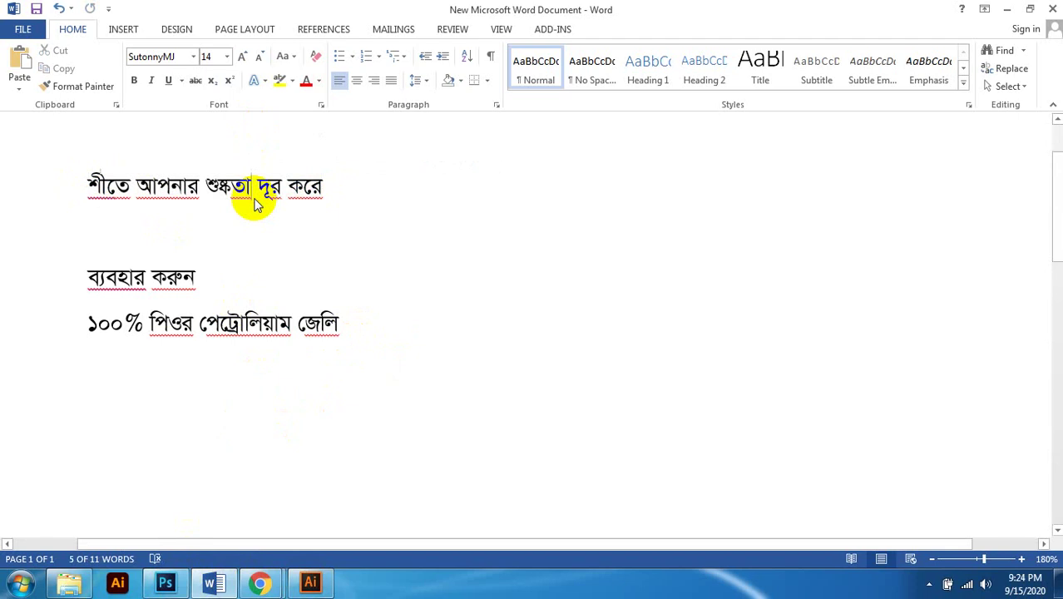
{"action": "left_click_drag", "start_coordinate": [88, 181], "coordinate": [320, 196]}
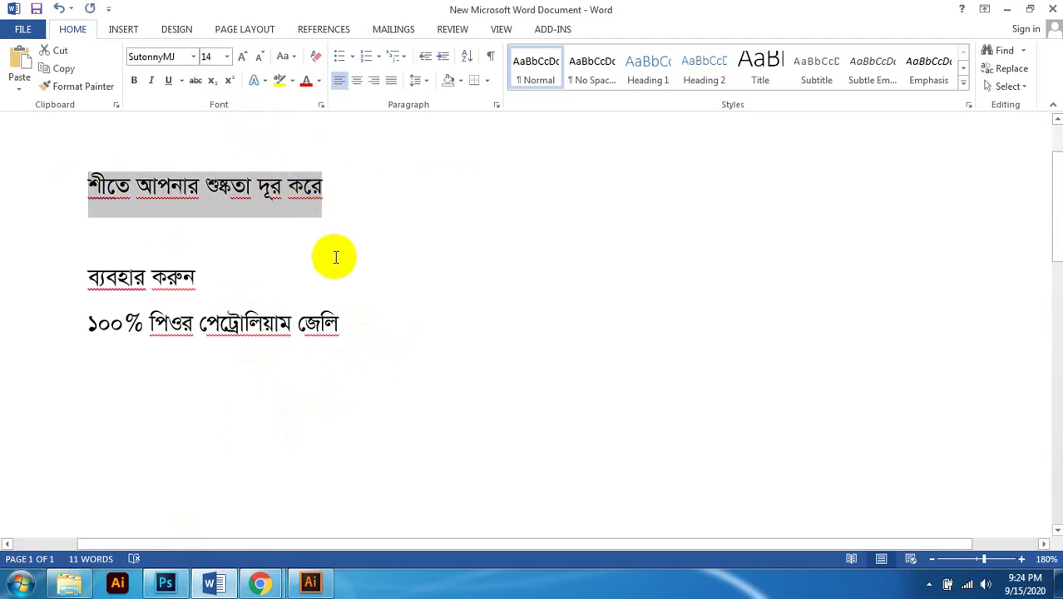
Step: Switch to Illustrator and paste the copied headline as new point text on the blue area beside the model's head
{"action": "left_click", "coordinate": [310, 582]}
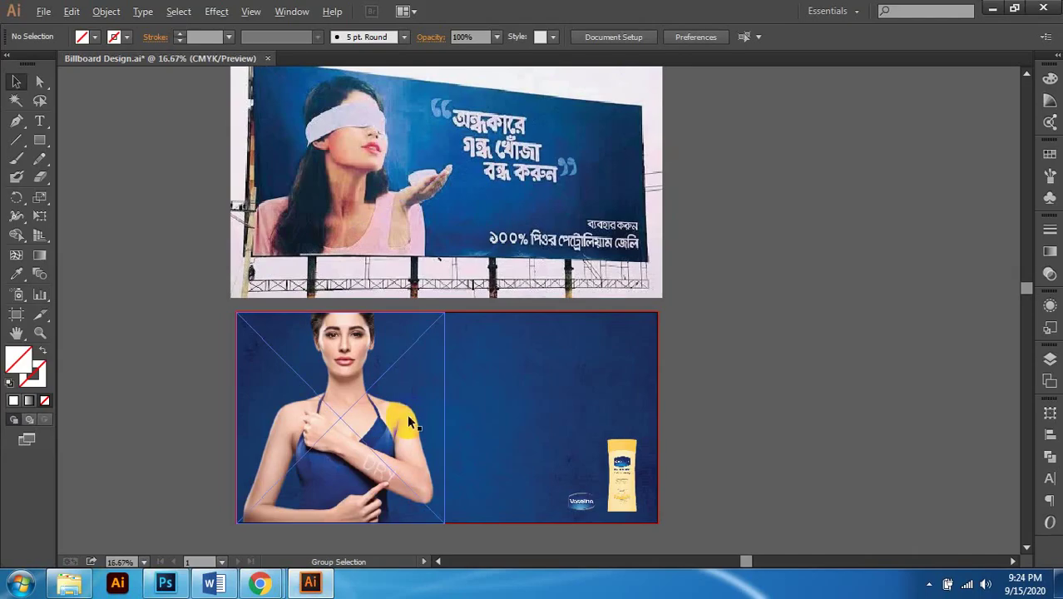
{"action": "scroll", "coordinate": [407, 413], "scroll_direction": "up", "scroll_amount": 1}
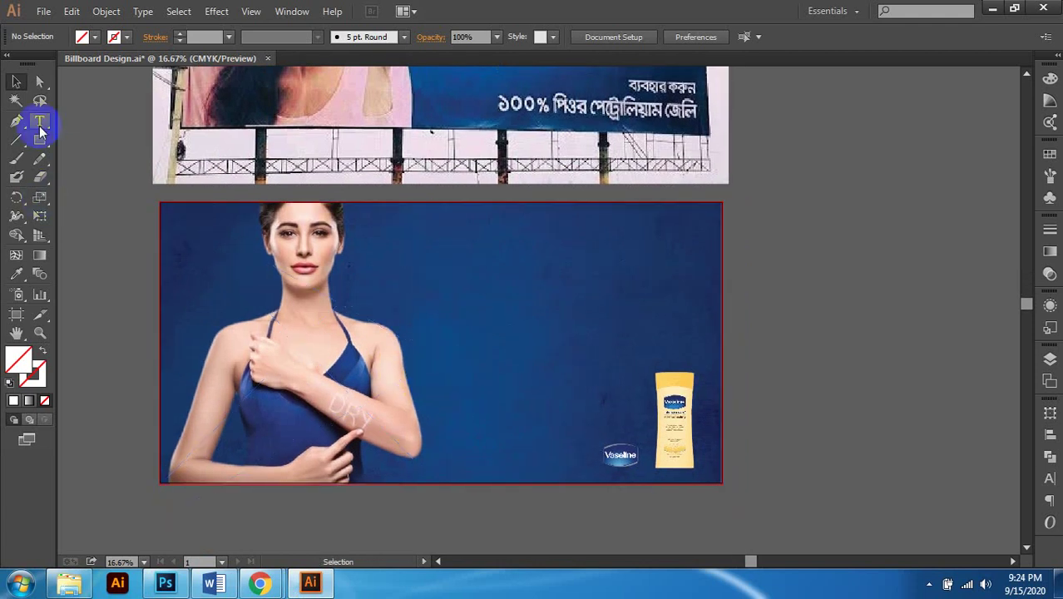
{"action": "left_click", "coordinate": [40, 123]}
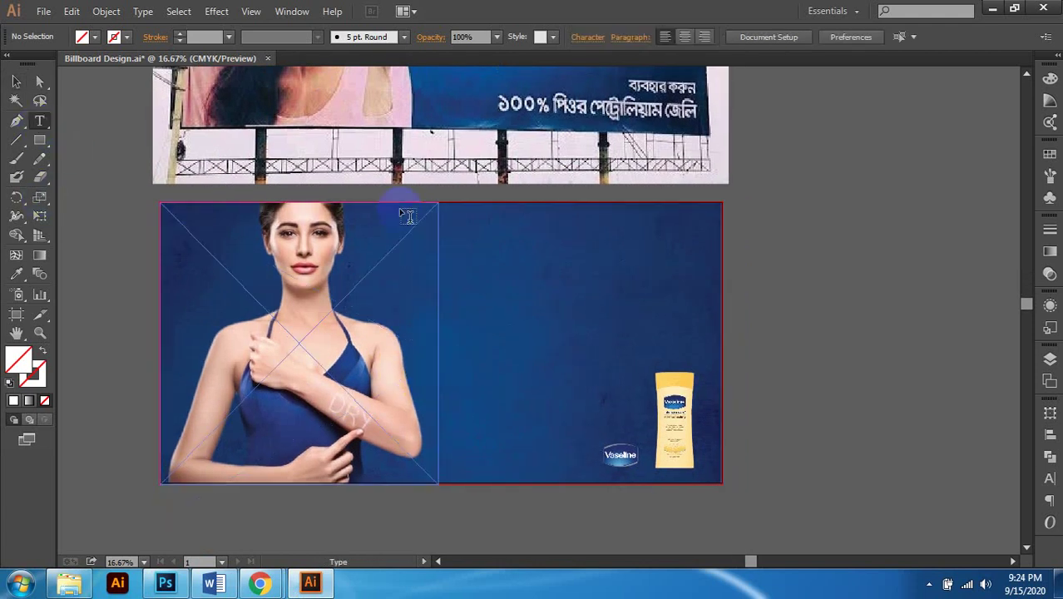
{"action": "left_click", "coordinate": [515, 254]}
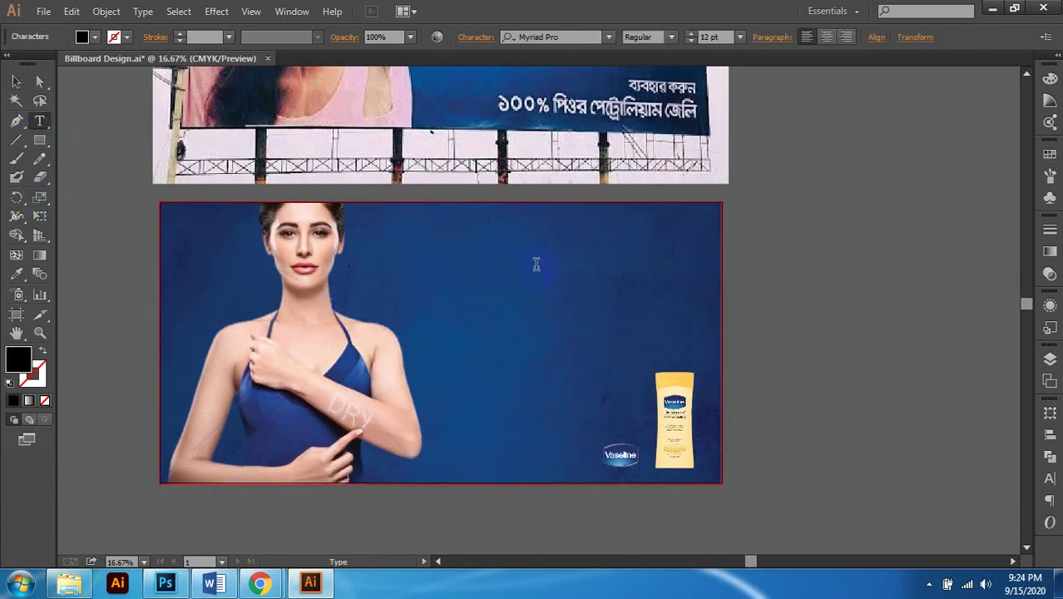
{"action": "key", "text": "ctrl"}
{"action": "left_click", "coordinate": [542, 273], "text": "ctrl"}
Step: Set the headline's font size to 200 pt and move it left to fit between the model and the billboard's right edge
{"action": "left_click", "coordinate": [16, 81]}
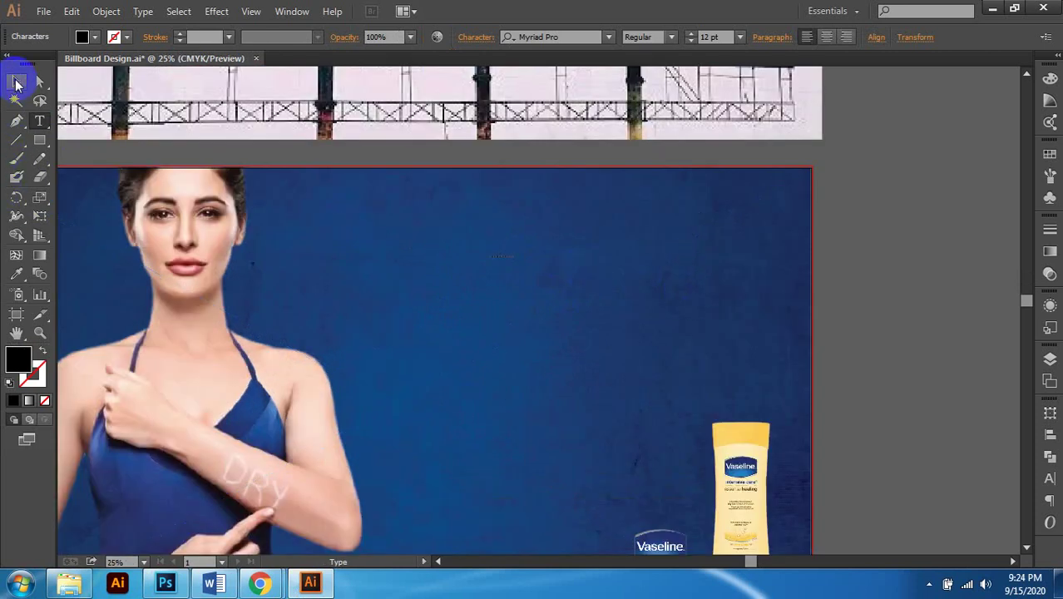
{"action": "left_click", "coordinate": [536, 264], "text": "ctrl+alt"}
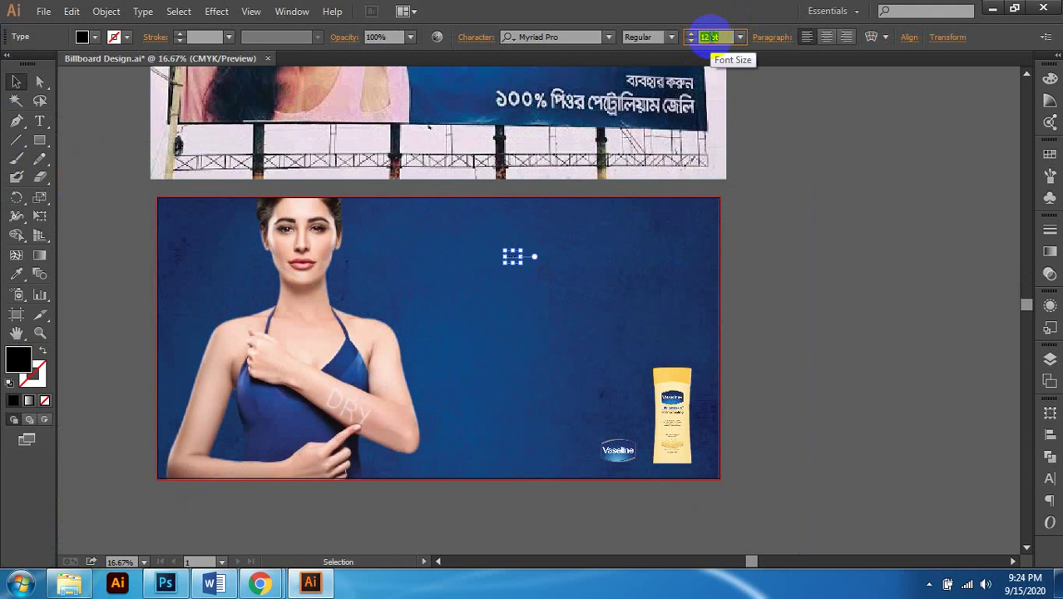
{"action": "key", "text": "Return"}
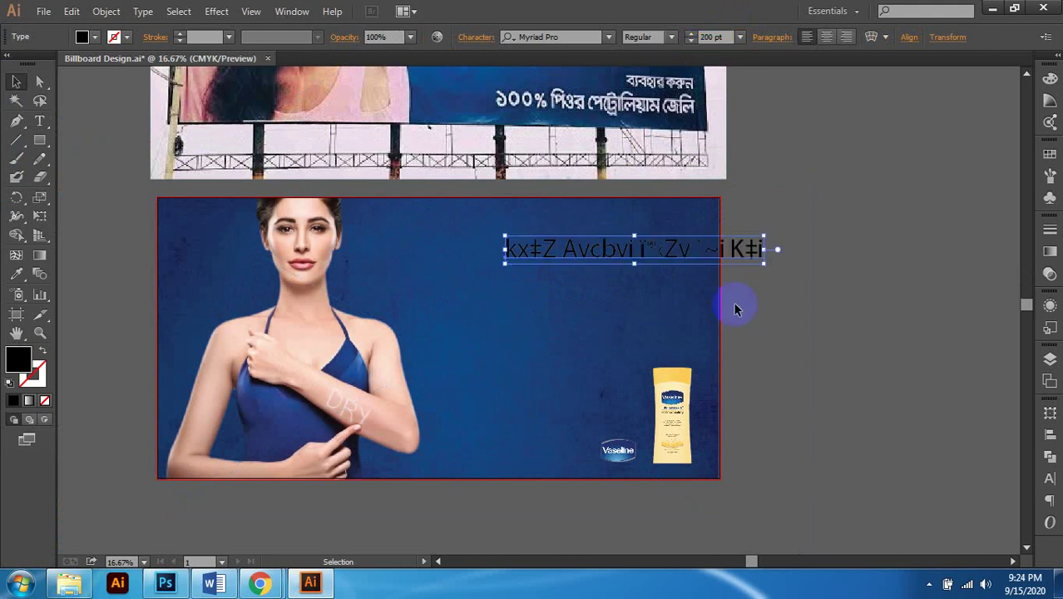
{"action": "left_click", "coordinate": [659, 245], "text": "ctrl"}
{"action": "left_click_drag", "start_coordinate": [594, 260], "coordinate": [422, 259]}
Step: Change the pasted headline's font to SutonnyMJ Bold
{"action": "scroll", "coordinate": [470, 260], "scroll_direction": "left", "scroll_amount": 1}
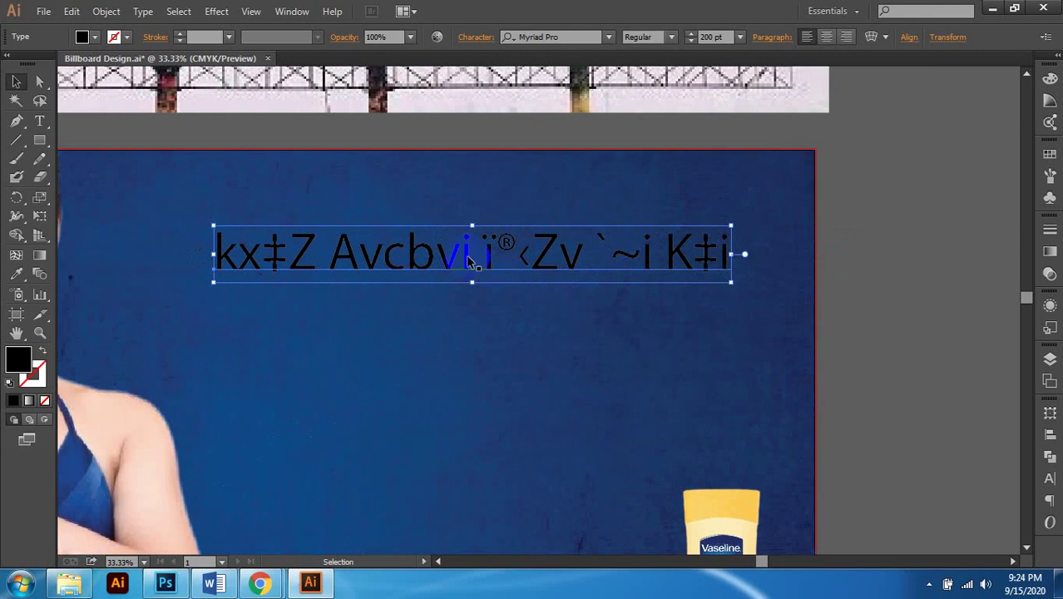
{"action": "scroll", "coordinate": [453, 237], "scroll_direction": "left", "scroll_amount": 1}
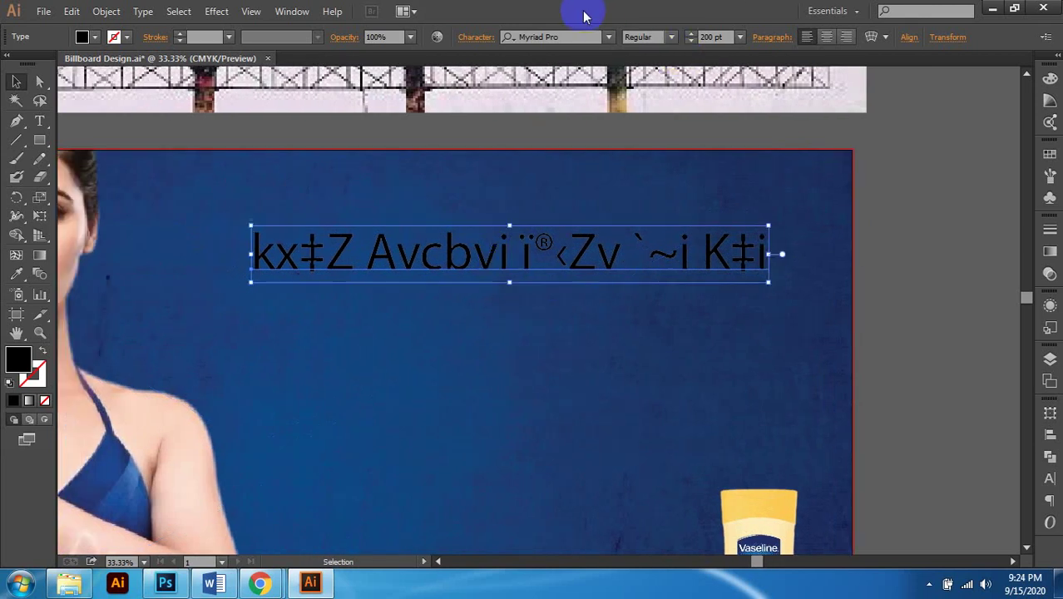
{"action": "left_click", "coordinate": [536, 35]}
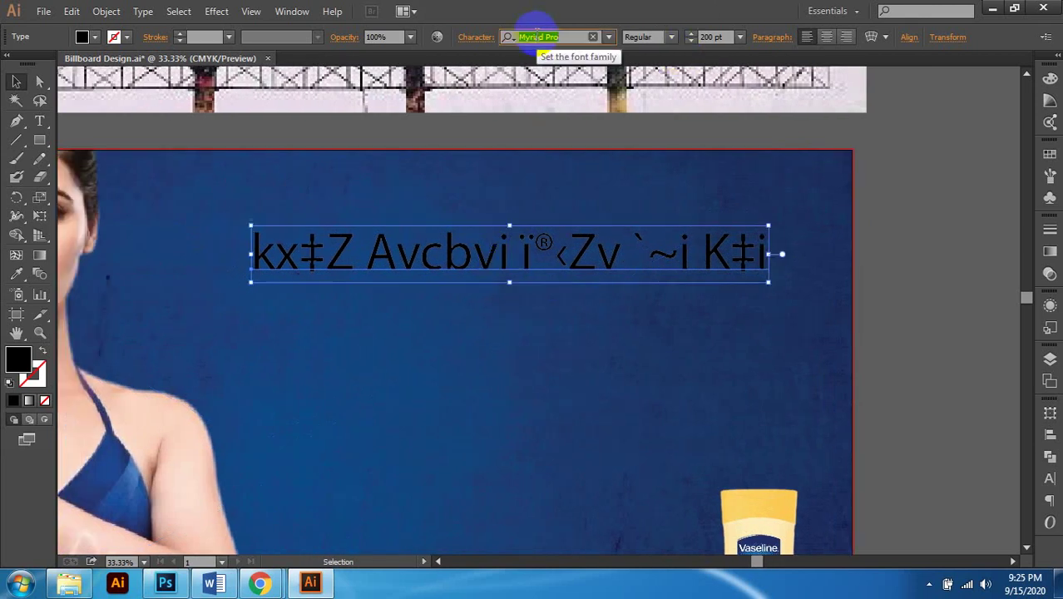
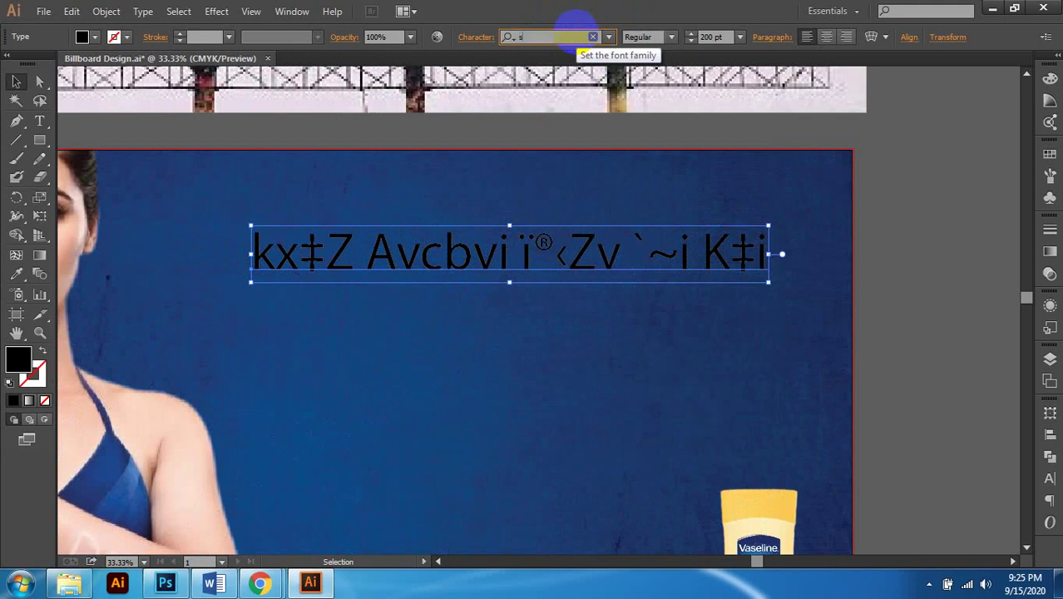
{"action": "type", "text": "u"}
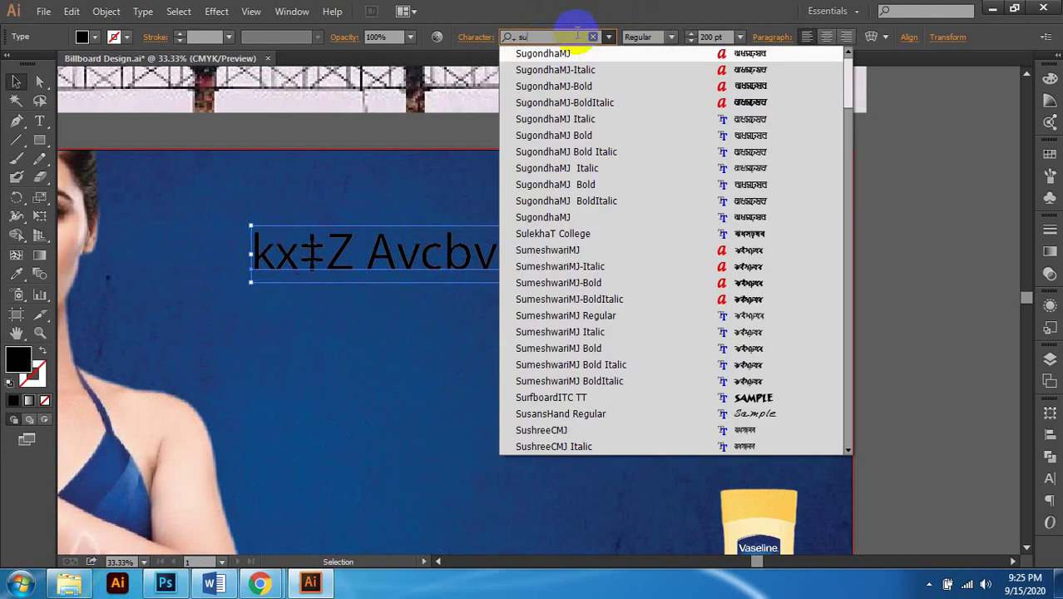
{"action": "type", "text": "tonnymj"}
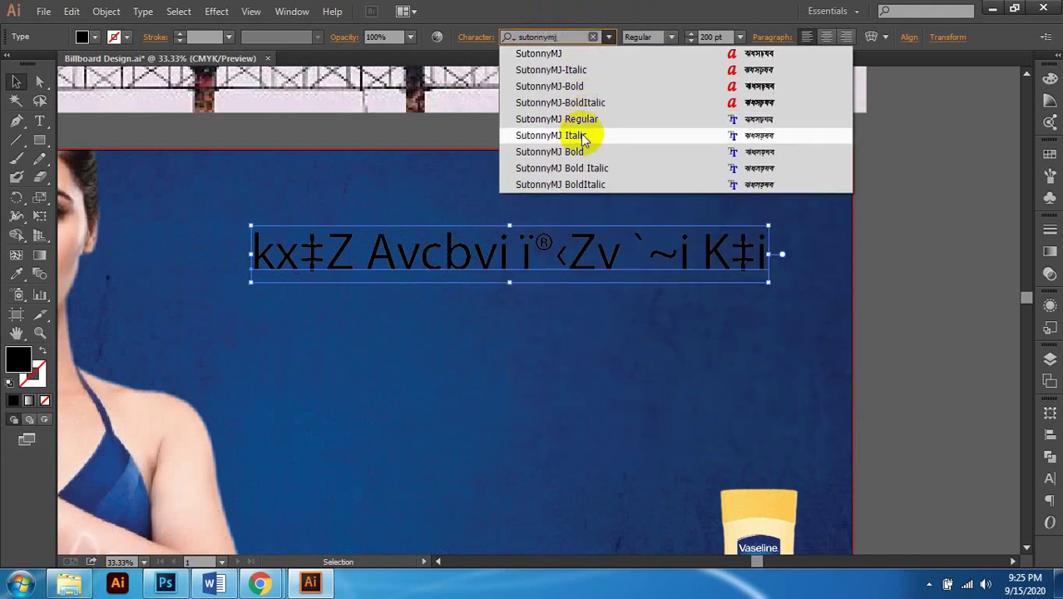
{"action": "left_click", "coordinate": [586, 153]}
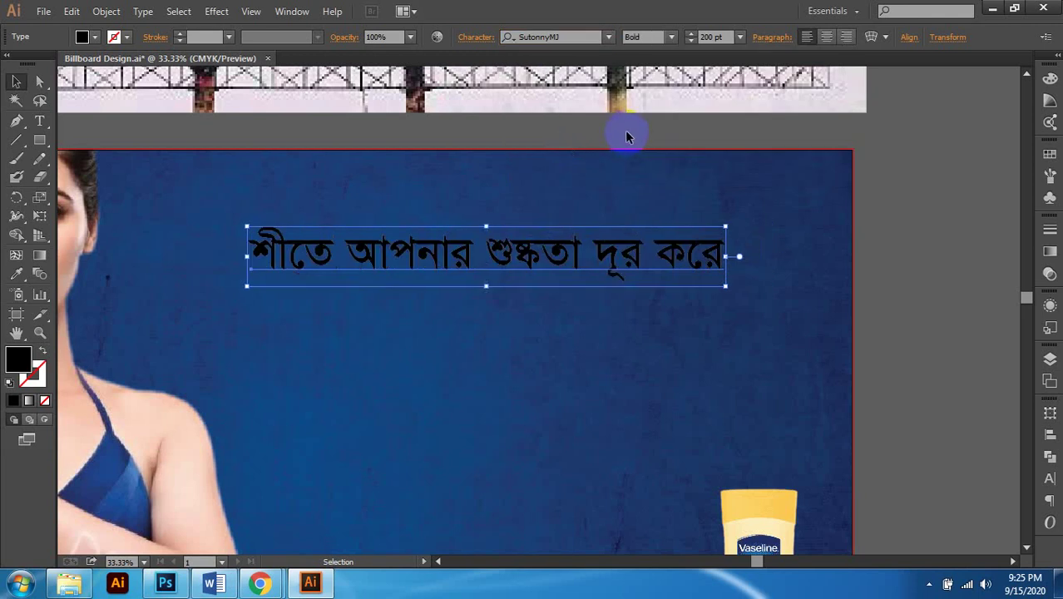
Step: Fill the headline text with white and deselect it
{"action": "key", "text": "ctrl+minus"}
{"action": "scroll", "coordinate": [607, 274], "scroll_direction": "down", "scroll_amount": 1}
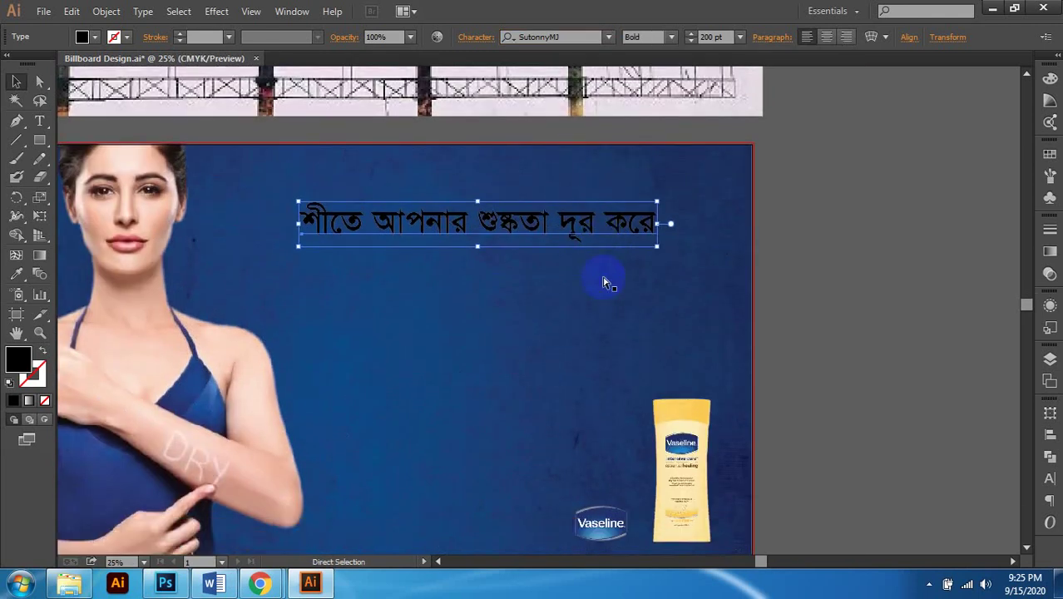
{"action": "double_click", "coordinate": [608, 240]}
{"action": "key", "text": "Escape"}
{"action": "left_click", "coordinate": [1047, 81]}
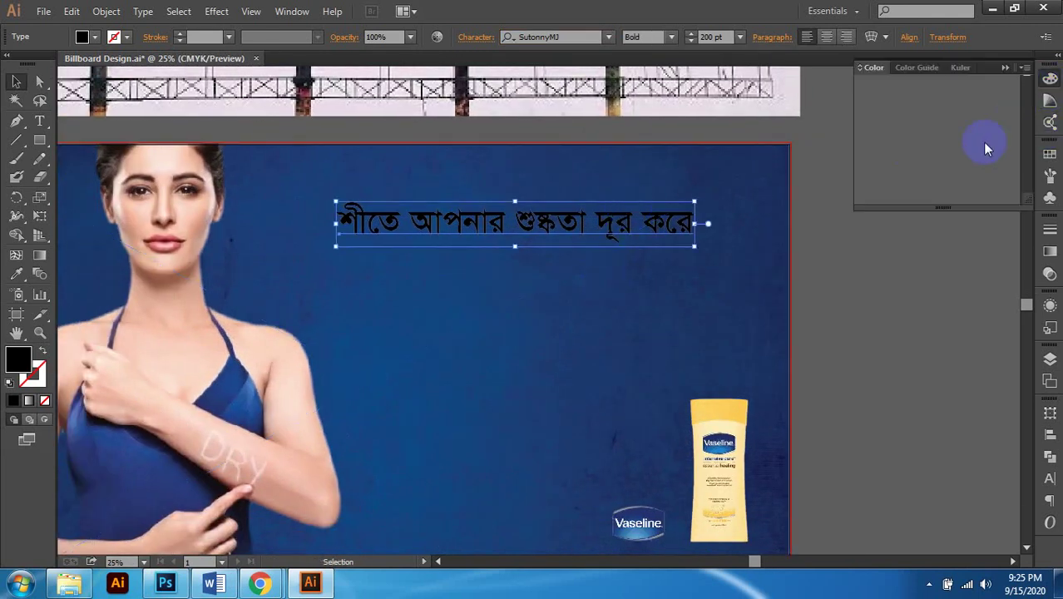
{"action": "left_click", "coordinate": [883, 169]}
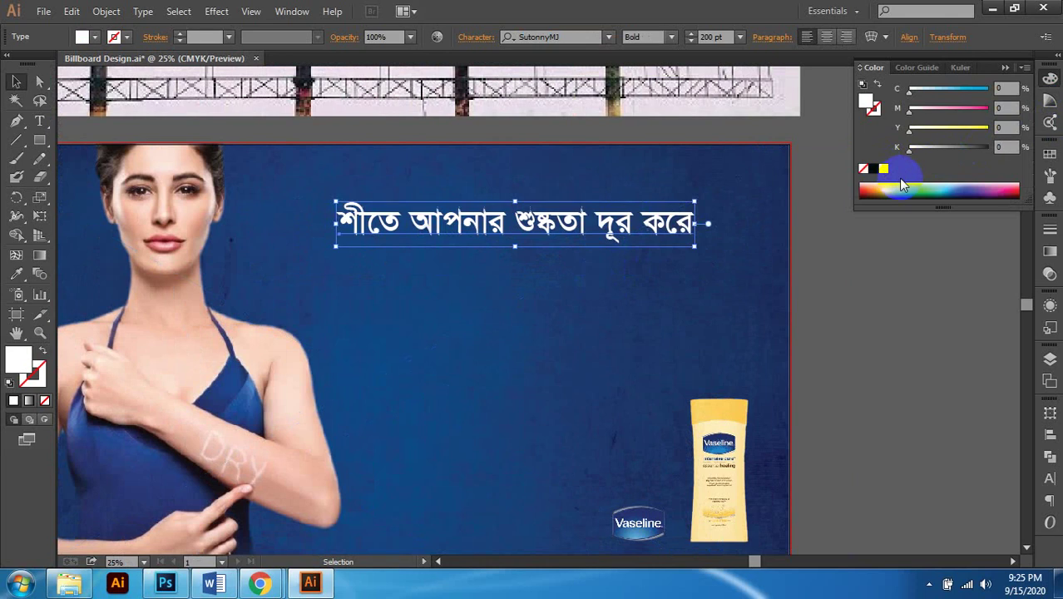
{"action": "left_click", "coordinate": [838, 282]}
Step: Compare the white headline's lettering and placement with the reference billboard's headline and tagline
{"action": "key", "text": "ctrl+minus"}
{"action": "scroll", "coordinate": [536, 291], "scroll_direction": "up", "scroll_amount": 3}
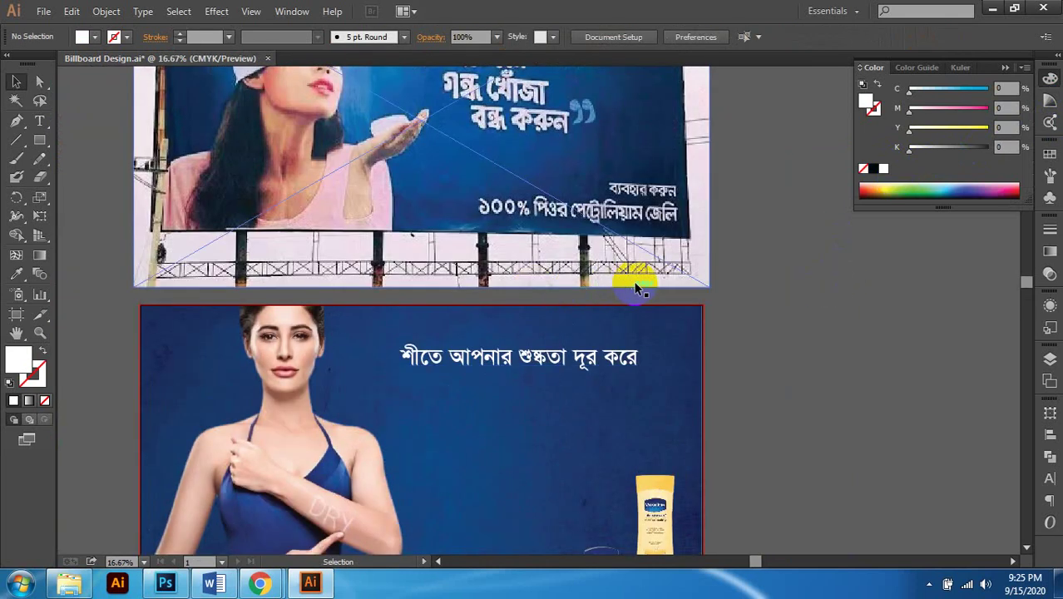
{"action": "scroll", "coordinate": [582, 216], "scroll_direction": "up", "scroll_amount": 1}
{"action": "scroll", "coordinate": [534, 155], "scroll_direction": "up", "scroll_amount": 1}
{"action": "scroll", "coordinate": [613, 344], "scroll_direction": "right", "scroll_amount": 1}
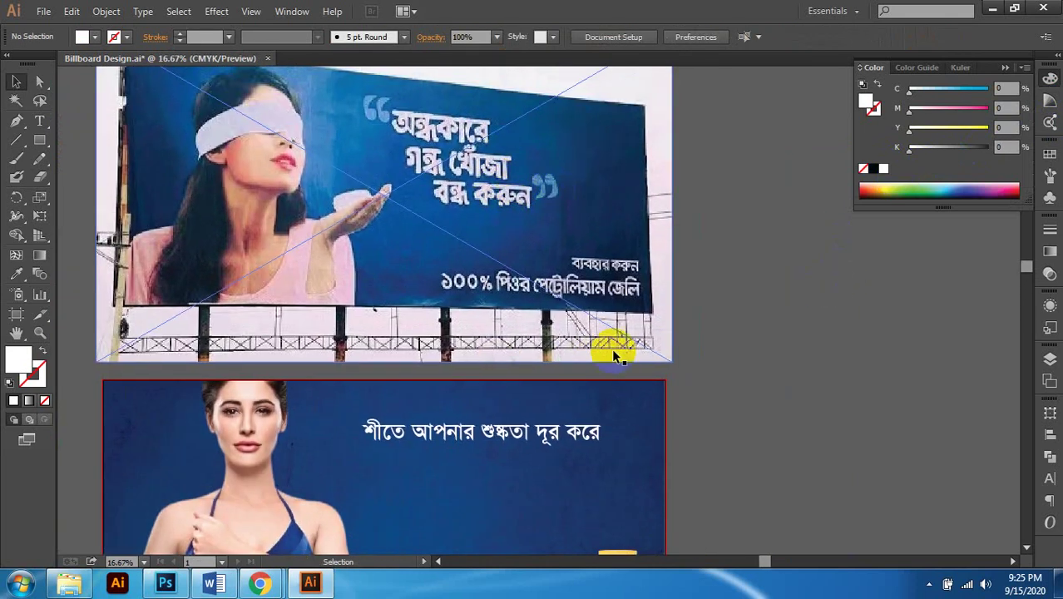
{"action": "left_click", "coordinate": [482, 445]}
{"action": "scroll", "coordinate": [668, 392], "scroll_direction": "right", "scroll_amount": 2}
{"action": "scroll", "coordinate": [659, 399], "scroll_direction": "left", "scroll_amount": 1}
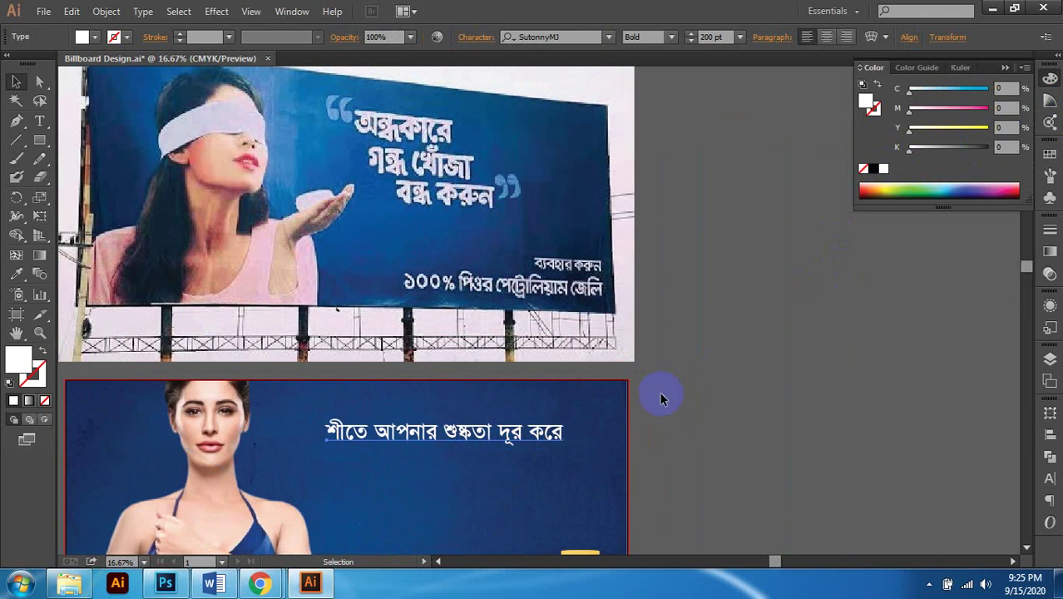
{"action": "scroll", "coordinate": [387, 454], "scroll_direction": "up", "scroll_amount": 1}
Step: Bring up the Bijoy keyboard toolbar from the system tray while editing the headline text
{"action": "key", "text": "t"}
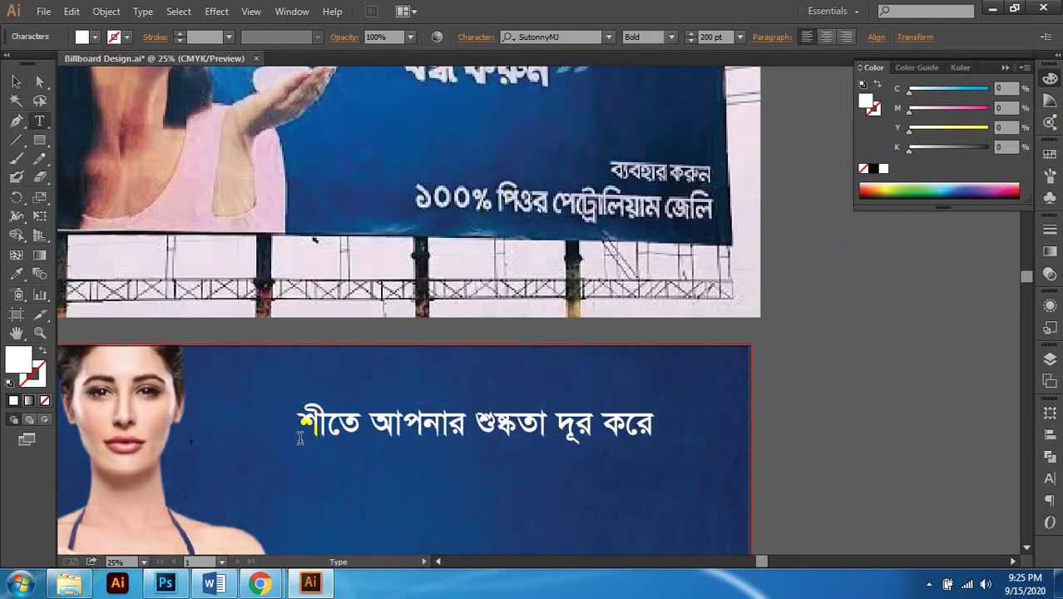
{"action": "left_click", "coordinate": [929, 583]}
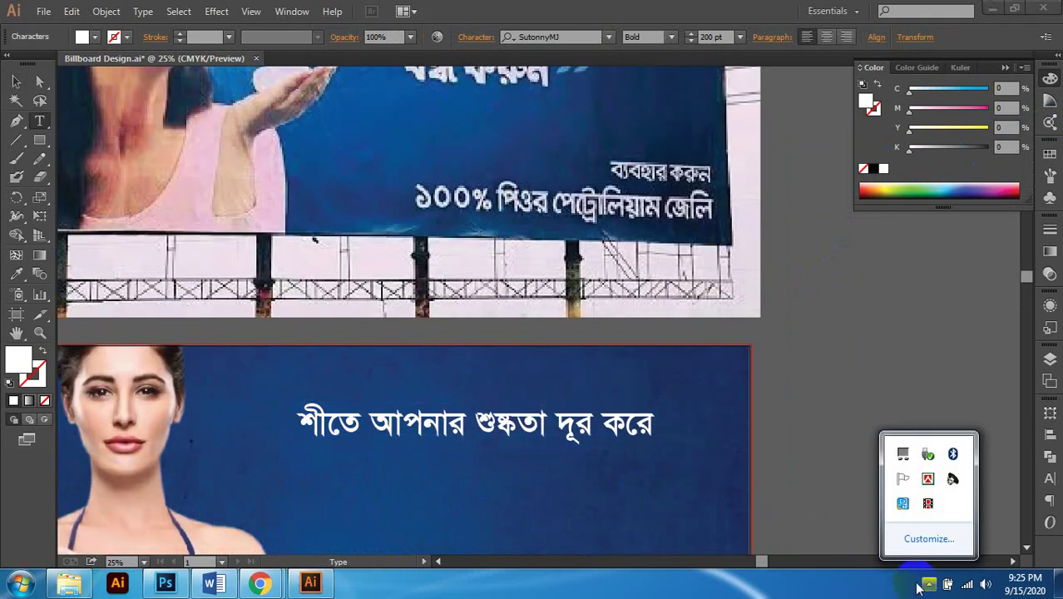
{"action": "left_click", "coordinate": [929, 479]}
{"action": "left_click", "coordinate": [847, 442]}
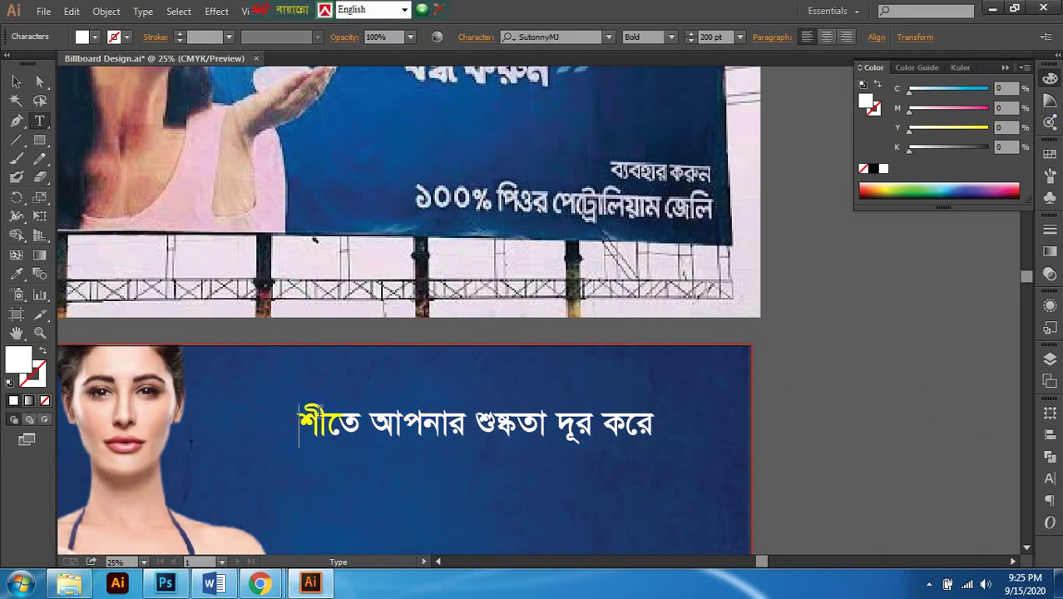
{"action": "scroll", "coordinate": [316, 416], "scroll_direction": "left", "scroll_amount": 1}
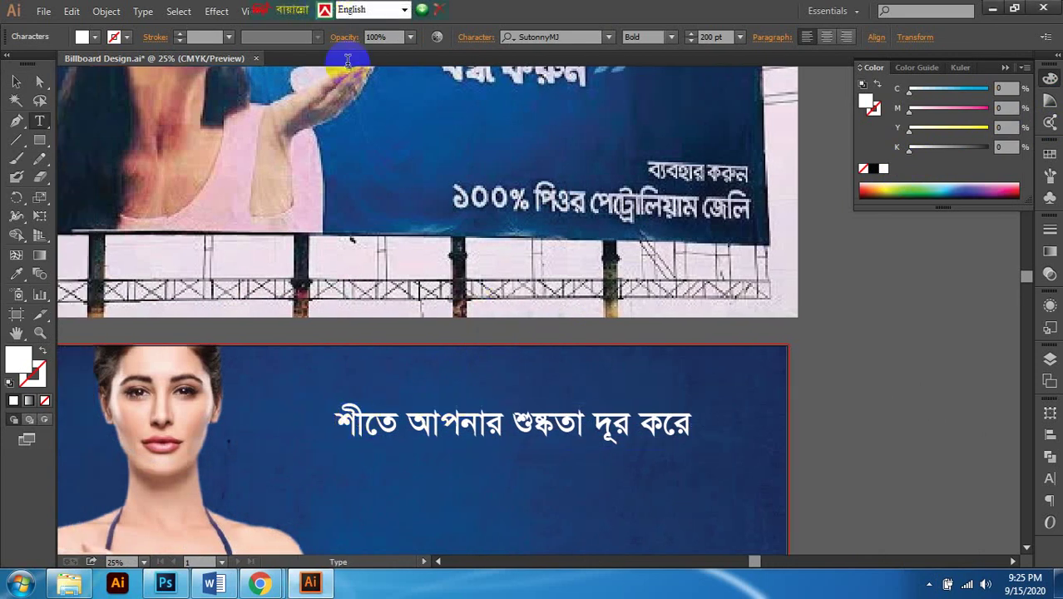
{"action": "left_click_drag", "start_coordinate": [336, 418], "coordinate": [718, 422]}
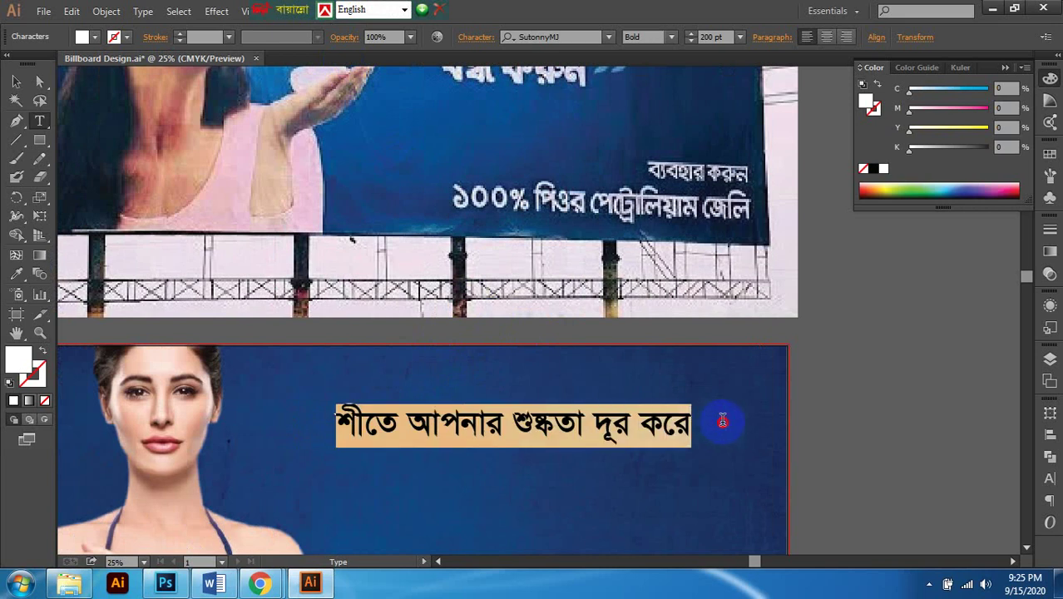
{"action": "left_click", "coordinate": [353, 421]}
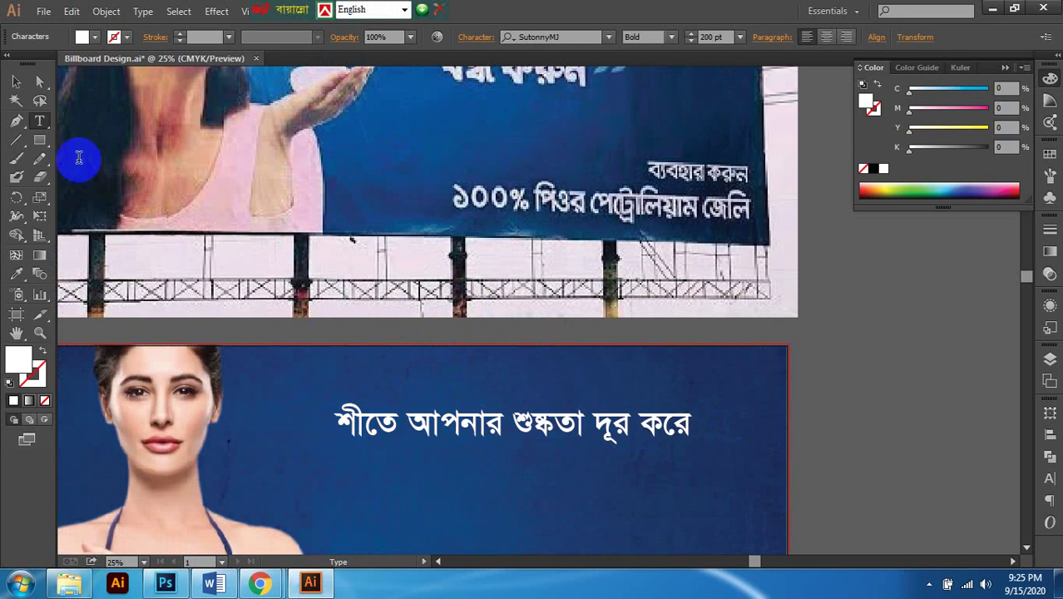
Step: Switch the keyboard layout to Bijoy Classic and write শীতে আপনার as new point text beside the billboard
{"action": "left_click", "coordinate": [38, 121]}
{"action": "left_click", "coordinate": [853, 369]}
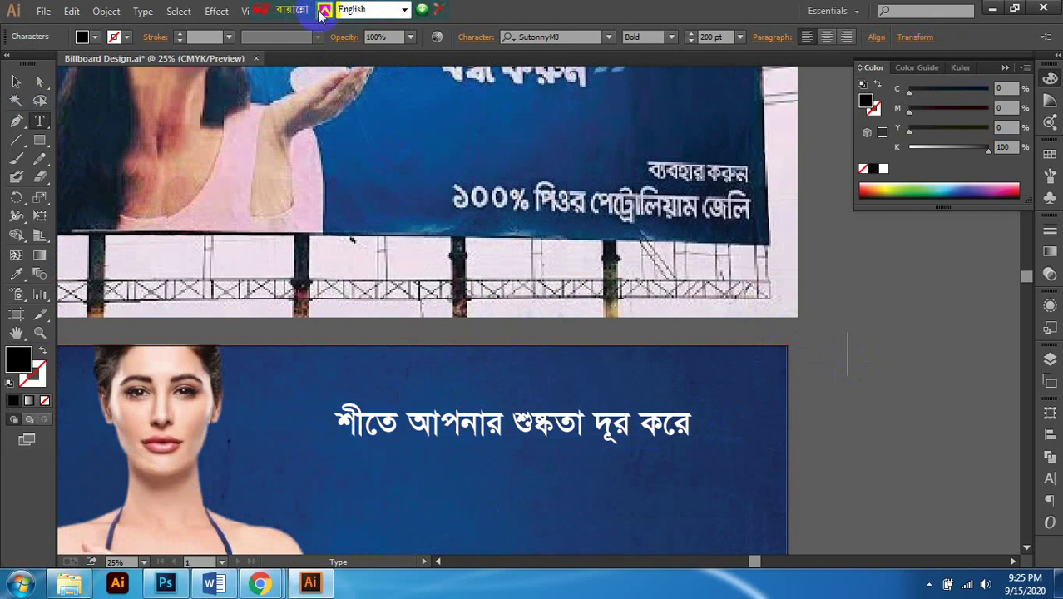
{"action": "left_click", "coordinate": [889, 362]}
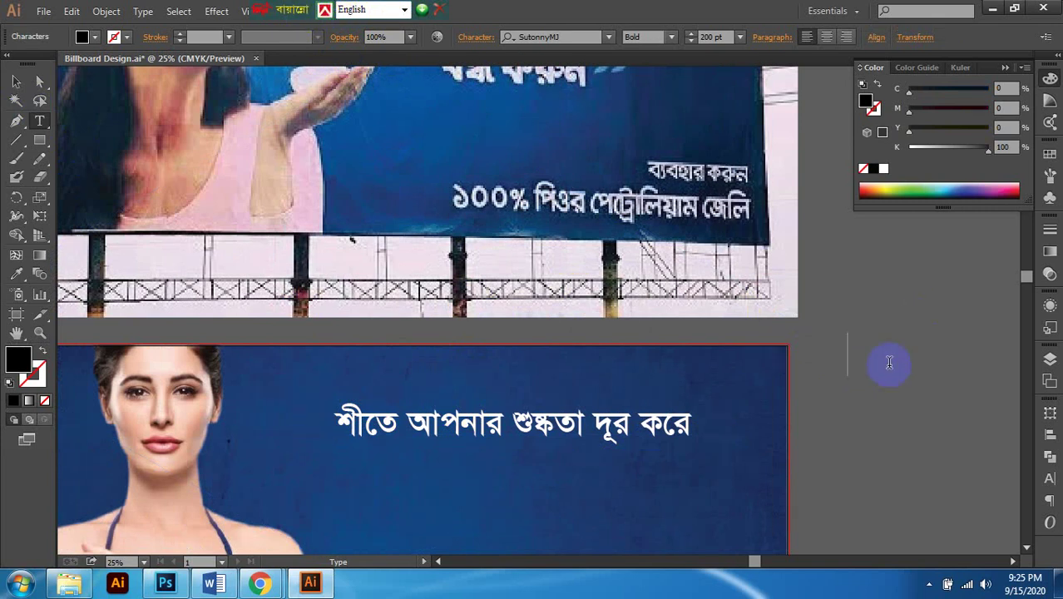
{"action": "key", "text": "F12"}
{"action": "left_click", "coordinate": [828, 378]}
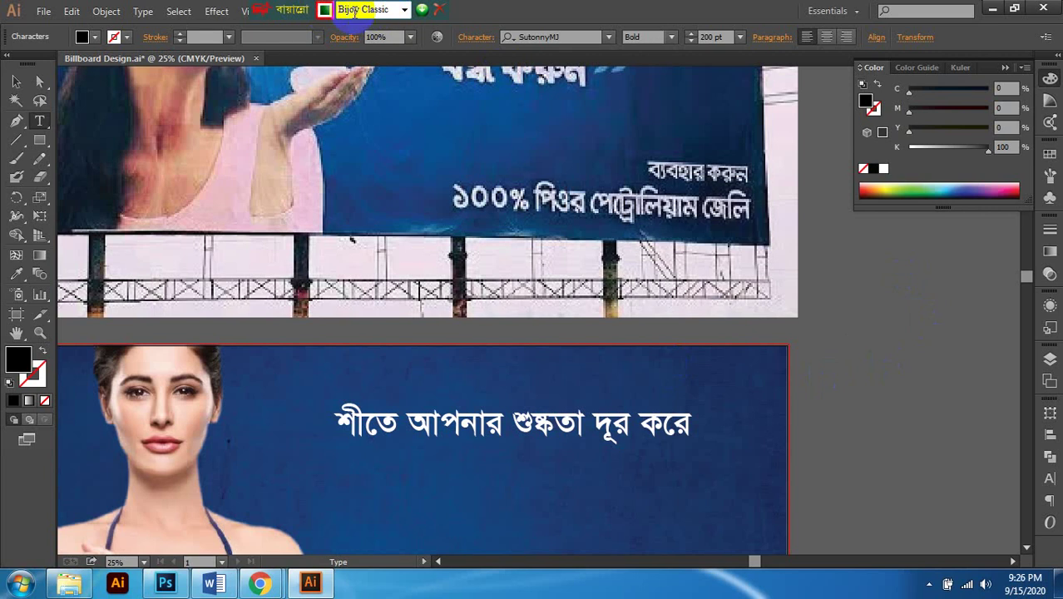
{"action": "left_click", "coordinate": [326, 10]}
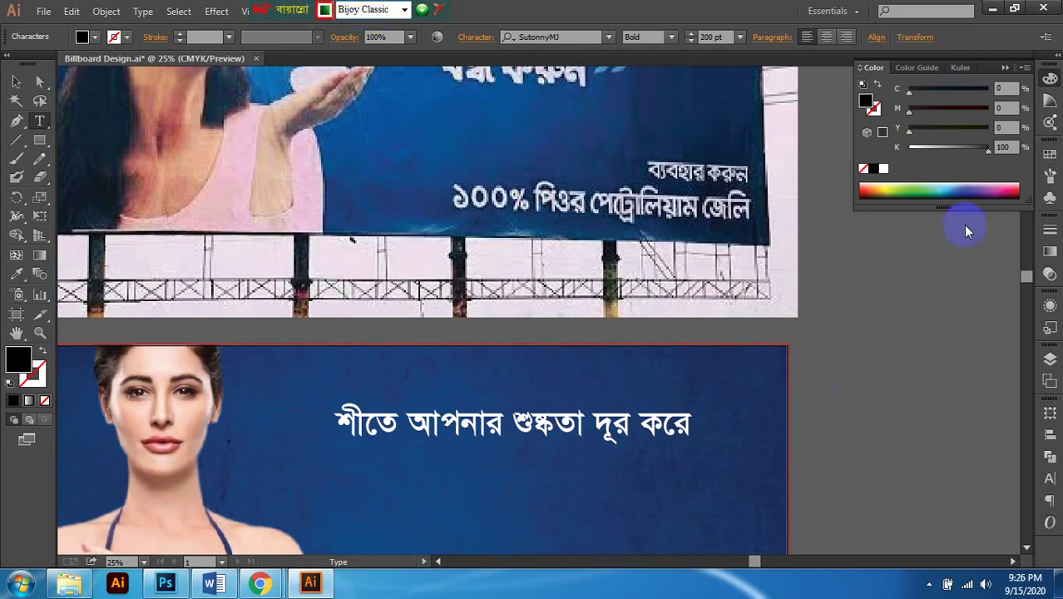
{"action": "scroll", "coordinate": [818, 357], "scroll_direction": "right", "scroll_amount": 1}
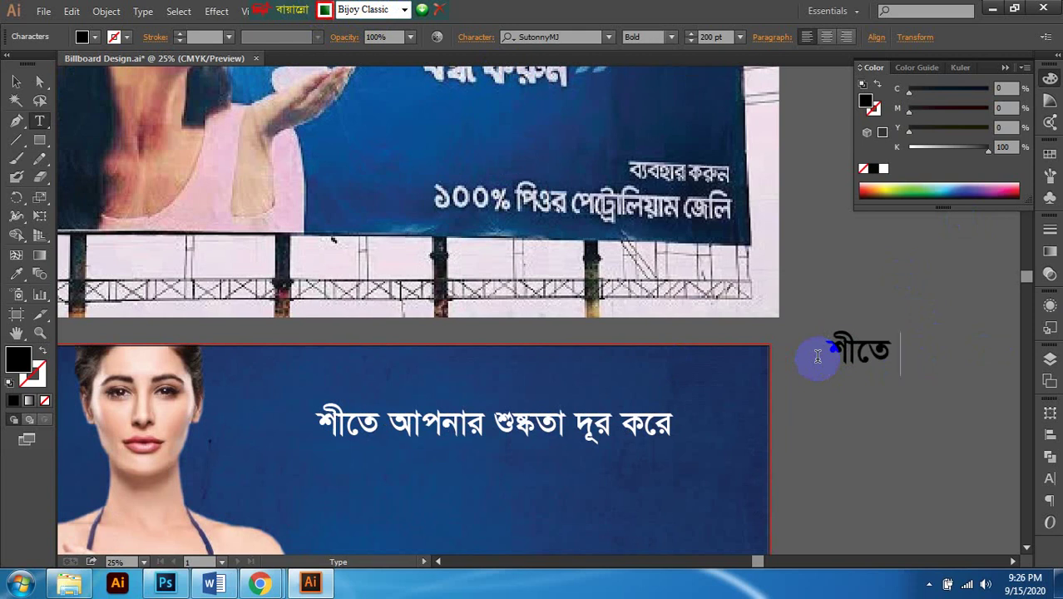
{"action": "type", "text": "আপনার"}
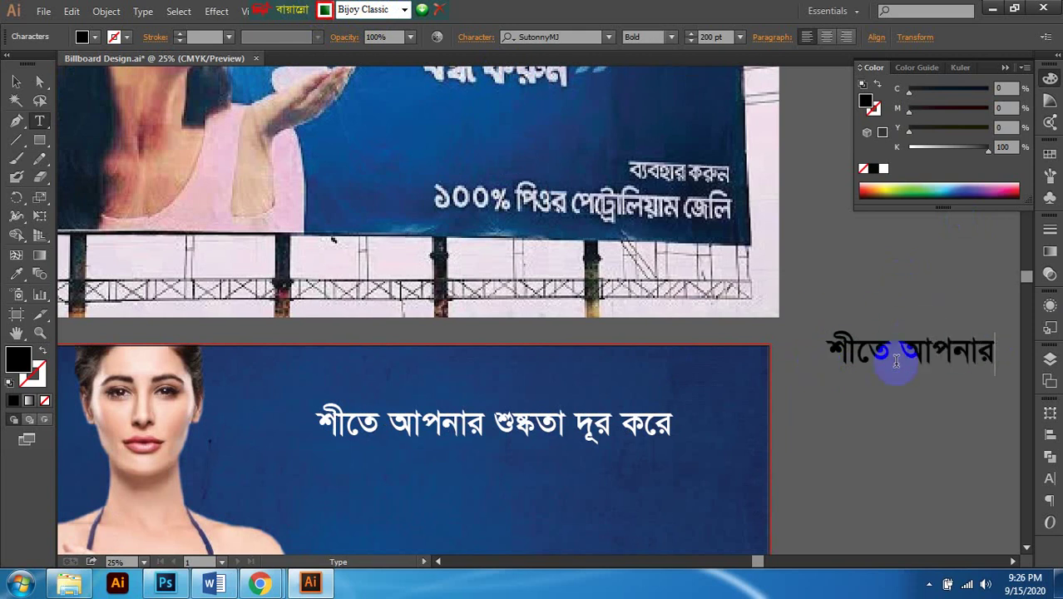
Step: Switch the keyboard layout back to English and write My Name in Myriad Pro Regular above the Bengali sample text
{"action": "left_click", "coordinate": [39, 119]}
{"action": "left_click", "coordinate": [837, 263]}
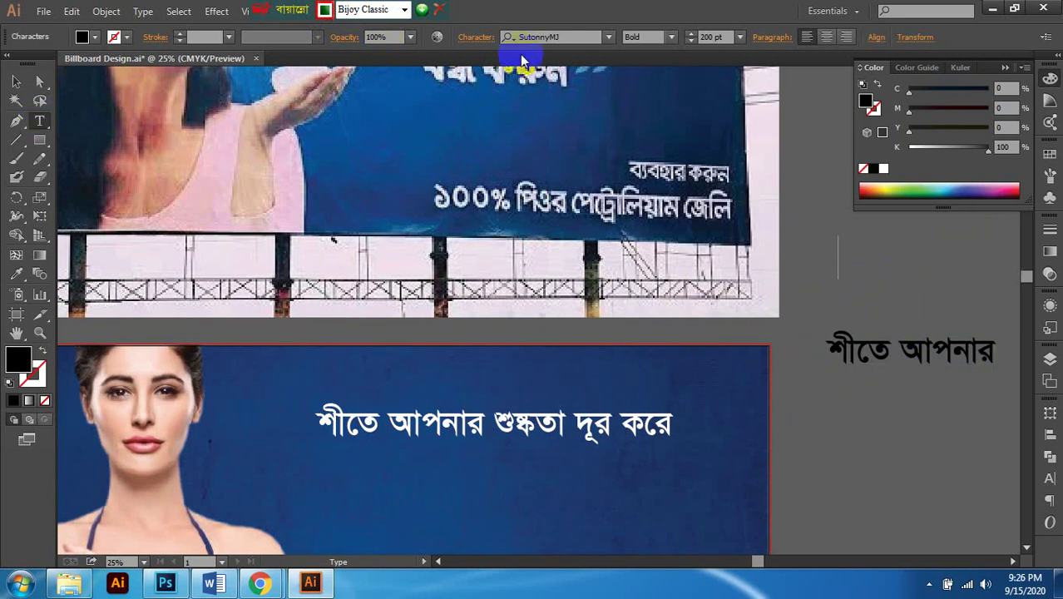
{"action": "key", "text": "ctrl+alt+b"}
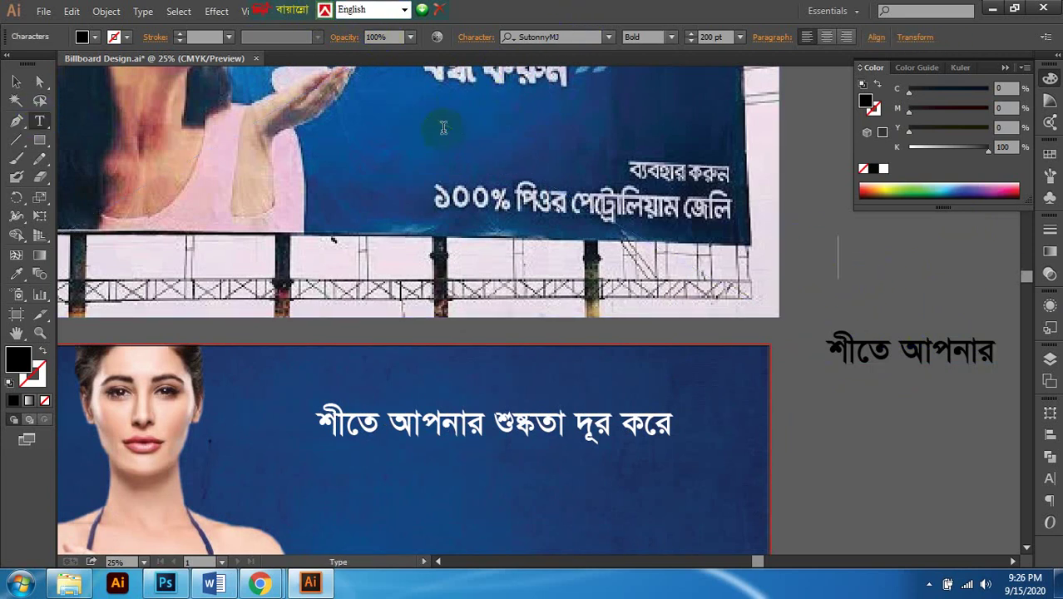
{"action": "left_click", "coordinate": [563, 37]}
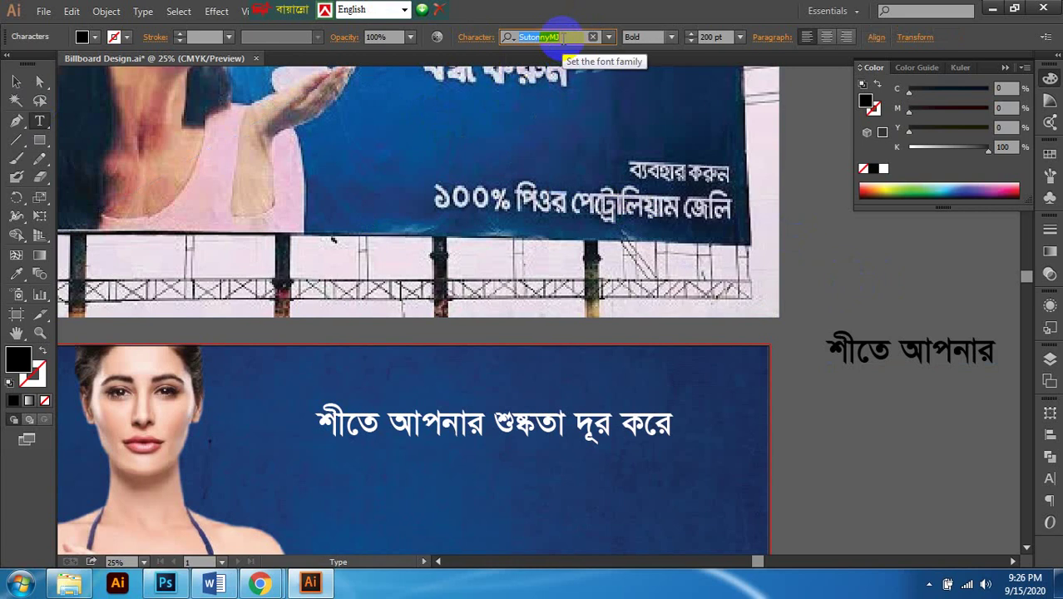
{"action": "type", "text": "m"}
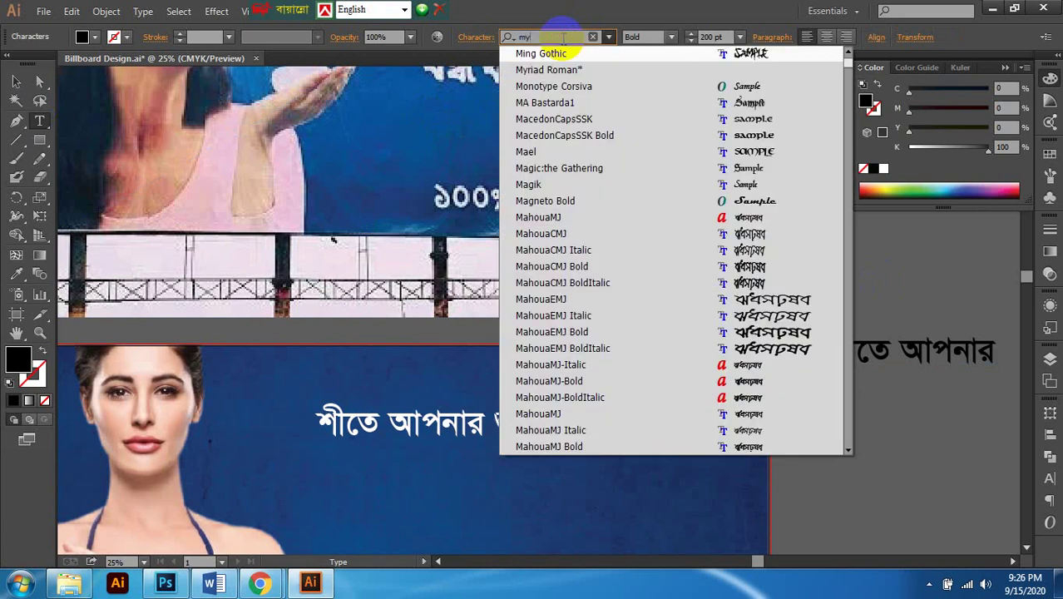
{"action": "type", "text": "y"}
{"action": "left_click", "coordinate": [558, 134]}
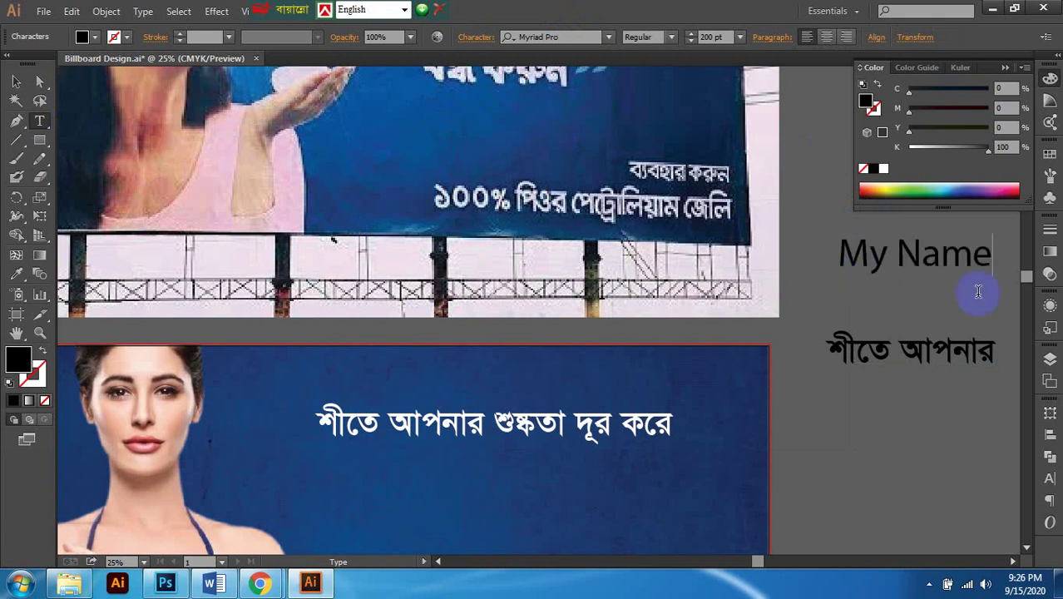
Step: Delete the My Name and শীতে আপনার sample texts beside the billboard
{"action": "left_click", "coordinate": [16, 82]}
{"action": "key", "text": "Delete"}
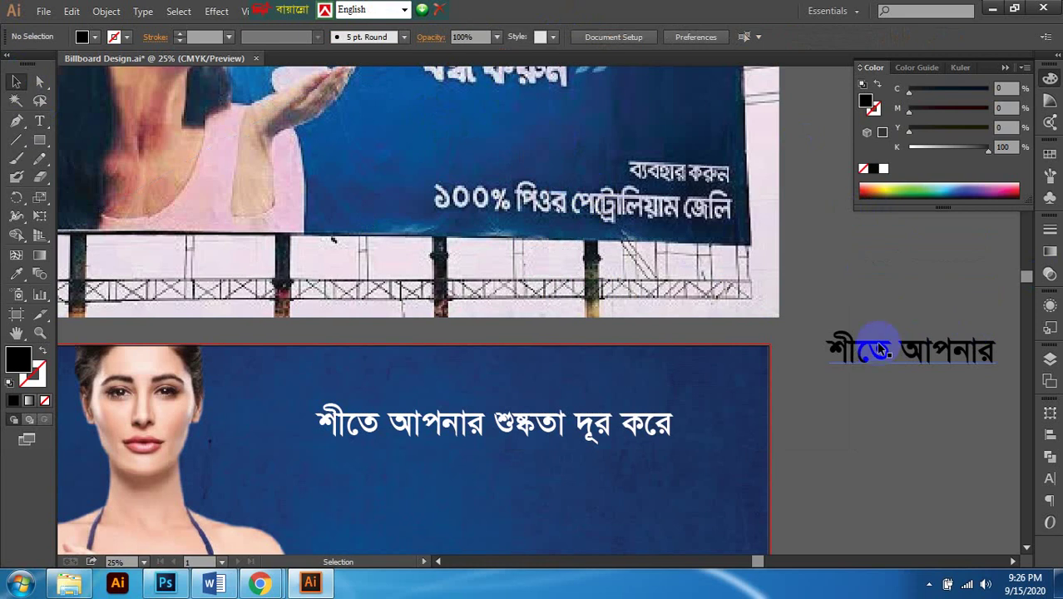
{"action": "scroll", "coordinate": [856, 349], "scroll_direction": "down", "scroll_amount": 1}
{"action": "scroll", "coordinate": [856, 349], "scroll_direction": "right", "scroll_amount": 1}
{"action": "scroll", "coordinate": [841, 349], "scroll_direction": "up", "scroll_amount": 2}
{"action": "scroll", "coordinate": [841, 349], "scroll_direction": "down", "scroll_amount": 1}
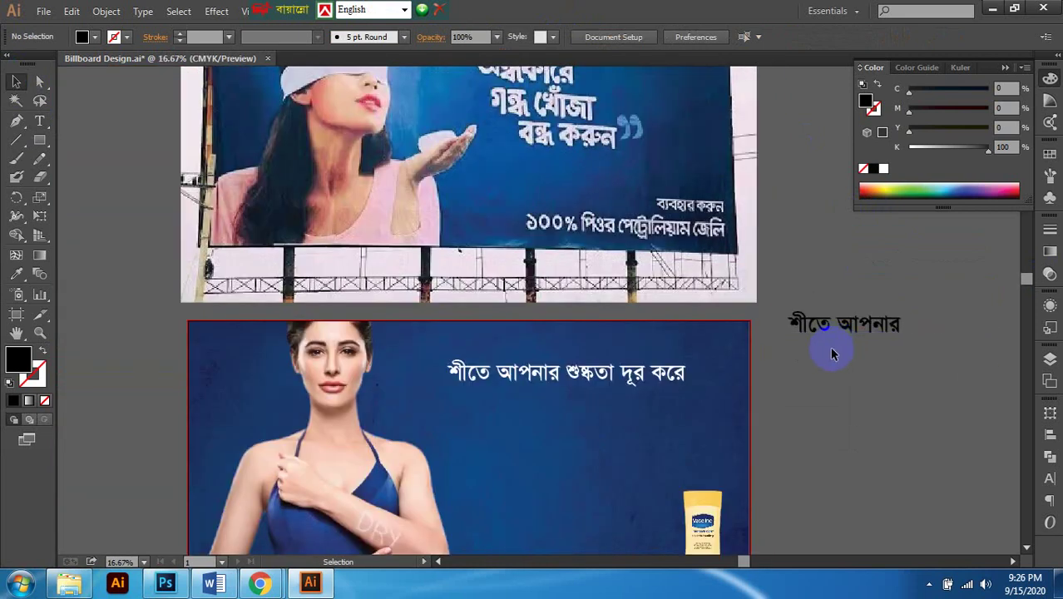
{"action": "left_click", "coordinate": [821, 333]}
{"action": "scroll", "coordinate": [819, 333], "scroll_direction": "up", "scroll_amount": 1}
{"action": "scroll", "coordinate": [819, 334], "scroll_direction": "right", "scroll_amount": 1}
{"action": "key", "text": "Delete"}
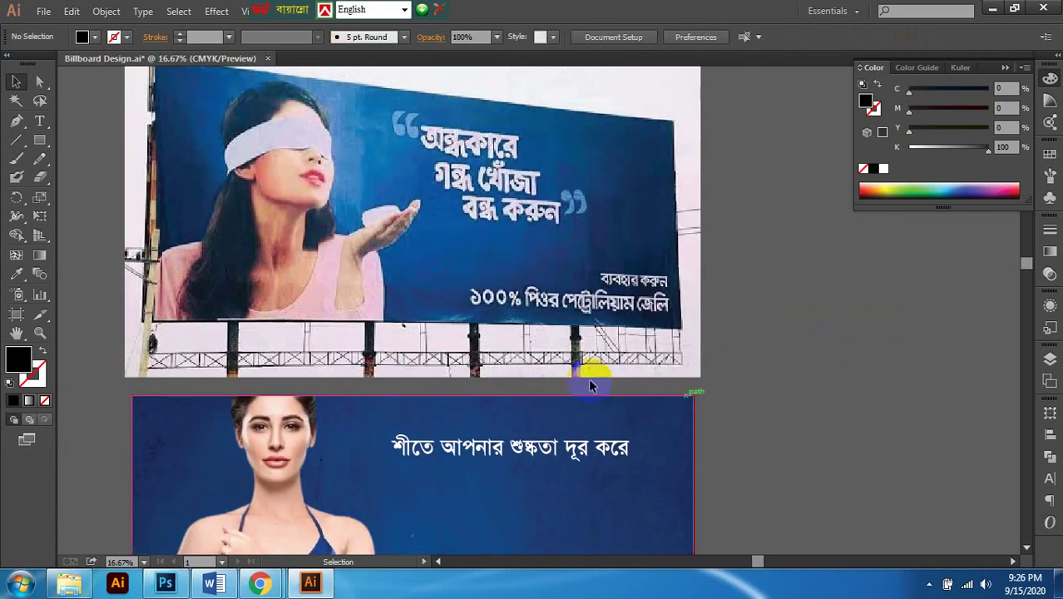
Step: Try a series of fonts on the headline শীতে আপনার শুষ্কতা দূর করে, ending with TeeshtaMJ Bold
{"action": "left_click", "coordinate": [539, 449]}
{"action": "scroll", "coordinate": [794, 137], "scroll_direction": "right", "scroll_amount": 1}
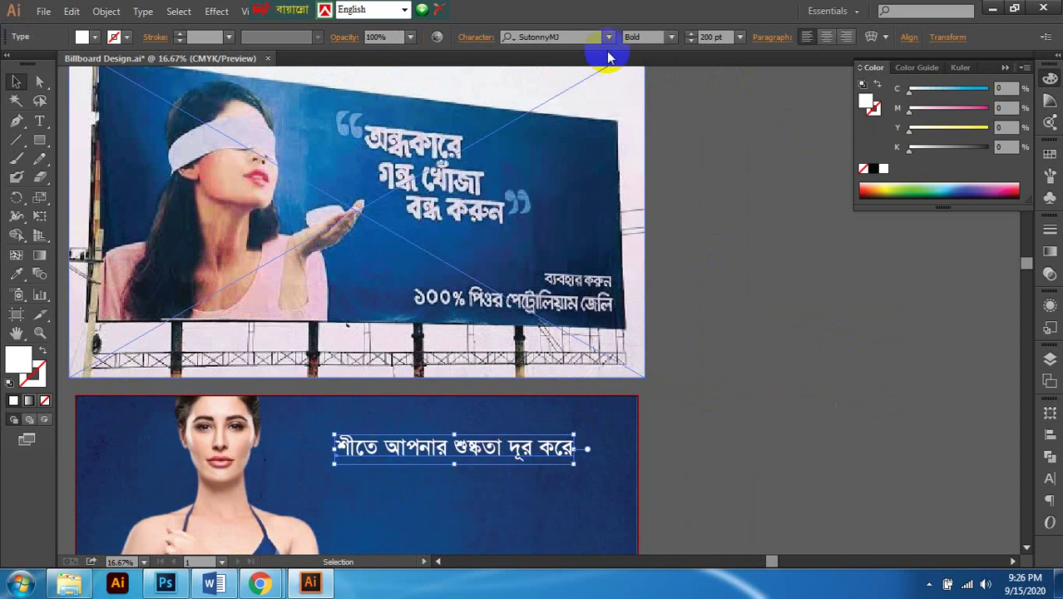
{"action": "left_click", "coordinate": [544, 37]}
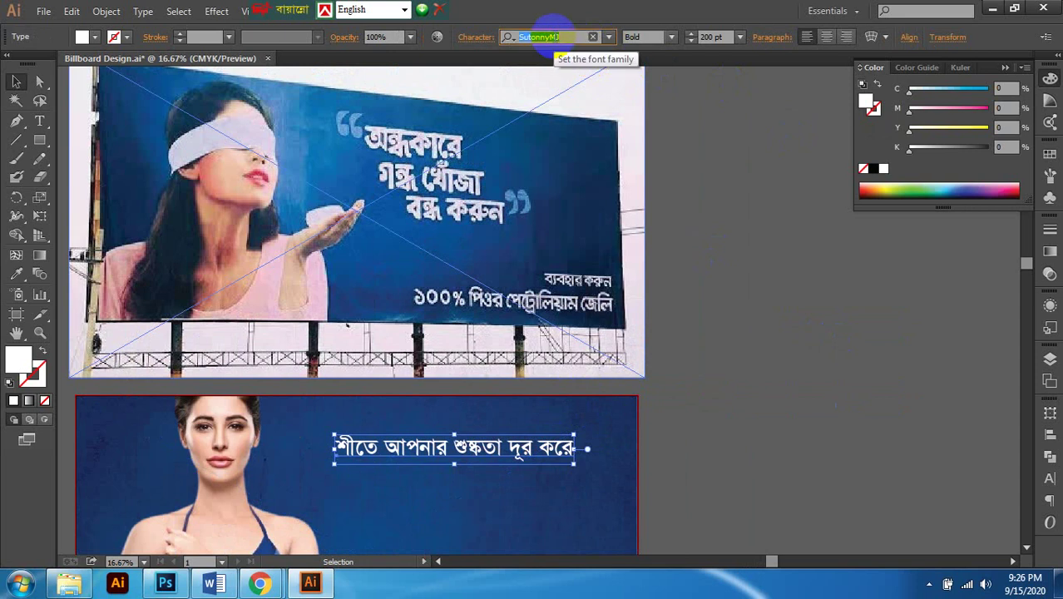
{"action": "left_click", "coordinate": [555, 37]}
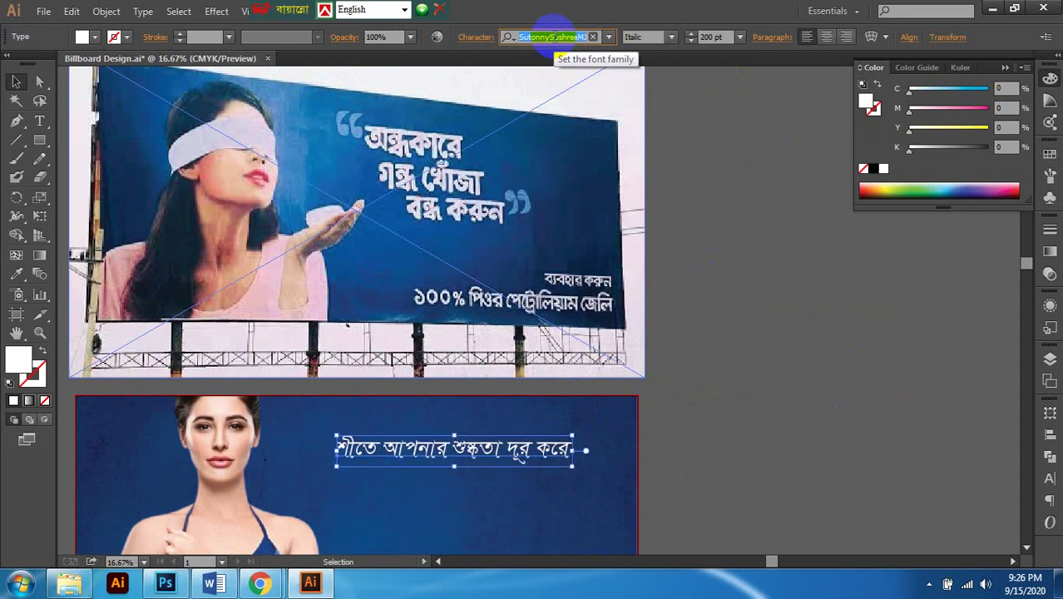
{"action": "key", "text": "BackSpace"}
{"action": "key", "text": "Down"}
{"action": "key", "text": "Down"}
{"action": "key", "text": "Down"}
{"action": "key", "text": "Down"}
{"action": "key", "text": "Down"}
{"action": "key", "text": "Down"}
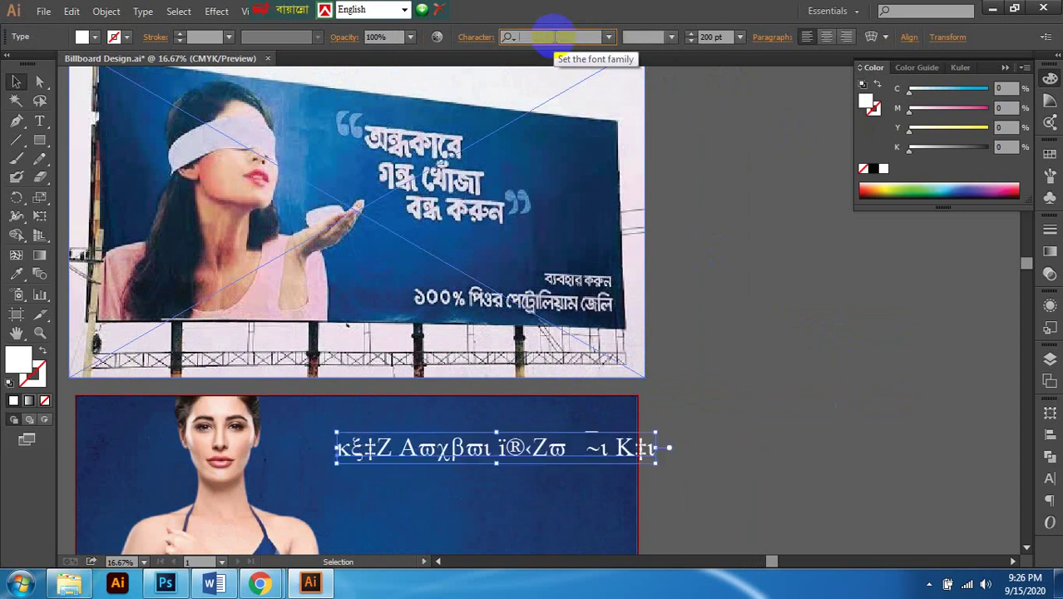
{"action": "key", "text": "Down"}
{"action": "key", "text": "Down"}
{"action": "key", "text": "Down"}
{"action": "key", "text": "Down"}
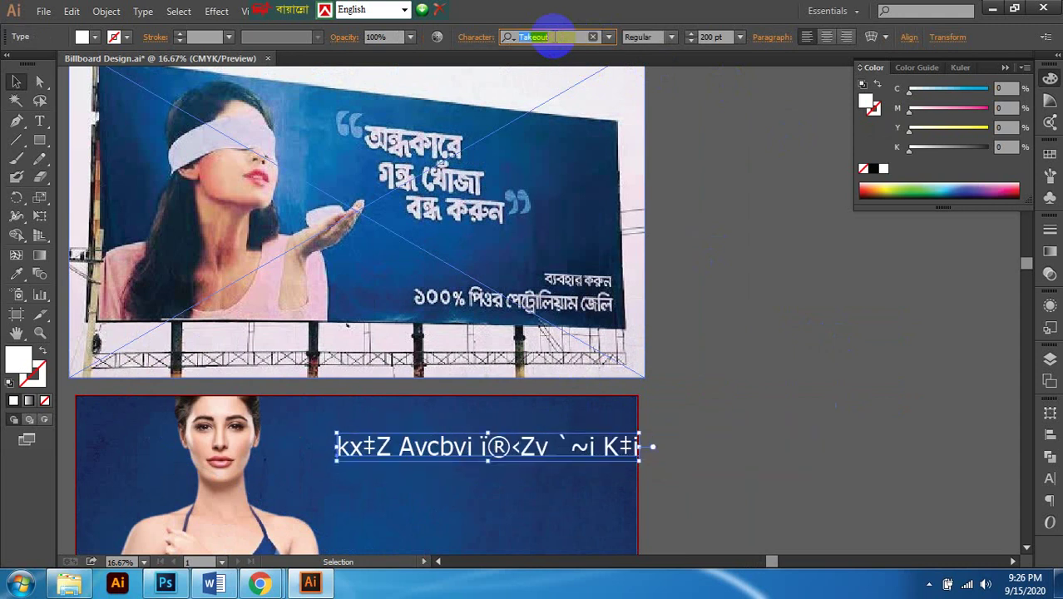
{"action": "key", "text": "Down"}
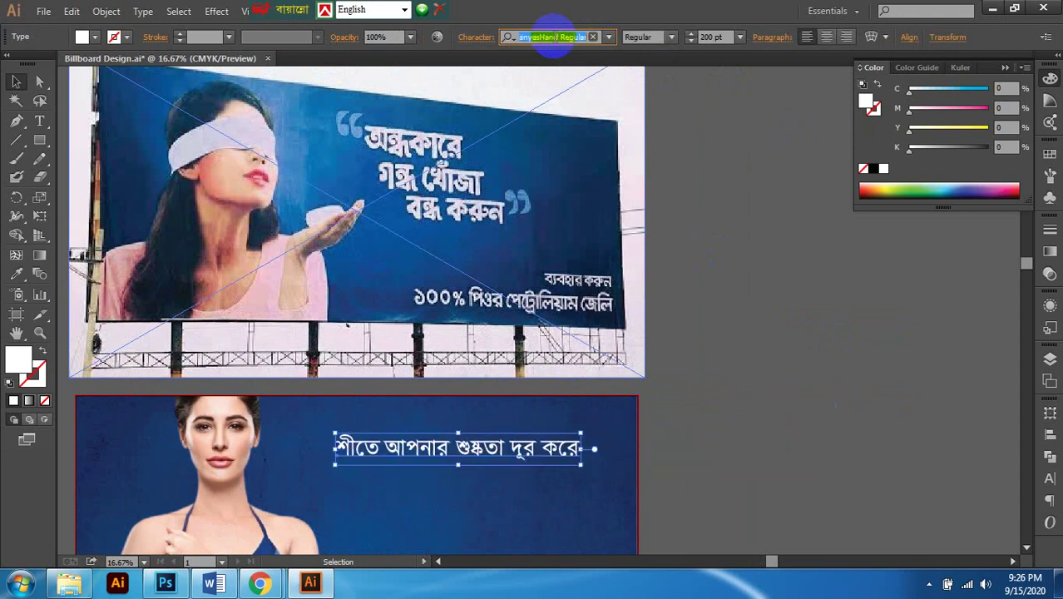
{"action": "key", "text": "Down"}
{"action": "key", "text": "Down"}
{"action": "key", "text": "Down"}
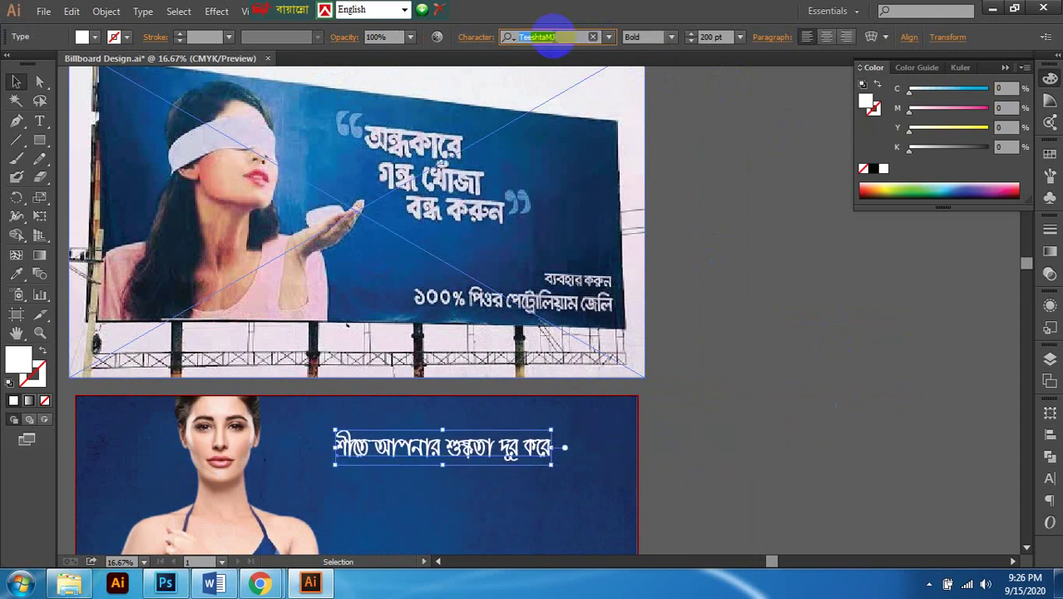
{"action": "key", "text": "Down"}
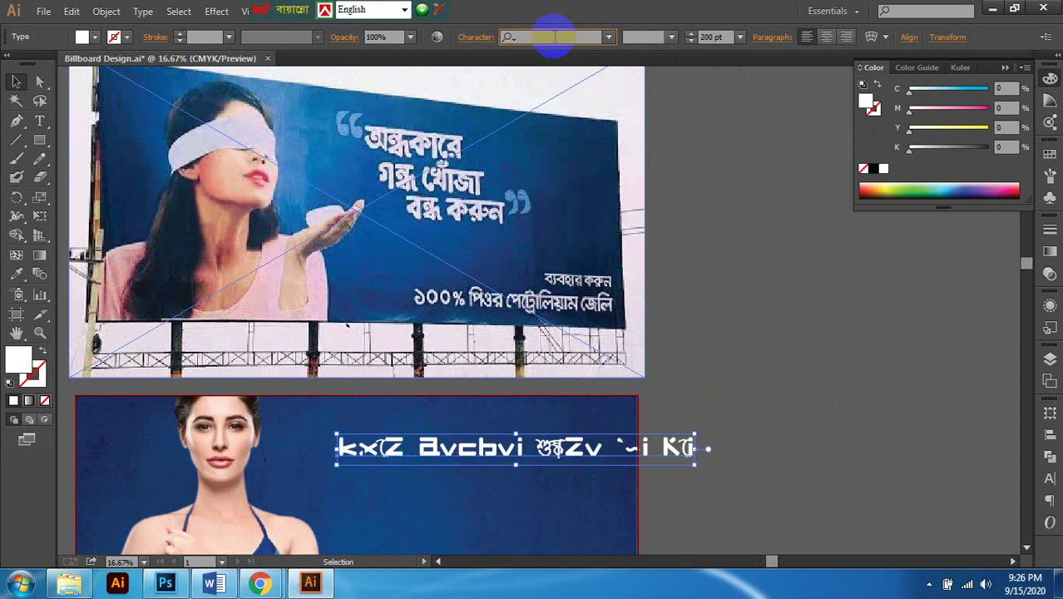
{"action": "key", "text": "Down"}
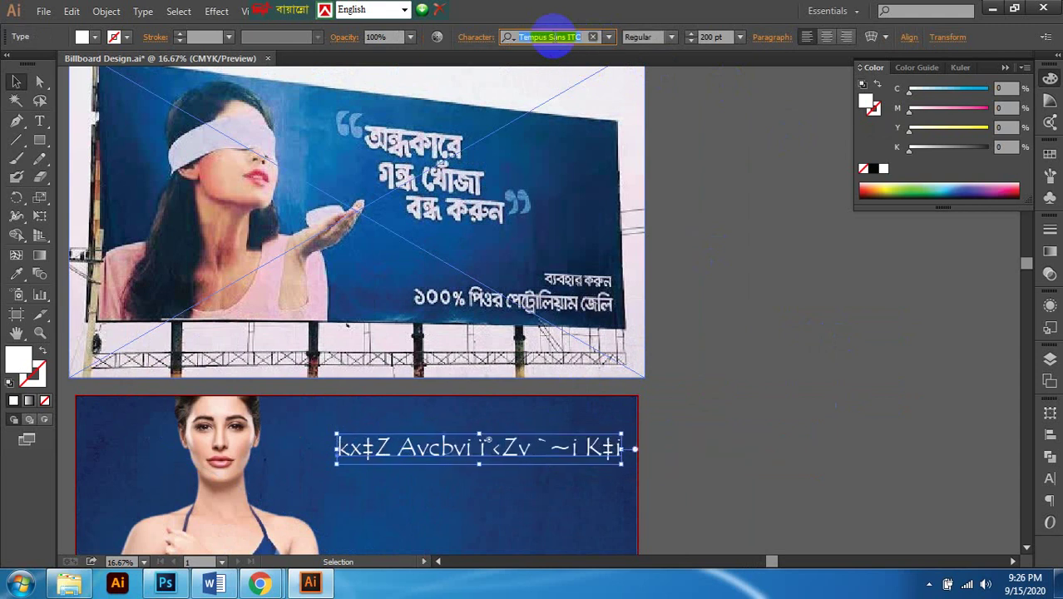
{"action": "key", "text": "Down"}
{"action": "key", "text": "Down"}
{"action": "key", "text": "Down"}
{"action": "key", "text": "Down"}
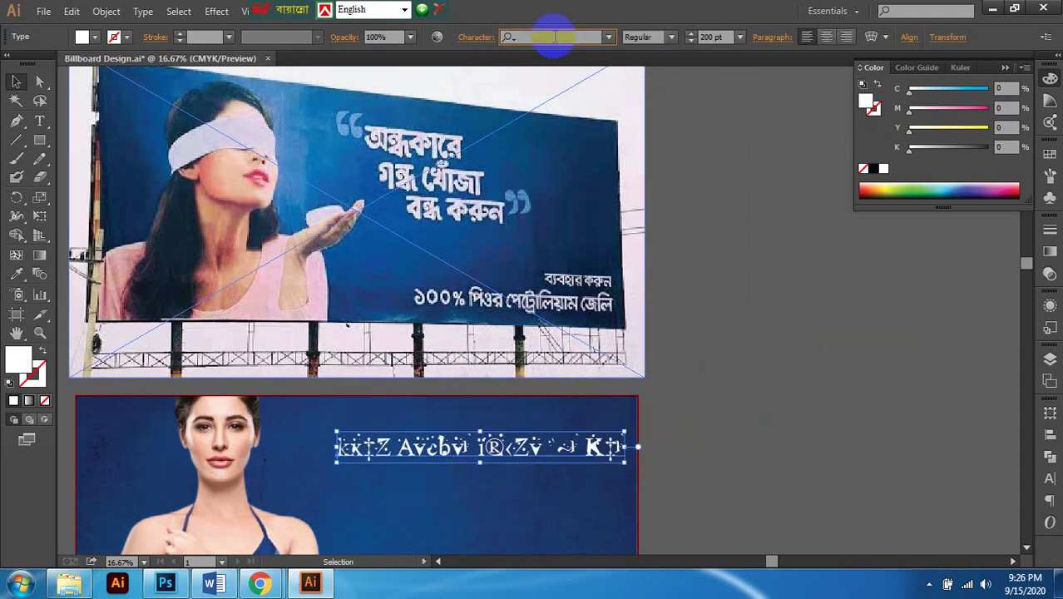
{"action": "key", "text": "Down"}
{"action": "key", "text": "Down"}
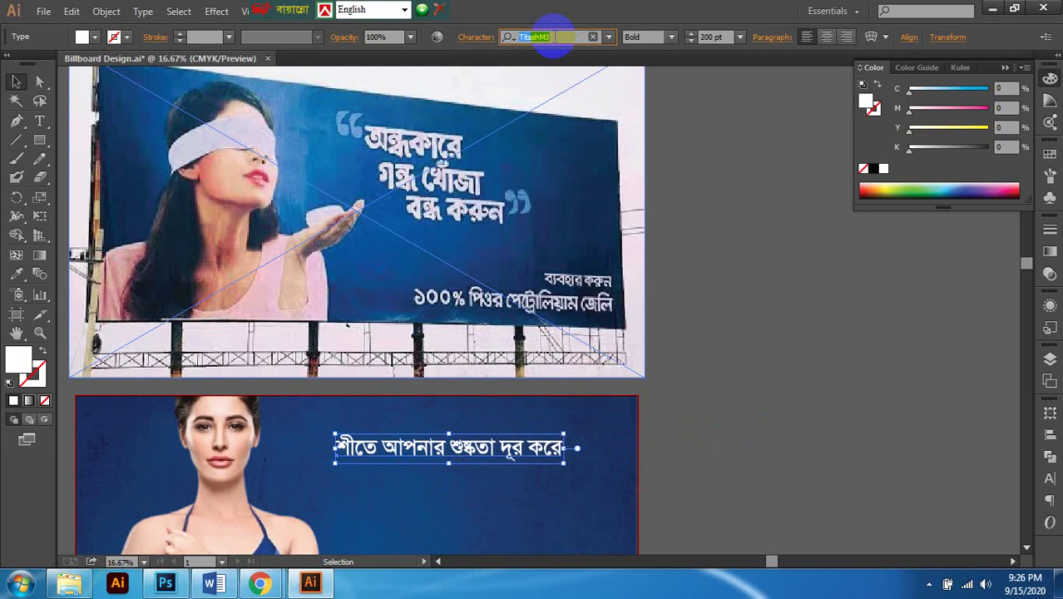
{"action": "key", "text": "Down"}
{"action": "key", "text": "Down"}
{"action": "key", "text": "Down"}
{"action": "key", "text": "Down"}
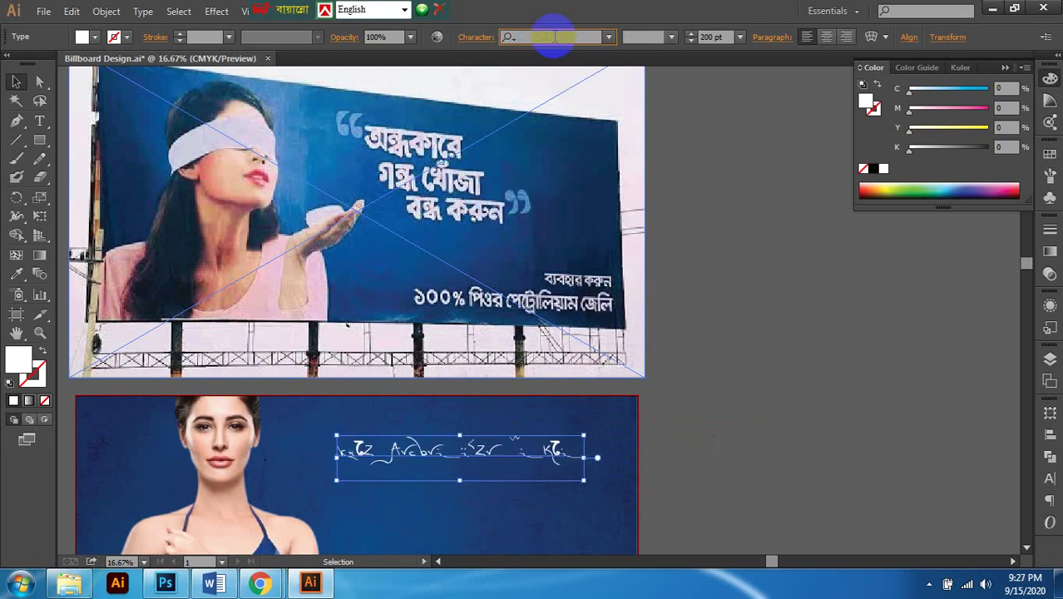
{"action": "key", "text": "Down"}
{"action": "key", "text": "Down"}
{"action": "key", "text": "Down"}
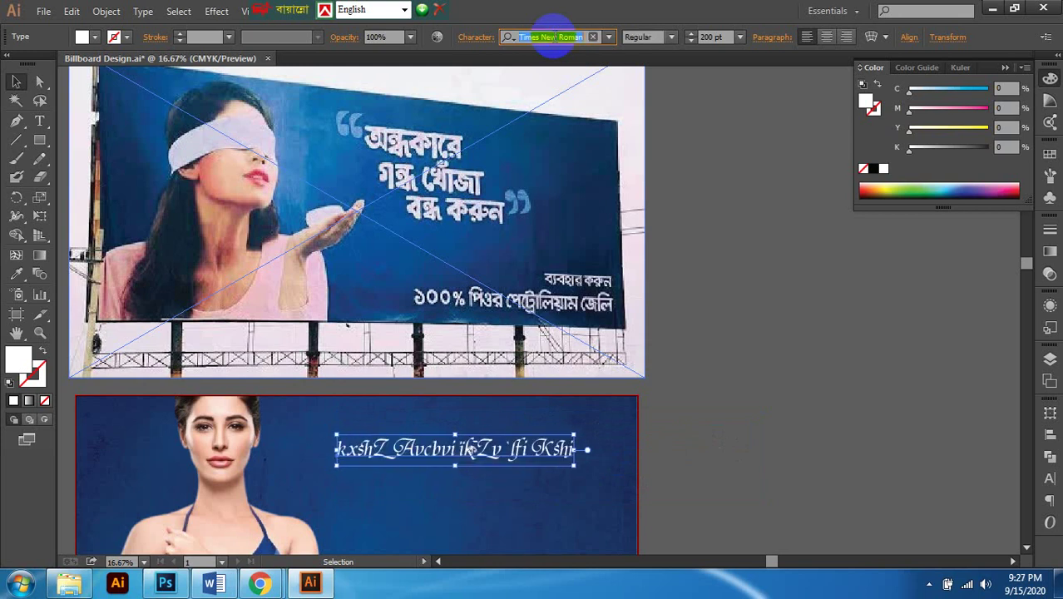
{"action": "key", "text": "Down"}
{"action": "key", "text": "Down"}
{"action": "key", "text": "Down"}
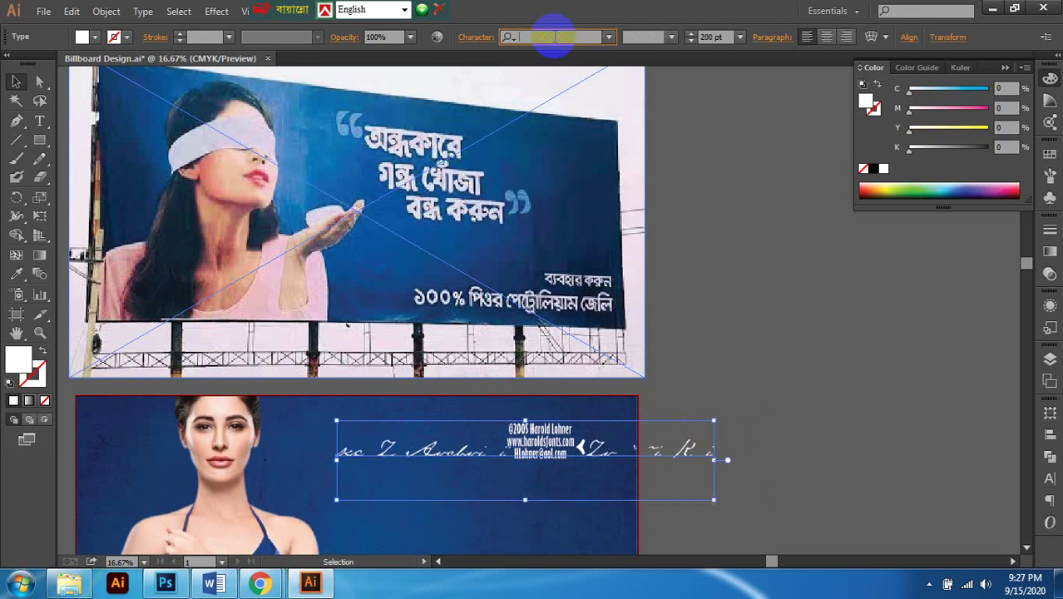
{"action": "key", "text": "Down"}
{"action": "key", "text": "Down"}
{"action": "key", "text": "Down"}
{"action": "key", "text": "Down"}
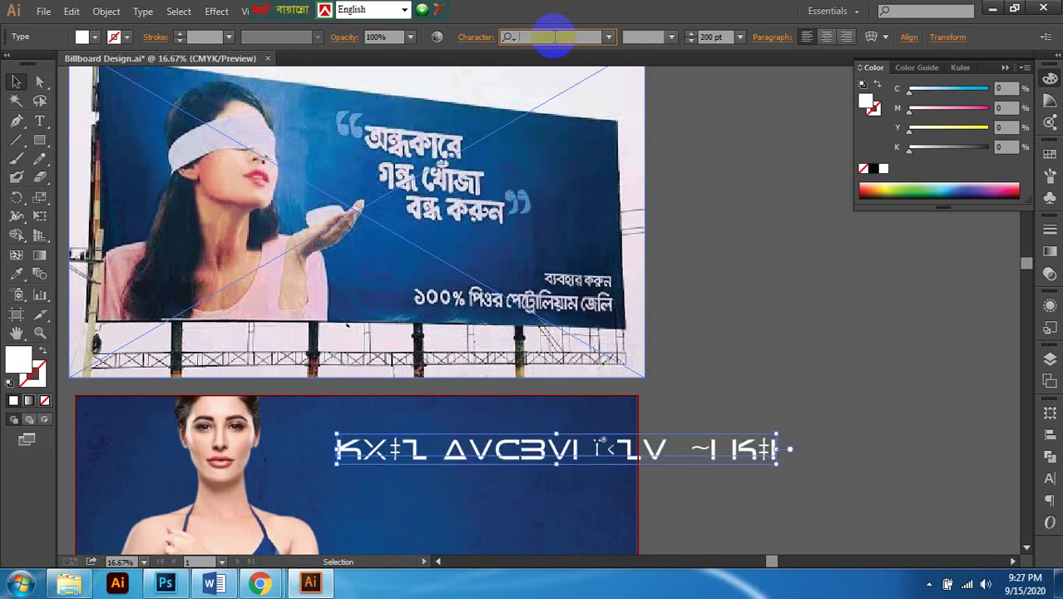
{"action": "key", "text": "Down"}
{"action": "key", "text": "Down"}
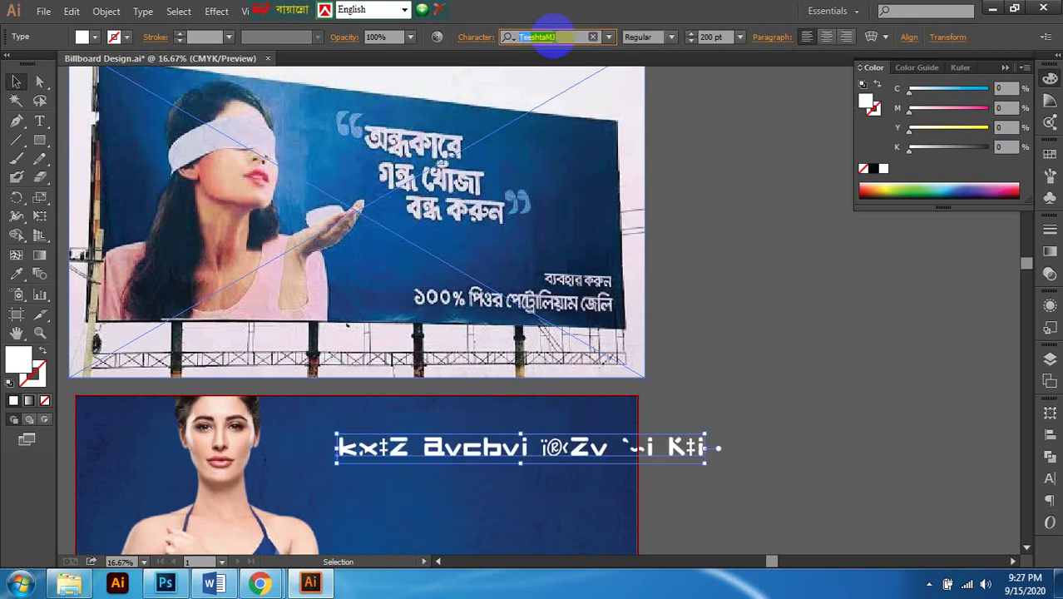
{"action": "key", "text": "Down"}
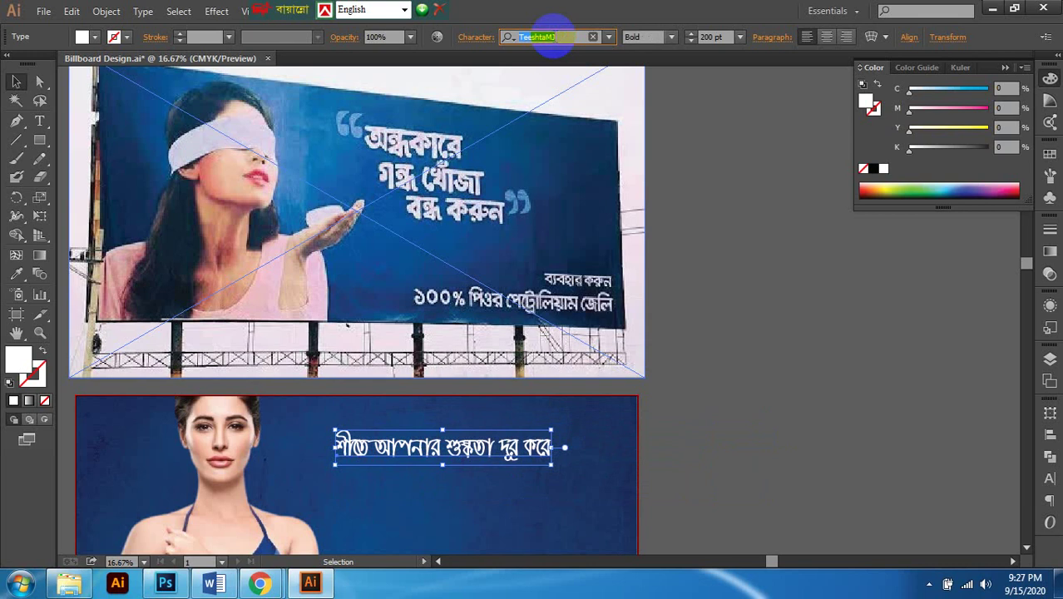
{"action": "left_click", "coordinate": [657, 264]}
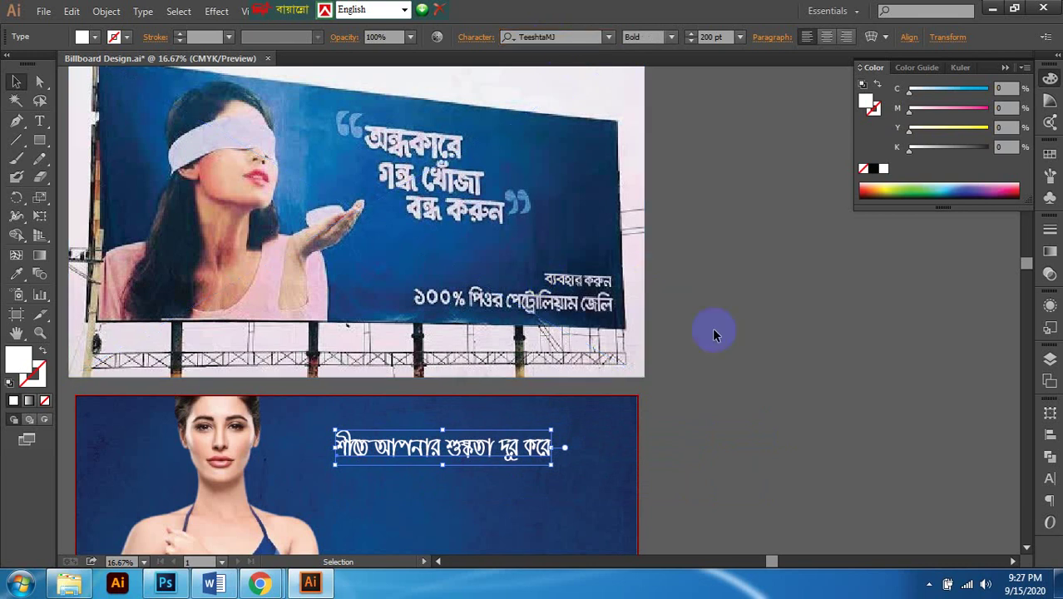
Step: Examine the restyled headline up close and compare its lettering with the text on the reference billboard photo
{"action": "left_click", "coordinate": [670, 422]}
{"action": "scroll", "coordinate": [473, 428], "scroll_direction": "down", "scroll_amount": 2}
{"action": "scroll", "coordinate": [470, 428], "scroll_direction": "up", "scroll_amount": 2}
{"action": "scroll", "coordinate": [472, 359], "scroll_direction": "left", "scroll_amount": 1}
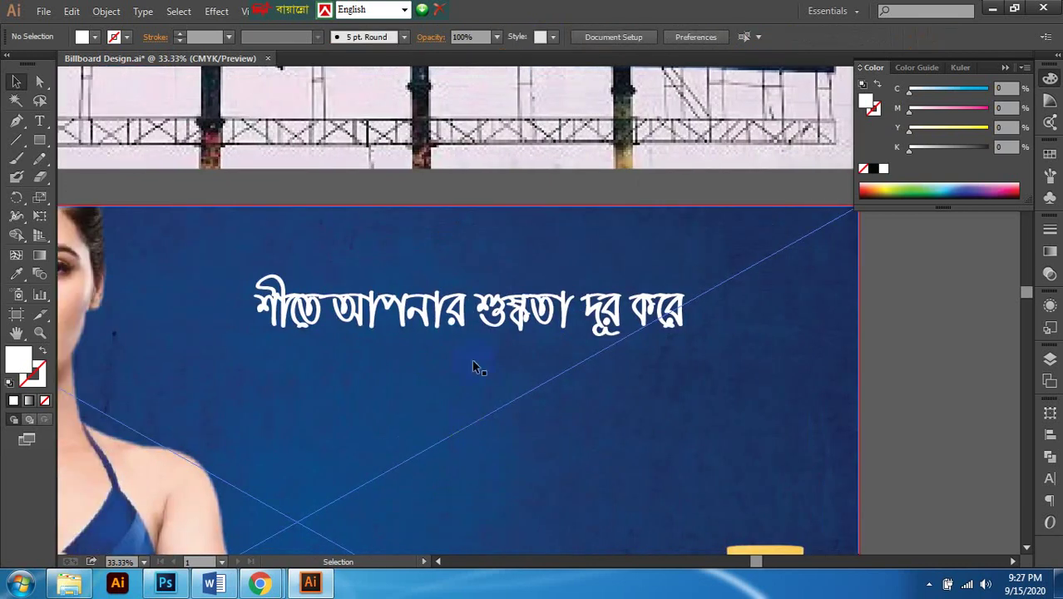
{"action": "left_click", "coordinate": [470, 331]}
{"action": "scroll", "coordinate": [467, 381], "scroll_direction": "down", "scroll_amount": 2}
{"action": "scroll", "coordinate": [506, 373], "scroll_direction": "up", "scroll_amount": 1}
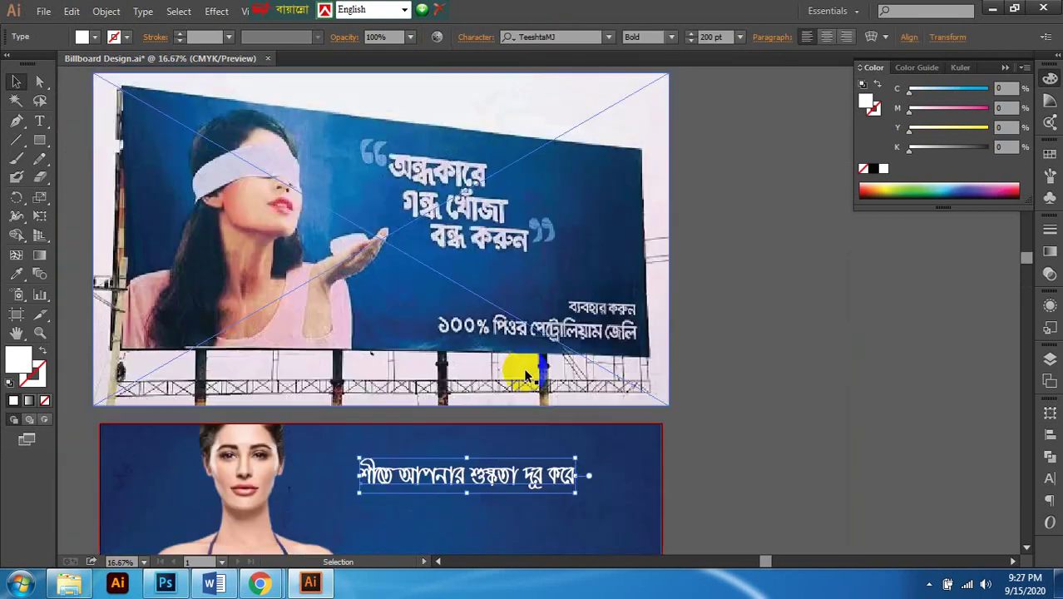
{"action": "scroll", "coordinate": [523, 376], "scroll_direction": "down", "scroll_amount": 1}
{"action": "scroll", "coordinate": [517, 375], "scroll_direction": "right", "scroll_amount": 2}
{"action": "scroll", "coordinate": [582, 249], "scroll_direction": "left", "scroll_amount": 1}
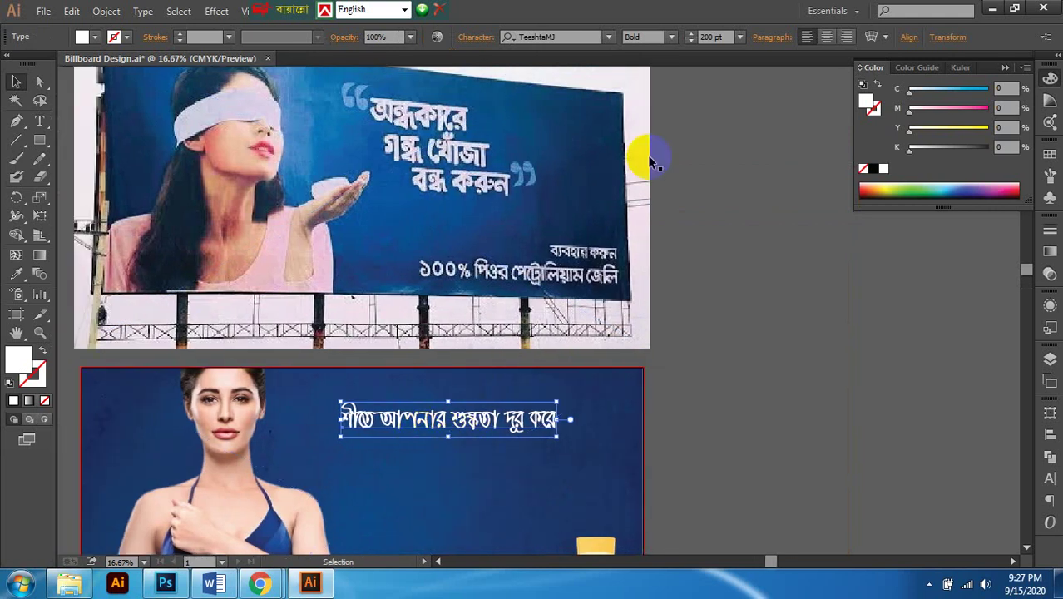
Step: Search the fonts for kongsho and set the selected headline in KongshoMJ with the Bold style
{"action": "left_click", "coordinate": [576, 37]}
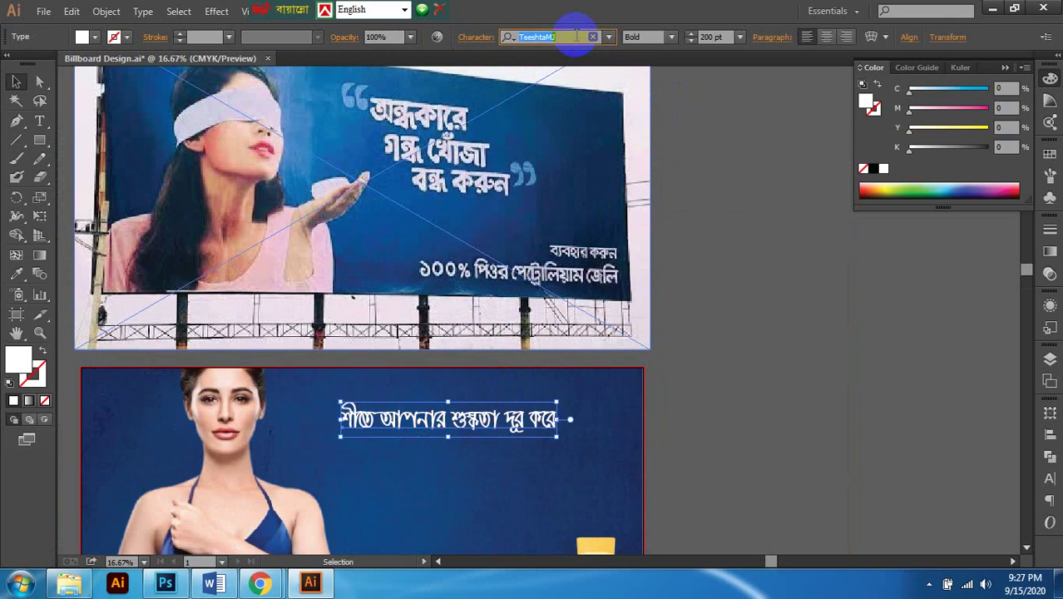
{"action": "type", "text": "kjo"}
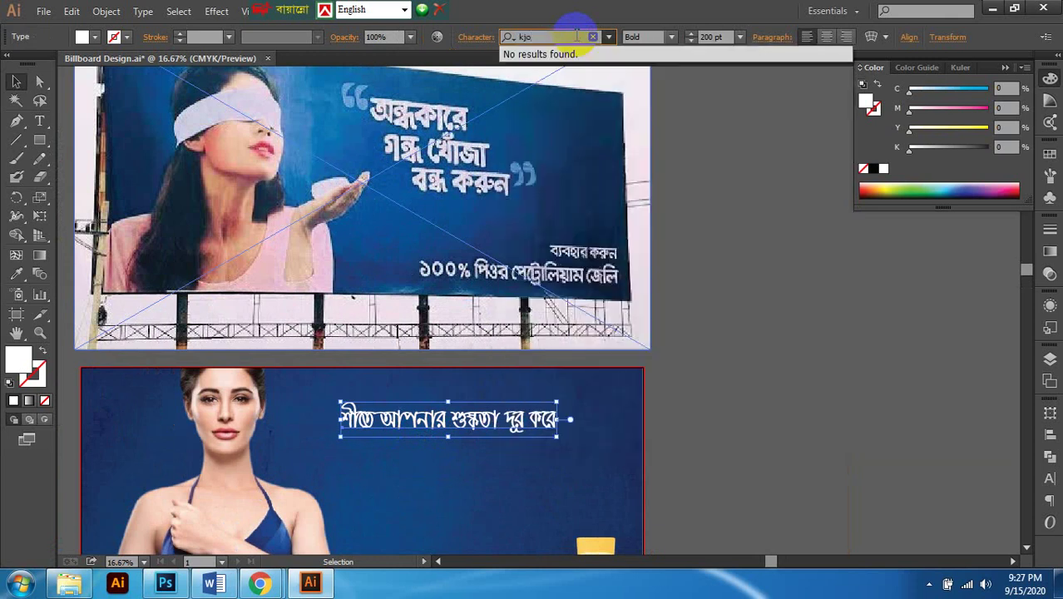
{"action": "key", "text": "BackSpace"}
{"action": "key", "text": "BackSpace"}
{"action": "type", "text": "o"}
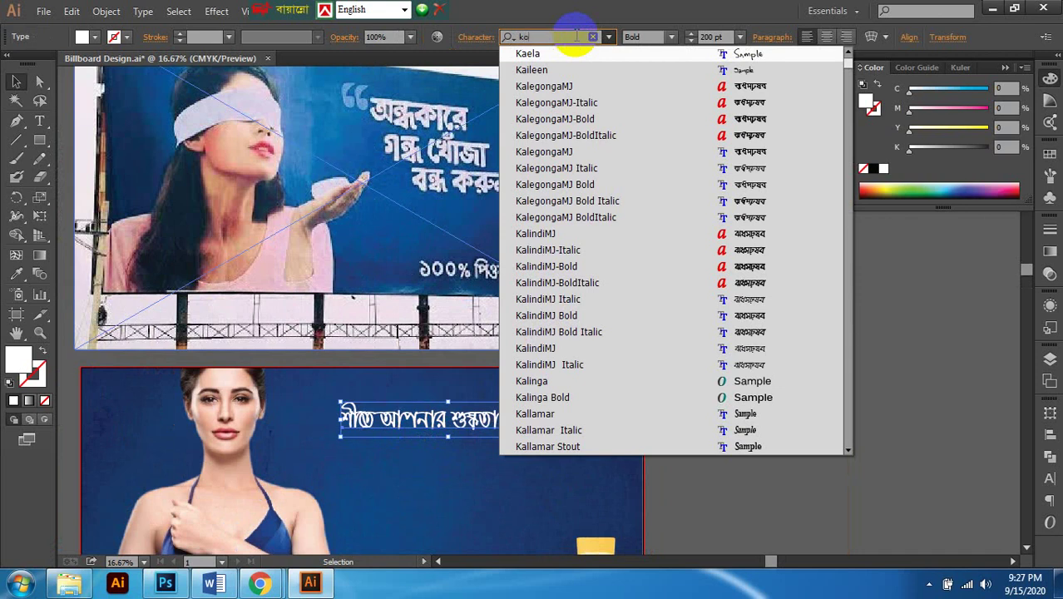
{"action": "type", "text": "njshj"}
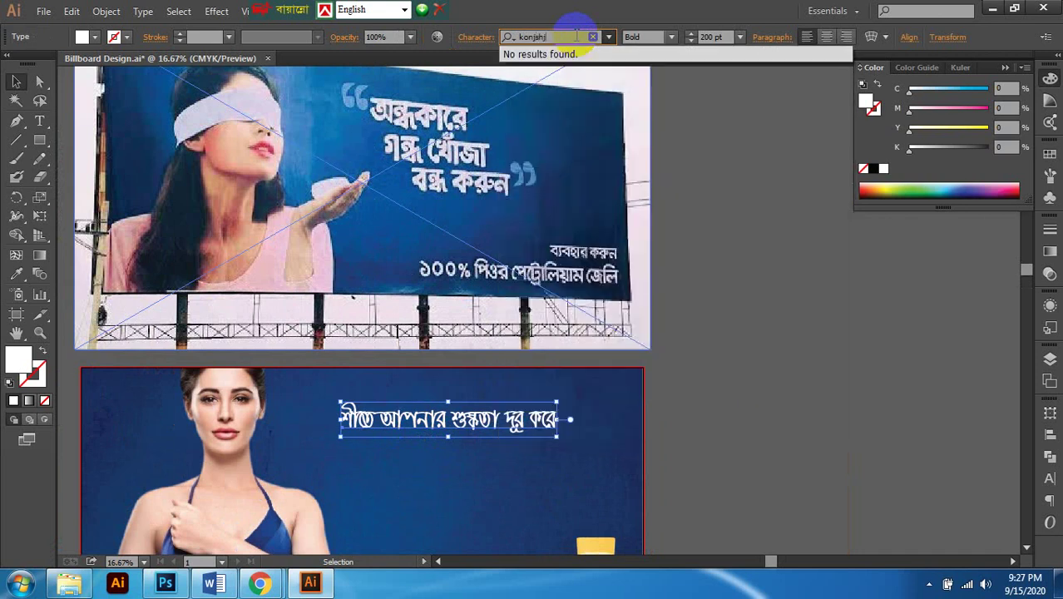
{"action": "key", "text": "BackSpace"}
{"action": "key", "text": "BackSpace"}
{"action": "key", "text": "BackSpace"}
{"action": "key", "text": "BackSpace"}
{"action": "type", "text": "g"}
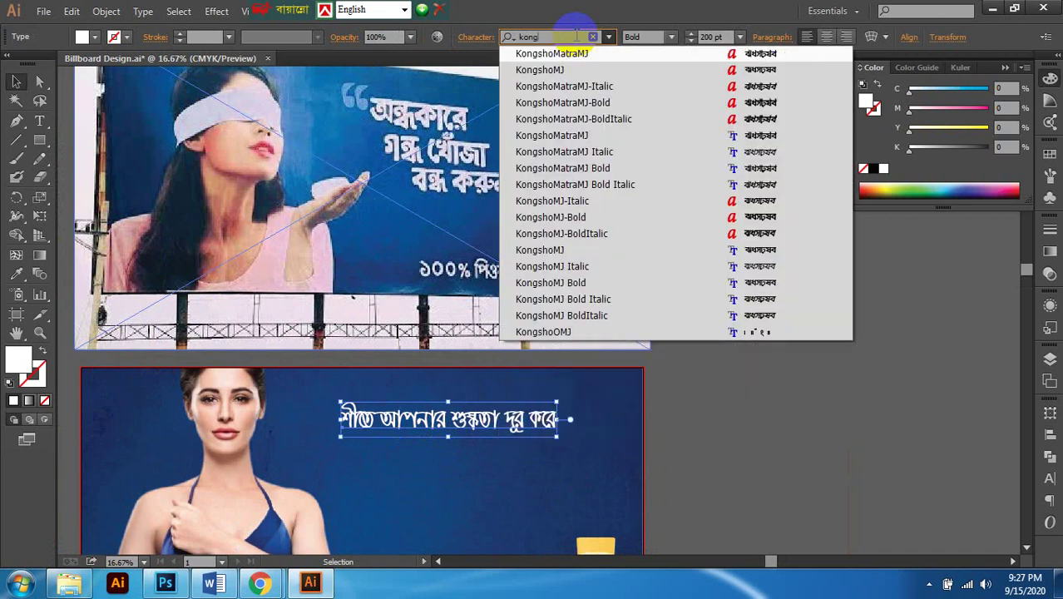
{"action": "type", "text": "sho"}
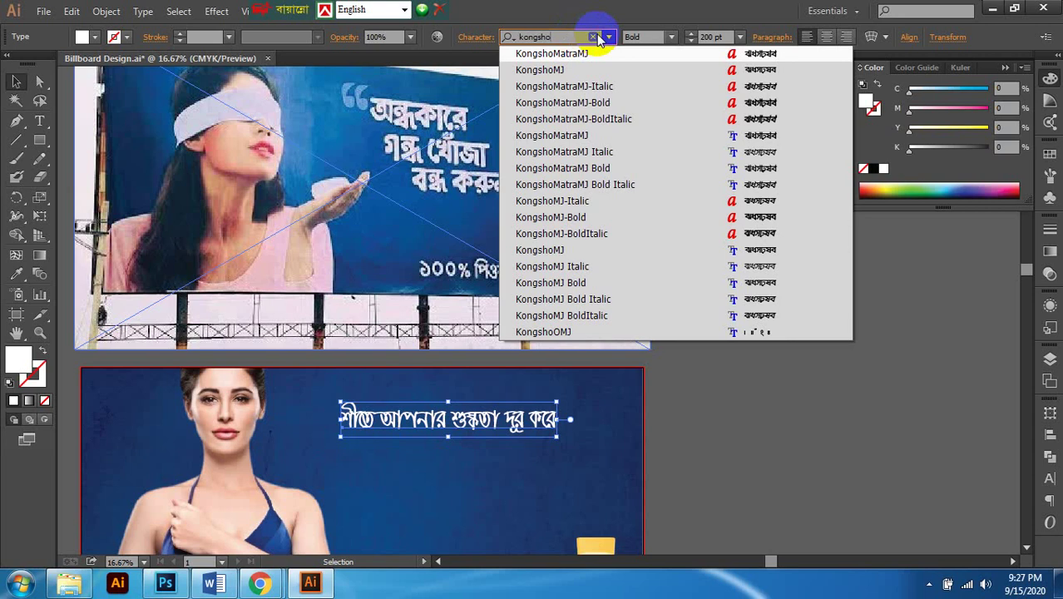
{"action": "left_click", "coordinate": [633, 252]}
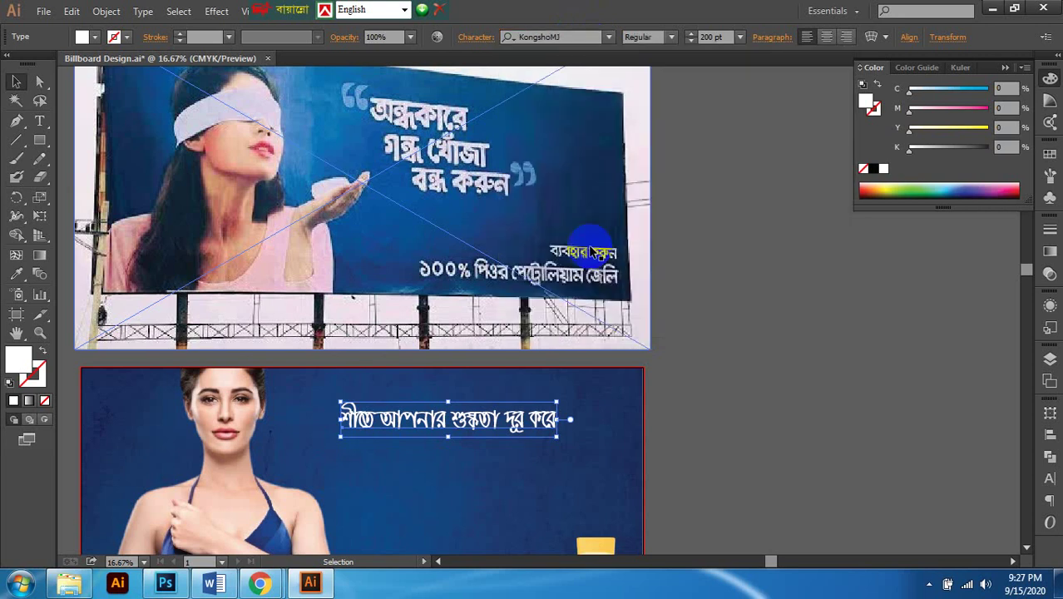
{"action": "left_click", "coordinate": [669, 36]}
{"action": "left_click", "coordinate": [647, 88]}
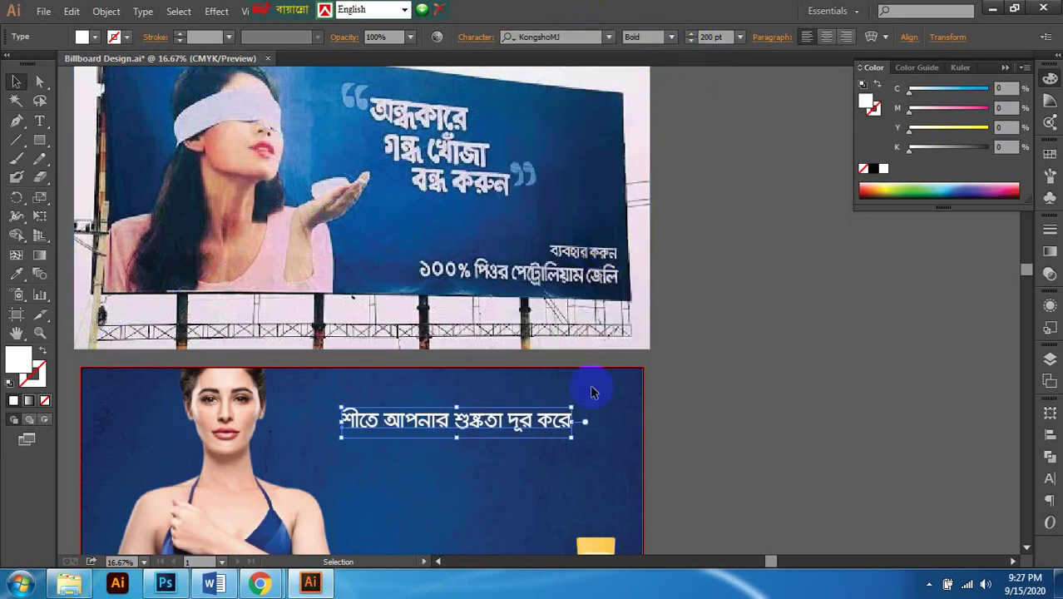
Step: Open the headline for text editing with the cursor before শীতে and compare it with the reference billboard's headline
{"action": "scroll", "coordinate": [458, 434], "scroll_direction": "down", "scroll_amount": 1}
{"action": "scroll", "coordinate": [495, 407], "scroll_direction": "left", "scroll_amount": 1}
{"action": "scroll", "coordinate": [495, 408], "scroll_direction": "up", "scroll_amount": 1}
{"action": "scroll", "coordinate": [432, 445], "scroll_direction": "up", "scroll_amount": 1}
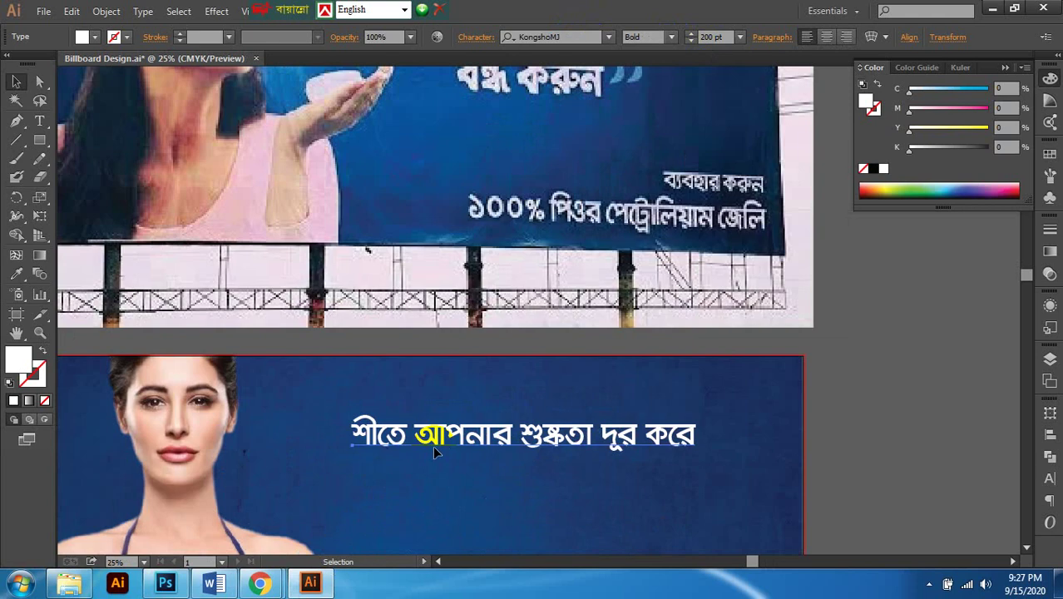
{"action": "scroll", "coordinate": [432, 445], "scroll_direction": "down", "scroll_amount": 1}
{"action": "scroll", "coordinate": [432, 445], "scroll_direction": "right", "scroll_amount": 1}
{"action": "left_click_drag", "start_coordinate": [339, 397], "coordinate": [312, 396]}
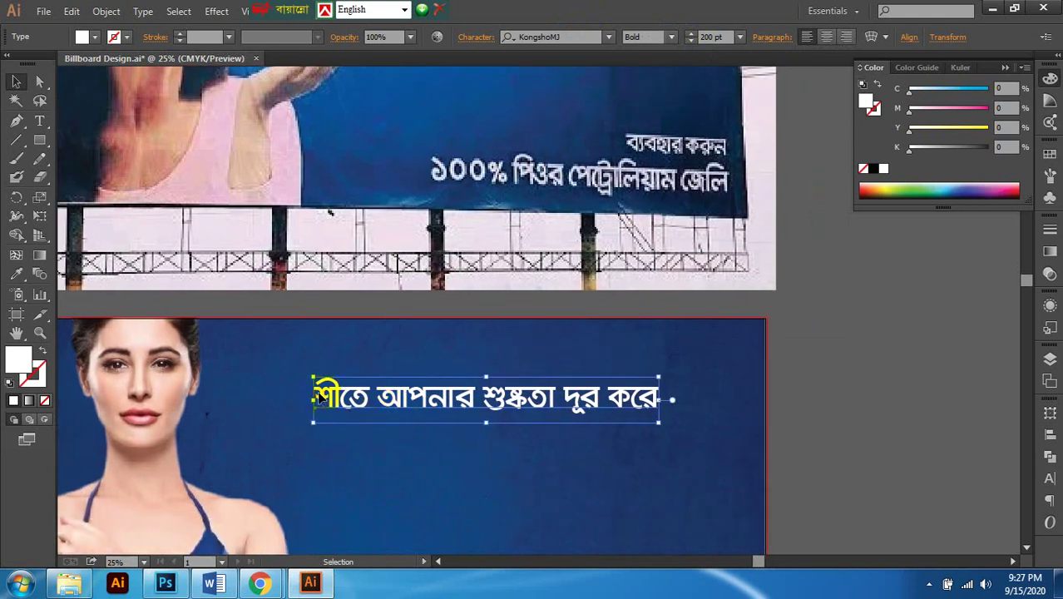
{"action": "double_click", "coordinate": [320, 397]}
{"action": "scroll", "coordinate": [379, 391], "scroll_direction": "up", "scroll_amount": 1}
{"action": "scroll", "coordinate": [379, 391], "scroll_direction": "down", "scroll_amount": 2}
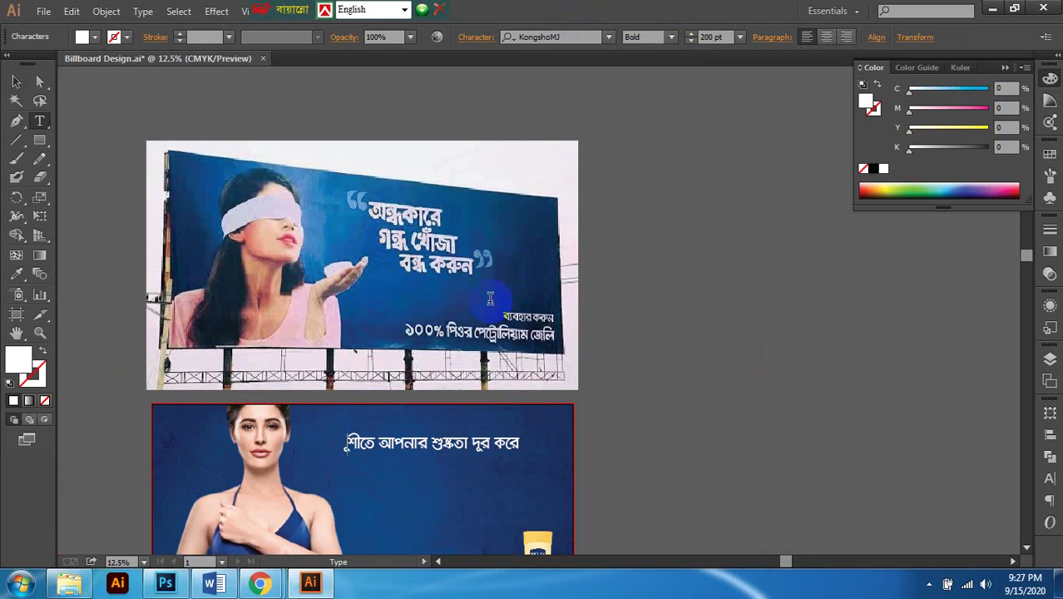
{"action": "scroll", "coordinate": [423, 420], "scroll_direction": "up", "scroll_amount": 3}
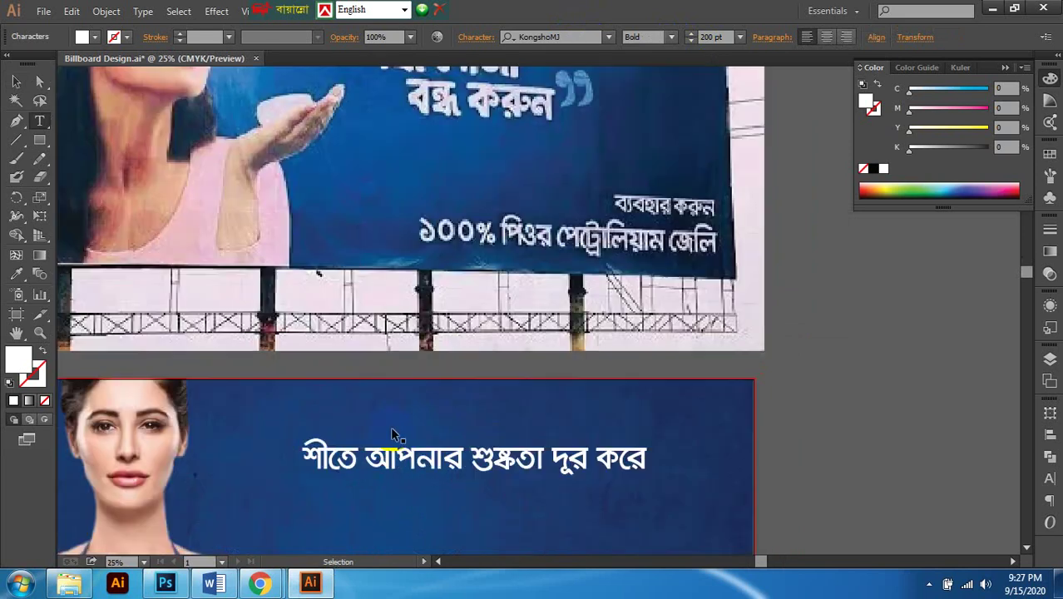
{"action": "scroll", "coordinate": [422, 420], "scroll_direction": "down", "scroll_amount": 2}
{"action": "scroll", "coordinate": [423, 420], "scroll_direction": "up", "scroll_amount": 1}
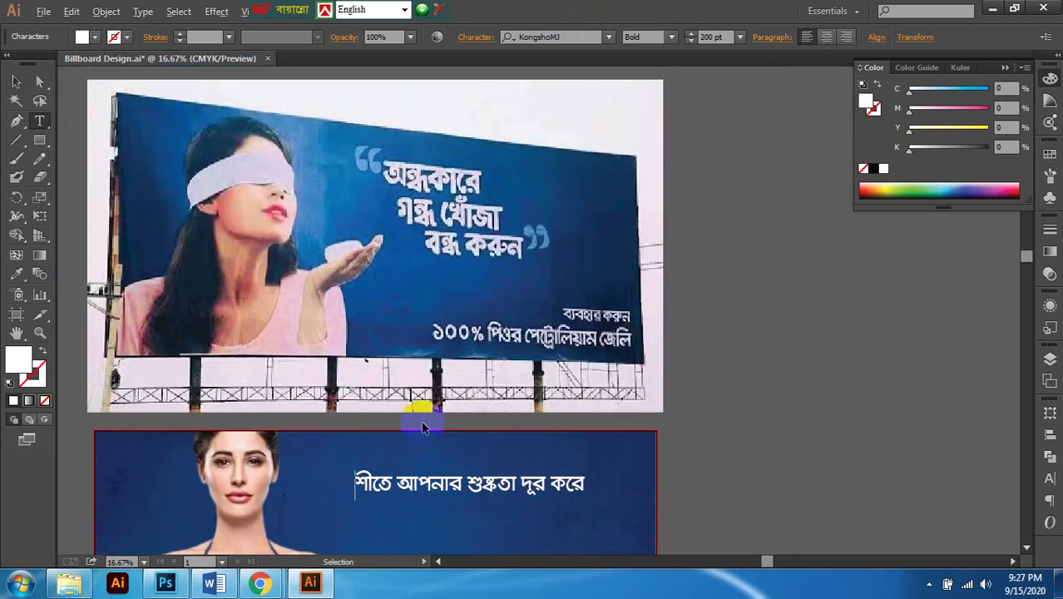
Step: Switch the keyboard to Bijoy Classic and enclose the Bengali headline in curly double quotation marks
{"action": "key", "text": "ctrl+alt+b"}
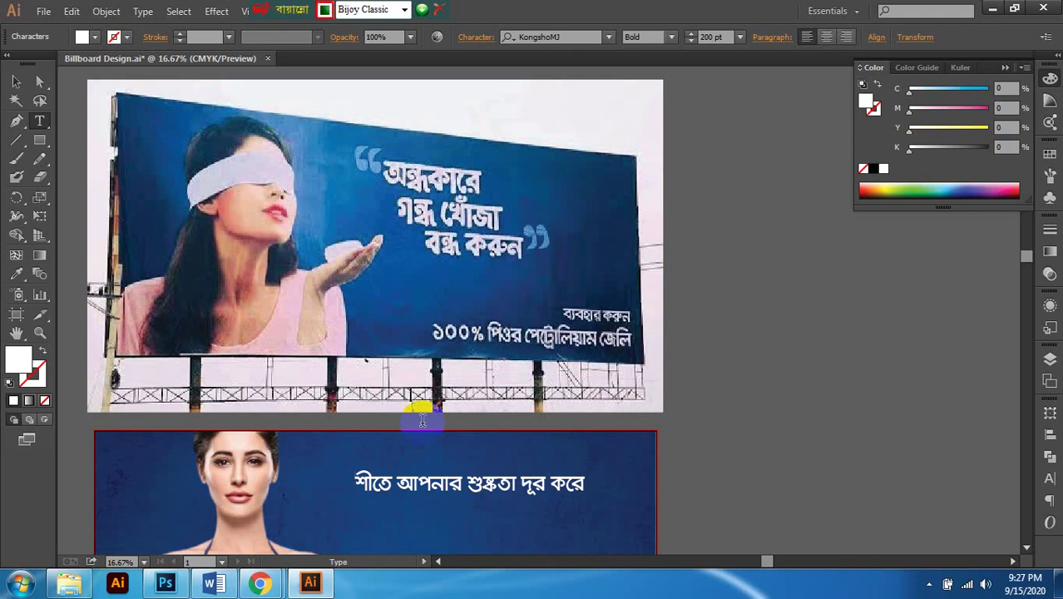
{"action": "type", "text": "“"}
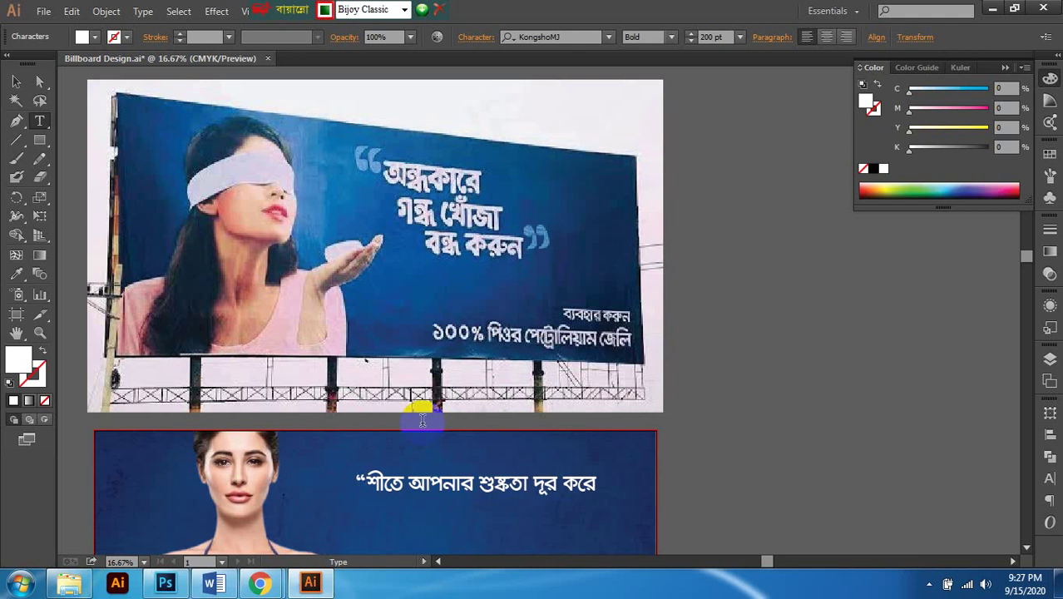
{"action": "left_click", "coordinate": [595, 482]}
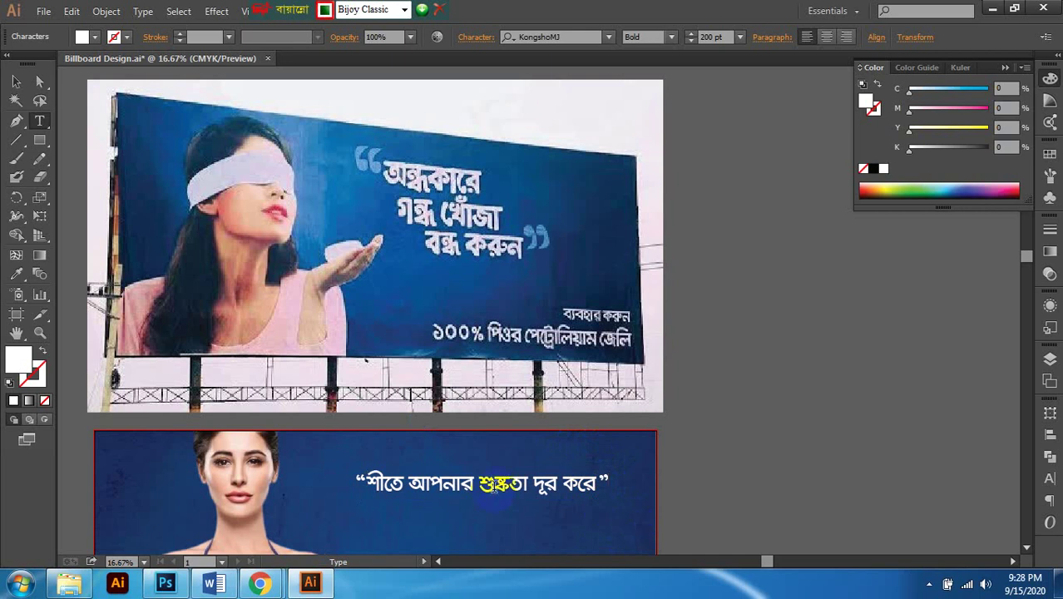
Step: Break the headline into three lines: “শীতে, আপনার শুষ্কতা, and দূর করে”
{"action": "scroll", "coordinate": [497, 486], "scroll_direction": "down", "scroll_amount": 3}
{"action": "scroll", "coordinate": [499, 451], "scroll_direction": "right", "scroll_amount": 1}
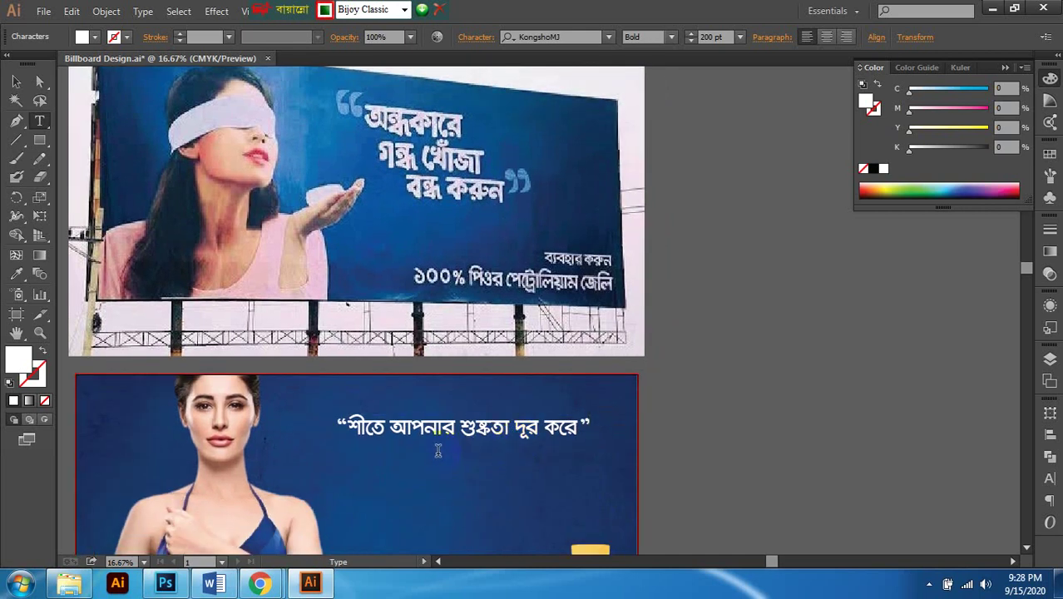
{"action": "scroll", "coordinate": [445, 456], "scroll_direction": "up", "scroll_amount": 1}
{"action": "scroll", "coordinate": [446, 456], "scroll_direction": "down", "scroll_amount": 1}
{"action": "scroll", "coordinate": [445, 457], "scroll_direction": "right", "scroll_amount": 1}
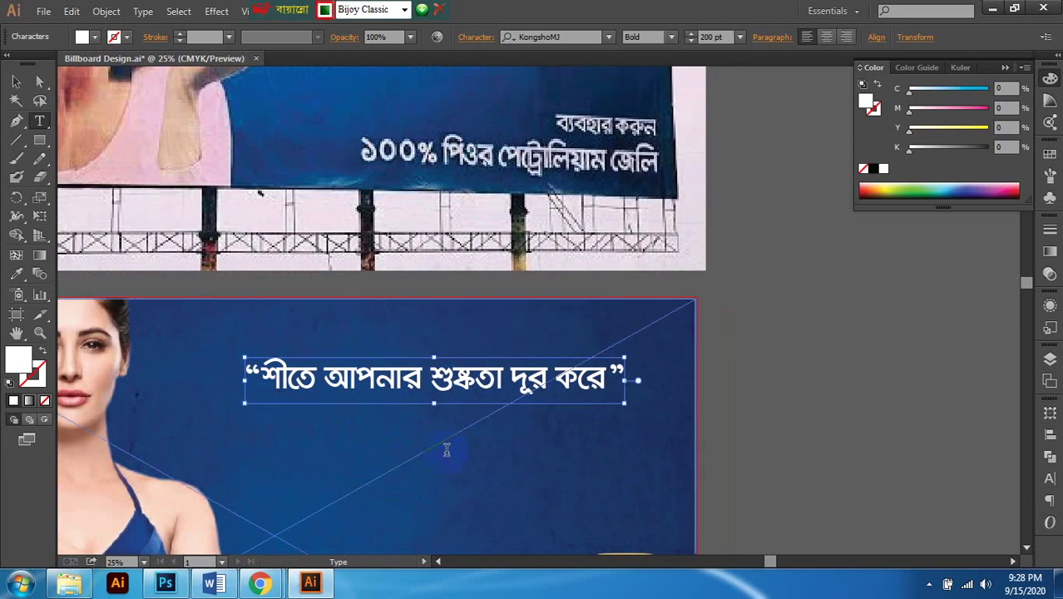
{"action": "scroll", "coordinate": [449, 455], "scroll_direction": "left", "scroll_amount": 1}
{"action": "scroll", "coordinate": [468, 416], "scroll_direction": "left", "scroll_amount": 2}
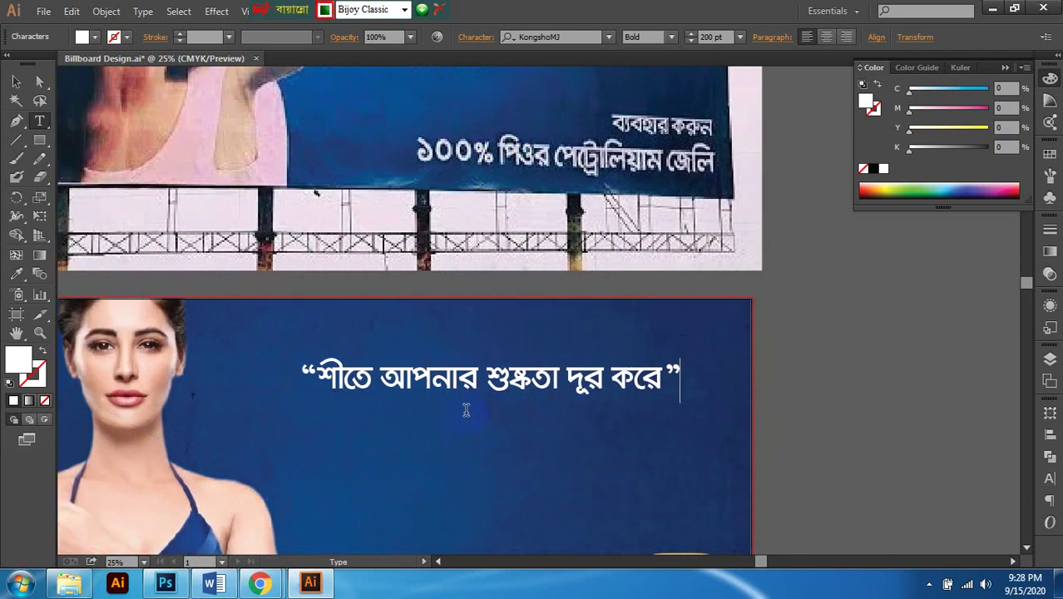
{"action": "left_click_drag", "start_coordinate": [403, 378], "coordinate": [379, 380]}
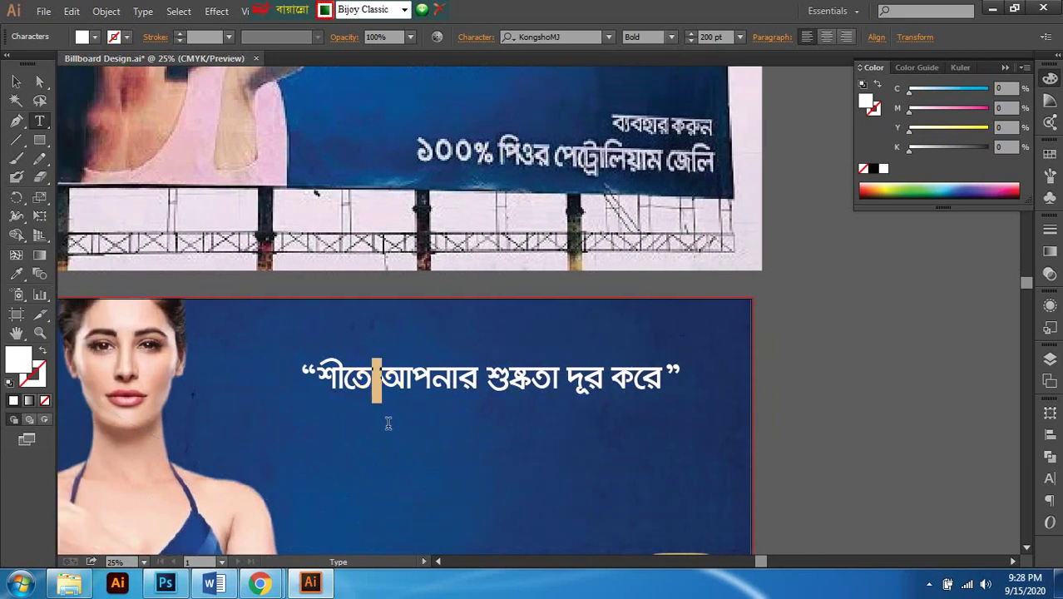
{"action": "key", "text": "Return"}
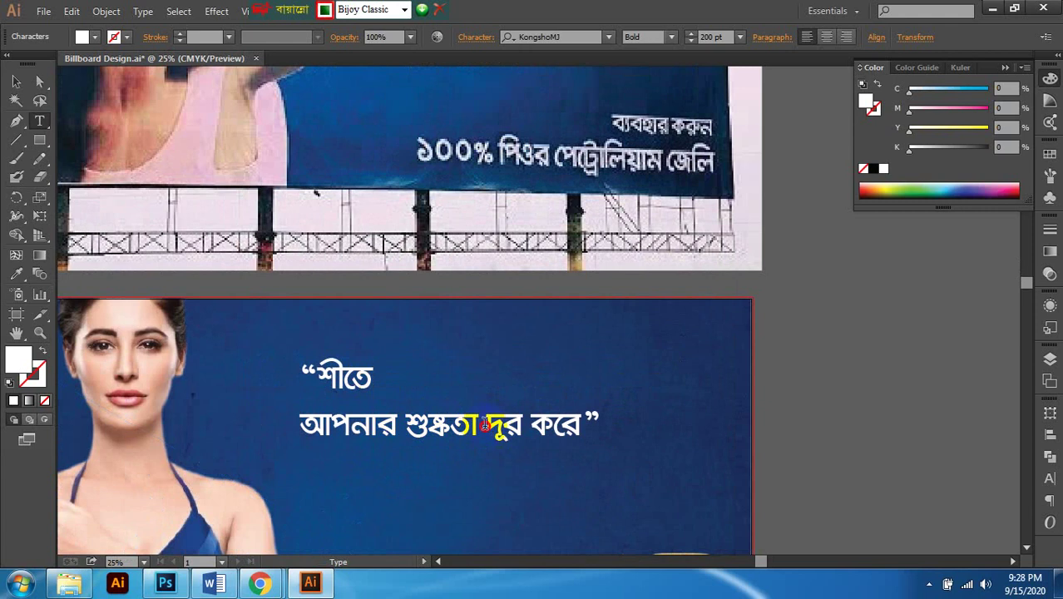
{"action": "key", "text": "Return"}
{"action": "scroll", "coordinate": [408, 460], "scroll_direction": "down", "scroll_amount": 1}
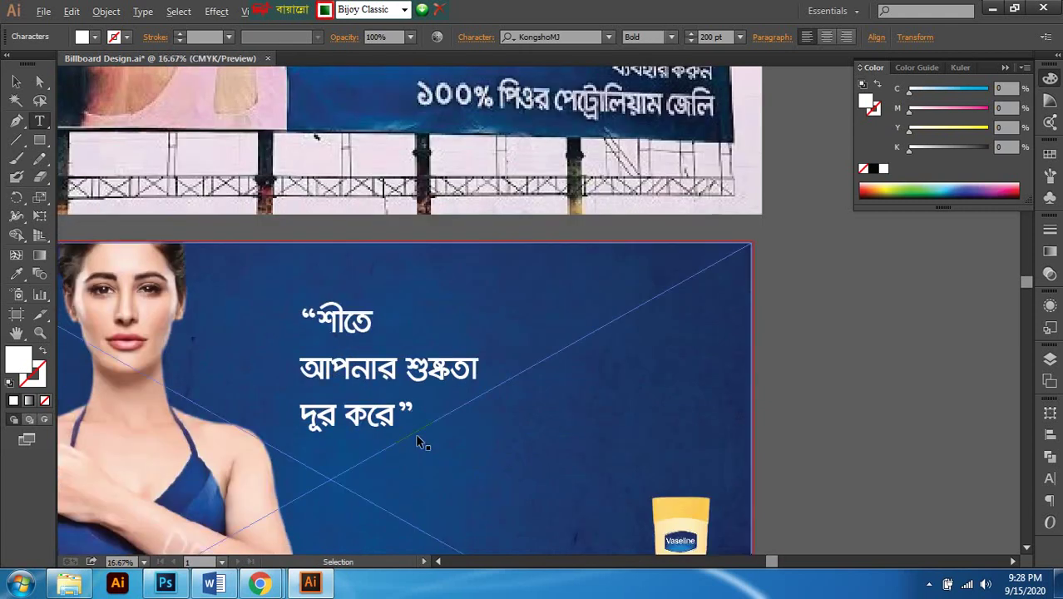
{"action": "scroll", "coordinate": [417, 439], "scroll_direction": "down", "scroll_amount": 1}
Step: Move the headline text block further right on the blue billboard, above the lotion bottle and clear of the model
{"action": "left_click", "coordinate": [17, 83]}
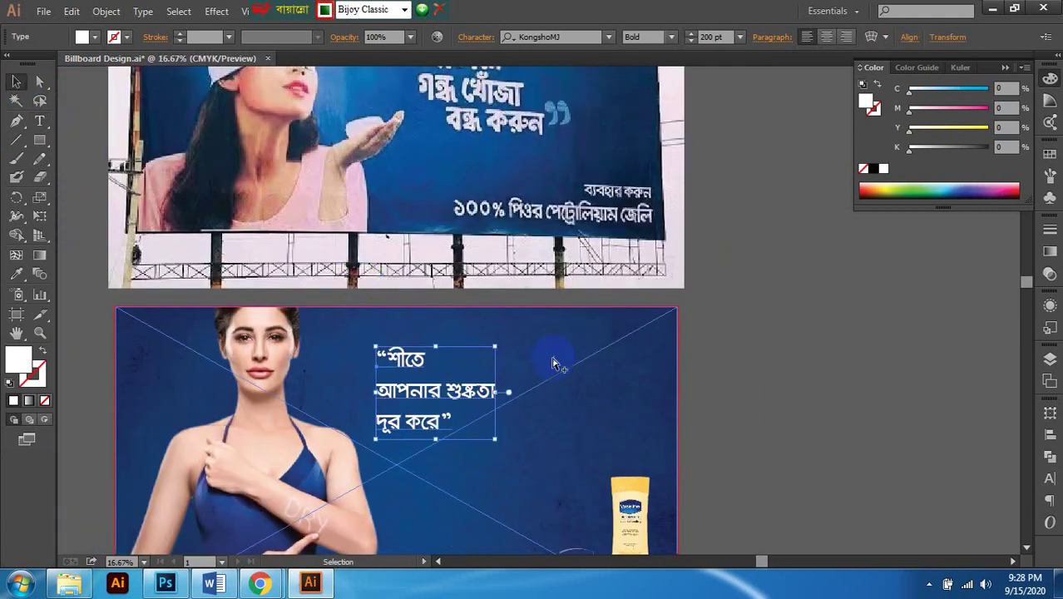
{"action": "scroll", "coordinate": [542, 355], "scroll_direction": "down", "scroll_amount": 1}
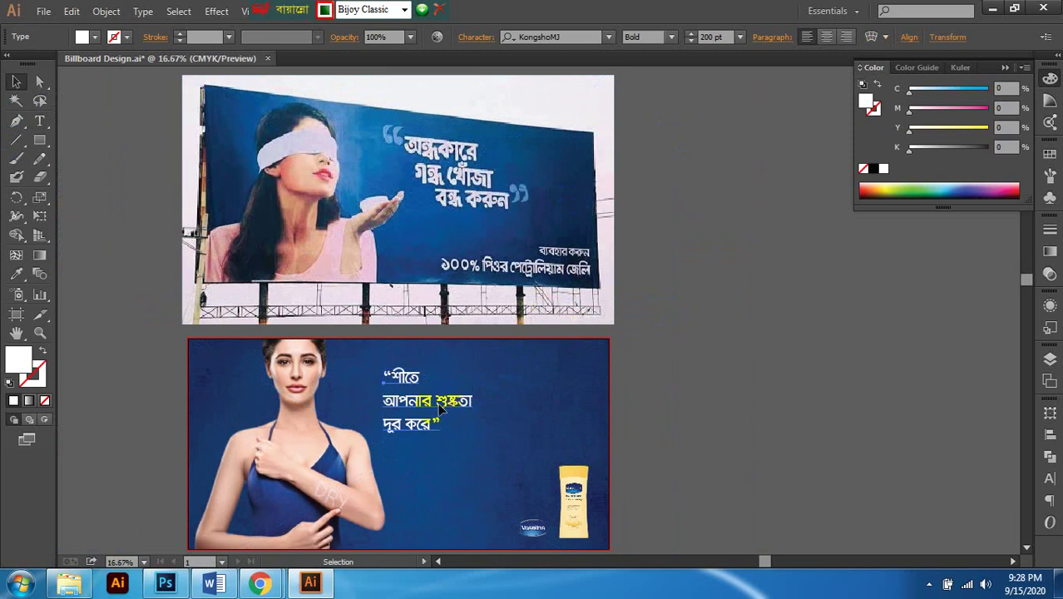
{"action": "scroll", "coordinate": [441, 409], "scroll_direction": "up", "scroll_amount": 1}
{"action": "scroll", "coordinate": [440, 409], "scroll_direction": "left", "scroll_amount": 1}
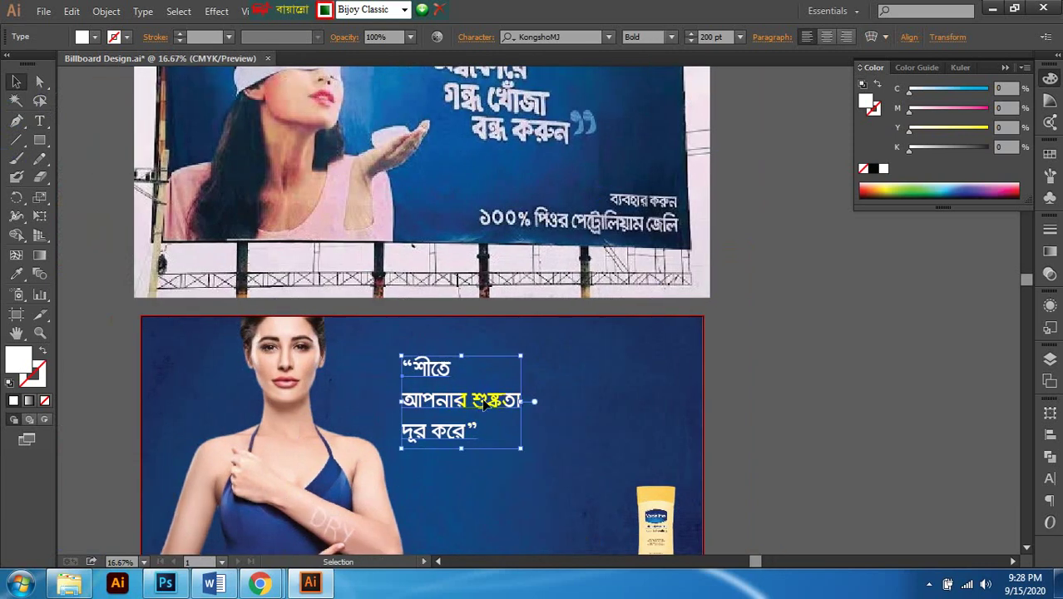
{"action": "left_click_drag", "start_coordinate": [490, 403], "coordinate": [632, 363]}
{"action": "scroll", "coordinate": [665, 341], "scroll_direction": "right", "scroll_amount": 1}
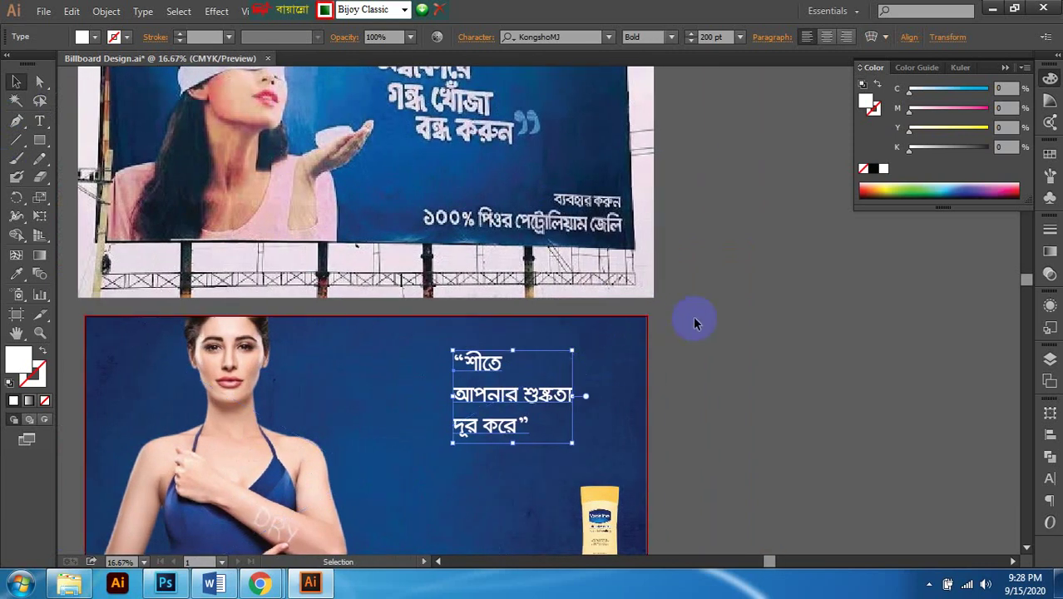
Step: Set the headline's font size to 250 pt and its leading to 200 pt
{"action": "scroll", "coordinate": [707, 249], "scroll_direction": "up", "scroll_amount": 1}
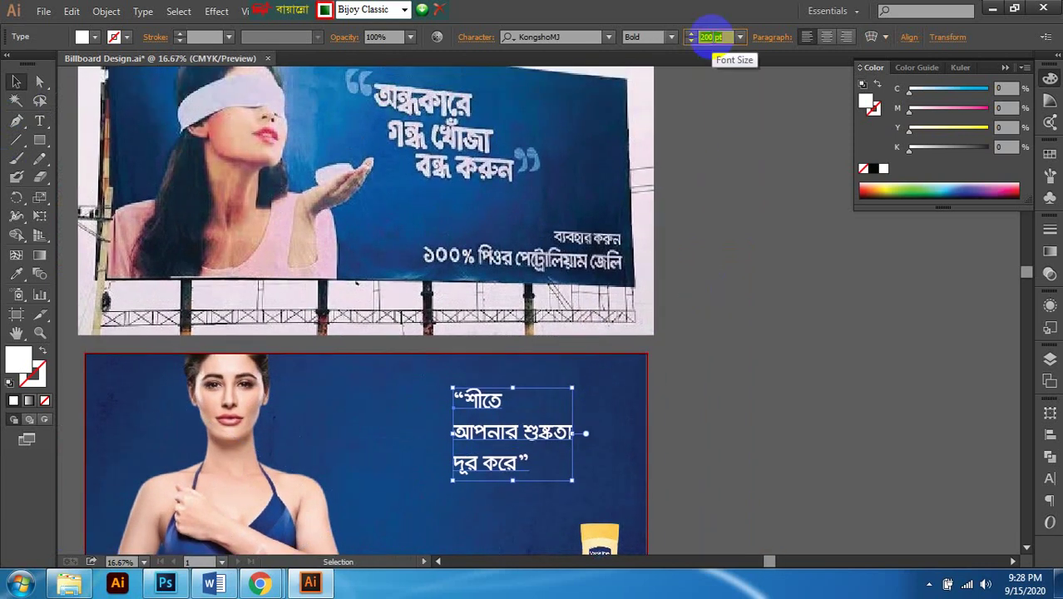
{"action": "key", "text": "Return"}
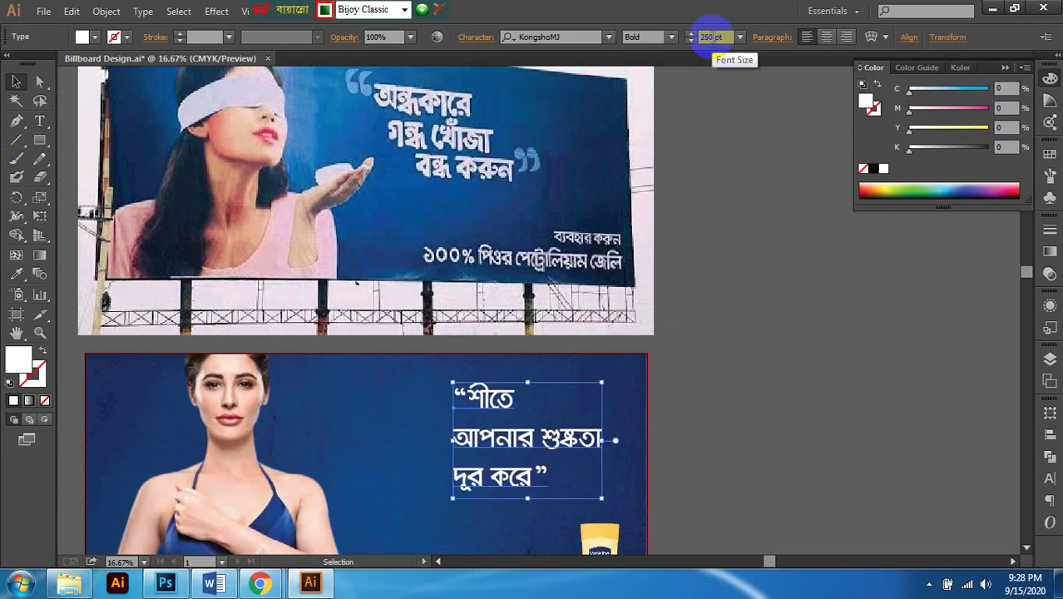
{"action": "left_click", "coordinate": [673, 203]}
{"action": "key", "text": "ctrl+t"}
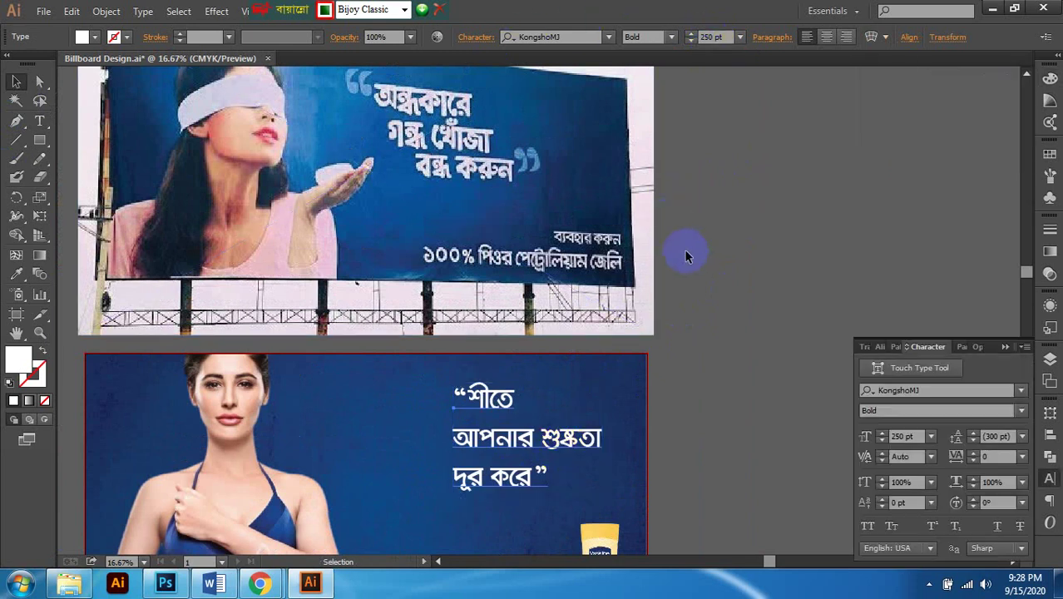
{"action": "key", "text": "ctrl+z"}
{"action": "scroll", "coordinate": [720, 259], "scroll_direction": "down", "scroll_amount": 1}
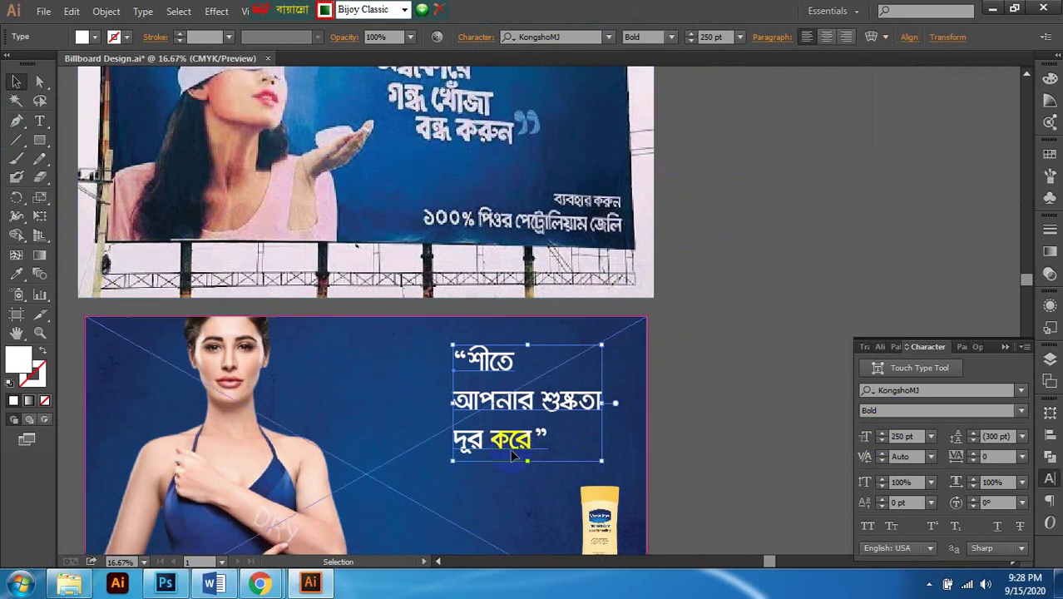
{"action": "scroll", "coordinate": [582, 450], "scroll_direction": "right", "scroll_amount": 1}
{"action": "left_click", "coordinate": [991, 456]}
{"action": "left_click", "coordinate": [995, 437]}
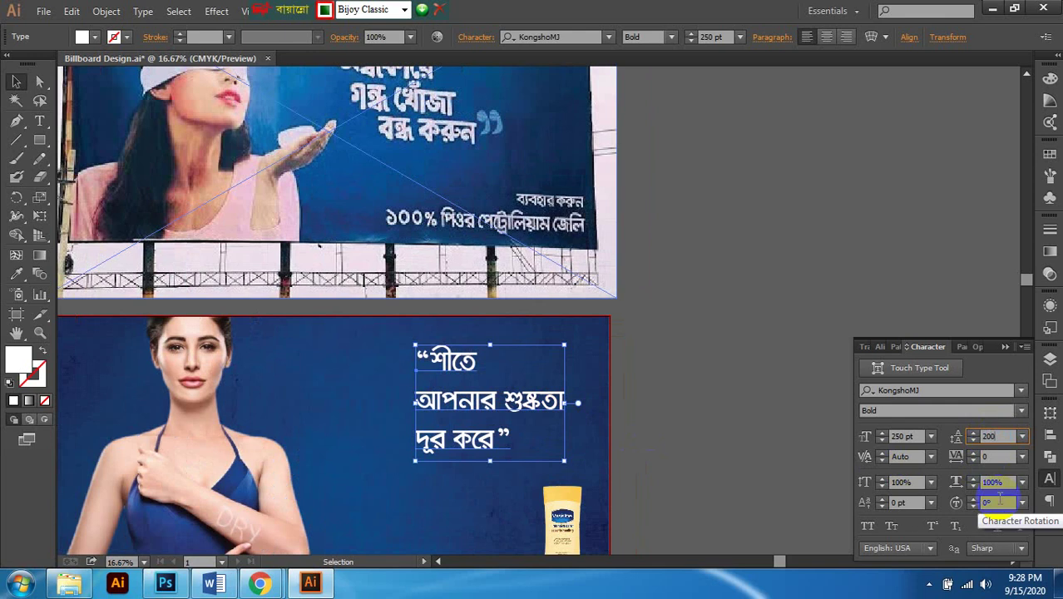
Step: Try centre alignment on the headline against the reference billboard and return it to left alignment
{"action": "scroll", "coordinate": [441, 446], "scroll_direction": "up", "scroll_amount": 2}
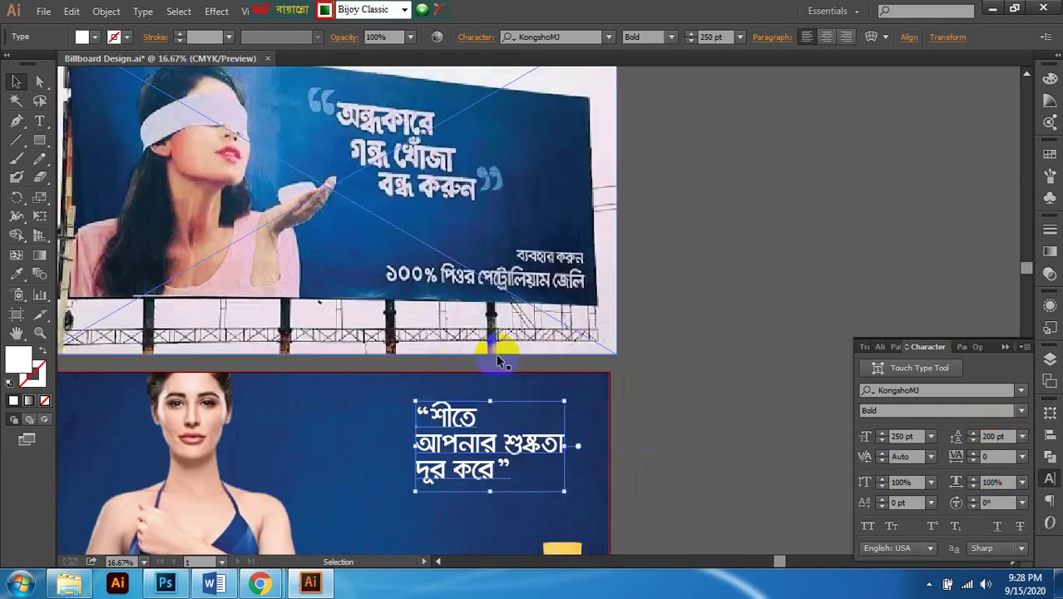
{"action": "left_click", "coordinate": [827, 36]}
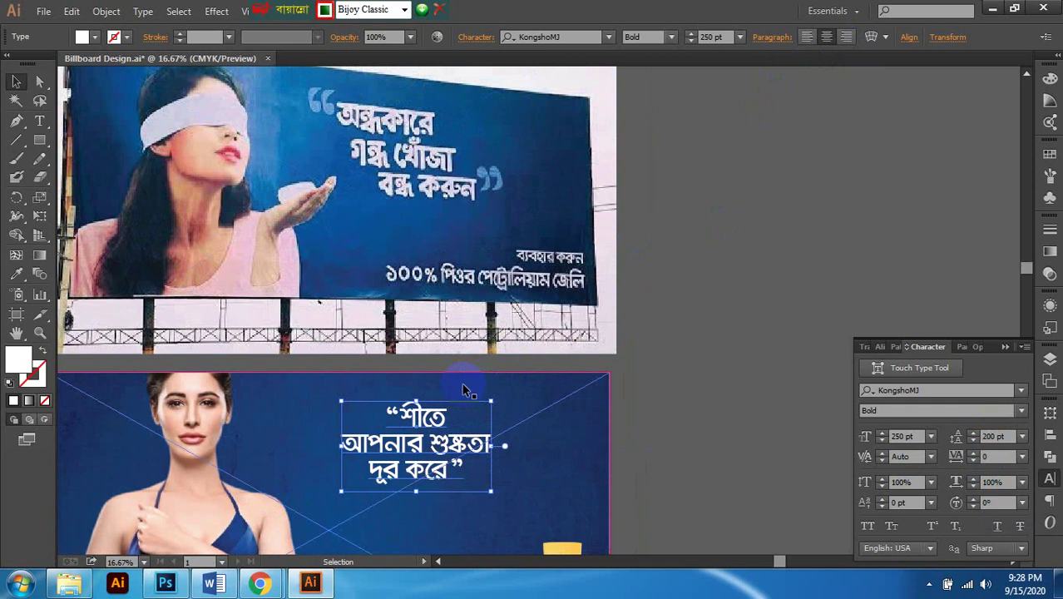
{"action": "scroll", "coordinate": [467, 386], "scroll_direction": "down", "scroll_amount": 1}
{"action": "scroll", "coordinate": [528, 421], "scroll_direction": "left", "scroll_amount": 1}
{"action": "scroll", "coordinate": [528, 421], "scroll_direction": "up", "scroll_amount": 3}
{"action": "scroll", "coordinate": [528, 421], "scroll_direction": "down", "scroll_amount": 3}
{"action": "scroll", "coordinate": [528, 422], "scroll_direction": "right", "scroll_amount": 2}
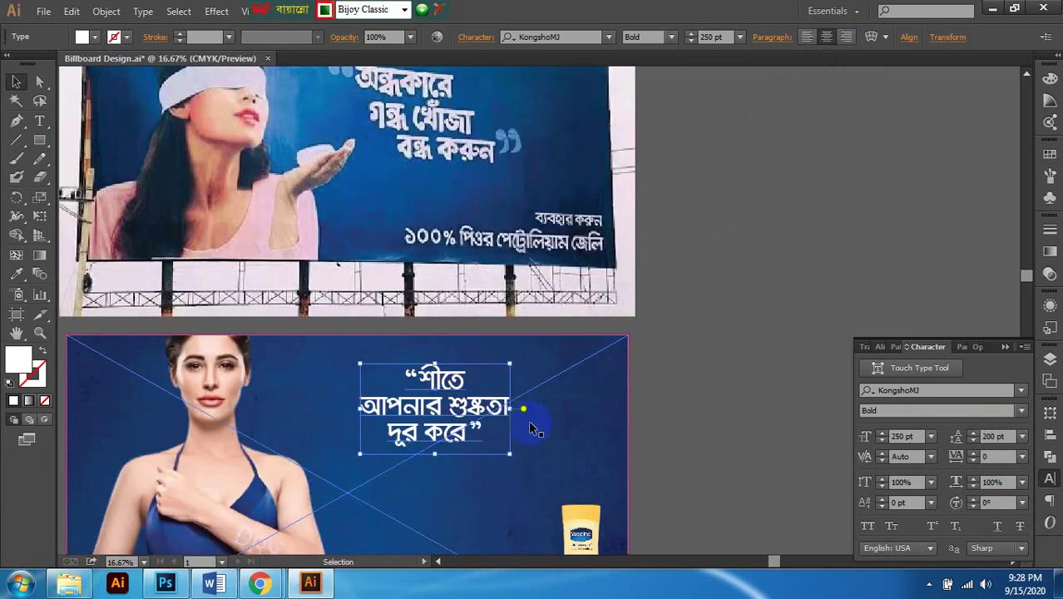
{"action": "scroll", "coordinate": [469, 454], "scroll_direction": "left", "scroll_amount": 2}
{"action": "scroll", "coordinate": [470, 453], "scroll_direction": "up", "scroll_amount": 3}
{"action": "scroll", "coordinate": [469, 453], "scroll_direction": "down", "scroll_amount": 3}
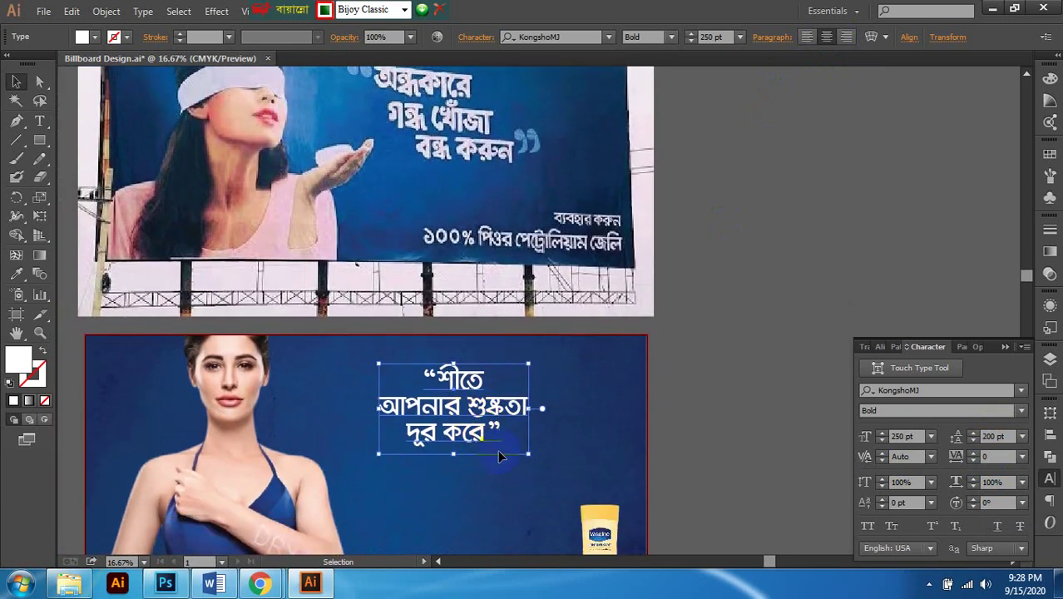
{"action": "scroll", "coordinate": [454, 424], "scroll_direction": "up", "scroll_amount": 1}
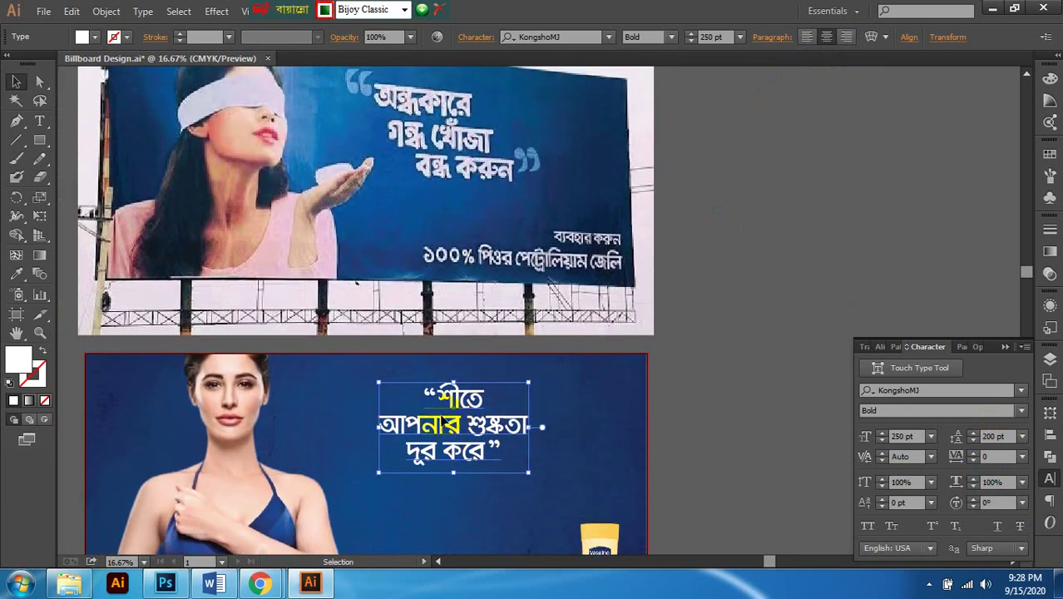
{"action": "left_click", "coordinate": [806, 36]}
Step: Indent the headline's first and third lines with leading spaces to stagger the text
{"action": "scroll", "coordinate": [587, 329], "scroll_direction": "right", "scroll_amount": 3}
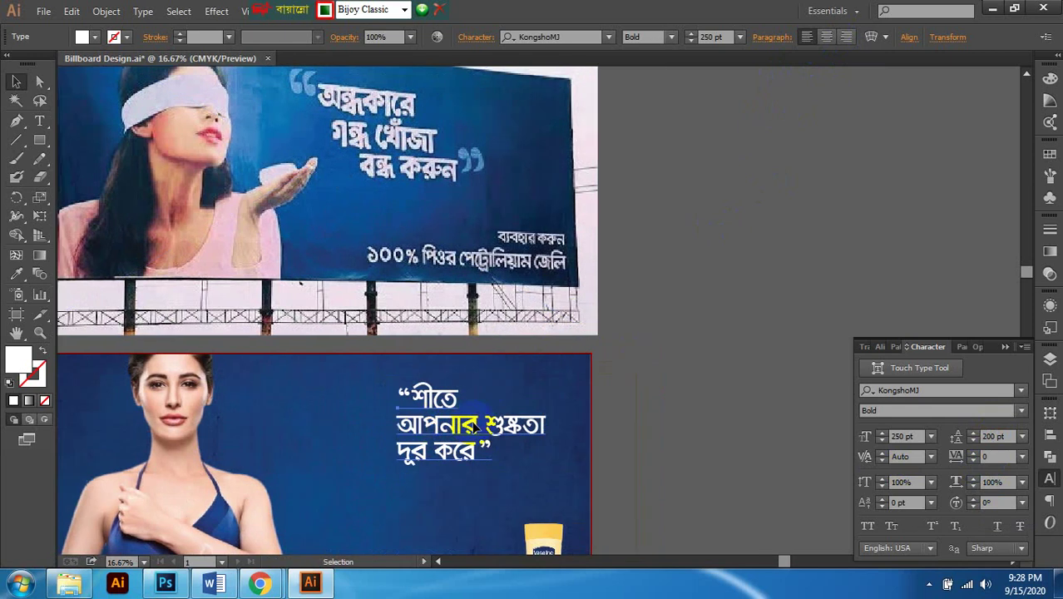
{"action": "double_click", "coordinate": [411, 401]}
{"action": "double_click", "coordinate": [412, 450]}
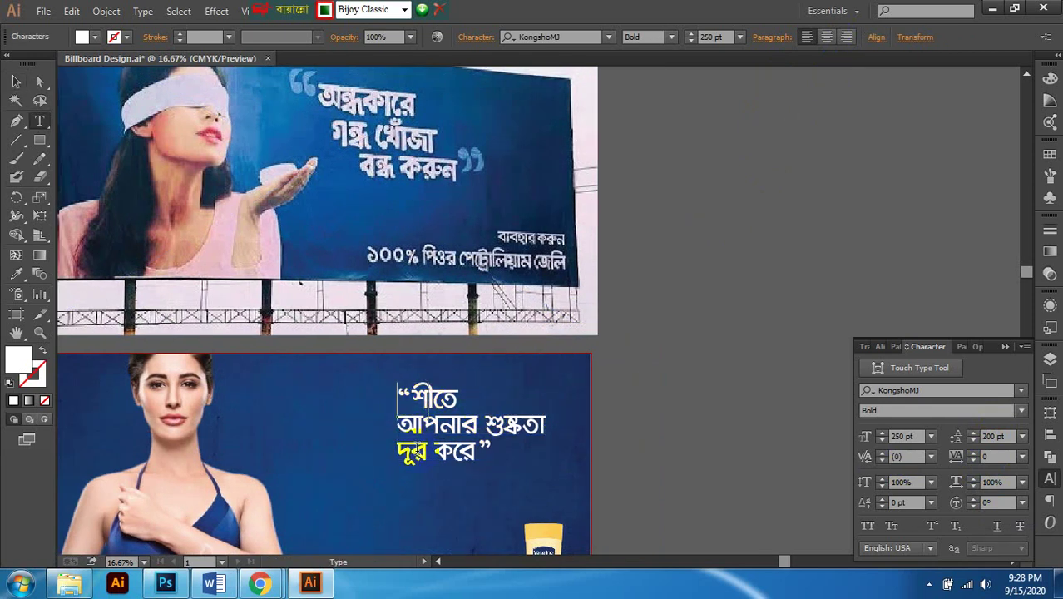
{"action": "left_click_drag", "start_coordinate": [421, 424], "coordinate": [410, 405]}
{"action": "double_click", "coordinate": [412, 450]}
{"action": "left_click", "coordinate": [388, 454]}
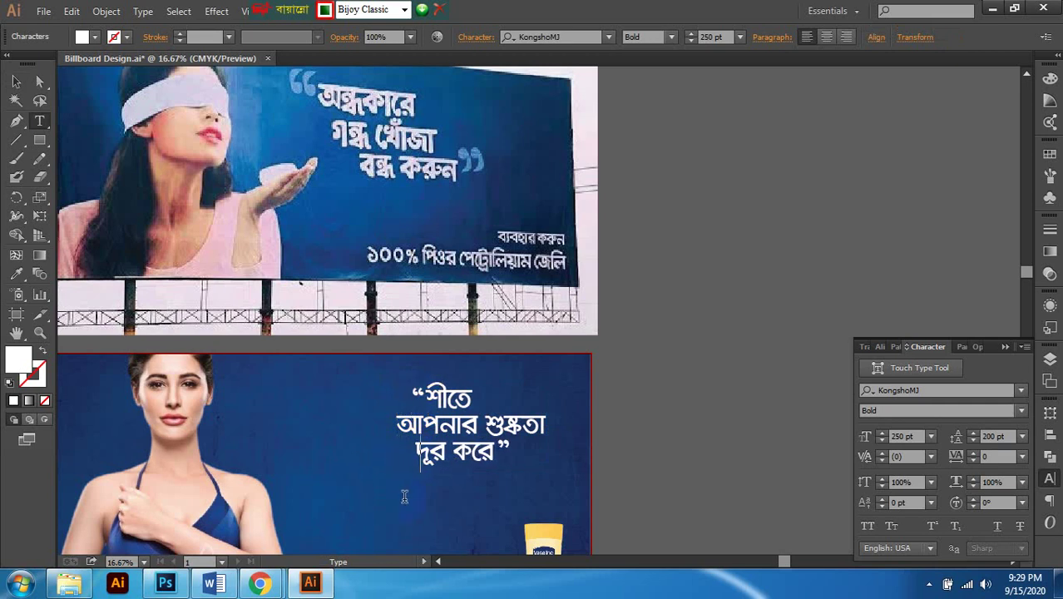
{"action": "left_click", "coordinate": [526, 480]}
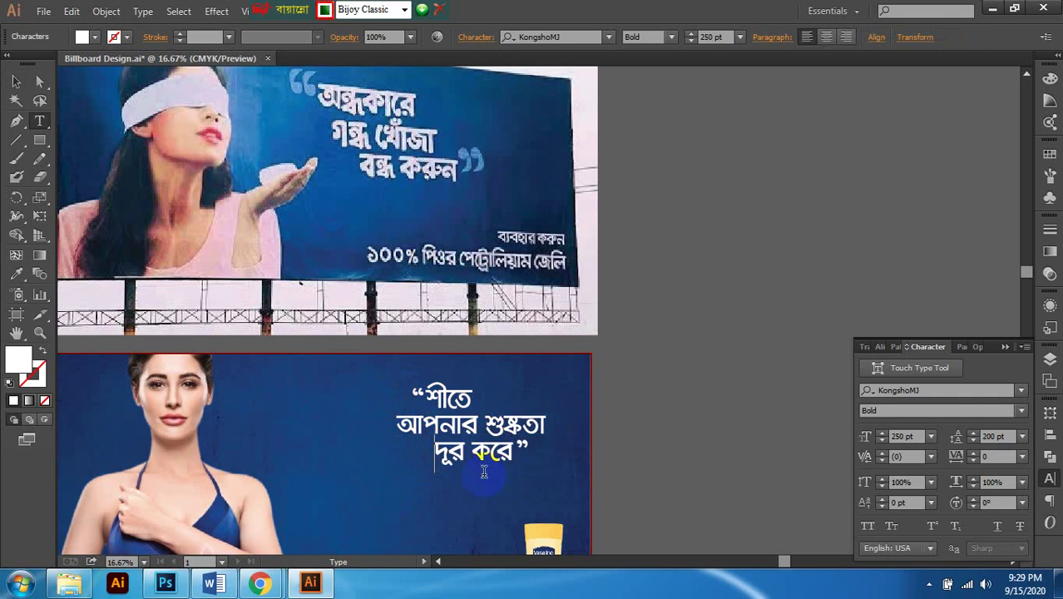
Step: Remove the leading spaces from the দূর করে line and join আপনার শুষ্কতা onto the headline's first line
{"action": "scroll", "coordinate": [478, 456], "scroll_direction": "down", "scroll_amount": 1}
{"action": "scroll", "coordinate": [466, 449], "scroll_direction": "up", "scroll_amount": 1}
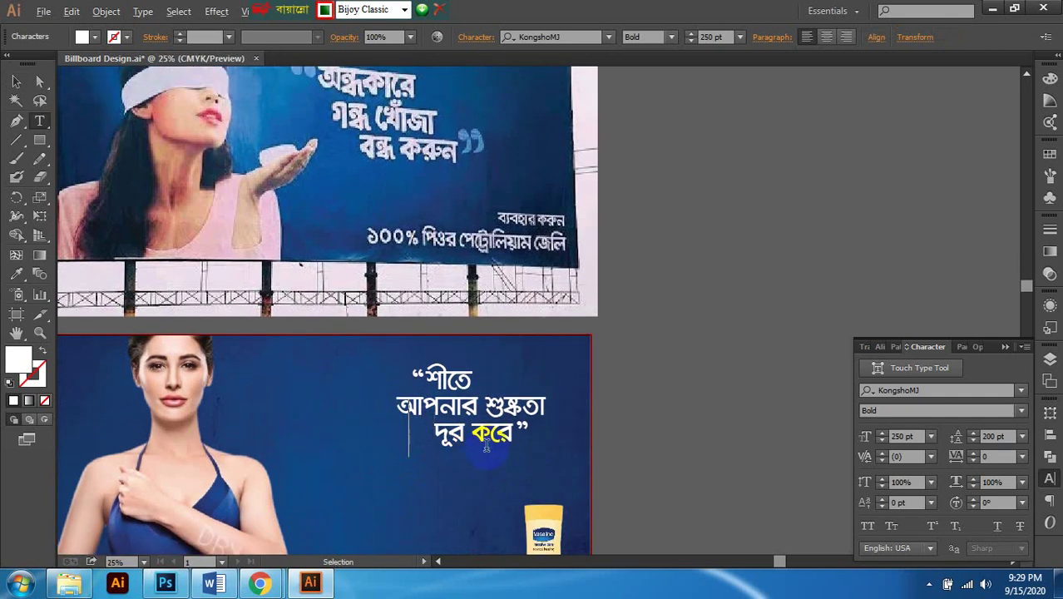
{"action": "scroll", "coordinate": [486, 445], "scroll_direction": "up", "scroll_amount": 1}
{"action": "scroll", "coordinate": [439, 415], "scroll_direction": "up", "scroll_amount": 1}
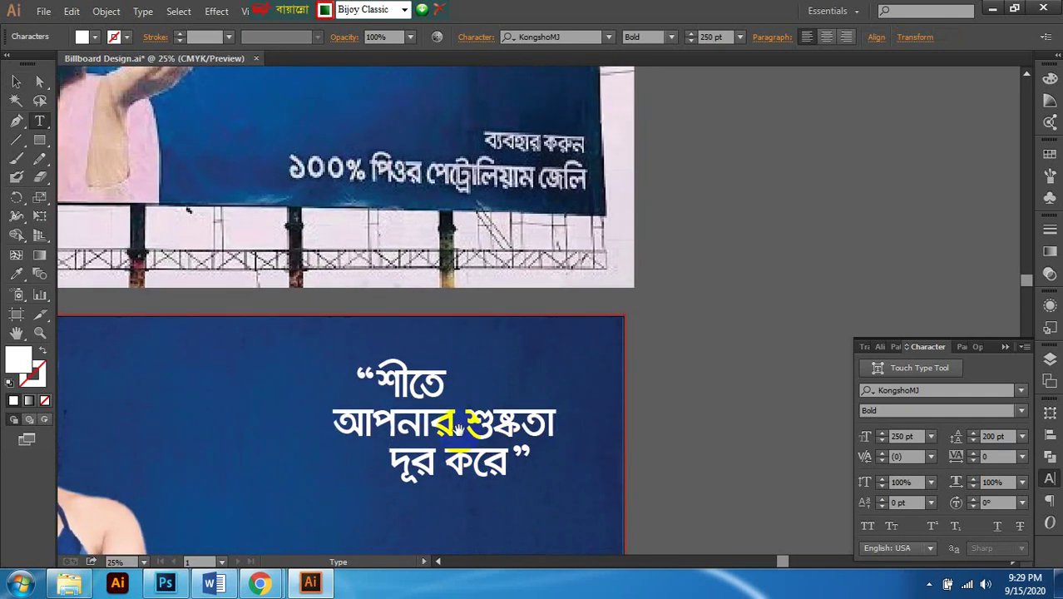
{"action": "scroll", "coordinate": [449, 437], "scroll_direction": "down", "scroll_amount": 1}
{"action": "scroll", "coordinate": [436, 430], "scroll_direction": "up", "scroll_amount": 1}
{"action": "left_click_drag", "start_coordinate": [368, 436], "coordinate": [291, 434]}
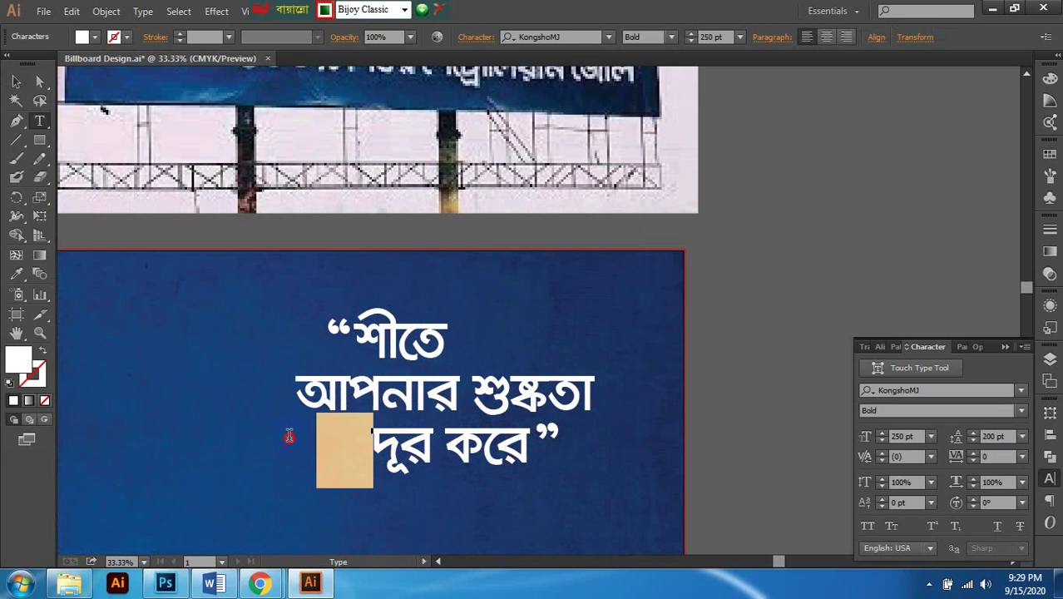
{"action": "key", "text": "BackSpace"}
{"action": "left_click_drag", "start_coordinate": [335, 391], "coordinate": [244, 373]}
{"action": "key", "text": "BackSpace"}
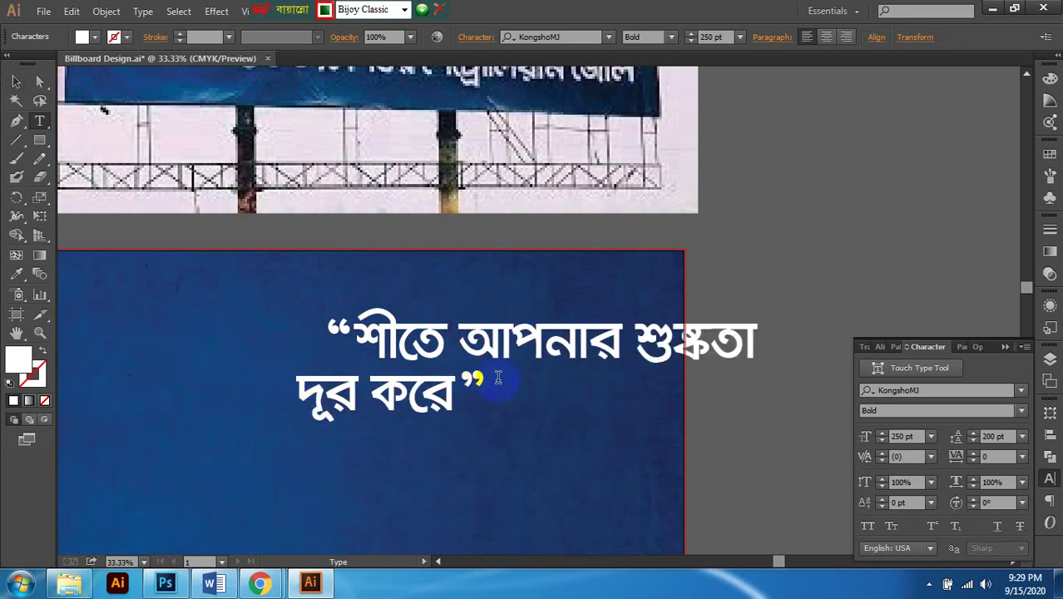
Step: Break the headline after আপনার and join শুষ্কতা with দূর করে” so it forms two lines
{"action": "left_click_drag", "start_coordinate": [595, 341], "coordinate": [636, 332]}
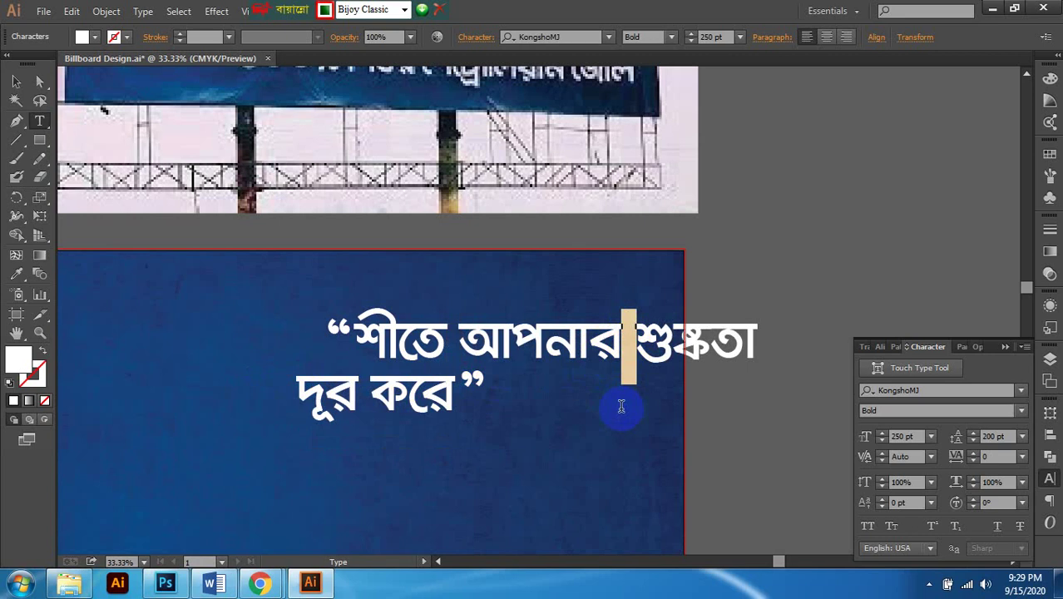
{"action": "key", "text": "Return"}
{"action": "left_click", "coordinate": [309, 439]}
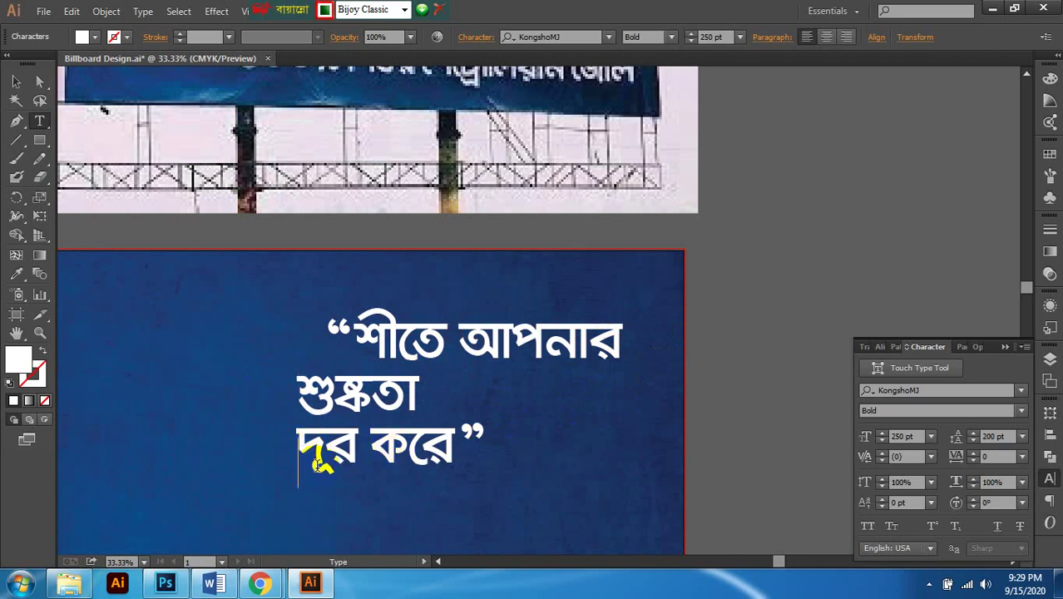
{"action": "key", "text": "BackSpace"}
{"action": "scroll", "coordinate": [382, 441], "scroll_direction": "up", "scroll_amount": 1}
{"action": "left_click_drag", "start_coordinate": [426, 428], "coordinate": [447, 424]}
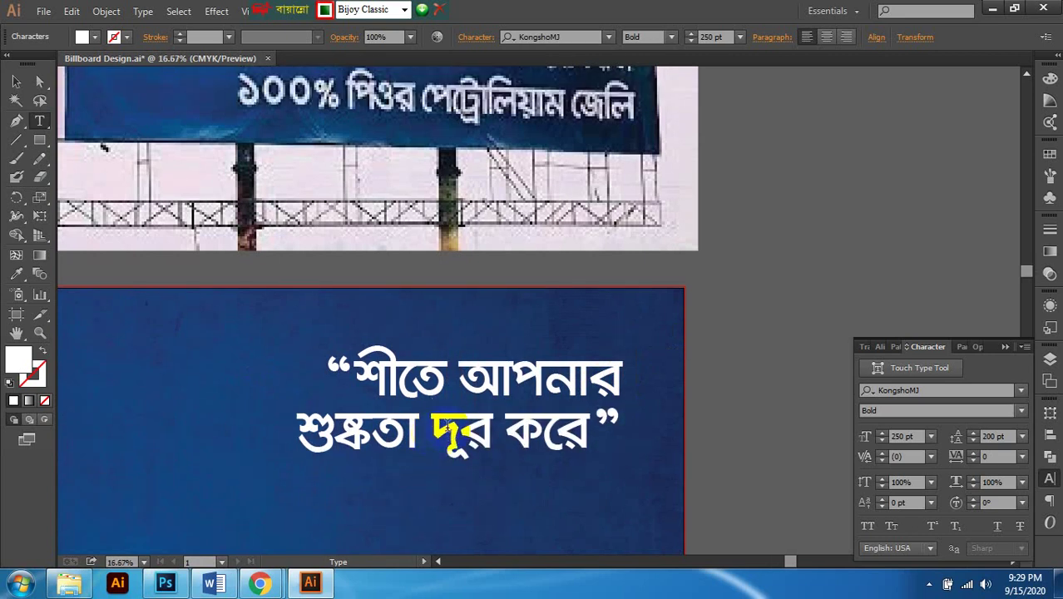
{"action": "scroll", "coordinate": [447, 424], "scroll_direction": "down", "scroll_amount": 2}
{"action": "scroll", "coordinate": [497, 408], "scroll_direction": "down", "scroll_amount": 1}
{"action": "scroll", "coordinate": [493, 383], "scroll_direction": "left", "scroll_amount": 1}
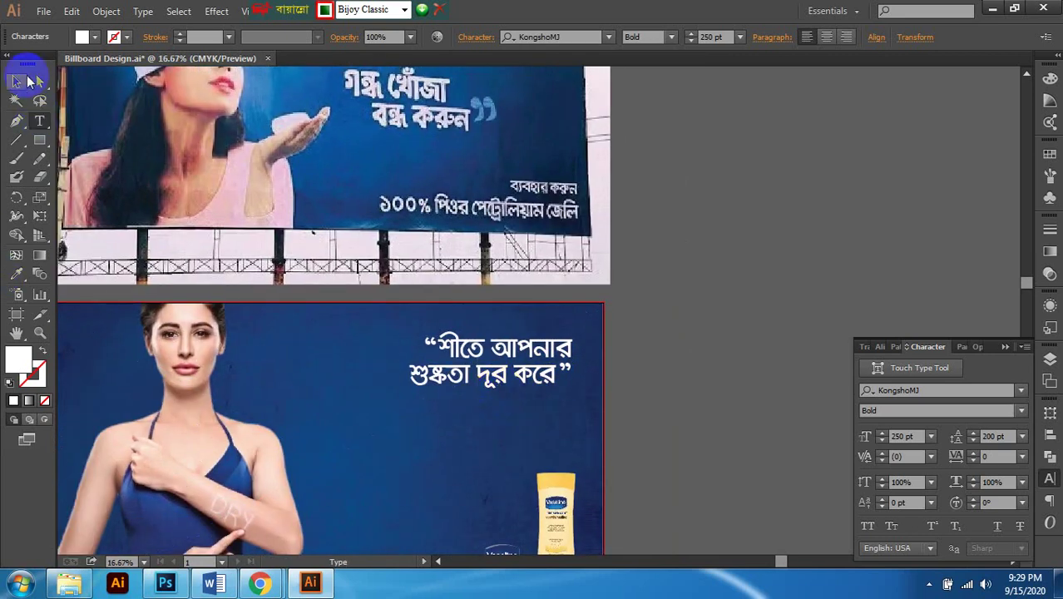
Step: Set the leading of the two-line headline to 220 pt
{"action": "left_click", "coordinate": [19, 81]}
{"action": "scroll", "coordinate": [551, 386], "scroll_direction": "up", "scroll_amount": 1}
{"action": "scroll", "coordinate": [532, 385], "scroll_direction": "up", "scroll_amount": 2}
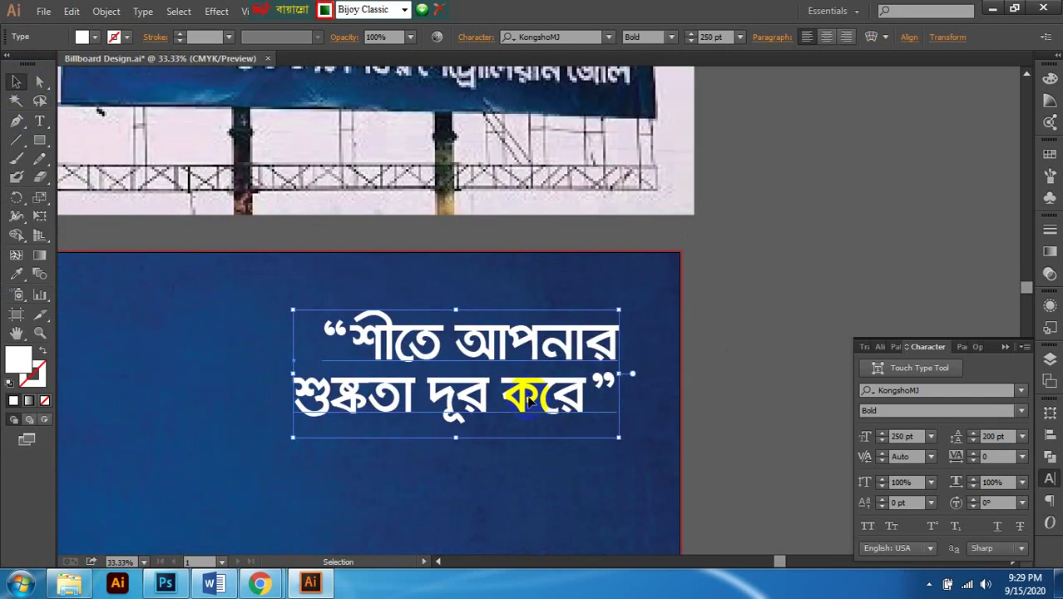
{"action": "left_click", "coordinate": [991, 436]}
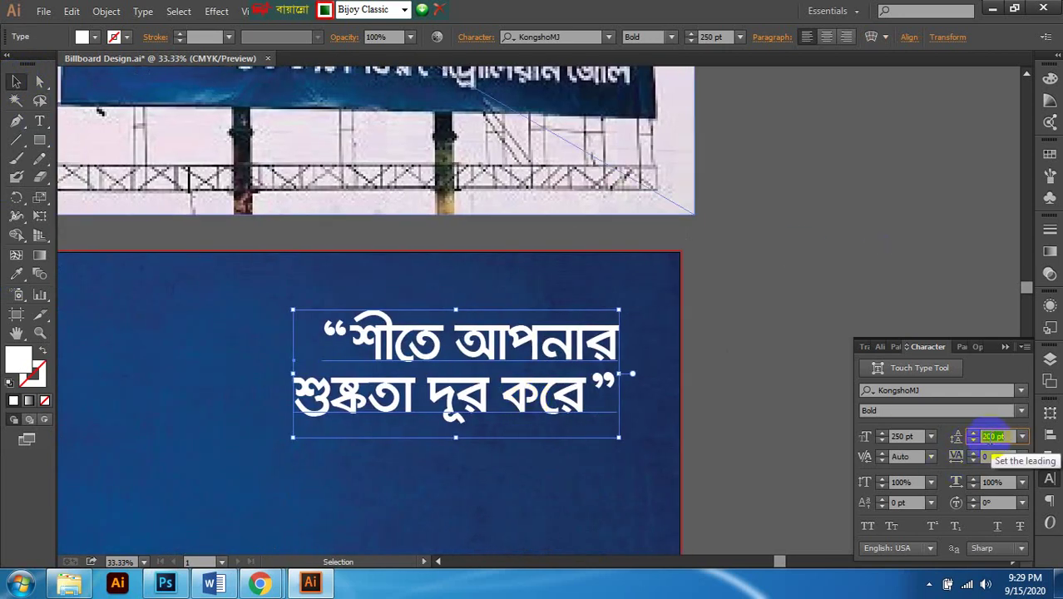
{"action": "key", "text": "Return"}
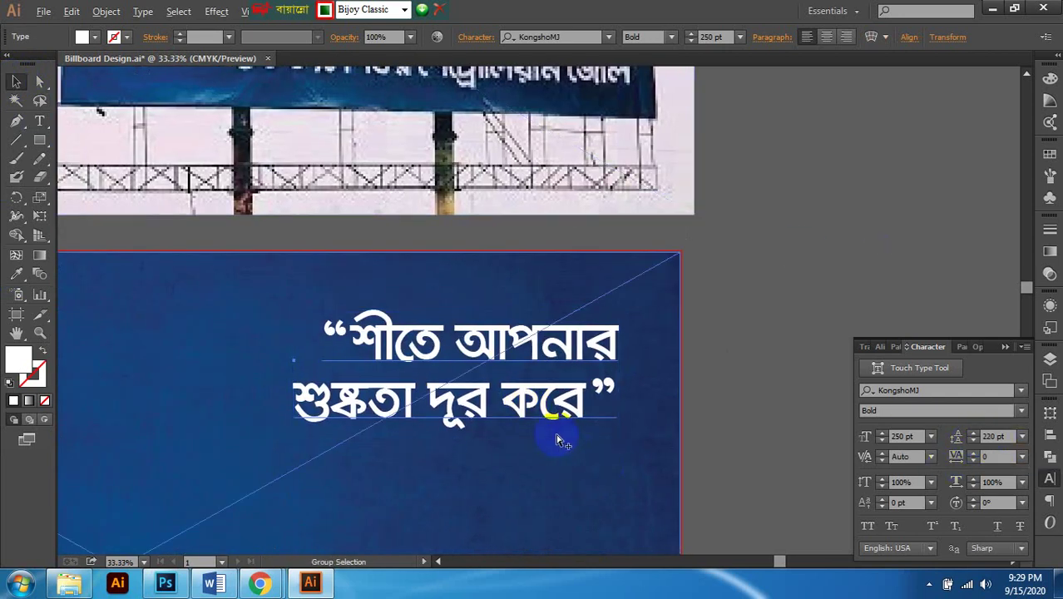
Step: Set the headline's font size to 300 pt, judging it against the reference billboard's lettering
{"action": "scroll", "coordinate": [634, 437], "scroll_direction": "down", "scroll_amount": 1}
{"action": "scroll", "coordinate": [574, 348], "scroll_direction": "down", "scroll_amount": 1}
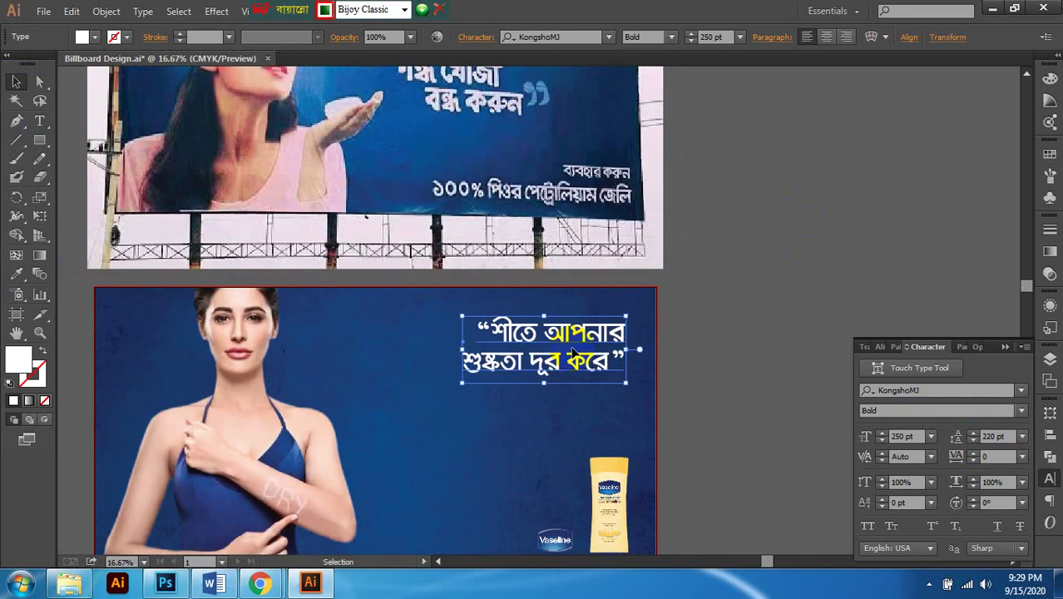
{"action": "scroll", "coordinate": [581, 341], "scroll_direction": "up", "scroll_amount": 1}
{"action": "scroll", "coordinate": [716, 306], "scroll_direction": "up", "scroll_amount": 1}
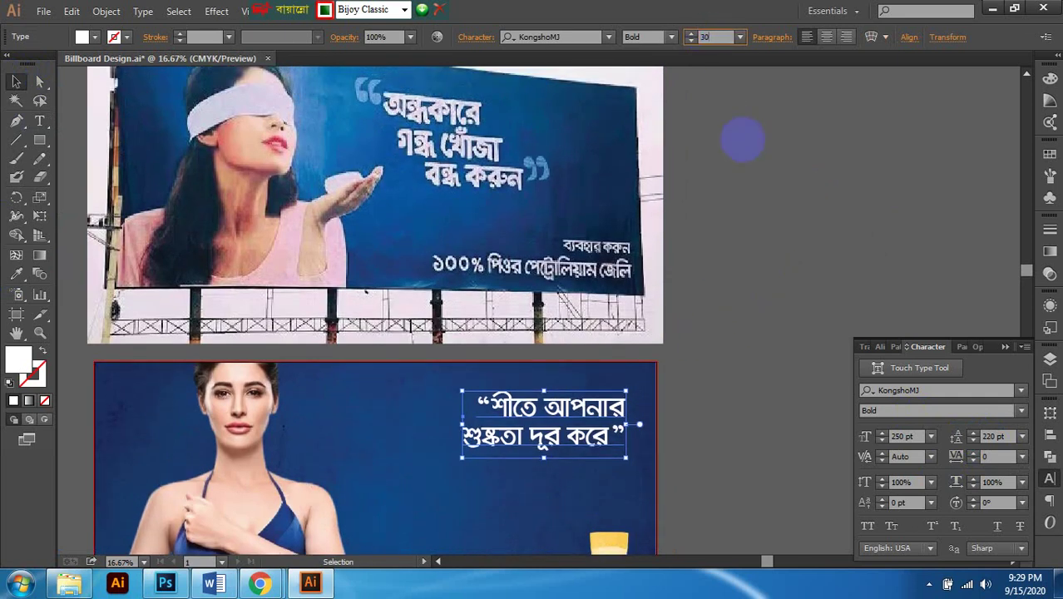
{"action": "key", "text": "Return"}
Step: Shift the headline left so it keeps a margin from the artboard's right edge
{"action": "scroll", "coordinate": [653, 312], "scroll_direction": "down", "scroll_amount": 4}
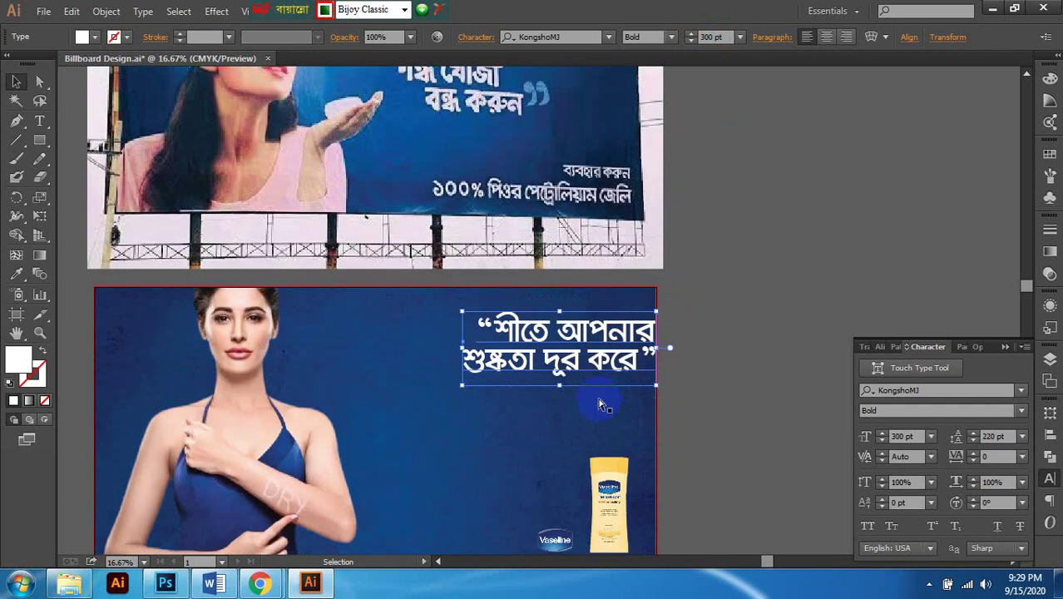
{"action": "key", "text": "ctrl+="}
{"action": "left_click_drag", "start_coordinate": [644, 322], "coordinate": [597, 326]}
{"action": "scroll", "coordinate": [712, 304], "scroll_direction": "right", "scroll_amount": 1}
{"action": "scroll", "coordinate": [766, 293], "scroll_direction": "down", "scroll_amount": 2}
{"action": "scroll", "coordinate": [766, 293], "scroll_direction": "left", "scroll_amount": 1}
{"action": "left_click", "coordinate": [691, 304]}
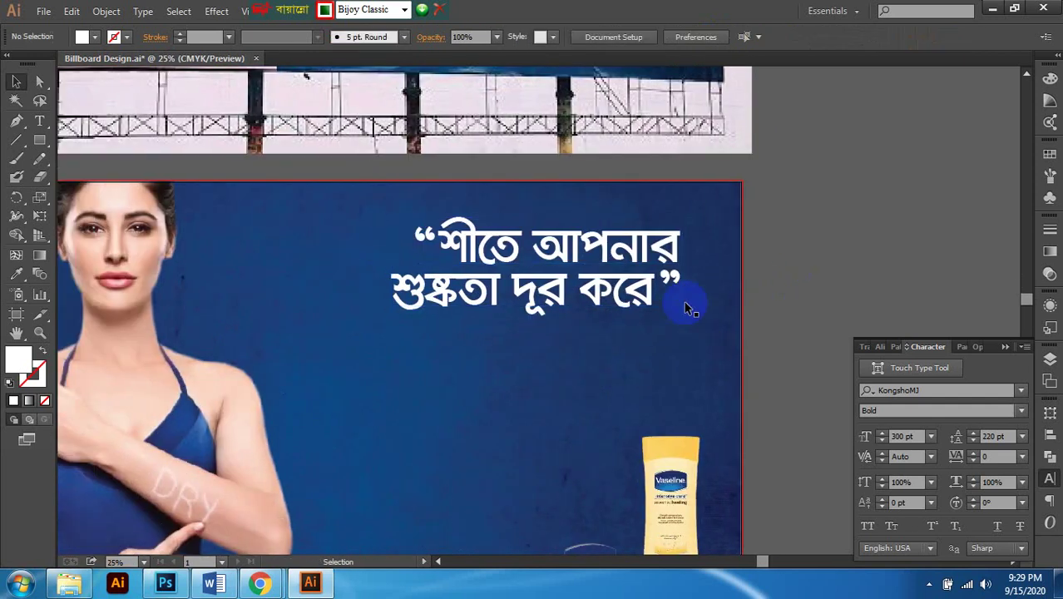
Step: Set the headline's leading to 250 pt
{"action": "left_click", "coordinate": [587, 293]}
{"action": "left_click", "coordinate": [993, 436]}
{"action": "left_click", "coordinate": [994, 436]}
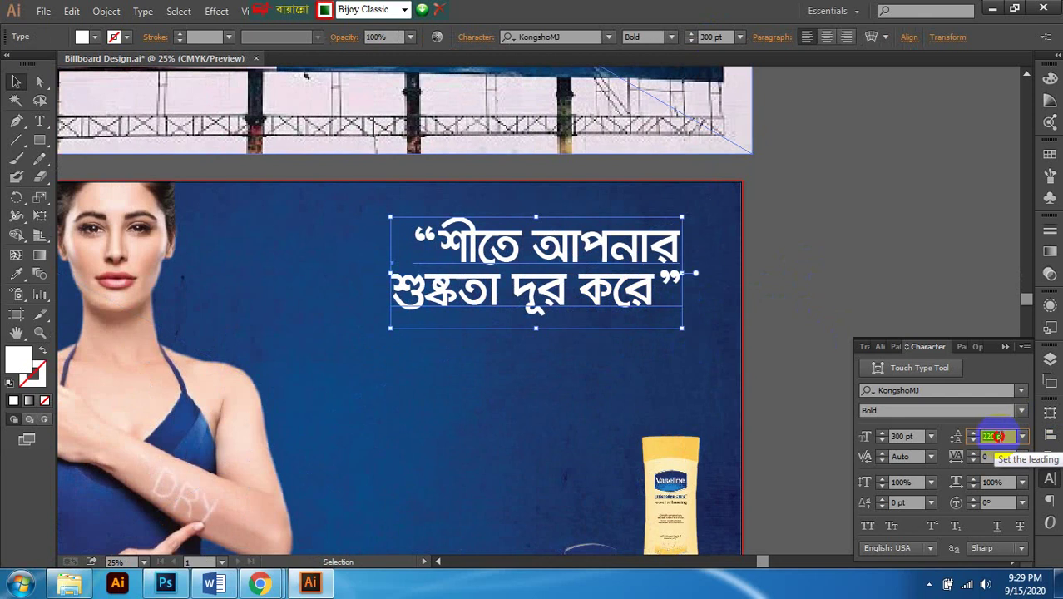
{"action": "type", "text": "250"}
{"action": "key", "text": "Return"}
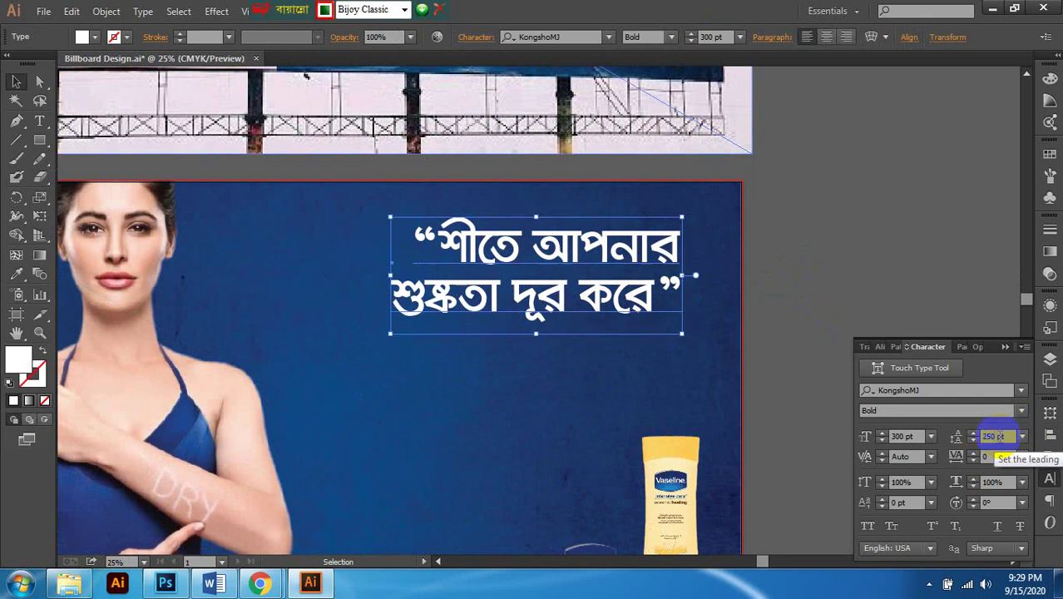
Step: Scale the headline up proportionally toward the woman to a font size of about 355 pt, keeping its upper-right corner in place
{"action": "scroll", "coordinate": [509, 392], "scroll_direction": "left", "scroll_amount": 1}
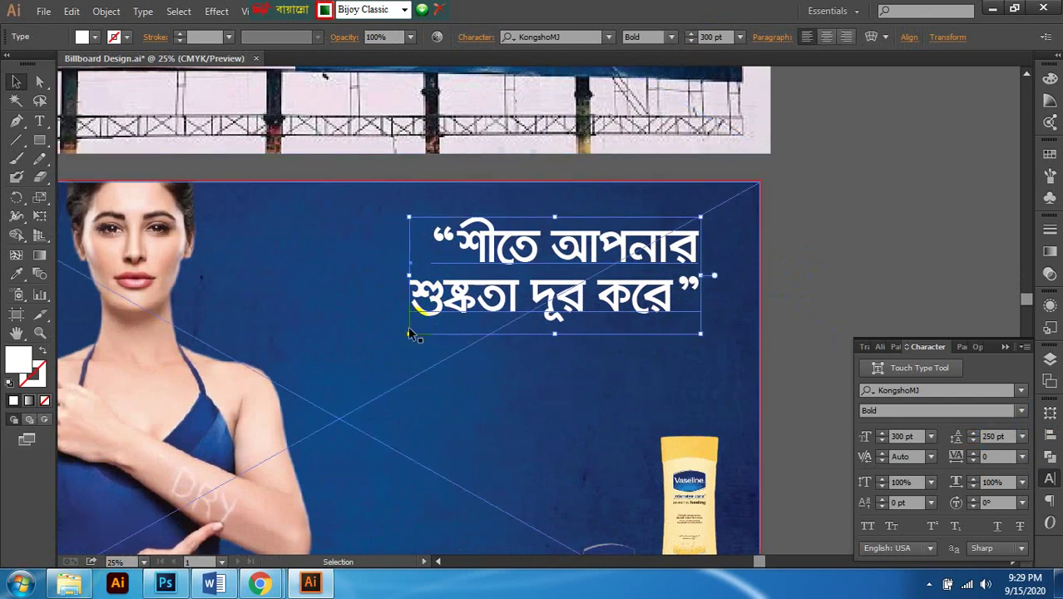
{"action": "scroll", "coordinate": [408, 336], "scroll_direction": "left", "scroll_amount": 2}
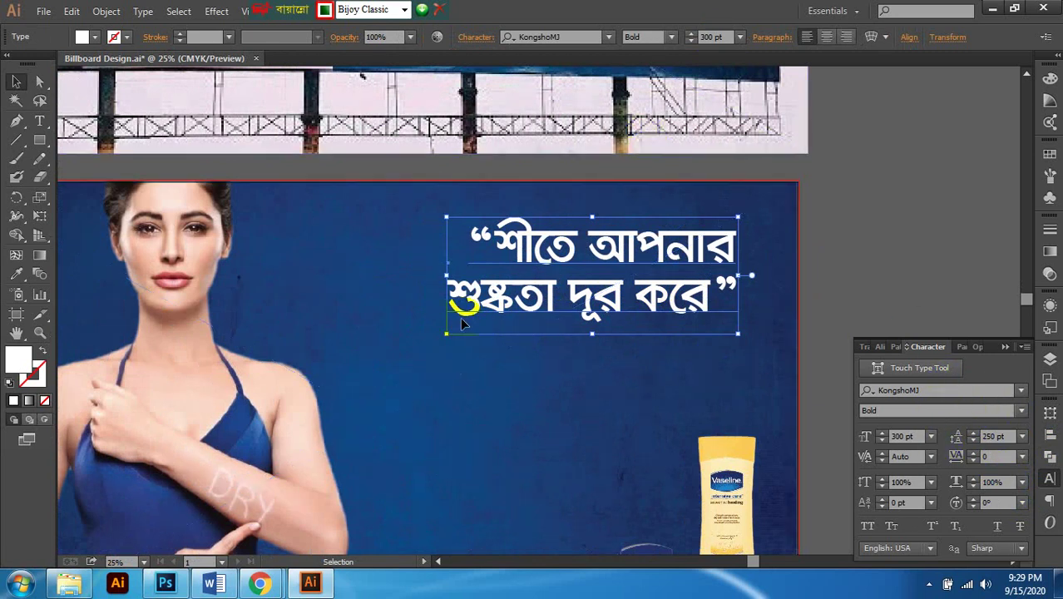
{"action": "left_click_drag", "start_coordinate": [446, 335], "coordinate": [390, 375]}
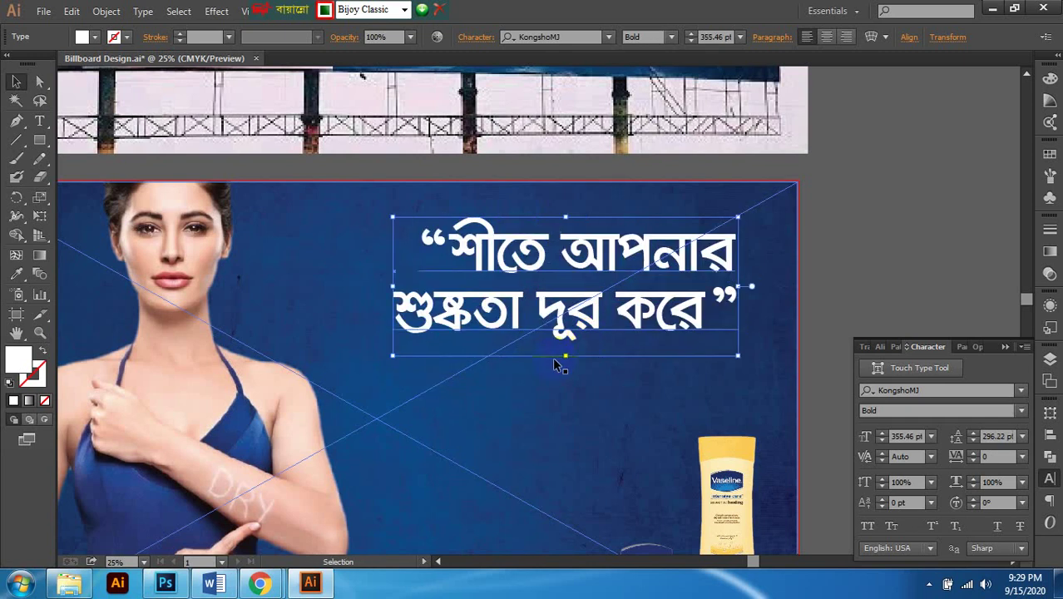
{"action": "scroll", "coordinate": [536, 361], "scroll_direction": "down", "scroll_amount": 1}
{"action": "scroll", "coordinate": [811, 258], "scroll_direction": "up", "scroll_amount": 3}
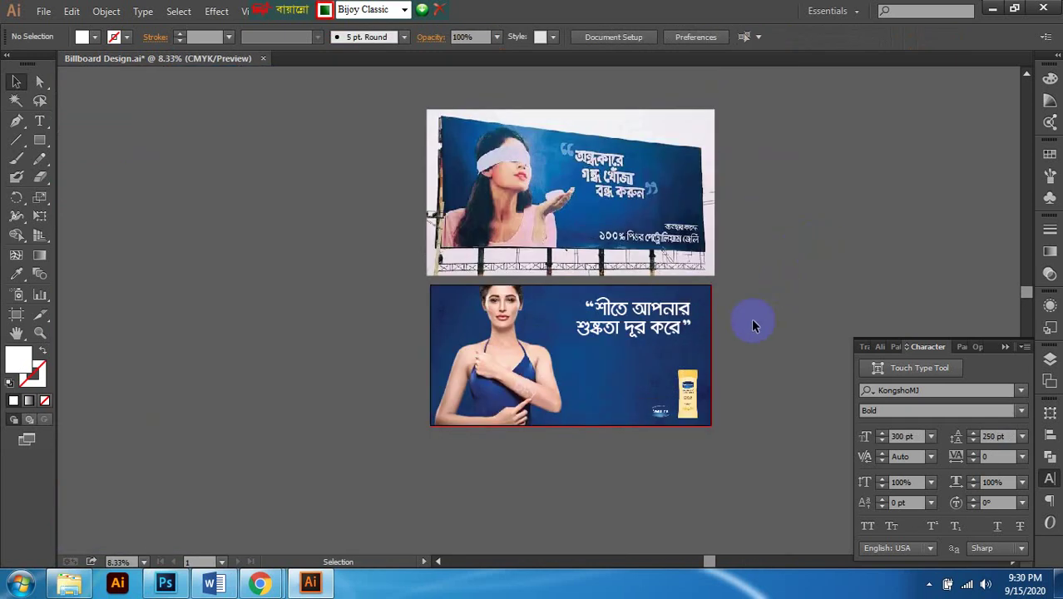
Step: Remove the leading spaces before the opening quotation mark on the headline's first line
{"action": "scroll", "coordinate": [677, 356], "scroll_direction": "up", "scroll_amount": 1}
{"action": "scroll", "coordinate": [604, 351], "scroll_direction": "up", "scroll_amount": 1}
{"action": "double_click", "coordinate": [499, 223]}
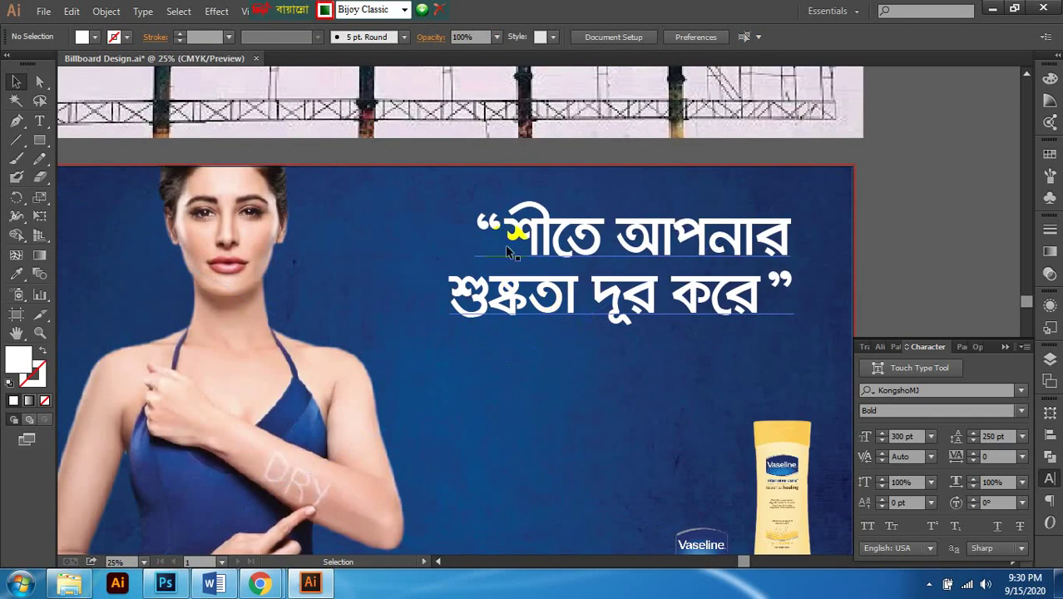
{"action": "left_click_drag", "start_coordinate": [499, 223], "coordinate": [403, 223]}
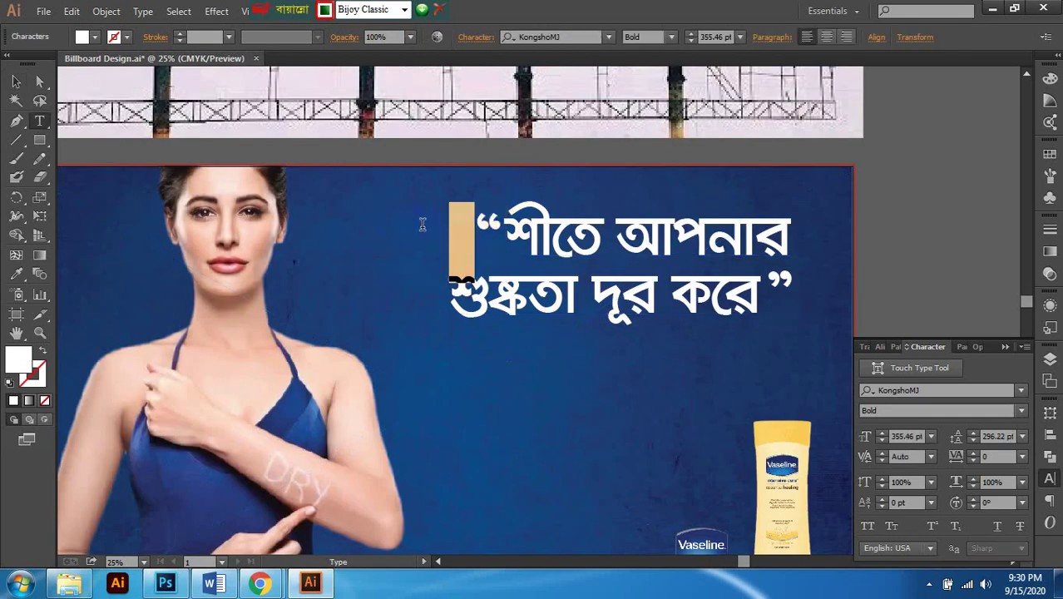
{"action": "key", "text": "BackSpace"}
Step: Enlarge only the headline's opening quotation mark, first to 450 pt and finally to 600 pt
{"action": "key", "text": "shift+Right"}
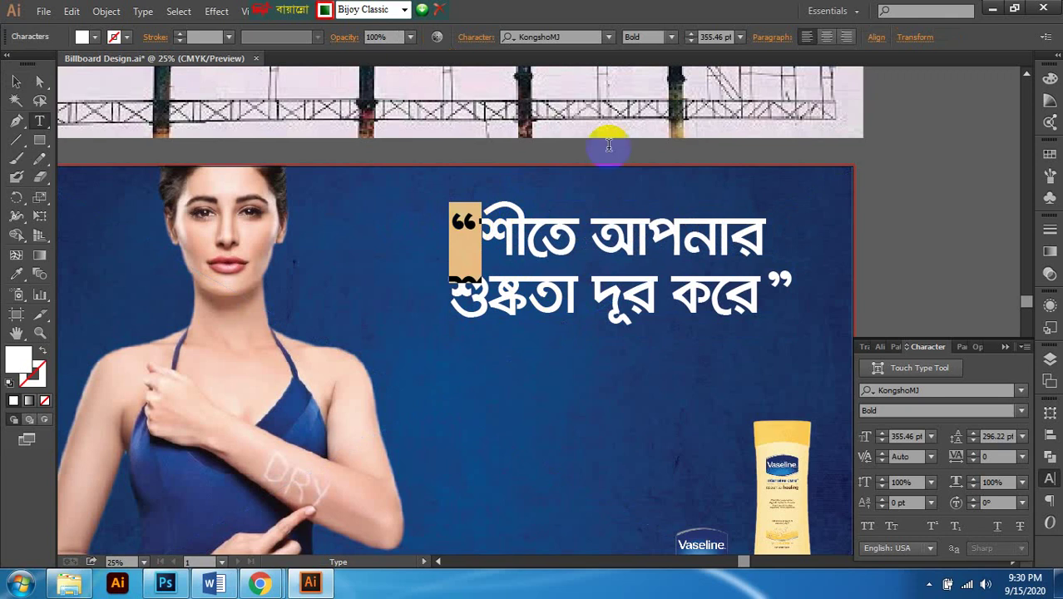
{"action": "left_click", "coordinate": [715, 37]}
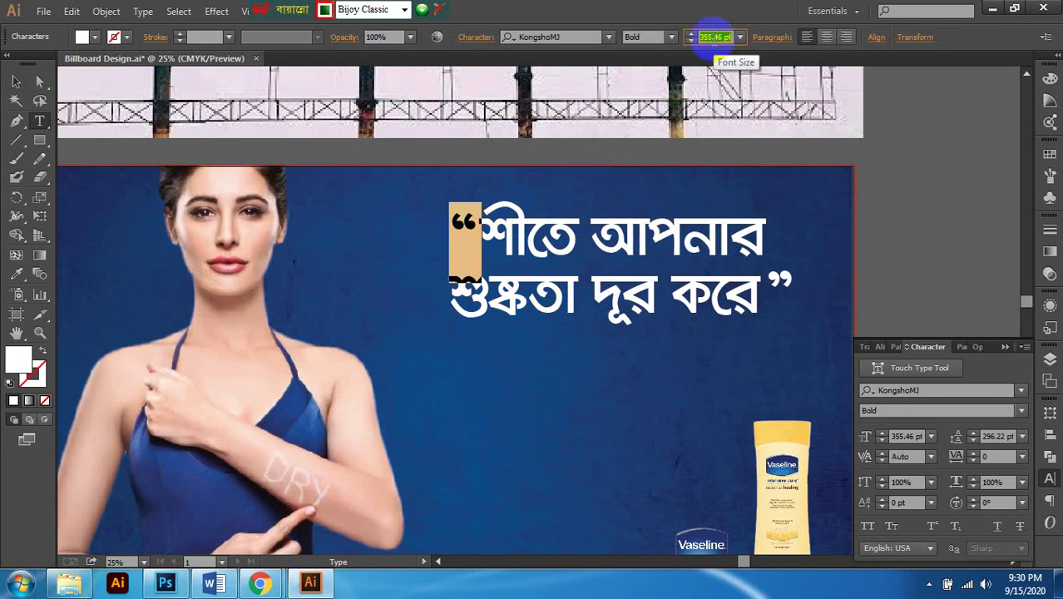
{"action": "key", "text": "Return"}
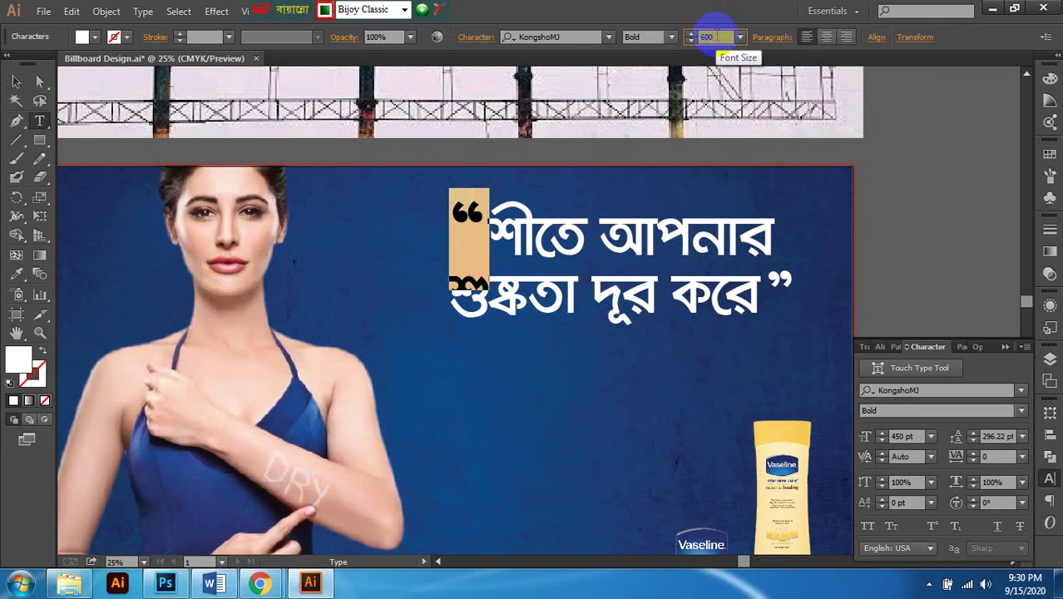
{"action": "type", "text": "600"}
{"action": "key", "text": "Return"}
Step: Set only the closing quotation mark after করে to a font size of 600 pt
{"action": "left_click_drag", "start_coordinate": [754, 290], "coordinate": [798, 288]}
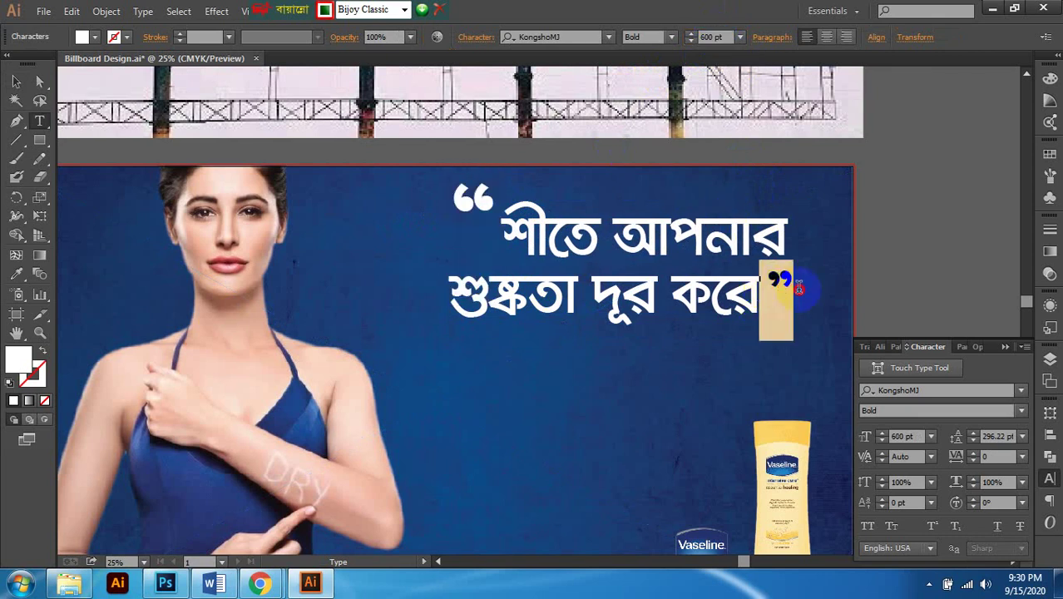
{"action": "left_click", "coordinate": [715, 37]}
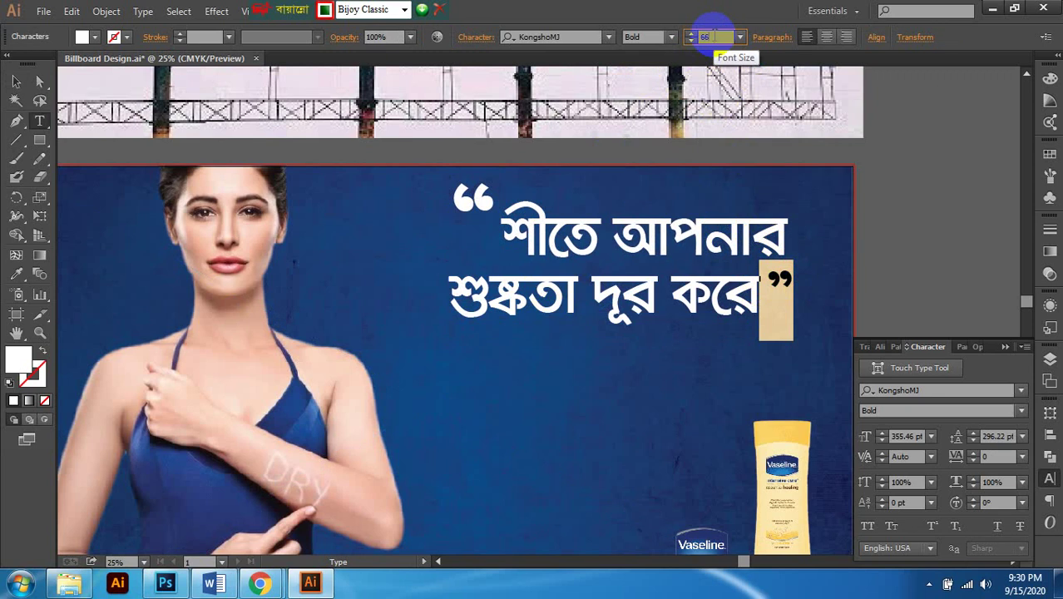
{"action": "type", "text": "600"}
{"action": "key", "text": "Return"}
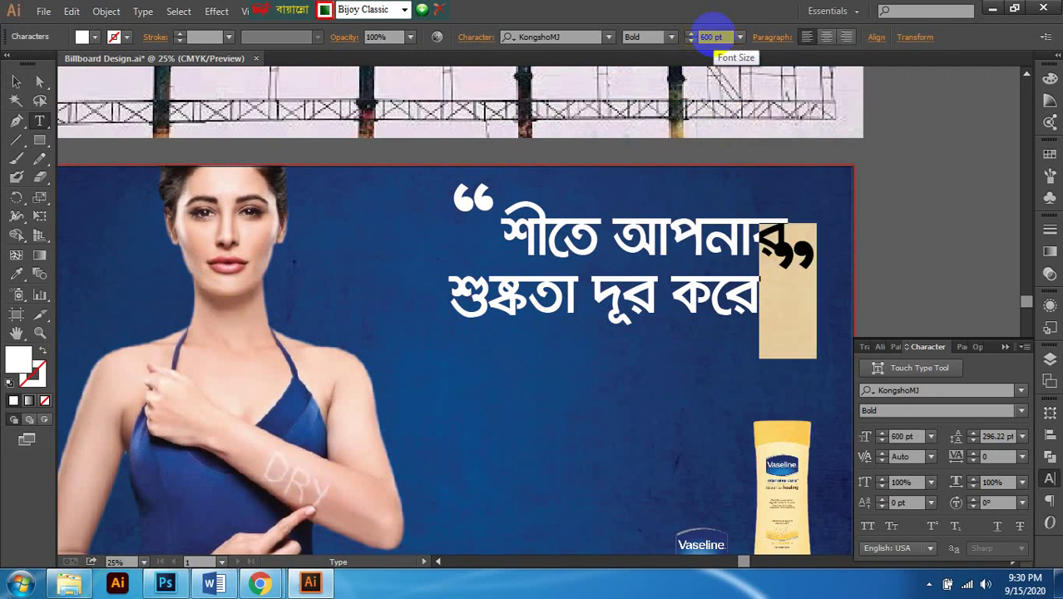
{"action": "scroll", "coordinate": [805, 310], "scroll_direction": "right", "scroll_amount": 2}
{"action": "left_click", "coordinate": [687, 300]}
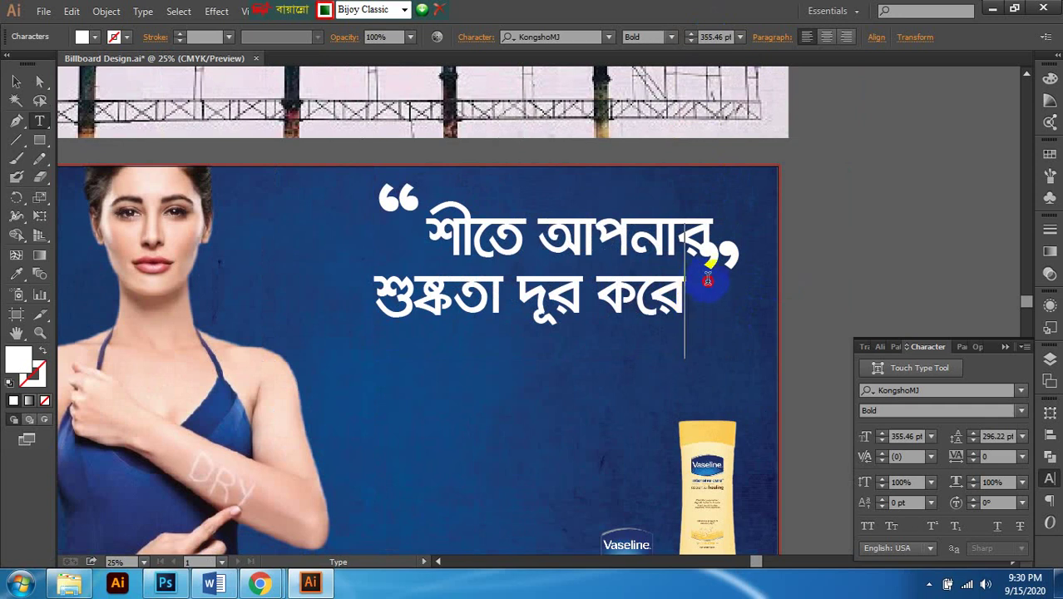
{"action": "left_click_drag", "start_coordinate": [707, 281], "coordinate": [740, 284]}
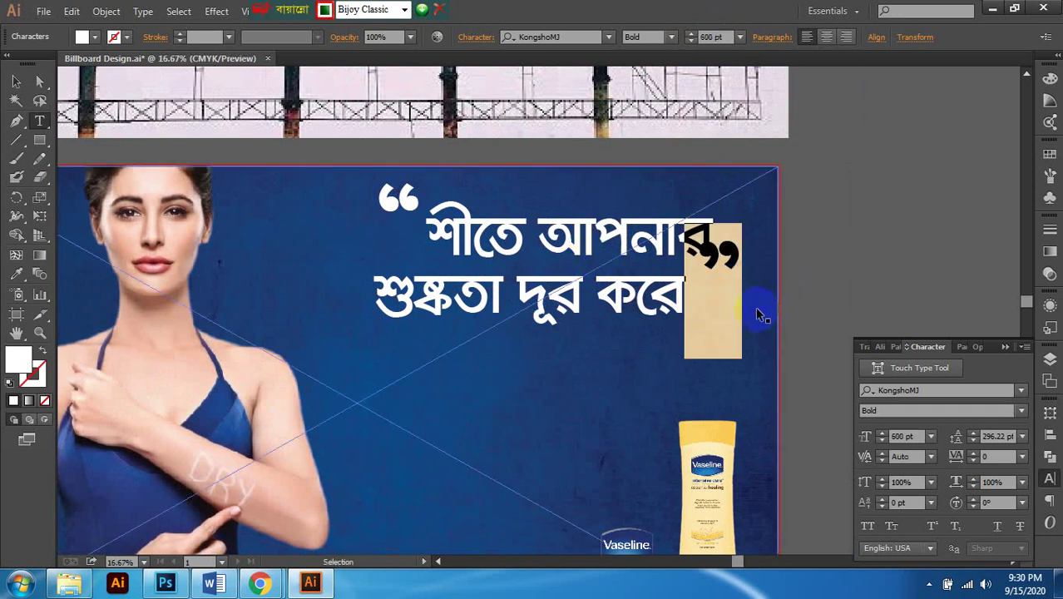
Step: Create a separate text object containing a single closing quotation mark ” at 600 pt on the empty canvas beside the artboard
{"action": "key", "text": "ctrl+minus"}
{"action": "scroll", "coordinate": [697, 294], "scroll_direction": "right", "scroll_amount": 1}
{"action": "scroll", "coordinate": [696, 294], "scroll_direction": "up", "scroll_amount": 1}
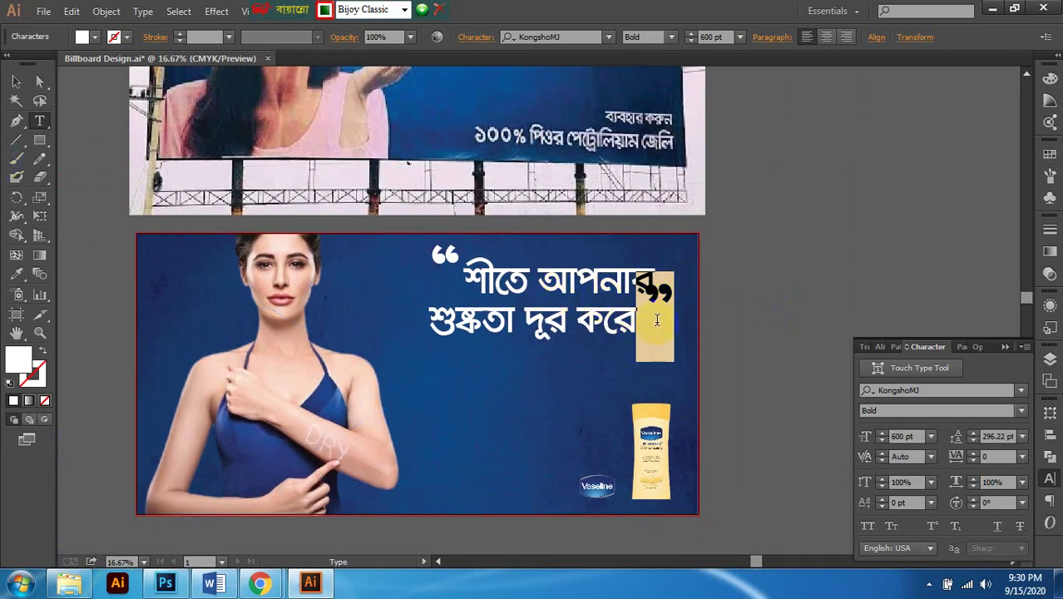
{"action": "left_click", "coordinate": [39, 120]}
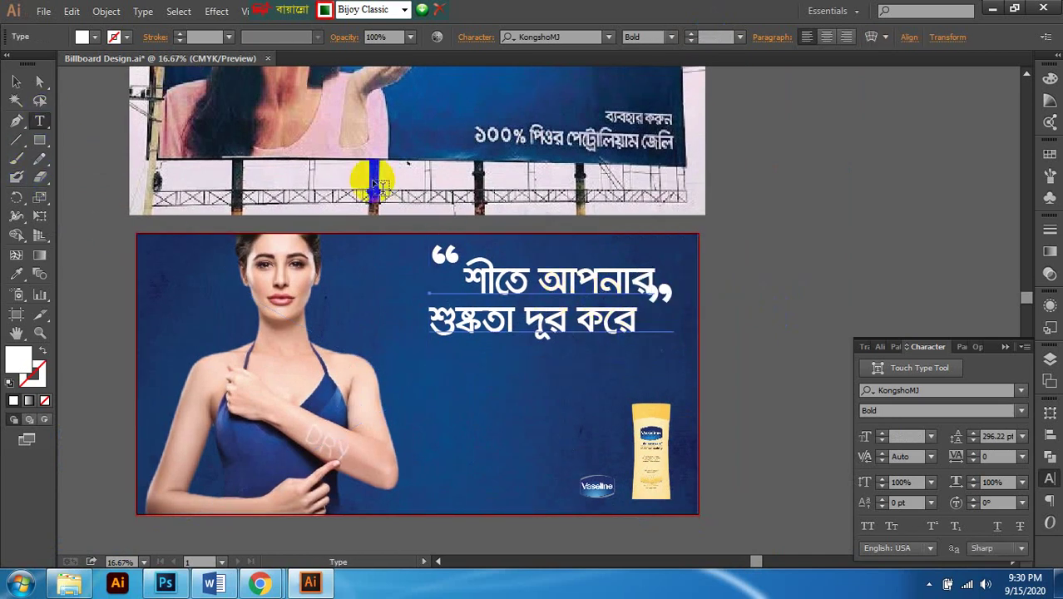
{"action": "left_click", "coordinate": [786, 227]}
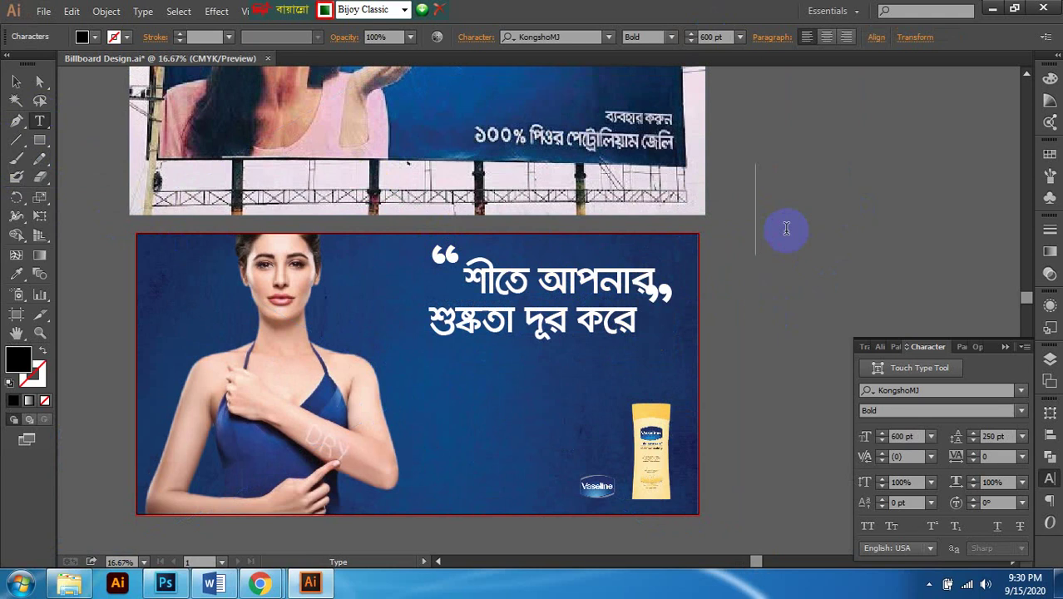
{"action": "type", "text": "’"}
{"action": "type", "text": "””"}
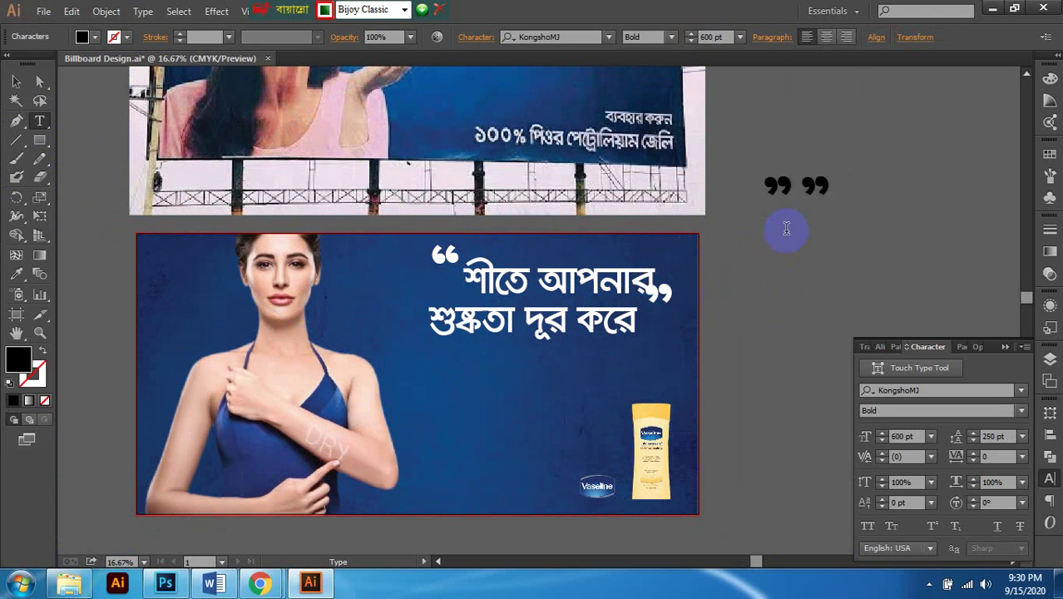
{"action": "key", "text": "BackSpace"}
Step: Recolour the separate quotation mark white by sampling the headline's closing quotation mark with the Eyedropper
{"action": "left_click", "coordinate": [16, 81]}
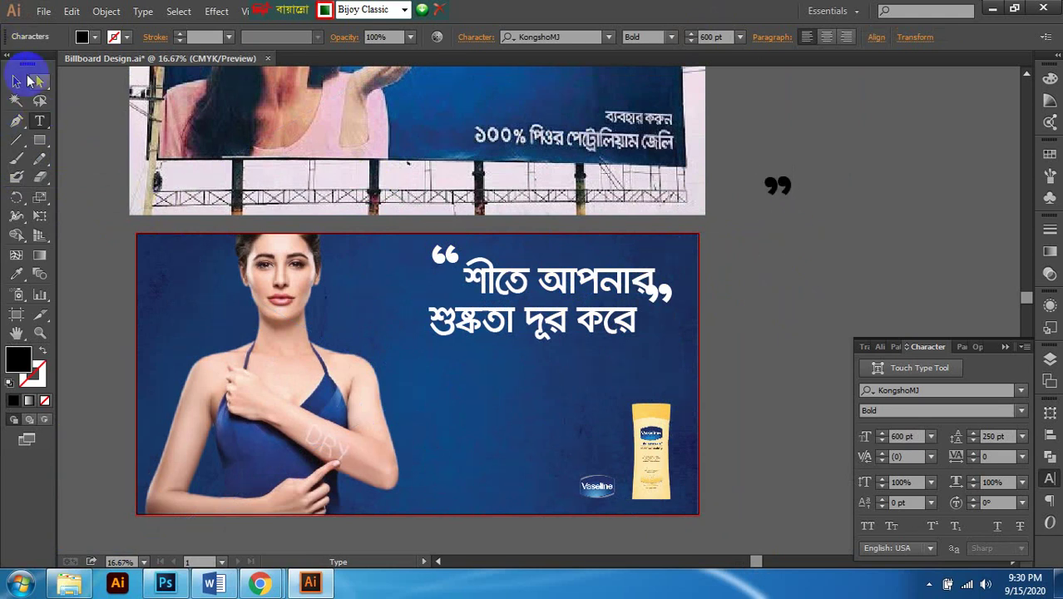
{"action": "left_click", "coordinate": [16, 273]}
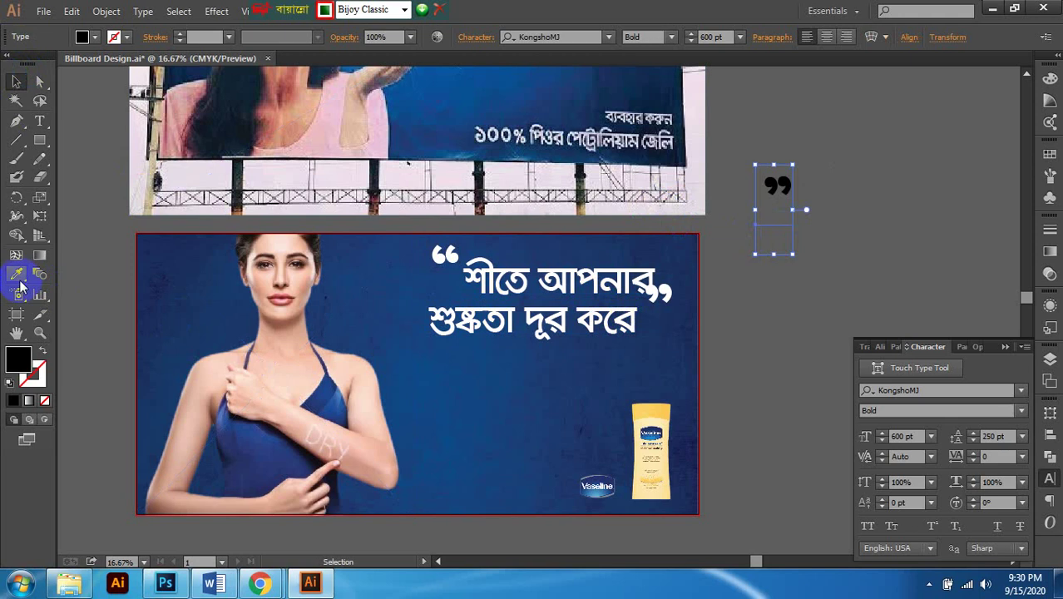
{"action": "left_click", "coordinate": [657, 289]}
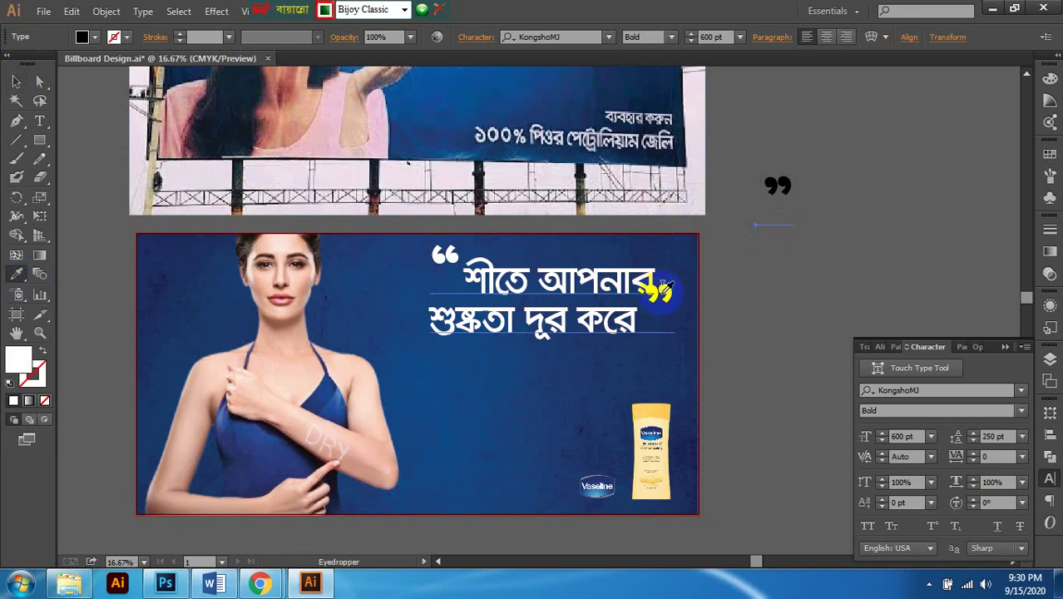
{"action": "left_click", "coordinate": [664, 283]}
{"action": "left_click", "coordinate": [789, 163]}
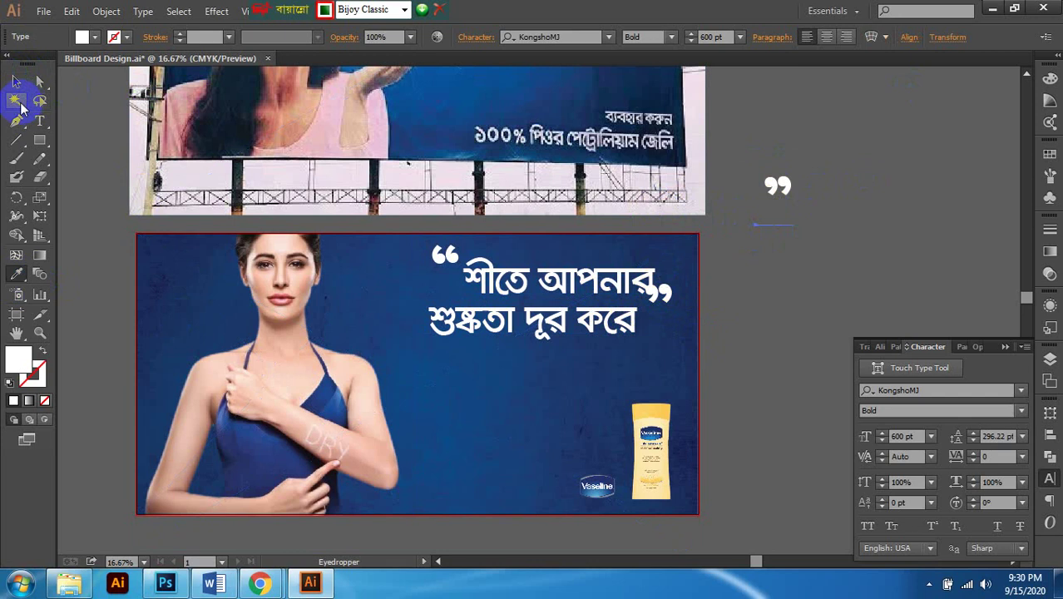
Step: Delete the headline's own closing quotation mark and move the separate one to the end of the second line, just after করে
{"action": "left_click", "coordinate": [41, 83]}
{"action": "scroll", "coordinate": [656, 299], "scroll_direction": "up", "scroll_amount": 1}
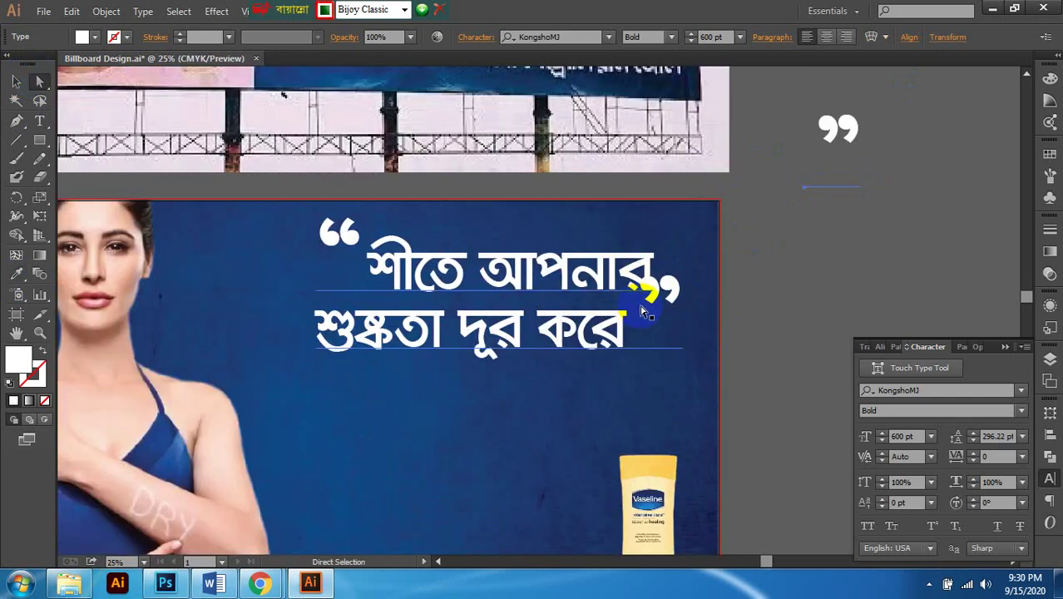
{"action": "double_click", "coordinate": [633, 360]}
{"action": "left_click_drag", "start_coordinate": [629, 333], "coordinate": [729, 329]}
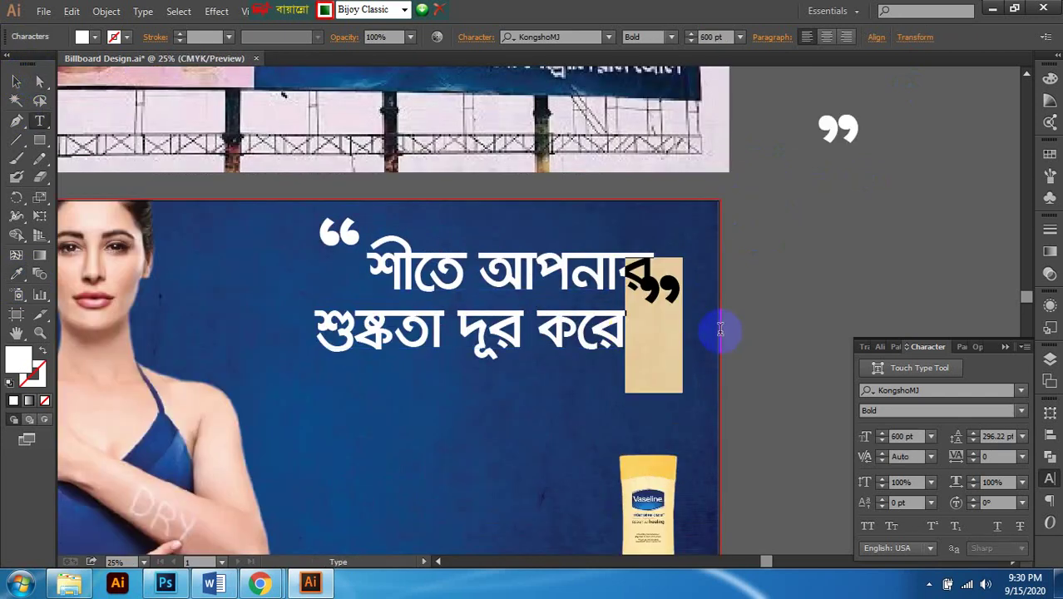
{"action": "key", "text": "BackSpace"}
{"action": "left_click", "coordinate": [39, 81]}
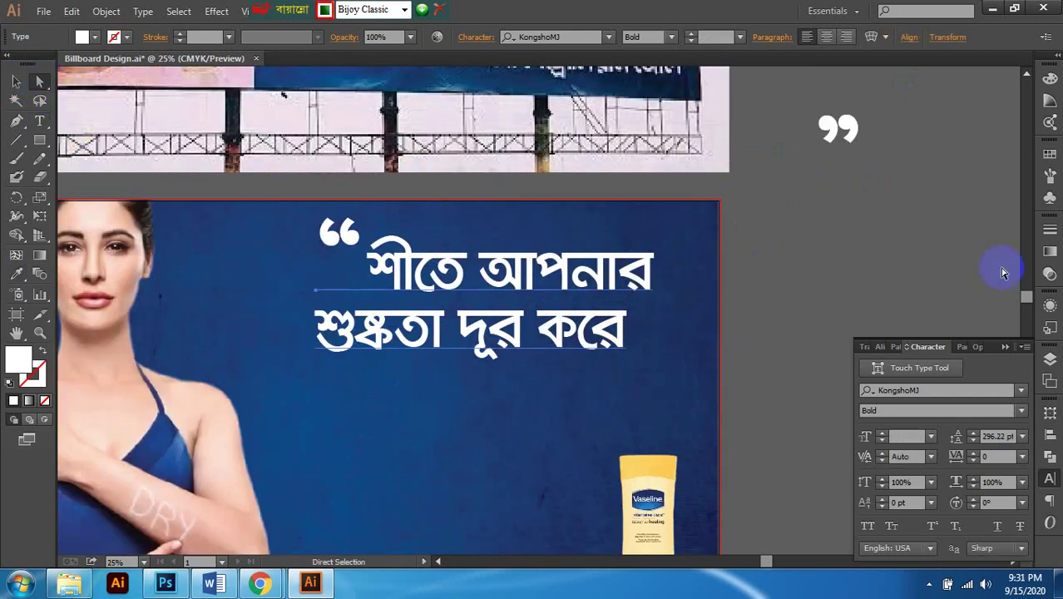
{"action": "left_click_drag", "start_coordinate": [865, 152], "coordinate": [659, 309]}
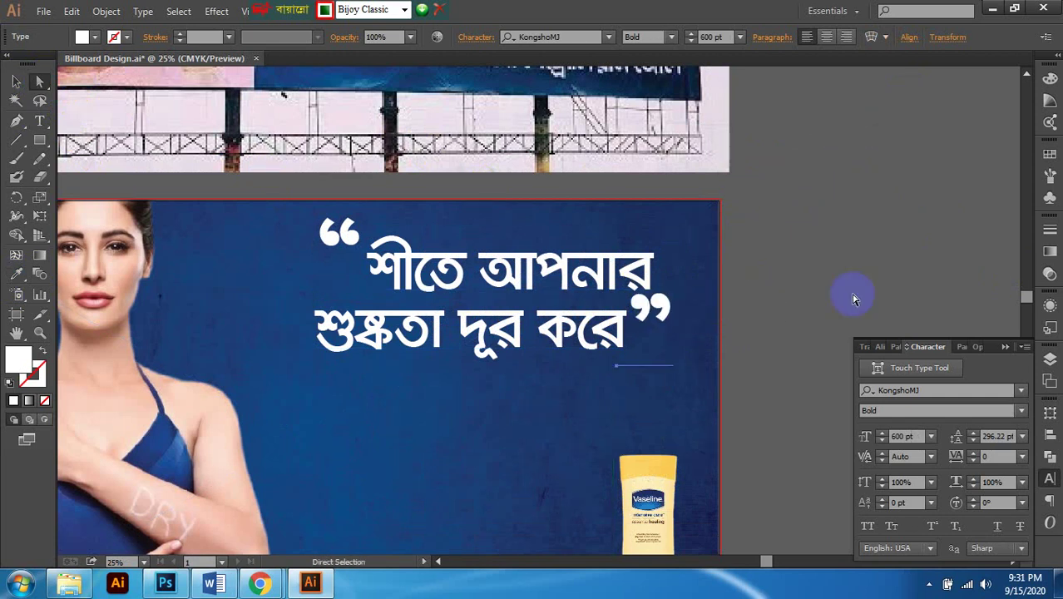
Step: Set the two-line headline's leading to 320 pt
{"action": "left_click", "coordinate": [680, 349]}
{"action": "left_click", "coordinate": [565, 321]}
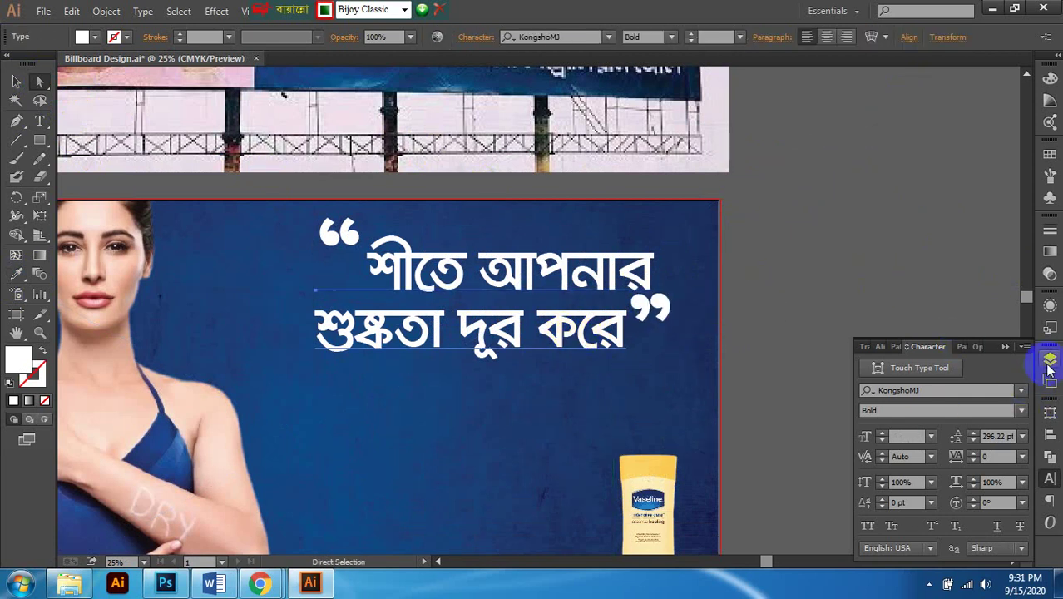
{"action": "left_click", "coordinate": [997, 435]}
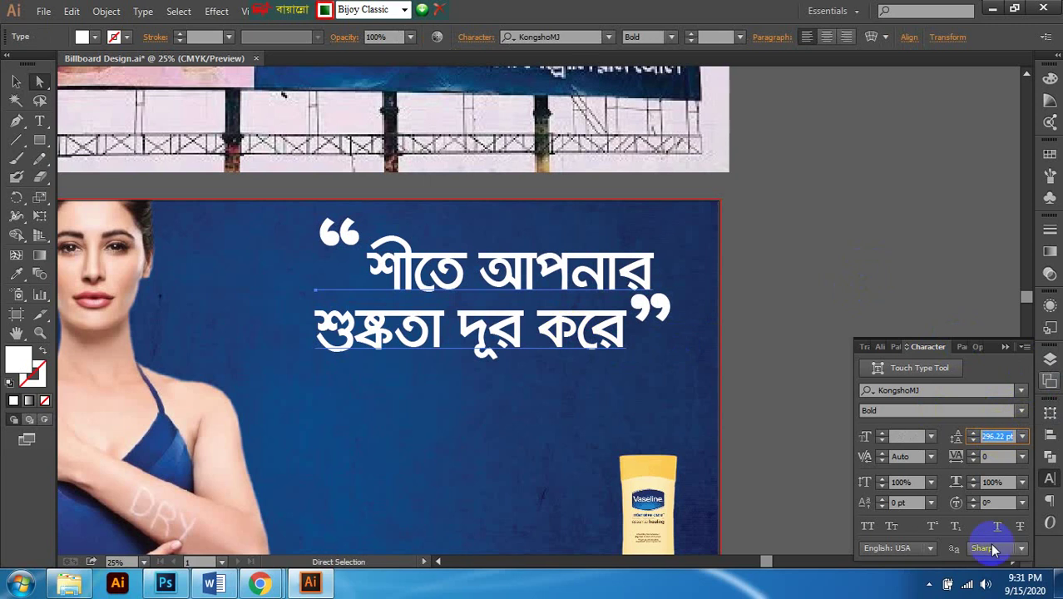
{"action": "type", "text": "320"}
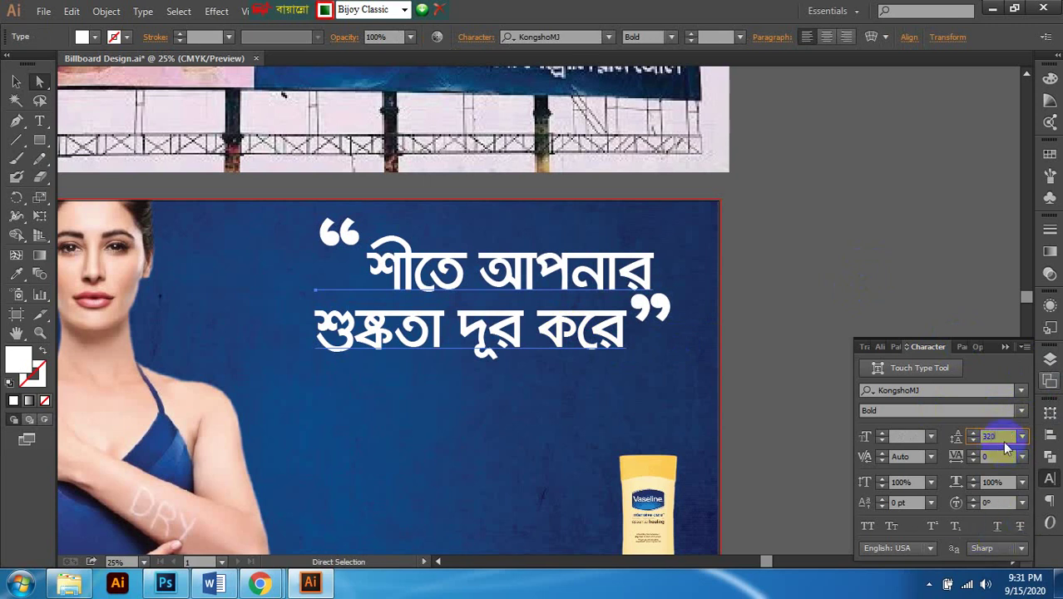
{"action": "key", "text": "Return"}
{"action": "left_click", "coordinate": [675, 334]}
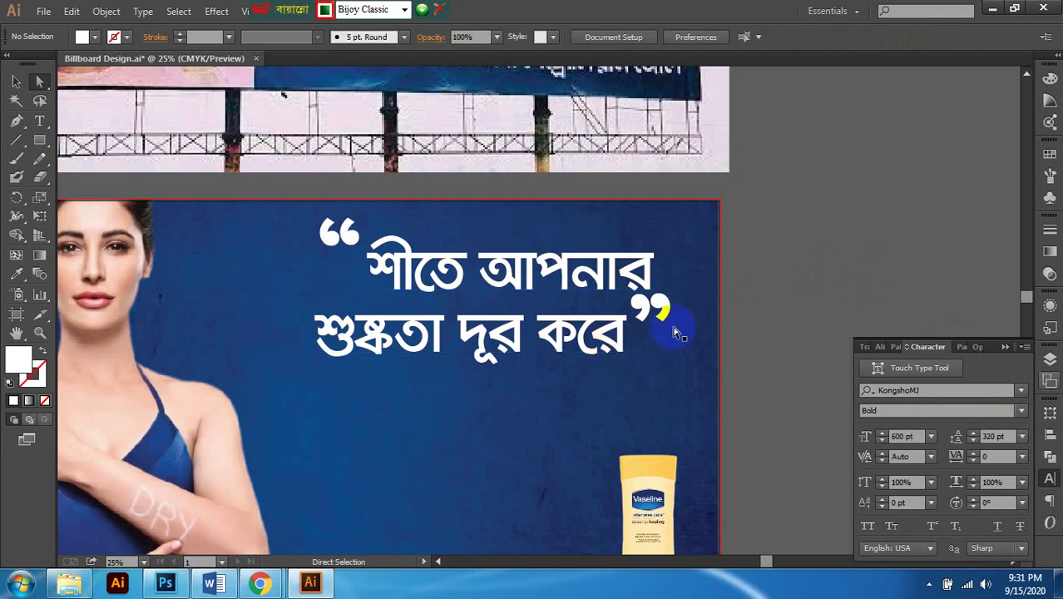
Step: Copy the opening quotation mark at the start of the headline and delete it from the text
{"action": "scroll", "coordinate": [675, 334], "scroll_direction": "up", "scroll_amount": 2}
{"action": "mouse_move", "coordinate": [716, 293]}
{"action": "left_mouse_down"}
{"action": "mouse_move", "coordinate": [695, 292]}
{"action": "mouse_move", "coordinate": [702, 306]}
{"action": "left_mouse_up"}
{"action": "scroll", "coordinate": [699, 331], "scroll_direction": "down", "scroll_amount": 2}
{"action": "left_click", "coordinate": [698, 331]}
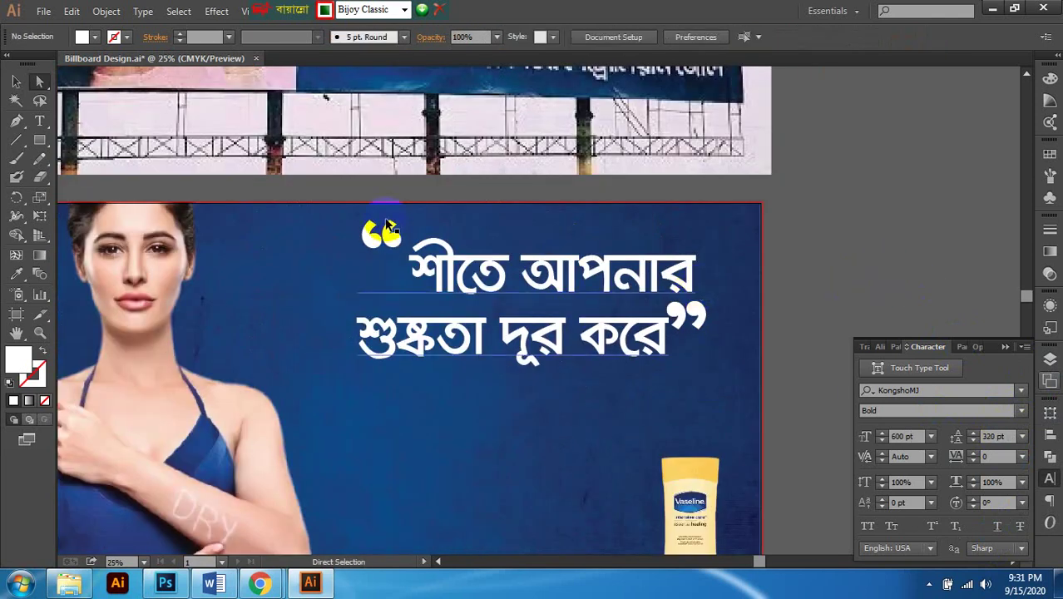
{"action": "scroll", "coordinate": [386, 227], "scroll_direction": "up", "scroll_amount": 2}
{"action": "key", "text": "t"}
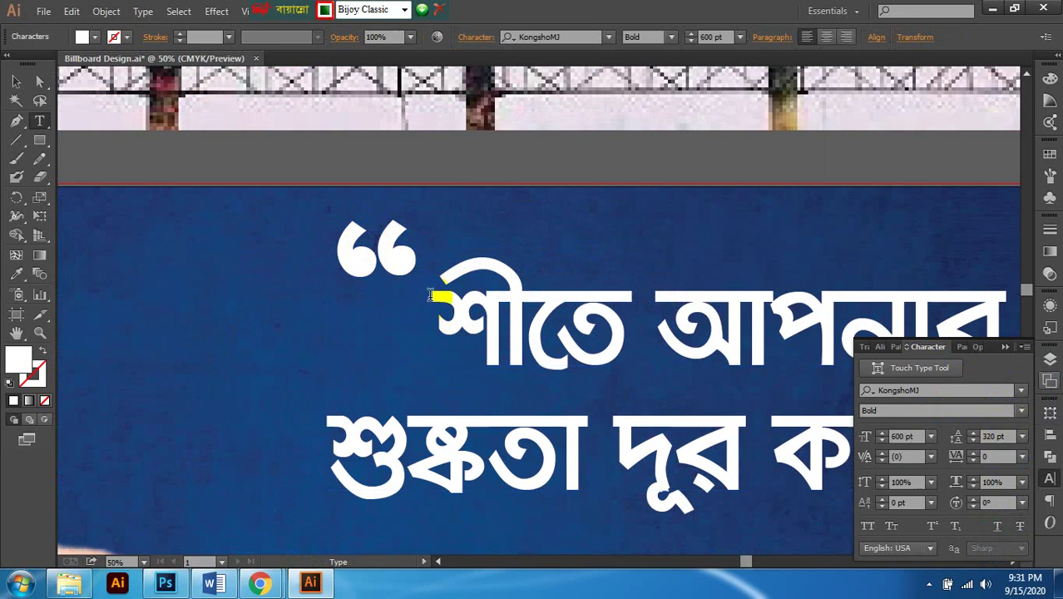
{"action": "left_click_drag", "start_coordinate": [430, 295], "coordinate": [315, 285]}
{"action": "key", "text": "ctrl+c"}
{"action": "scroll", "coordinate": [418, 325], "scroll_direction": "down", "scroll_amount": 2}
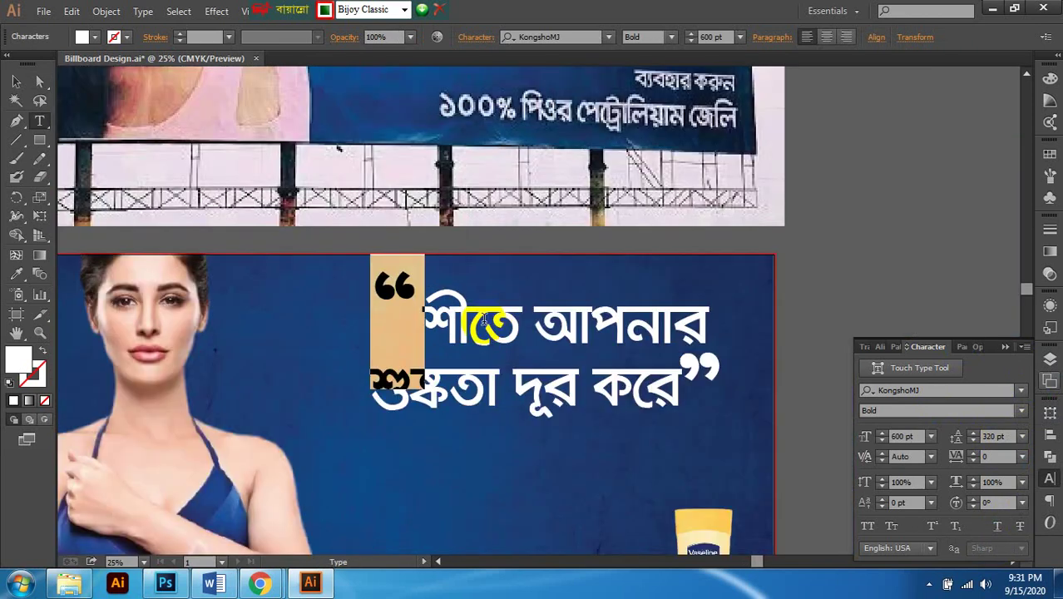
{"action": "key", "text": "BackSpace"}
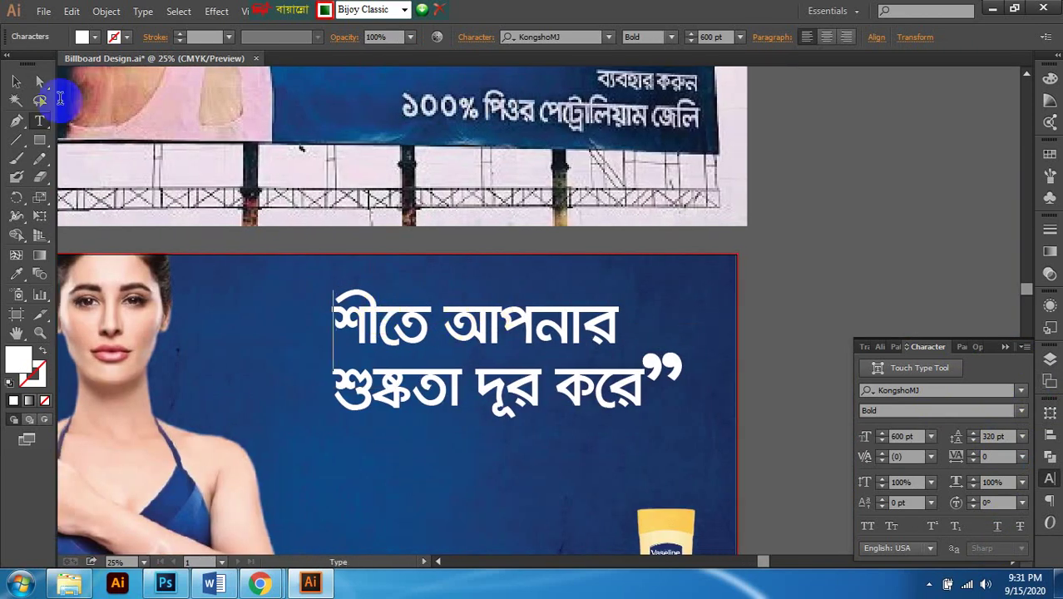
Step: Paste the opening quotation mark as a separate text object beside the artboard and match it to the closing mark with the Eyedropper
{"action": "left_click", "coordinate": [40, 121]}
{"action": "left_click", "coordinate": [808, 240]}
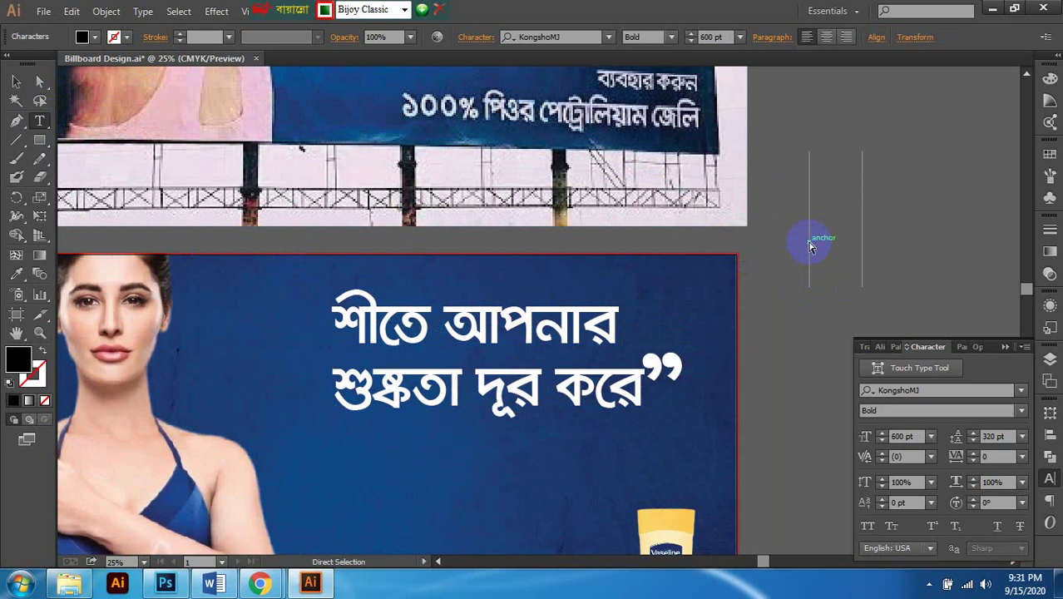
{"action": "key", "text": "ctrl+v"}
{"action": "left_click", "coordinate": [15, 81]}
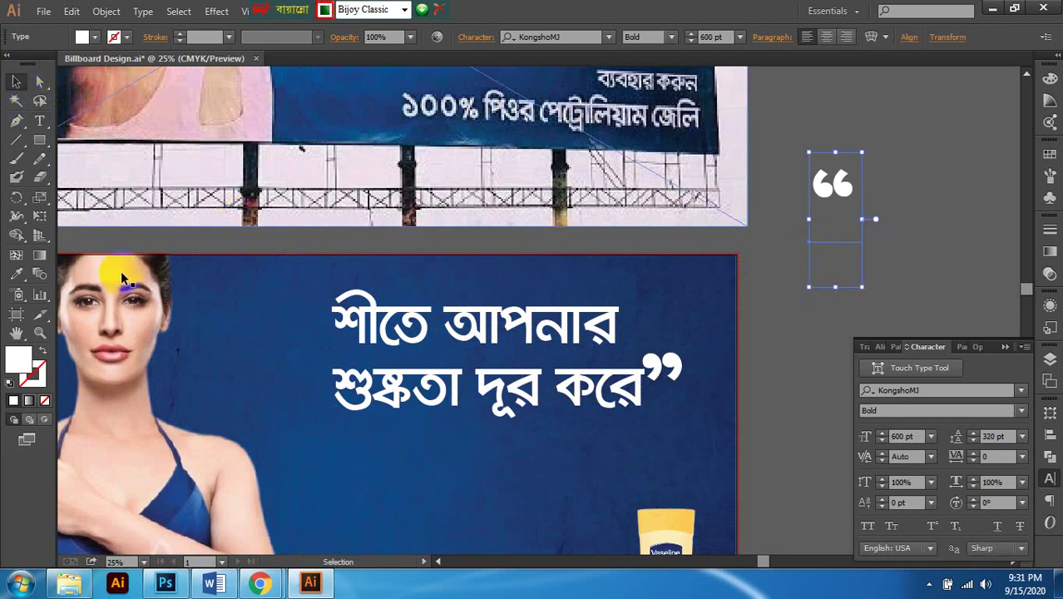
{"action": "left_click", "coordinate": [16, 273]}
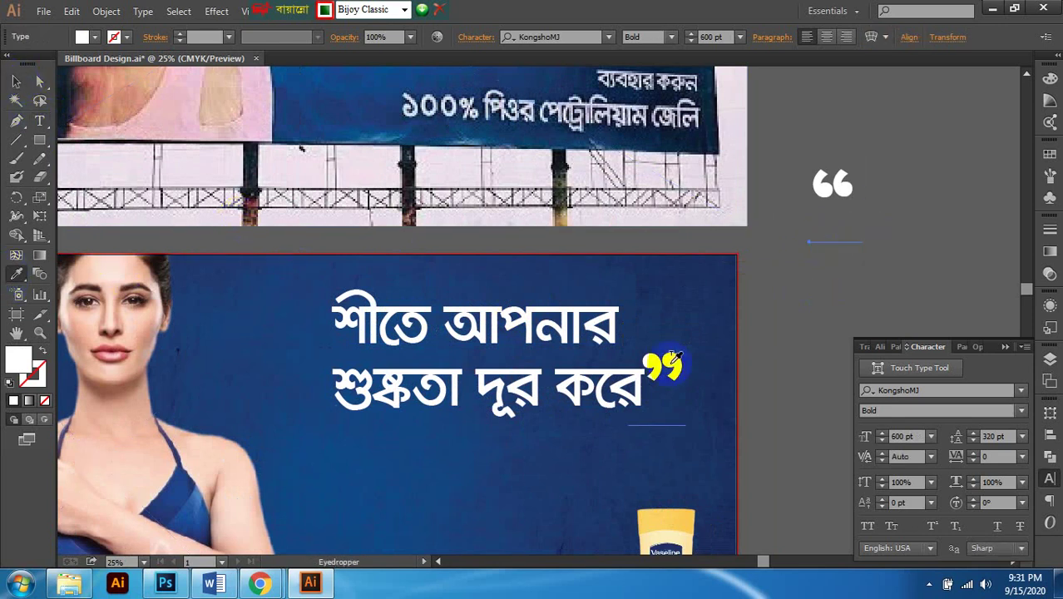
{"action": "left_click", "coordinate": [671, 360]}
Step: Move the separate opening quotation mark to just before শীতে on the headline's first line
{"action": "left_click", "coordinate": [39, 81]}
{"action": "left_click", "coordinate": [632, 328]}
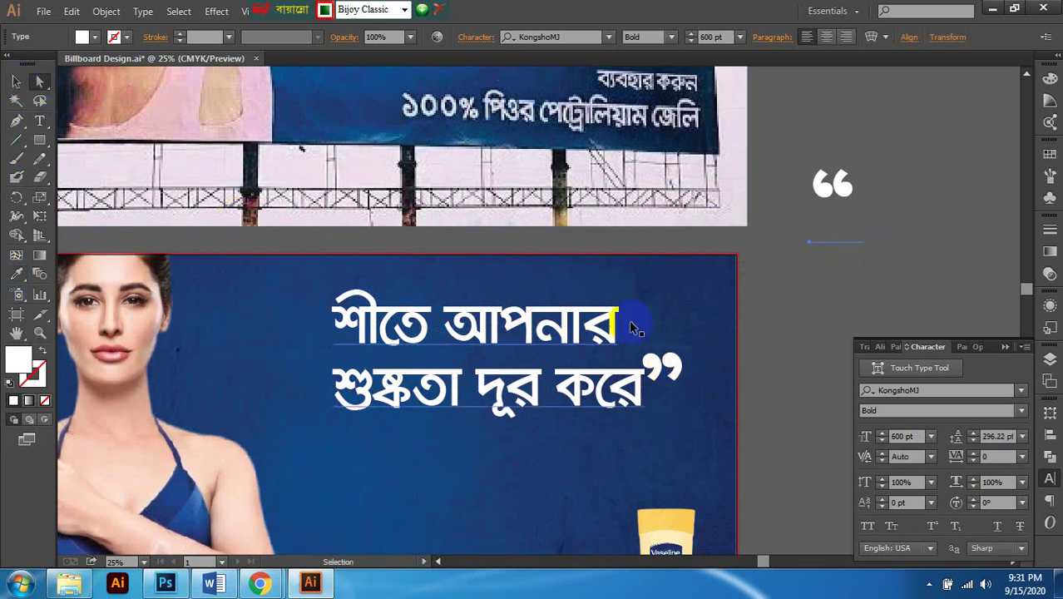
{"action": "scroll", "coordinate": [876, 183], "scroll_direction": "left", "scroll_amount": 2}
{"action": "left_click_drag", "start_coordinate": [898, 184], "coordinate": [398, 329]}
{"action": "scroll", "coordinate": [383, 318], "scroll_direction": "up", "scroll_amount": 2}
{"action": "scroll", "coordinate": [737, 320], "scroll_direction": "down", "scroll_amount": 3}
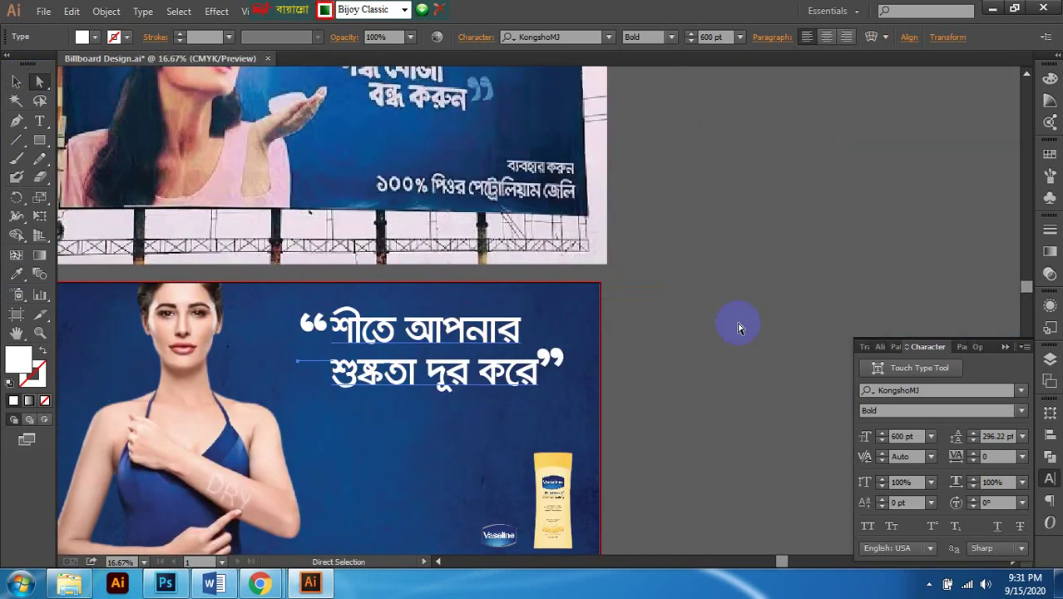
{"action": "left_click", "coordinate": [704, 316]}
Step: Recolour both separate quotation marks light blue with a fill of C 70, M 0, Y 0, K 0
{"action": "scroll", "coordinate": [698, 320], "scroll_direction": "down", "scroll_amount": 2}
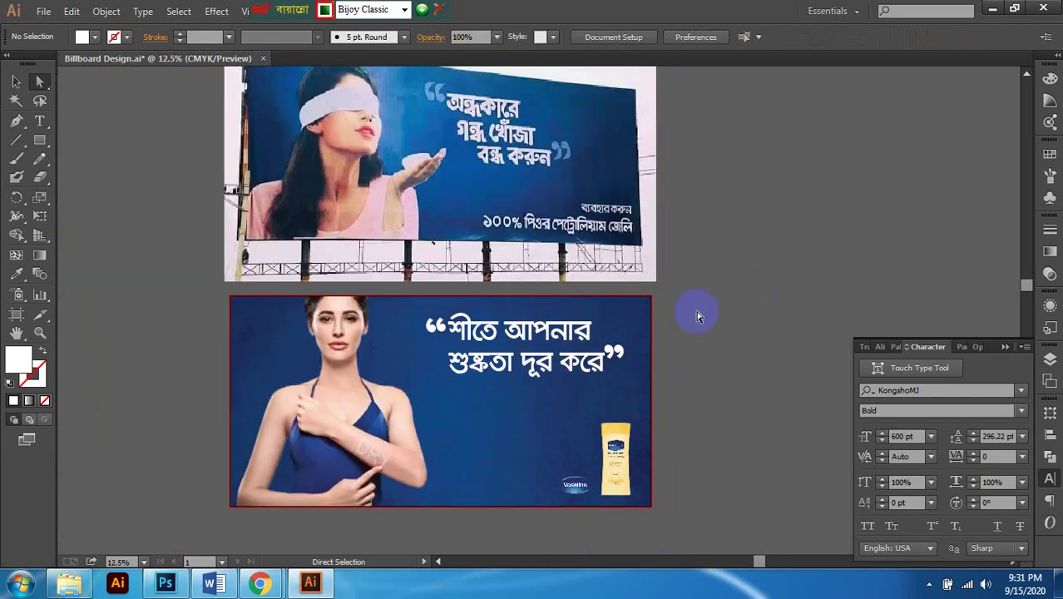
{"action": "scroll", "coordinate": [681, 316], "scroll_direction": "down", "scroll_amount": 2}
{"action": "scroll", "coordinate": [688, 316], "scroll_direction": "left", "scroll_amount": 1}
{"action": "scroll", "coordinate": [575, 309], "scroll_direction": "up", "scroll_amount": 1}
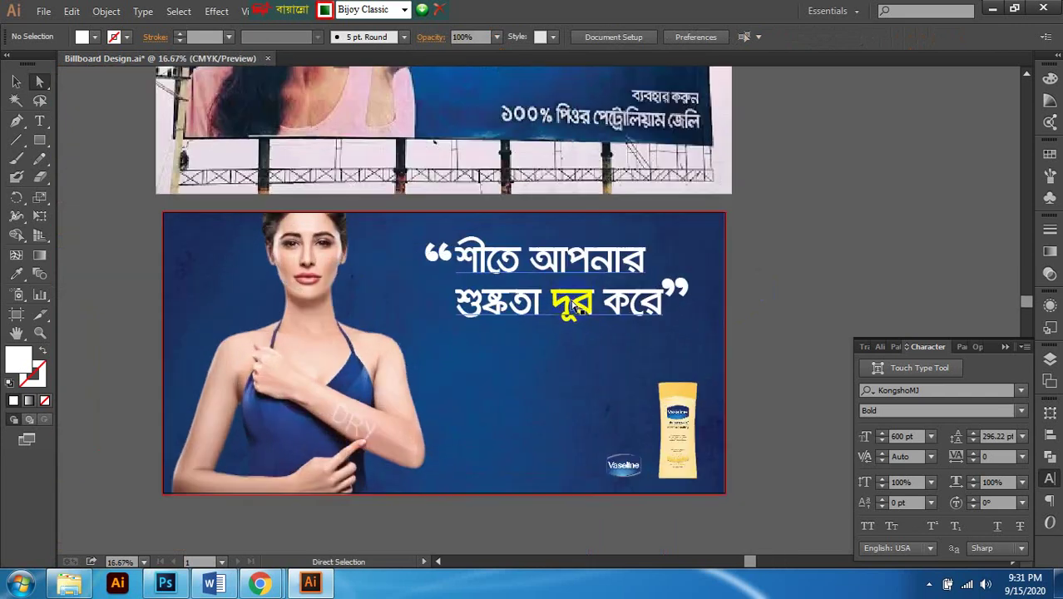
{"action": "left_click", "coordinate": [446, 275]}
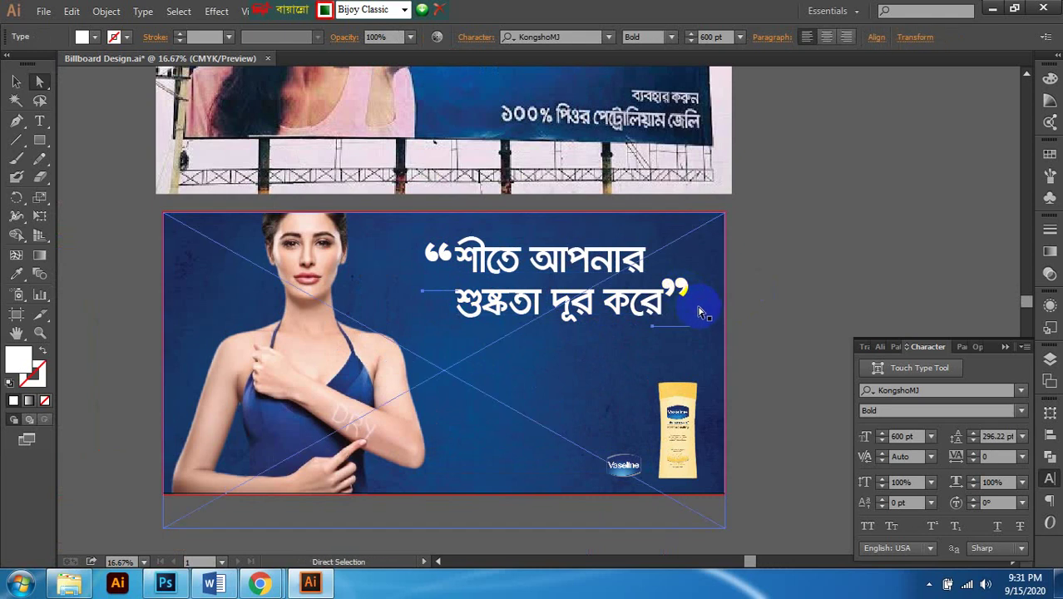
{"action": "scroll", "coordinate": [698, 307], "scroll_direction": "up", "scroll_amount": 2}
{"action": "scroll", "coordinate": [698, 312], "scroll_direction": "down", "scroll_amount": 1}
{"action": "scroll", "coordinate": [873, 191], "scroll_direction": "right", "scroll_amount": 1}
{"action": "left_click", "coordinate": [1050, 77]}
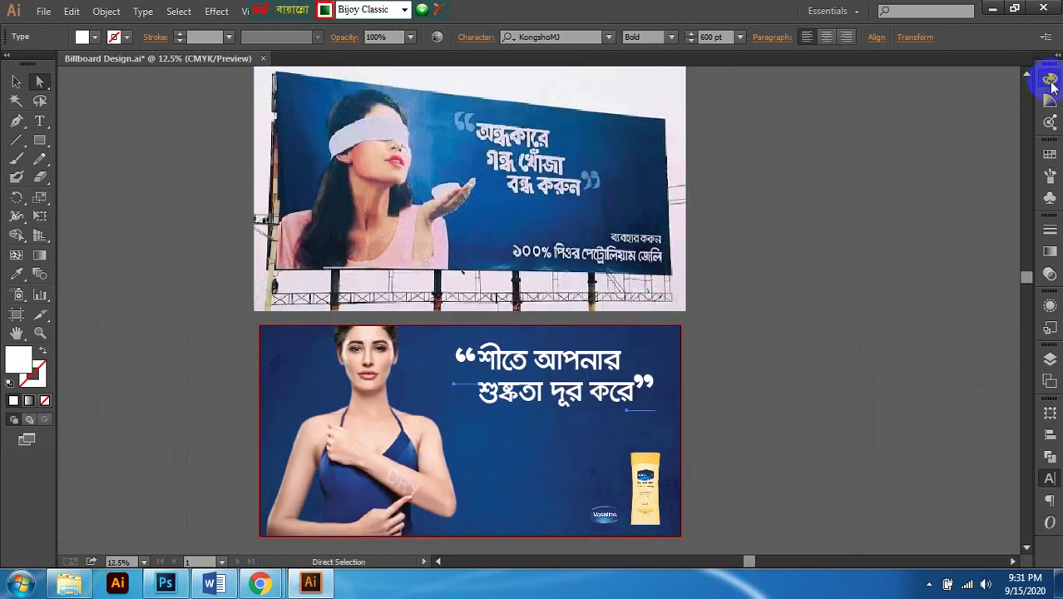
{"action": "left_click", "coordinate": [1003, 87]}
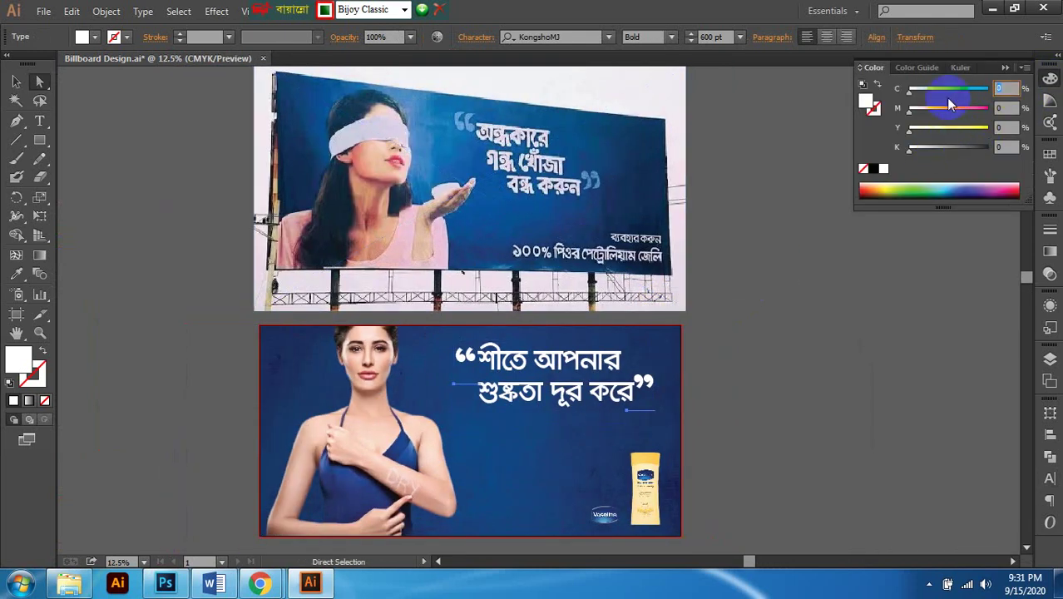
{"action": "key", "text": "Return"}
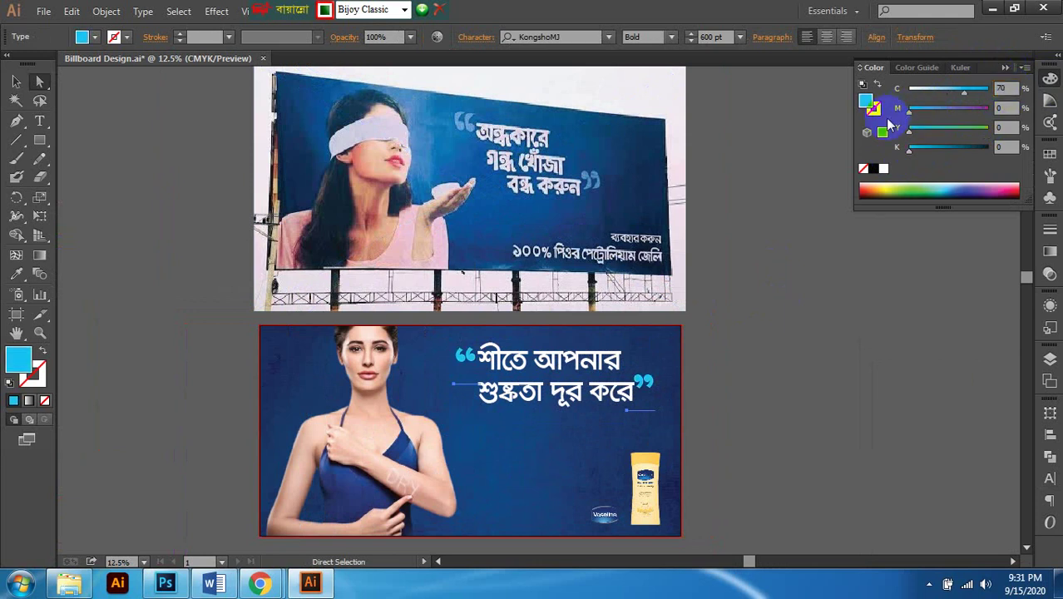
Step: Group the two-line headline with its two blue quotation marks
{"action": "scroll", "coordinate": [570, 368], "scroll_direction": "down", "scroll_amount": 1}
{"action": "scroll", "coordinate": [569, 369], "scroll_direction": "up", "scroll_amount": 1}
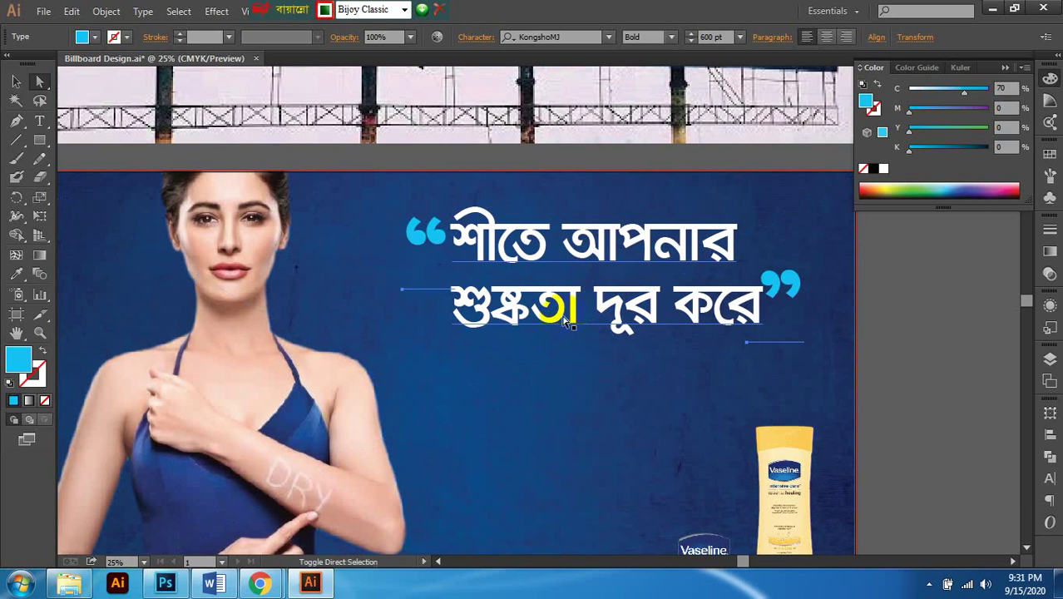
{"action": "key", "text": "v"}
{"action": "left_click", "coordinate": [698, 298]}
{"action": "key", "text": "ctrl+g"}
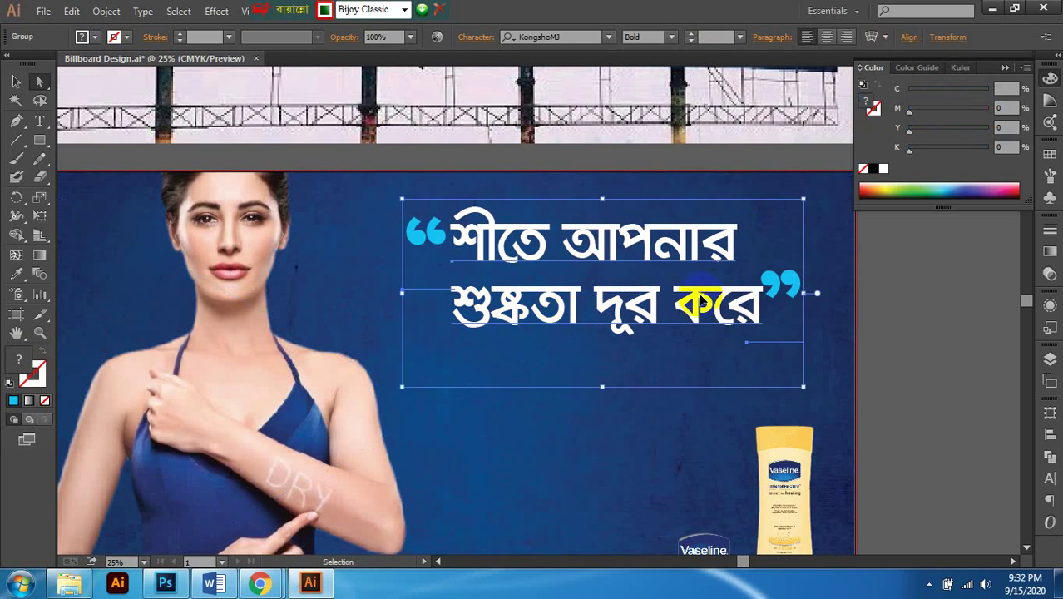
{"action": "key", "text": "a"}
{"action": "scroll", "coordinate": [637, 331], "scroll_direction": "down", "scroll_amount": 1}
{"action": "scroll", "coordinate": [723, 309], "scroll_direction": "right", "scroll_amount": 1}
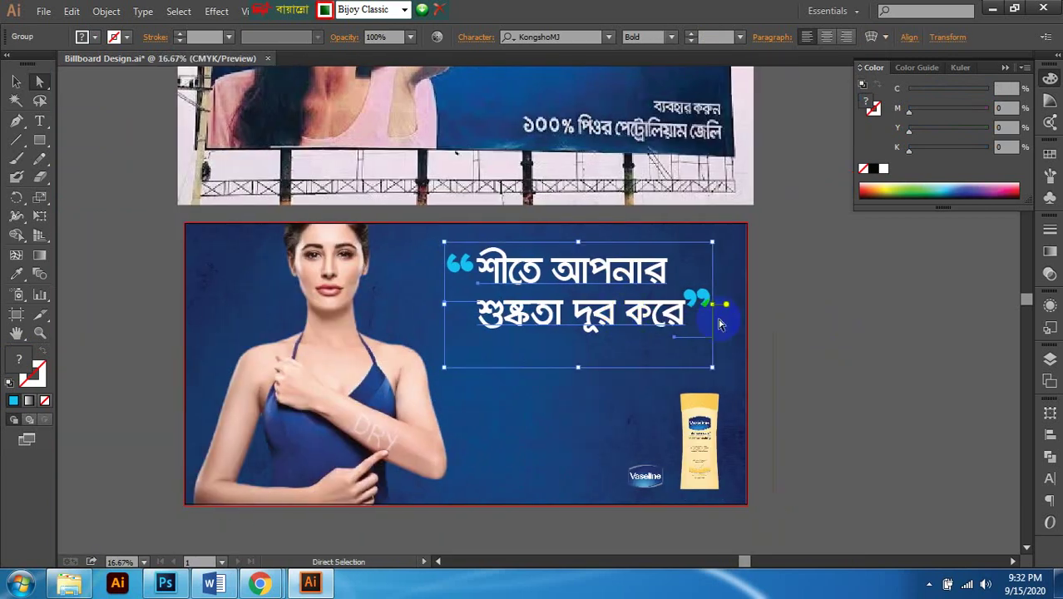
{"action": "left_click", "coordinate": [802, 311]}
Step: Examine the billboard layout with its blue quotation marks against the reference photo
{"action": "scroll", "coordinate": [798, 310], "scroll_direction": "right", "scroll_amount": 1}
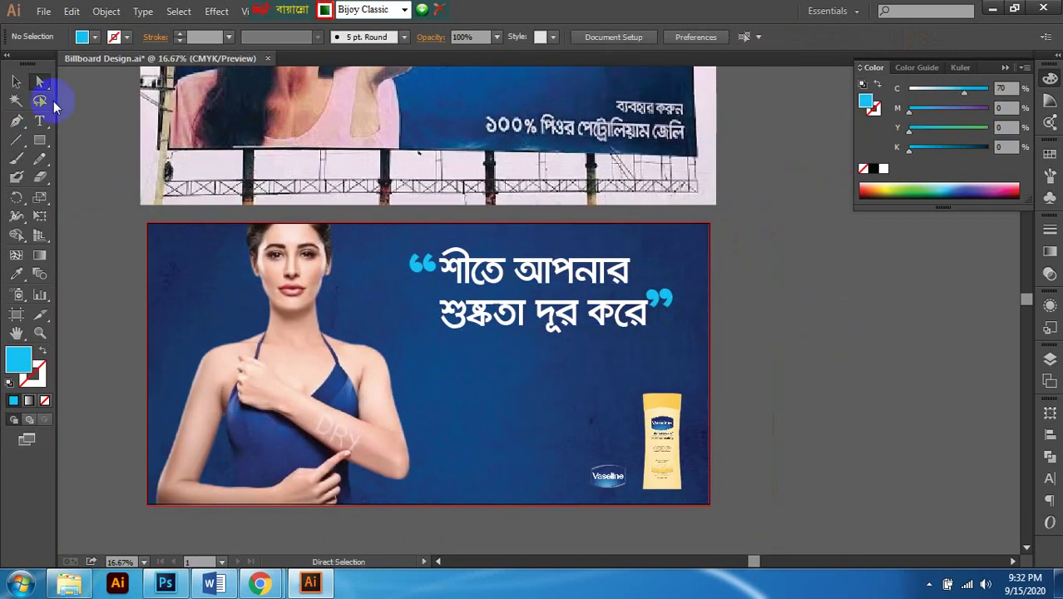
{"action": "left_click", "coordinate": [16, 80]}
{"action": "scroll", "coordinate": [803, 294], "scroll_direction": "up", "scroll_amount": 1}
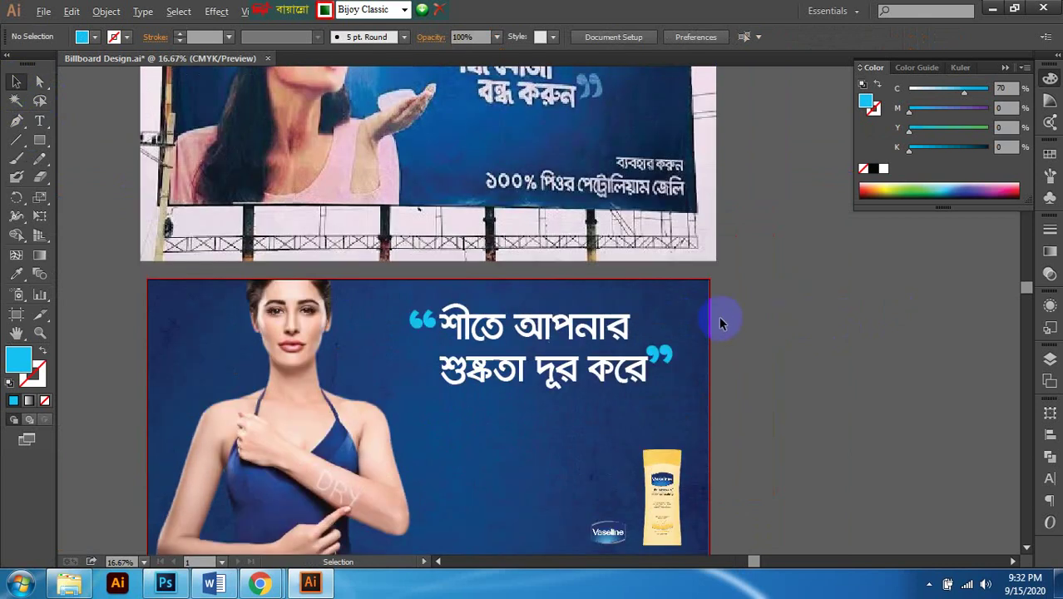
{"action": "scroll", "coordinate": [719, 316], "scroll_direction": "down", "scroll_amount": 1}
{"action": "scroll", "coordinate": [718, 315], "scroll_direction": "down", "scroll_amount": 1}
{"action": "scroll", "coordinate": [719, 315], "scroll_direction": "left", "scroll_amount": 1}
{"action": "scroll", "coordinate": [652, 341], "scroll_direction": "right", "scroll_amount": 1}
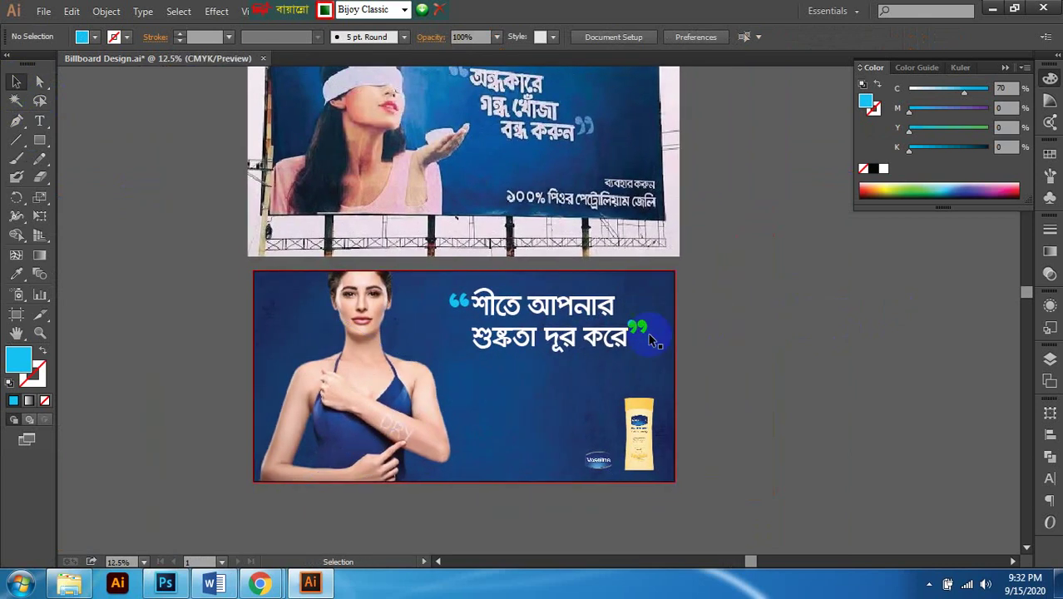
{"action": "scroll", "coordinate": [552, 366], "scroll_direction": "up", "scroll_amount": 1}
Step: Start a Drop Shadow effect on the grouped two-line headline and its quotation marks
{"action": "left_click", "coordinate": [545, 390]}
{"action": "scroll", "coordinate": [544, 391], "scroll_direction": "right", "scroll_amount": 1}
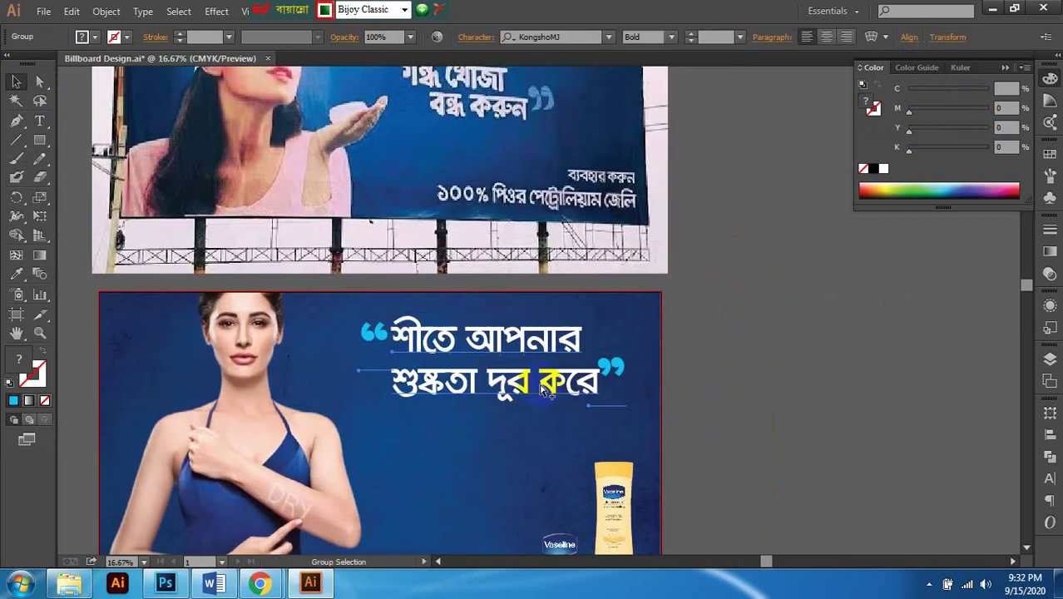
{"action": "scroll", "coordinate": [532, 383], "scroll_direction": "down", "scroll_amount": 2}
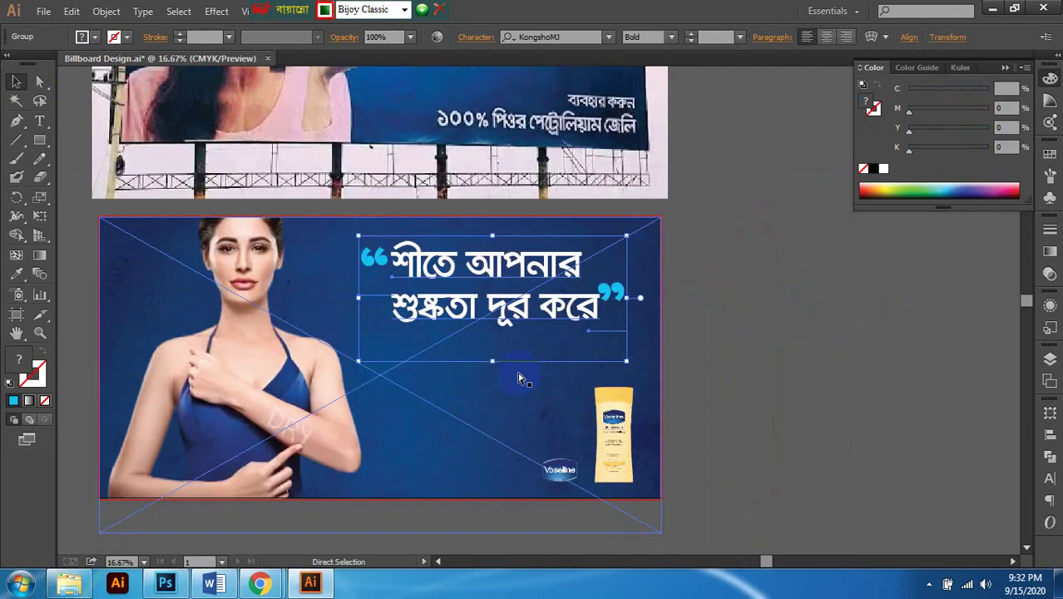
{"action": "scroll", "coordinate": [518, 378], "scroll_direction": "left", "scroll_amount": 1}
{"action": "scroll", "coordinate": [532, 320], "scroll_direction": "up", "scroll_amount": 1}
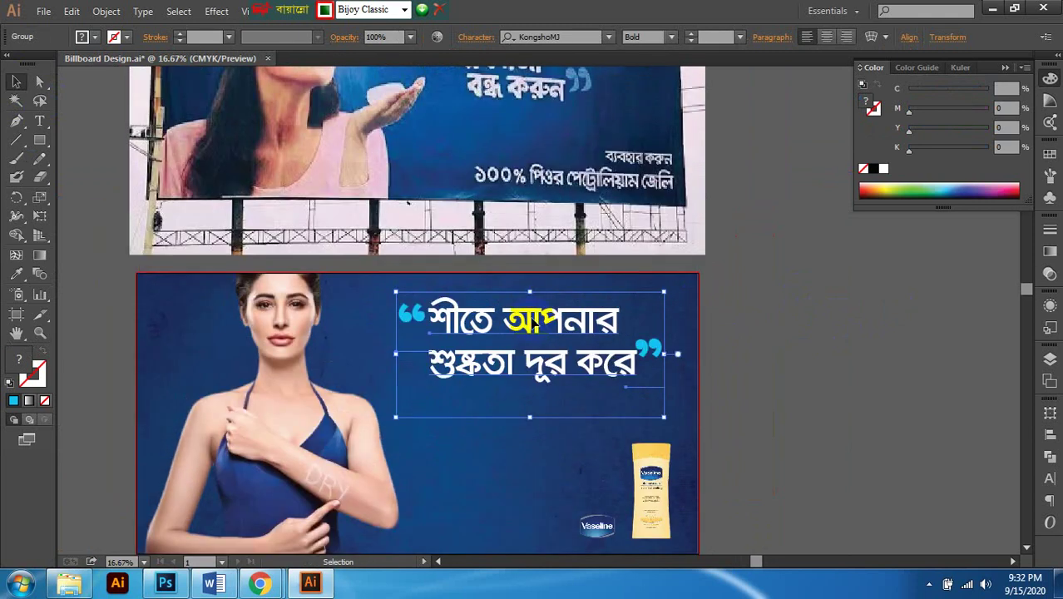
{"action": "scroll", "coordinate": [527, 319], "scroll_direction": "down", "scroll_amount": 2}
{"action": "scroll", "coordinate": [566, 441], "scroll_direction": "up", "scroll_amount": 2}
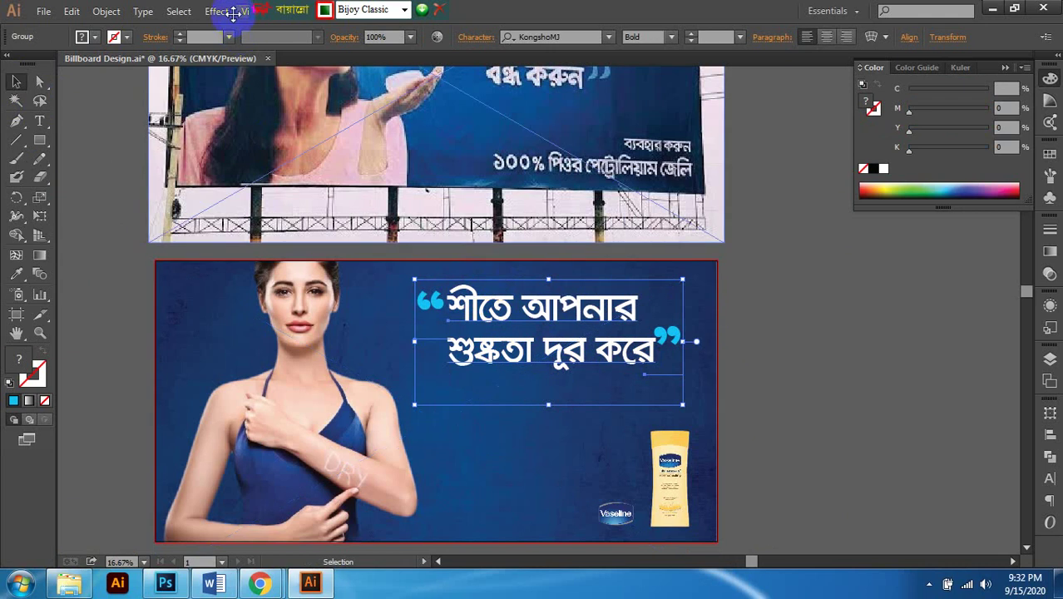
{"action": "left_click_drag", "start_coordinate": [235, 12], "coordinate": [478, 8]}
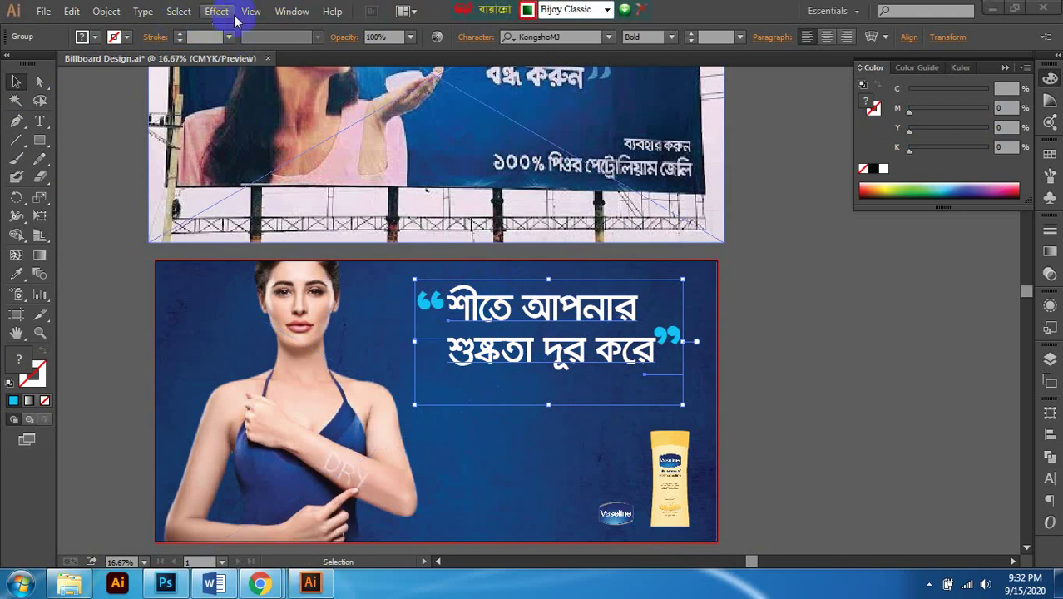
{"action": "left_click", "coordinate": [226, 16]}
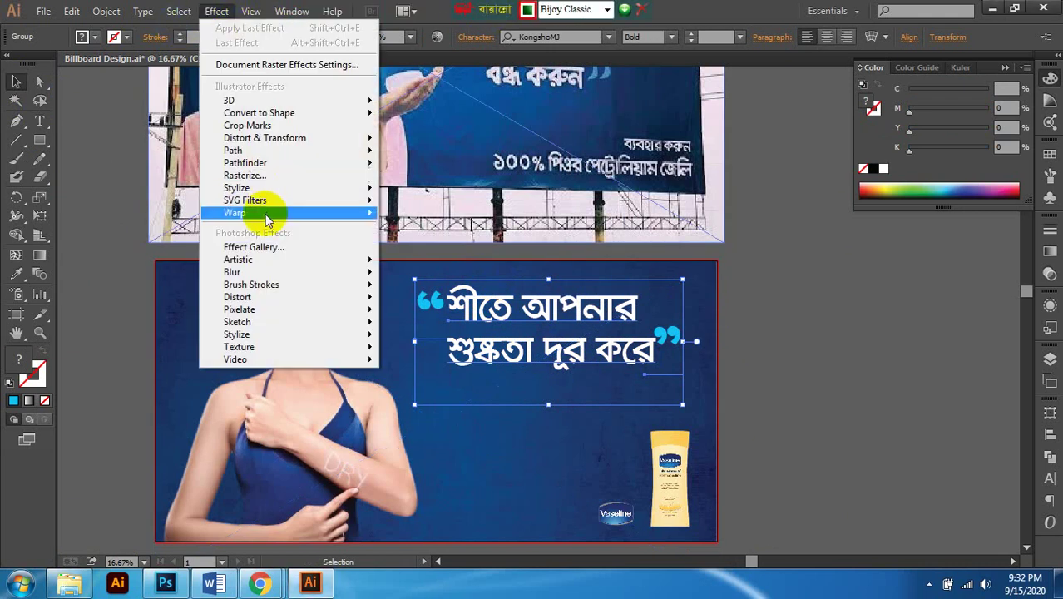
{"action": "mouse_move", "coordinate": [268, 218]}
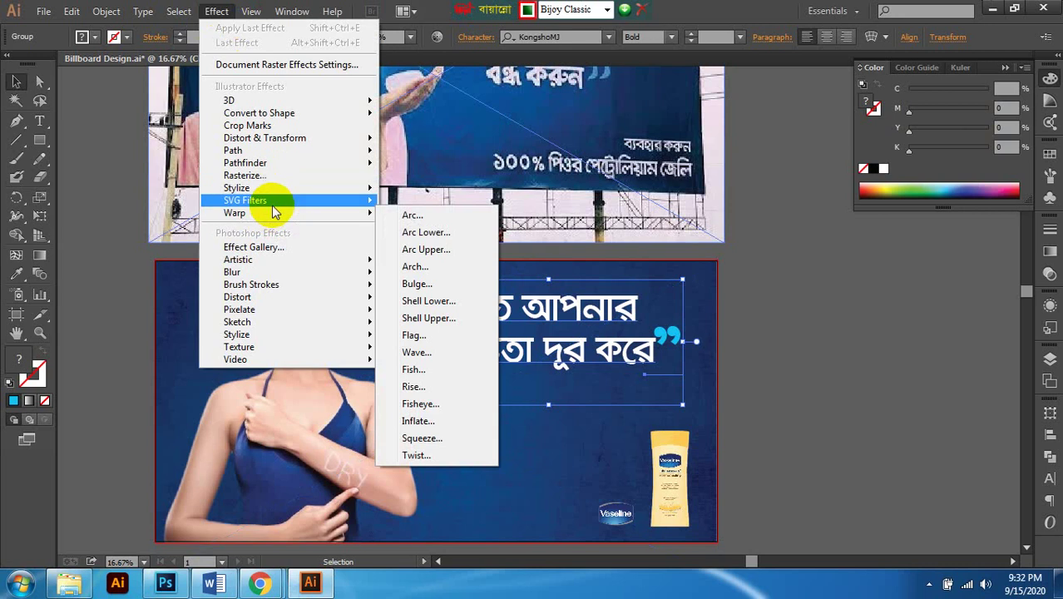
{"action": "mouse_move", "coordinate": [274, 189]}
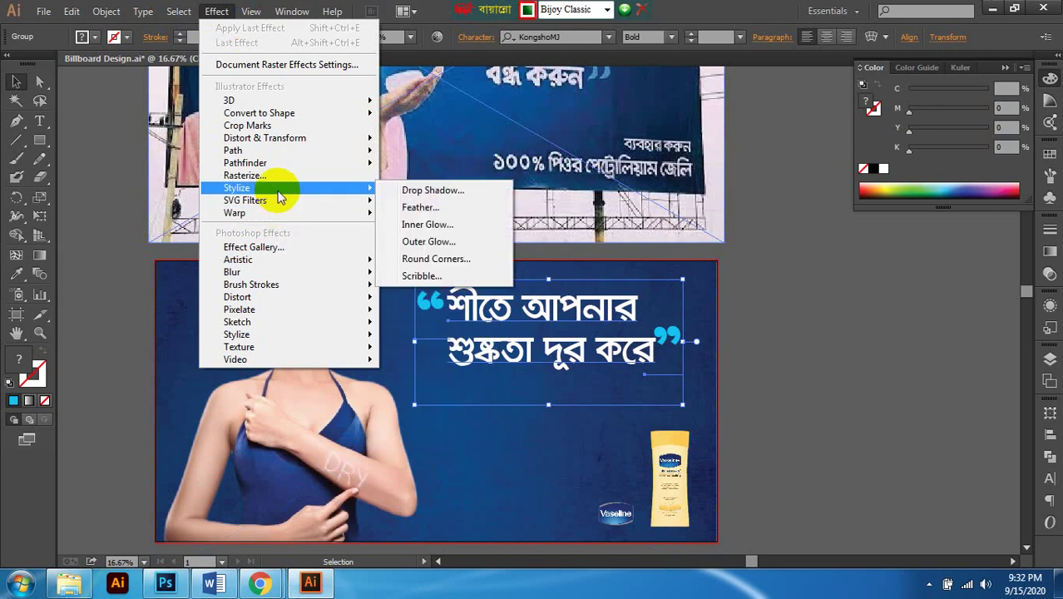
{"action": "left_click", "coordinate": [469, 193]}
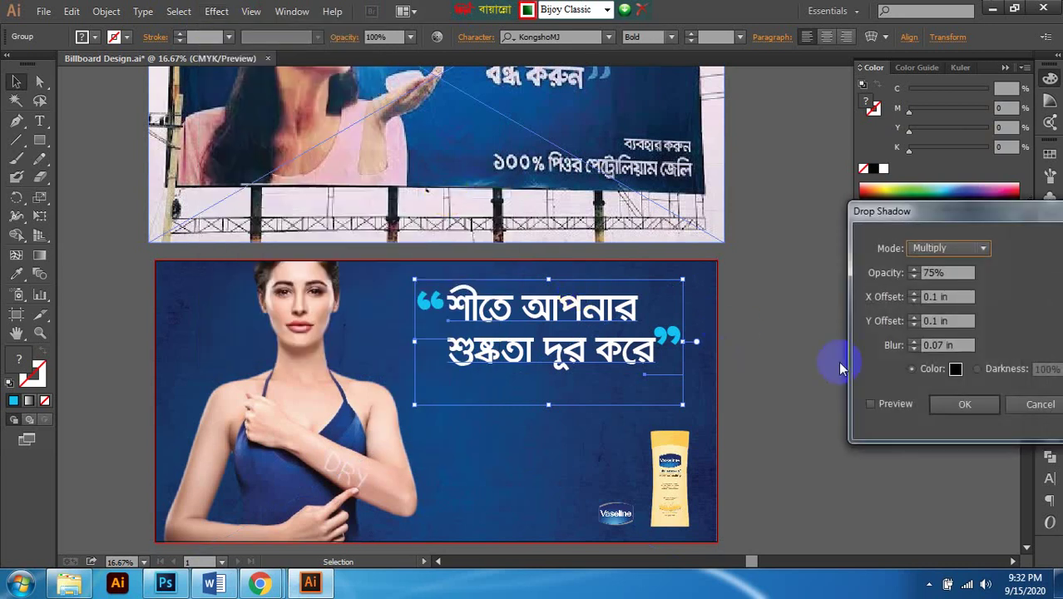
Step: Preview the drop shadow on the headline group and set its X offset to 0.5 in
{"action": "left_click", "coordinate": [893, 407]}
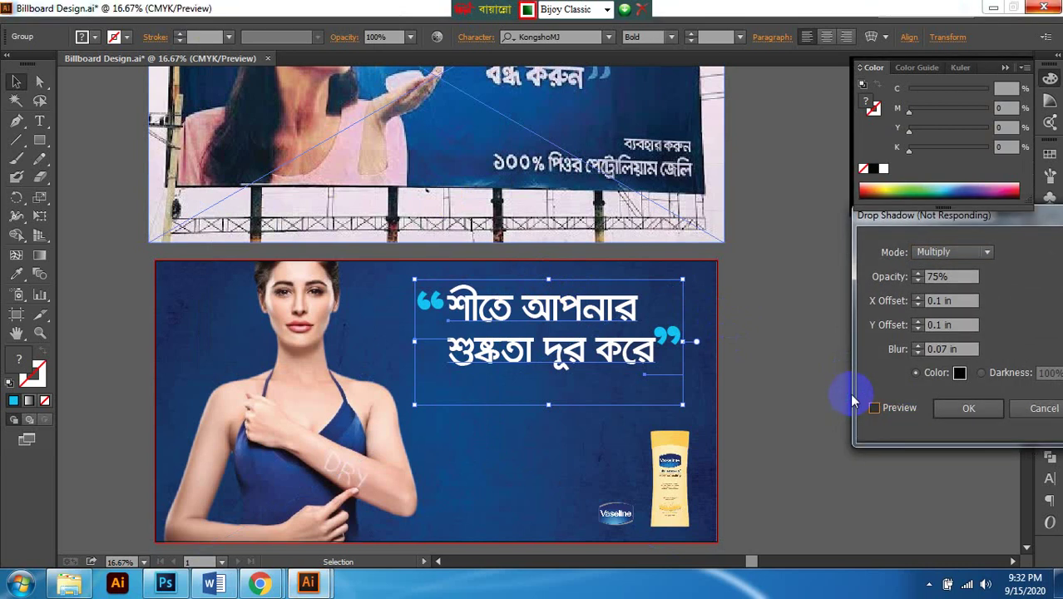
{"action": "left_click", "coordinate": [875, 407]}
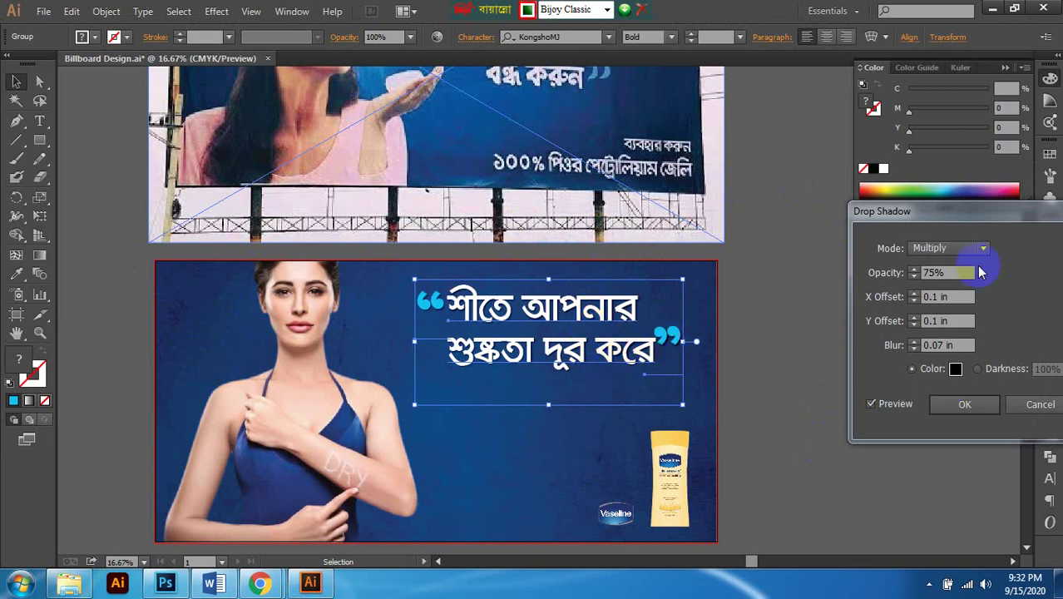
{"action": "left_click_drag", "start_coordinate": [950, 217], "coordinate": [835, 174]}
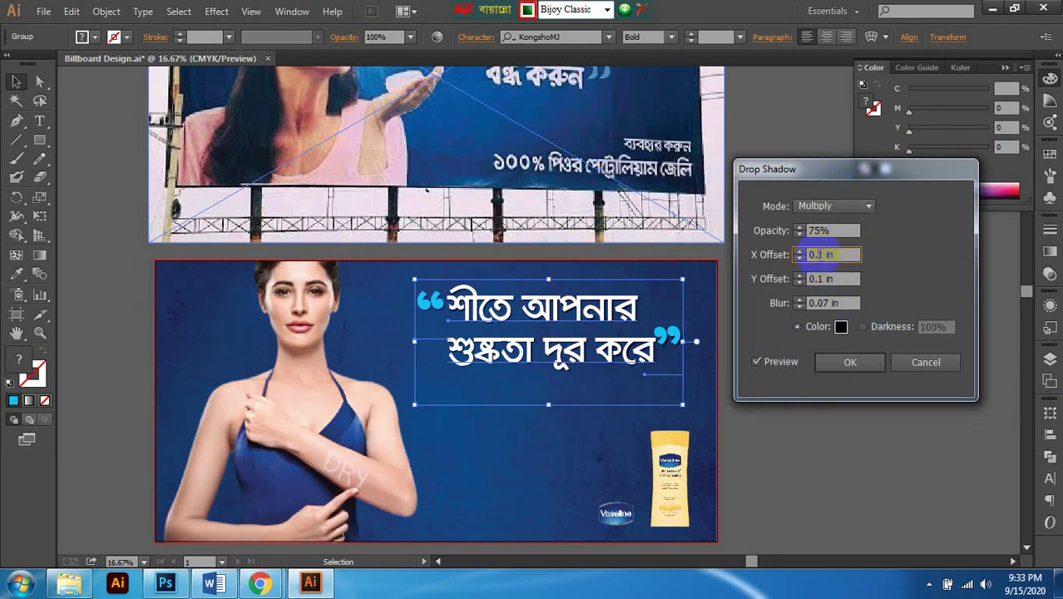
{"action": "double_click", "coordinate": [810, 255]}
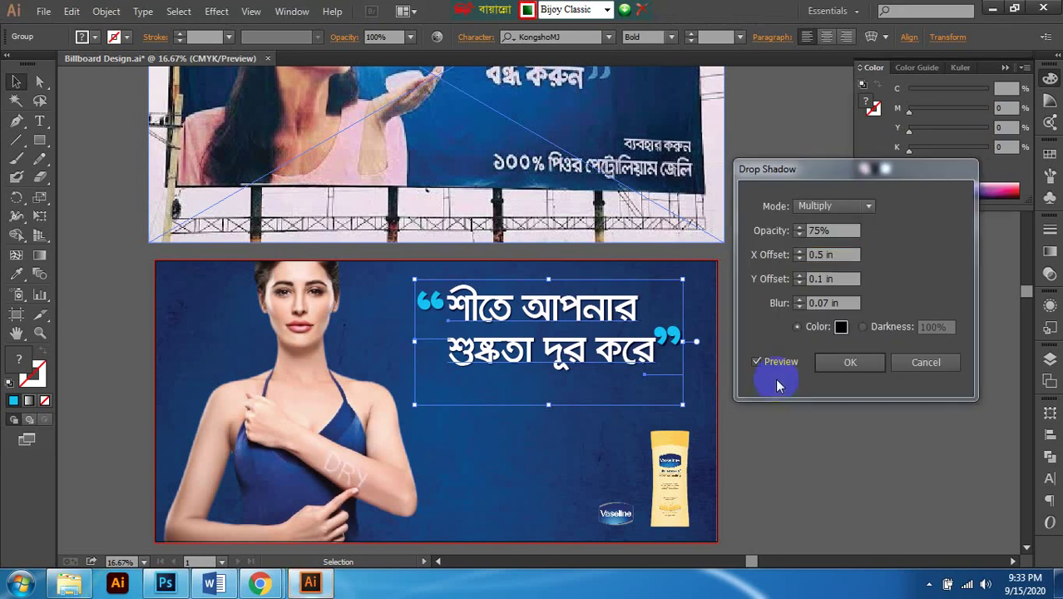
{"action": "left_click", "coordinate": [766, 363]}
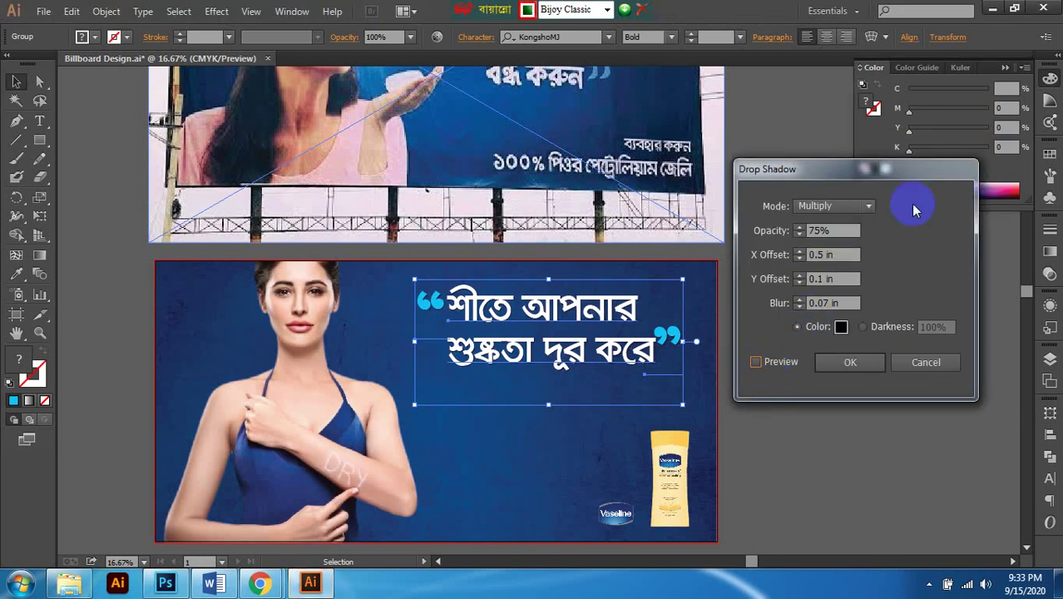
Step: Set the headline shadow's Y offset to 0.5 in and its blur to 0.1 in
{"action": "left_click", "coordinate": [820, 278]}
{"action": "type", "text": "0.1"}
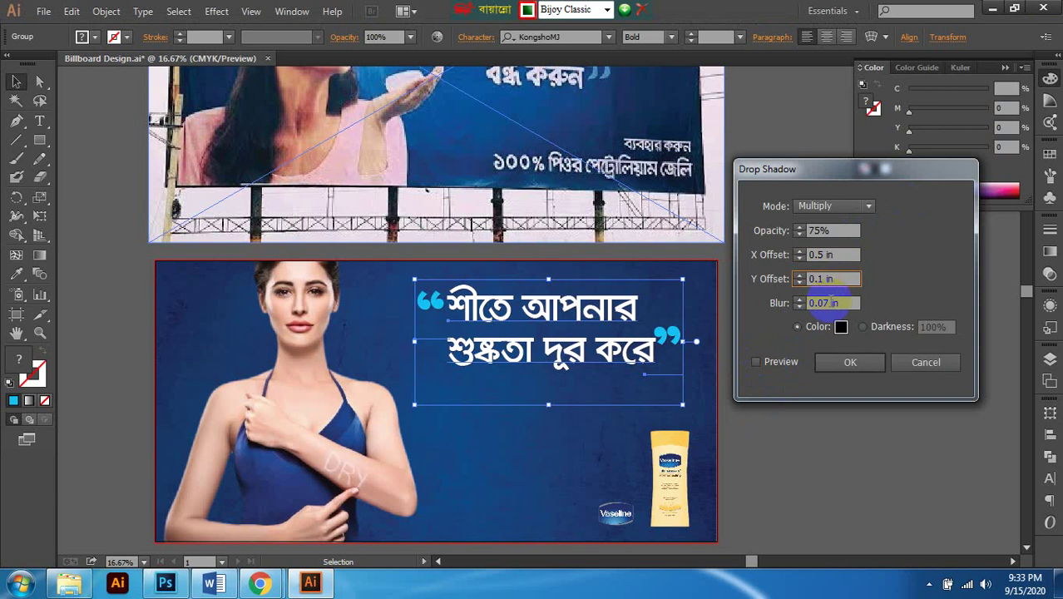
{"action": "key", "text": "BackSpace"}
{"action": "type", "text": "5"}
{"action": "left_click", "coordinate": [823, 302]}
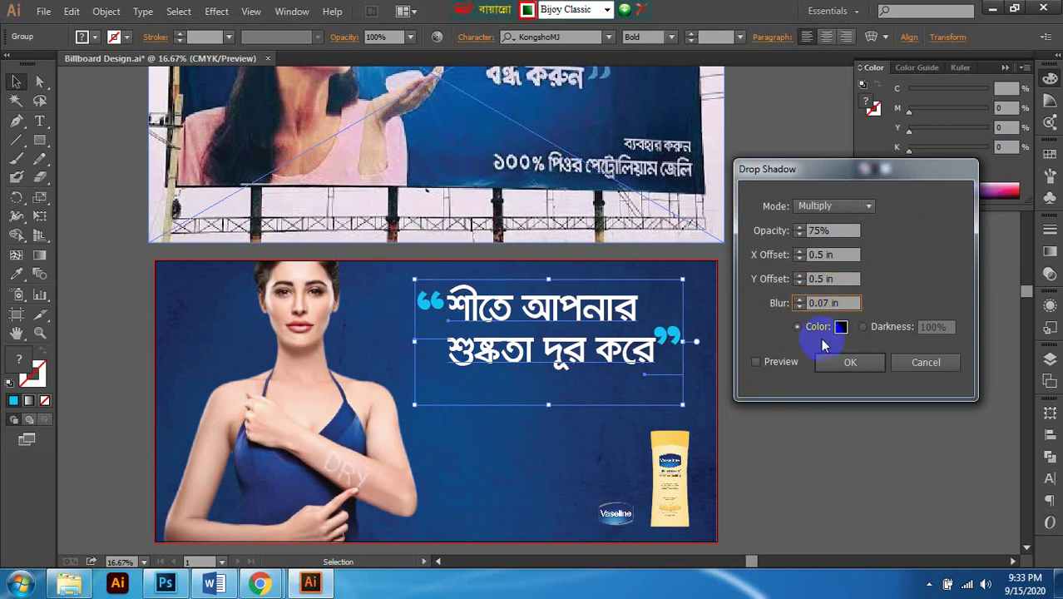
{"action": "key", "text": "BackSpace"}
{"action": "key", "text": "BackSpace"}
{"action": "type", "text": "1"}
Step: Set the headline shadow's opacity to 95% and its blur to 1 in
{"action": "left_click", "coordinate": [781, 235]}
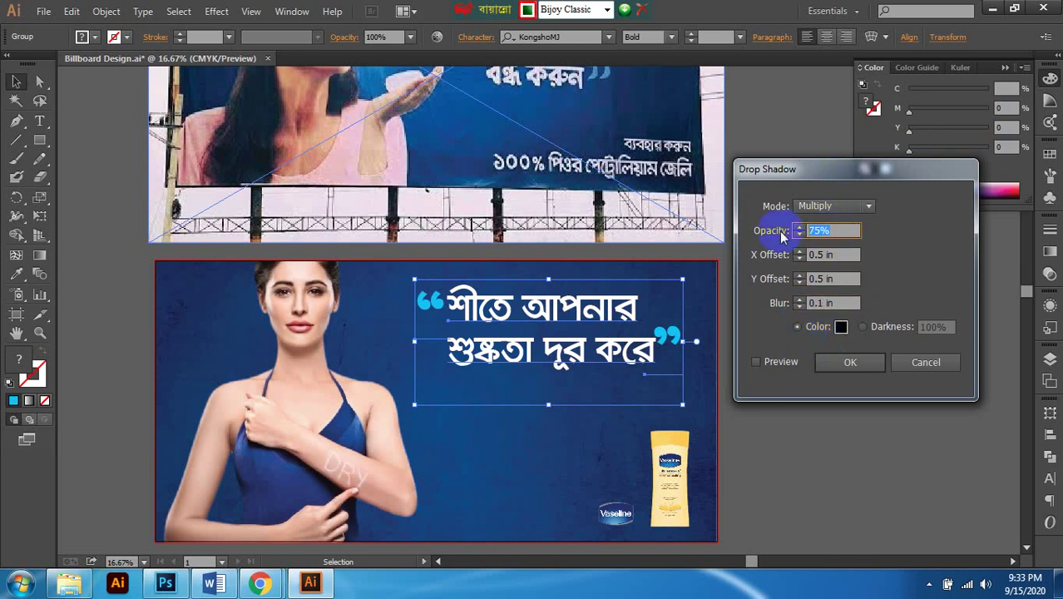
{"action": "type", "text": "95"}
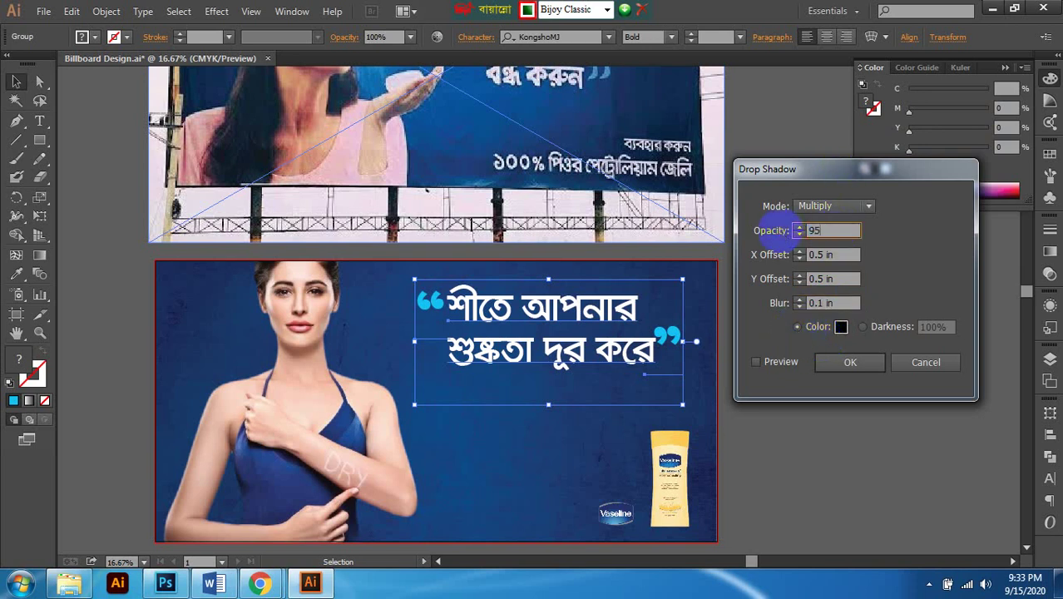
{"action": "left_click", "coordinate": [832, 255]}
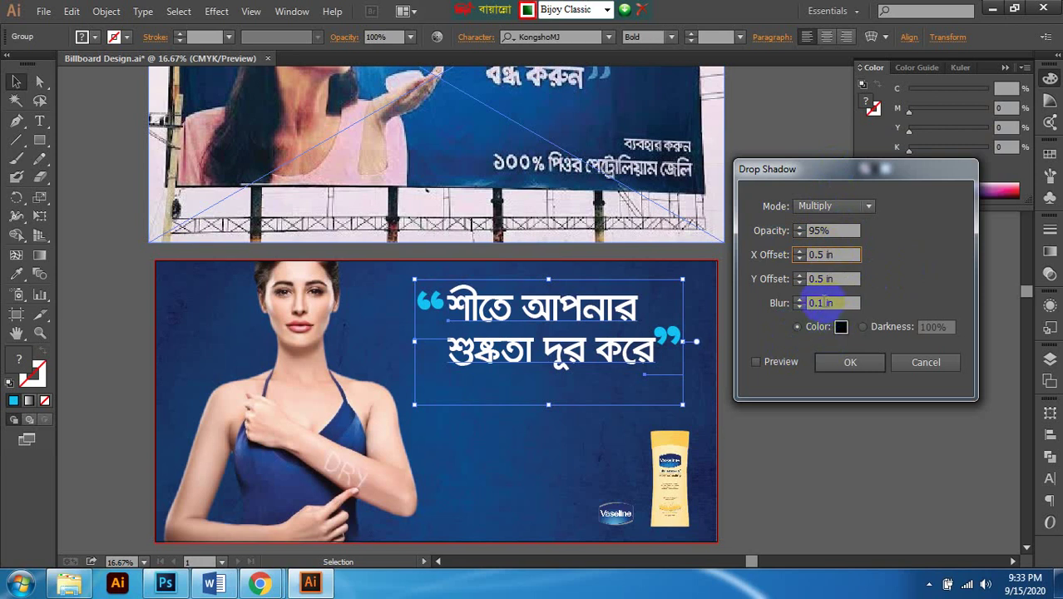
{"action": "double_click", "coordinate": [819, 302]}
{"action": "type", "text": "1"}
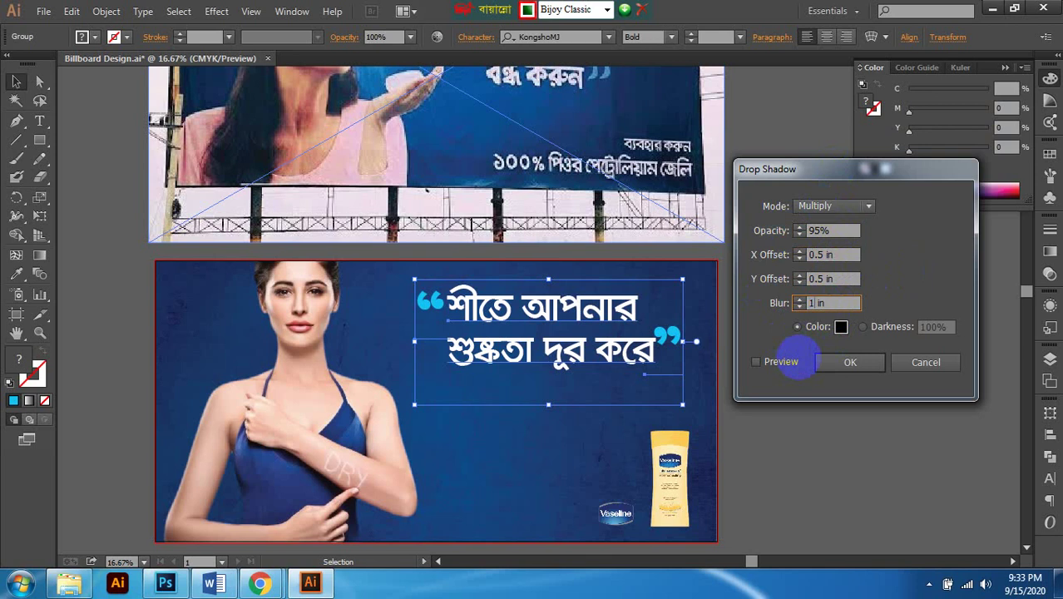
Step: Set the shadow's X and Y offsets to 1 in each and apply it to the headline group
{"action": "double_click", "coordinate": [827, 258]}
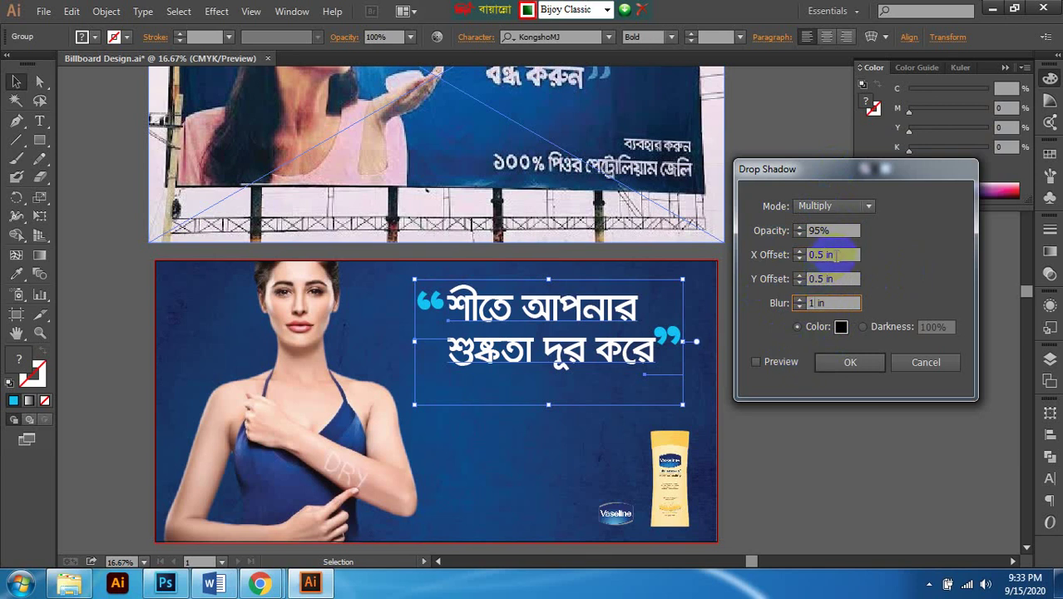
{"action": "type", "text": "1"}
{"action": "key", "text": "Tab"}
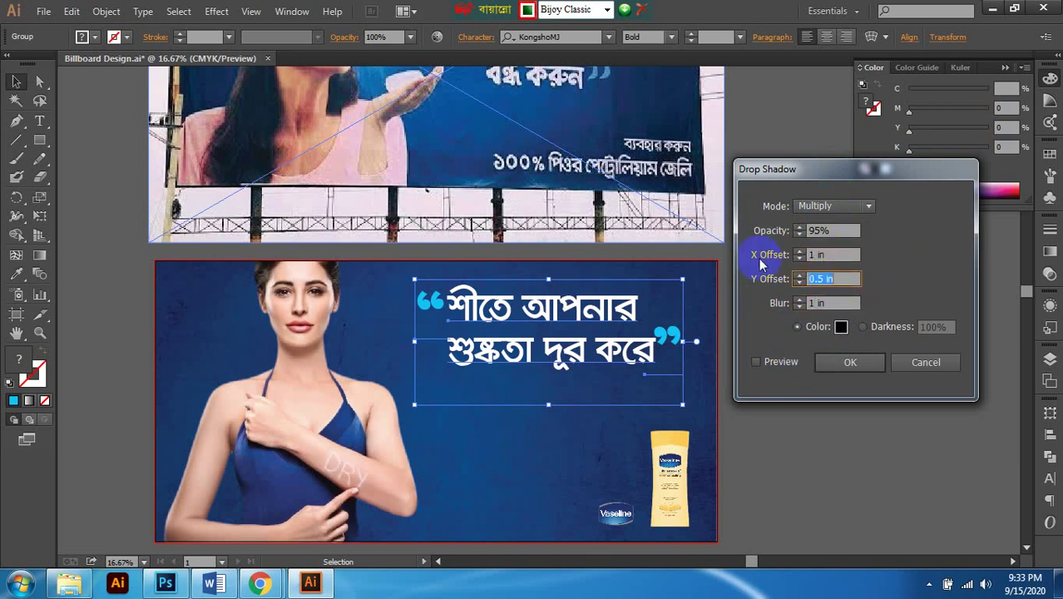
{"action": "type", "text": "1"}
{"action": "key", "text": "Tab"}
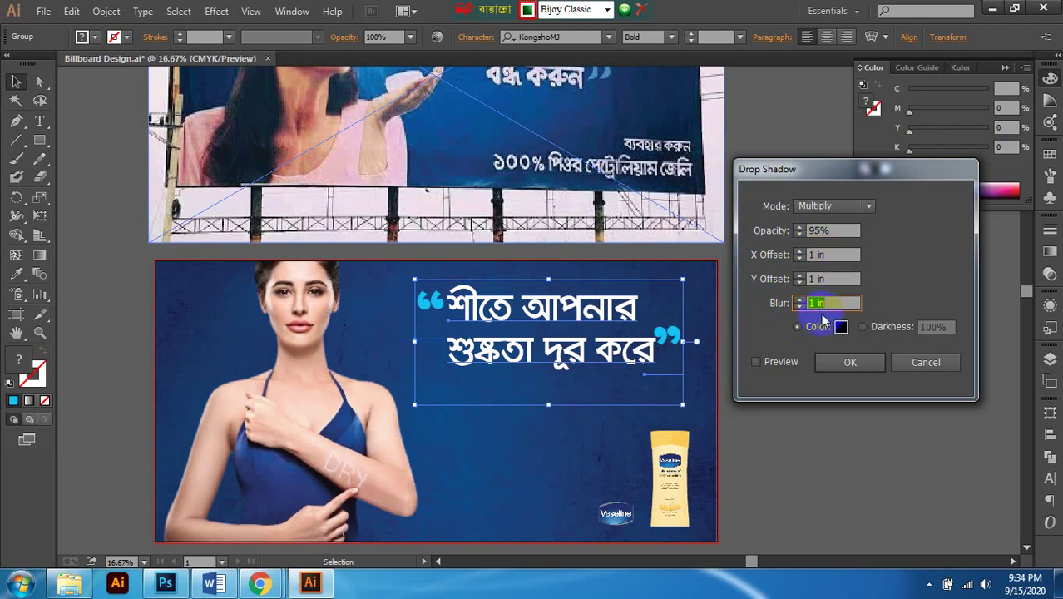
{"action": "left_click", "coordinate": [842, 366]}
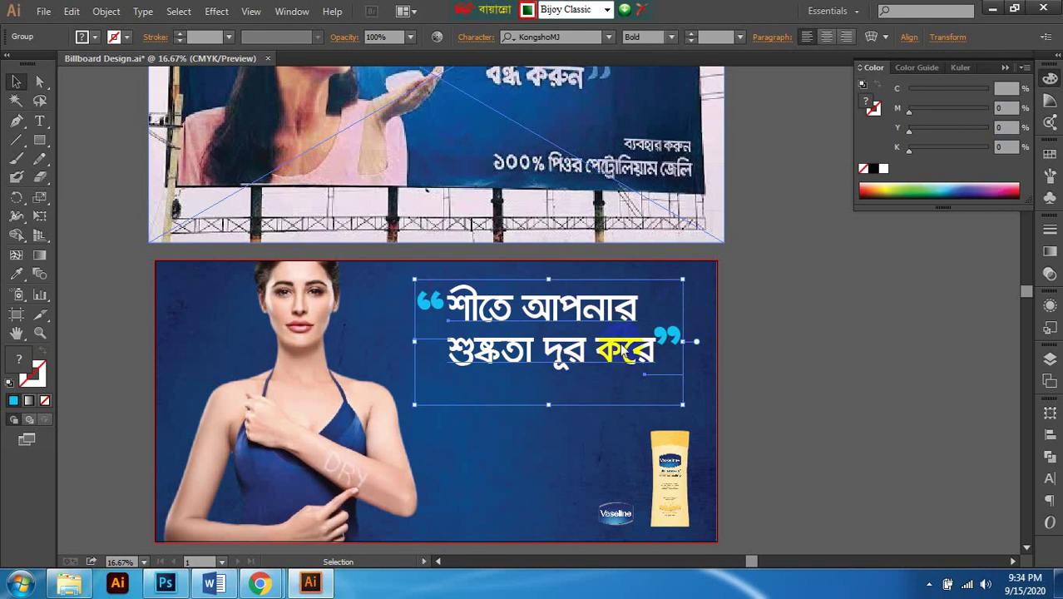
{"action": "key", "text": "ctrl+s"}
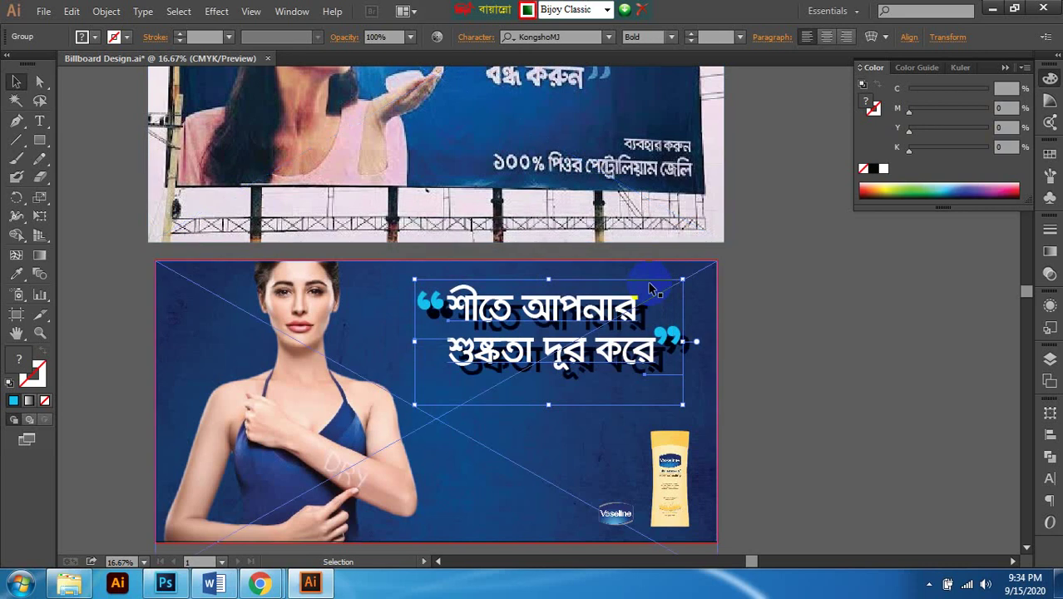
Step: Examine the headline's drop shadow up close and within the whole billboard beside the reference photo
{"action": "key", "text": "ctrl+plus"}
{"action": "key", "text": "ctrl+plus"}
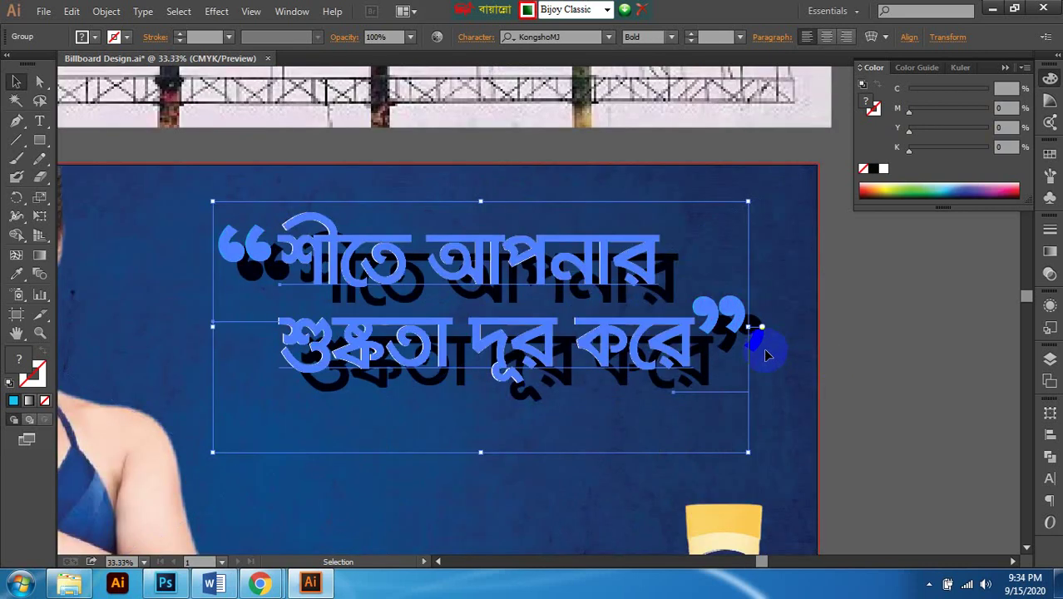
{"action": "scroll", "coordinate": [765, 354], "scroll_direction": "down", "scroll_amount": 2}
{"action": "scroll", "coordinate": [765, 354], "scroll_direction": "right", "scroll_amount": 1}
{"action": "scroll", "coordinate": [865, 320], "scroll_direction": "up", "scroll_amount": 1}
{"action": "scroll", "coordinate": [866, 320], "scroll_direction": "right", "scroll_amount": 2}
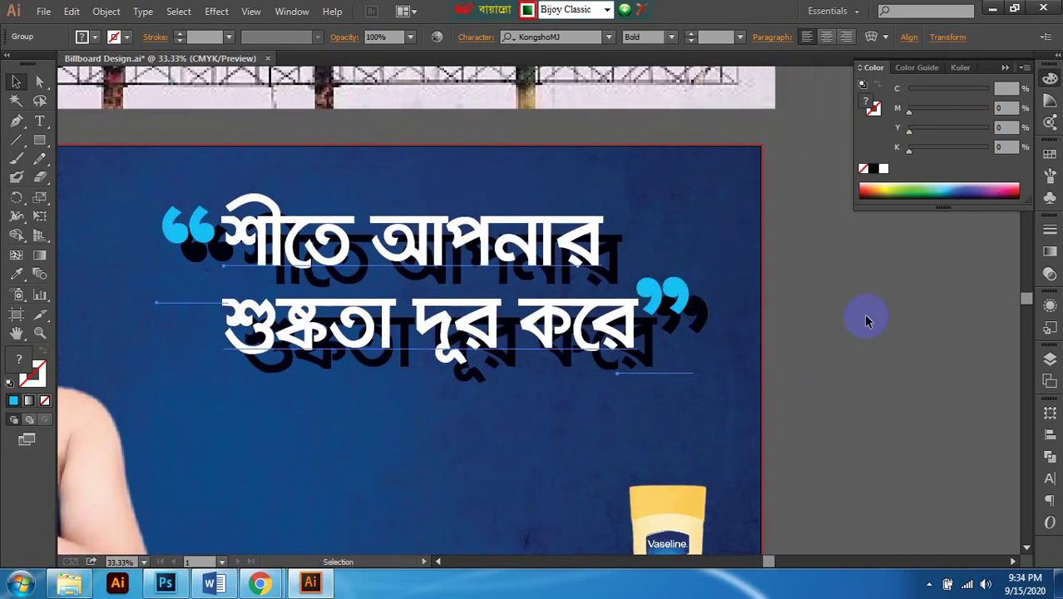
{"action": "scroll", "coordinate": [790, 325], "scroll_direction": "down", "scroll_amount": 3}
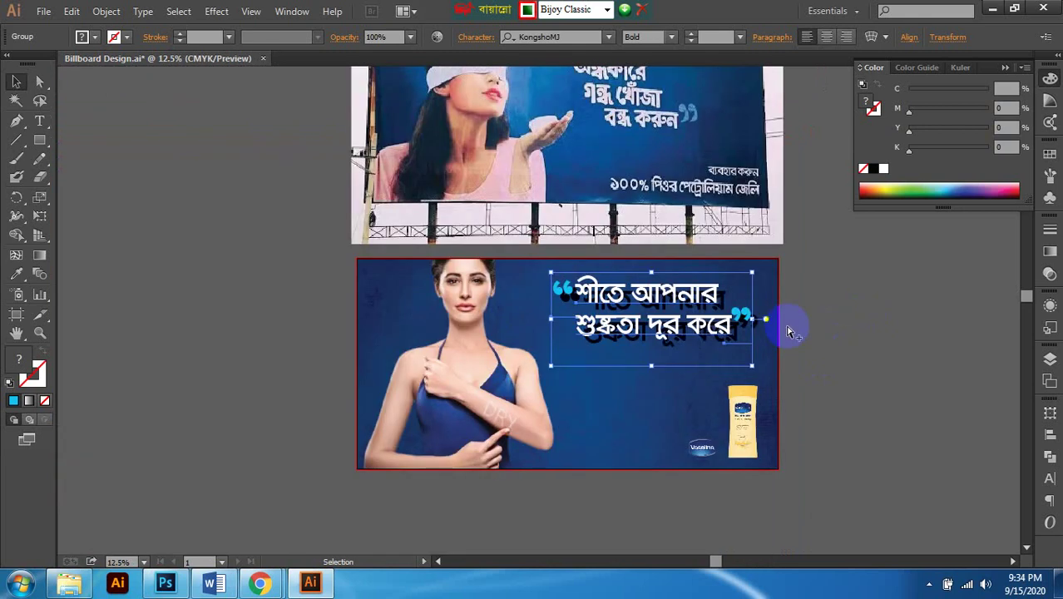
{"action": "scroll", "coordinate": [794, 337], "scroll_direction": "down", "scroll_amount": 1}
{"action": "left_click", "coordinate": [685, 379]}
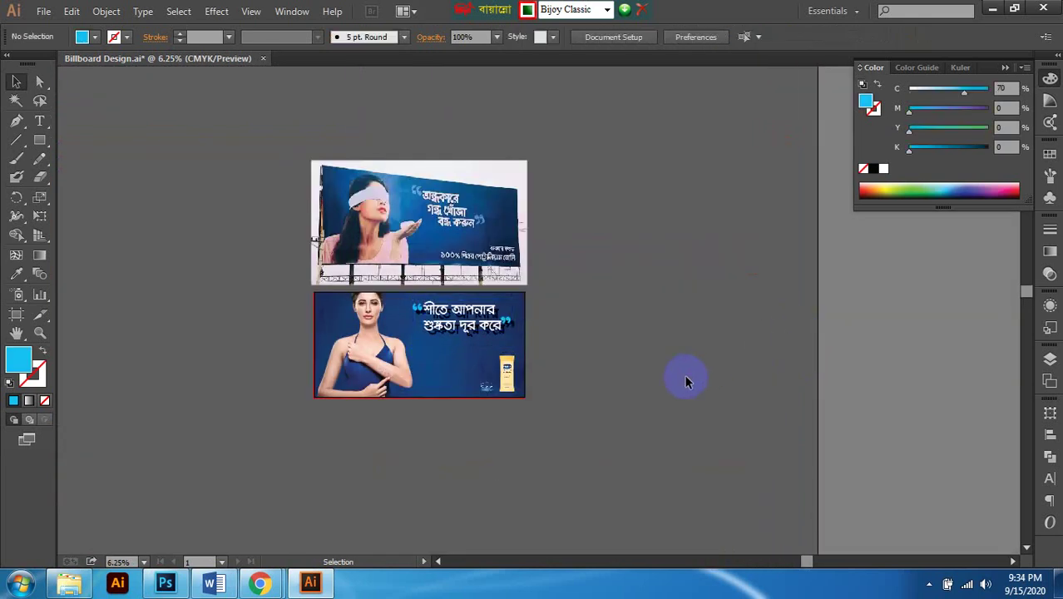
{"action": "scroll", "coordinate": [576, 381], "scroll_direction": "up", "scroll_amount": 2}
{"action": "scroll", "coordinate": [574, 378], "scroll_direction": "up", "scroll_amount": 3}
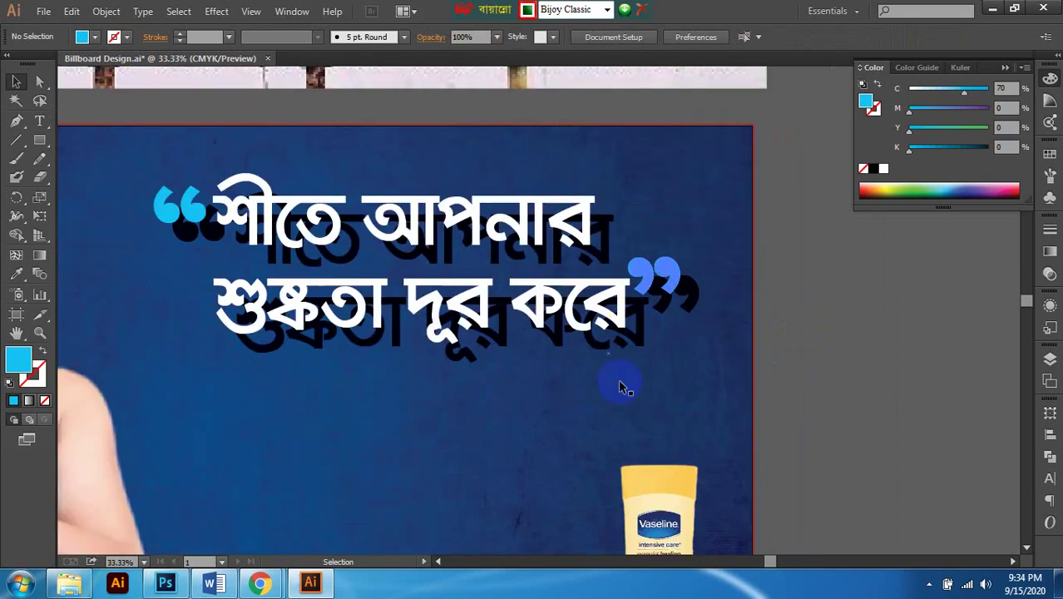
{"action": "scroll", "coordinate": [618, 378], "scroll_direction": "down", "scroll_amount": 2}
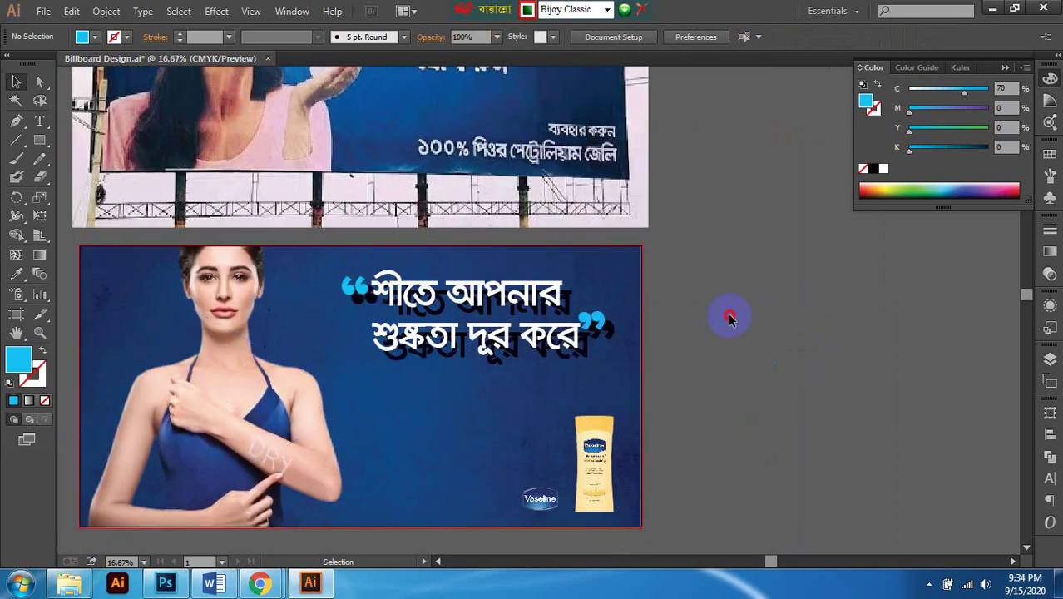
{"action": "scroll", "coordinate": [729, 320], "scroll_direction": "down", "scroll_amount": 1}
{"action": "scroll", "coordinate": [729, 320], "scroll_direction": "left", "scroll_amount": 1}
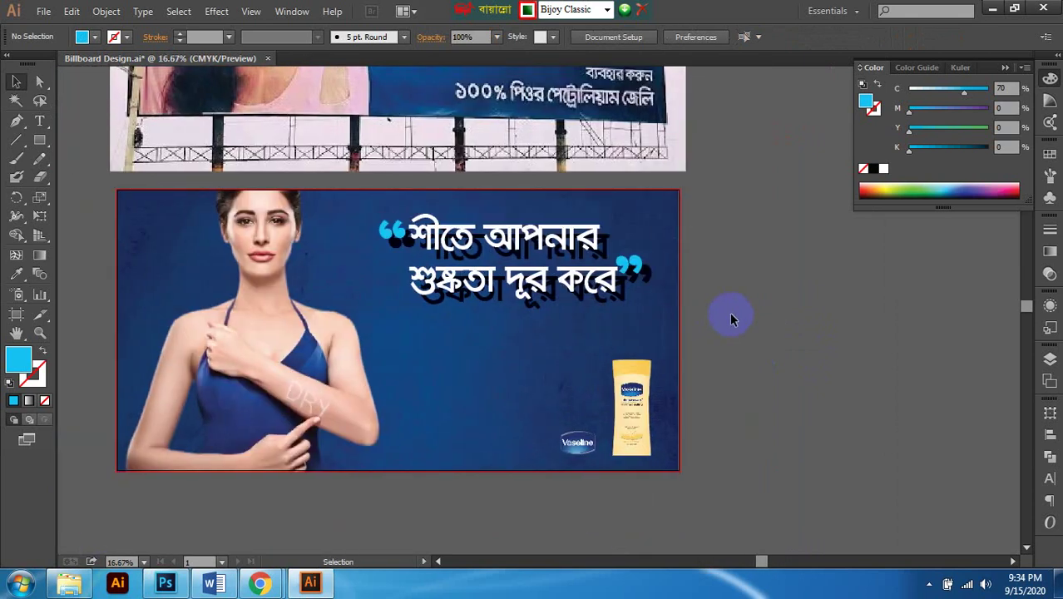
Step: Reopen the headline group's drop shadow settings and set its X and Y offsets to 0.5 in each
{"action": "left_click", "coordinate": [1049, 308]}
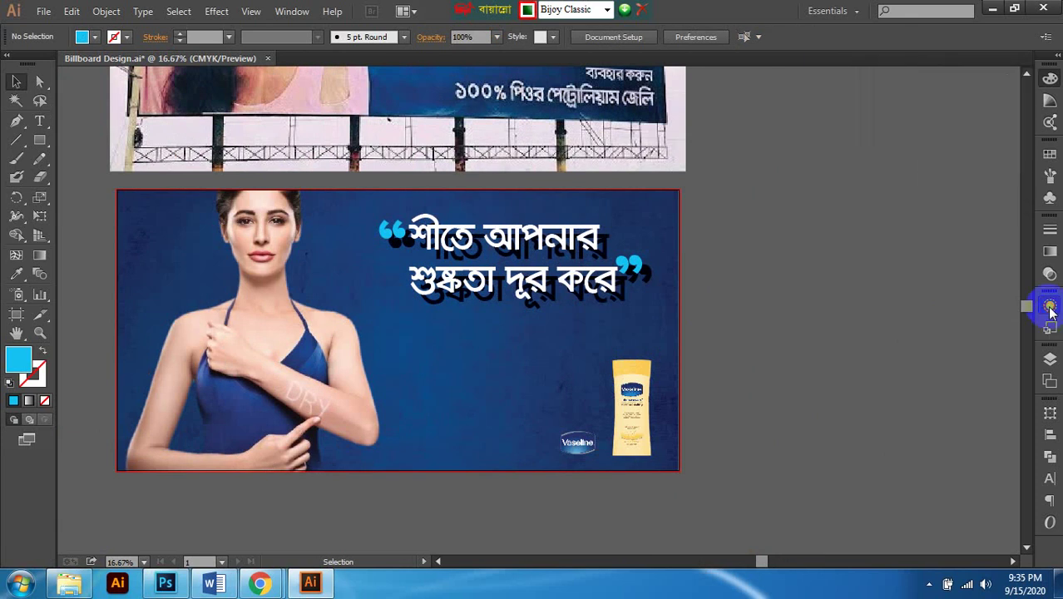
{"action": "scroll", "coordinate": [940, 379], "scroll_direction": "down", "scroll_amount": 1}
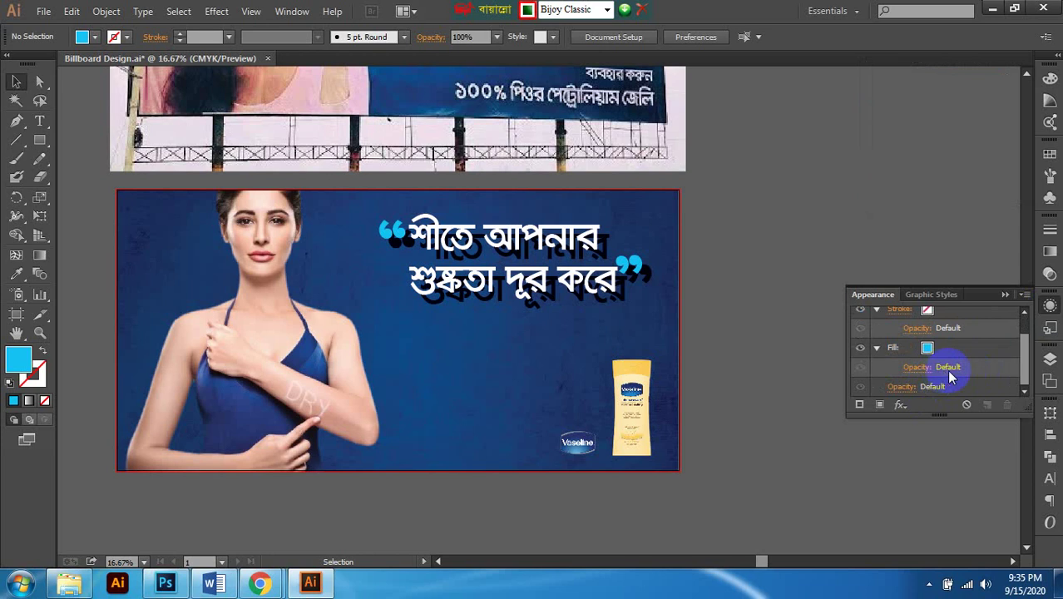
{"action": "left_click", "coordinate": [1028, 366]}
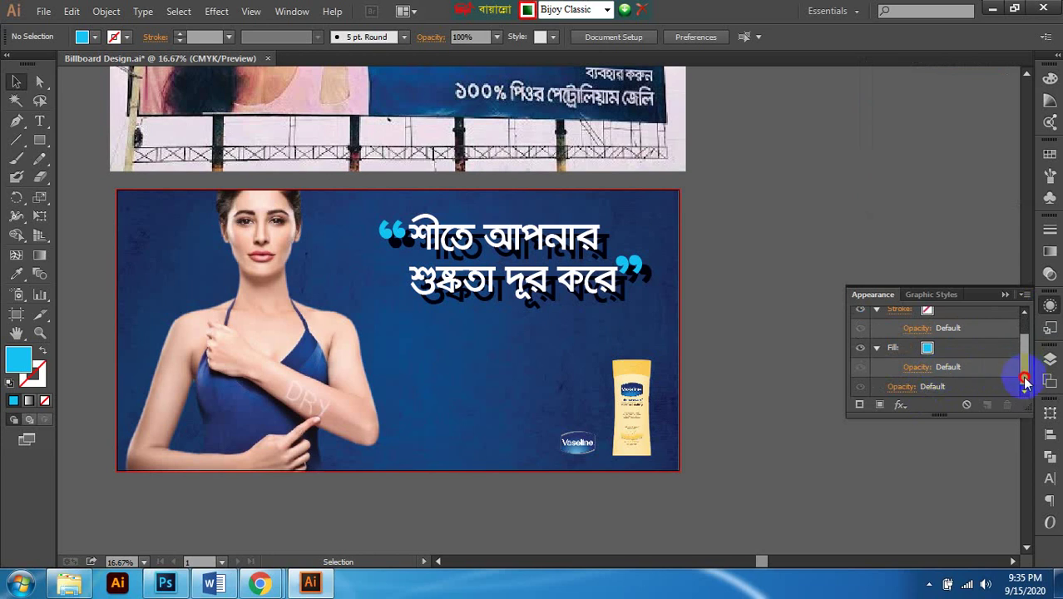
{"action": "left_click_drag", "start_coordinate": [1027, 366], "coordinate": [1019, 356]}
{"action": "key", "text": "ctrl+z"}
{"action": "key", "text": "ctrl+z"}
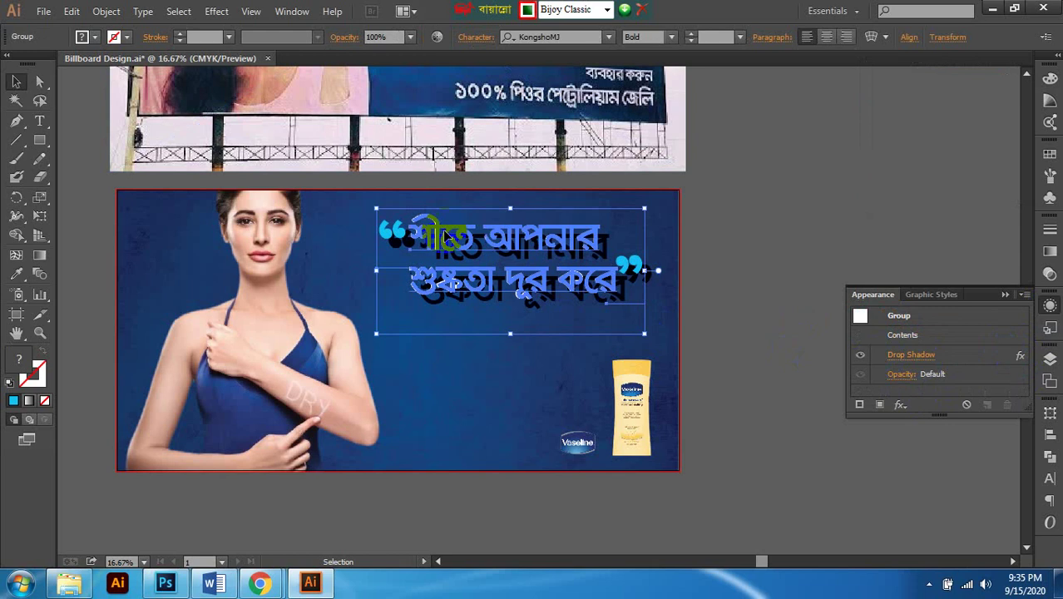
{"action": "left_click", "coordinate": [913, 358]}
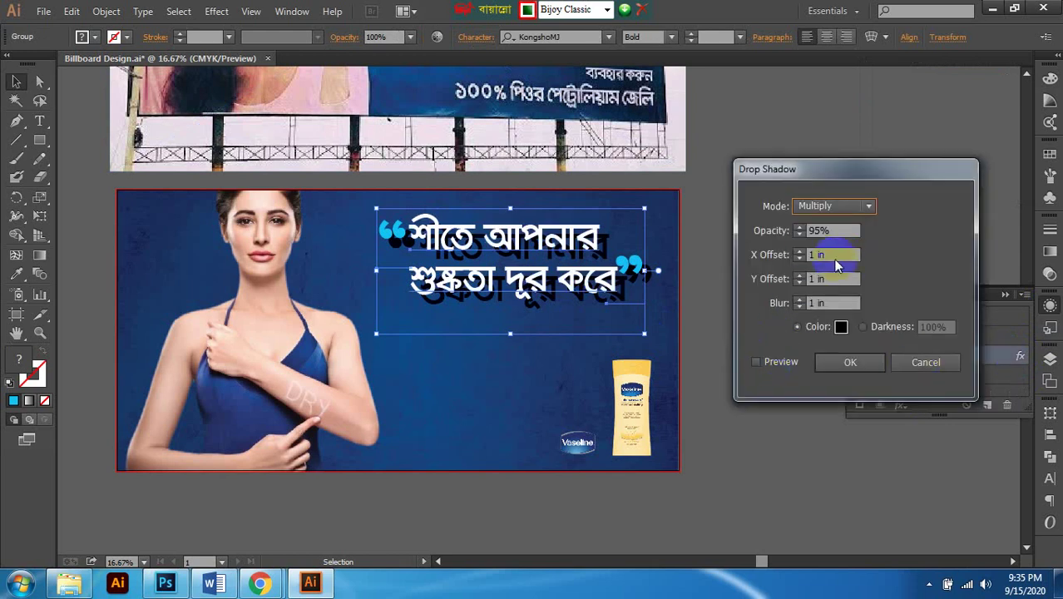
{"action": "left_click", "coordinate": [812, 257]}
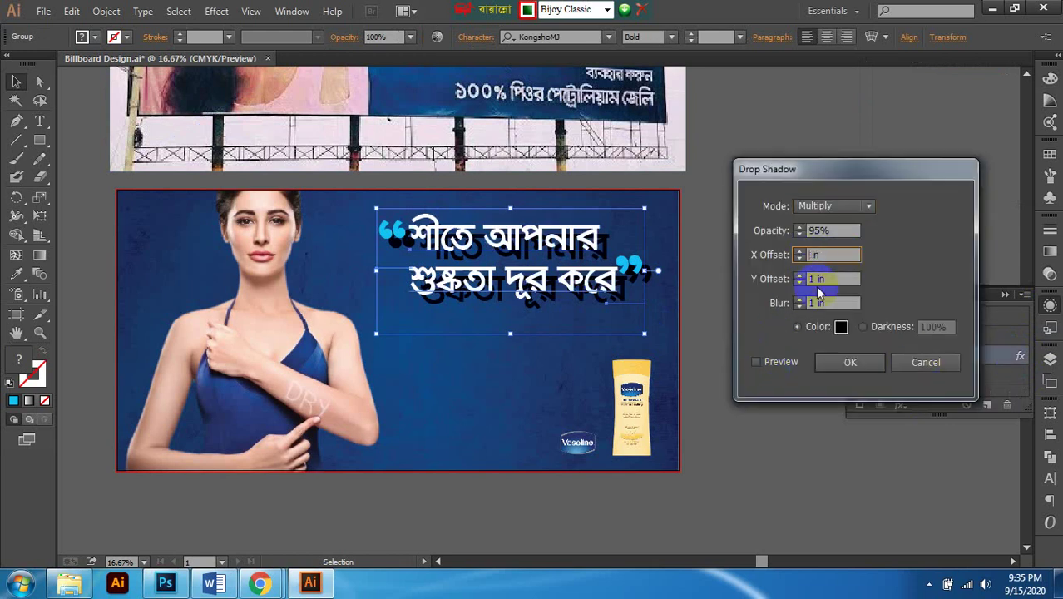
{"action": "type", "text": "0.5"}
{"action": "left_click", "coordinate": [809, 279]}
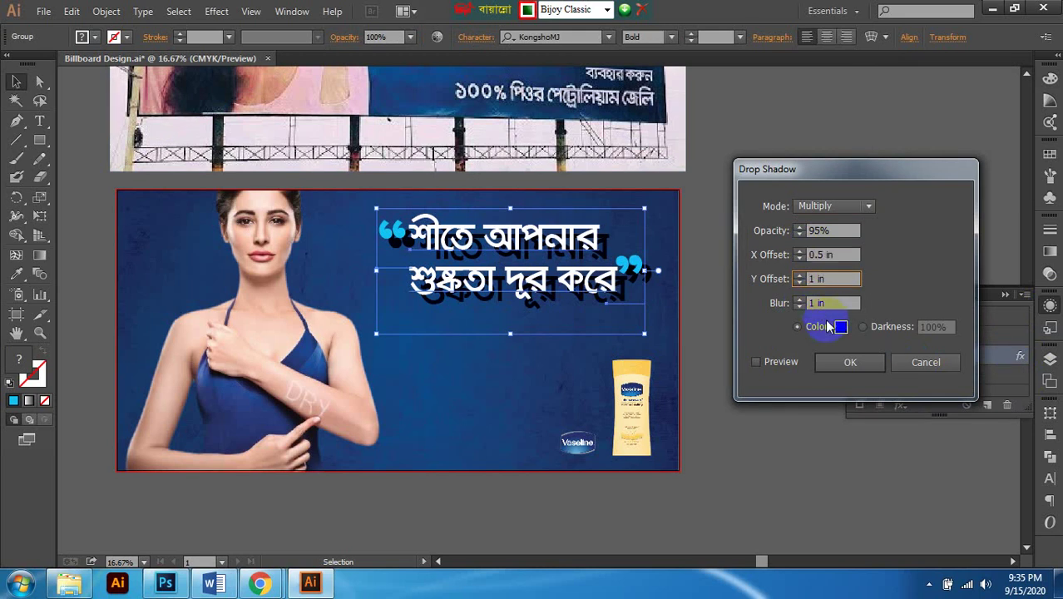
{"action": "key", "text": "BackSpace"}
{"action": "type", "text": ".5"}
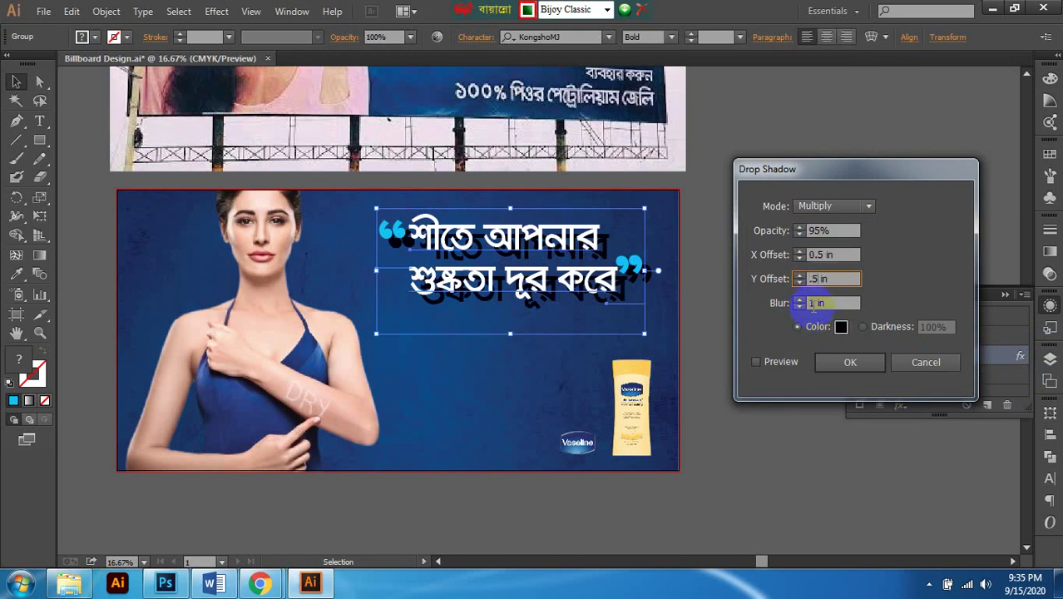
Step: Set the headline shadow's blur to 0.5 in, apply the effect and deselect the group
{"action": "key", "text": "Tab"}
{"action": "key", "text": "BackSpace"}
{"action": "type", "text": ".5"}
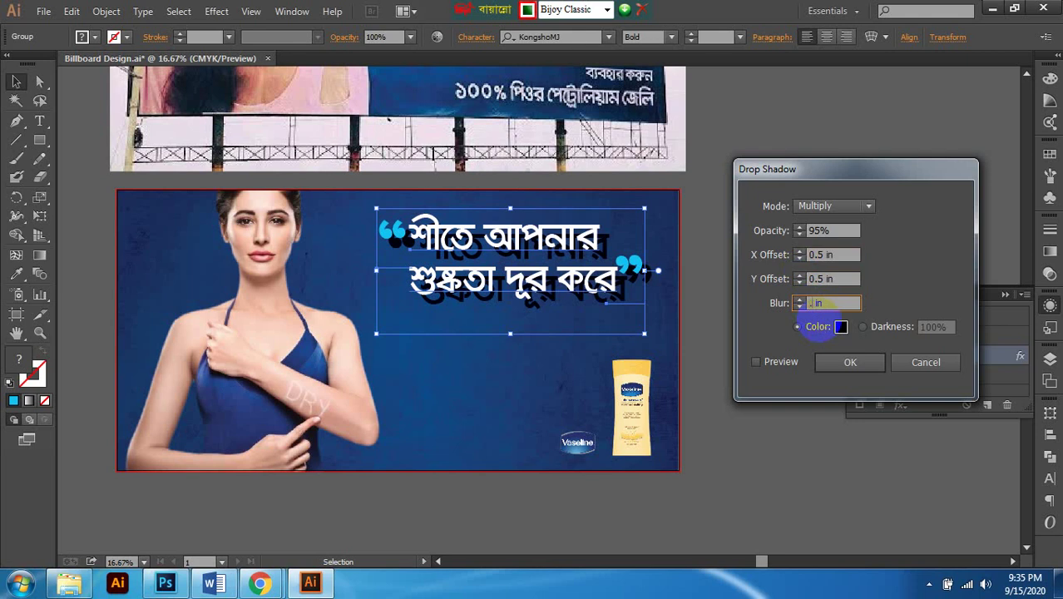
{"action": "left_click", "coordinate": [848, 362]}
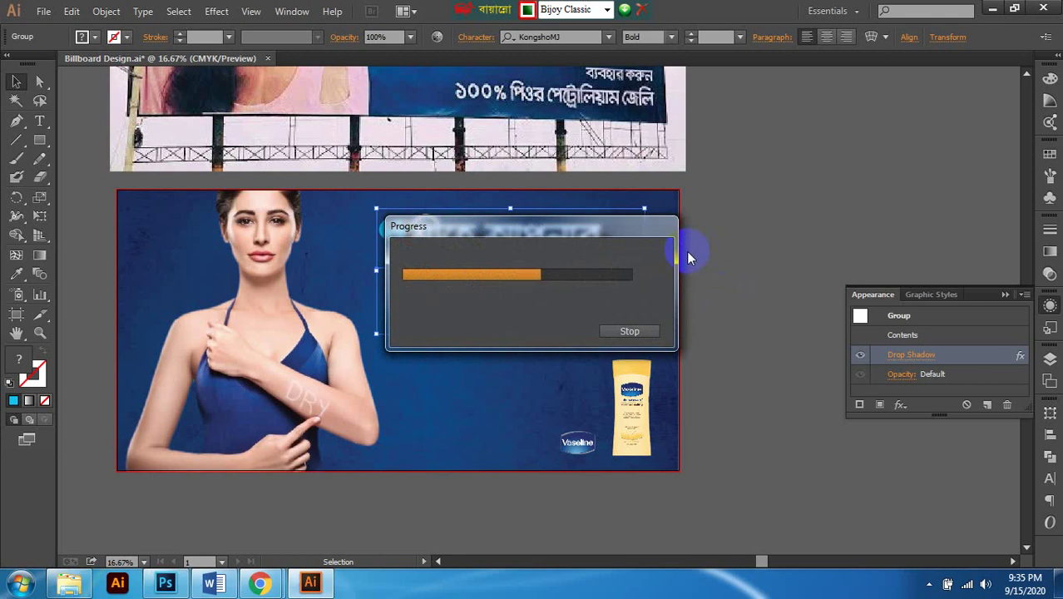
{"action": "left_click", "coordinate": [715, 284]}
Step: Examine the headline's tightened shadow, and compare it with the lettering and quotation marks in the reference photo
{"action": "scroll", "coordinate": [685, 297], "scroll_direction": "up", "scroll_amount": 1}
{"action": "scroll", "coordinate": [658, 304], "scroll_direction": "right", "scroll_amount": 1}
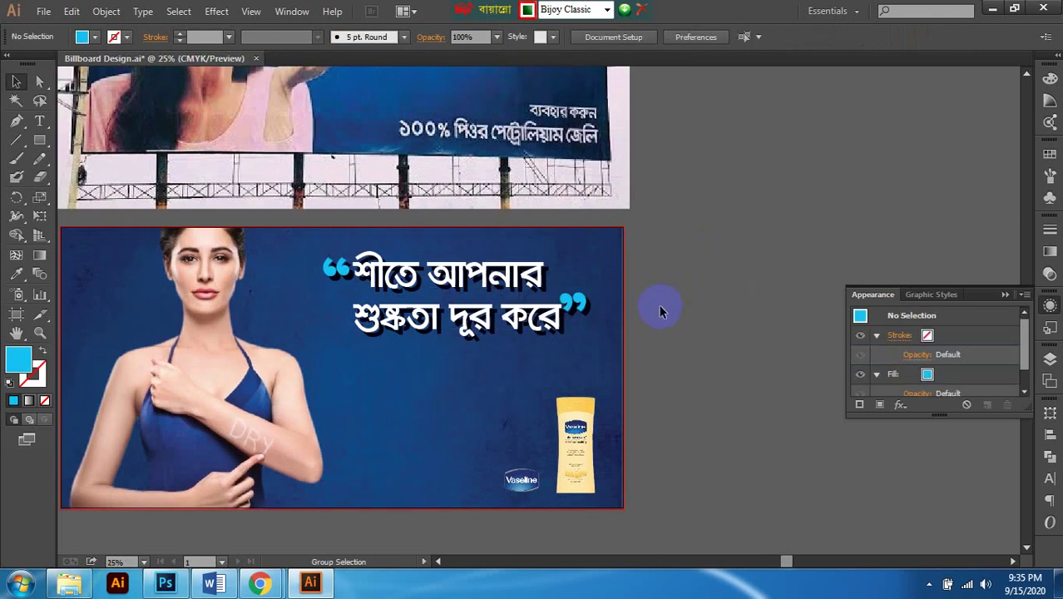
{"action": "scroll", "coordinate": [658, 305], "scroll_direction": "up", "scroll_amount": 1}
{"action": "scroll", "coordinate": [754, 292], "scroll_direction": "down", "scroll_amount": 2}
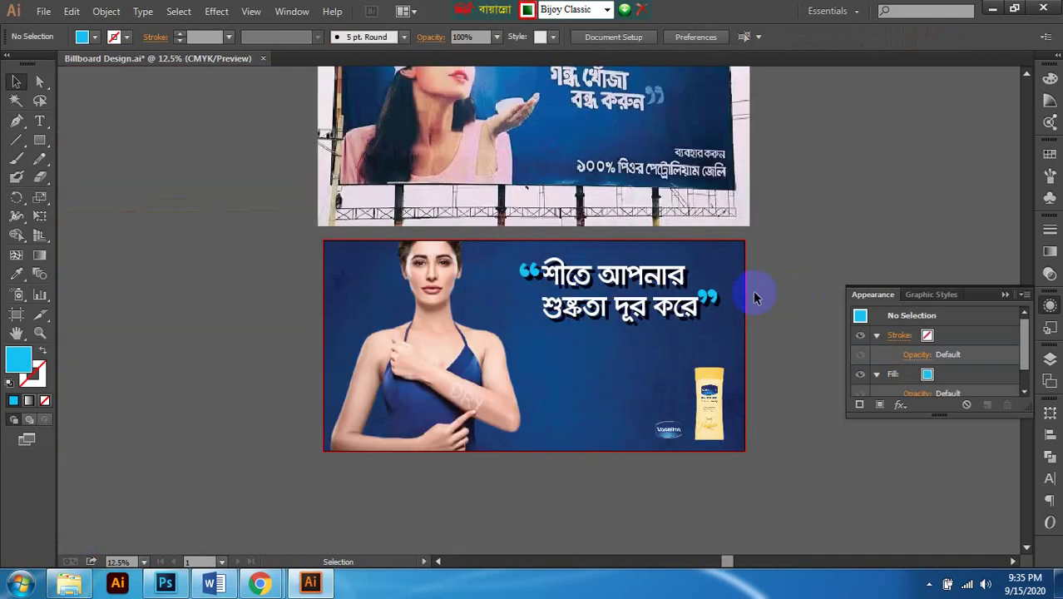
{"action": "scroll", "coordinate": [754, 295], "scroll_direction": "up", "scroll_amount": 3}
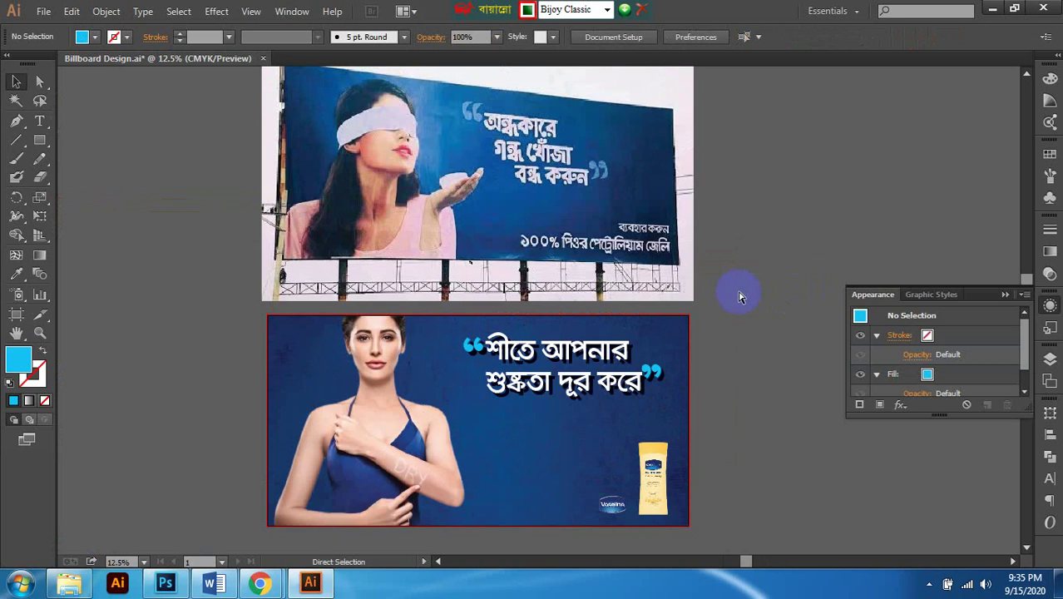
{"action": "scroll", "coordinate": [742, 292], "scroll_direction": "right", "scroll_amount": 1}
{"action": "scroll", "coordinate": [541, 160], "scroll_direction": "up", "scroll_amount": 4}
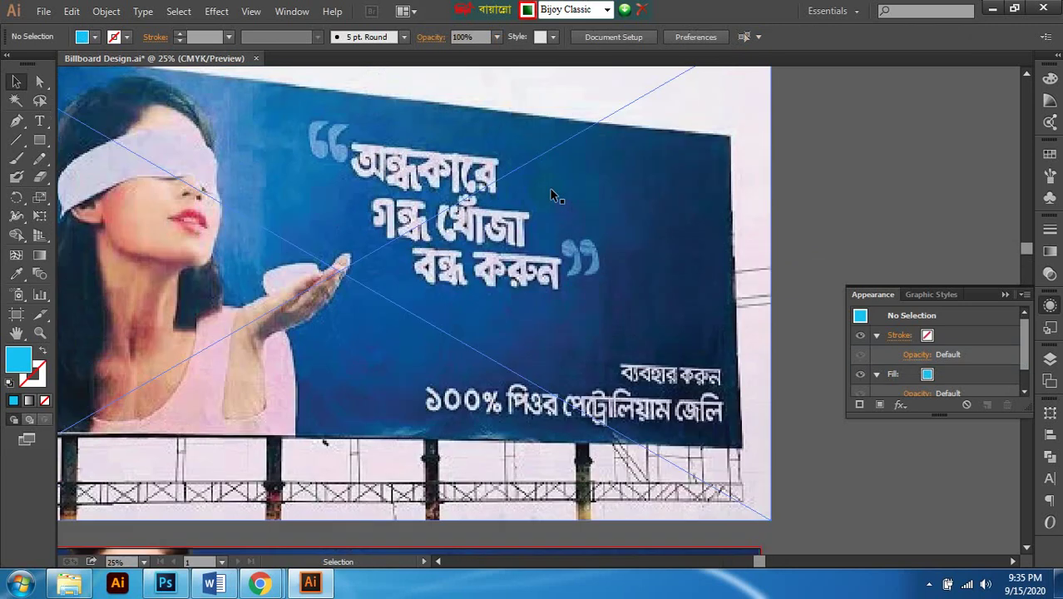
{"action": "scroll", "coordinate": [607, 333], "scroll_direction": "left", "scroll_amount": 3}
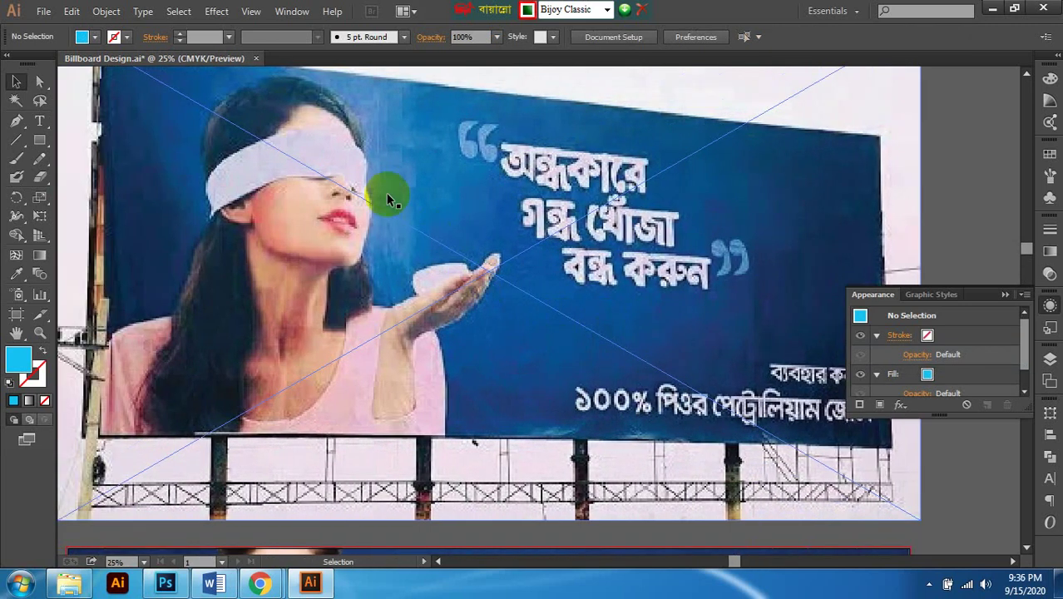
{"action": "scroll", "coordinate": [469, 226], "scroll_direction": "right", "scroll_amount": 2}
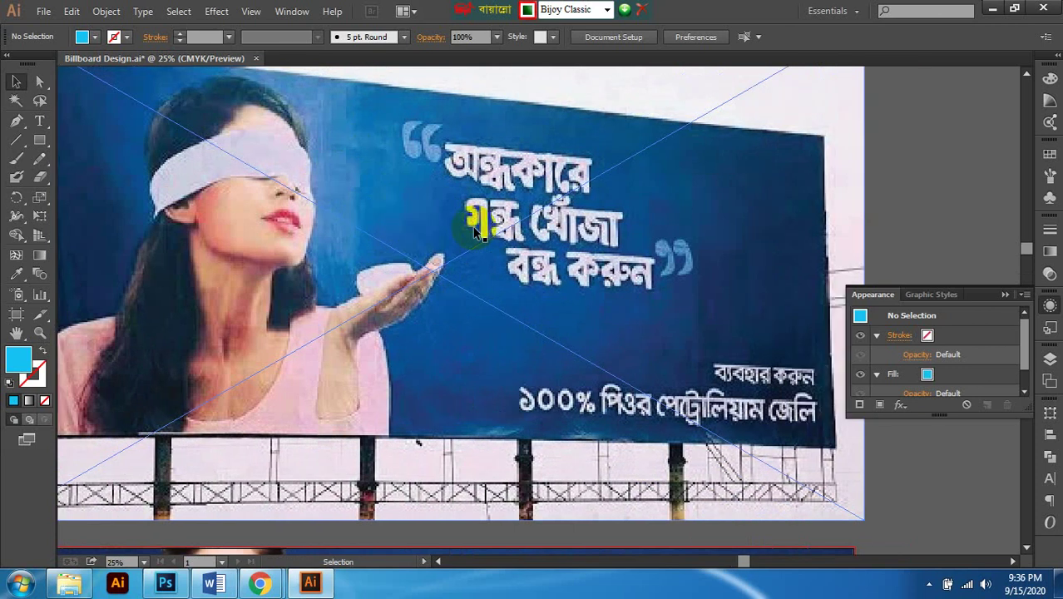
{"action": "scroll", "coordinate": [469, 226], "scroll_direction": "down", "scroll_amount": 2}
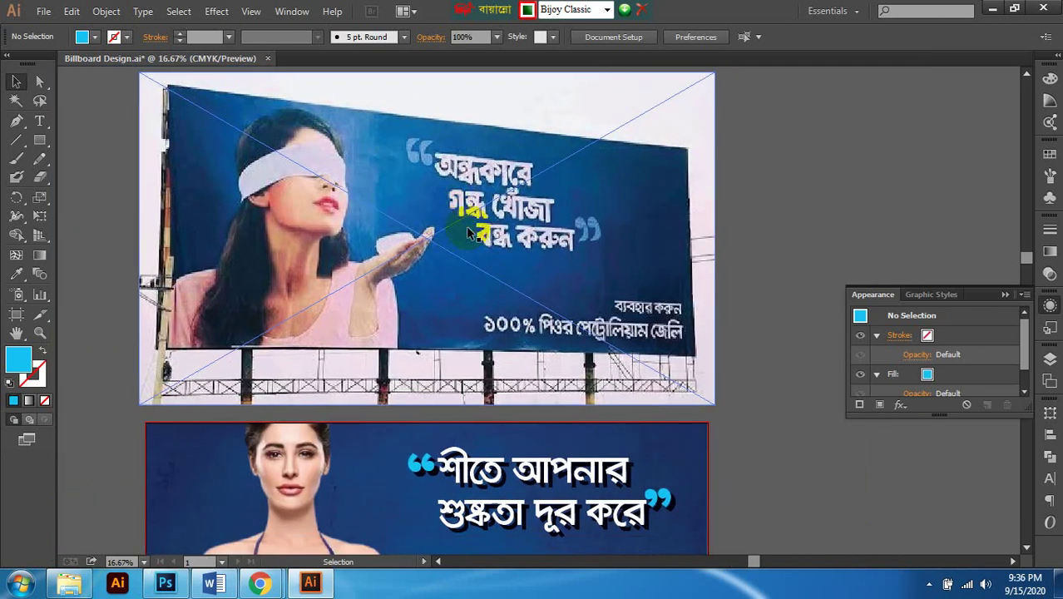
{"action": "scroll", "coordinate": [543, 221], "scroll_direction": "down", "scroll_amount": 1}
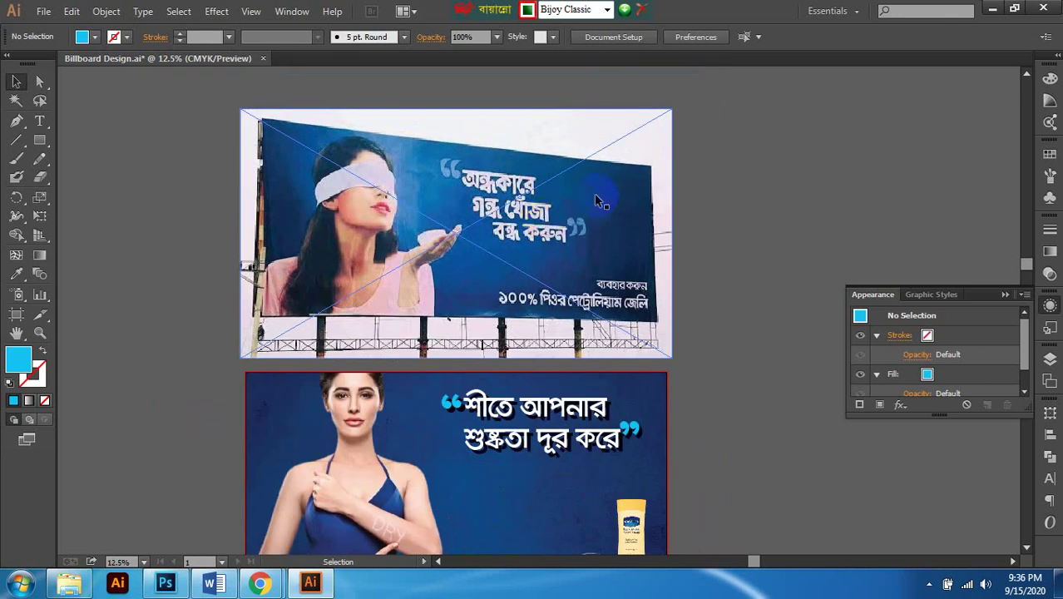
{"action": "scroll", "coordinate": [594, 193], "scroll_direction": "up", "scroll_amount": 2}
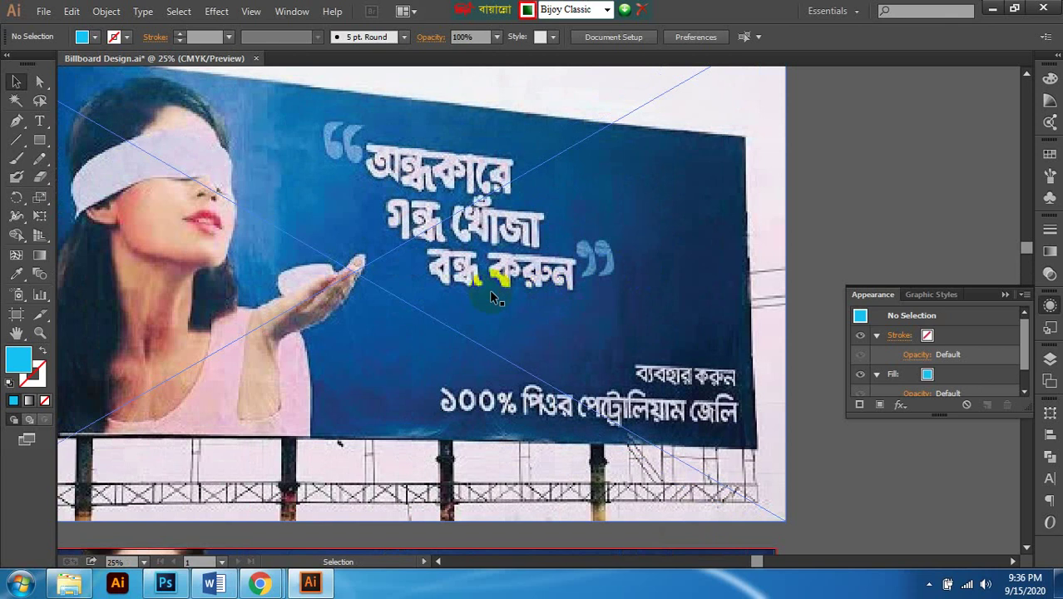
{"action": "scroll", "coordinate": [355, 244], "scroll_direction": "down", "scroll_amount": 1}
{"action": "scroll", "coordinate": [421, 231], "scroll_direction": "left", "scroll_amount": 1}
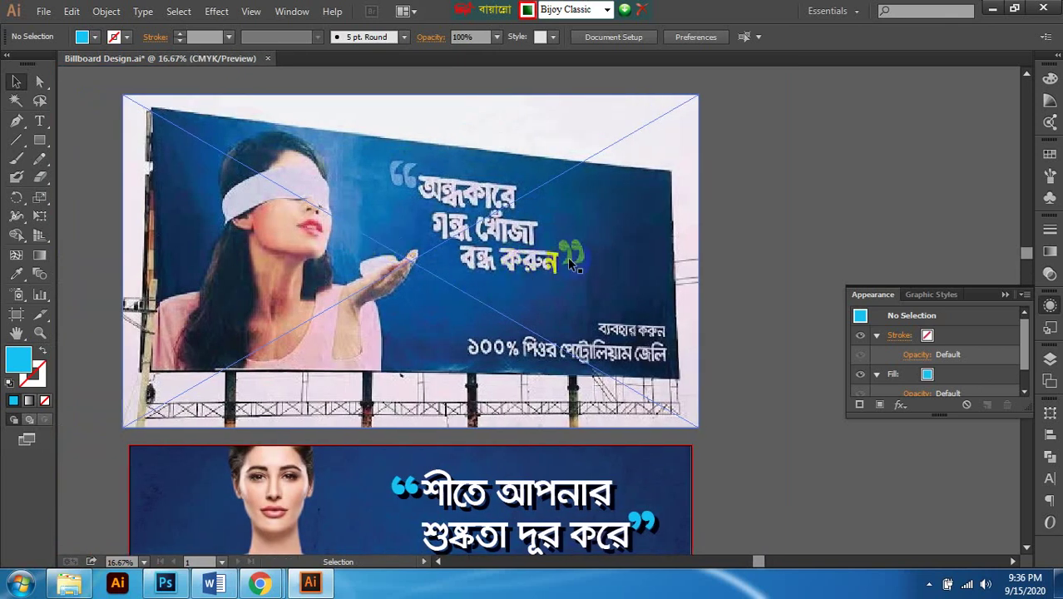
Step: Check the whole billboard layout against the reference photo, including the reference's two-line caption in the lower corner
{"action": "scroll", "coordinate": [574, 264], "scroll_direction": "down", "scroll_amount": 1}
{"action": "scroll", "coordinate": [404, 166], "scroll_direction": "left", "scroll_amount": 1}
{"action": "scroll", "coordinate": [616, 262], "scroll_direction": "down", "scroll_amount": 6}
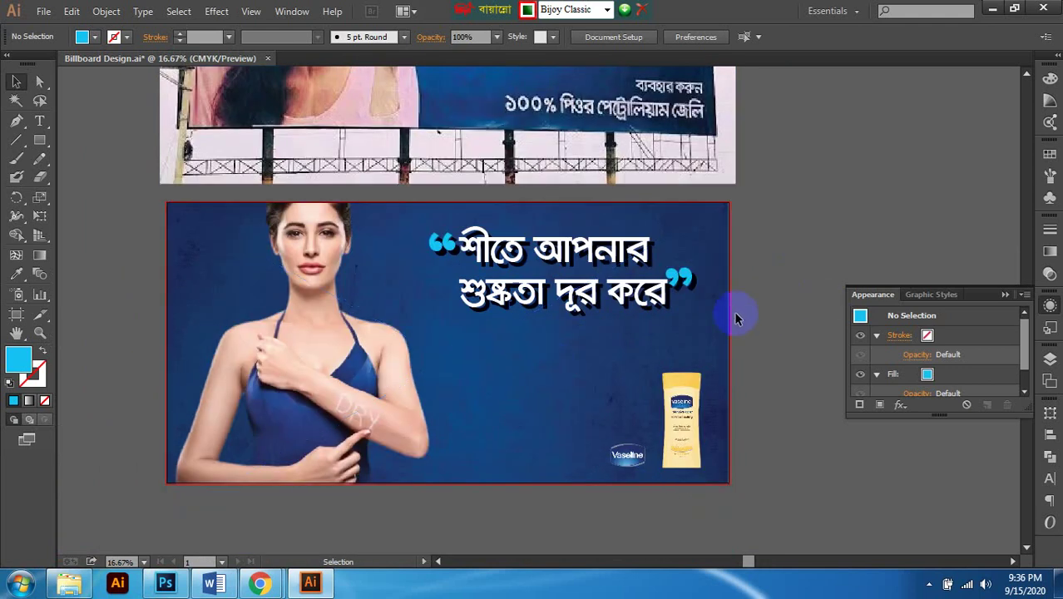
{"action": "scroll", "coordinate": [733, 310], "scroll_direction": "up", "scroll_amount": 2}
{"action": "scroll", "coordinate": [657, 387], "scroll_direction": "down", "scroll_amount": 1}
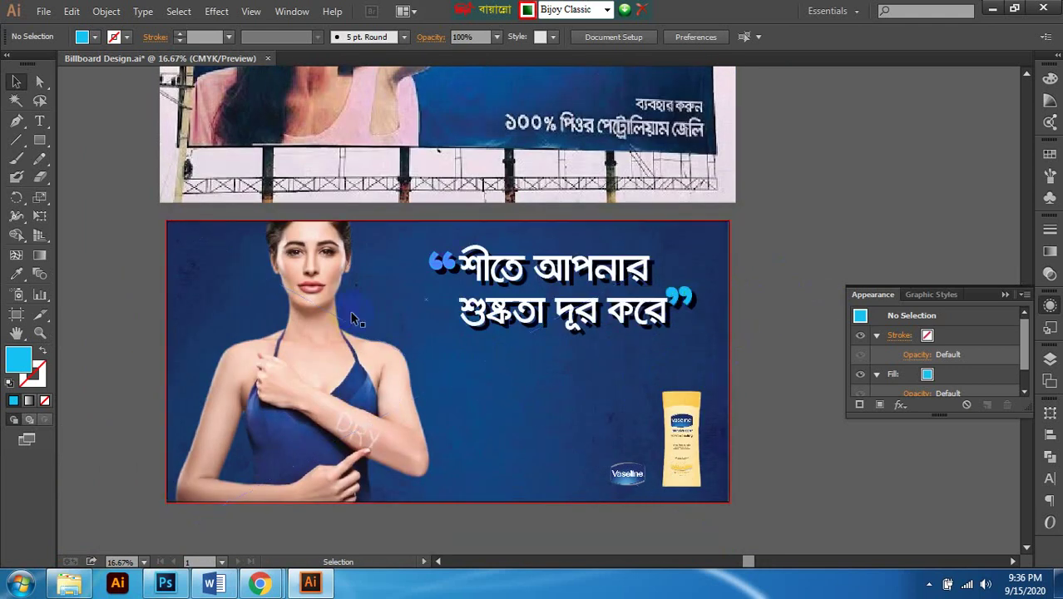
{"action": "scroll", "coordinate": [653, 291], "scroll_direction": "up", "scroll_amount": 2}
{"action": "scroll", "coordinate": [653, 291], "scroll_direction": "down", "scroll_amount": 1}
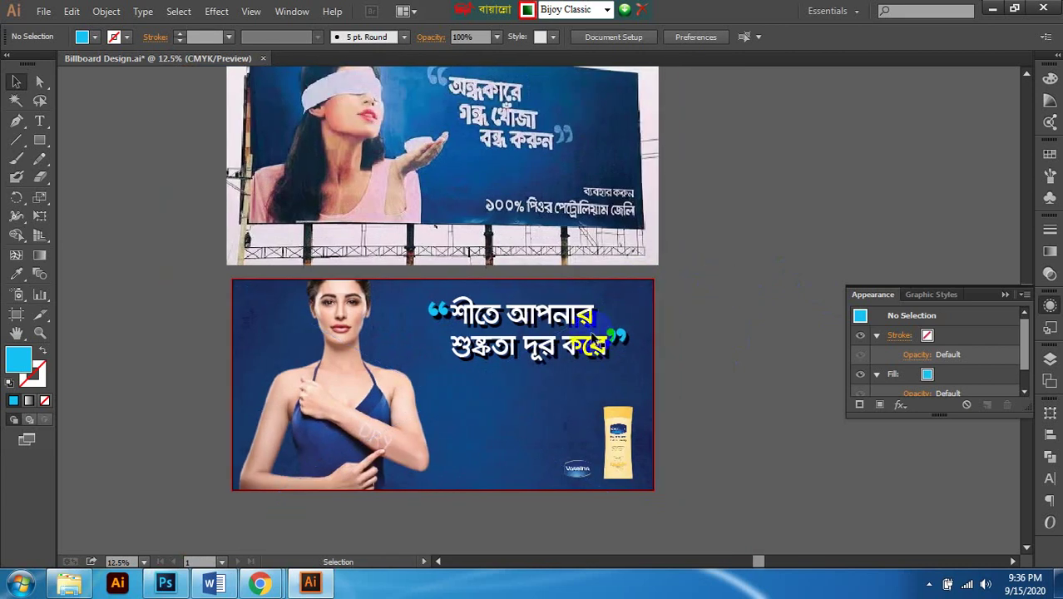
{"action": "scroll", "coordinate": [546, 349], "scroll_direction": "up", "scroll_amount": 1}
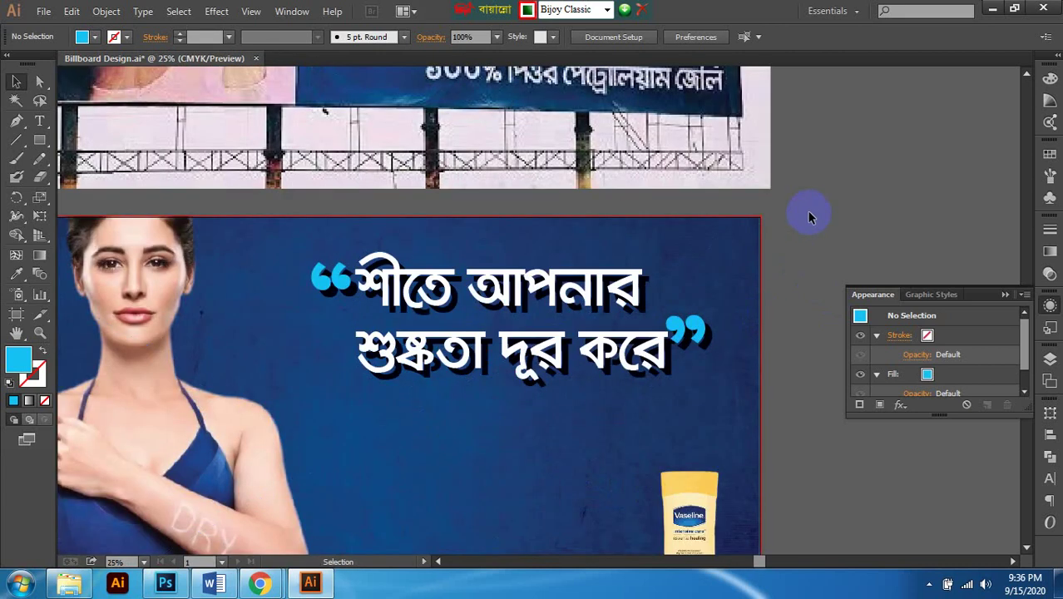
{"action": "scroll", "coordinate": [524, 372], "scroll_direction": "down", "scroll_amount": 1}
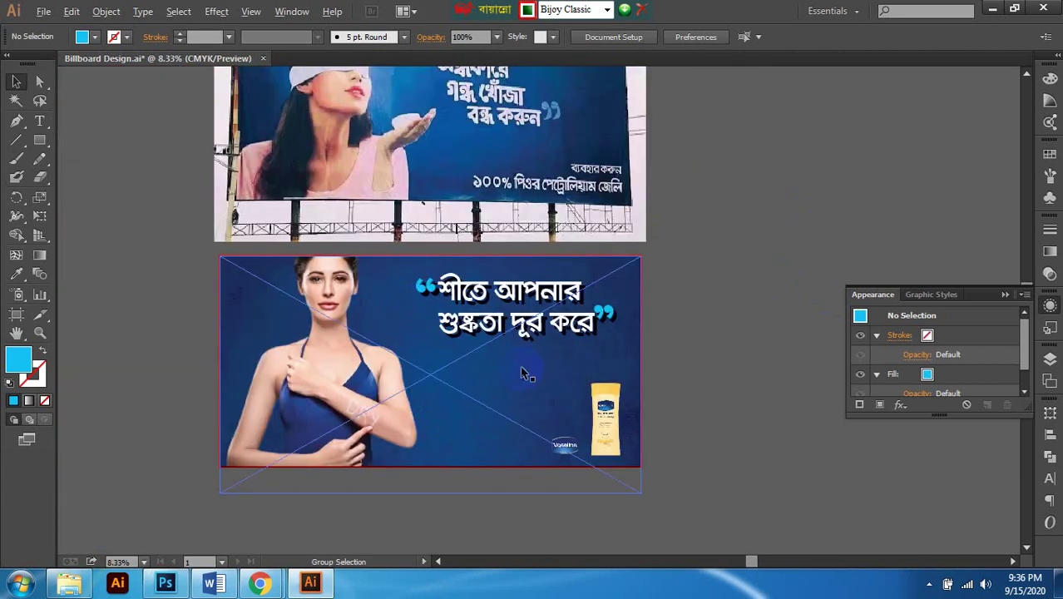
{"action": "scroll", "coordinate": [524, 371], "scroll_direction": "down", "scroll_amount": 1}
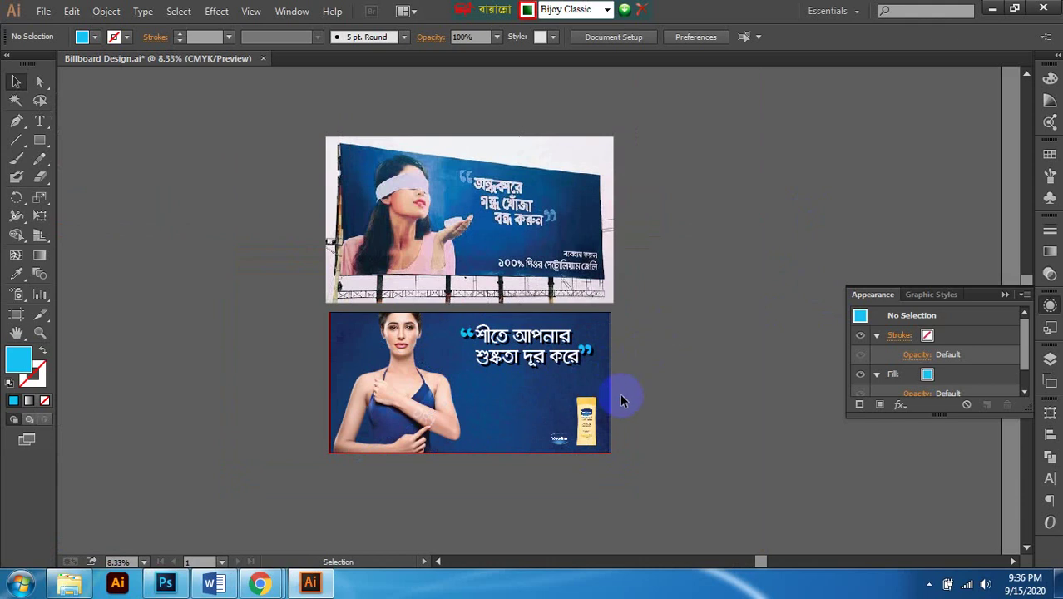
{"action": "scroll", "coordinate": [580, 271], "scroll_direction": "up", "scroll_amount": 2}
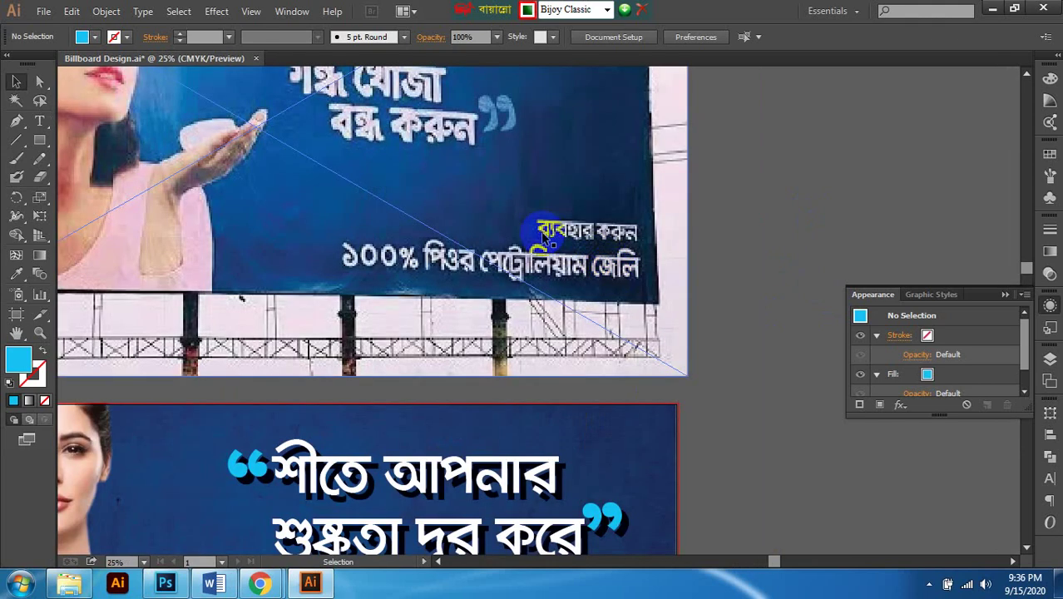
{"action": "scroll", "coordinate": [539, 270], "scroll_direction": "down", "scroll_amount": 1}
{"action": "scroll", "coordinate": [606, 308], "scroll_direction": "down", "scroll_amount": 2}
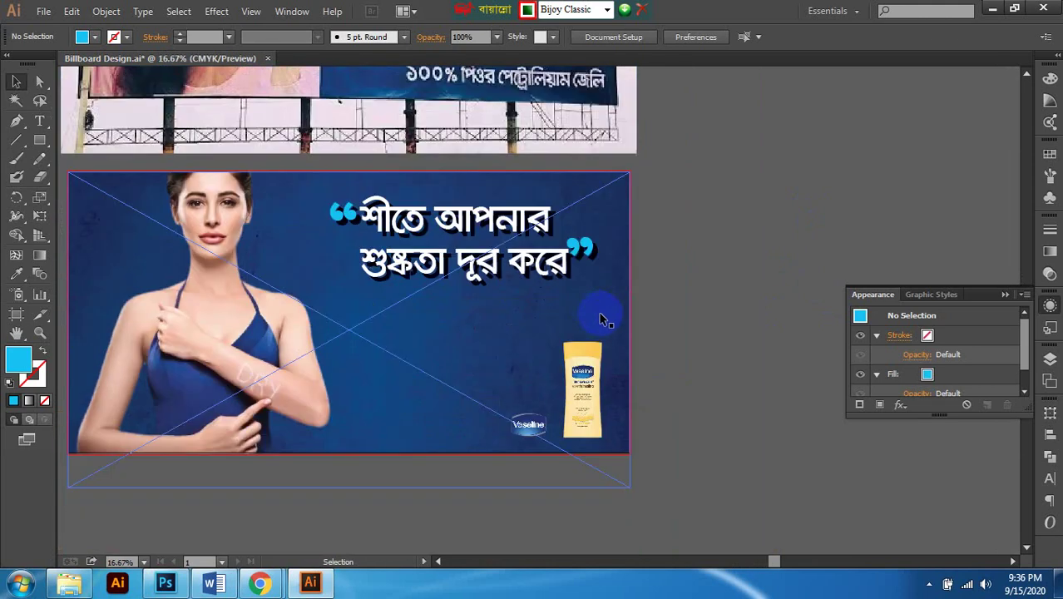
{"action": "scroll", "coordinate": [652, 331], "scroll_direction": "up", "scroll_amount": 1}
{"action": "scroll", "coordinate": [678, 334], "scroll_direction": "left", "scroll_amount": 1}
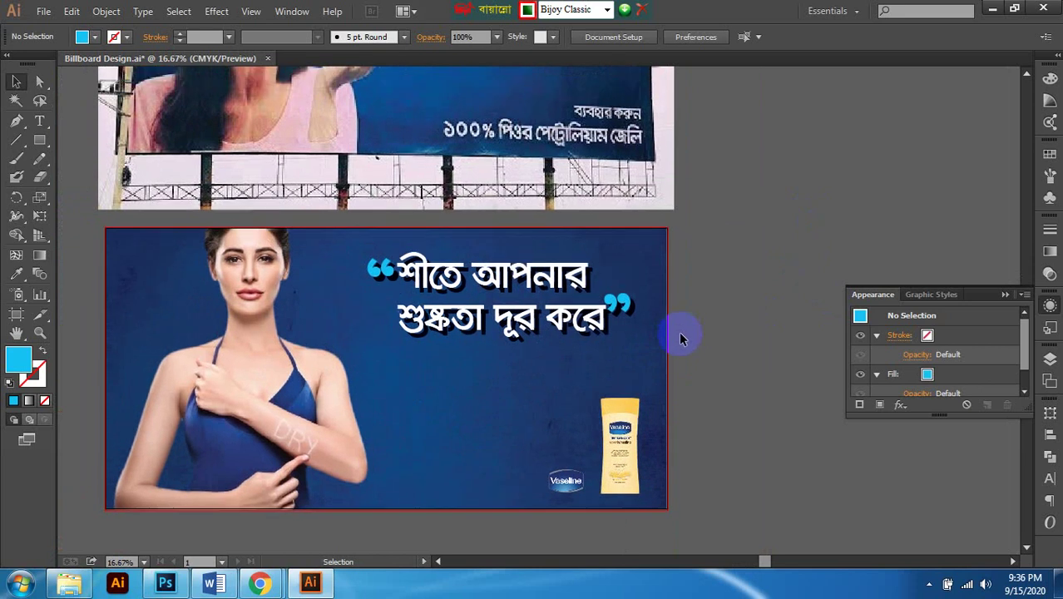
{"action": "scroll", "coordinate": [685, 336], "scroll_direction": "left", "scroll_amount": 2}
{"action": "scroll", "coordinate": [749, 359], "scroll_direction": "right", "scroll_amount": 1}
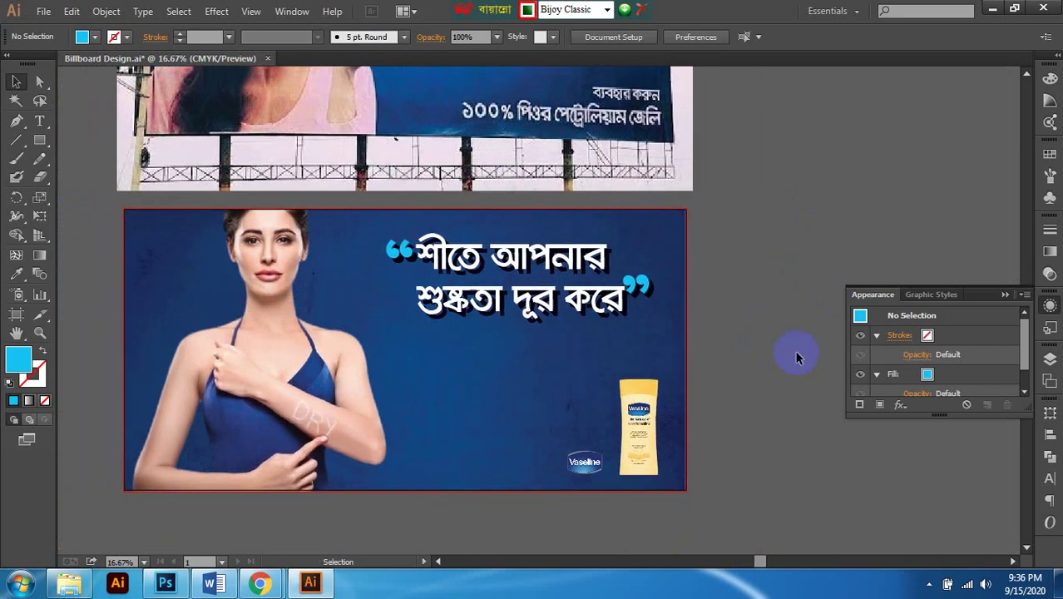
Step: Switch to the Word document and copy the line "ব্যবহার করুন"
{"action": "left_click", "coordinate": [224, 585]}
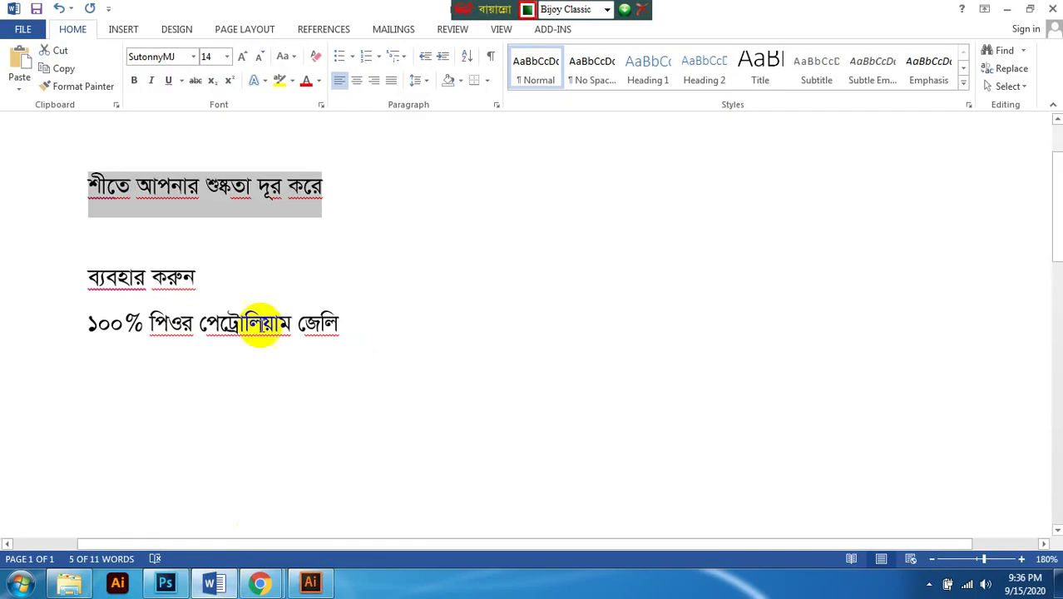
{"action": "left_click", "coordinate": [154, 277]}
{"action": "left_click_drag", "start_coordinate": [97, 284], "coordinate": [205, 294]}
{"action": "key", "text": "ctrl+c"}
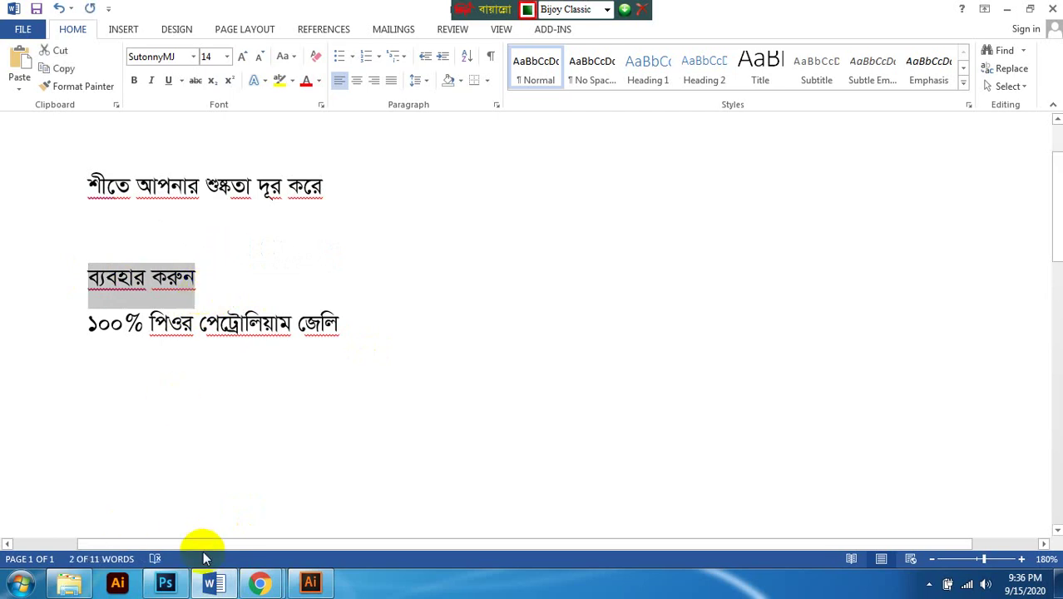
Step: Return to Illustrator and paste "ব্যবহার করুন" as a new text object below the headline, near the lotion bottle
{"action": "left_click", "coordinate": [311, 579]}
{"action": "left_click", "coordinate": [40, 121]}
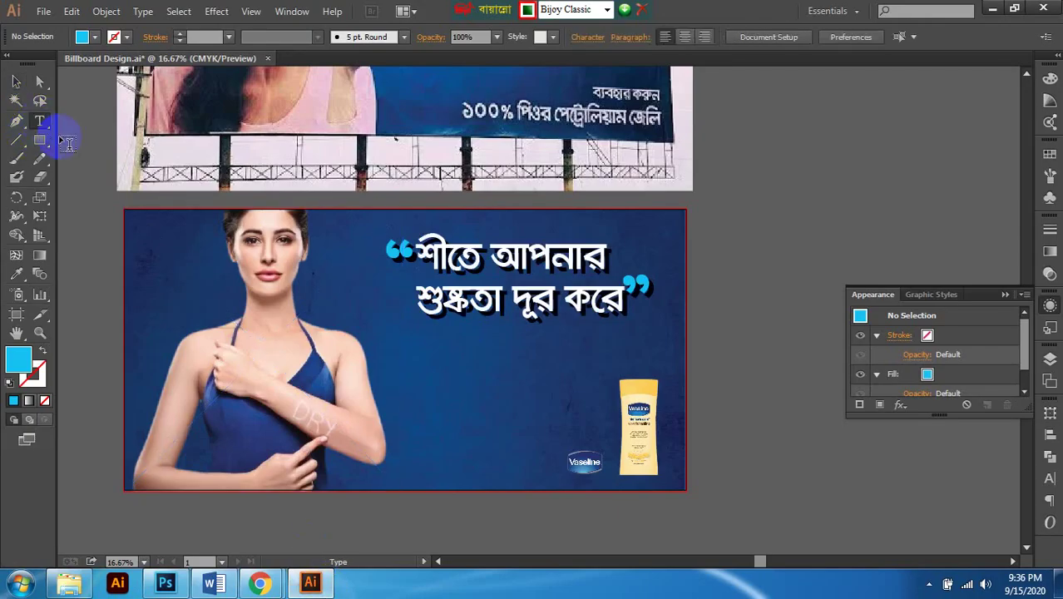
{"action": "scroll", "coordinate": [563, 412], "scroll_direction": "down", "scroll_amount": 2}
{"action": "left_click", "coordinate": [512, 343]}
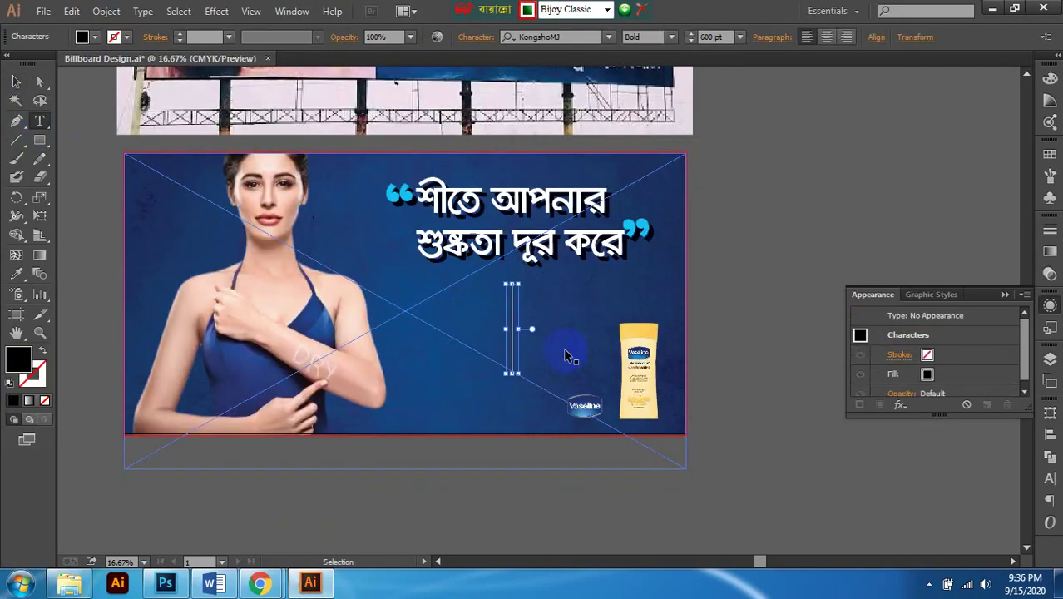
{"action": "key", "text": "ctrl+v"}
{"action": "scroll", "coordinate": [547, 355], "scroll_direction": "right", "scroll_amount": 2}
{"action": "left_click", "coordinate": [546, 355]}
{"action": "key", "text": "ctrl+minus"}
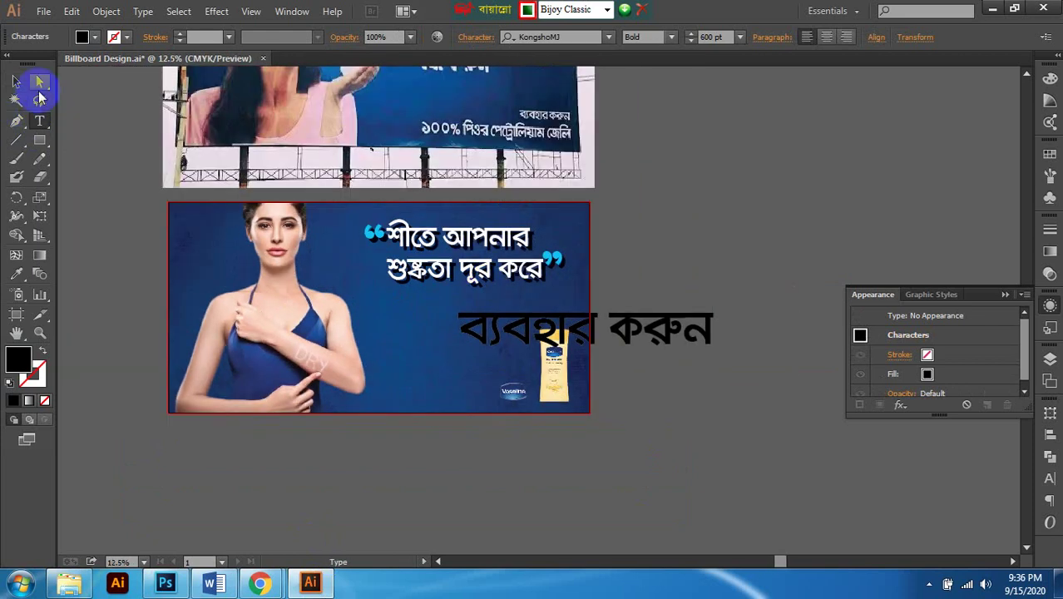
Step: Set the font size of the pasted "ব্যবহার করুন" text to 250 pt
{"action": "left_click", "coordinate": [582, 336]}
{"action": "scroll", "coordinate": [572, 337], "scroll_direction": "right", "scroll_amount": 1}
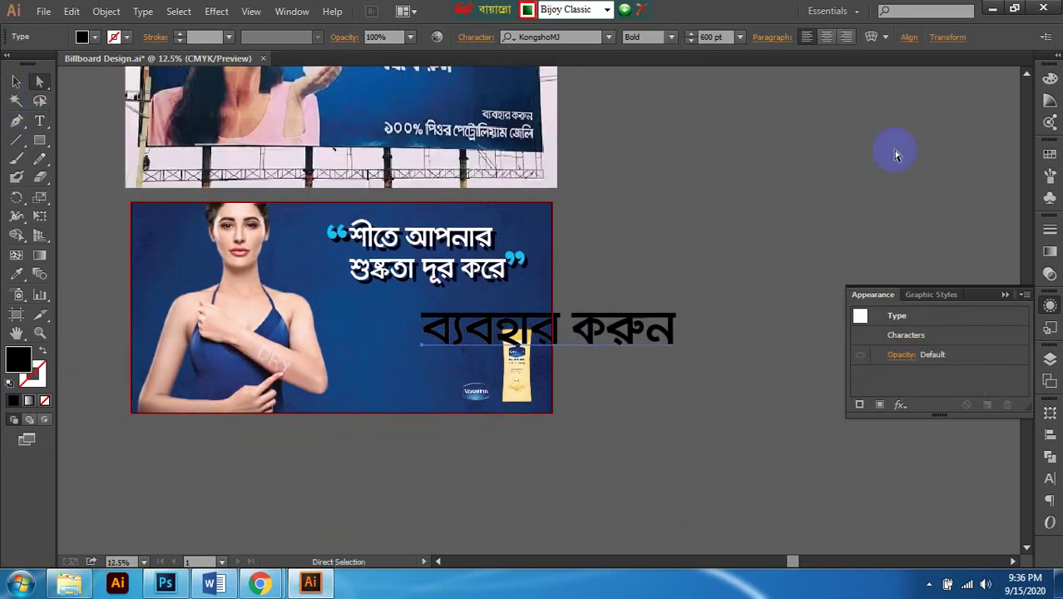
{"action": "scroll", "coordinate": [579, 300], "scroll_direction": "left", "scroll_amount": 1}
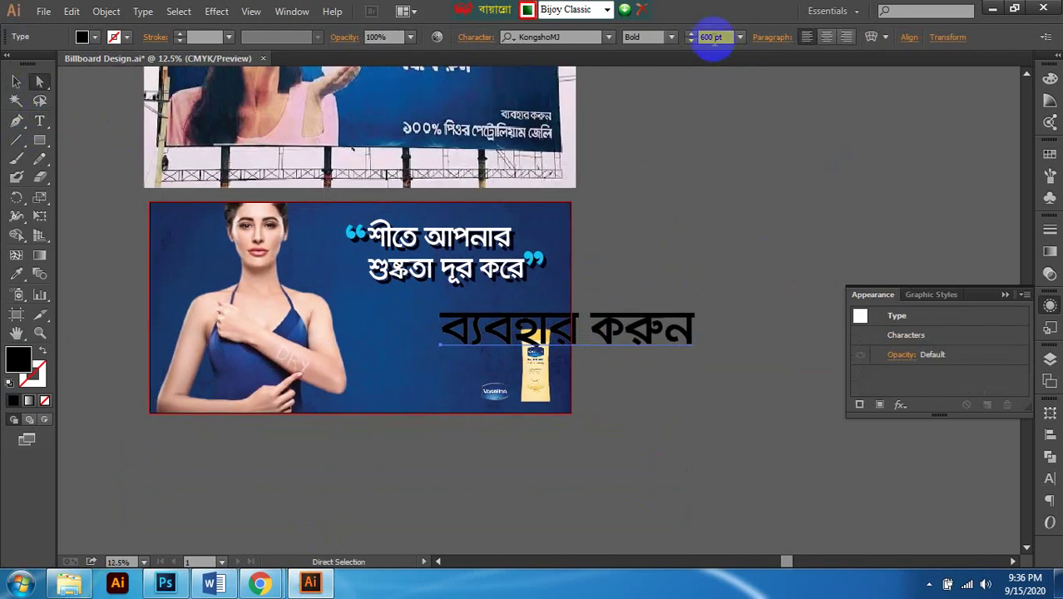
{"action": "left_click", "coordinate": [706, 37]}
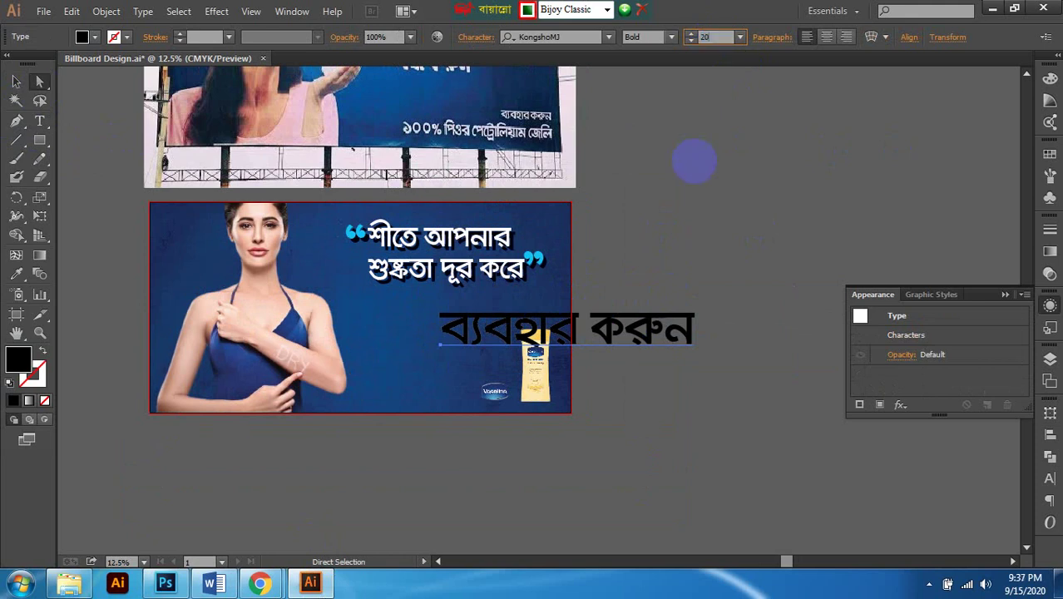
{"action": "key", "text": "Return"}
{"action": "scroll", "coordinate": [536, 372], "scroll_direction": "left", "scroll_amount": 3}
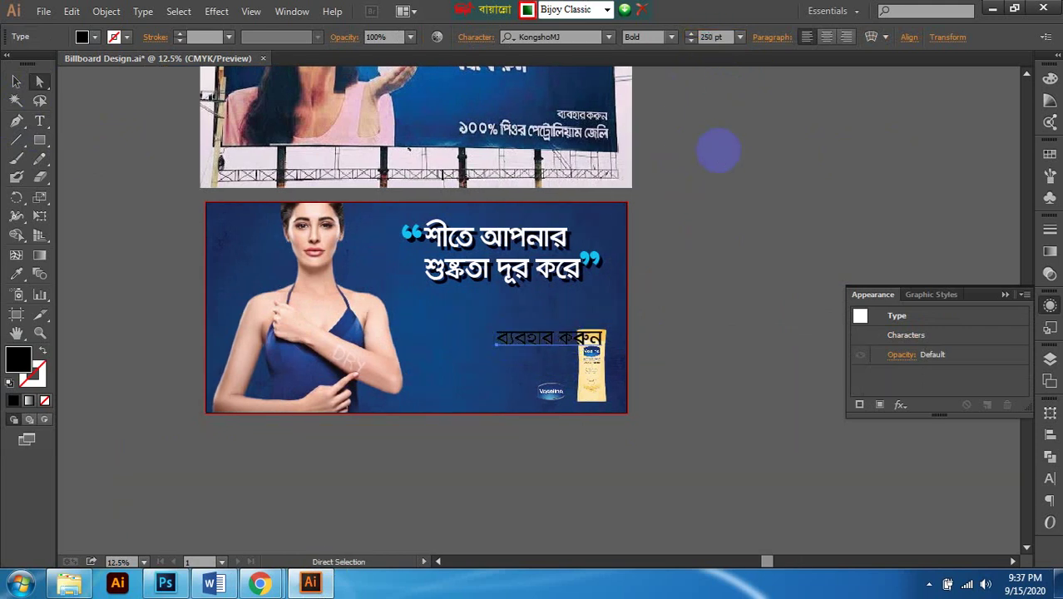
Step: Fill the "ব্যবহার করুন" text with white and move it left, clear of the lotion bottle
{"action": "scroll", "coordinate": [719, 149], "scroll_direction": "up", "scroll_amount": 3}
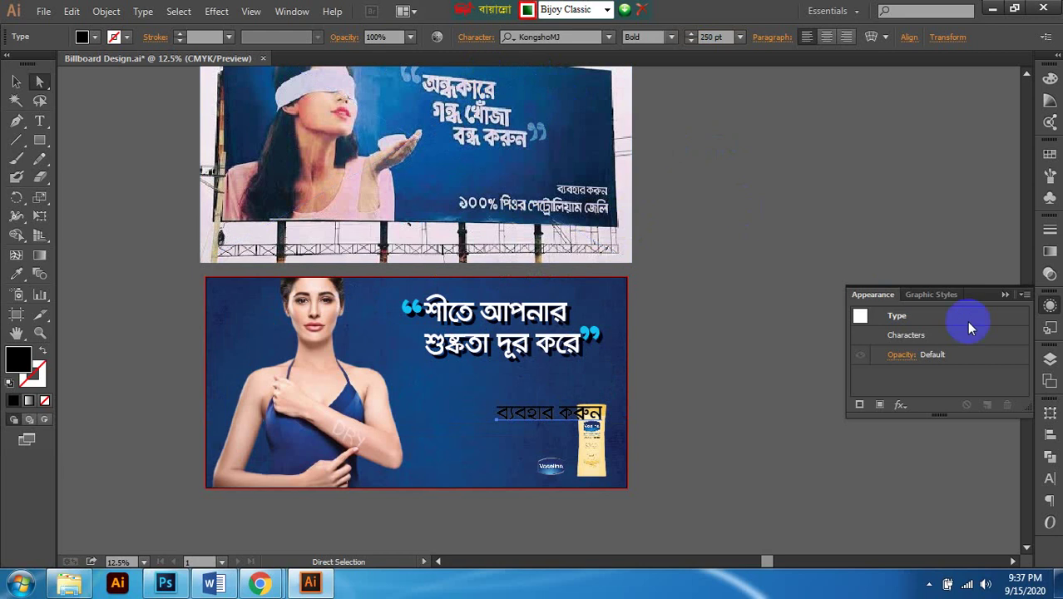
{"action": "left_click", "coordinate": [1049, 78]}
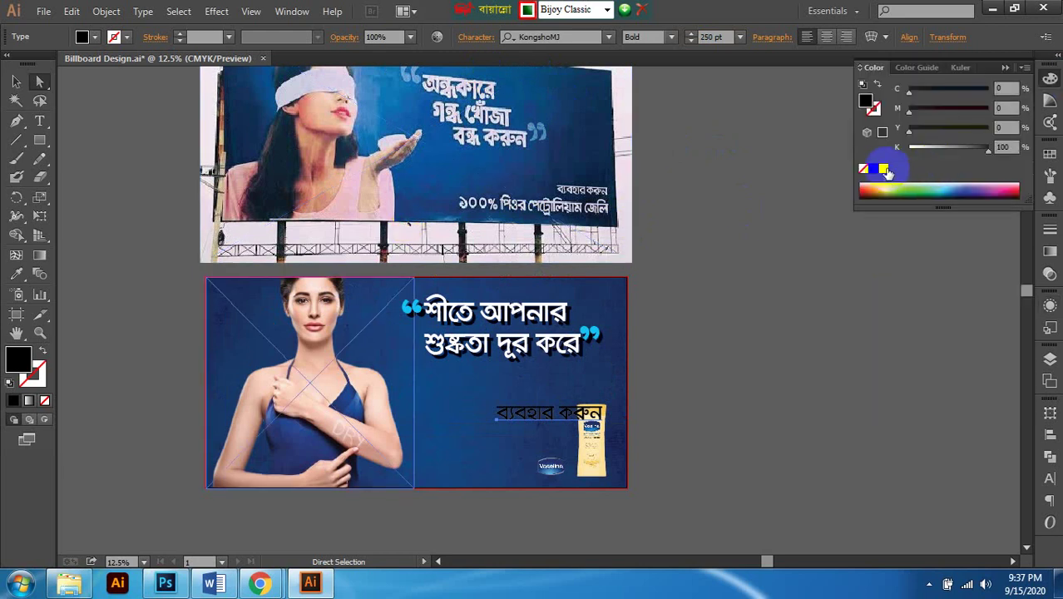
{"action": "left_click", "coordinate": [883, 170]}
{"action": "scroll", "coordinate": [582, 421], "scroll_direction": "down", "scroll_amount": 1}
{"action": "scroll", "coordinate": [555, 396], "scroll_direction": "up", "scroll_amount": 1}
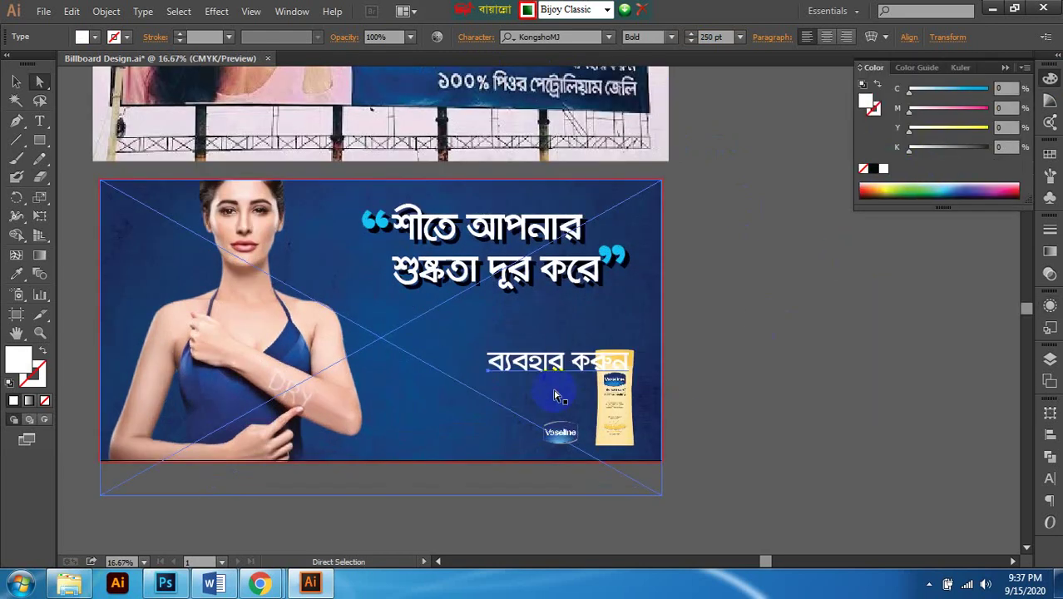
{"action": "scroll", "coordinate": [556, 396], "scroll_direction": "up", "scroll_amount": 1}
{"action": "left_click_drag", "start_coordinate": [539, 360], "coordinate": [464, 359]}
{"action": "key", "text": "v"}
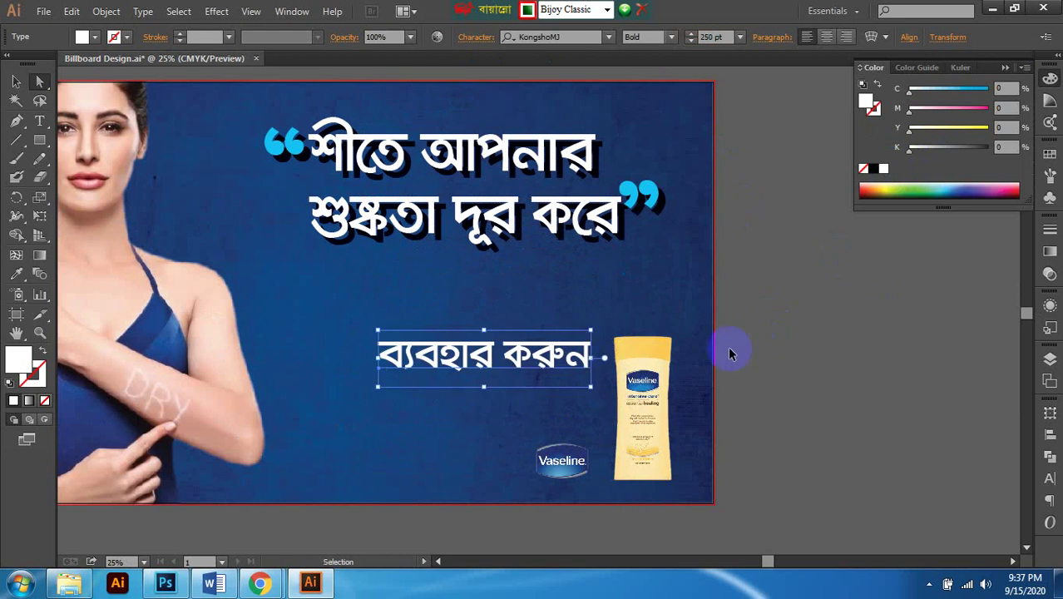
Step: Set the font size of the "ব্যবহার করুন" text to 180 pt, judging it against the reference caption
{"action": "key", "text": "ctrl+t"}
{"action": "key", "text": "a"}
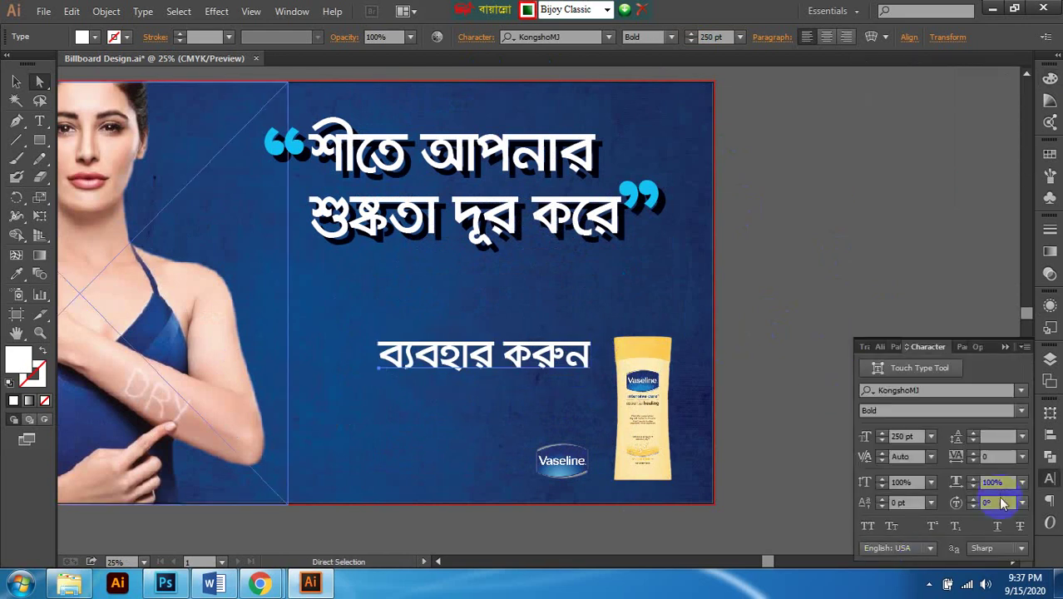
{"action": "scroll", "coordinate": [524, 374], "scroll_direction": "right", "scroll_amount": 2}
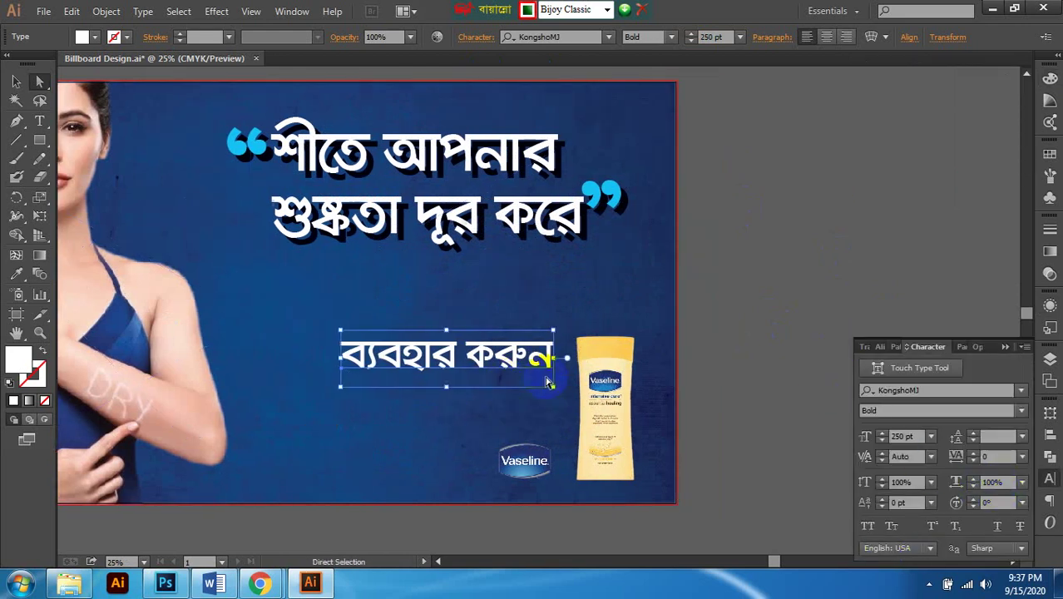
{"action": "scroll", "coordinate": [544, 380], "scroll_direction": "left", "scroll_amount": 3}
{"action": "scroll", "coordinate": [544, 375], "scroll_direction": "down", "scroll_amount": 2}
{"action": "scroll", "coordinate": [542, 368], "scroll_direction": "left", "scroll_amount": 2}
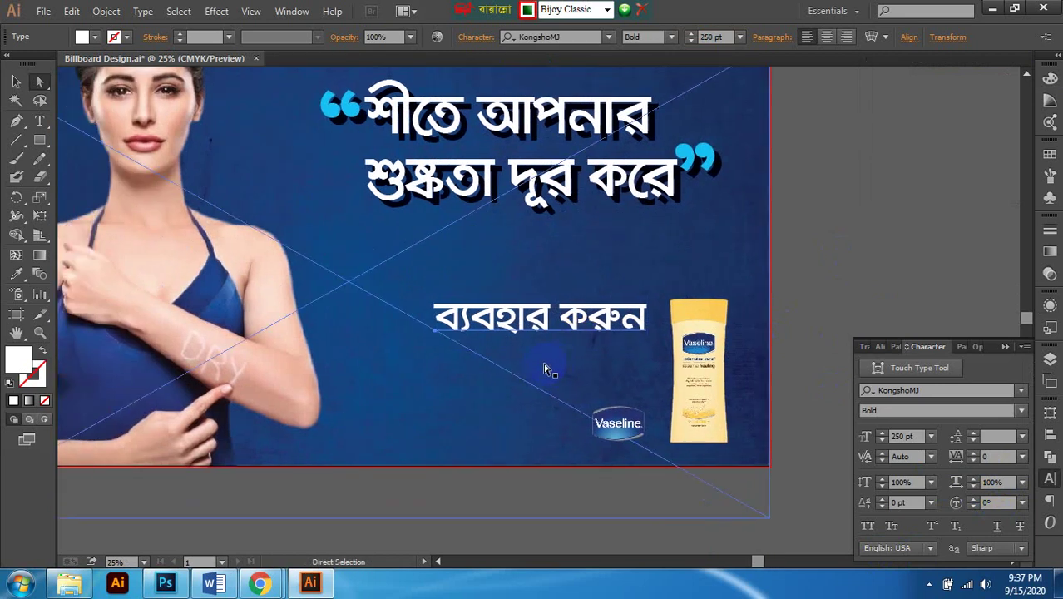
{"action": "scroll", "coordinate": [546, 359], "scroll_direction": "up", "scroll_amount": 2}
{"action": "scroll", "coordinate": [546, 359], "scroll_direction": "down", "scroll_amount": 1}
{"action": "scroll", "coordinate": [542, 362], "scroll_direction": "up", "scroll_amount": 3}
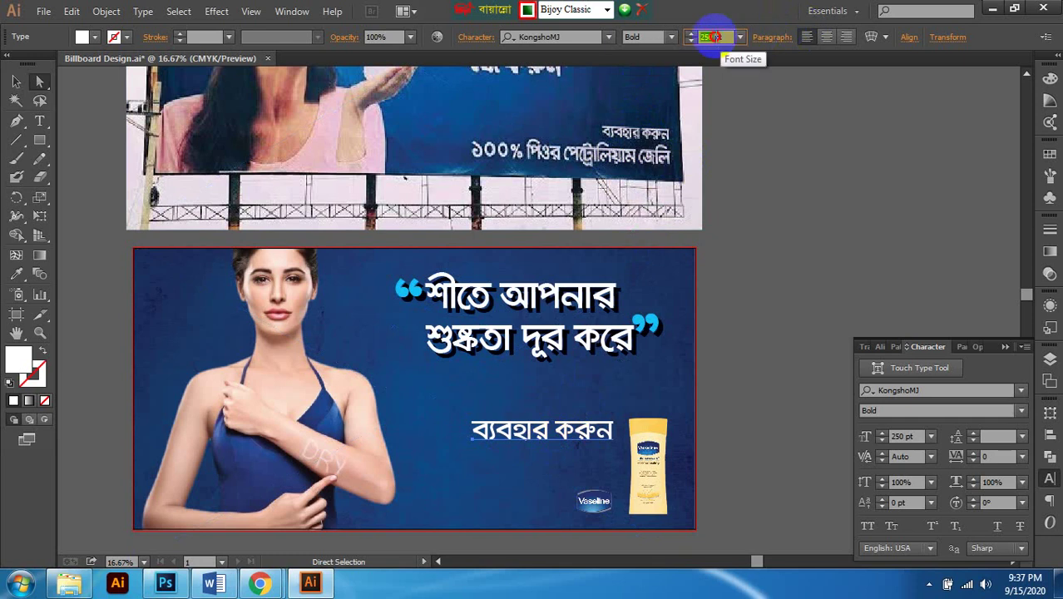
{"action": "key", "text": "Return"}
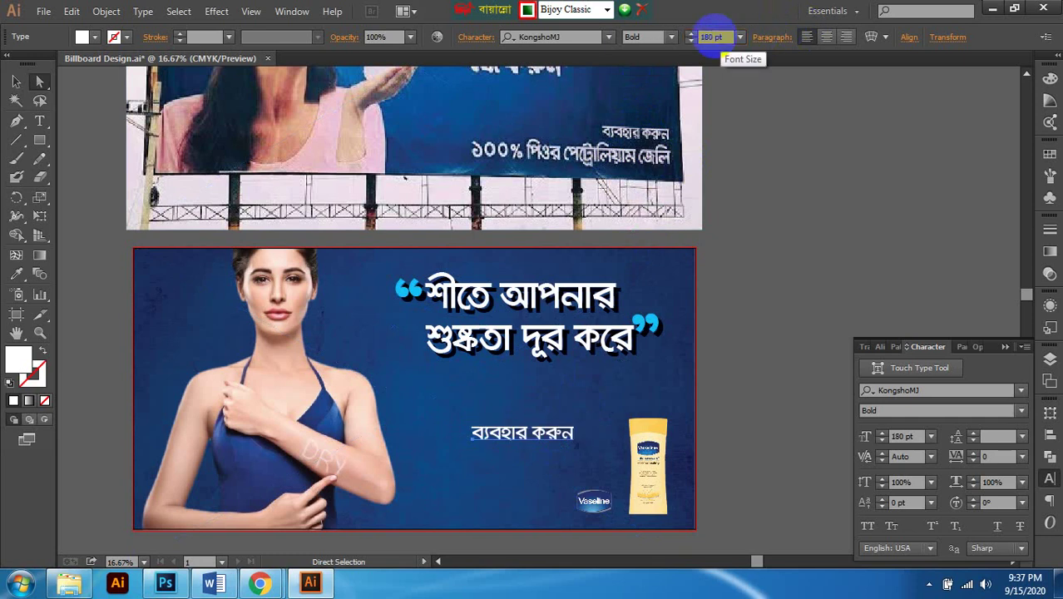
Step: Move the "ব্যবহার করুন" text down beside the lotion bottle, just above the Vaseline logo, and deselect it
{"action": "scroll", "coordinate": [553, 383], "scroll_direction": "down", "scroll_amount": 4}
{"action": "scroll", "coordinate": [551, 383], "scroll_direction": "left", "scroll_amount": 2}
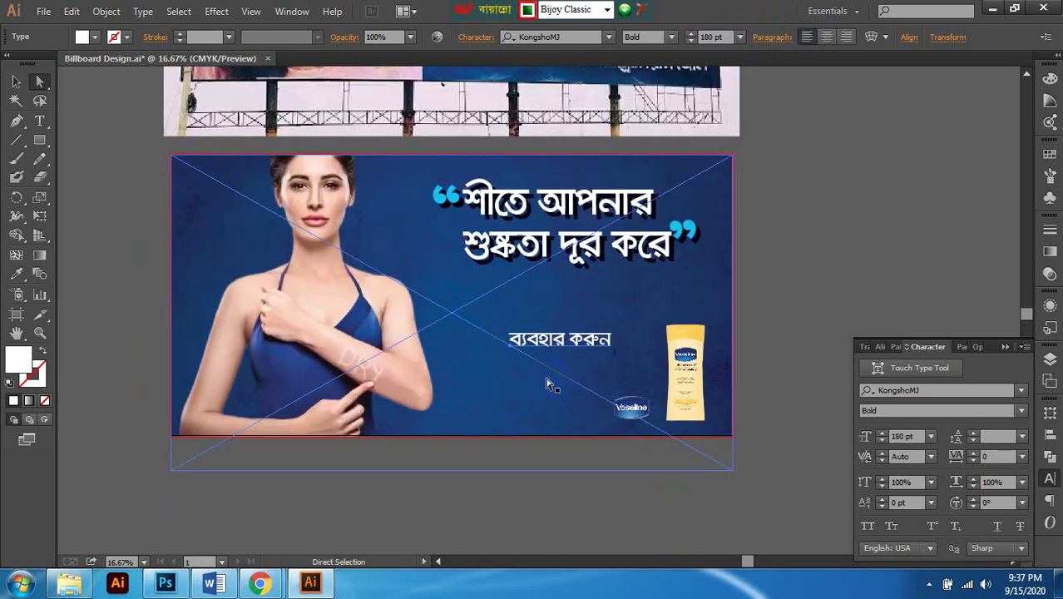
{"action": "scroll", "coordinate": [570, 379], "scroll_direction": "up", "scroll_amount": 3}
{"action": "scroll", "coordinate": [573, 390], "scroll_direction": "up", "scroll_amount": 3}
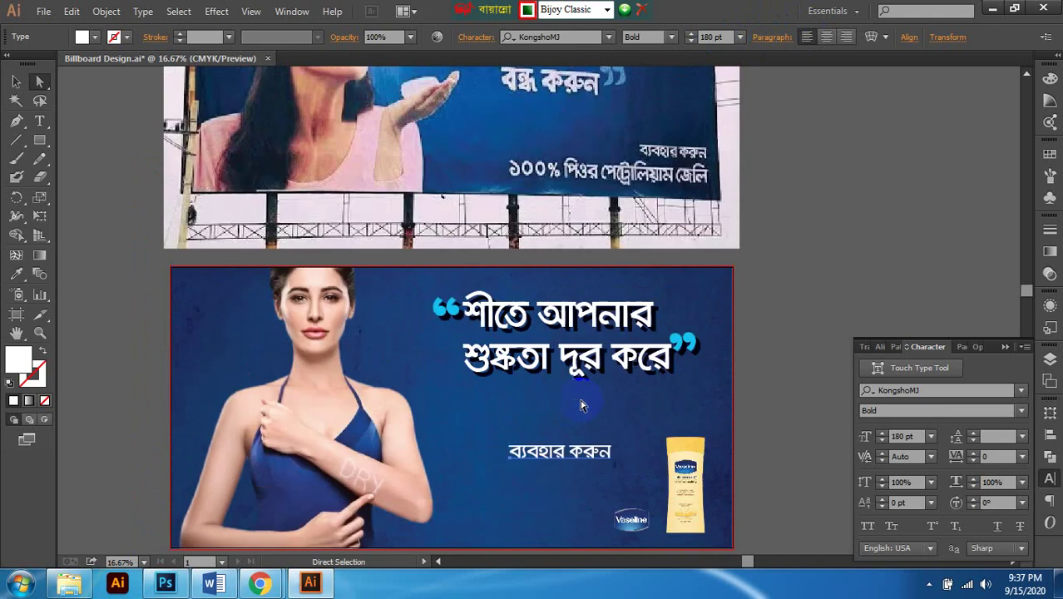
{"action": "scroll", "coordinate": [582, 405], "scroll_direction": "down", "scroll_amount": 2, "text": "alt"}
{"action": "scroll", "coordinate": [582, 405], "scroll_direction": "down", "scroll_amount": 3}
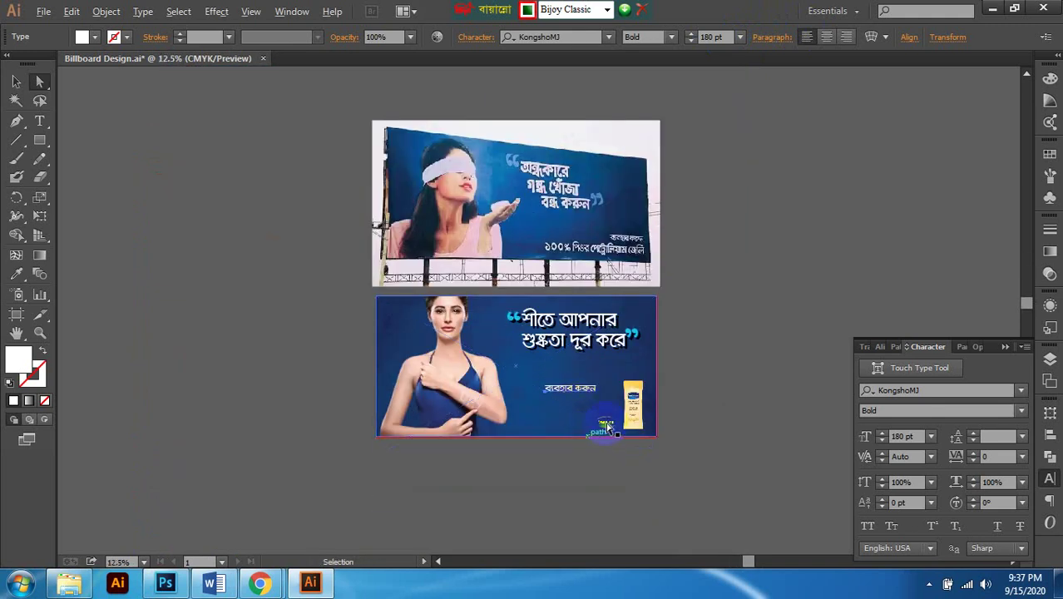
{"action": "scroll", "coordinate": [575, 409], "scroll_direction": "up", "scroll_amount": 1, "text": "alt"}
{"action": "scroll", "coordinate": [575, 407], "scroll_direction": "up", "scroll_amount": 2, "text": "alt"}
{"action": "scroll", "coordinate": [576, 404], "scroll_direction": "left", "scroll_amount": 2}
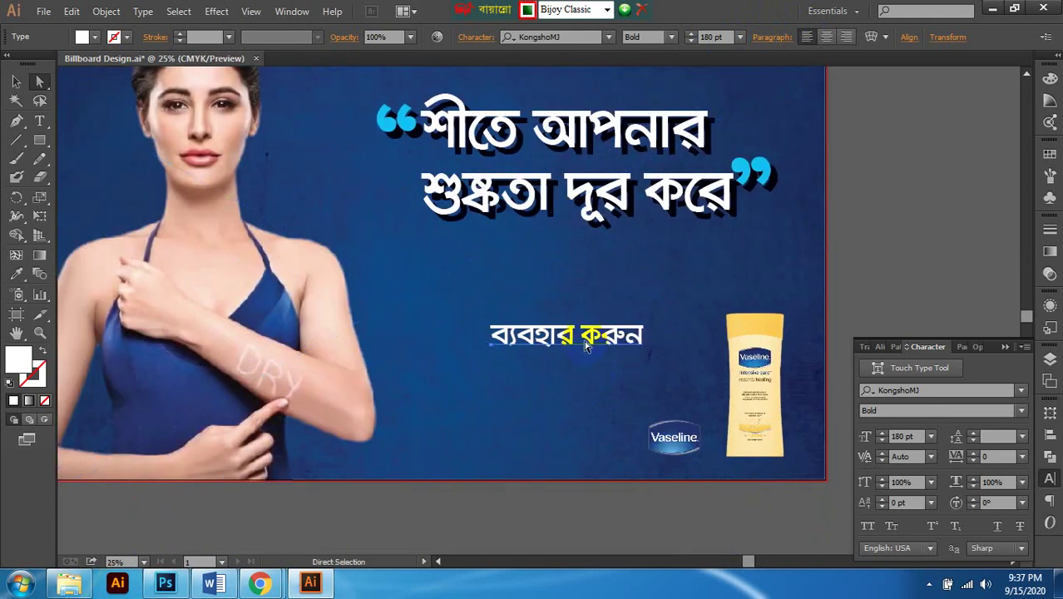
{"action": "left_click_drag", "start_coordinate": [586, 345], "coordinate": [655, 384]}
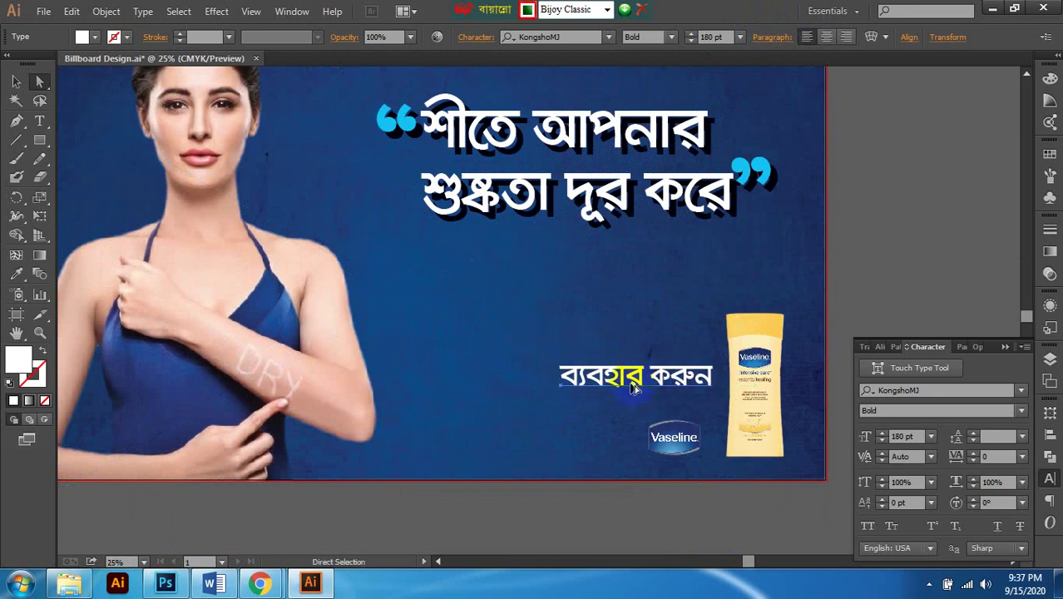
{"action": "scroll", "coordinate": [743, 292], "scroll_direction": "down", "scroll_amount": 1, "text": "alt"}
{"action": "left_click", "coordinate": [731, 311]}
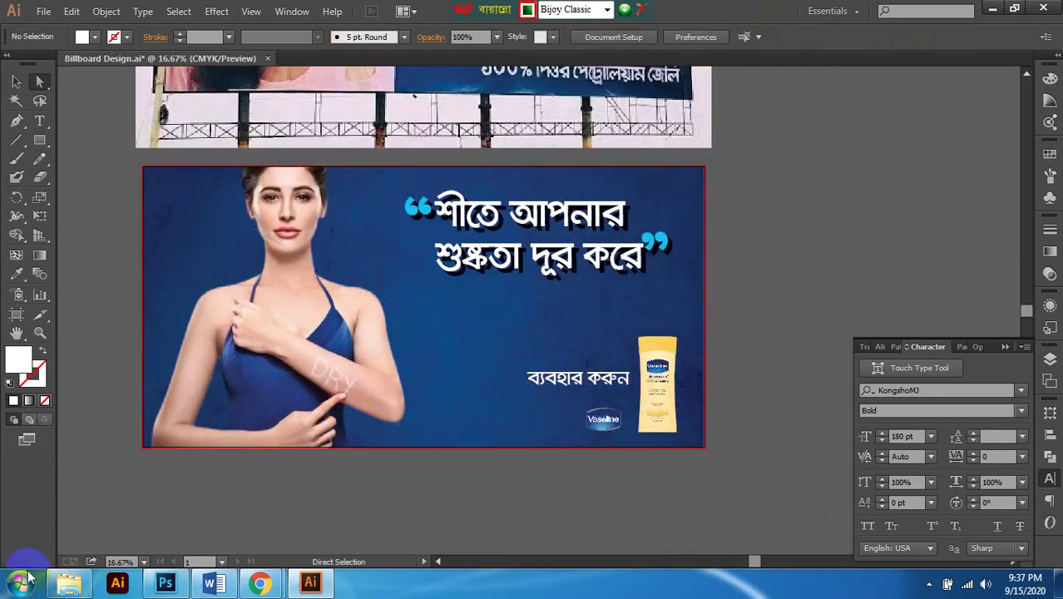
Step: Switch to the Word document and copy the line "১০০% পিওর পেট্রোলিয়াম জেলি"
{"action": "left_click", "coordinate": [227, 585]}
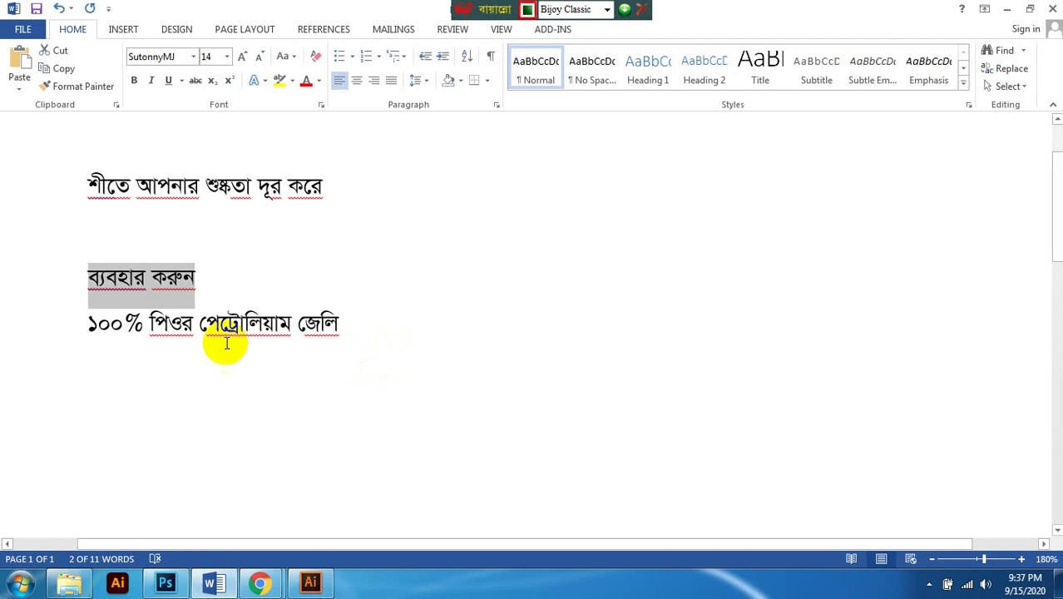
{"action": "left_click", "coordinate": [209, 333]}
{"action": "triple_click", "coordinate": [320, 376]}
{"action": "key", "text": "ctrl+c"}
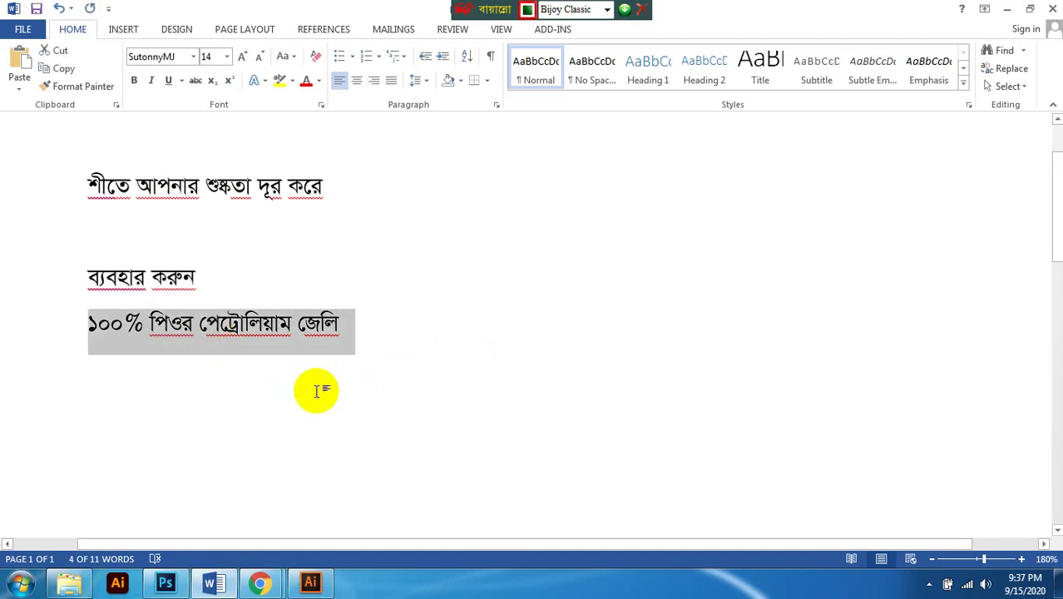
Step: Return to Illustrator and paste "১০০% পিওর পেট্রোলিয়াম জেলি" as a new text object below the artboard
{"action": "left_click", "coordinate": [310, 582]}
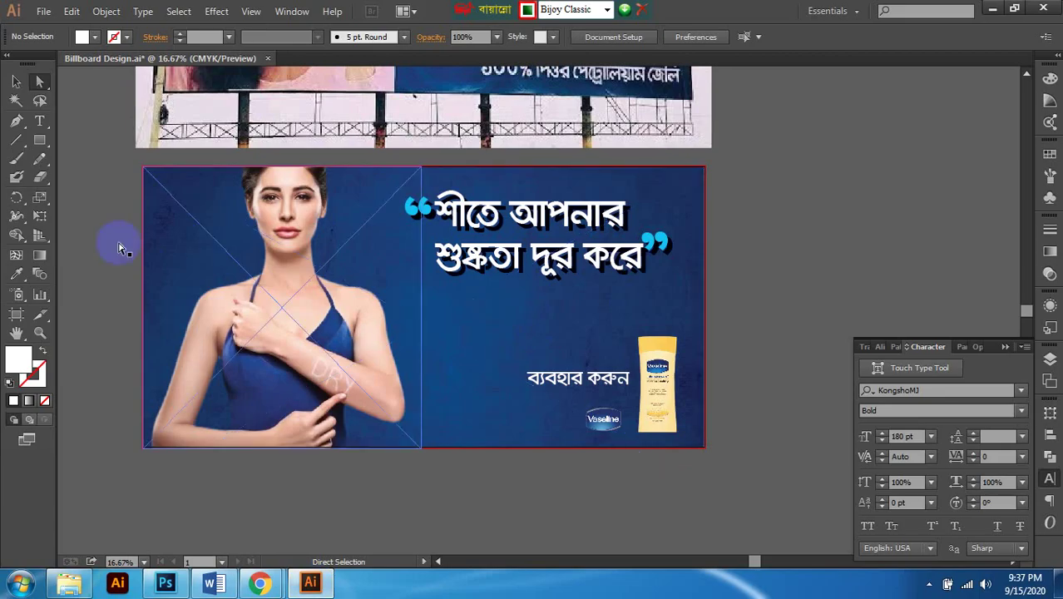
{"action": "left_click", "coordinate": [39, 120]}
{"action": "scroll", "coordinate": [499, 416], "scroll_direction": "down", "scroll_amount": 1}
{"action": "left_click", "coordinate": [638, 460]}
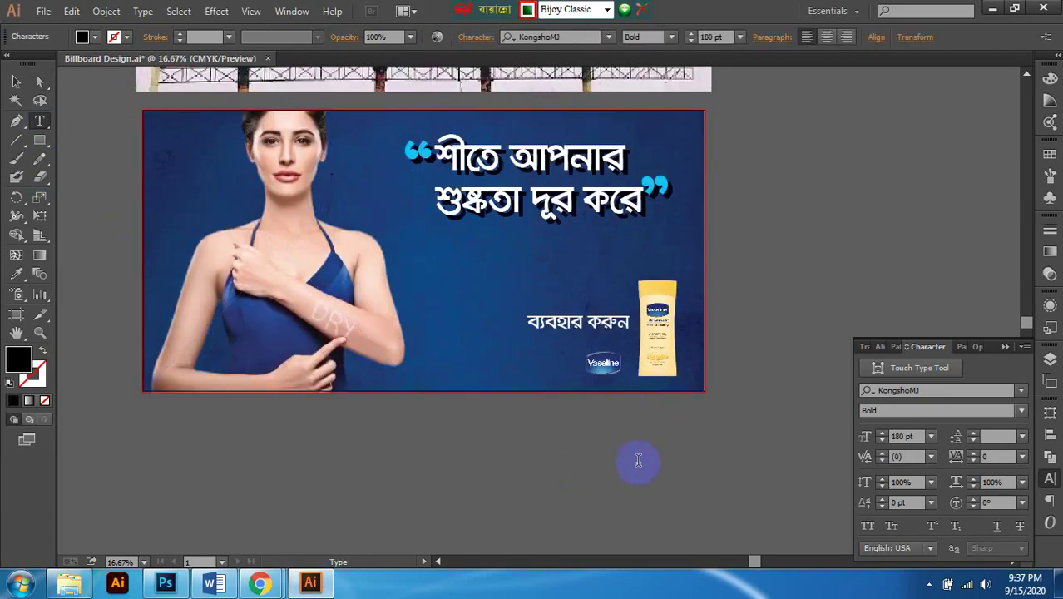
{"action": "key", "text": "ctrl+v"}
{"action": "scroll", "coordinate": [712, 387], "scroll_direction": "right", "scroll_amount": 1}
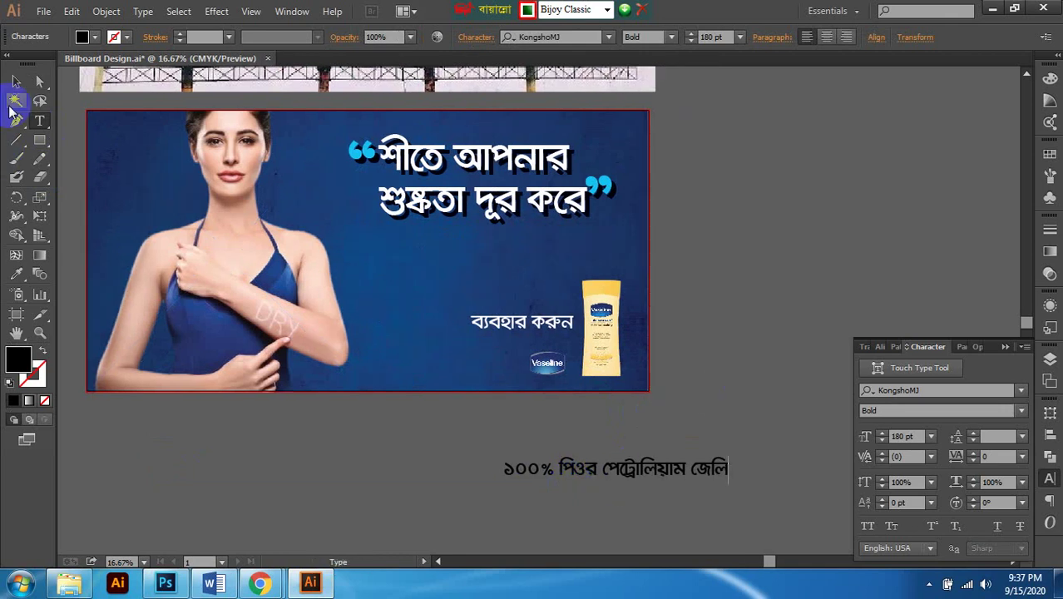
Step: Apply the white fill of "ব্যবহার করুন" to the "১০০% পিওর পেট্রোলিয়াম জেলি" text with the Eyedropper
{"action": "left_click", "coordinate": [39, 82]}
{"action": "left_click", "coordinate": [607, 467]}
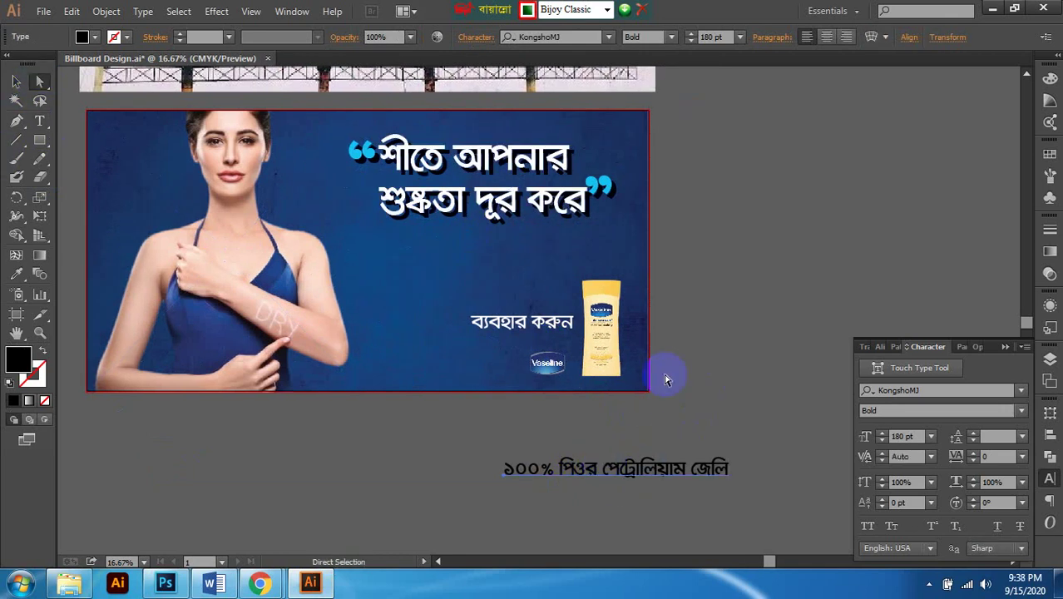
{"action": "left_click", "coordinate": [17, 273]}
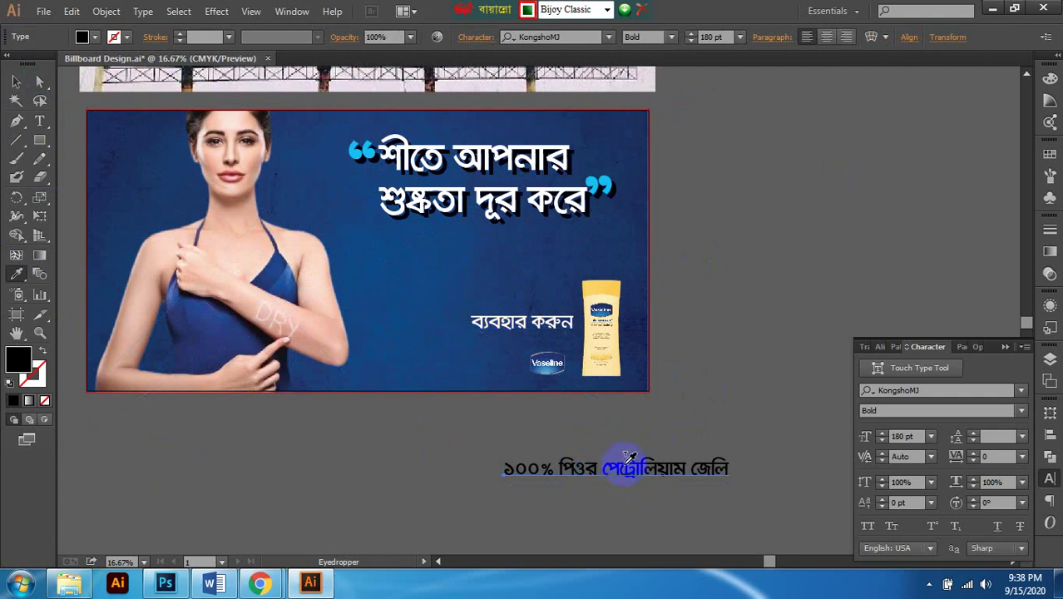
{"action": "left_click", "coordinate": [539, 457]}
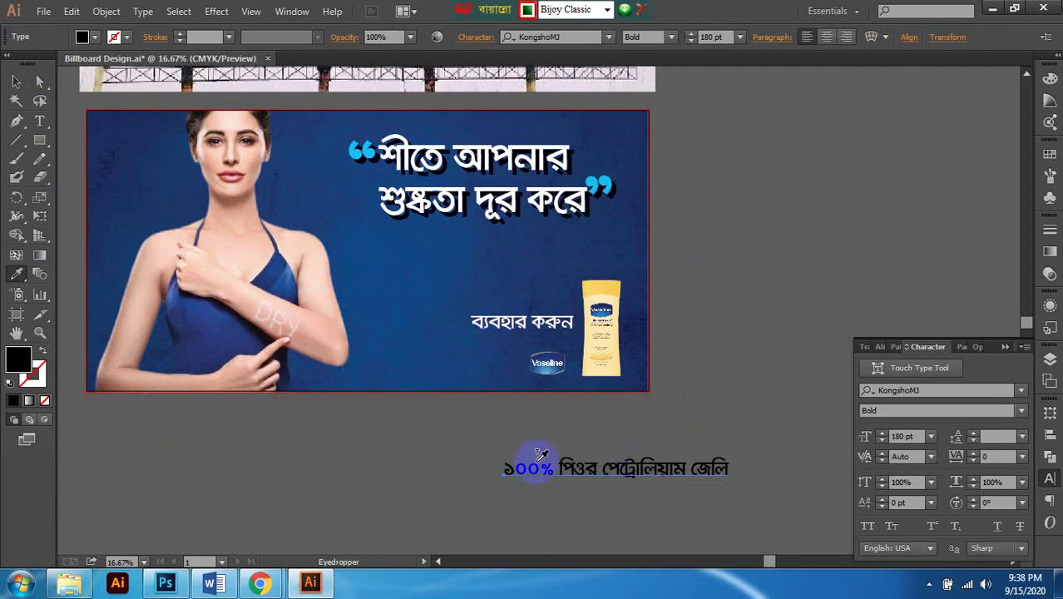
{"action": "double_click", "coordinate": [574, 462]}
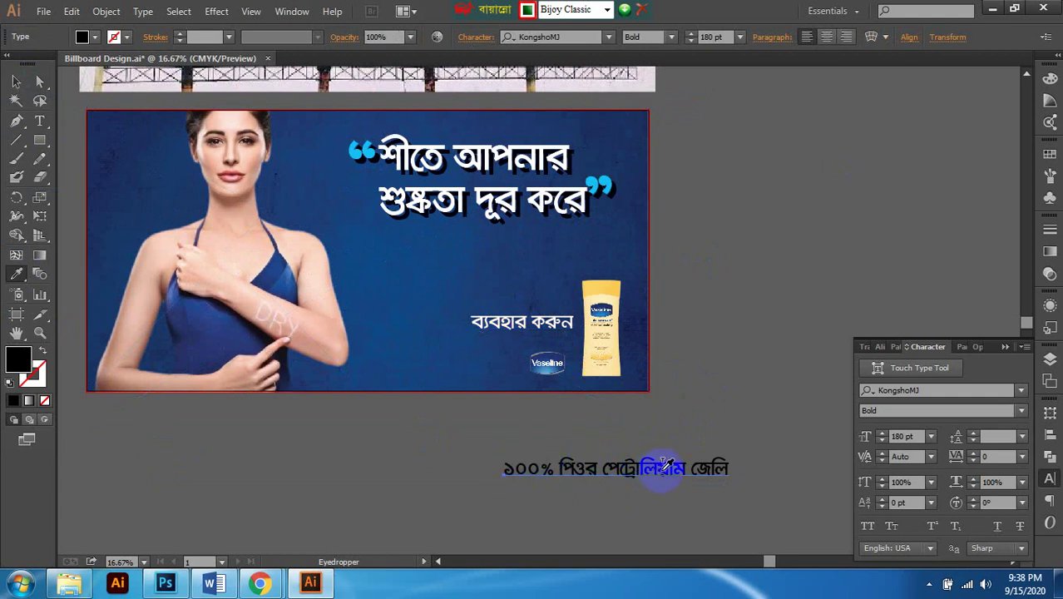
{"action": "double_click", "coordinate": [515, 316]}
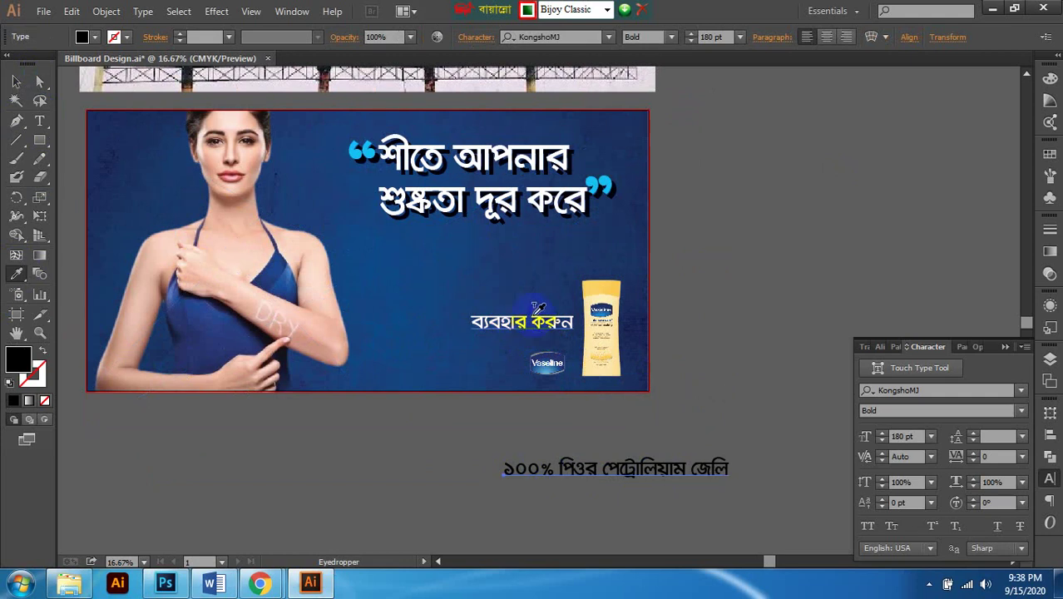
{"action": "left_click", "coordinate": [534, 313]}
{"action": "scroll", "coordinate": [622, 463], "scroll_direction": "down", "scroll_amount": 1}
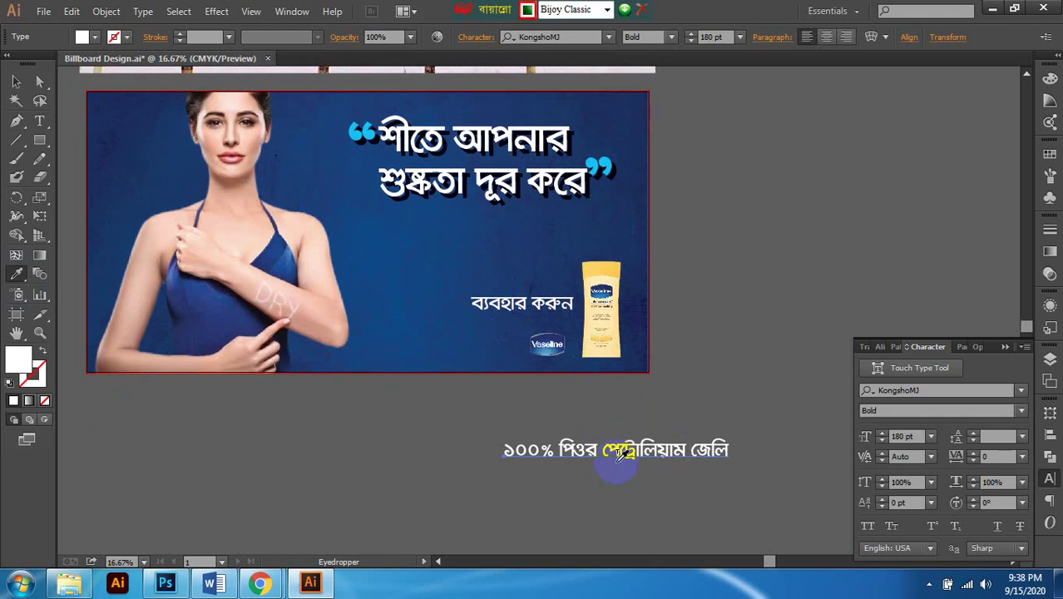
Step: Move the "১০০% পিওর পেট্রোলিয়াম জেলি" text onto the billboard below "ব্যবহার করুন", ending just left of the bottle
{"action": "left_click", "coordinate": [39, 81]}
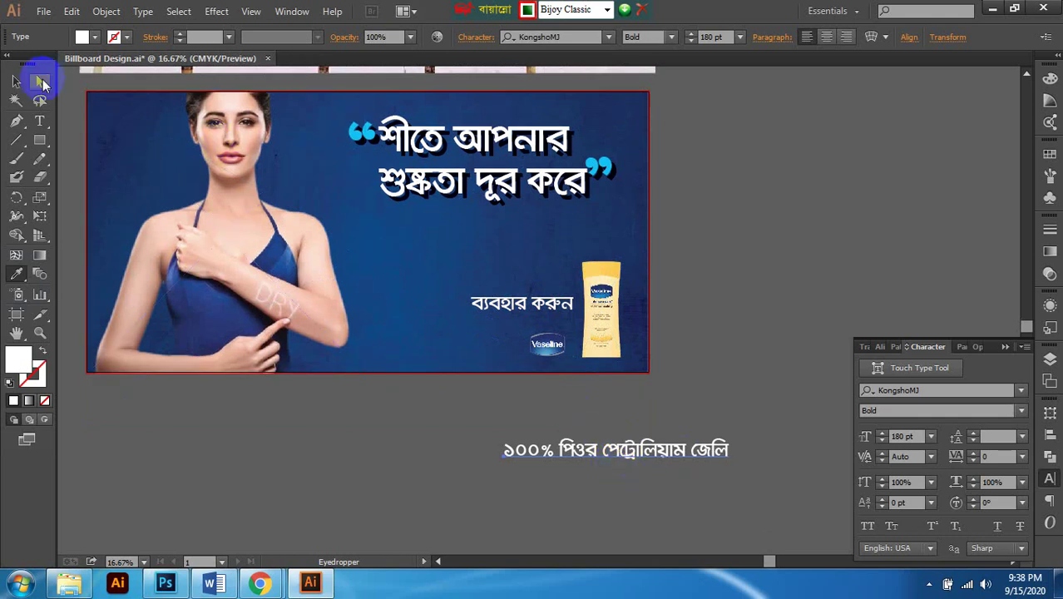
{"action": "scroll", "coordinate": [622, 351], "scroll_direction": "left", "scroll_amount": 2}
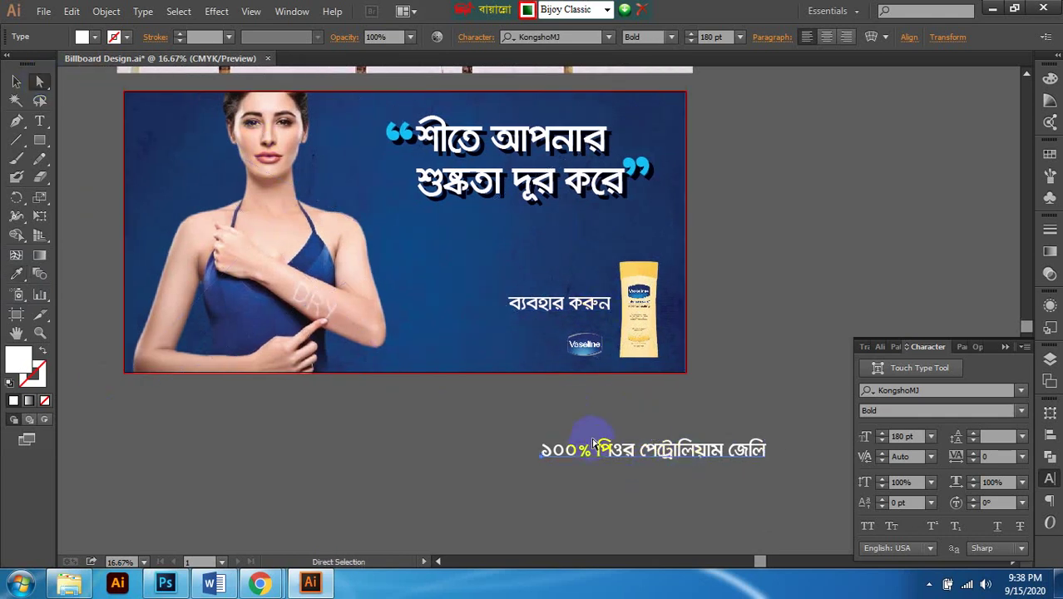
{"action": "scroll", "coordinate": [592, 443], "scroll_direction": "up", "scroll_amount": 2}
{"action": "scroll", "coordinate": [592, 443], "scroll_direction": "left", "scroll_amount": 2}
{"action": "left_click_drag", "start_coordinate": [726, 484], "coordinate": [564, 385]}
{"action": "scroll", "coordinate": [623, 389], "scroll_direction": "up", "scroll_amount": 2}
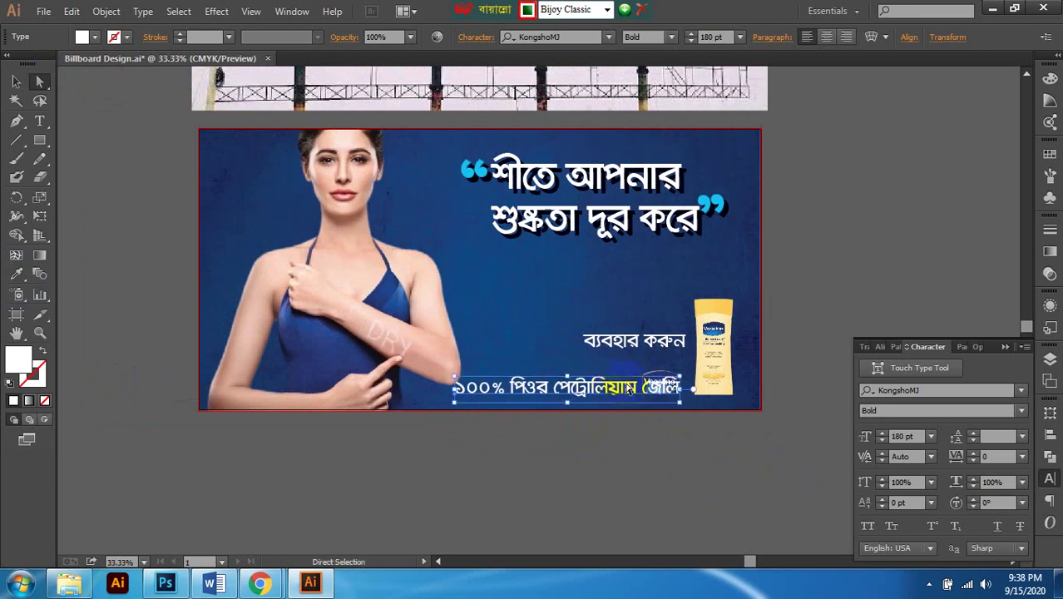
{"action": "scroll", "coordinate": [625, 389], "scroll_direction": "down", "scroll_amount": 1}
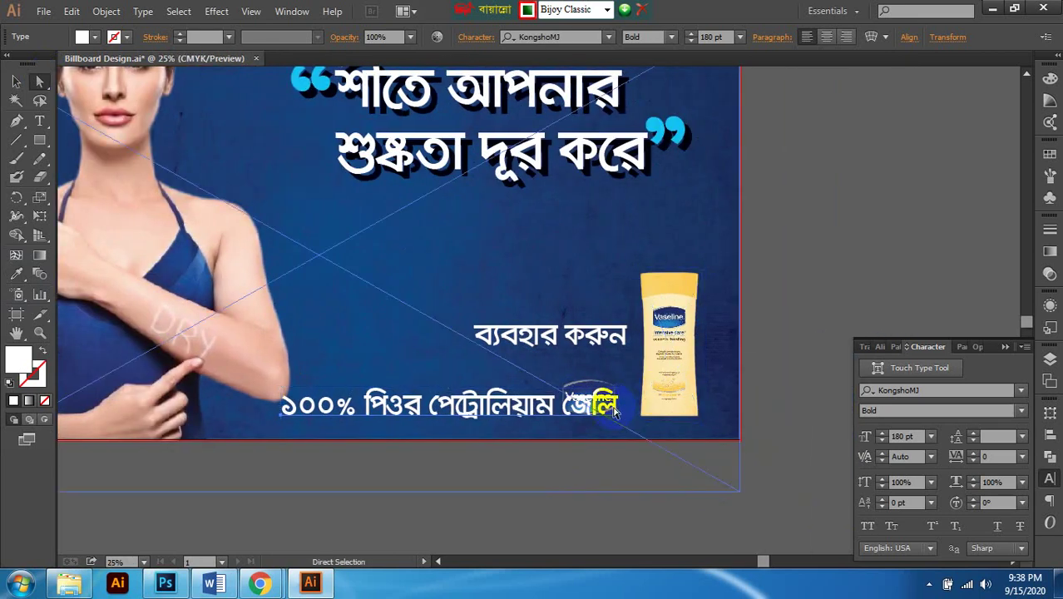
{"action": "scroll", "coordinate": [608, 393], "scroll_direction": "left", "scroll_amount": 2}
{"action": "scroll", "coordinate": [607, 396], "scroll_direction": "left", "scroll_amount": 1}
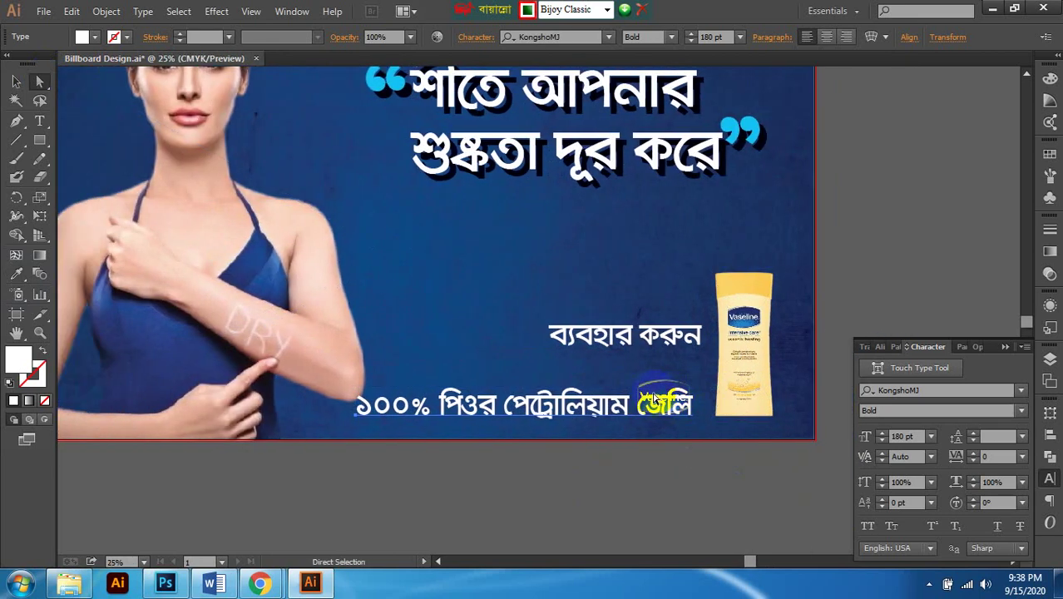
Step: Move the "১০০% পিওর পেট্রোলিয়াম জেলি" line up so it sits closely below "ব্যবহার করুন"
{"action": "scroll", "coordinate": [654, 400], "scroll_direction": "up", "scroll_amount": 1}
{"action": "scroll", "coordinate": [632, 438], "scroll_direction": "right", "scroll_amount": 1}
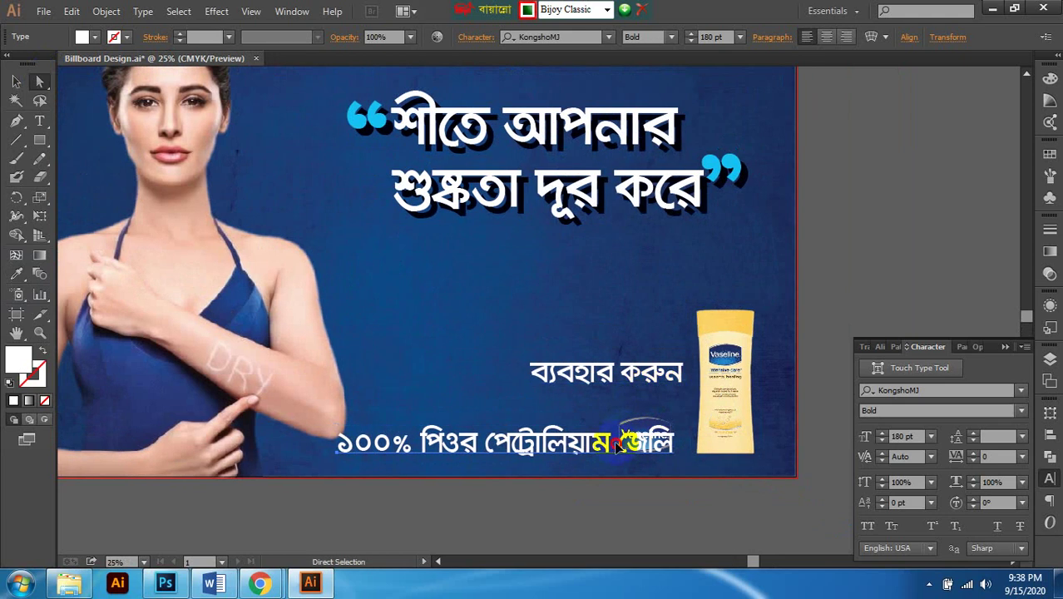
{"action": "left_click_drag", "start_coordinate": [619, 445], "coordinate": [626, 418]}
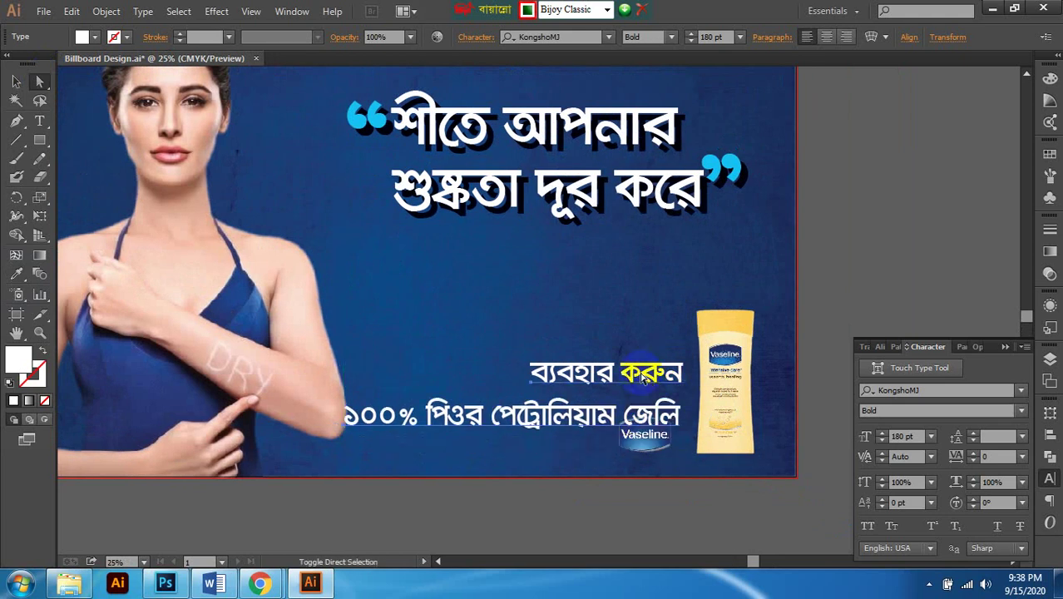
Step: Align the right edges of "ব্যবহার করুন" and "১০০% পিওর পেট্রোলিয়াম জেলি" with each other
{"action": "scroll", "coordinate": [642, 378], "scroll_direction": "right", "scroll_amount": 3}
{"action": "scroll", "coordinate": [605, 408], "scroll_direction": "down", "scroll_amount": 2}
{"action": "scroll", "coordinate": [604, 409], "scroll_direction": "right", "scroll_amount": 1}
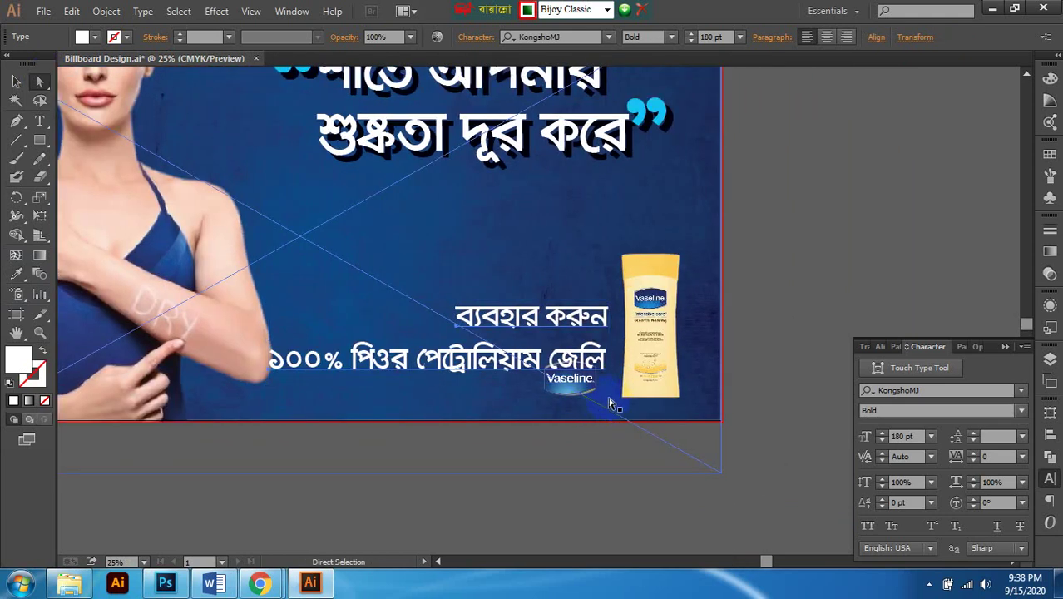
{"action": "left_click", "coordinate": [879, 346]}
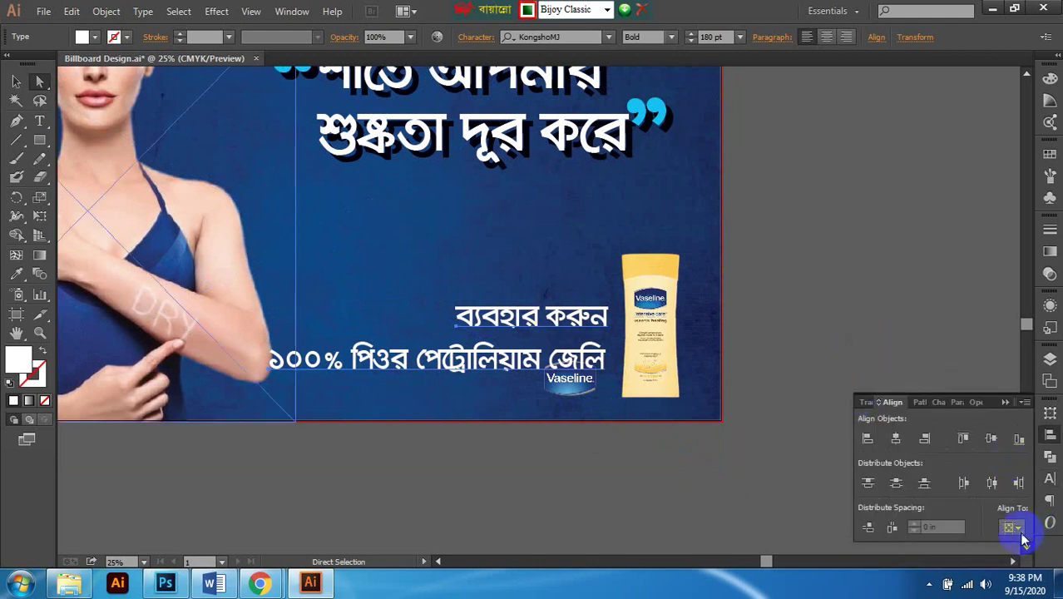
{"action": "left_click", "coordinate": [1011, 528]}
{"action": "left_click", "coordinate": [996, 474]}
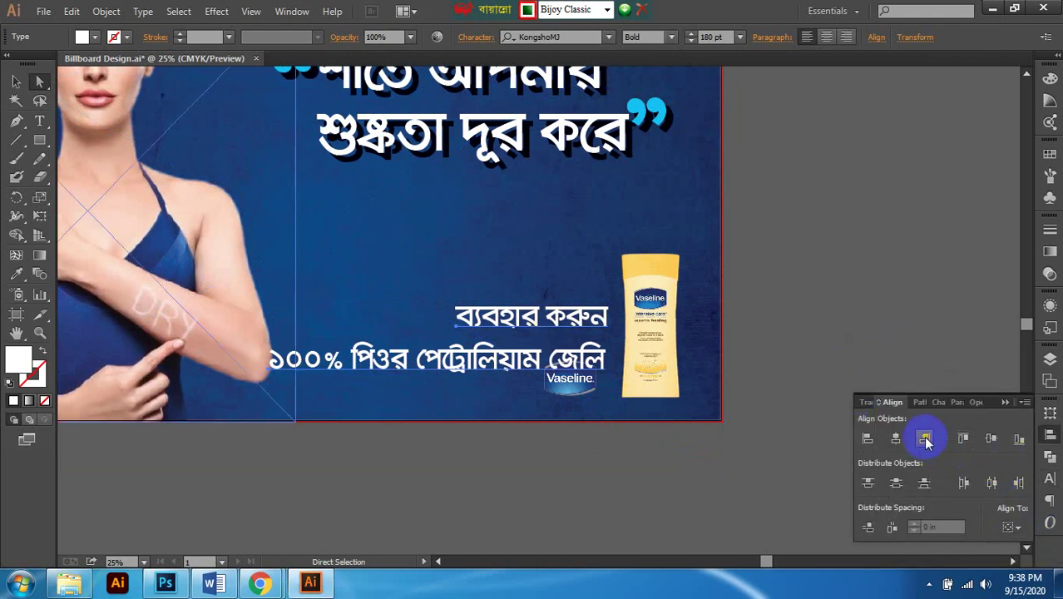
{"action": "left_click", "coordinate": [923, 438]}
{"action": "scroll", "coordinate": [620, 404], "scroll_direction": "left", "scroll_amount": 1}
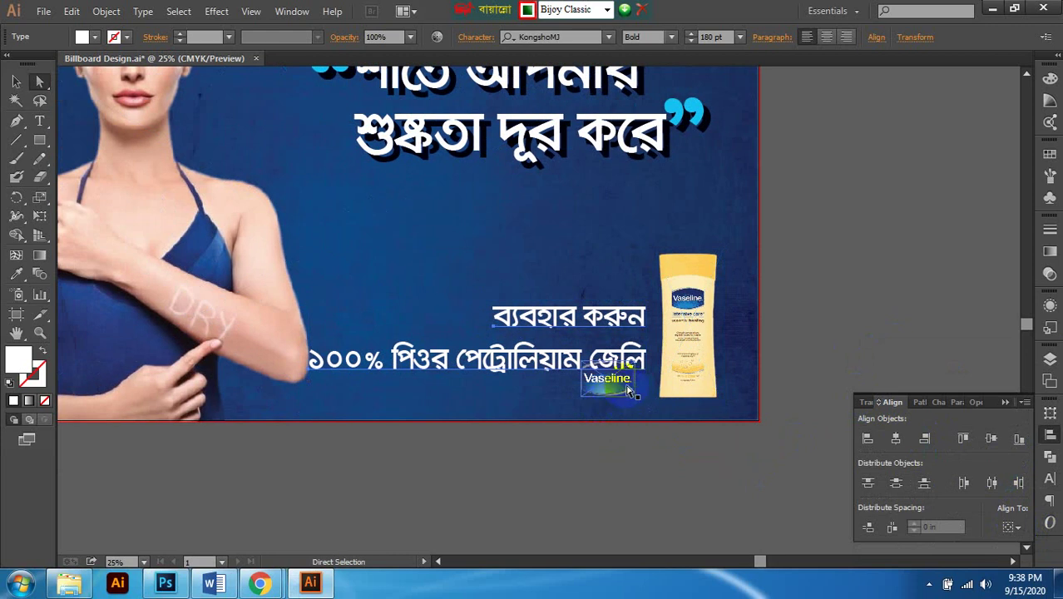
Step: Move both caption lines together toward the billboard's lower-right corner, overlapping the bottle
{"action": "scroll", "coordinate": [629, 391], "scroll_direction": "down", "scroll_amount": 1}
{"action": "left_click_drag", "start_coordinate": [614, 351], "coordinate": [697, 385]}
{"action": "left_click", "coordinate": [680, 296]}
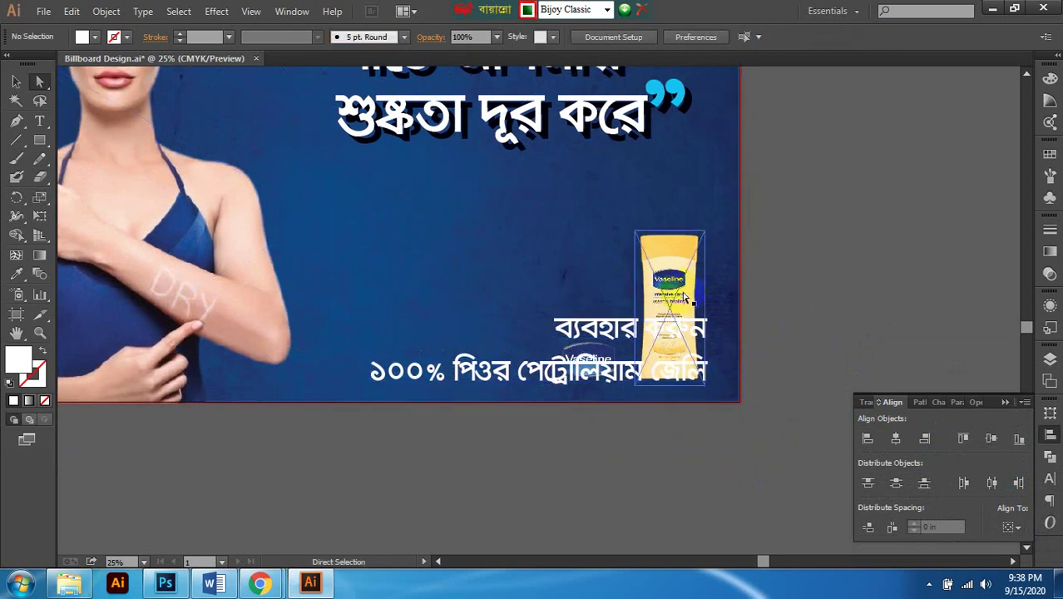
Step: Try placing the Vaseline logo and the bottle above the two caption lines and check the layout
{"action": "left_click", "coordinate": [601, 357], "text": "shift"}
{"action": "left_click_drag", "start_coordinate": [685, 290], "coordinate": [676, 211]}
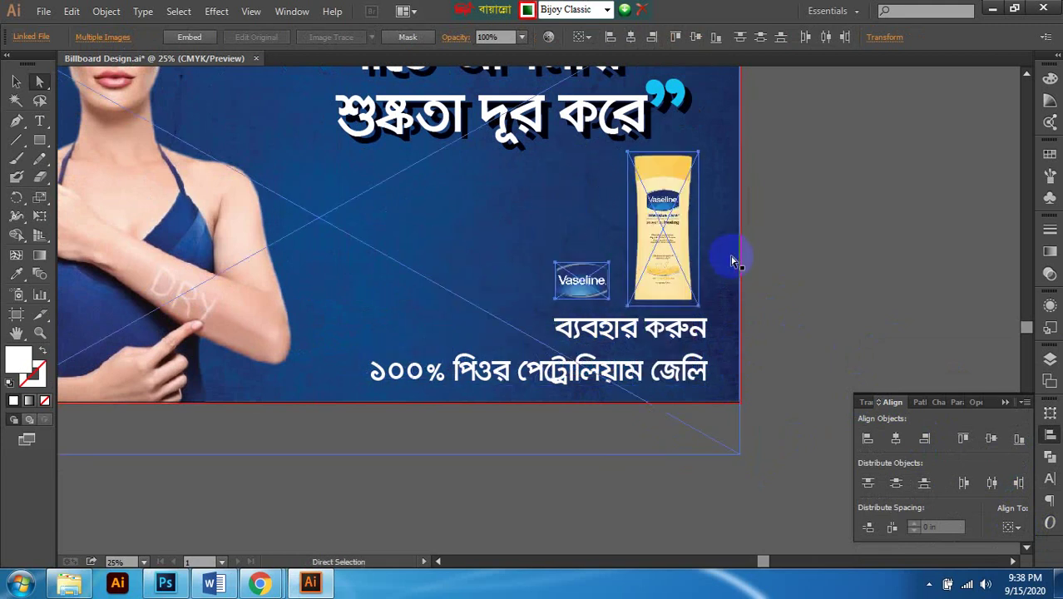
{"action": "scroll", "coordinate": [790, 249], "scroll_direction": "right", "scroll_amount": 2}
{"action": "left_click", "coordinate": [798, 275]}
{"action": "scroll", "coordinate": [782, 302], "scroll_direction": "up", "scroll_amount": 2}
{"action": "scroll", "coordinate": [785, 299], "scroll_direction": "down", "scroll_amount": 1}
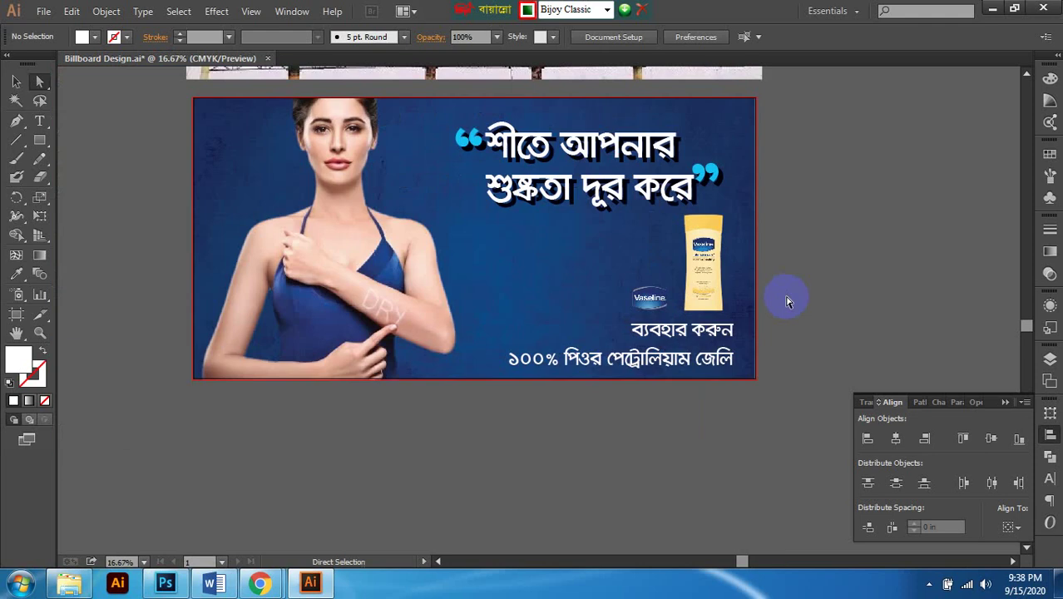
{"action": "scroll", "coordinate": [772, 339], "scroll_direction": "up", "scroll_amount": 3}
{"action": "scroll", "coordinate": [773, 341], "scroll_direction": "up", "scroll_amount": 1}
{"action": "scroll", "coordinate": [773, 340], "scroll_direction": "down", "scroll_amount": 1}
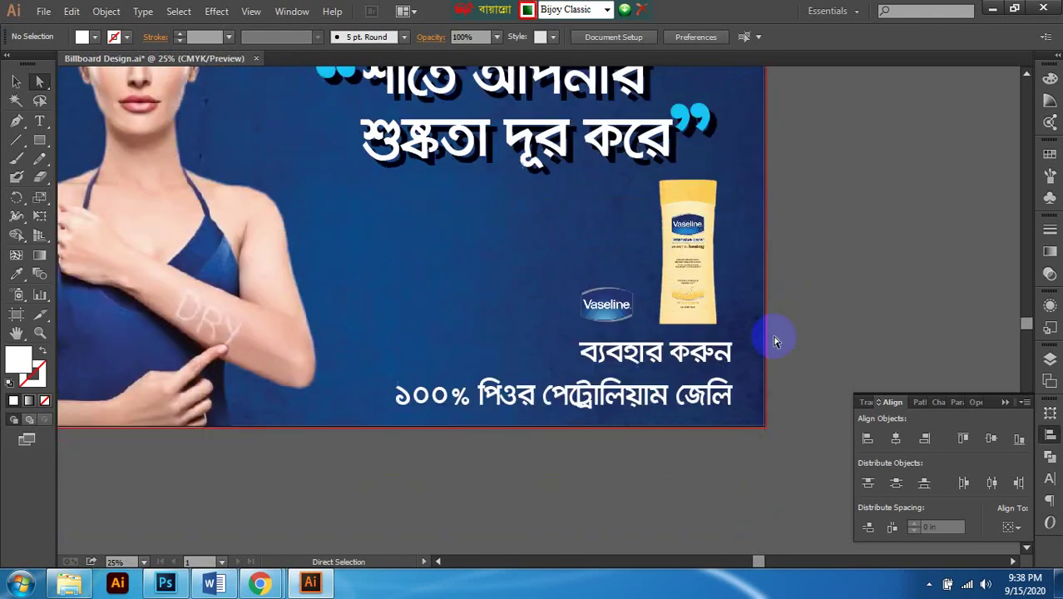
{"action": "scroll", "coordinate": [773, 341], "scroll_direction": "left", "scroll_amount": 1}
{"action": "scroll", "coordinate": [773, 341], "scroll_direction": "up", "scroll_amount": 1}
{"action": "scroll", "coordinate": [775, 341], "scroll_direction": "down", "scroll_amount": 1}
{"action": "scroll", "coordinate": [774, 341], "scroll_direction": "right", "scroll_amount": 1}
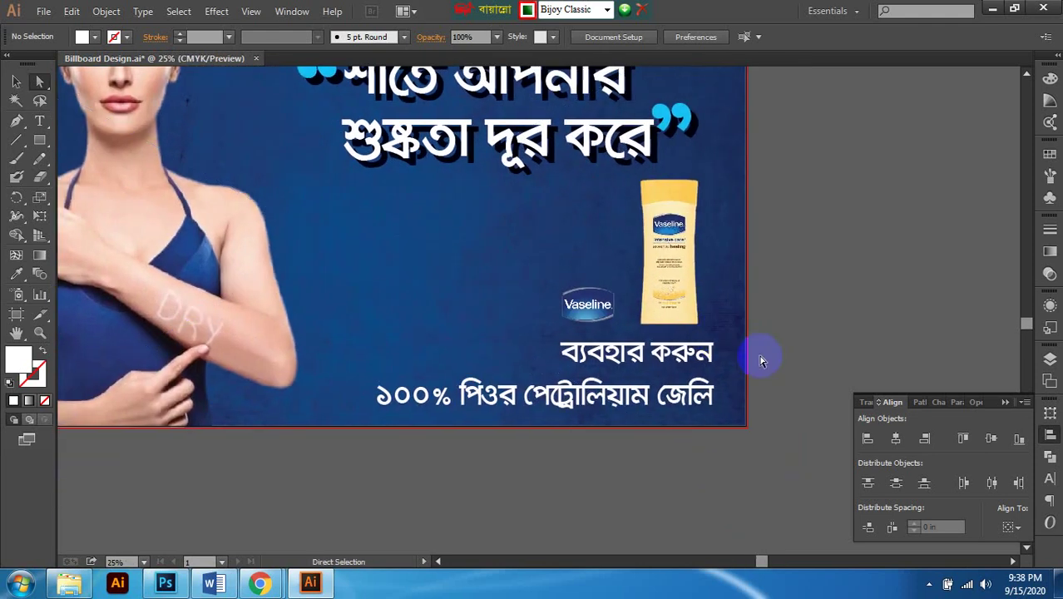
Step: Undo the move of the Vaseline logo and bottle above the caption
{"action": "left_click", "coordinate": [698, 353]}
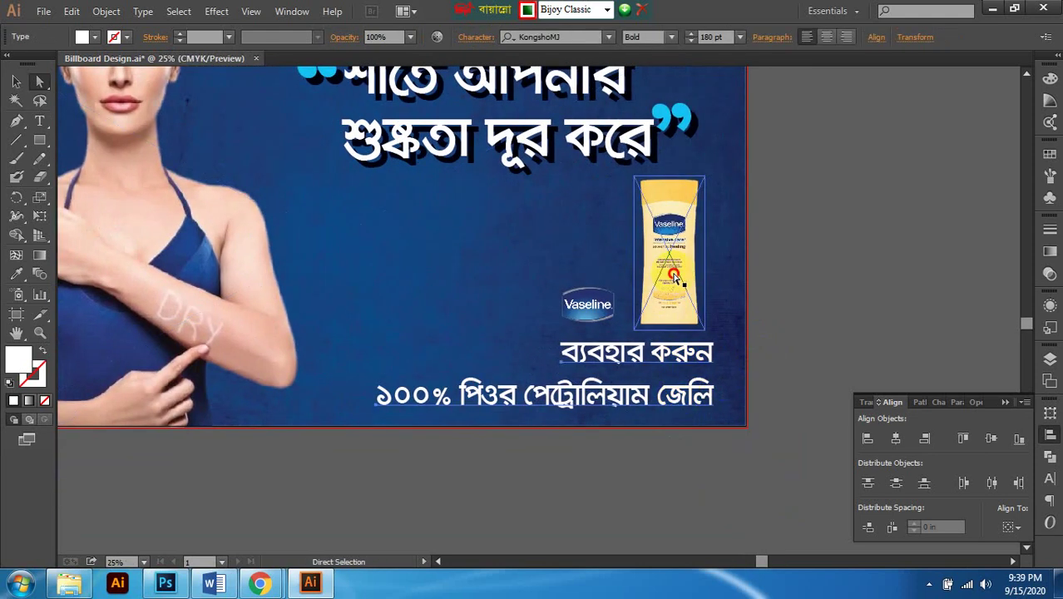
{"action": "left_click", "coordinate": [587, 304]}
{"action": "left_click", "coordinate": [686, 264], "text": "shift"}
{"action": "scroll", "coordinate": [698, 281], "scroll_direction": "up", "scroll_amount": 1}
{"action": "scroll", "coordinate": [698, 281], "scroll_direction": "down", "scroll_amount": 1}
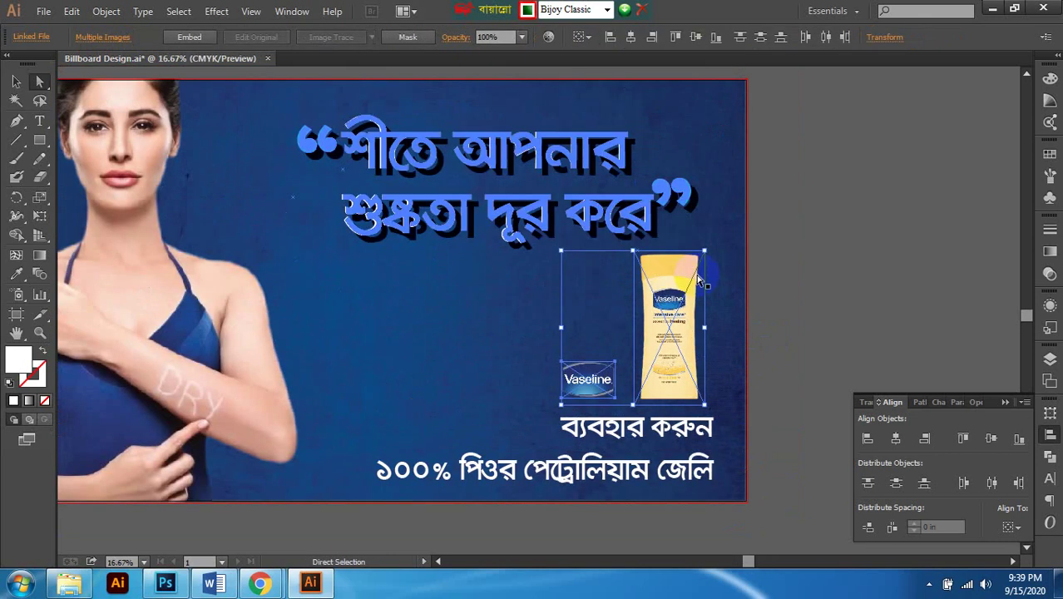
{"action": "scroll", "coordinate": [688, 282], "scroll_direction": "right", "scroll_amount": 1}
{"action": "left_click", "coordinate": [16, 80]}
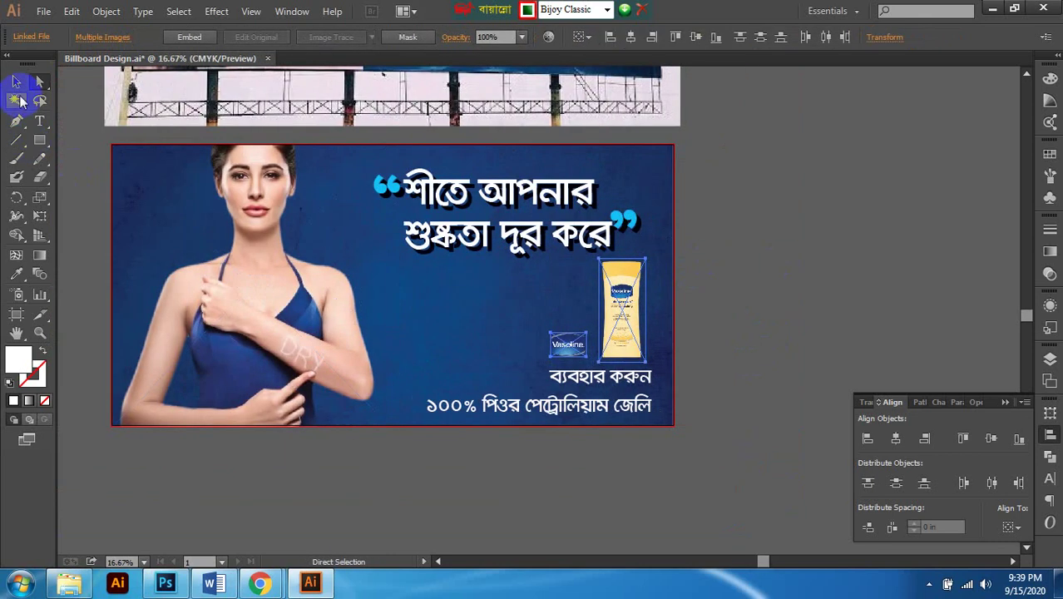
{"action": "key", "text": "ctrl"}
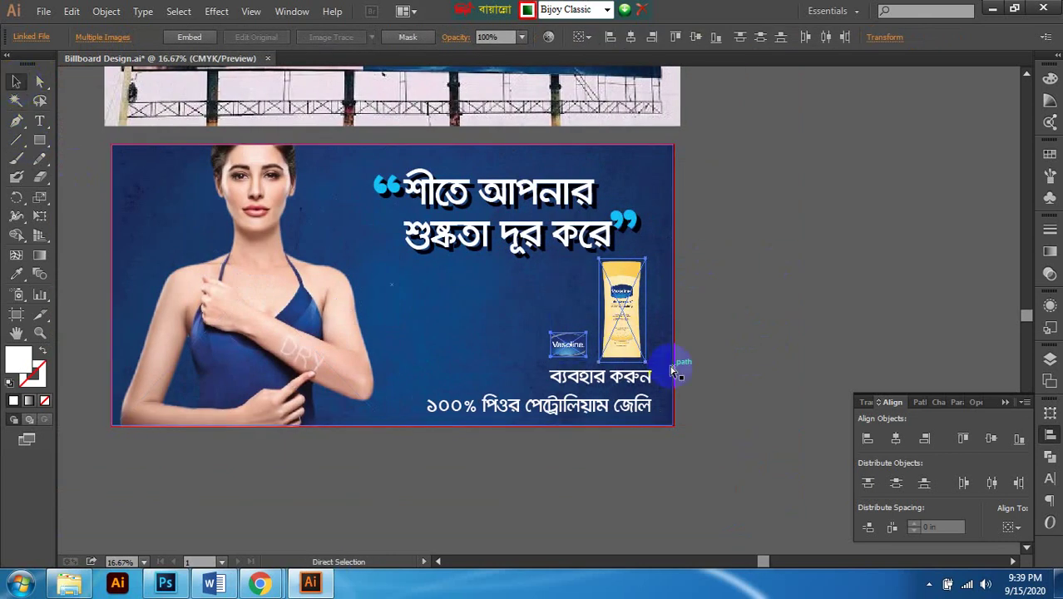
{"action": "left_click_drag", "start_coordinate": [687, 363], "coordinate": [423, 308]}
Step: Set the font size of both caption lines to 120 pt
{"action": "scroll", "coordinate": [619, 403], "scroll_direction": "up", "scroll_amount": 2}
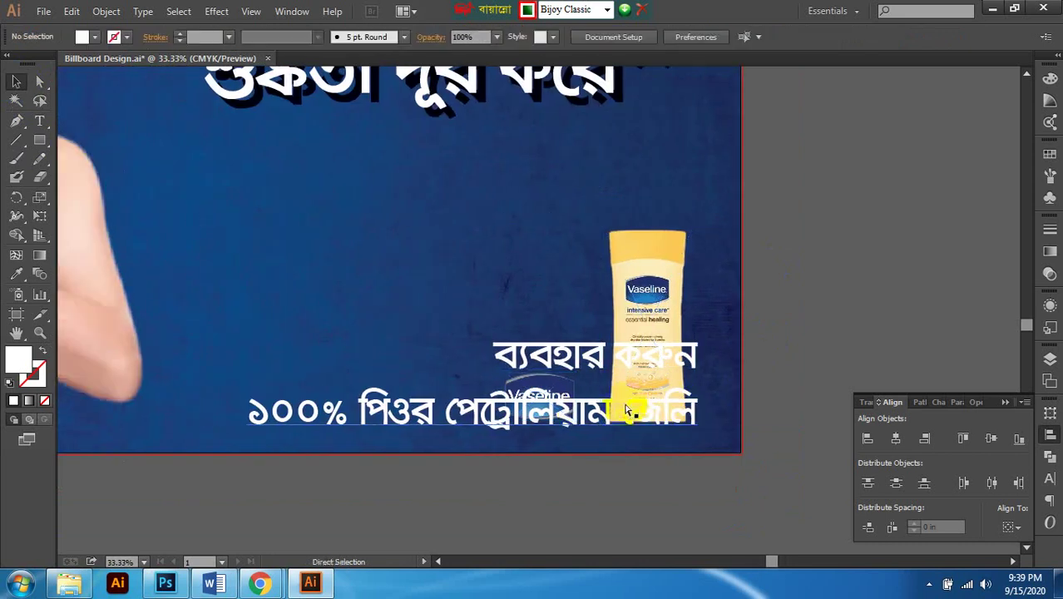
{"action": "left_click", "coordinate": [509, 356]}
{"action": "left_click", "coordinate": [451, 396], "text": "shift"}
{"action": "scroll", "coordinate": [864, 343], "scroll_direction": "left", "scroll_amount": 1}
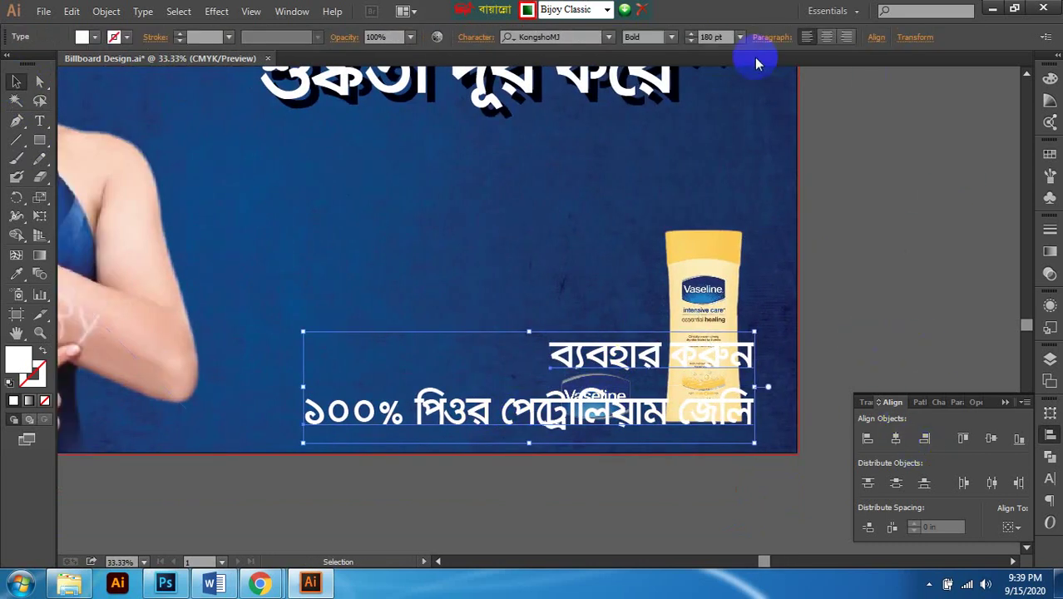
{"action": "left_click", "coordinate": [712, 35]}
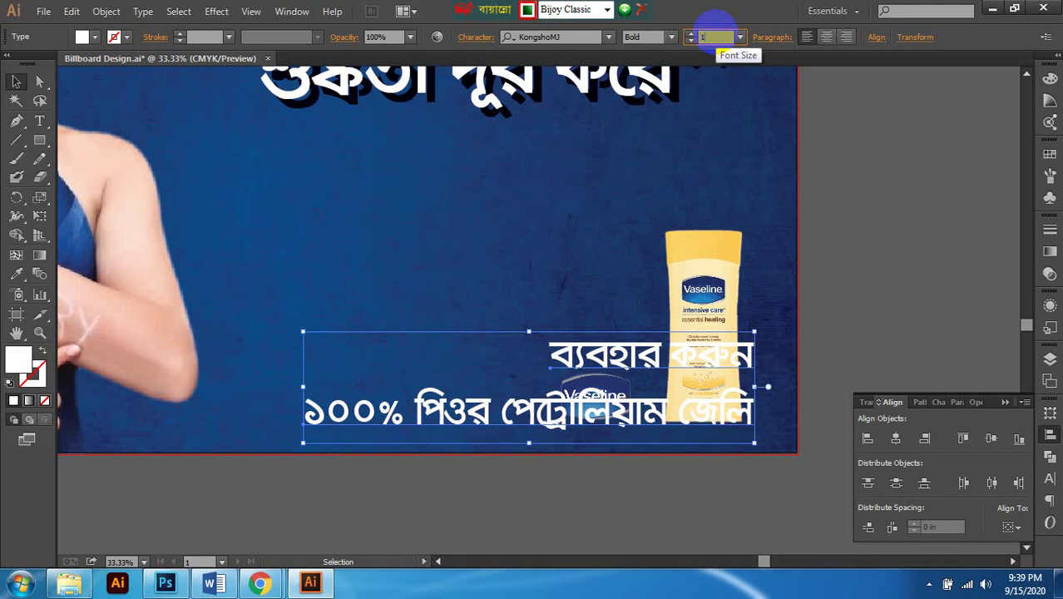
{"action": "key", "text": "Return"}
Step: Move both caption lines left so they no longer overlap the bottle
{"action": "scroll", "coordinate": [568, 431], "scroll_direction": "left", "scroll_amount": 1}
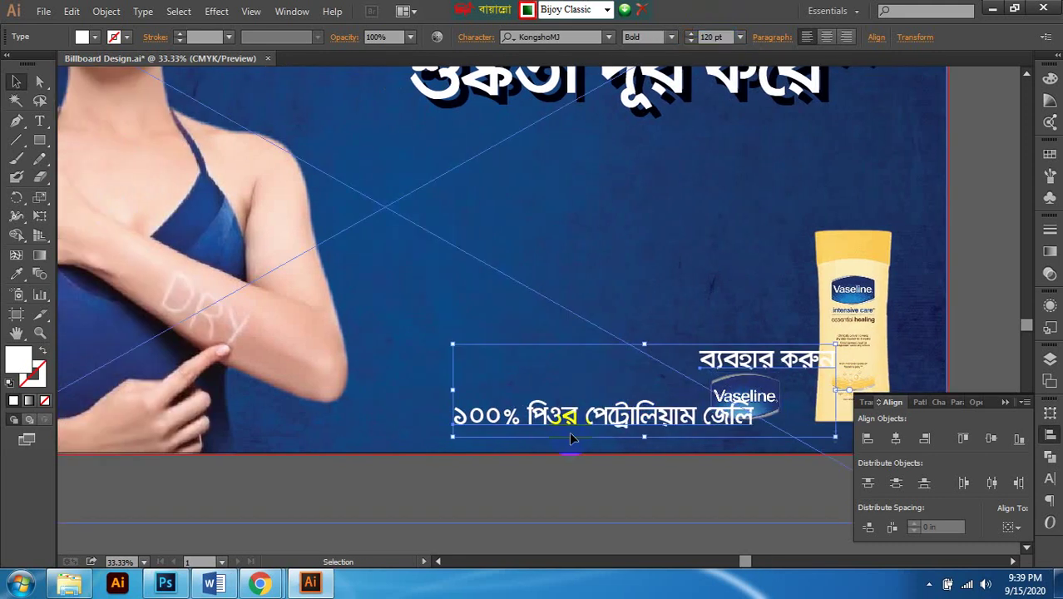
{"action": "left_click_drag", "start_coordinate": [593, 423], "coordinate": [512, 423]}
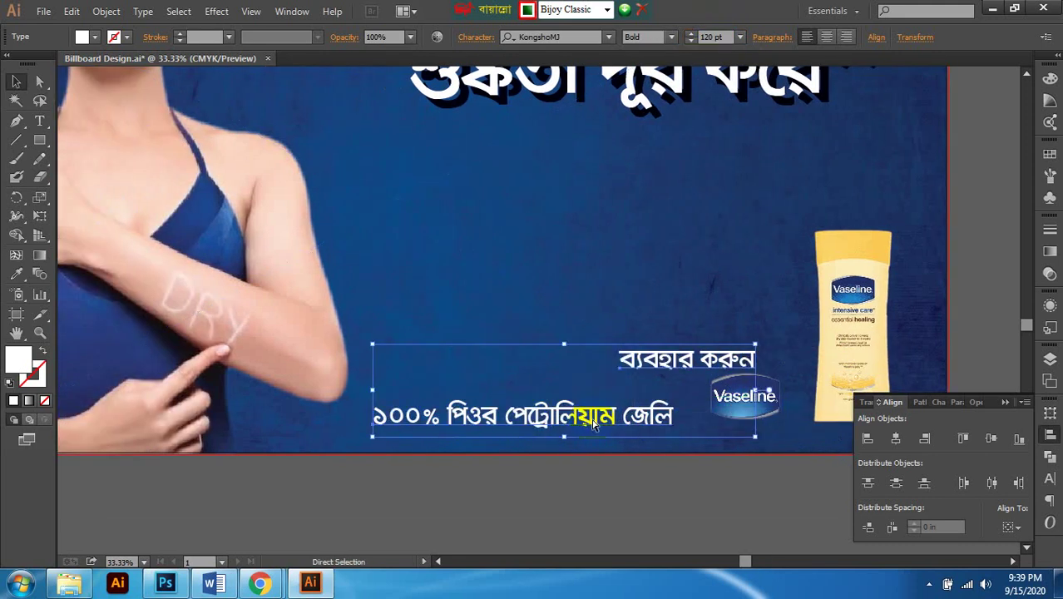
{"action": "scroll", "coordinate": [663, 523], "scroll_direction": "right", "scroll_amount": 1}
{"action": "left_click", "coordinate": [636, 492]}
Step: Bring "ব্যবহার করুন" down closer to the line below and align the right edges of both caption lines
{"action": "scroll", "coordinate": [644, 415], "scroll_direction": "left", "scroll_amount": 1}
{"action": "left_click_drag", "start_coordinate": [685, 362], "coordinate": [587, 382]}
{"action": "left_click", "coordinate": [619, 423], "text": "shift"}
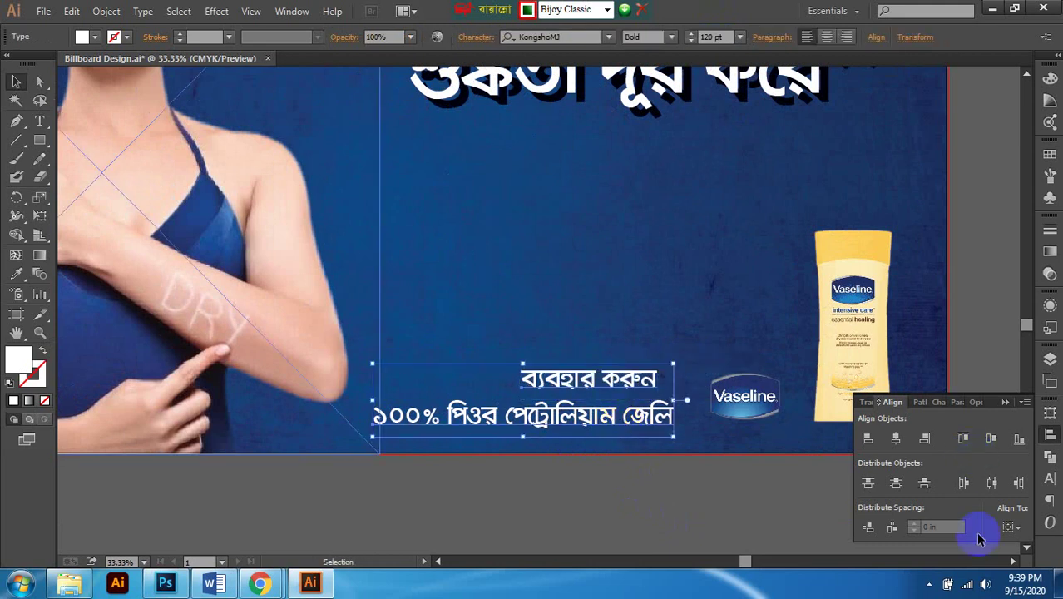
{"action": "left_click", "coordinate": [1011, 527]}
{"action": "left_click", "coordinate": [987, 474]}
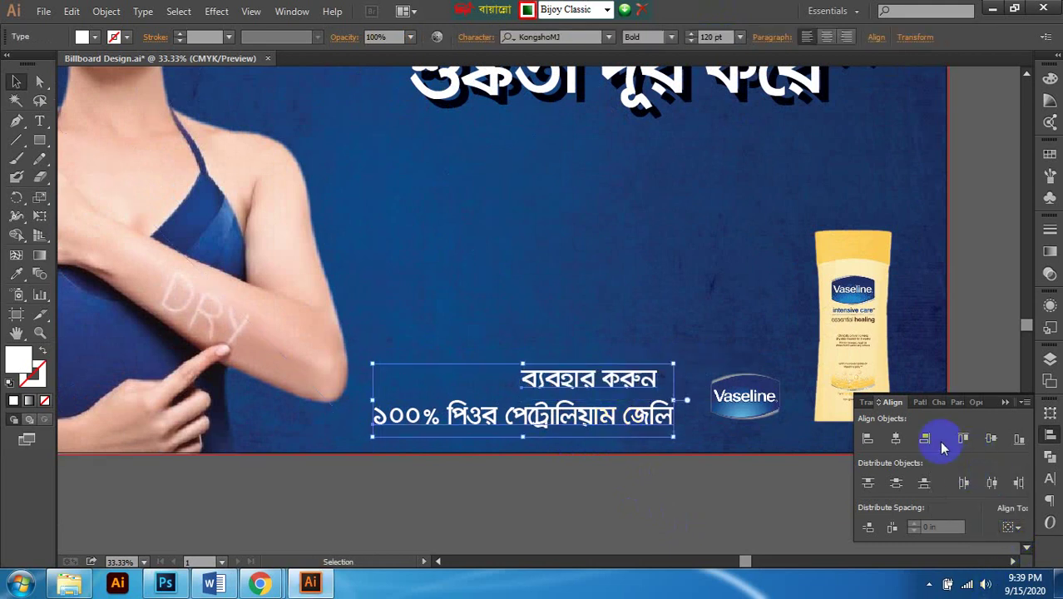
{"action": "left_click", "coordinate": [924, 438]}
{"action": "left_click", "coordinate": [703, 512]}
{"action": "scroll", "coordinate": [640, 475], "scroll_direction": "right", "scroll_amount": 2}
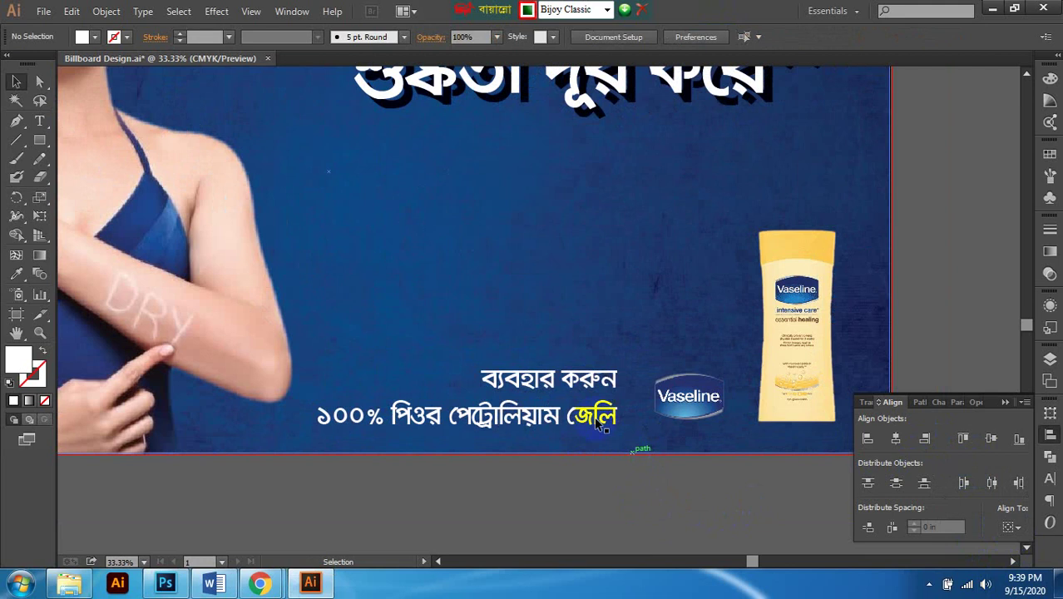
Step: Move the two caption lines slightly right, leaving a small gap before the Vaseline logo
{"action": "key", "text": "a"}
{"action": "scroll", "coordinate": [584, 435], "scroll_direction": "right", "scroll_amount": 1}
{"action": "key", "text": "v"}
{"action": "left_click", "coordinate": [531, 422]}
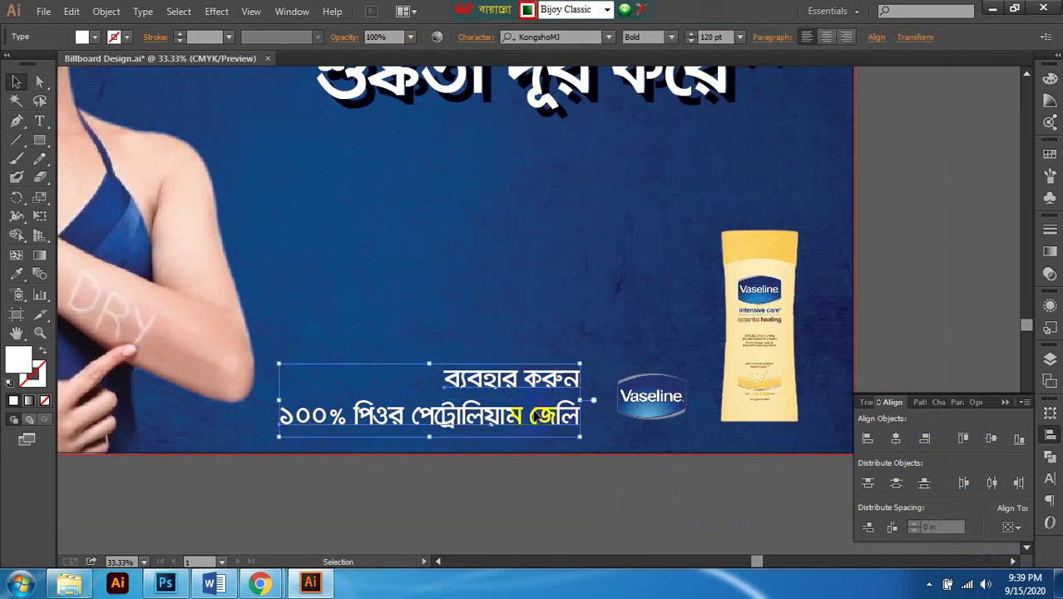
{"action": "left_click_drag", "start_coordinate": [536, 423], "coordinate": [668, 420]}
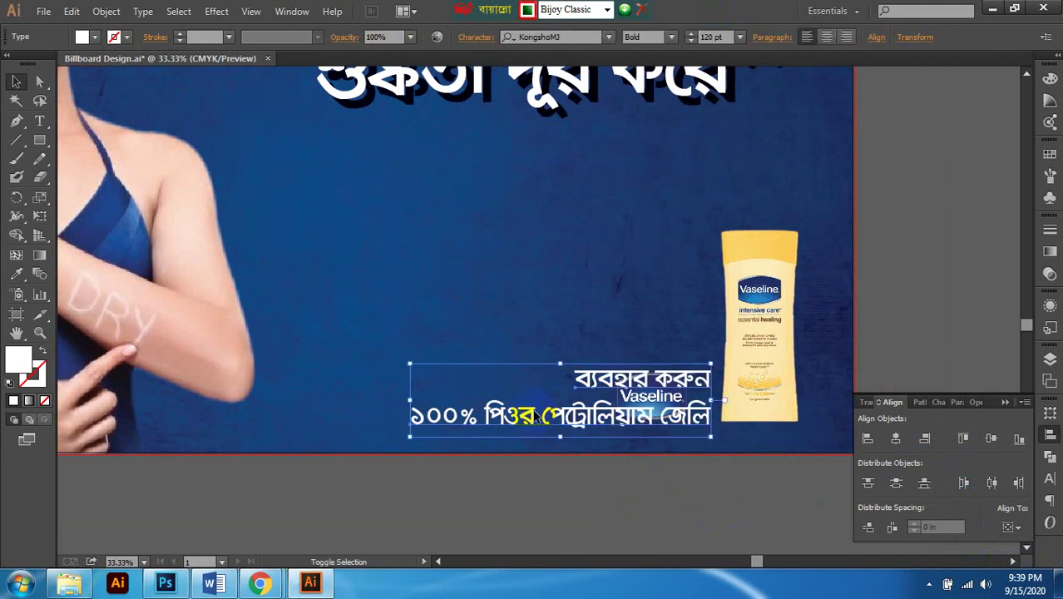
{"action": "key", "text": "ctrl+z"}
{"action": "mouse_move", "coordinate": [530, 417]}
{"action": "left_mouse_down"}
{"action": "mouse_move", "coordinate": [553, 417]}
{"action": "mouse_move", "coordinate": [530, 416]}
{"action": "mouse_move", "coordinate": [539, 414]}
{"action": "left_mouse_up"}
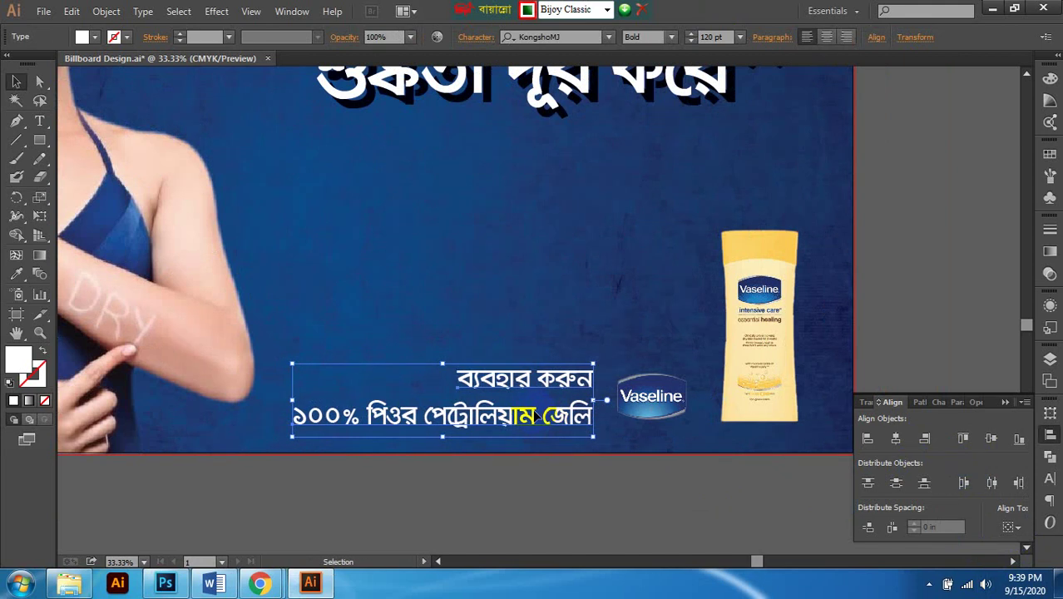
Step: Set the keyboard increment to 0.05 in in the general preferences
{"action": "key", "text": "a"}
{"action": "key", "text": "ctrl+k"}
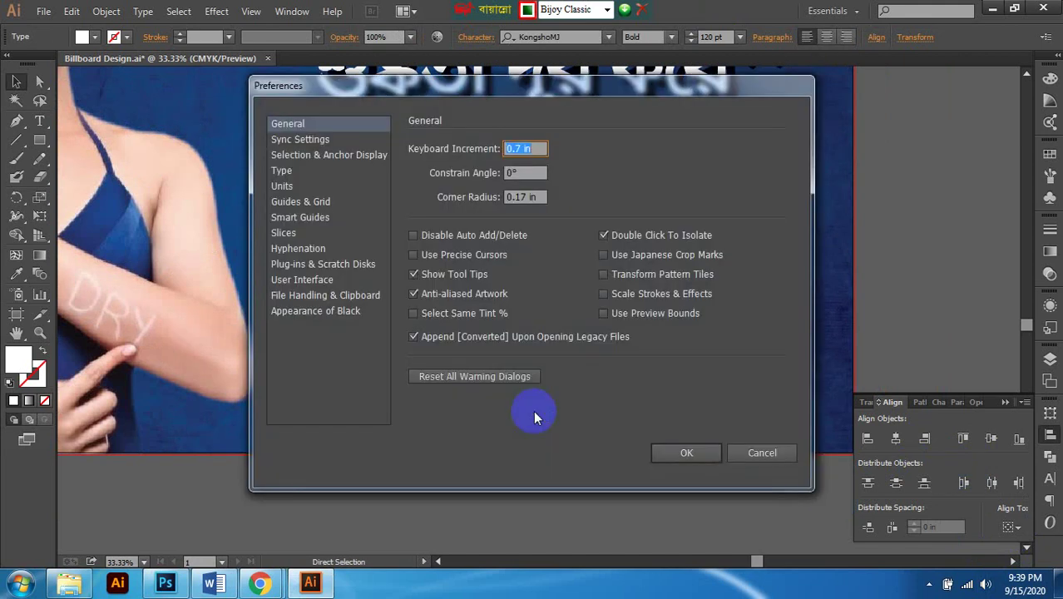
{"action": "type", "text": ".05"}
{"action": "key", "text": "Return"}
{"action": "left_click", "coordinate": [536, 416]}
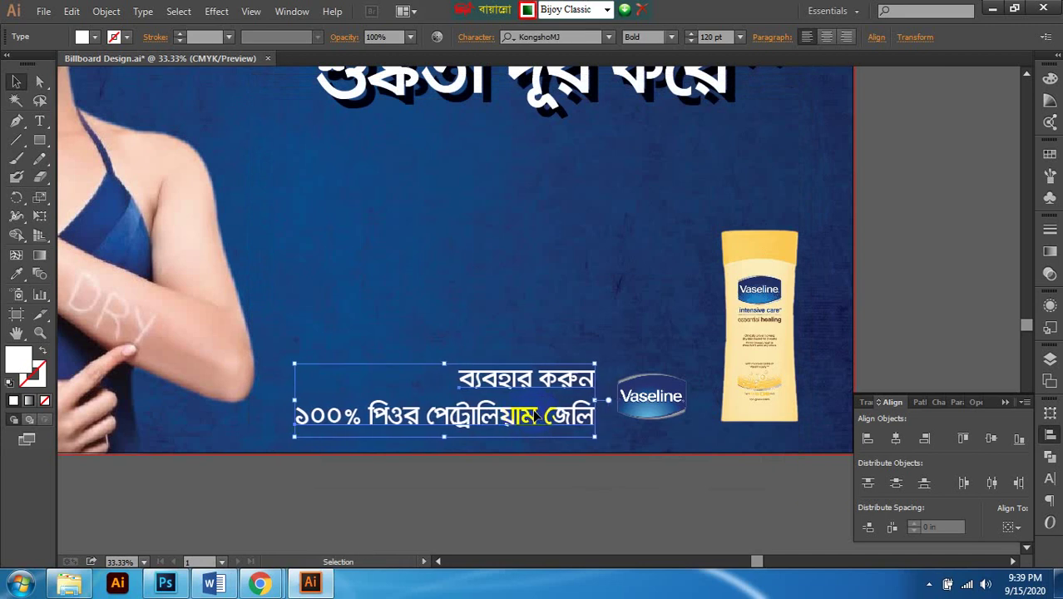
Step: Nudge the two caption lines left by six keyboard increments, away from the Vaseline logo, and deselect them
{"action": "key", "text": "Left"}
{"action": "key", "text": "Left"}
{"action": "key", "text": "Left"}
{"action": "key", "text": "Left"}
{"action": "key", "text": "Left"}
{"action": "key", "text": "Left"}
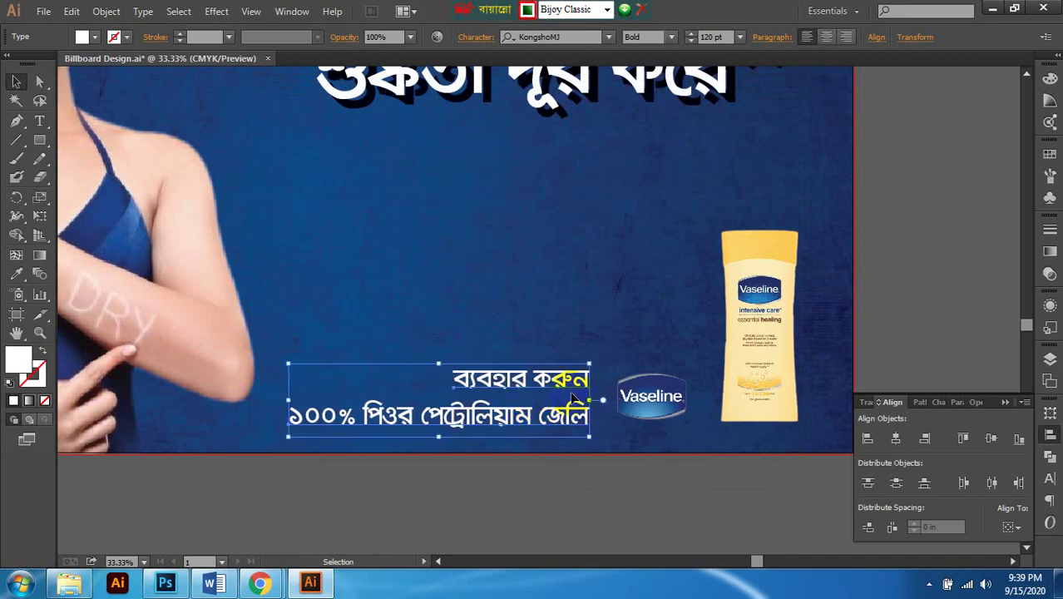
{"action": "scroll", "coordinate": [754, 384], "scroll_direction": "right", "scroll_amount": 3}
{"action": "left_click", "coordinate": [846, 329]}
Step: Nudge the Vaseline logo and the bottle down together by three keyboard increments, and deselect them
{"action": "scroll", "coordinate": [728, 429], "scroll_direction": "left", "scroll_amount": 1}
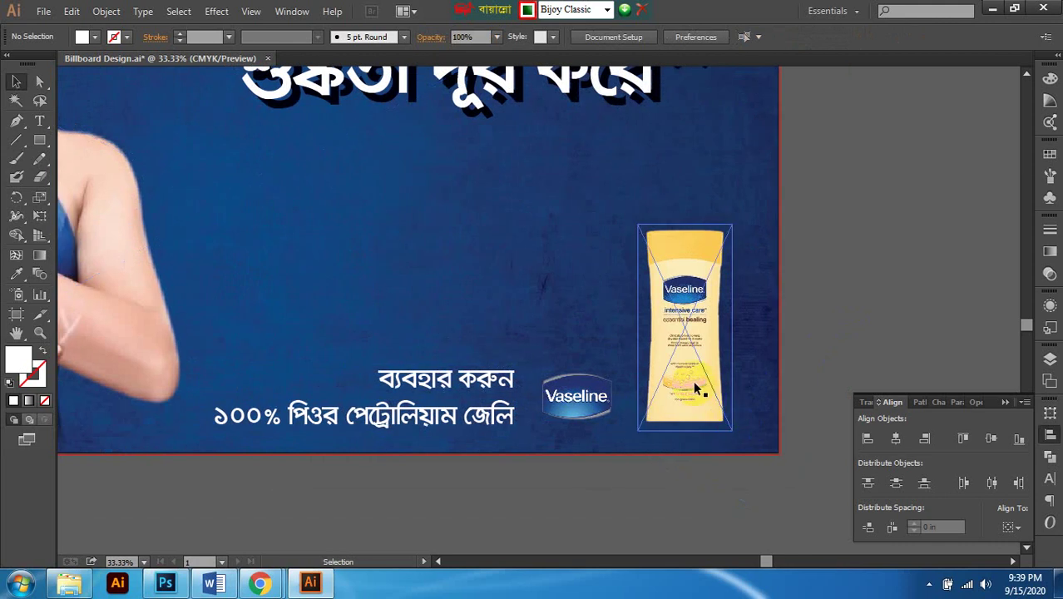
{"action": "left_click", "coordinate": [696, 389]}
{"action": "left_click", "coordinate": [604, 405], "text": "shift"}
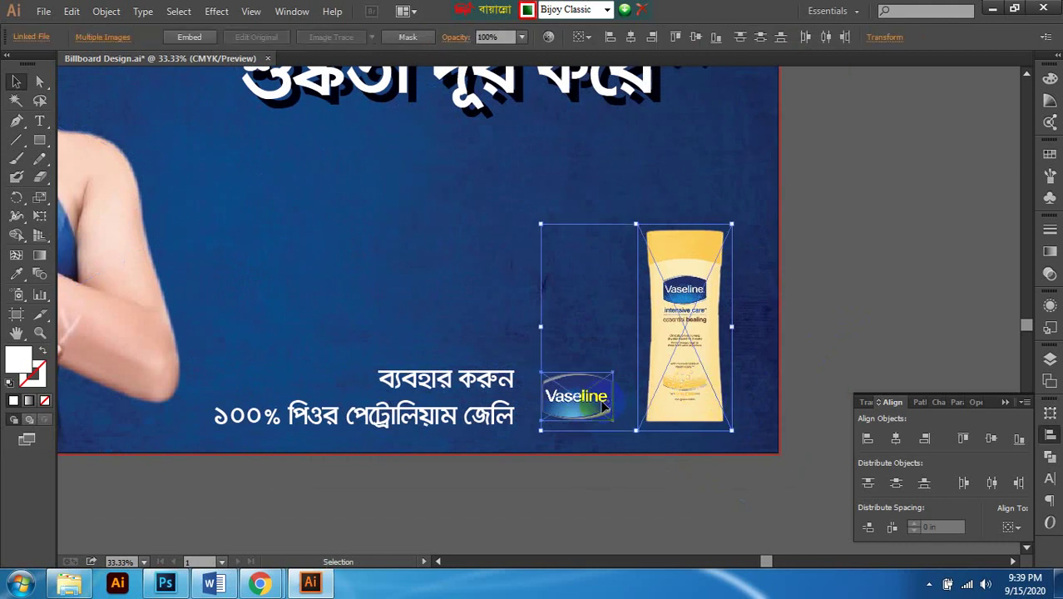
{"action": "key", "text": "Down"}
{"action": "key", "text": "Down"}
{"action": "key", "text": "Down"}
{"action": "left_click", "coordinate": [791, 341]}
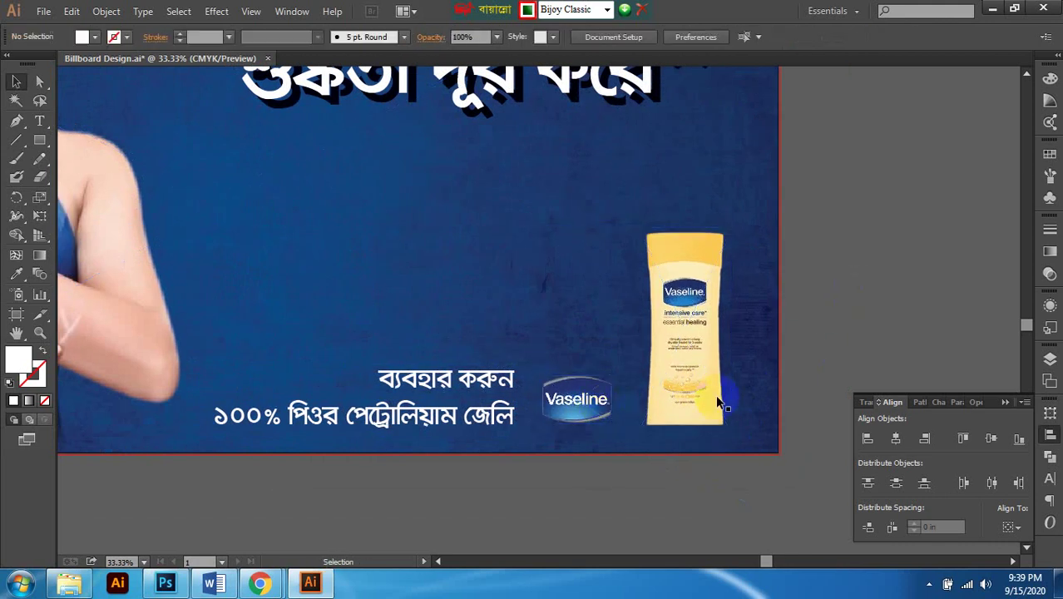
Step: Compare the whole billboard layout with the reference photo above it
{"action": "key", "text": "ctrl+minus"}
{"action": "key", "text": "ctrl+minus"}
{"action": "scroll", "coordinate": [750, 332], "scroll_direction": "down", "scroll_amount": 1}
{"action": "scroll", "coordinate": [751, 333], "scroll_direction": "right", "scroll_amount": 2}
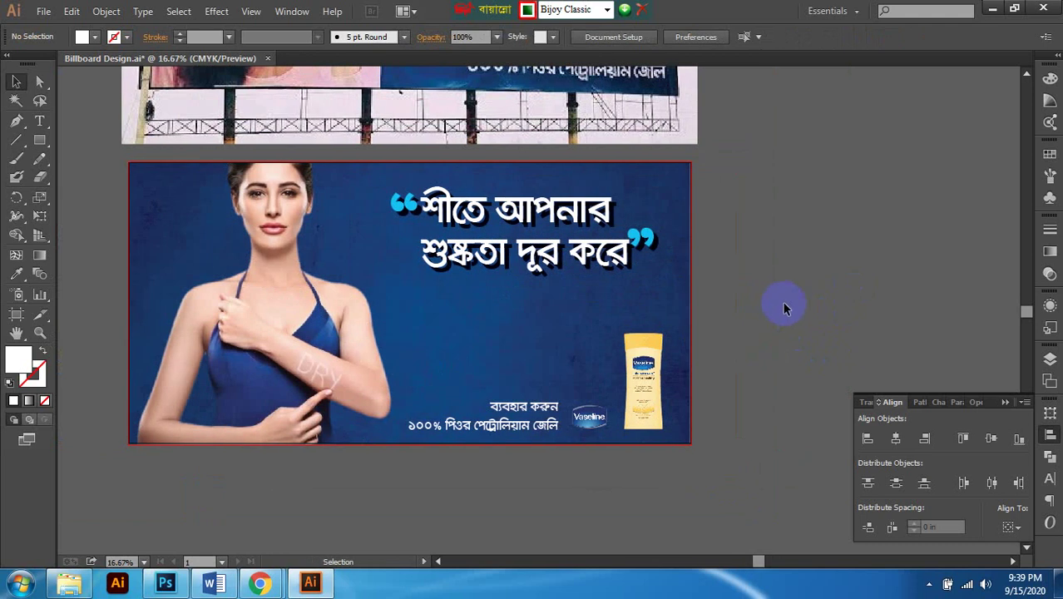
{"action": "scroll", "coordinate": [779, 304], "scroll_direction": "up", "scroll_amount": 1}
{"action": "scroll", "coordinate": [780, 304], "scroll_direction": "right", "scroll_amount": 1}
{"action": "left_click", "coordinate": [1049, 434]}
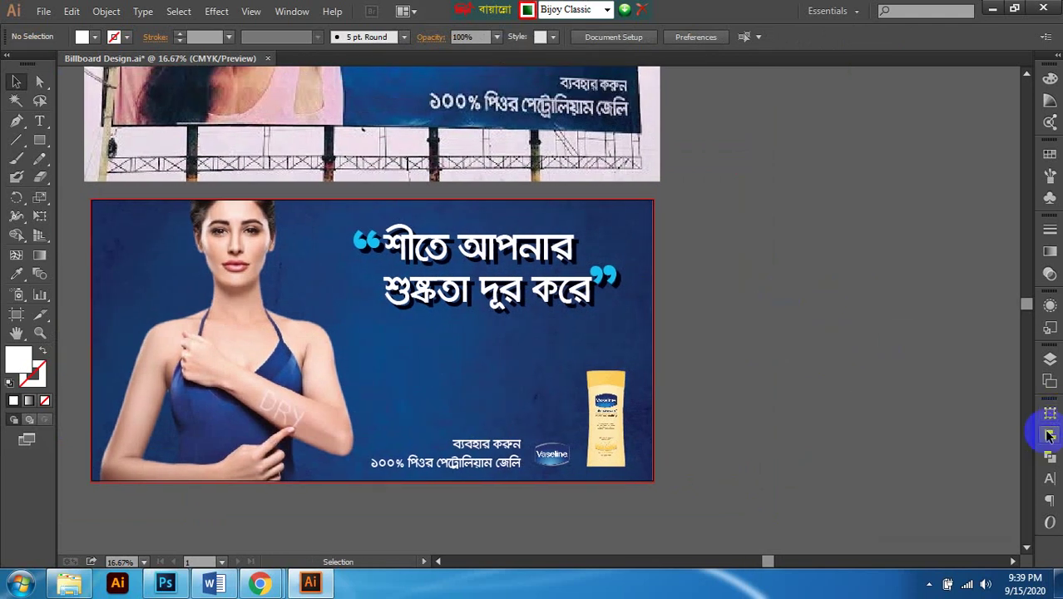
{"action": "key", "text": "ctrl+minus"}
{"action": "scroll", "coordinate": [730, 310], "scroll_direction": "up", "scroll_amount": 3}
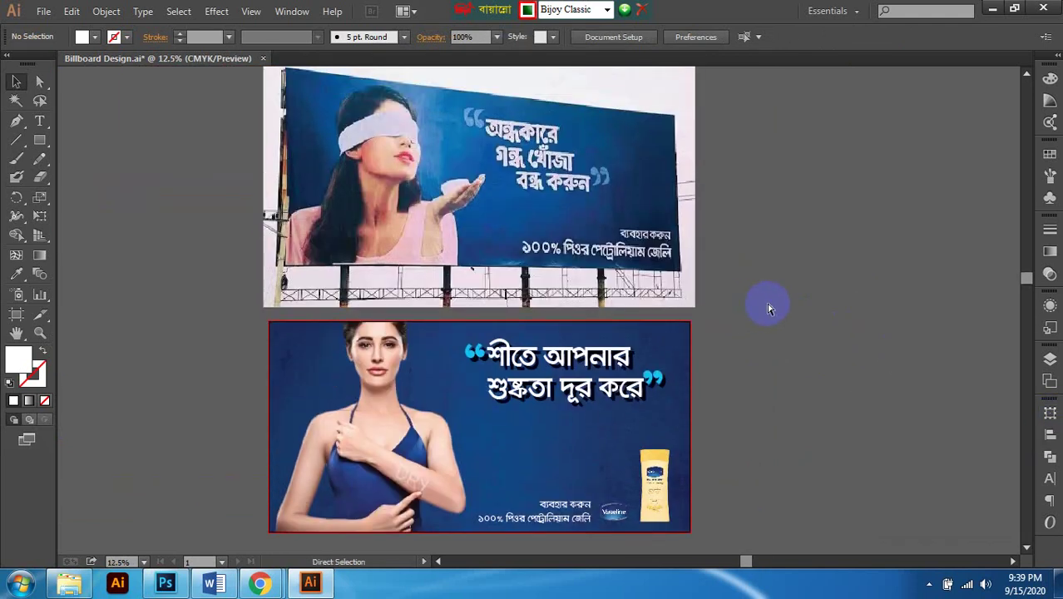
{"action": "scroll", "coordinate": [767, 306], "scroll_direction": "right", "scroll_amount": 1}
{"action": "scroll", "coordinate": [766, 306], "scroll_direction": "right", "scroll_amount": 1}
{"action": "scroll", "coordinate": [767, 306], "scroll_direction": "down", "scroll_amount": 1}
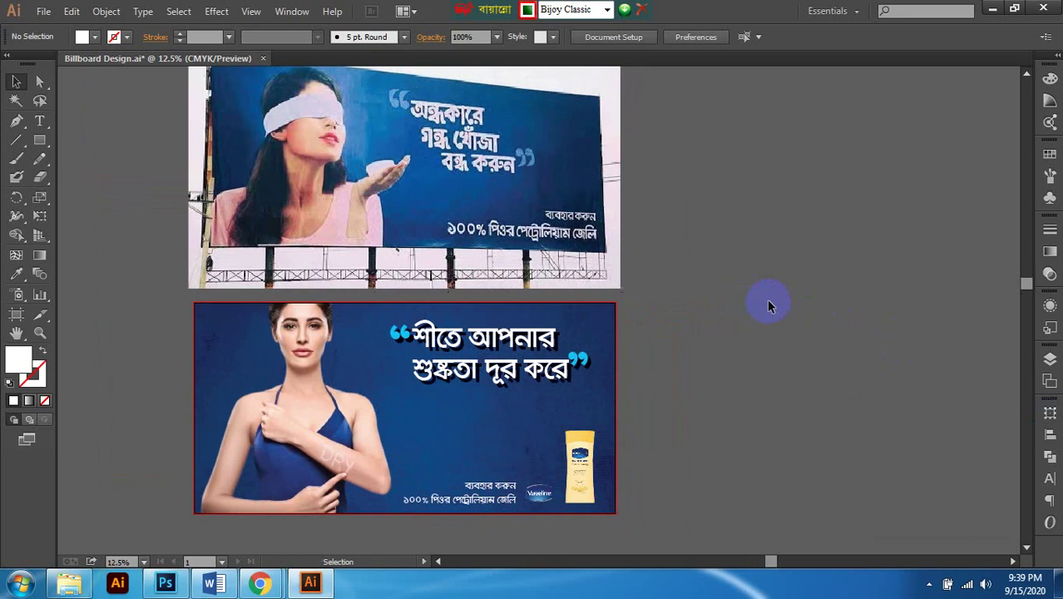
{"action": "scroll", "coordinate": [769, 304], "scroll_direction": "down", "scroll_amount": 1}
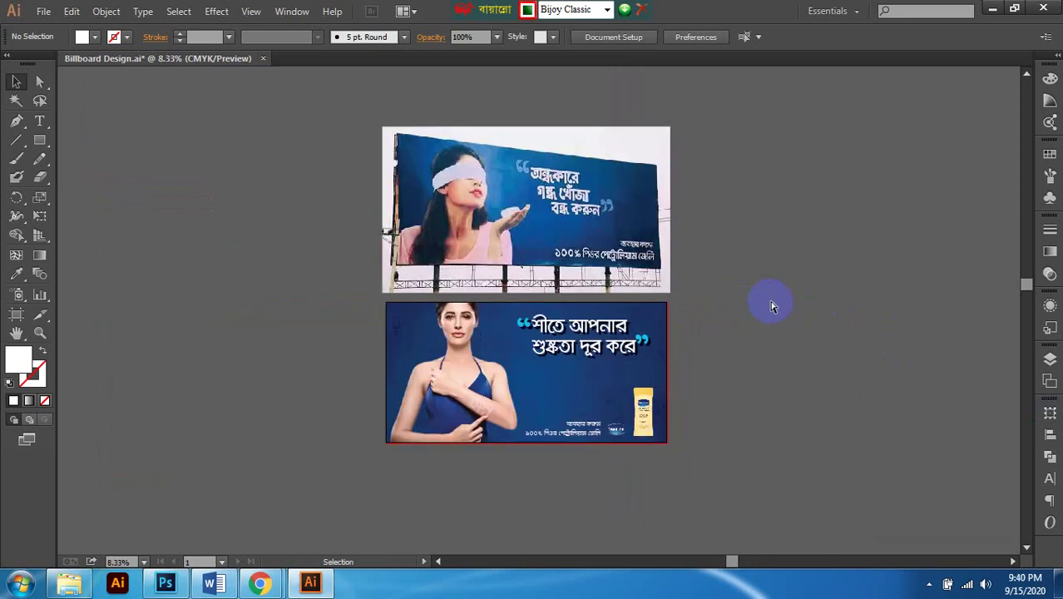
{"action": "scroll", "coordinate": [769, 304], "scroll_direction": "right", "scroll_amount": 1}
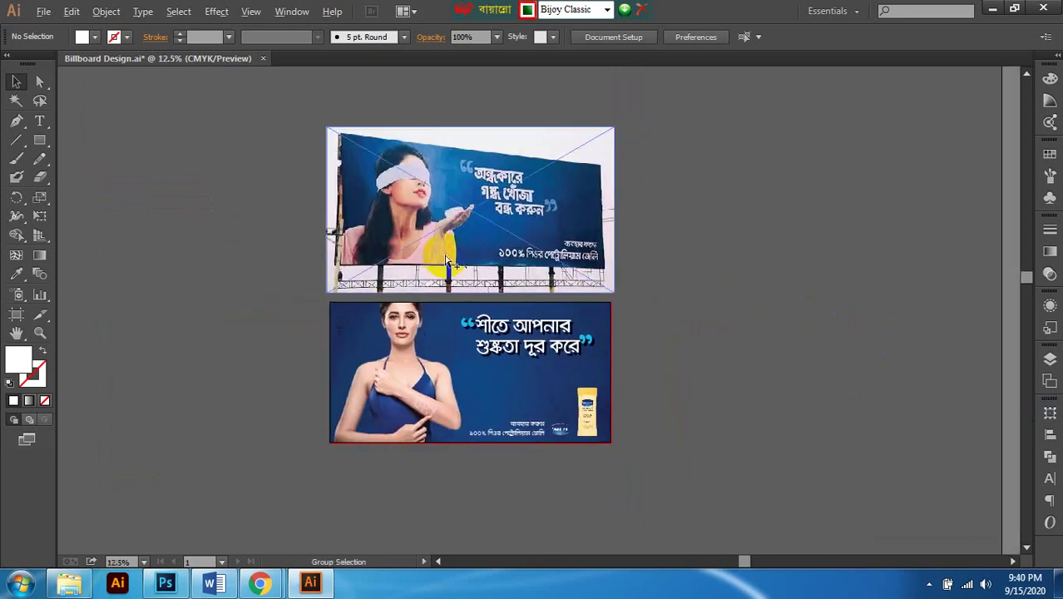
{"action": "scroll", "coordinate": [690, 292], "scroll_direction": "up", "scroll_amount": 1}
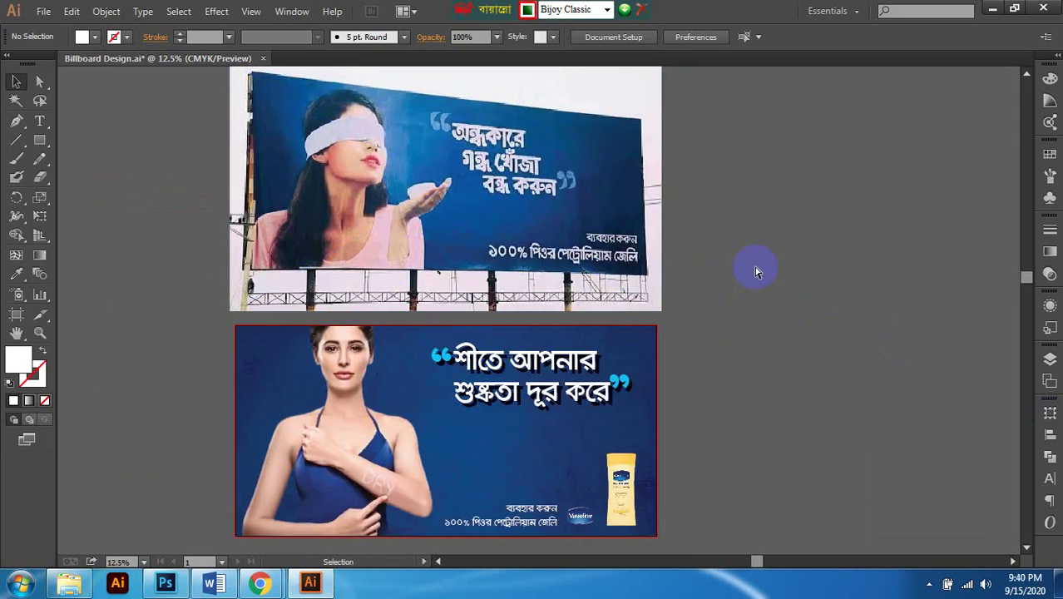
Step: Save the billboard document
{"action": "key", "text": "a"}
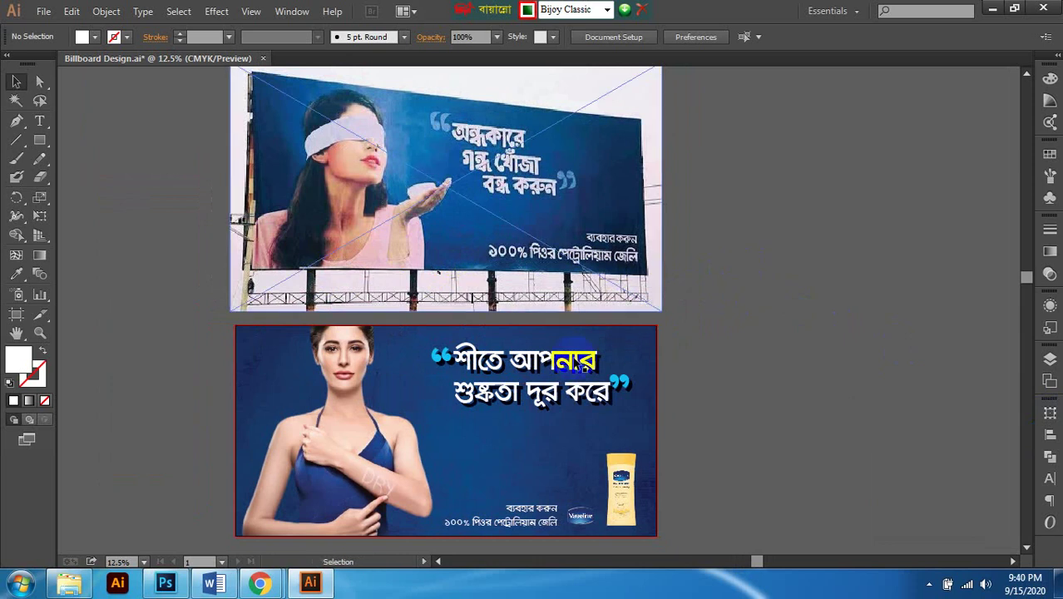
{"action": "left_click", "coordinate": [703, 371]}
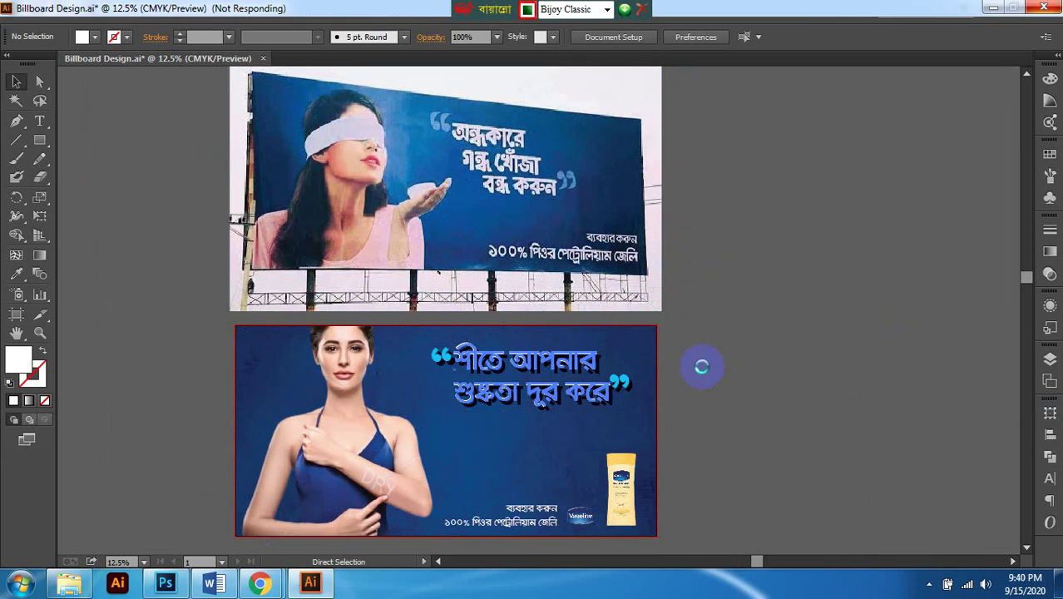
{"action": "left_click", "coordinate": [587, 393]}
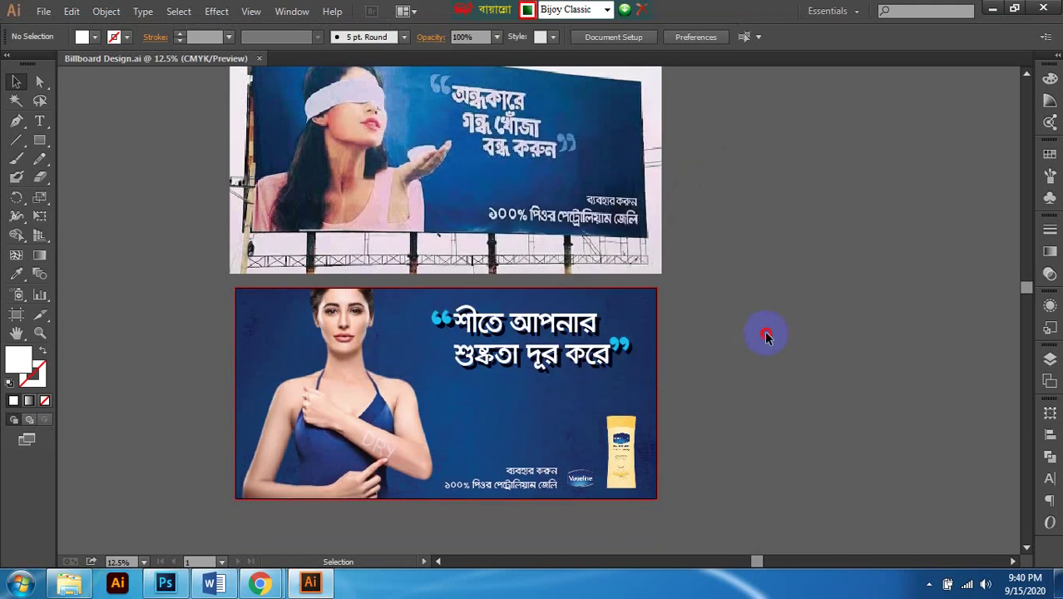
Step: Group all the artwork of the Vaseline billboard, leaving out the reference photo, and save the document
{"action": "scroll", "coordinate": [757, 339], "scroll_direction": "up", "scroll_amount": 2}
{"action": "scroll", "coordinate": [752, 343], "scroll_direction": "right", "scroll_amount": 3}
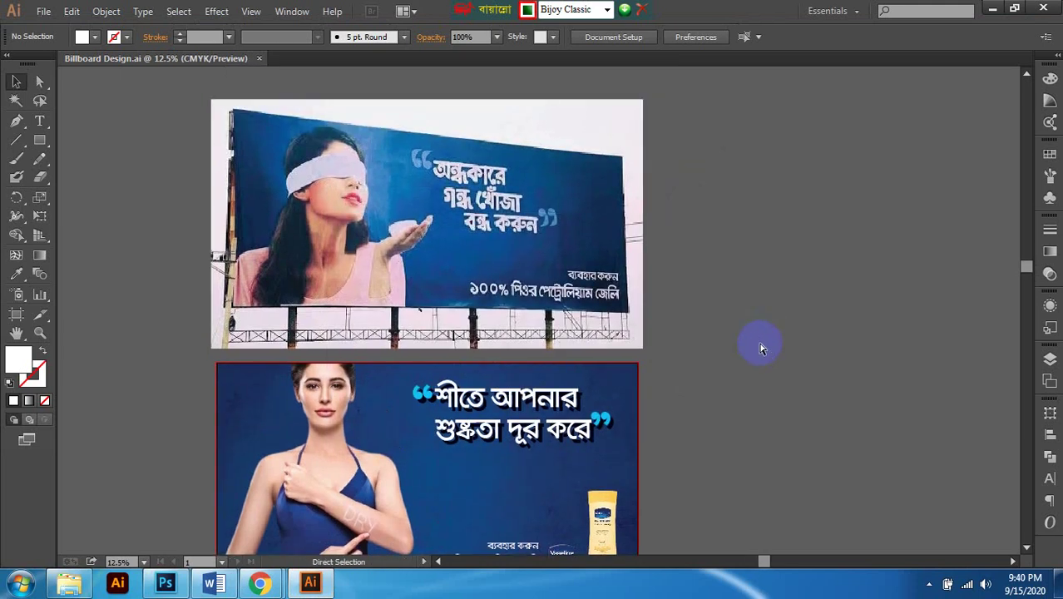
{"action": "scroll", "coordinate": [736, 340], "scroll_direction": "down", "scroll_amount": 1}
{"action": "scroll", "coordinate": [756, 370], "scroll_direction": "right", "scroll_amount": 3}
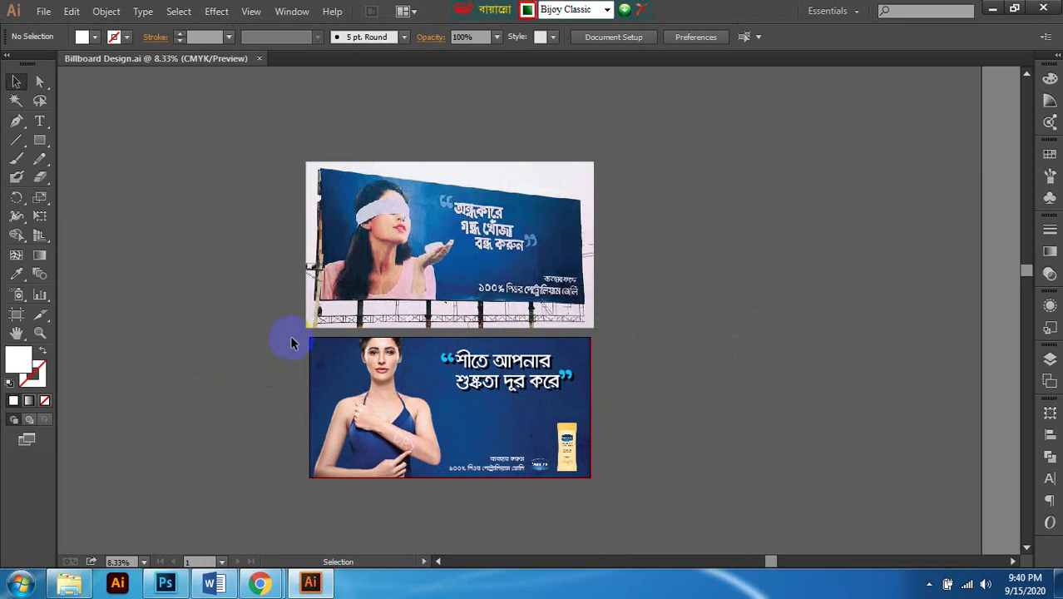
{"action": "left_click_drag", "start_coordinate": [291, 336], "coordinate": [612, 503]}
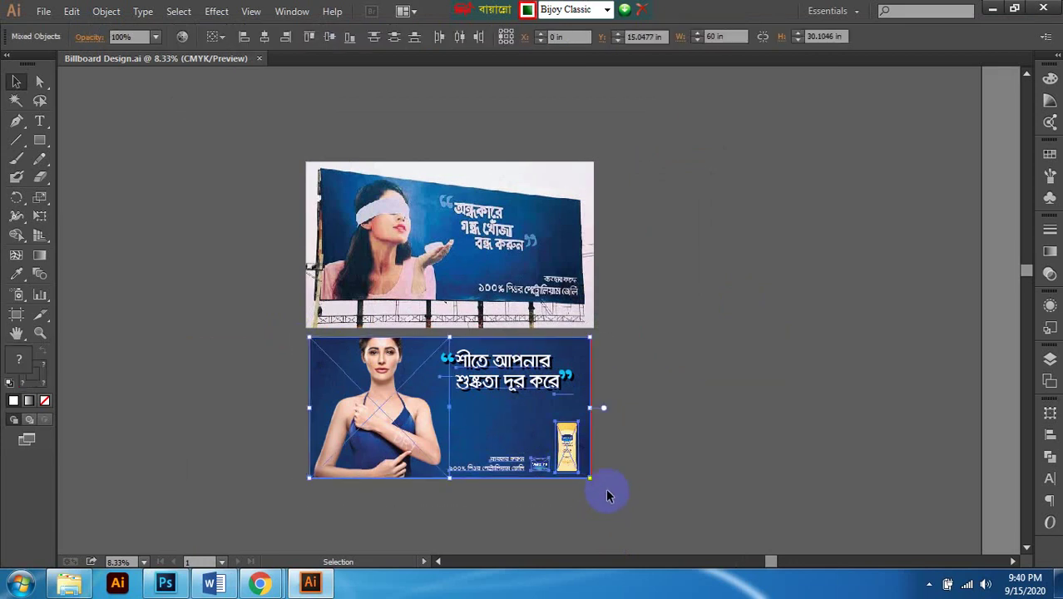
{"action": "left_click_drag", "start_coordinate": [621, 490], "coordinate": [582, 483]}
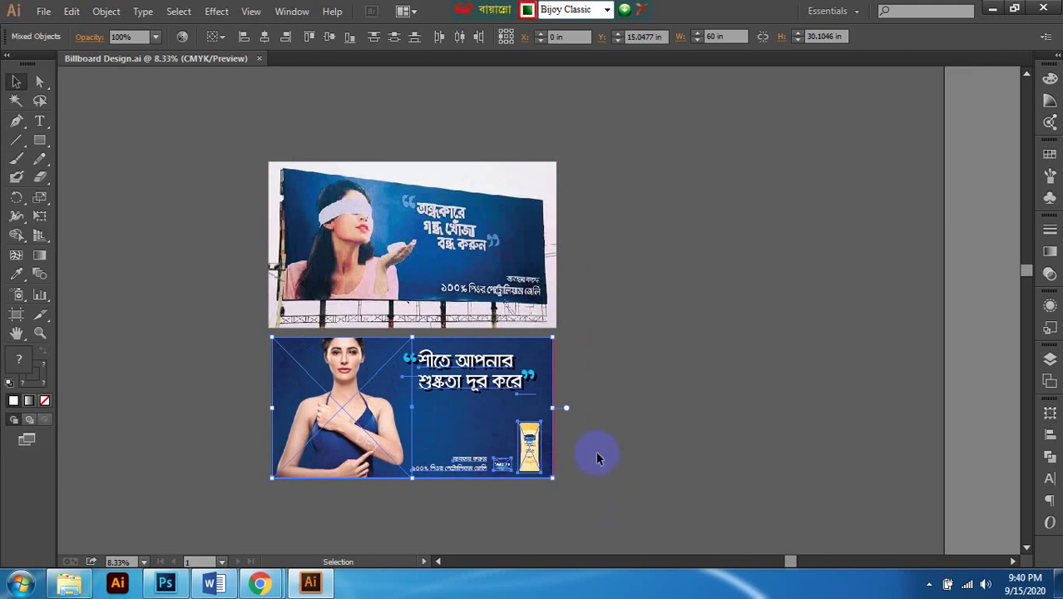
{"action": "key", "text": "ctrl+g"}
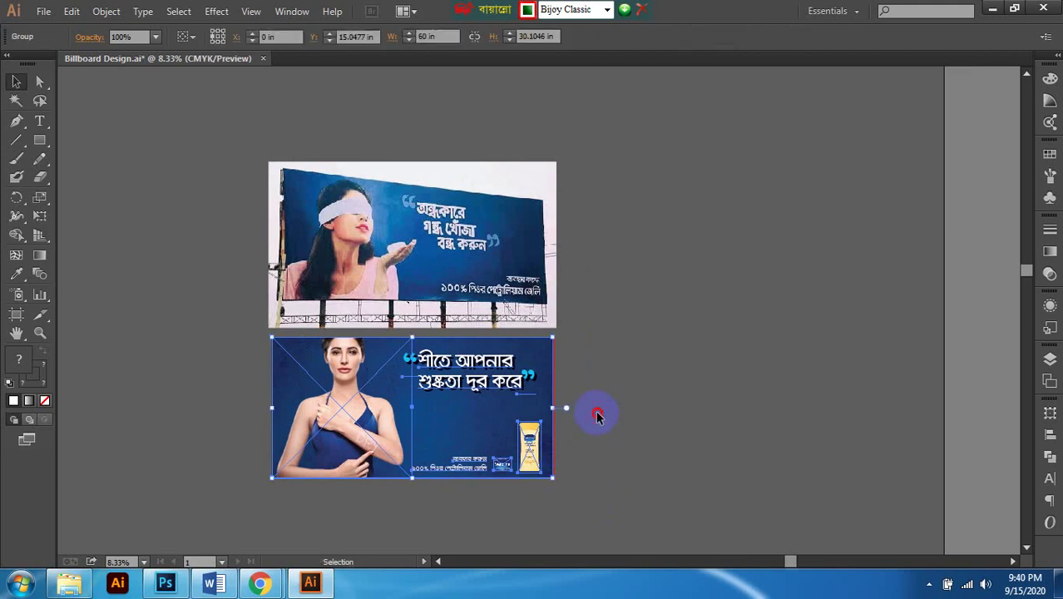
{"action": "left_click", "coordinate": [594, 413]}
{"action": "scroll", "coordinate": [588, 410], "scroll_direction": "right", "scroll_amount": 1}
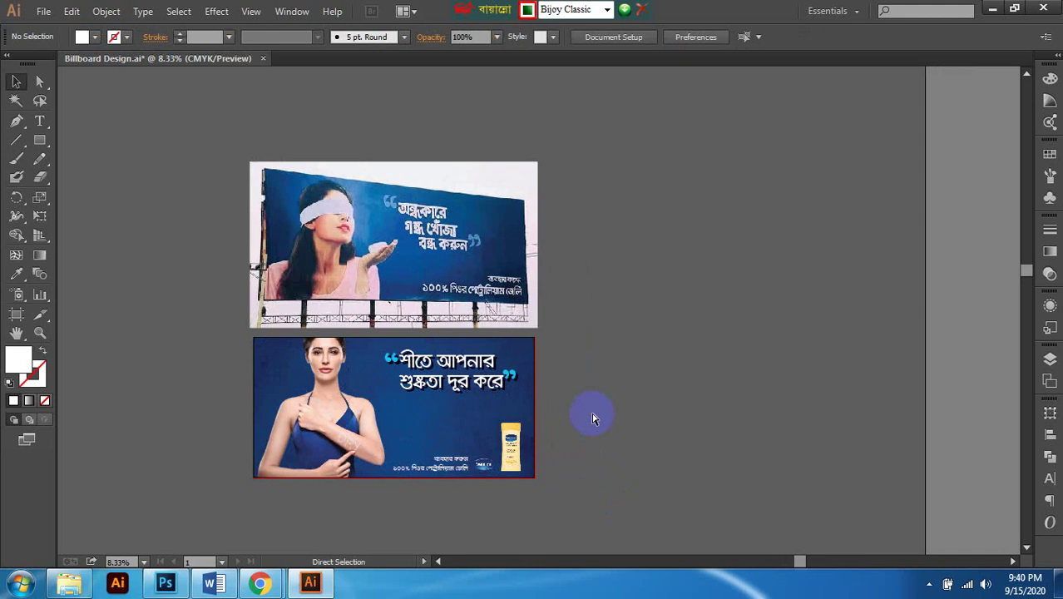
{"action": "key", "text": "ctrl+s"}
{"action": "left_click", "coordinate": [610, 404]}
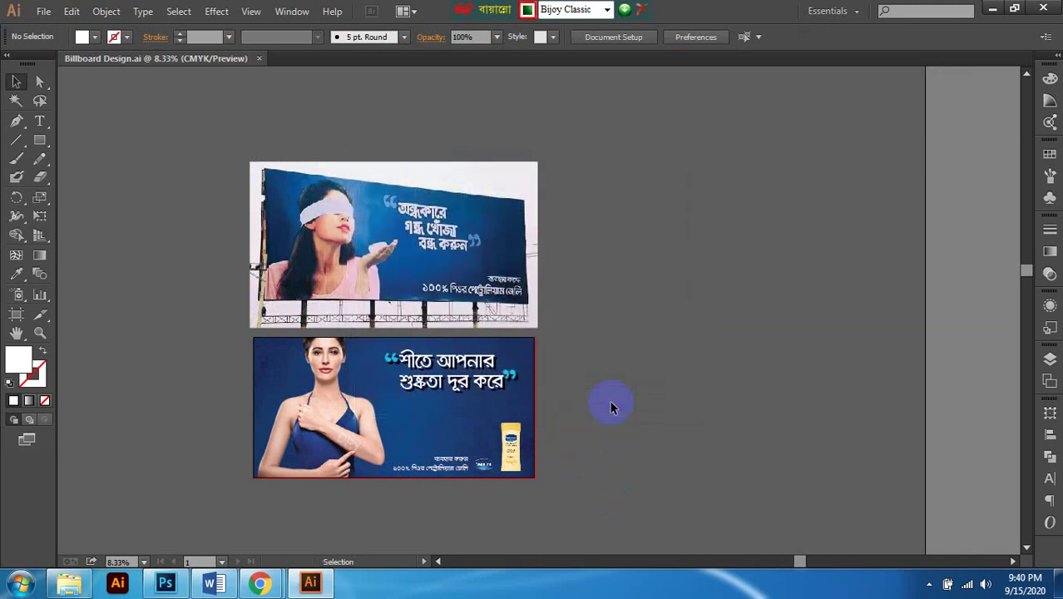
Step: Switch from the billboard document to the Google Meet call in Chrome
{"action": "scroll", "coordinate": [582, 397], "scroll_direction": "down", "scroll_amount": 1}
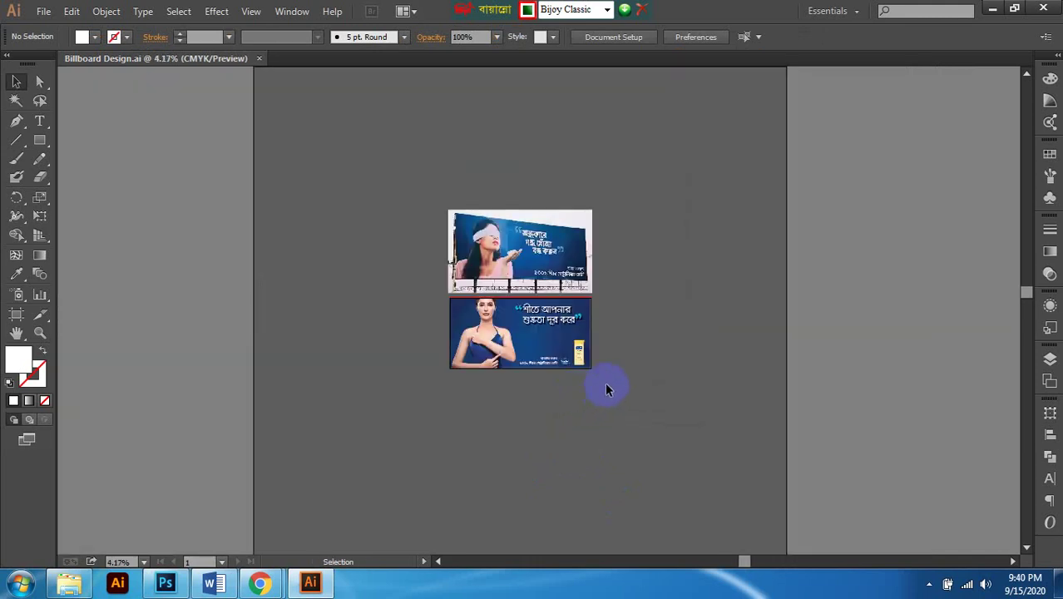
{"action": "scroll", "coordinate": [605, 384], "scroll_direction": "up", "scroll_amount": 1}
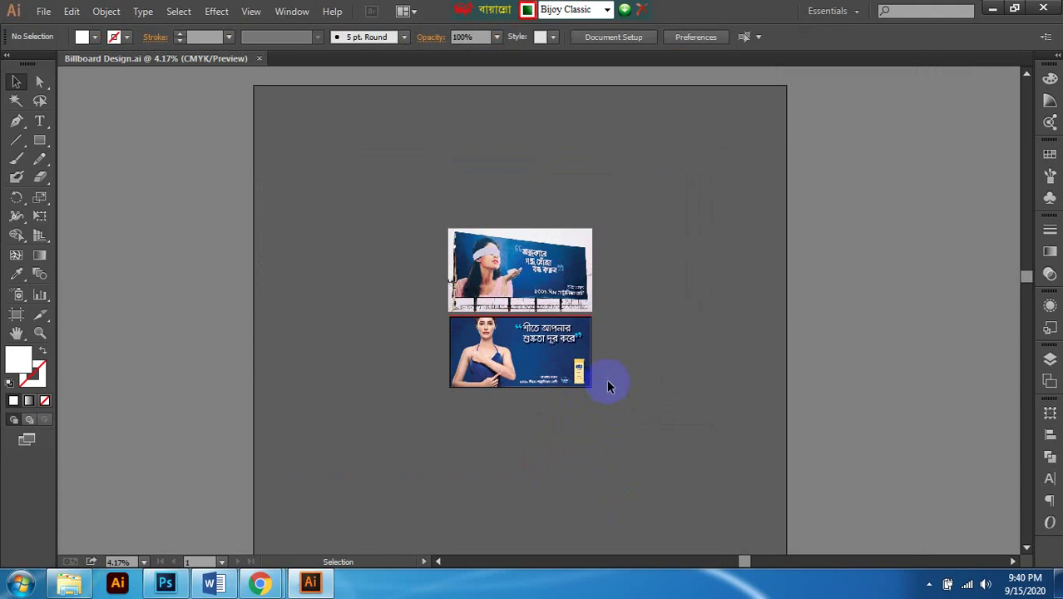
{"action": "scroll", "coordinate": [620, 367], "scroll_direction": "right", "scroll_amount": 1}
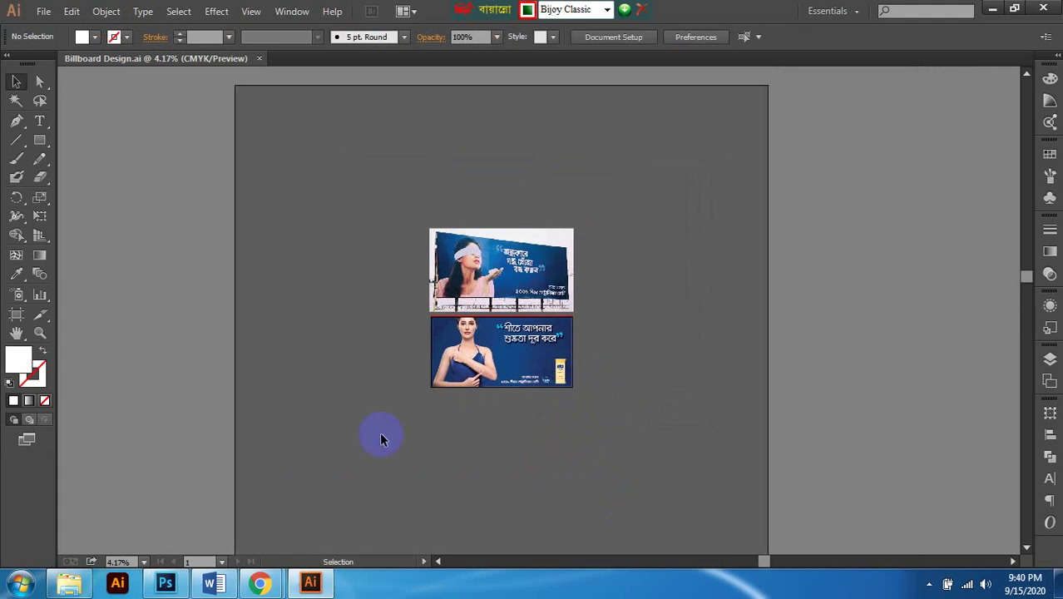
{"action": "mouse_move", "coordinate": [258, 582]}
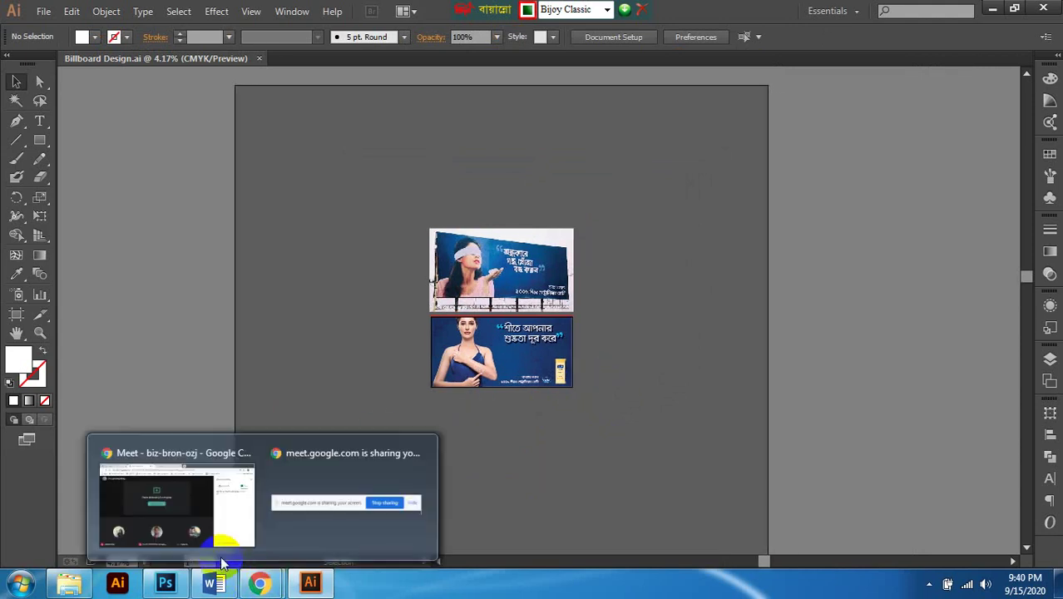
{"action": "left_click", "coordinate": [188, 505]}
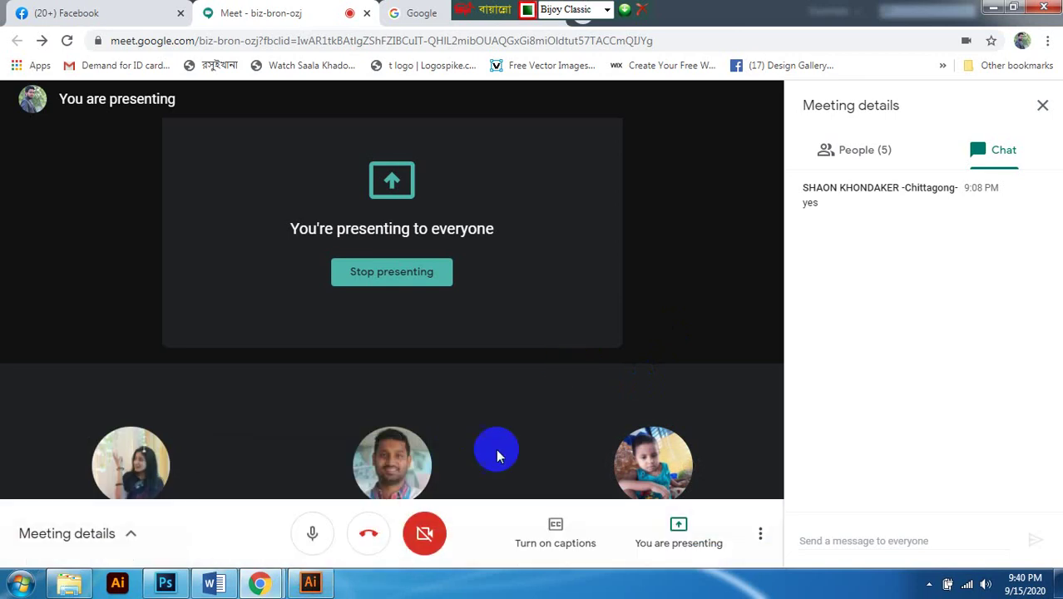
Step: Switch to the file explorer and open the Light Box & Sign Board folder beside the Image folder
{"action": "left_click", "coordinate": [69, 582]}
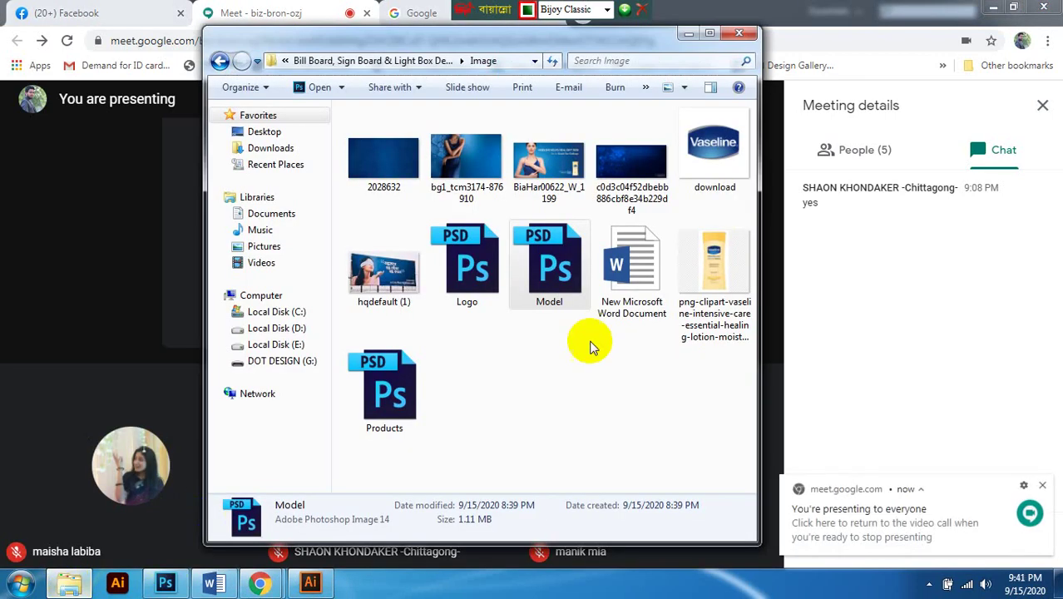
{"action": "left_click", "coordinate": [574, 361]}
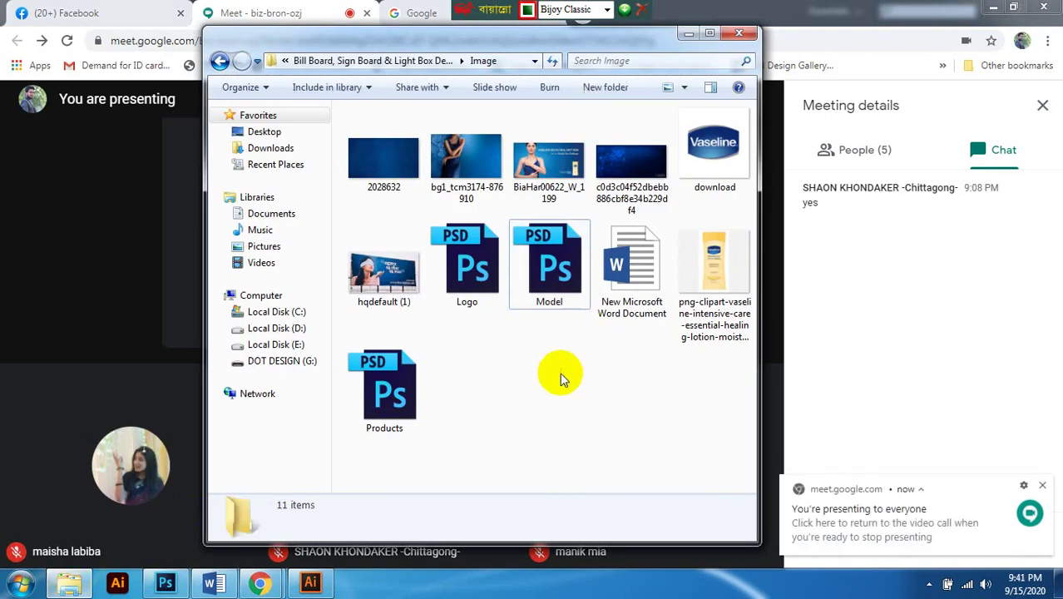
{"action": "left_click", "coordinate": [390, 62]}
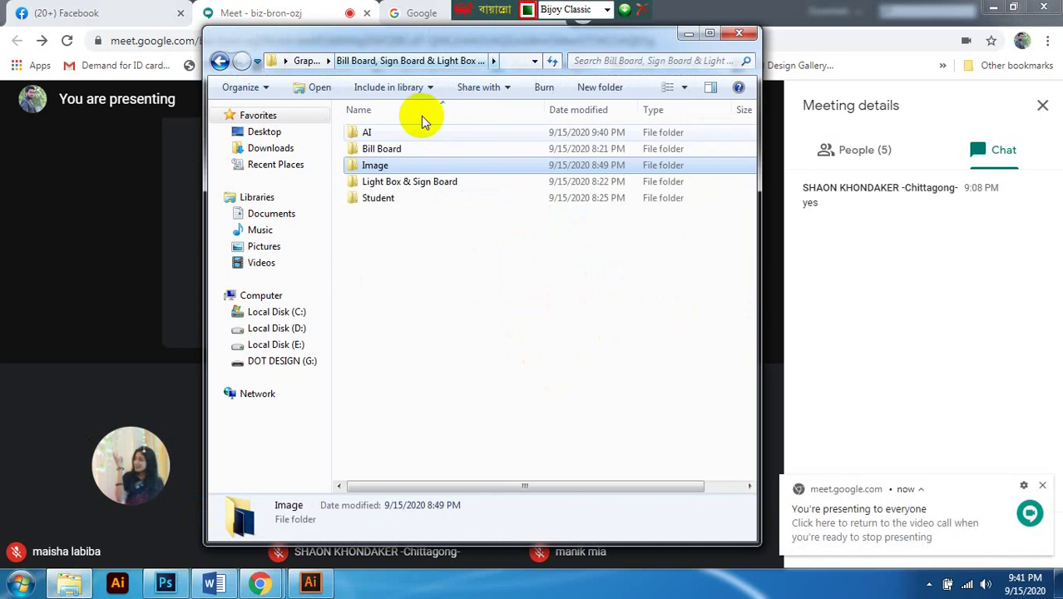
{"action": "double_click", "coordinate": [428, 190]}
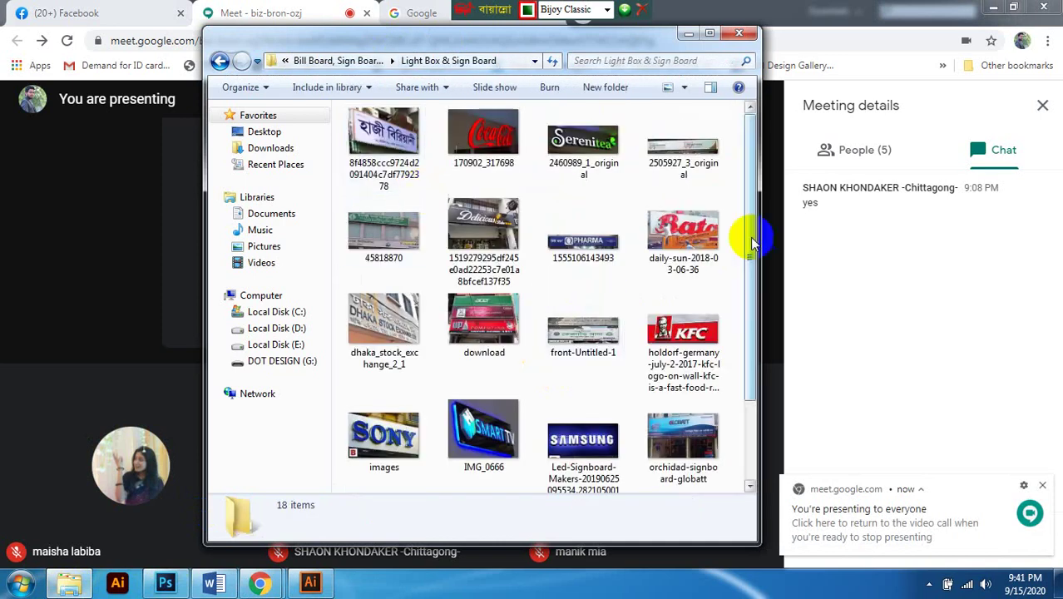
{"action": "mouse_move", "coordinate": [751, 241]}
{"action": "left_mouse_down"}
{"action": "mouse_move", "coordinate": [751, 336]}
{"action": "mouse_move", "coordinate": [756, 227]}
{"action": "mouse_move", "coordinate": [754, 322]}
{"action": "mouse_move", "coordinate": [749, 241]}
{"action": "left_mouse_up"}
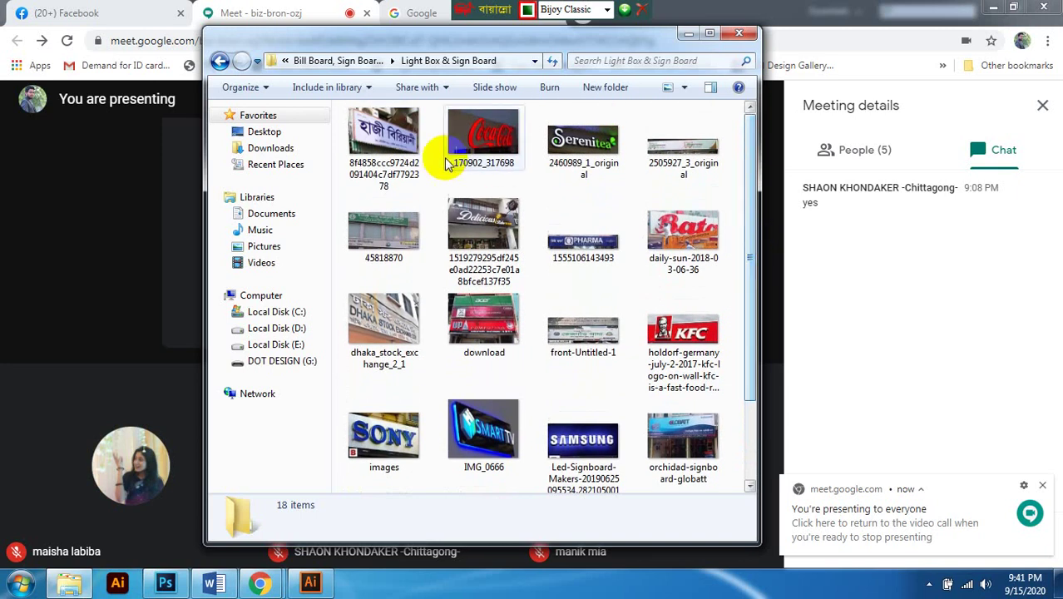
Step: Examine the light box and sign board photos one by one, starting with the হাজী বিরিয়ানী sign, and close the photo viewer
{"action": "left_click", "coordinate": [386, 150]}
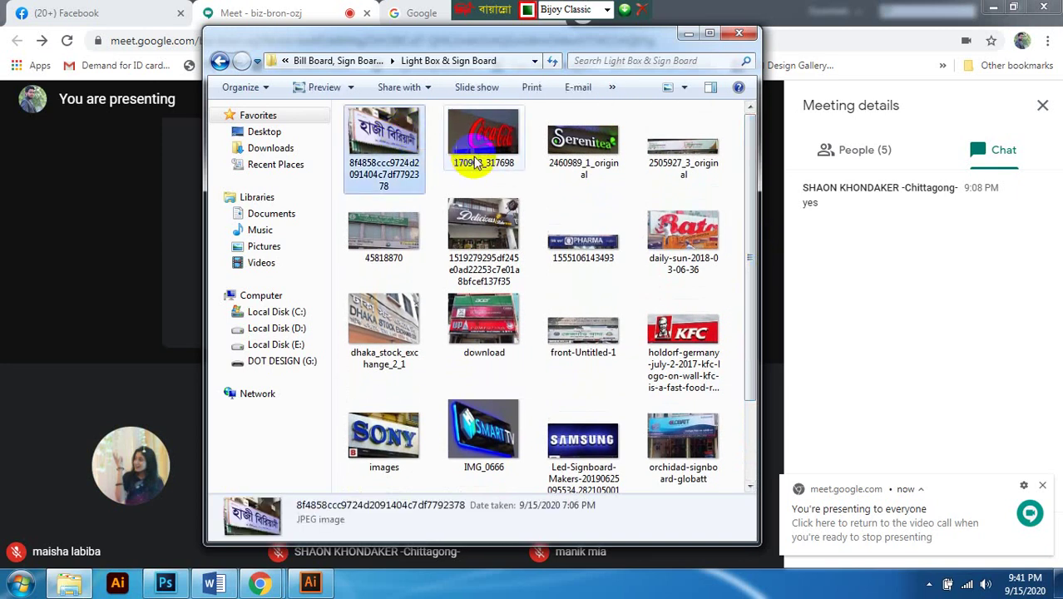
{"action": "key", "text": "Return"}
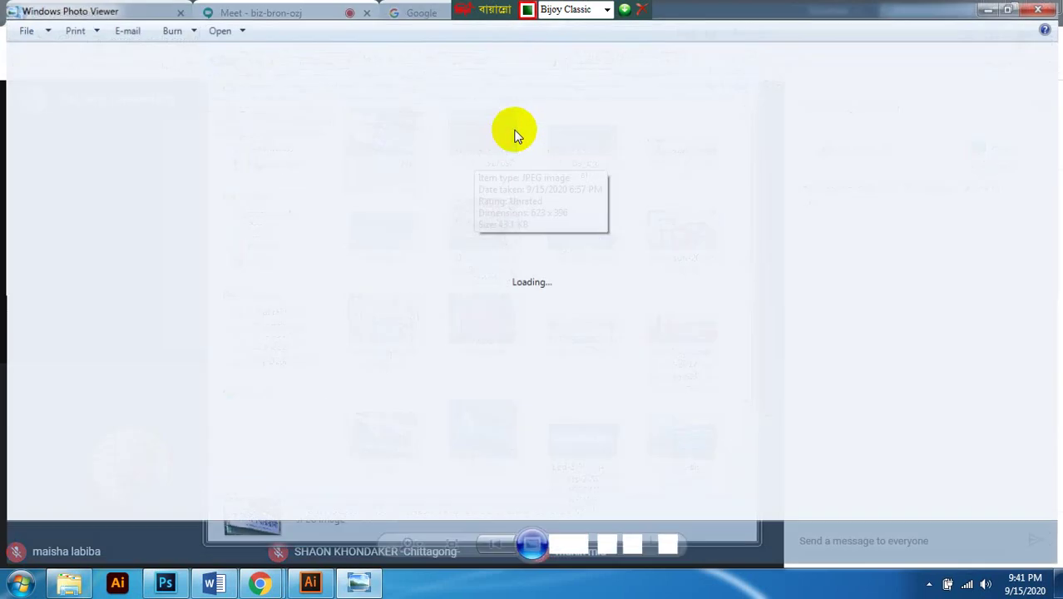
{"action": "scroll", "coordinate": [651, 304], "scroll_direction": "down", "scroll_amount": 2}
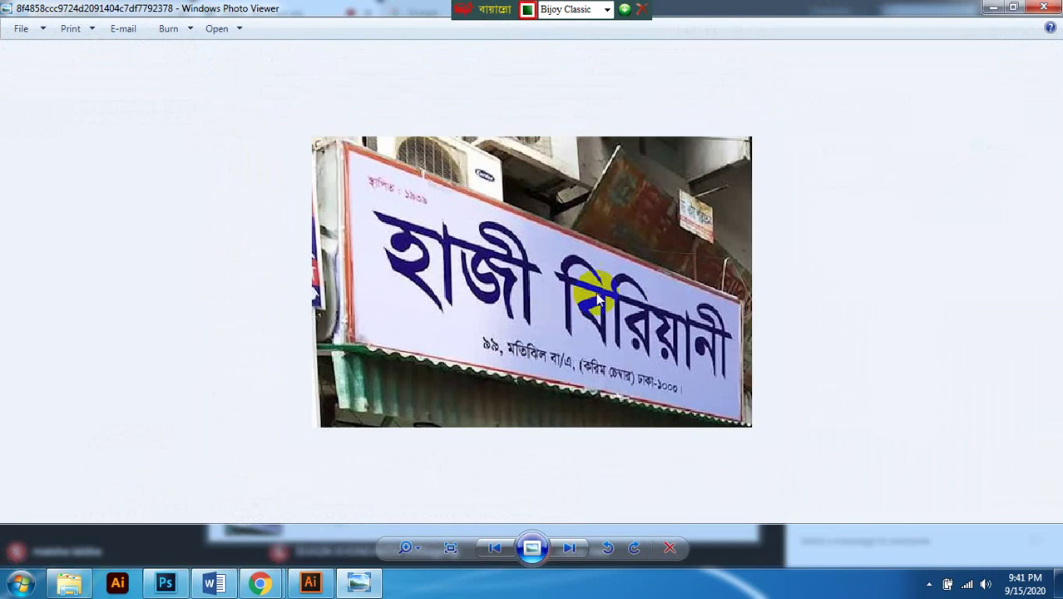
{"action": "scroll", "coordinate": [601, 230], "scroll_direction": "up", "scroll_amount": 1}
{"action": "left_click", "coordinate": [563, 548]}
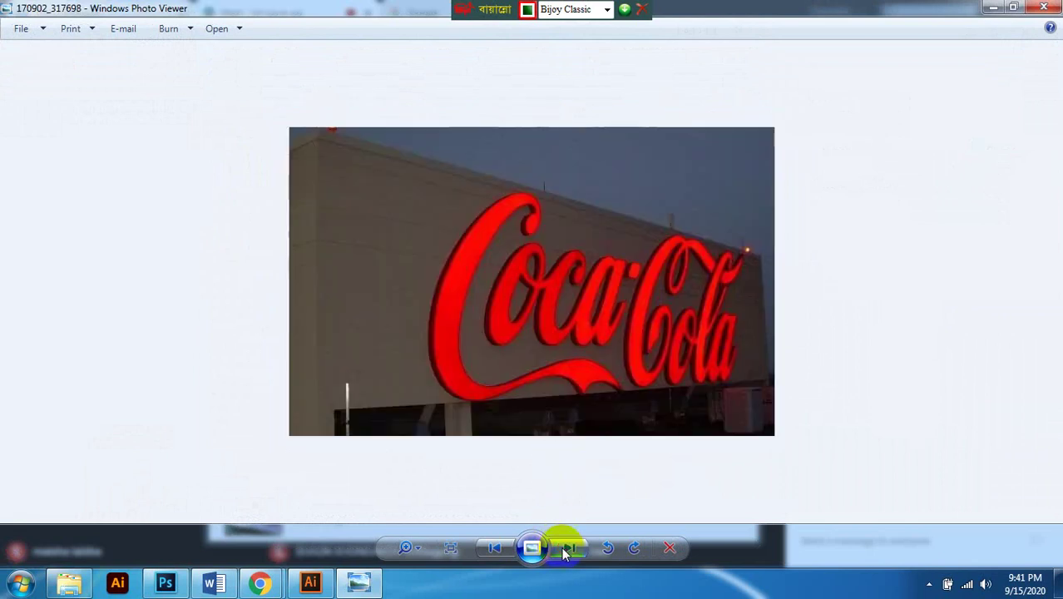
{"action": "left_click", "coordinate": [563, 549]}
{"action": "left_click", "coordinate": [564, 550]}
{"action": "left_click", "coordinate": [564, 551]}
{"action": "left_click", "coordinate": [564, 551]}
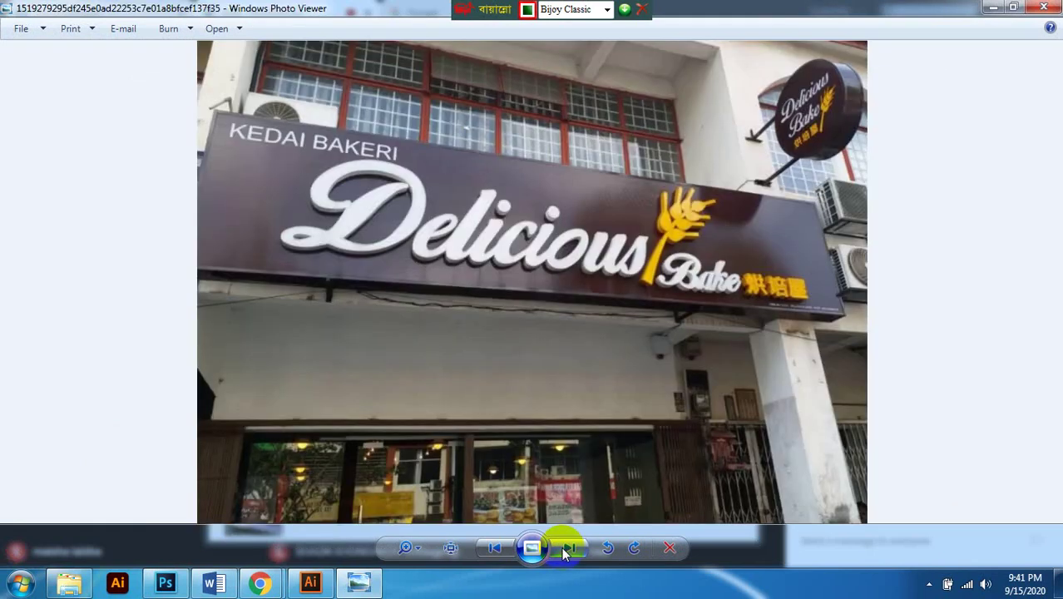
{"action": "left_click", "coordinate": [564, 551]}
{"action": "left_click", "coordinate": [565, 552]}
{"action": "left_click", "coordinate": [564, 551]}
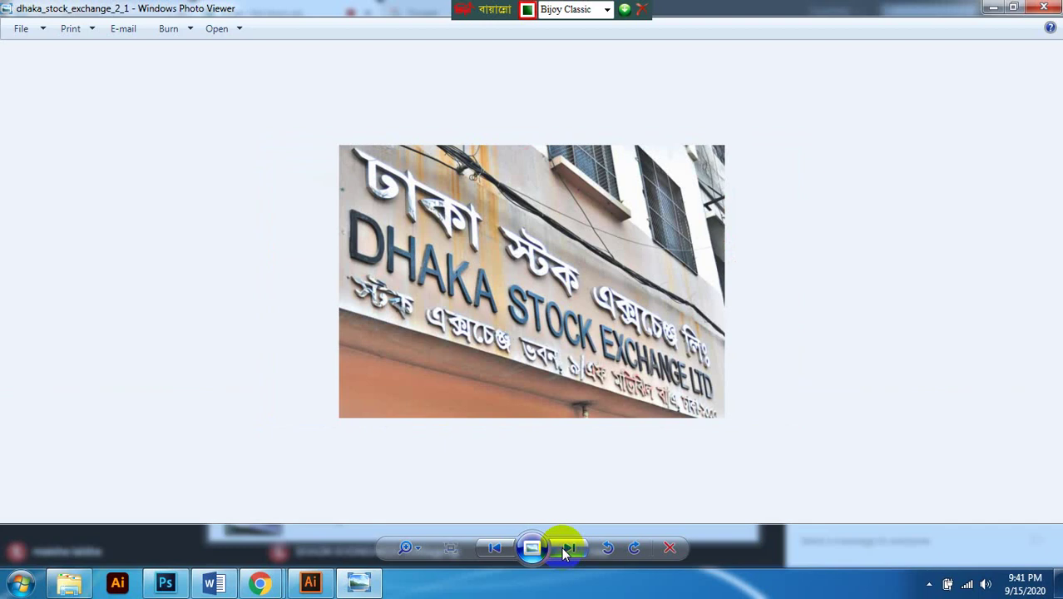
{"action": "left_click", "coordinate": [564, 551]}
{"action": "left_click", "coordinate": [565, 551]}
{"action": "left_click", "coordinate": [564, 551]}
{"action": "left_click", "coordinate": [565, 551]}
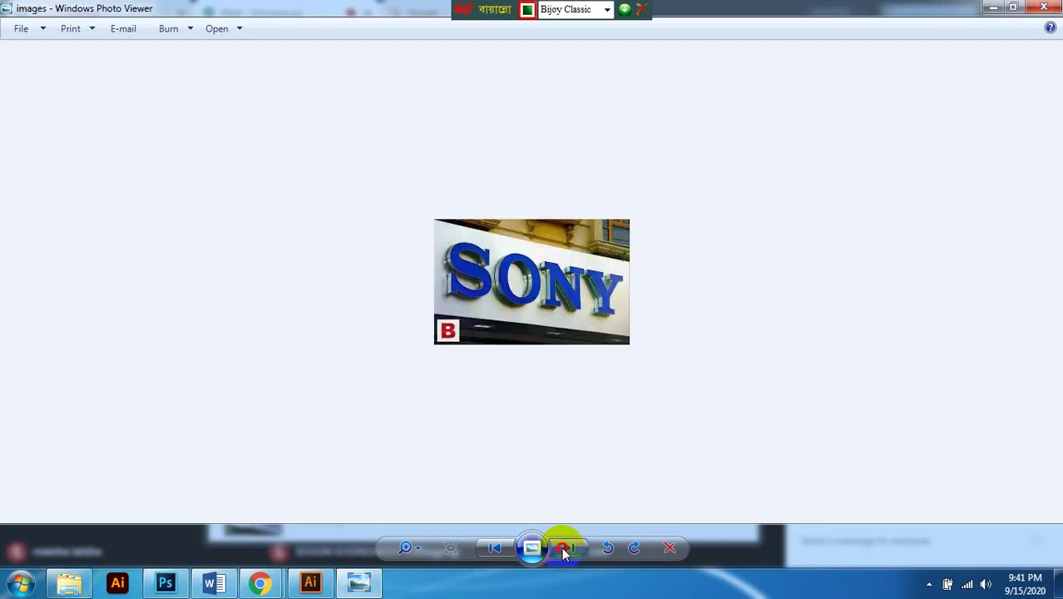
{"action": "left_click", "coordinate": [565, 551]}
{"action": "left_click", "coordinate": [565, 551]}
{"action": "left_click", "coordinate": [564, 551]}
{"action": "left_click", "coordinate": [565, 551]}
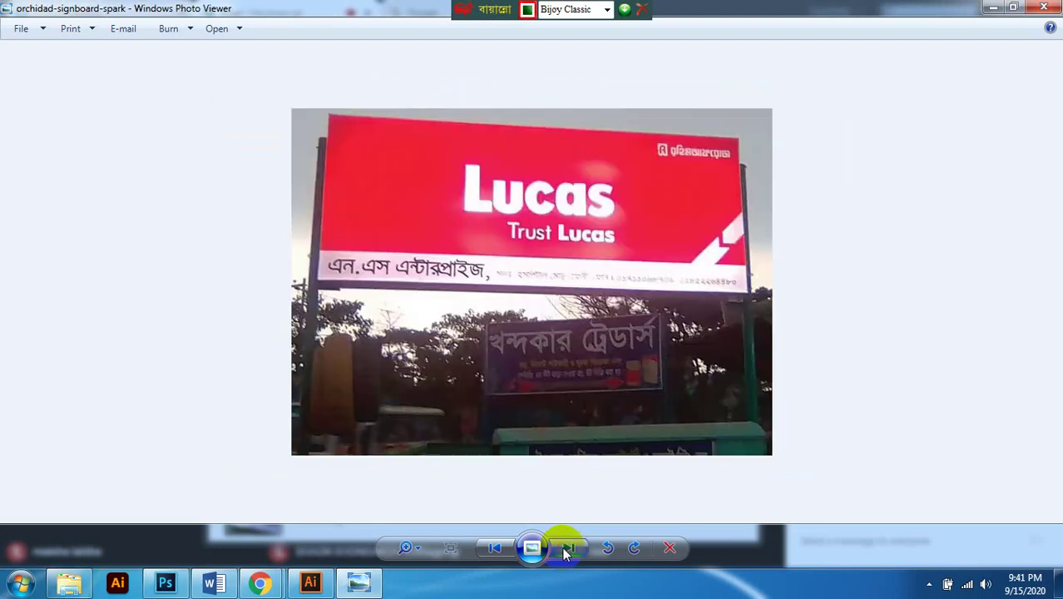
{"action": "left_click", "coordinate": [565, 552]}
{"action": "left_click", "coordinate": [564, 552]}
{"action": "left_click", "coordinate": [494, 549]}
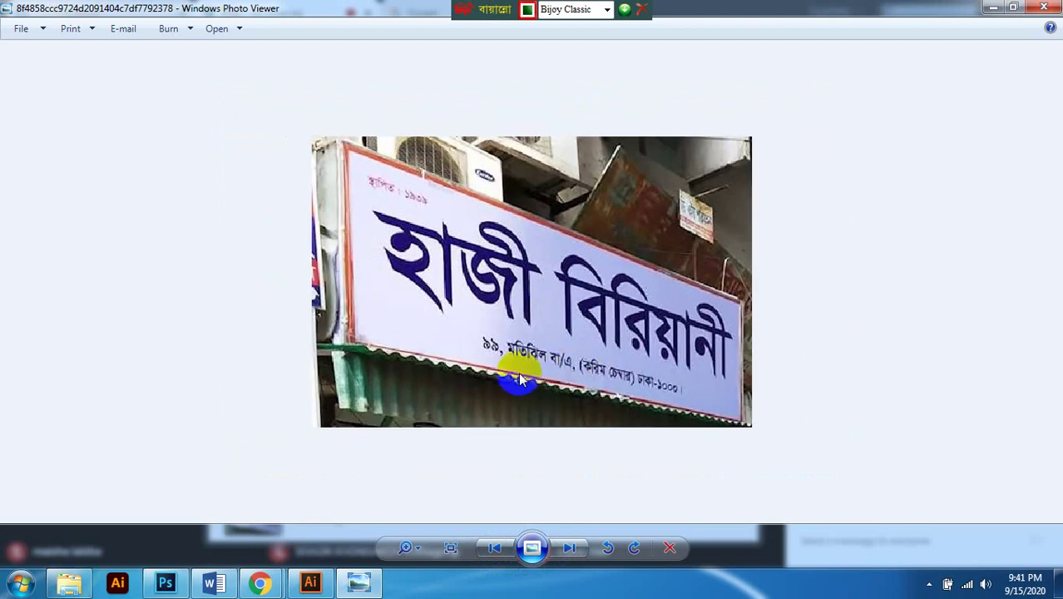
{"action": "left_click", "coordinate": [1052, 7]}
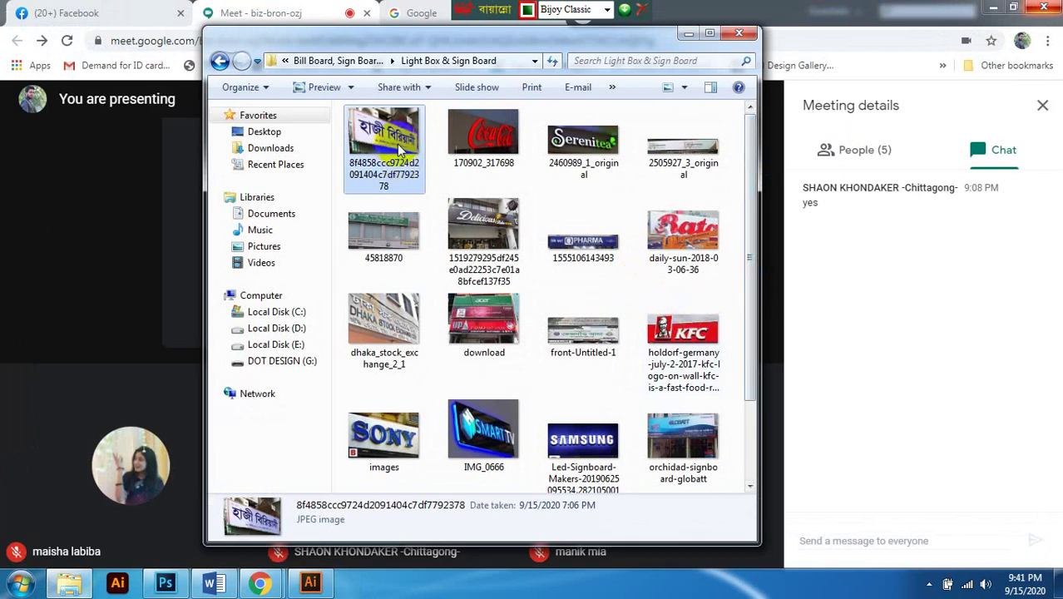
{"action": "mouse_move", "coordinate": [405, 152]}
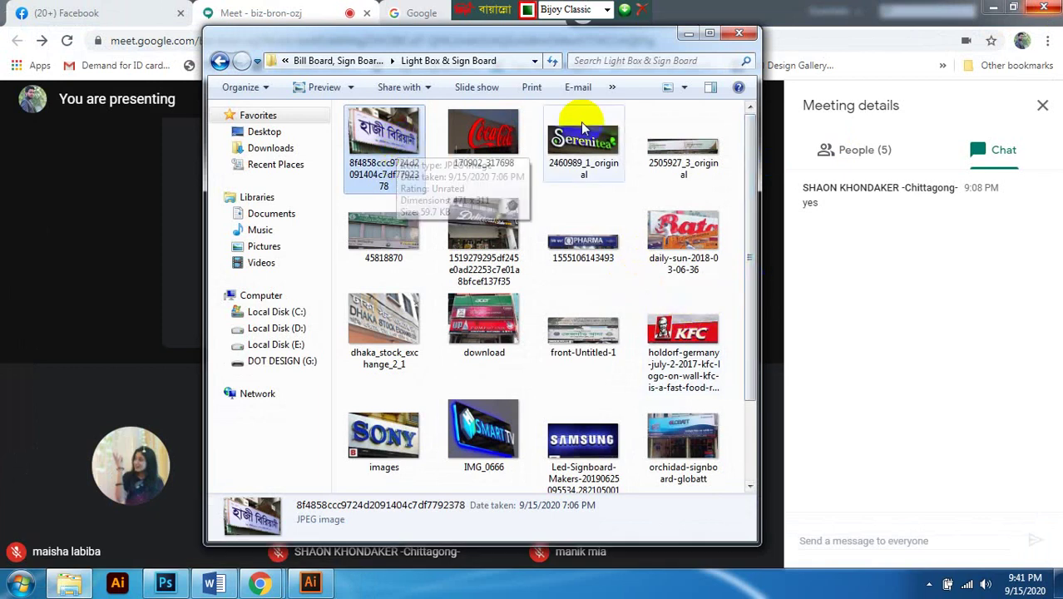
Step: Paste the copied হাজী বিরিয়ানী sign photo into the neighbouring Image folder
{"action": "left_click", "coordinate": [309, 60]}
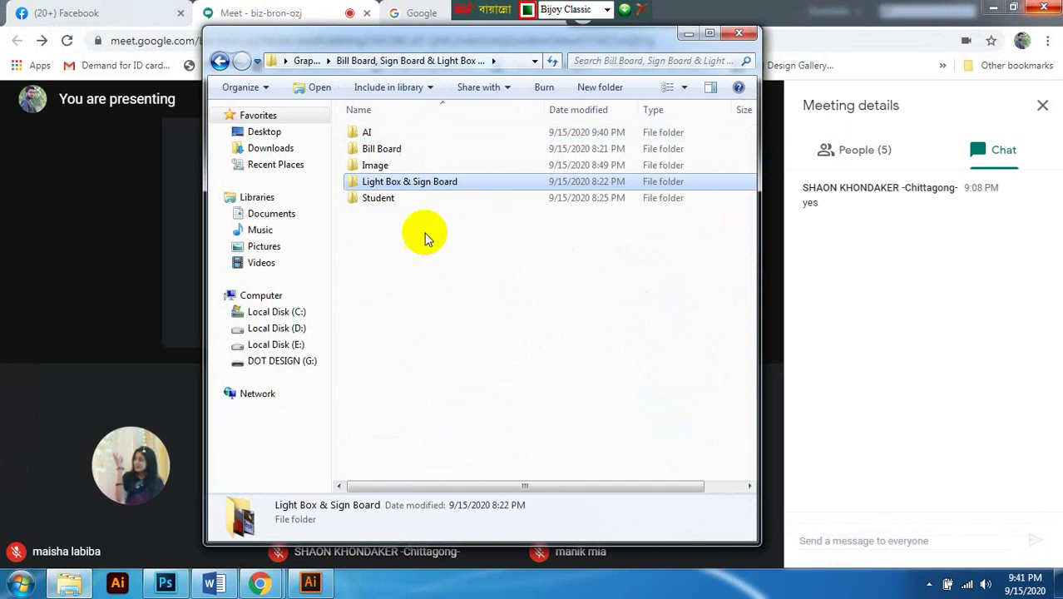
{"action": "double_click", "coordinate": [387, 164]}
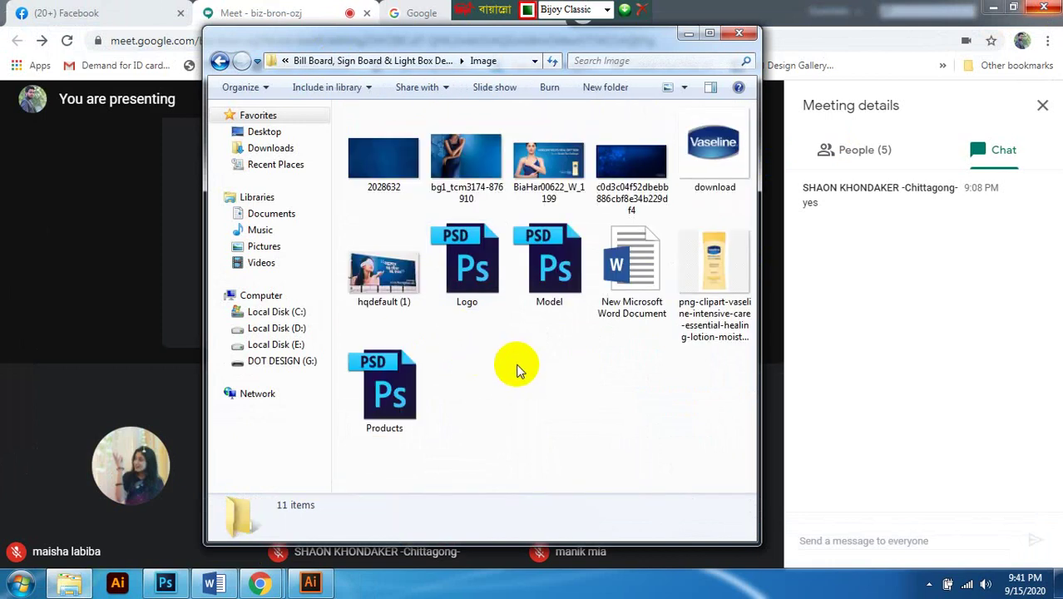
{"action": "key", "text": "ctrl+v"}
{"action": "left_click", "coordinate": [581, 371]}
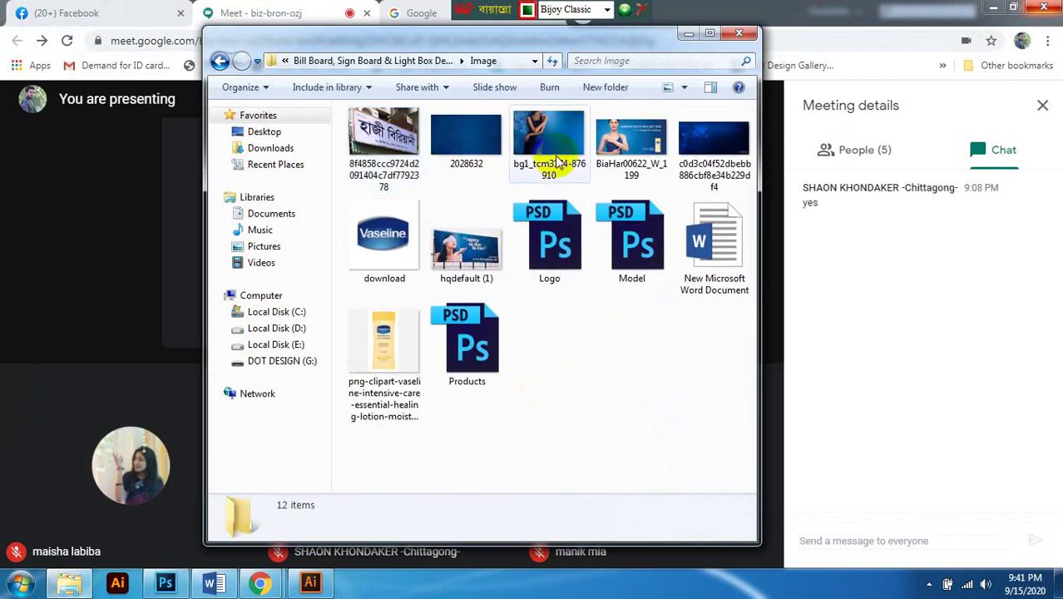
Step: Switch to Illustrator and examine the Vaseline billboard artwork beneath its reference photo in Billboard Design.ai
{"action": "left_click", "coordinate": [856, 10]}
{"action": "left_click", "coordinate": [309, 582]}
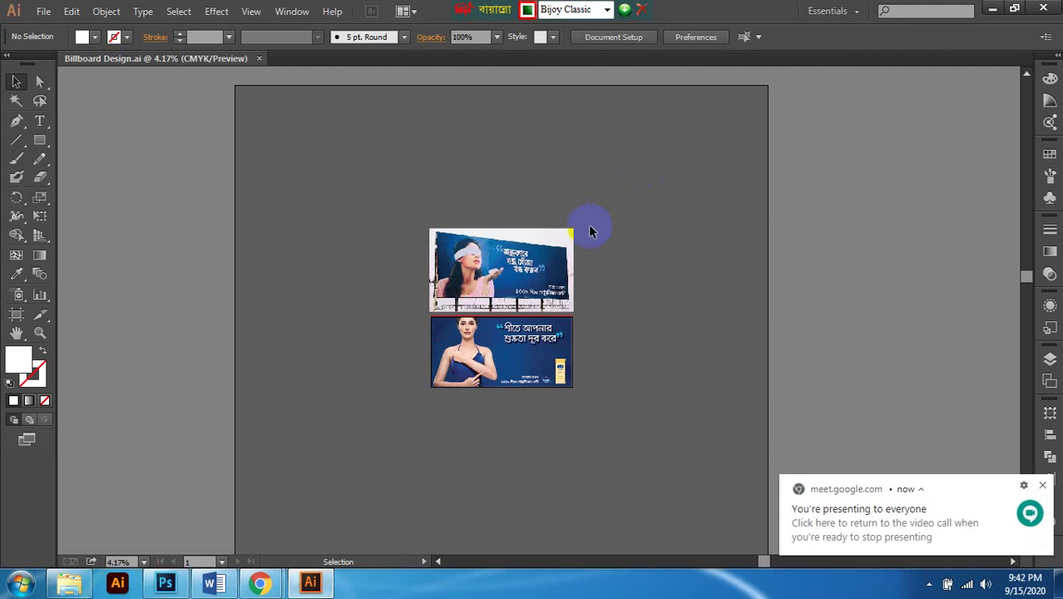
{"action": "left_click", "coordinate": [658, 293]}
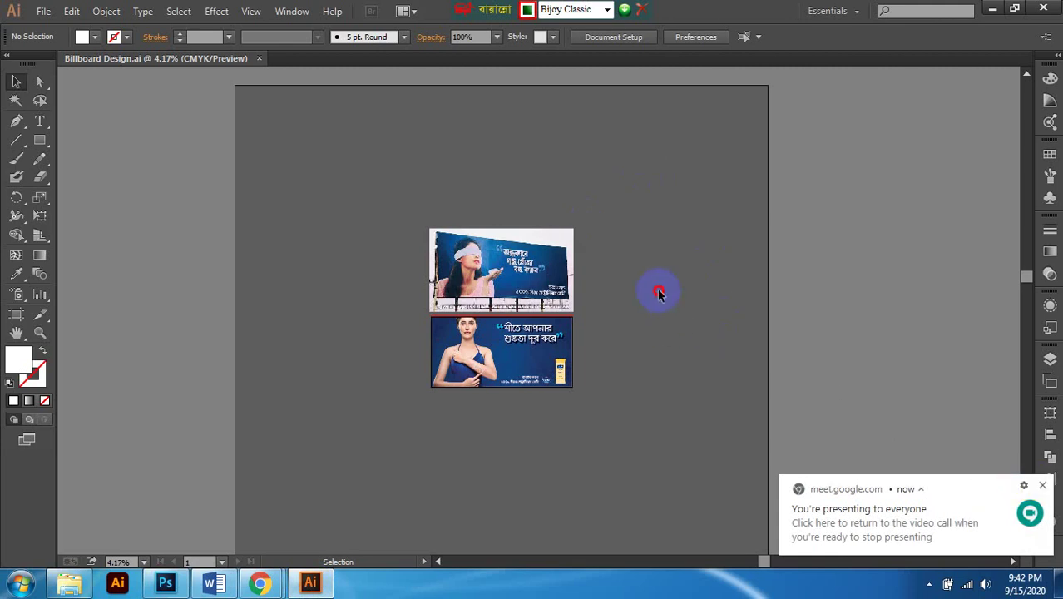
{"action": "scroll", "coordinate": [647, 303], "scroll_direction": "right", "scroll_amount": 2}
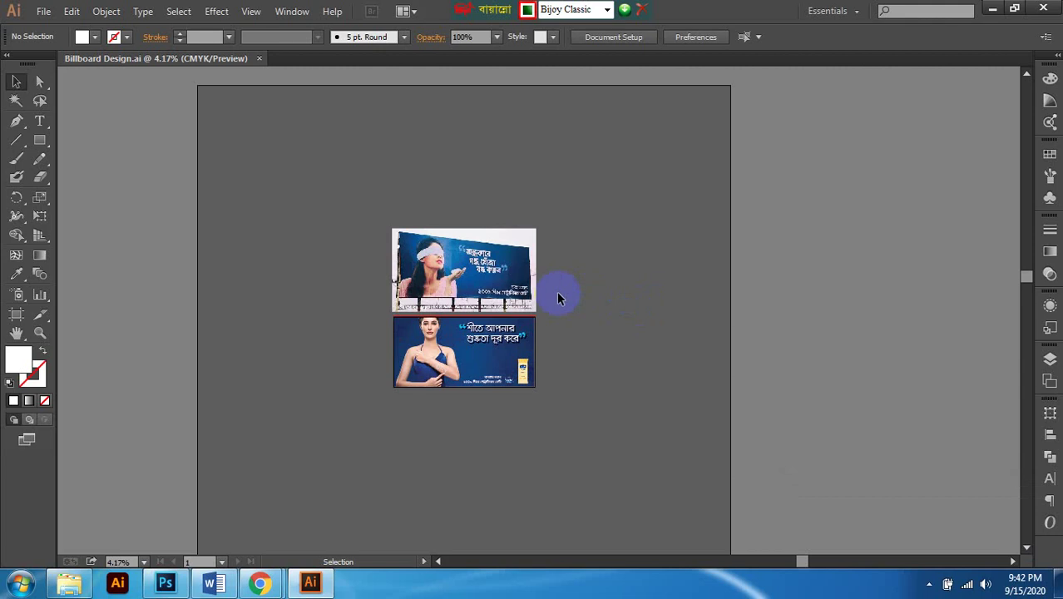
{"action": "scroll", "coordinate": [555, 291], "scroll_direction": "up", "scroll_amount": 1}
{"action": "scroll", "coordinate": [552, 289], "scroll_direction": "right", "scroll_amount": 2}
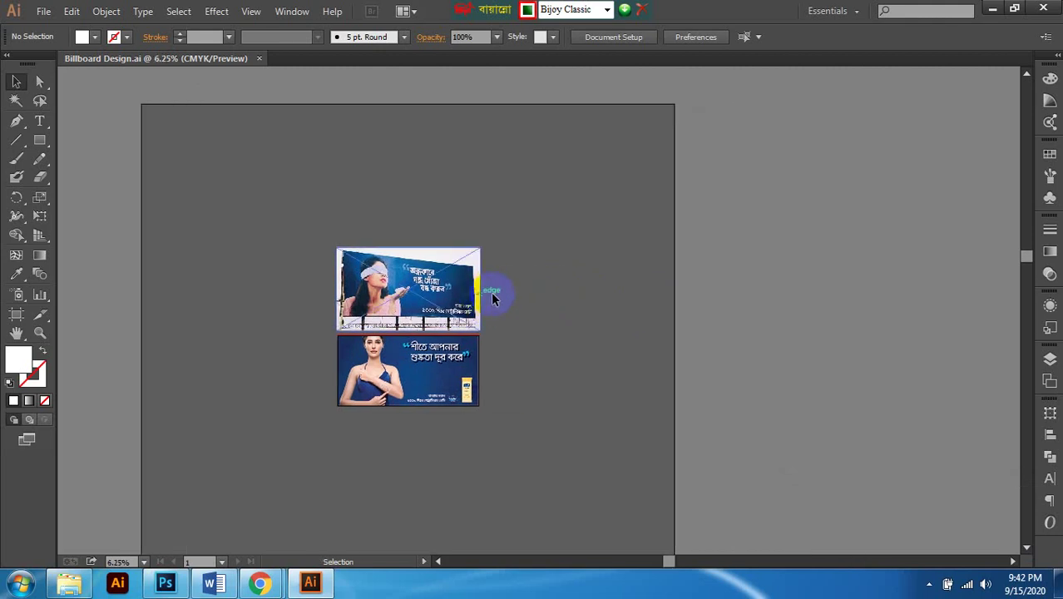
{"action": "scroll", "coordinate": [499, 291], "scroll_direction": "up", "scroll_amount": 1}
{"action": "scroll", "coordinate": [690, 274], "scroll_direction": "right", "scroll_amount": 1}
{"action": "scroll", "coordinate": [688, 268], "scroll_direction": "right", "scroll_amount": 1}
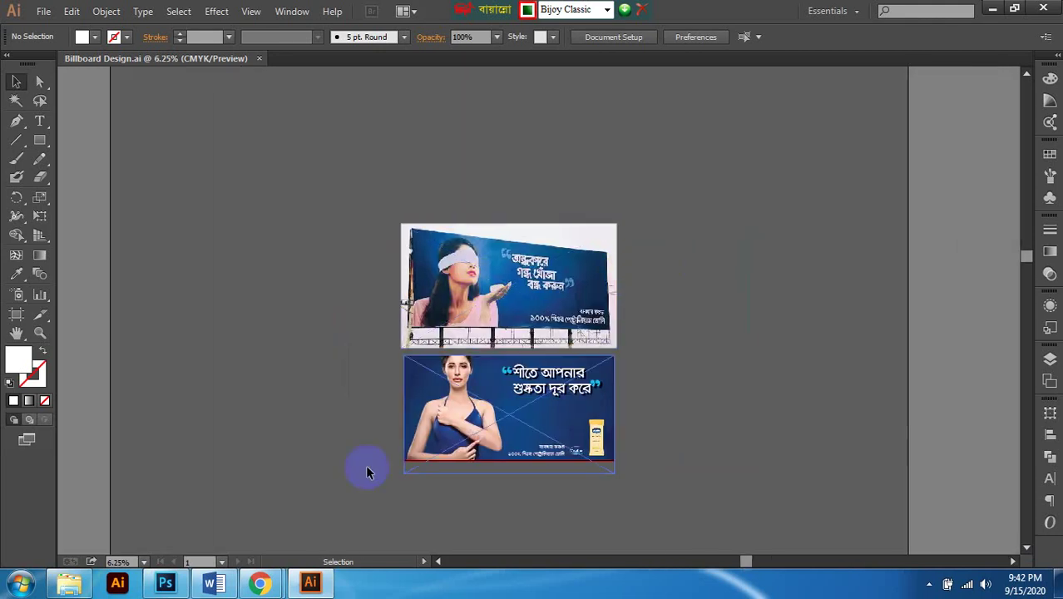
Step: View the হাজী বিরিয়ানী sign photo from the Image folder, close it and return to the Illustrator document
{"action": "left_click", "coordinate": [69, 582]}
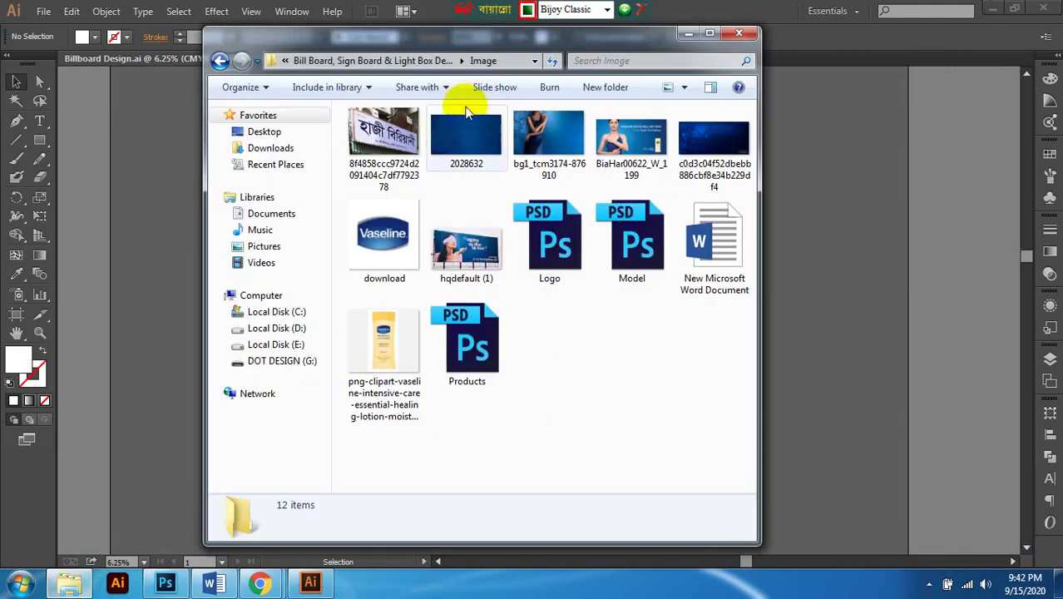
{"action": "left_click", "coordinate": [414, 146]}
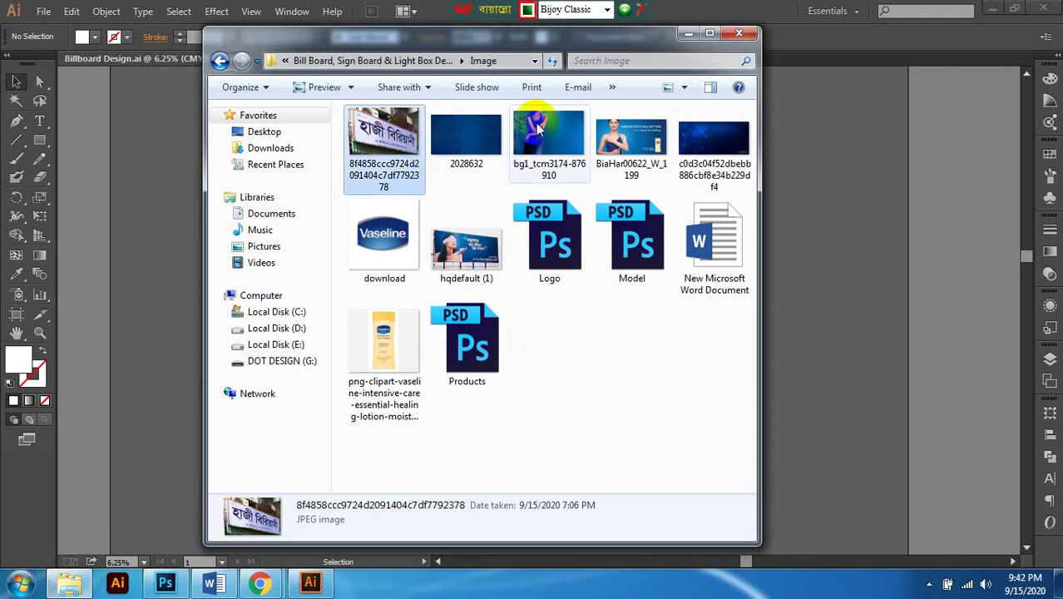
{"action": "double_click", "coordinate": [397, 138]}
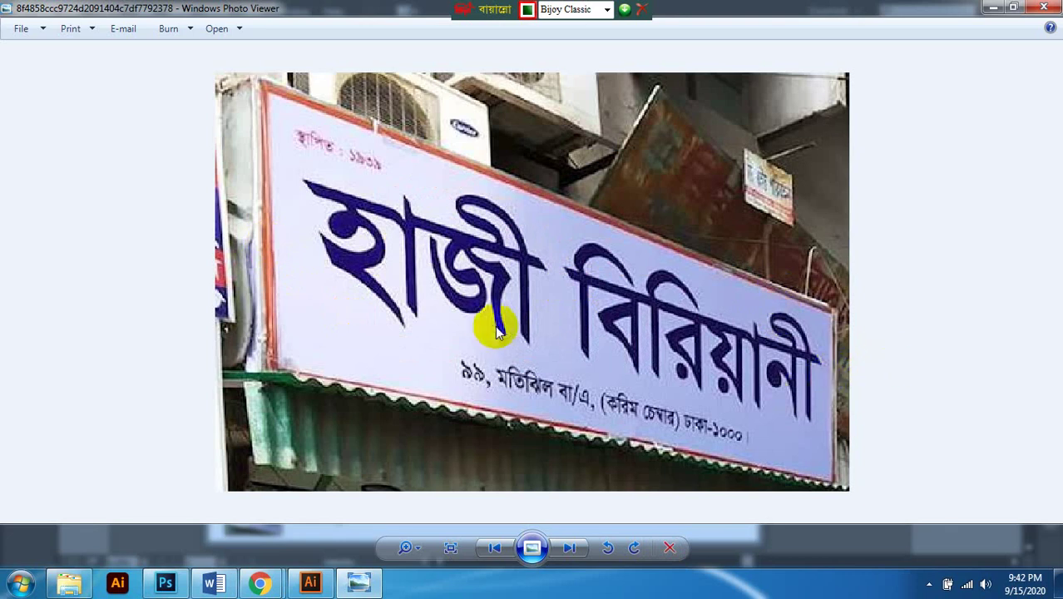
{"action": "scroll", "coordinate": [486, 318], "scroll_direction": "down", "scroll_amount": 2}
{"action": "scroll", "coordinate": [486, 318], "scroll_direction": "down", "scroll_amount": 1}
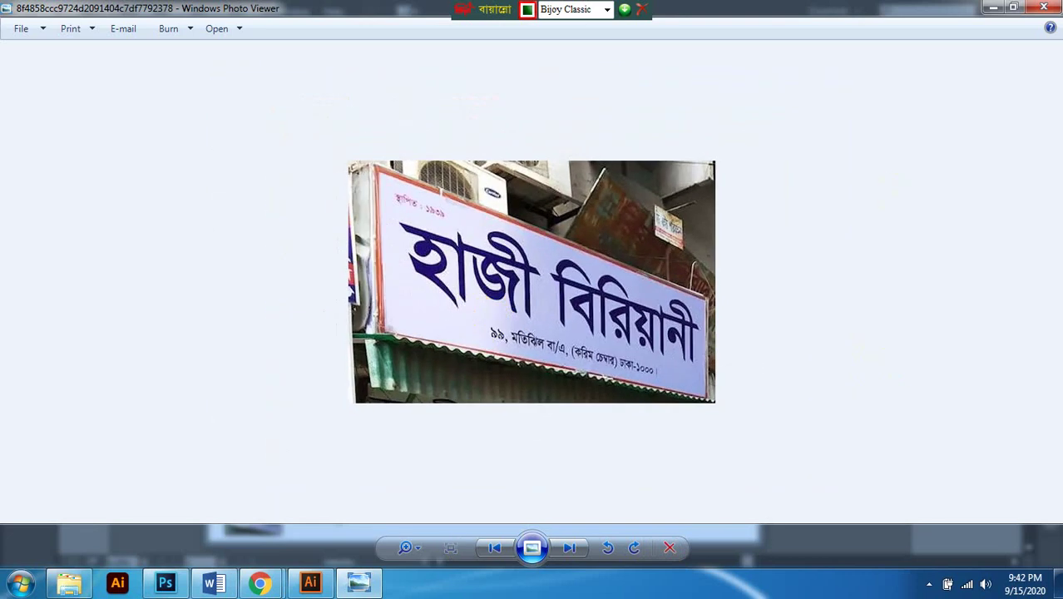
{"action": "left_click", "coordinate": [1043, 8]}
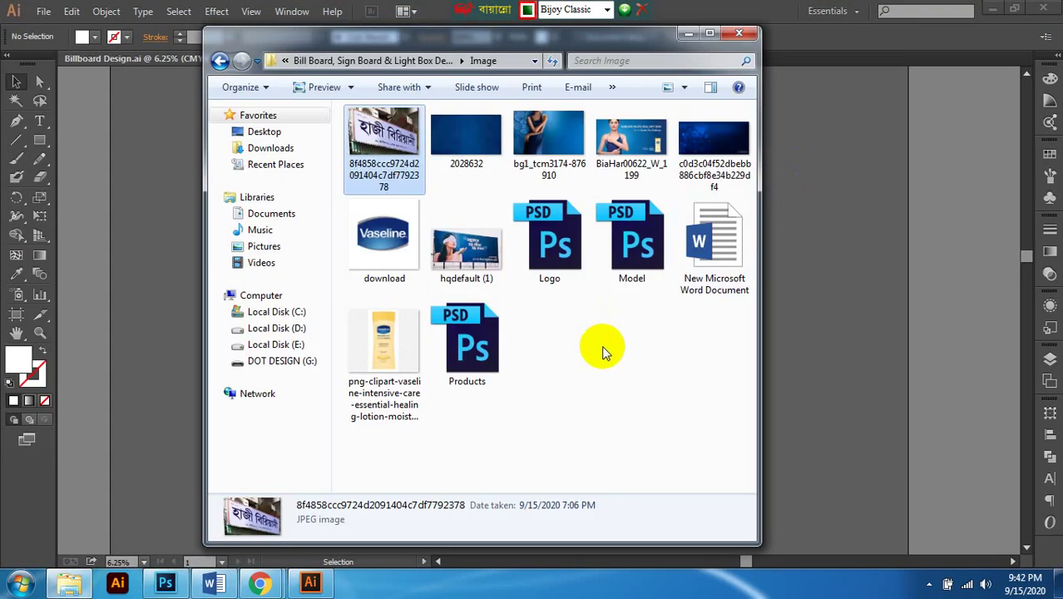
{"action": "left_click", "coordinate": [857, 30]}
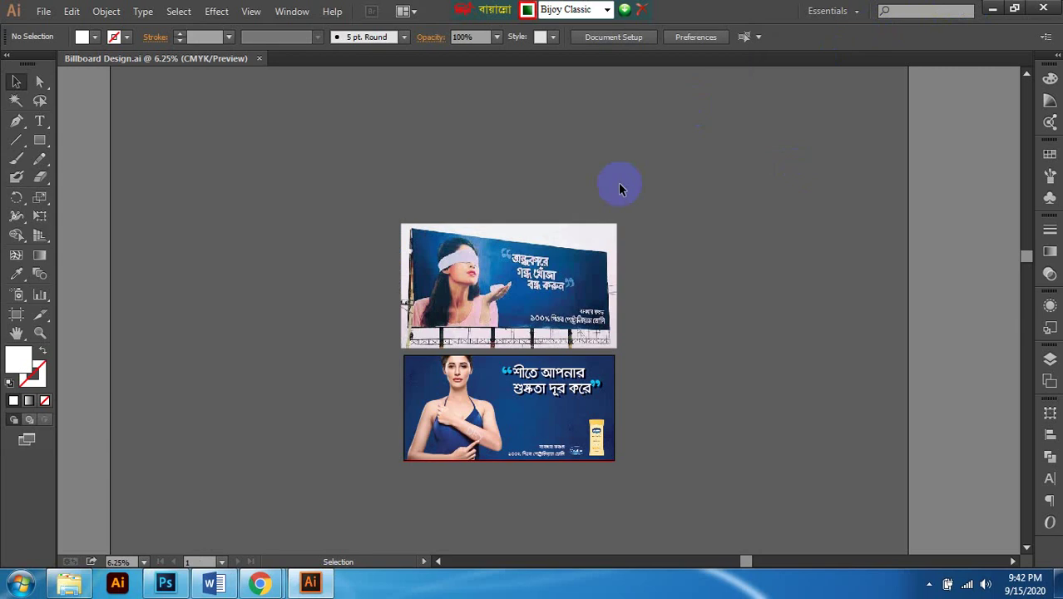
Step: Start a new document and name it Light Box Design, switching the keyboard layout from Bijoy Classic to English
{"action": "left_click", "coordinate": [46, 12]}
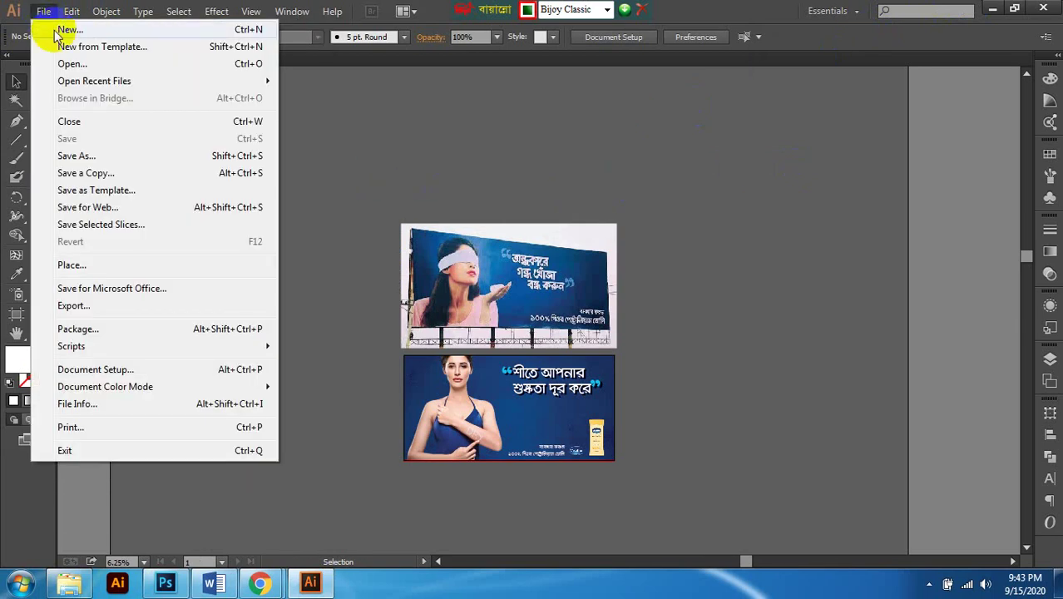
{"action": "left_click", "coordinate": [55, 33]}
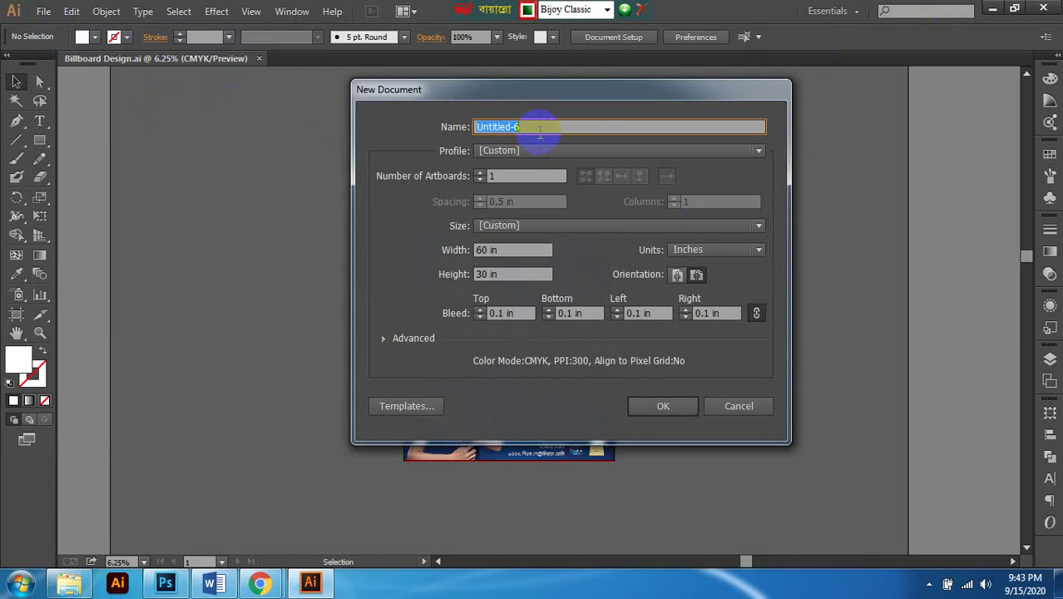
{"action": "type", "text": "a"}
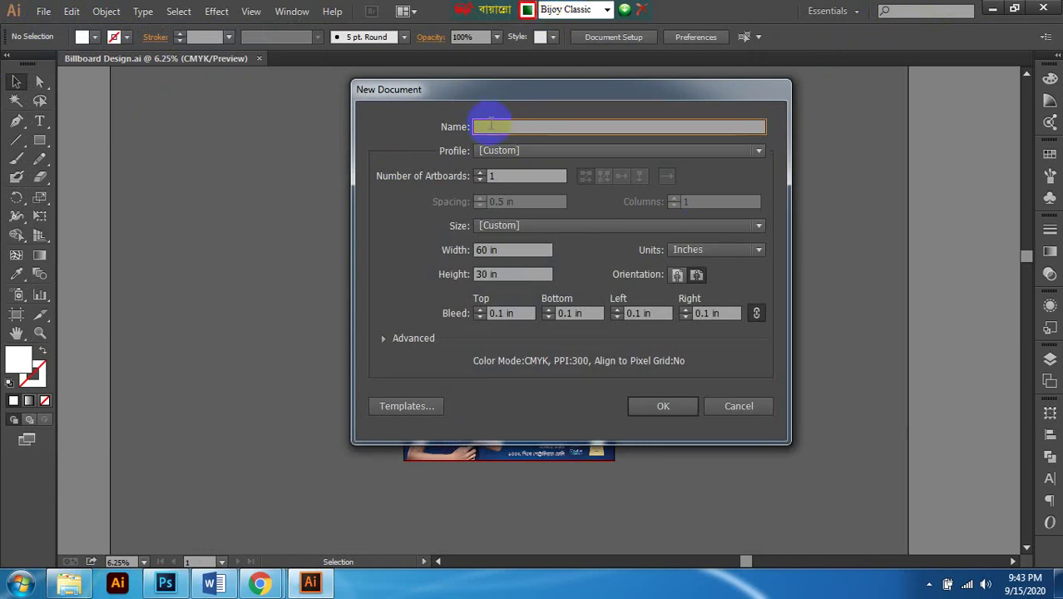
{"action": "left_click", "coordinate": [527, 10]}
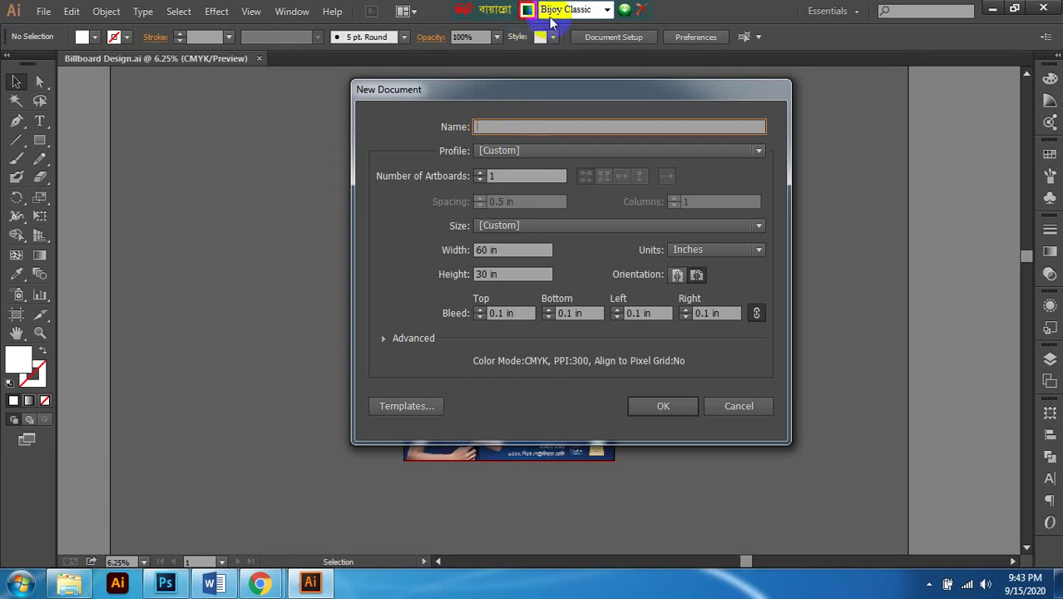
{"action": "key", "text": "ctrl+alt+b"}
{"action": "left_click", "coordinate": [503, 127]}
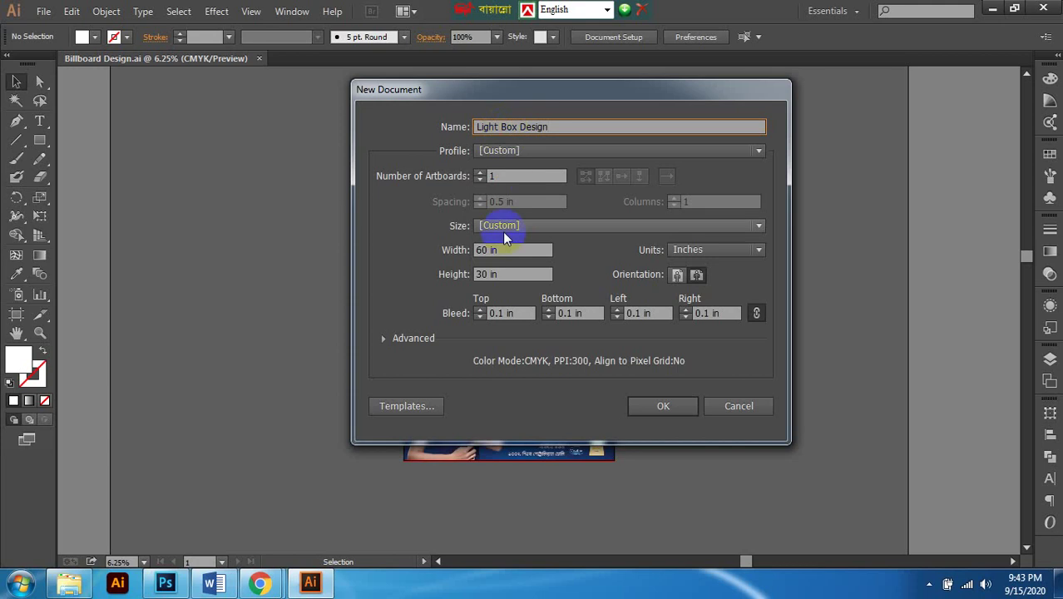
Step: Set the new document to 8 in wide and 3 in high with 0 in bleed on all sides, and create it
{"action": "left_click_drag", "start_coordinate": [499, 249], "coordinate": [384, 275]}
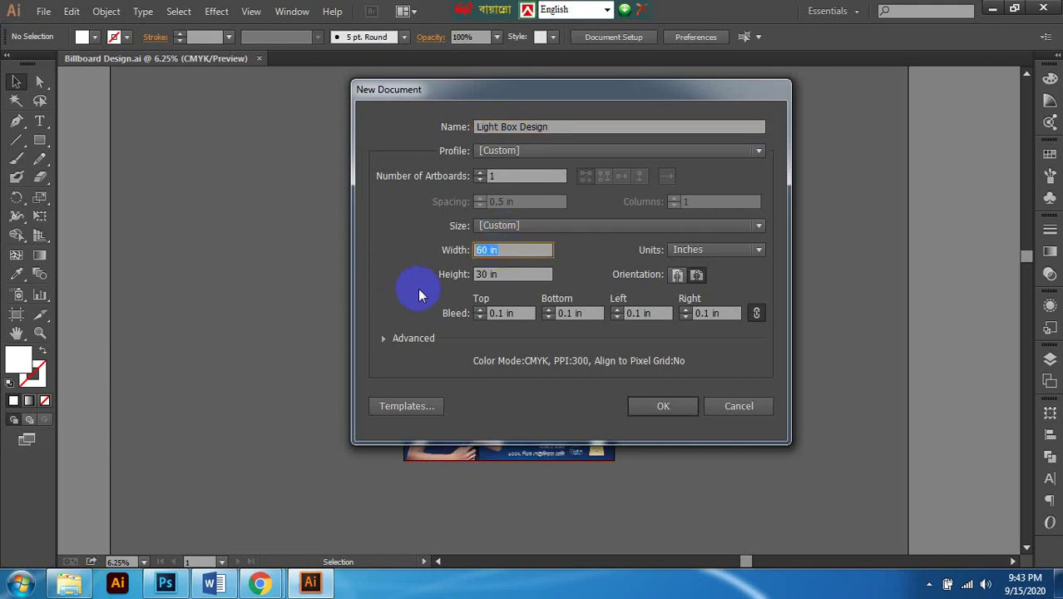
{"action": "left_click", "coordinate": [502, 276]}
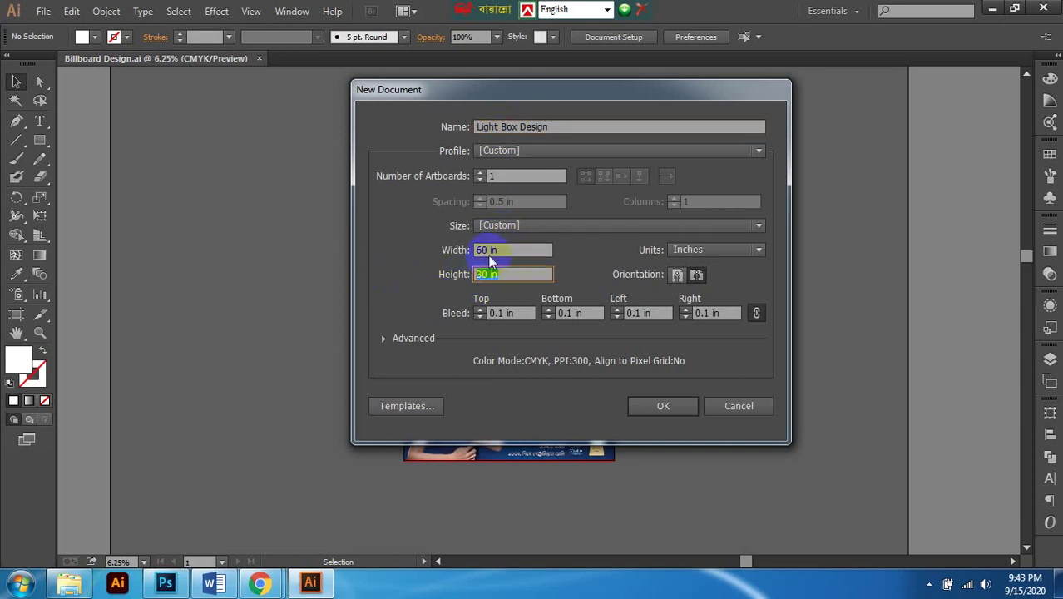
{"action": "left_click", "coordinate": [500, 248]}
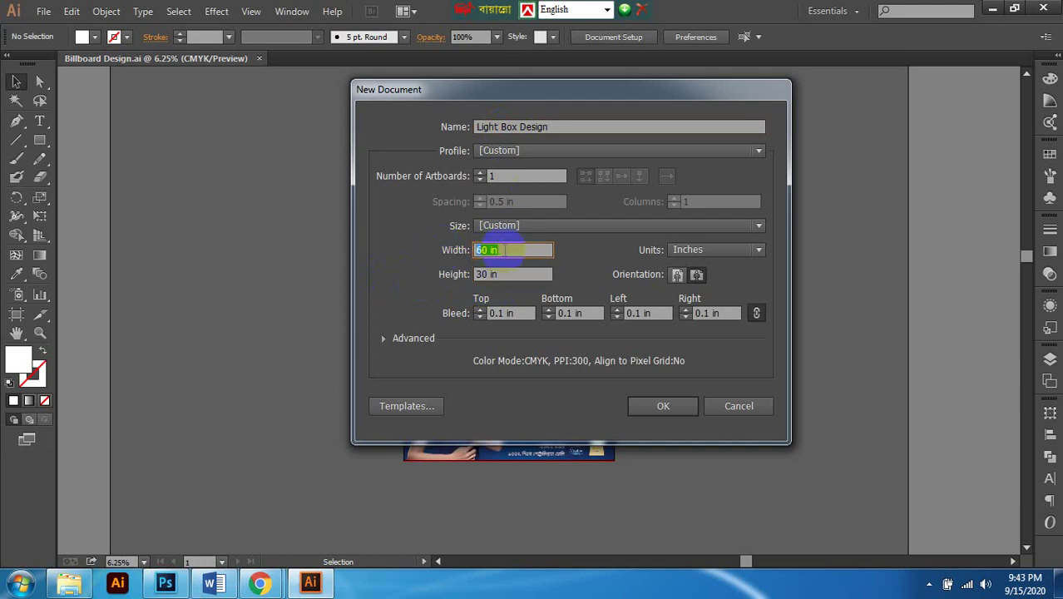
{"action": "type", "text": "3"}
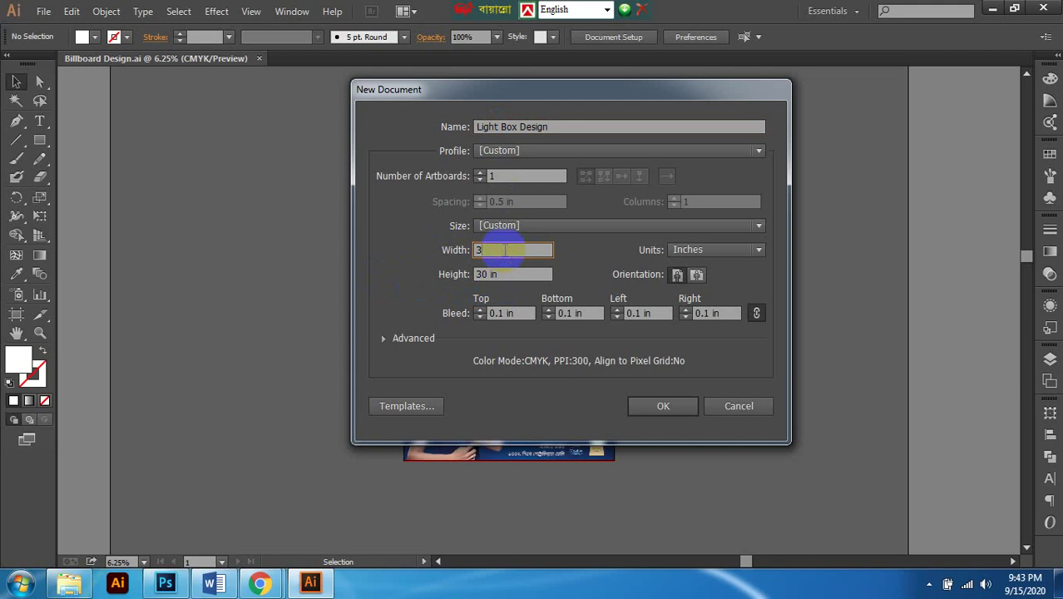
{"action": "key", "text": "BackSpace"}
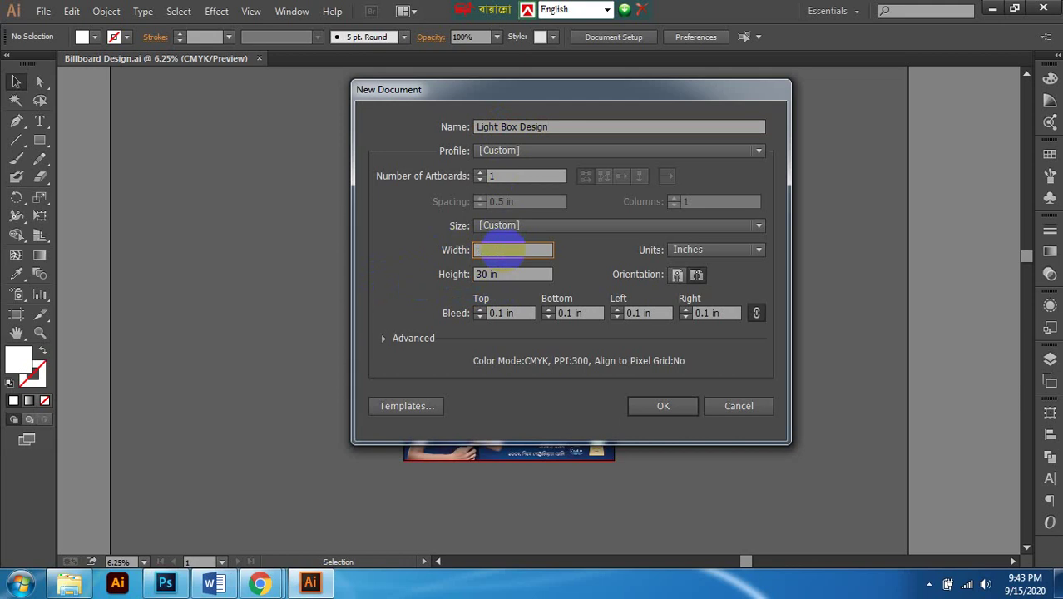
{"action": "type", "text": "8"}
{"action": "key", "text": "Tab"}
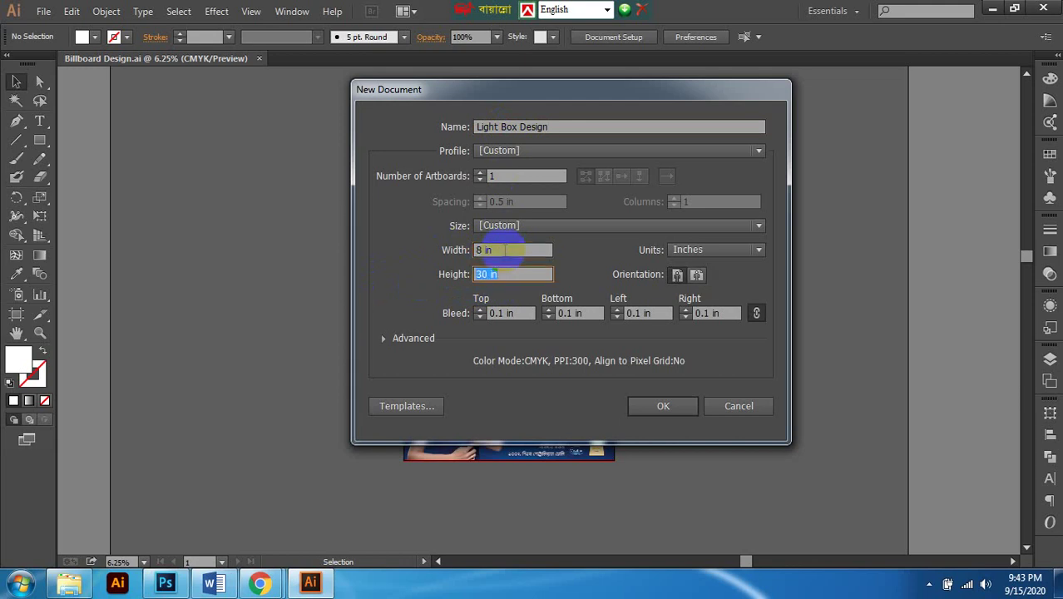
{"action": "type", "text": "3"}
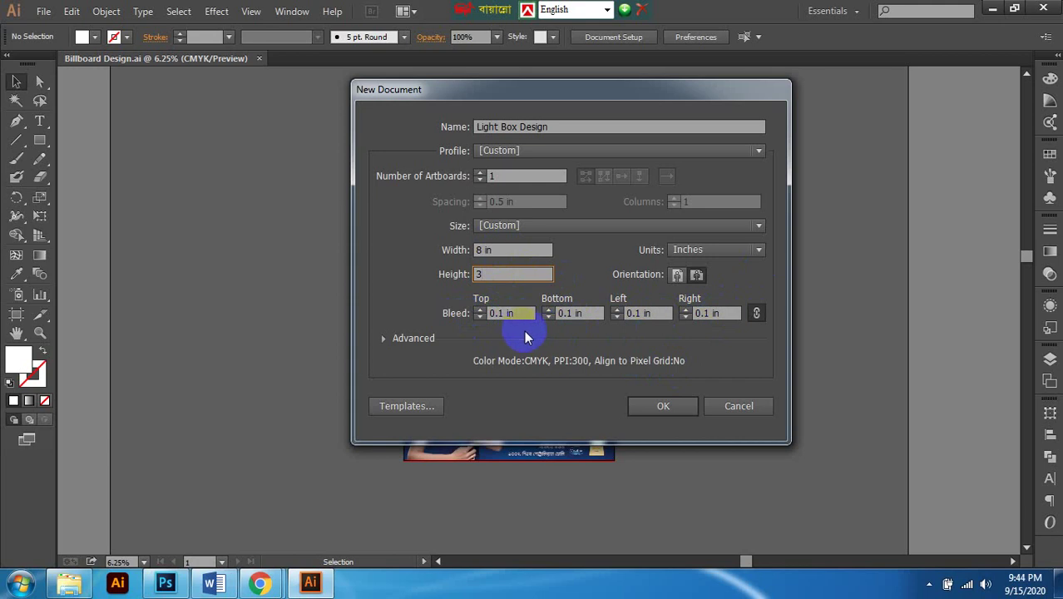
{"action": "left_click", "coordinate": [480, 316]}
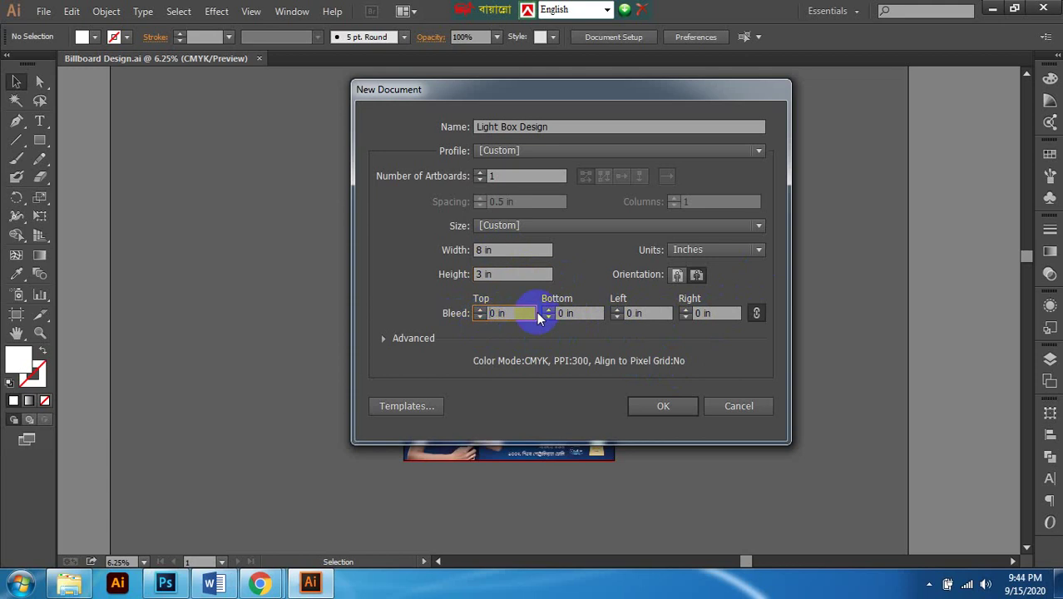
{"action": "left_click", "coordinate": [661, 402]}
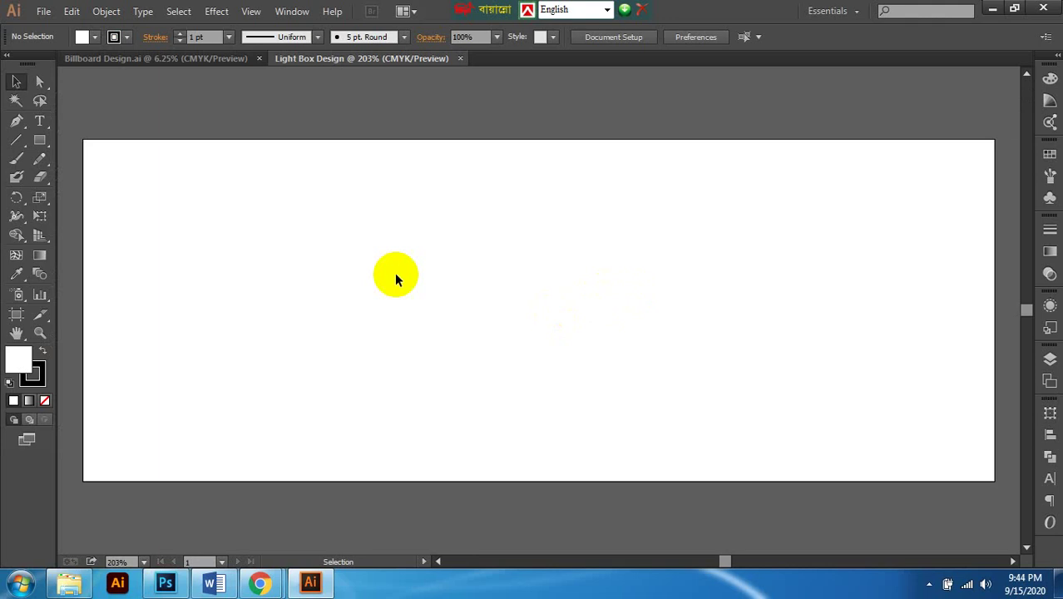
Step: Create a rectangle 8 in wide and 3 in high on the artboard
{"action": "left_click", "coordinate": [39, 140]}
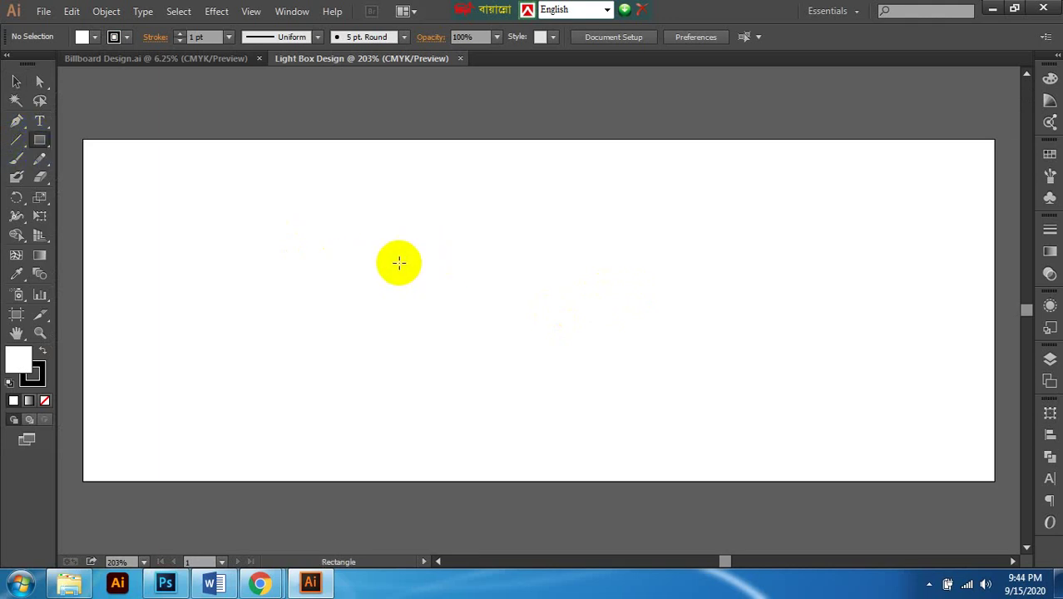
{"action": "left_click", "coordinate": [521, 313]}
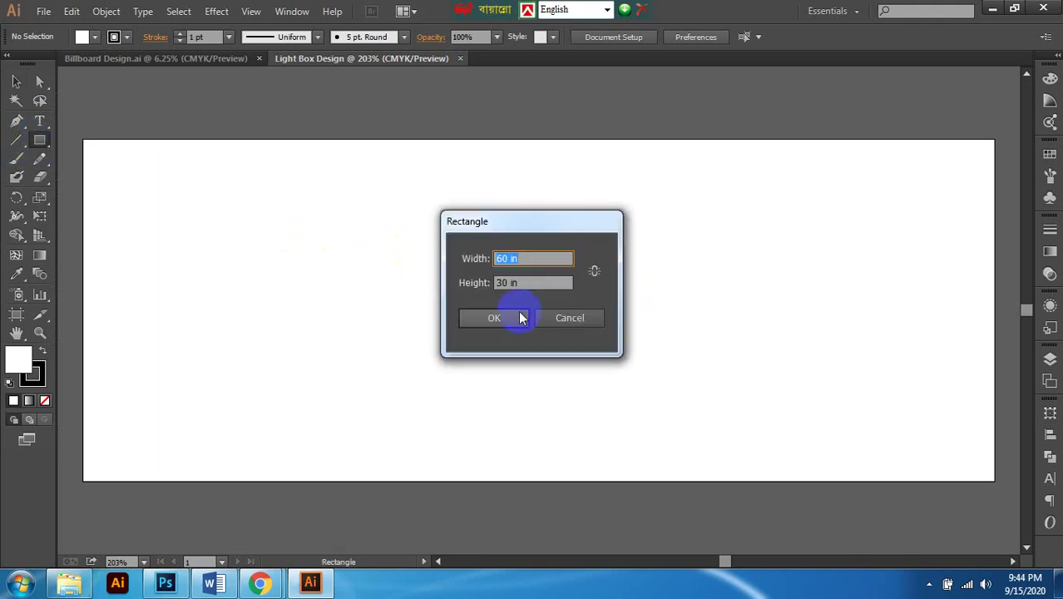
{"action": "key", "text": "Tab"}
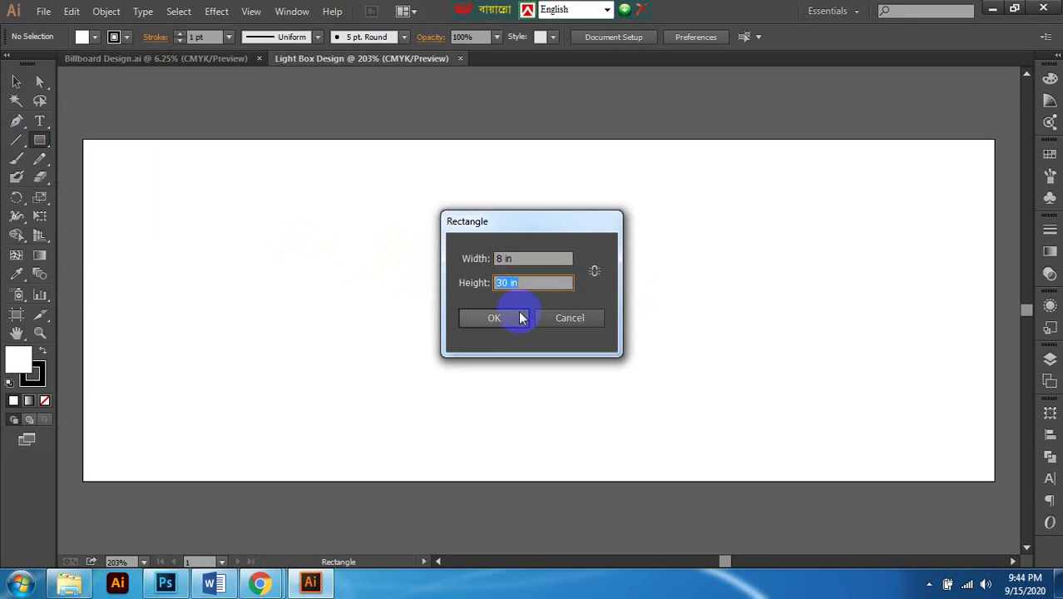
{"action": "left_click", "coordinate": [494, 321]}
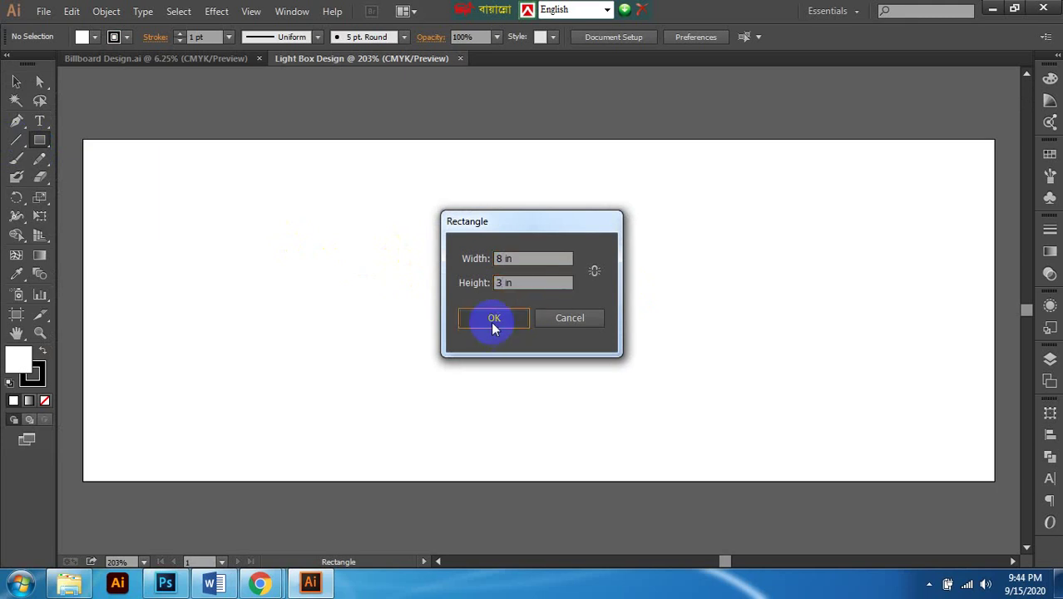
Step: Align the 8 × 3 in rectangle to the artboard, centring it horizontally and vertically, and deselect it
{"action": "left_click", "coordinate": [16, 81]}
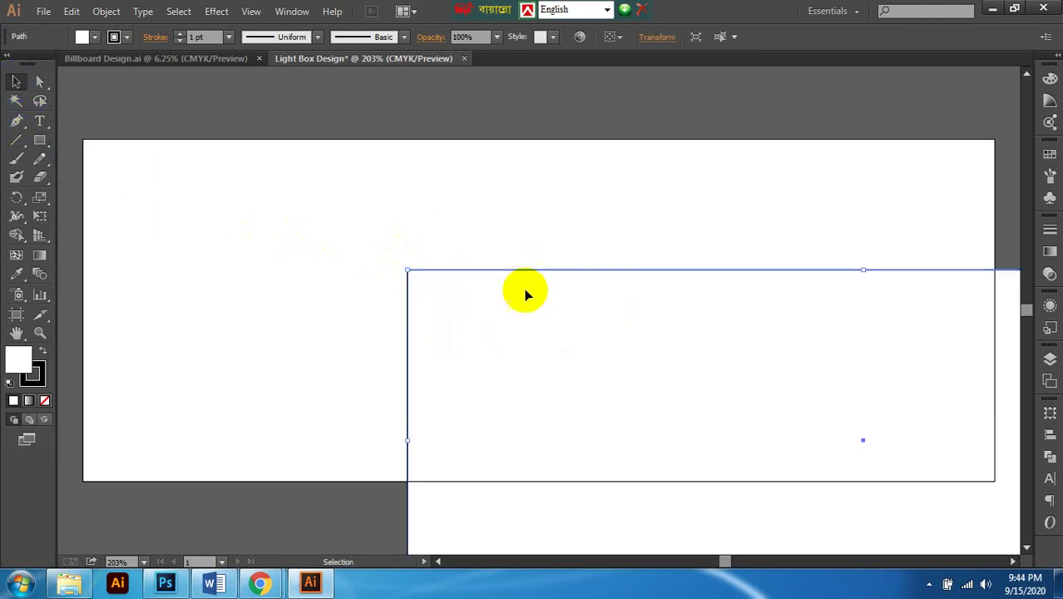
{"action": "key", "text": "ctrl+1"}
{"action": "left_click", "coordinate": [741, 368]}
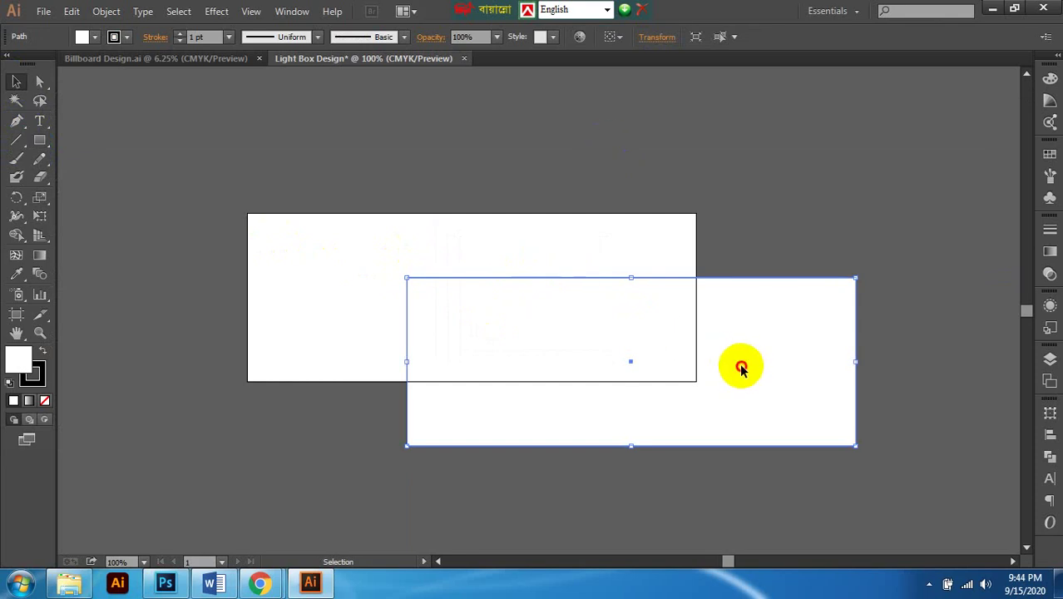
{"action": "left_click", "coordinate": [1049, 434]}
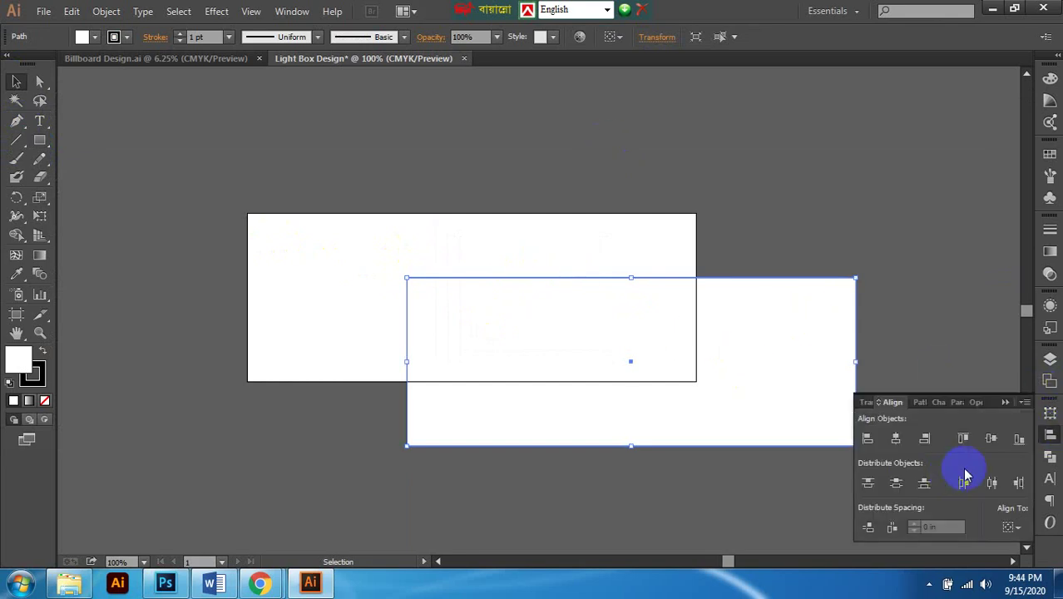
{"action": "left_click", "coordinate": [1009, 526]}
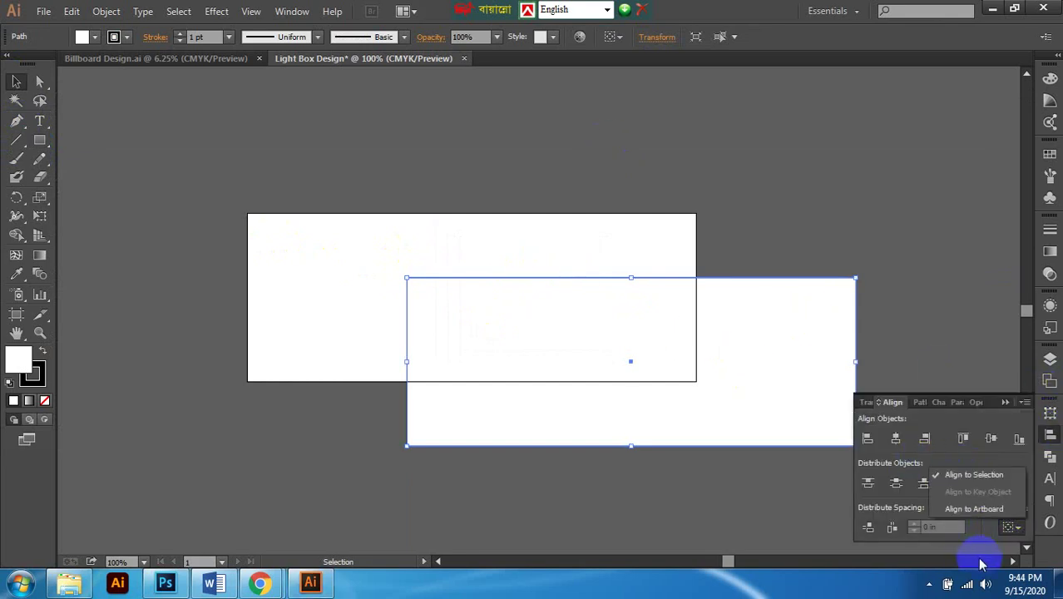
{"action": "left_click", "coordinate": [980, 506]}
{"action": "left_click", "coordinate": [895, 438]}
{"action": "left_click", "coordinate": [990, 438]}
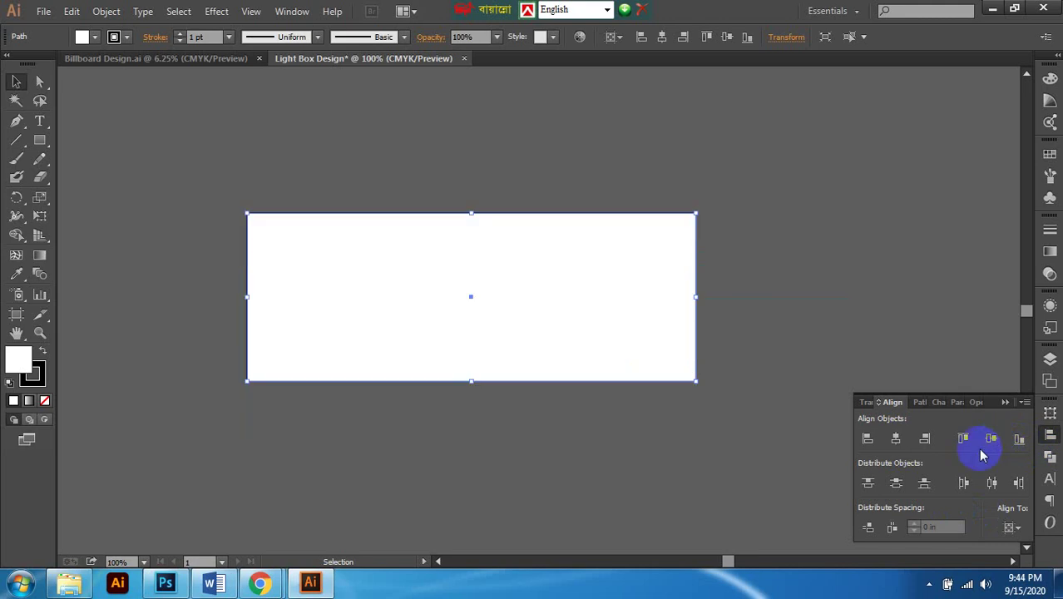
{"action": "left_click", "coordinate": [711, 311]}
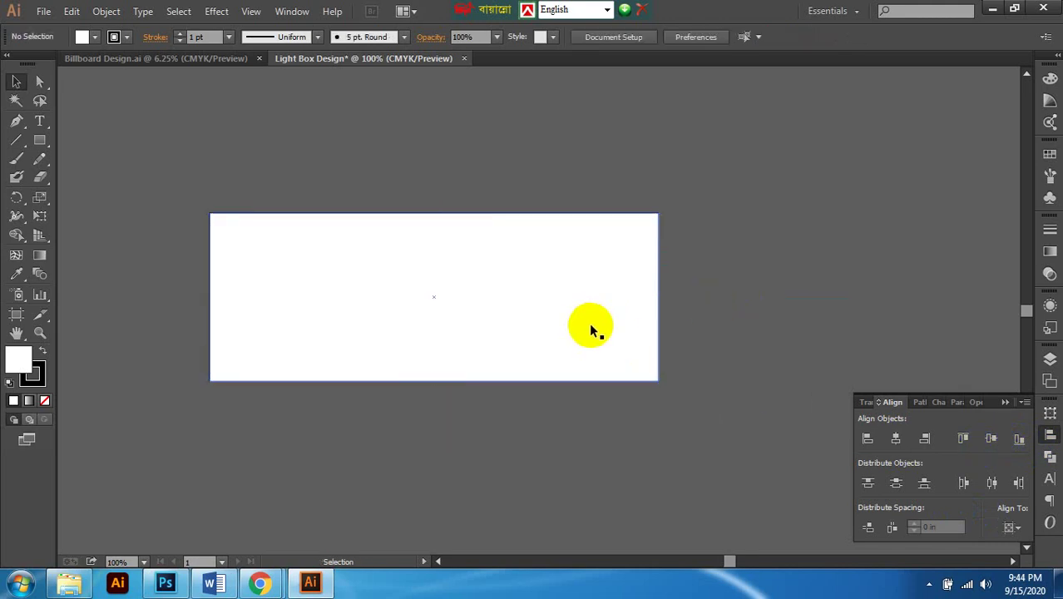
Step: Place the হাজী বিরিয়ানী sign photo from the Image folder into the document, beside the artboard
{"action": "left_click", "coordinate": [69, 582]}
{"action": "left_click", "coordinate": [553, 380]}
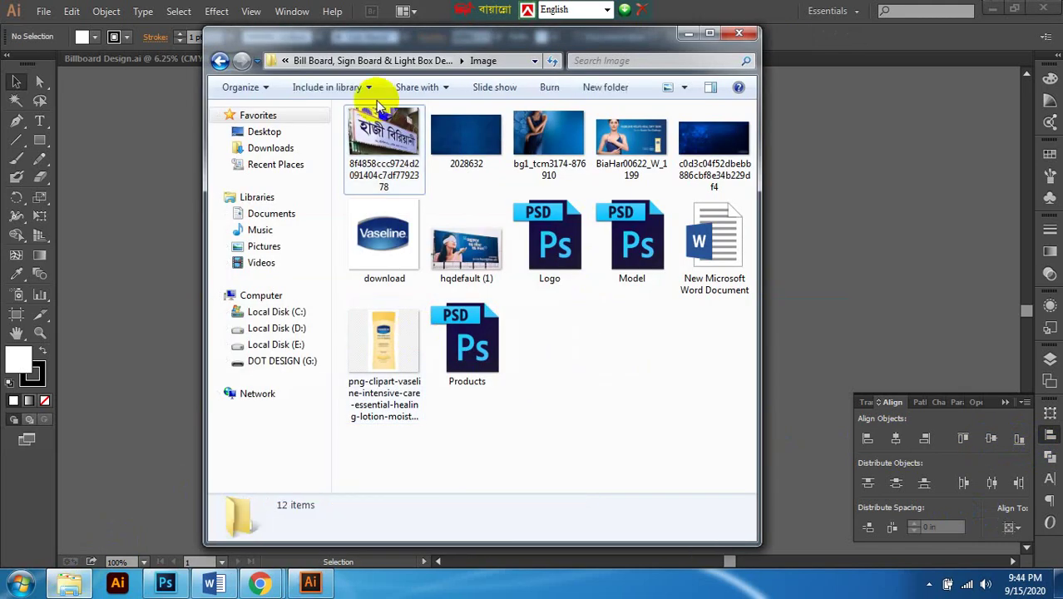
{"action": "left_click", "coordinate": [397, 187]}
{"action": "left_click_drag", "start_coordinate": [397, 187], "coordinate": [845, 190]}
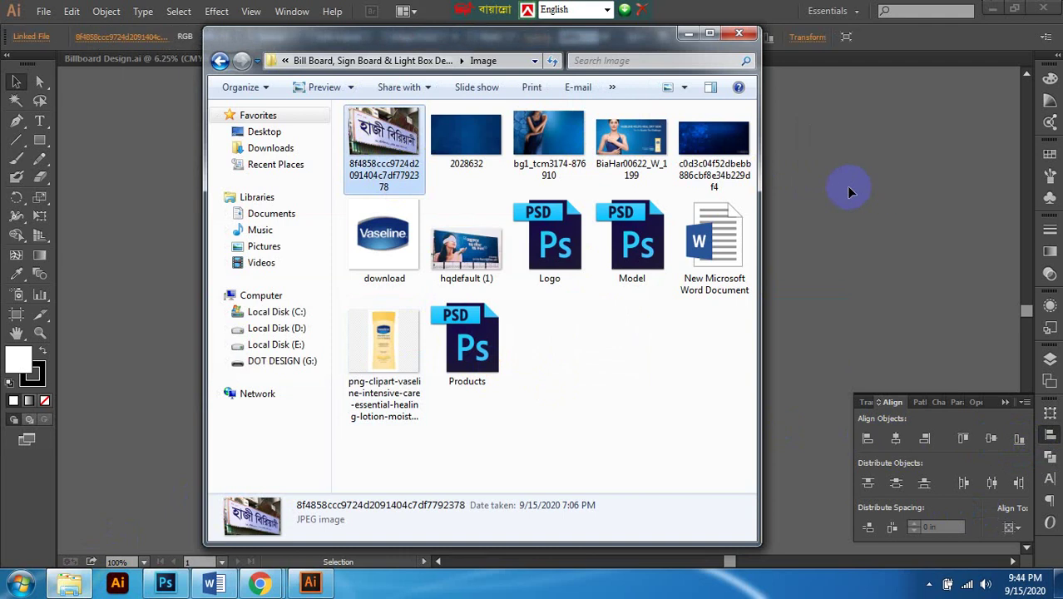
{"action": "scroll", "coordinate": [711, 250], "scroll_direction": "up", "scroll_amount": 1}
{"action": "scroll", "coordinate": [712, 272], "scroll_direction": "down", "scroll_amount": 1}
{"action": "scroll", "coordinate": [719, 264], "scroll_direction": "down", "scroll_amount": 1}
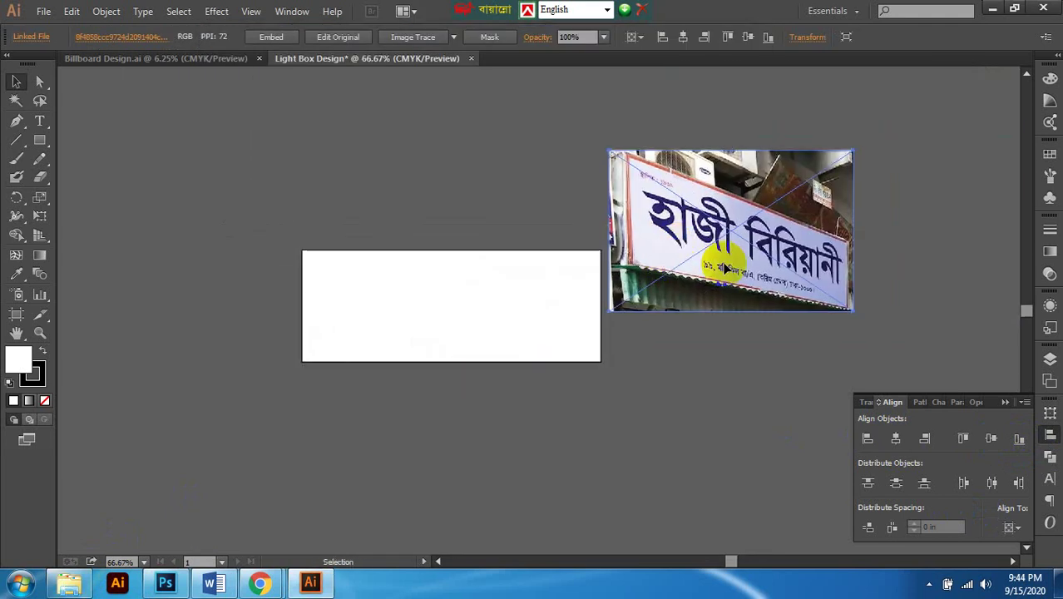
Step: Examine the signboard reference photo alongside the blank white rectangle
{"action": "left_click", "coordinate": [720, 320]}
{"action": "scroll", "coordinate": [688, 195], "scroll_direction": "up", "scroll_amount": 2}
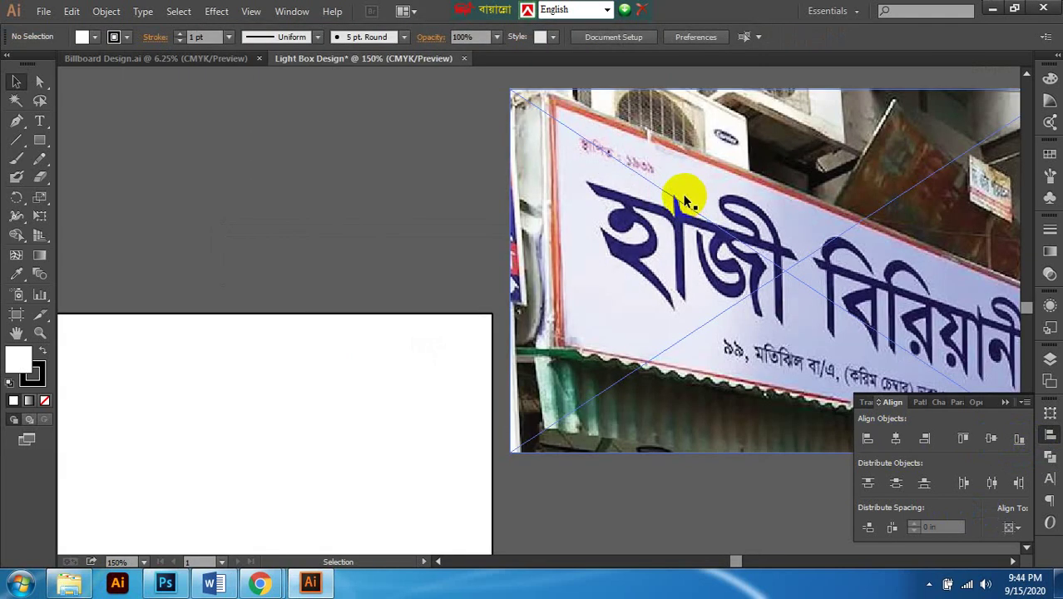
{"action": "scroll", "coordinate": [675, 241], "scroll_direction": "down", "scroll_amount": 2}
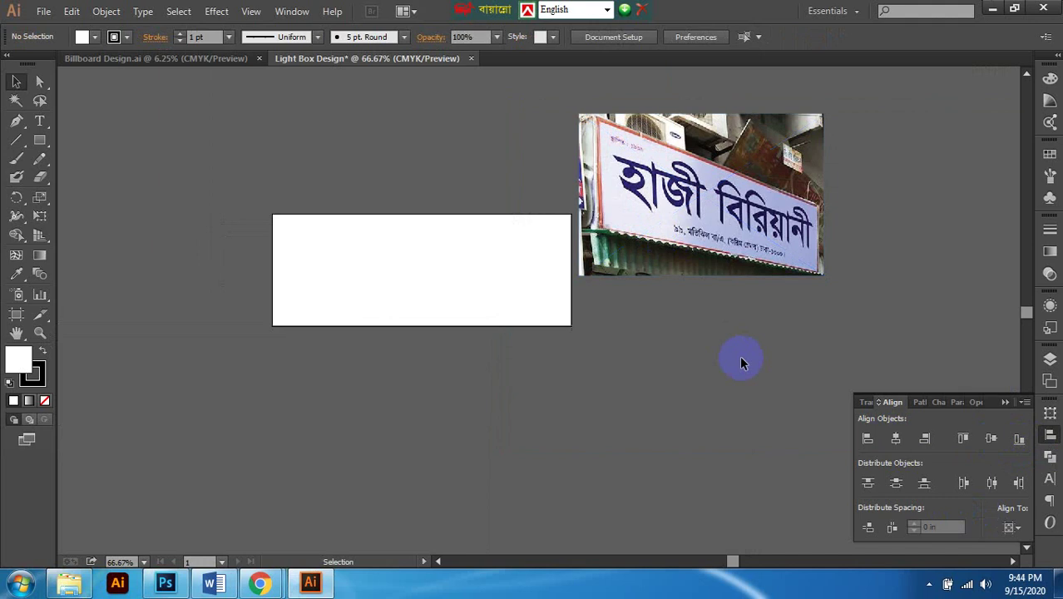
{"action": "scroll", "coordinate": [642, 351], "scroll_direction": "up", "scroll_amount": 1}
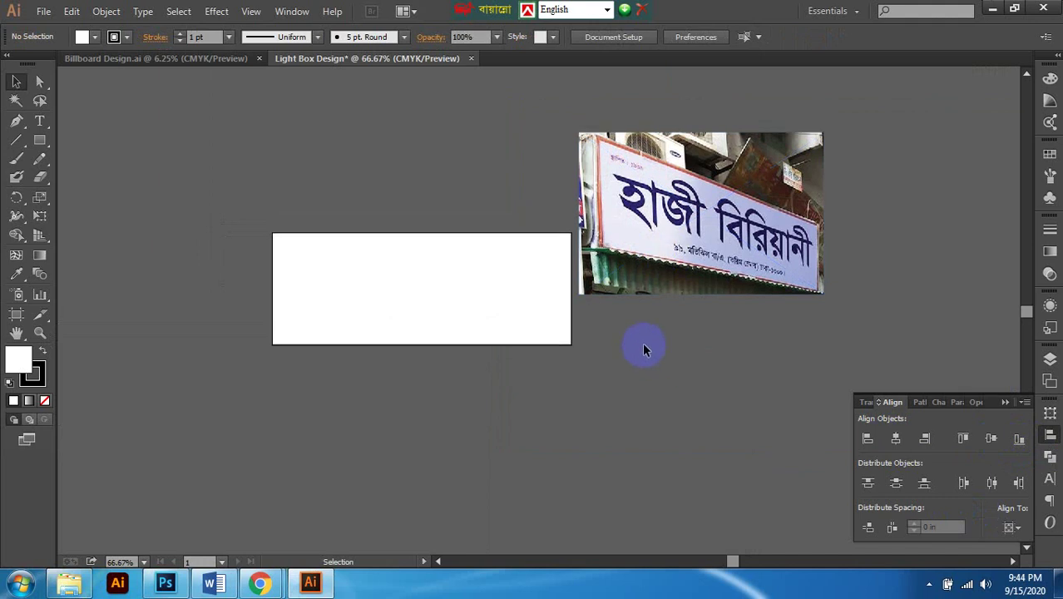
{"action": "scroll", "coordinate": [522, 266], "scroll_direction": "up", "scroll_amount": 2}
{"action": "scroll", "coordinate": [526, 270], "scroll_direction": "up", "scroll_amount": 1}
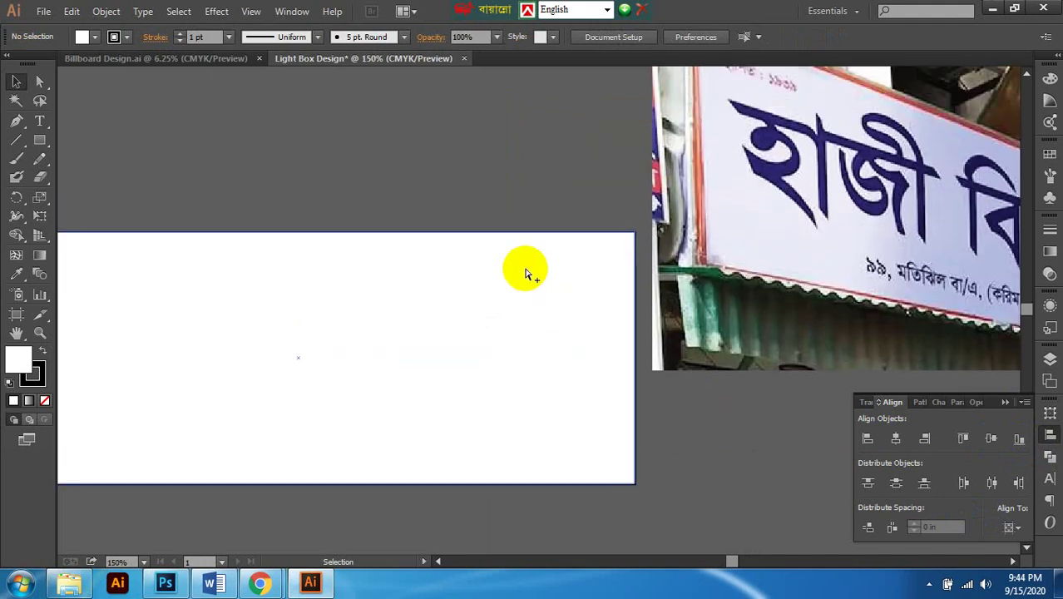
{"action": "scroll", "coordinate": [524, 273], "scroll_direction": "down", "scroll_amount": 1}
{"action": "scroll", "coordinate": [551, 320], "scroll_direction": "right", "scroll_amount": 1}
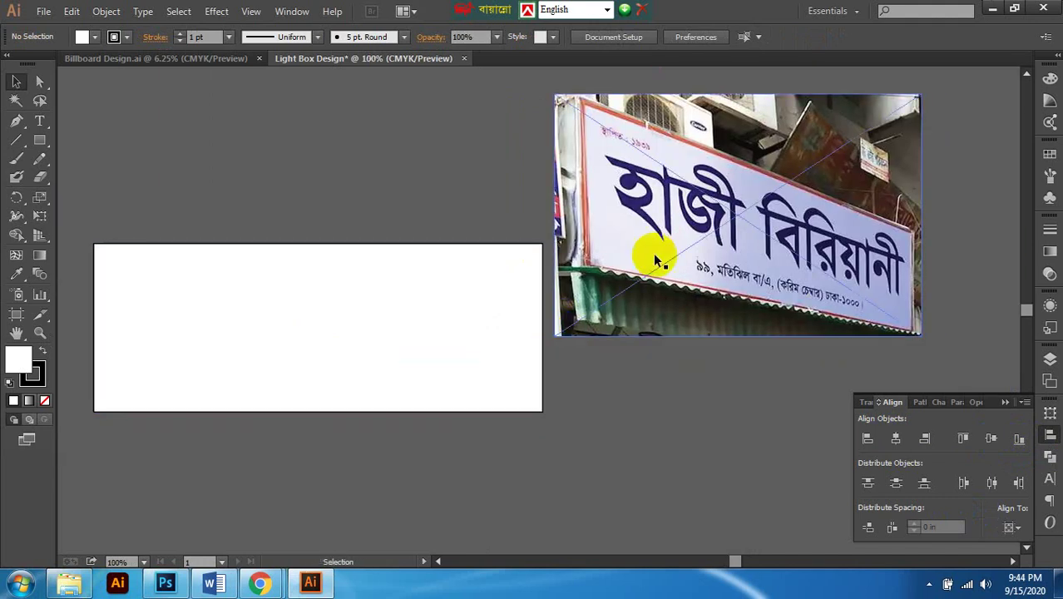
Step: Move the signboard reference photo from beside the white rectangle to just above it
{"action": "left_click", "coordinate": [864, 251]}
{"action": "scroll", "coordinate": [760, 284], "scroll_direction": "up", "scroll_amount": 3}
{"action": "scroll", "coordinate": [757, 295], "scroll_direction": "down", "scroll_amount": 1}
{"action": "scroll", "coordinate": [756, 295], "scroll_direction": "left", "scroll_amount": 4}
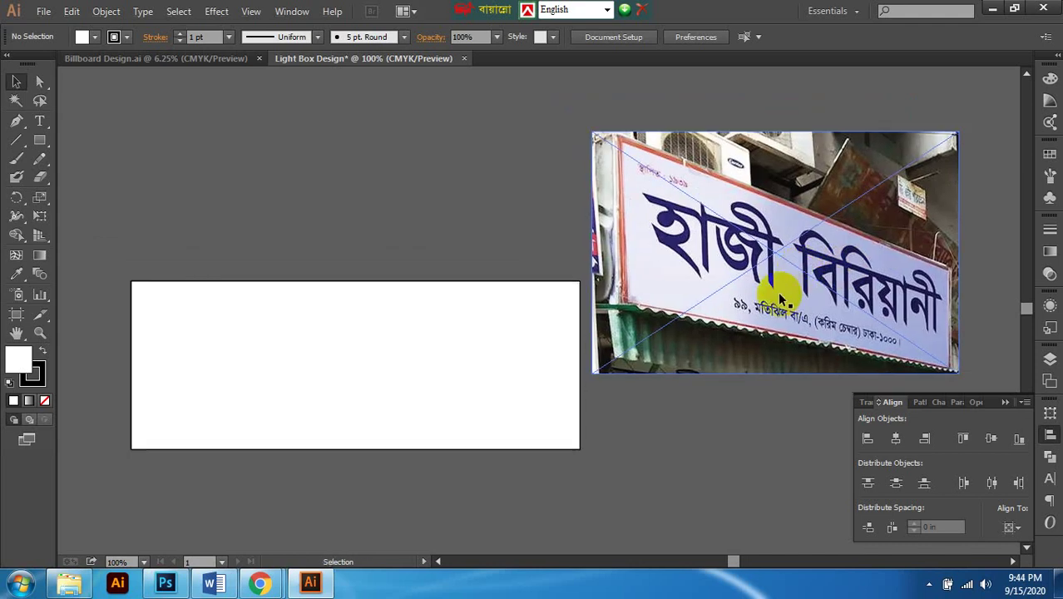
{"action": "left_click_drag", "start_coordinate": [813, 274], "coordinate": [402, 171]}
{"action": "scroll", "coordinate": [537, 274], "scroll_direction": "up", "scroll_amount": 3}
{"action": "scroll", "coordinate": [588, 264], "scroll_direction": "up", "scroll_amount": 2}
{"action": "scroll", "coordinate": [707, 244], "scroll_direction": "left", "scroll_amount": 2}
{"action": "left_click", "coordinate": [707, 244]}
{"action": "scroll", "coordinate": [698, 242], "scroll_direction": "left", "scroll_amount": 2}
{"action": "scroll", "coordinate": [698, 242], "scroll_direction": "down", "scroll_amount": 2}
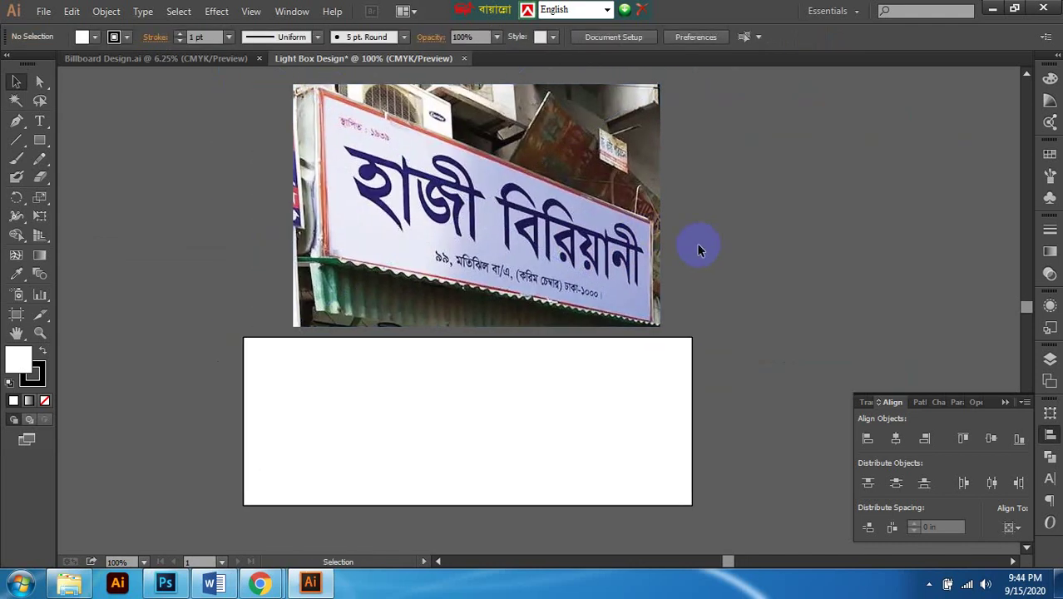
Step: Shift the reference photo slightly so it sits centred directly over the white rectangle's top edge
{"action": "left_click", "coordinate": [590, 257]}
{"action": "mouse_move", "coordinate": [592, 260]}
{"action": "left_mouse_down"}
{"action": "mouse_move", "coordinate": [568, 268]}
{"action": "mouse_move", "coordinate": [589, 268]}
{"action": "mouse_move", "coordinate": [589, 295]}
{"action": "mouse_move", "coordinate": [591, 270]}
{"action": "left_mouse_up"}
{"action": "scroll", "coordinate": [731, 261], "scroll_direction": "right", "scroll_amount": 2}
{"action": "left_click", "coordinate": [723, 221]}
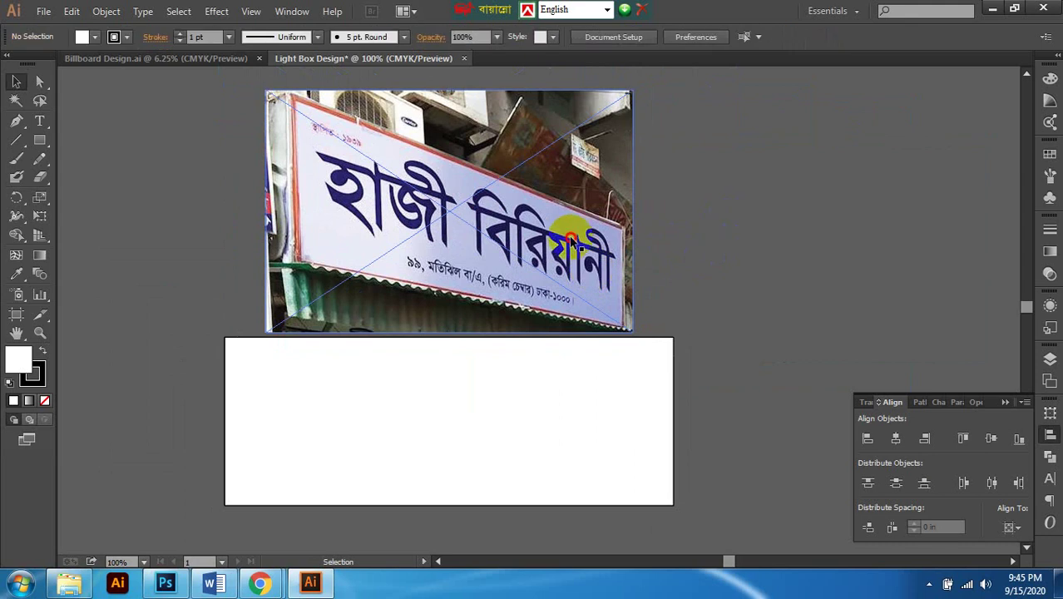
{"action": "left_click", "coordinate": [637, 226]}
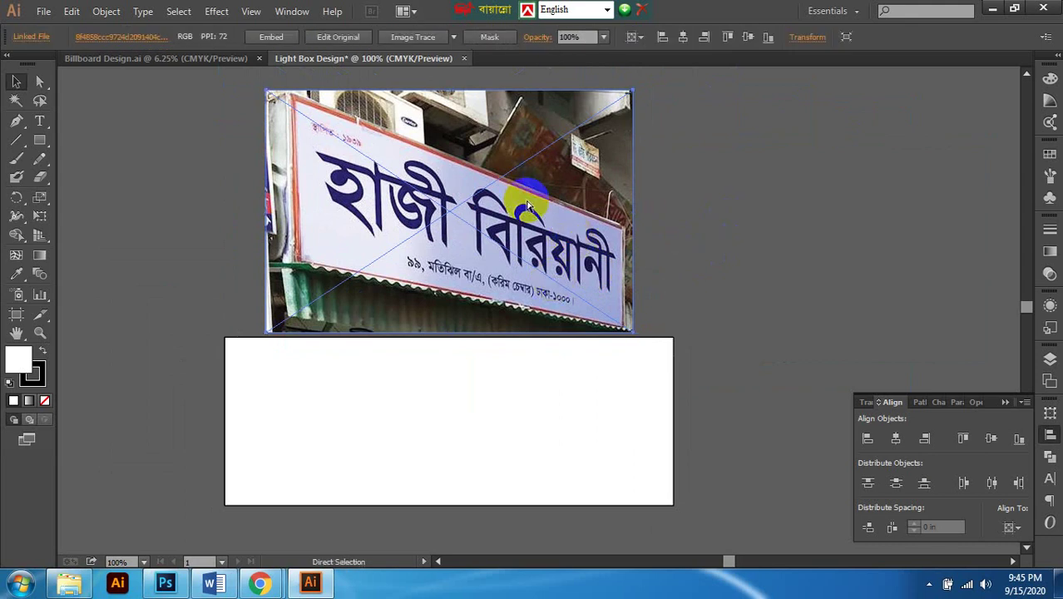
{"action": "key", "text": "ctrl+shift+a"}
{"action": "left_click", "coordinate": [666, 346]}
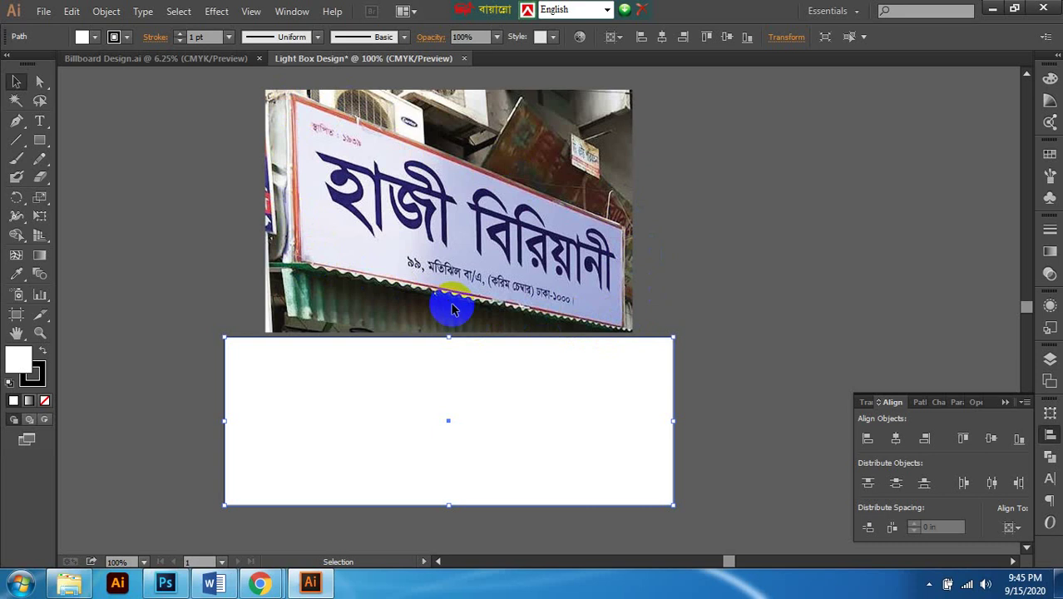
{"action": "scroll", "coordinate": [499, 301], "scroll_direction": "down", "scroll_amount": 1}
{"action": "scroll", "coordinate": [511, 295], "scroll_direction": "up", "scroll_amount": 1}
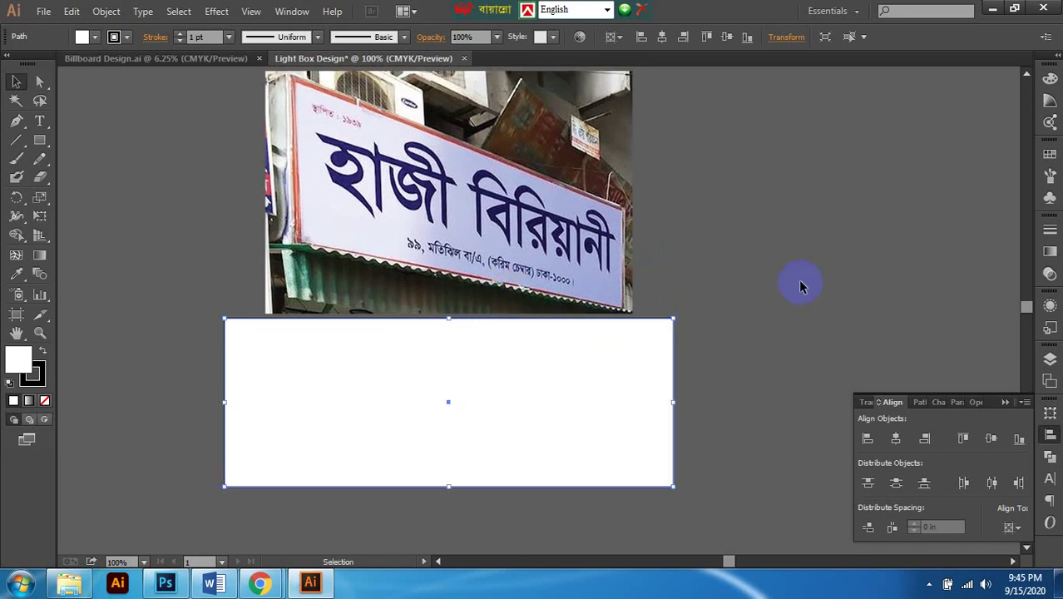
{"action": "left_click", "coordinate": [797, 279]}
{"action": "left_click", "coordinate": [629, 325]}
{"action": "left_click", "coordinate": [657, 323]}
{"action": "key", "text": "a"}
{"action": "key", "text": "v"}
Step: Fill the white rectangle with dark red, setting C 0, M 100, Y 100 and K 30
{"action": "left_click", "coordinate": [580, 379]}
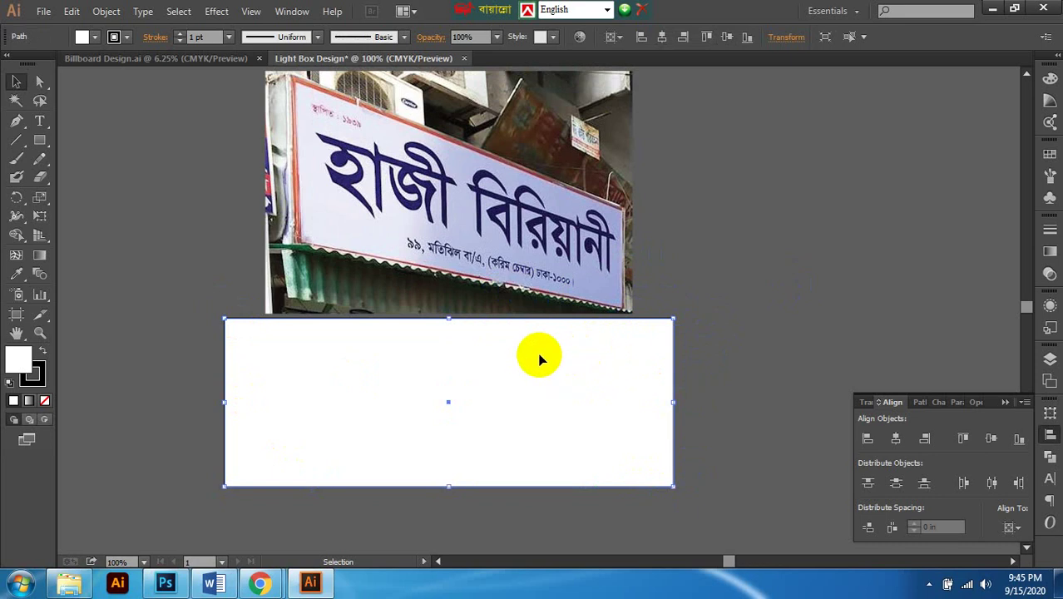
{"action": "left_click_drag", "start_coordinate": [539, 358], "coordinate": [557, 356]}
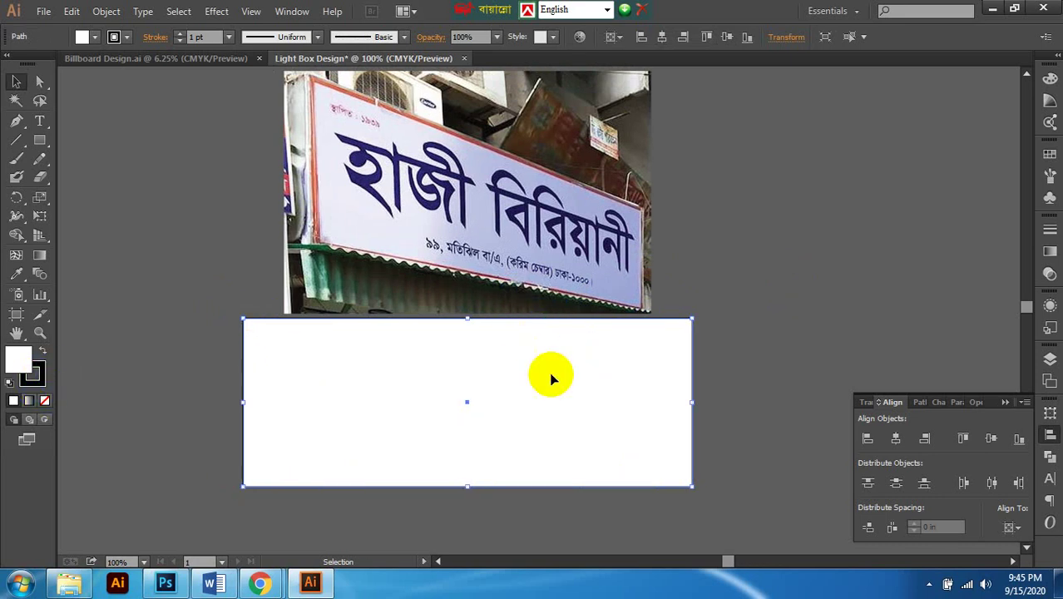
{"action": "left_click", "coordinate": [1049, 79]}
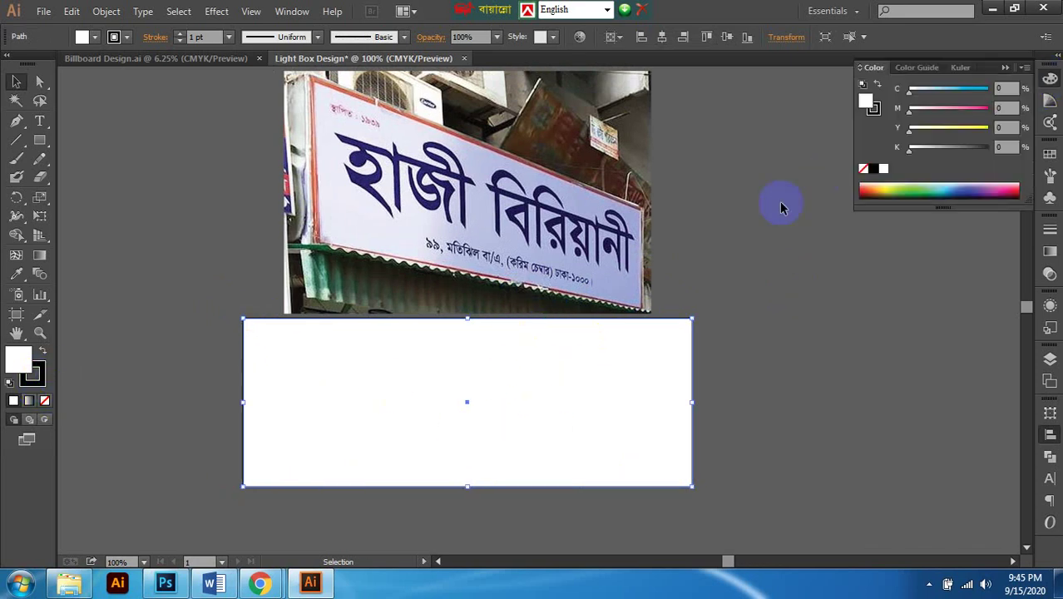
{"action": "left_click_drag", "start_coordinate": [986, 130], "coordinate": [1028, 106]}
{"action": "left_click", "coordinate": [927, 150]}
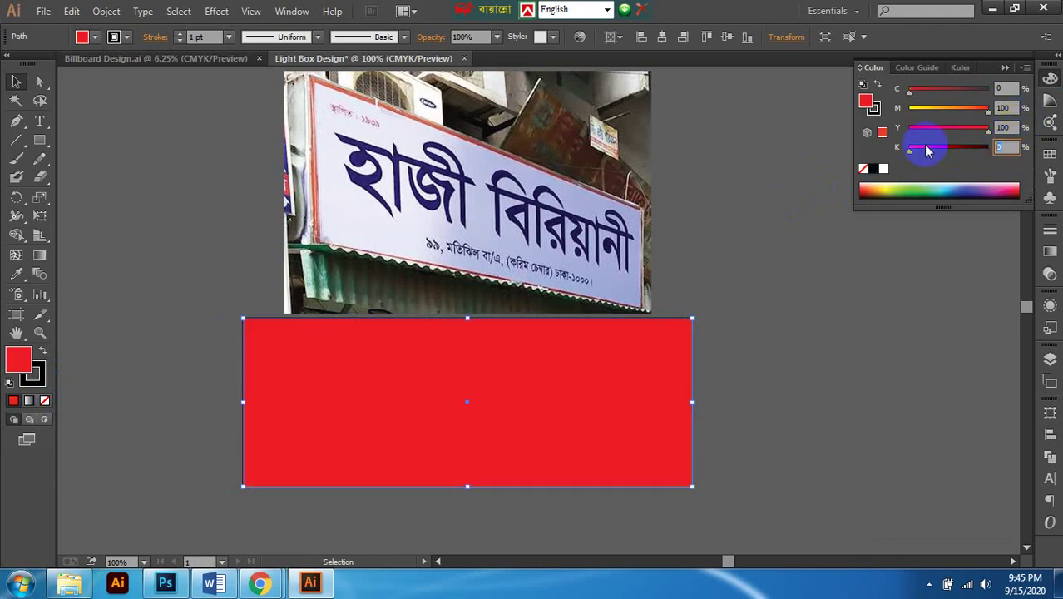
{"action": "type", "text": "30"}
{"action": "key", "text": "Return"}
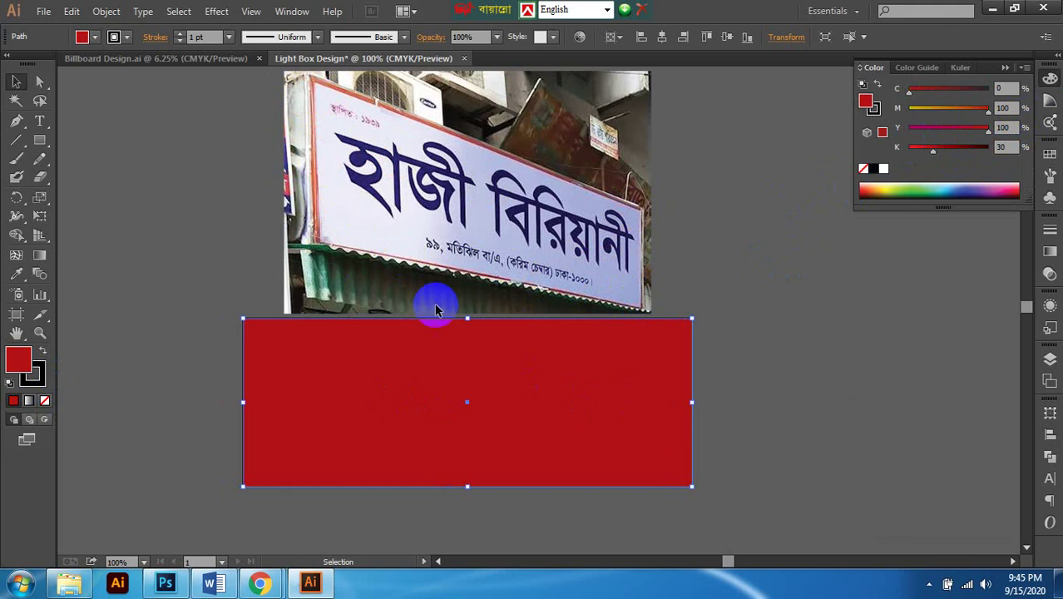
Step: Paste a copy of the red rectangle in place in front of the original
{"action": "key", "text": "a"}
{"action": "left_click", "coordinate": [646, 365]}
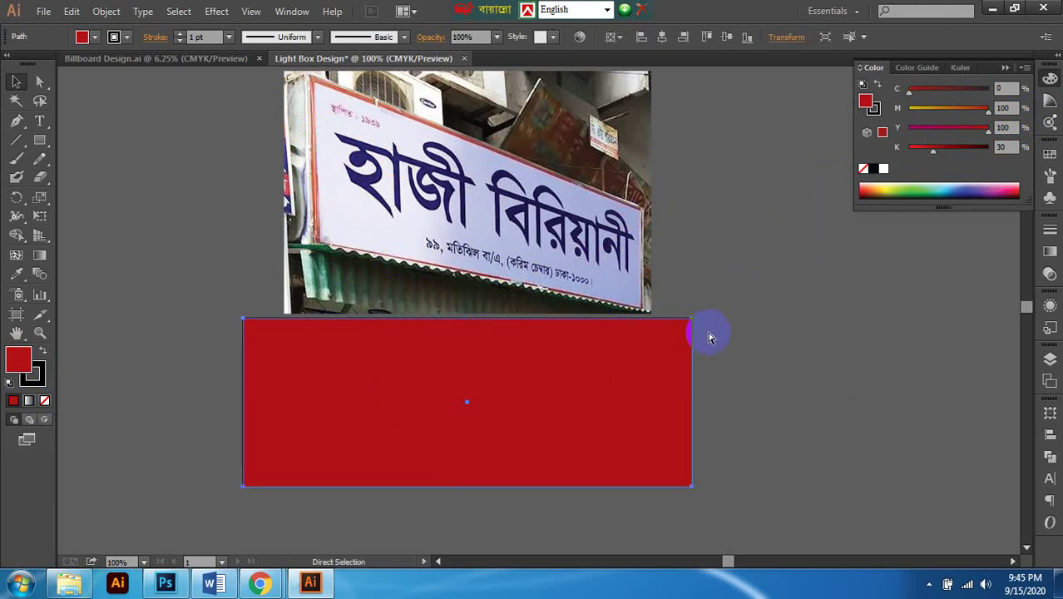
{"action": "key", "text": "v"}
{"action": "key", "text": "ctrl+="}
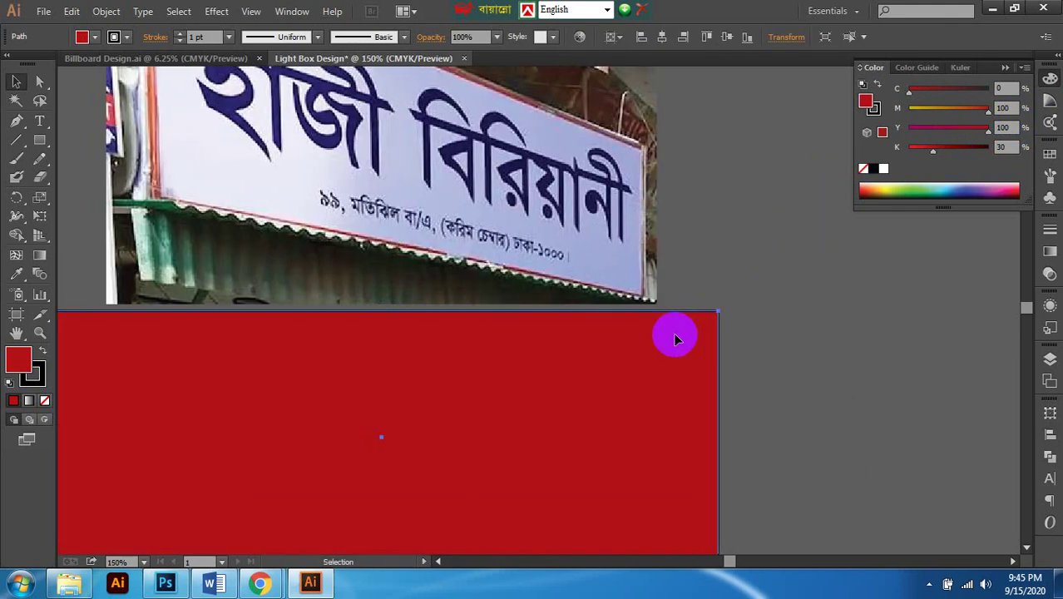
{"action": "scroll", "coordinate": [703, 324], "scroll_direction": "down", "scroll_amount": 2}
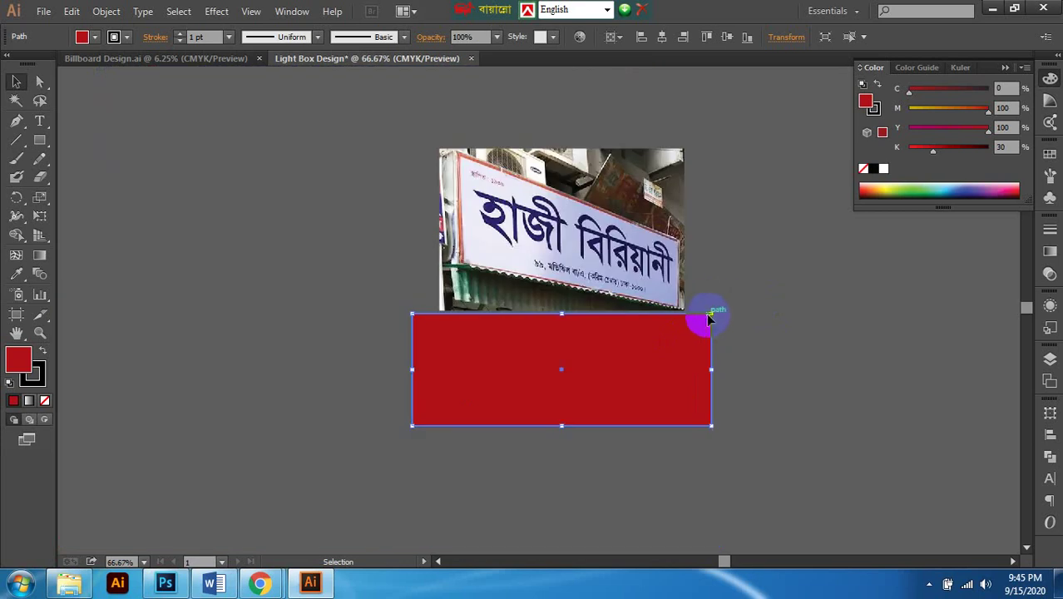
{"action": "scroll", "coordinate": [707, 319], "scroll_direction": "up", "scroll_amount": 2}
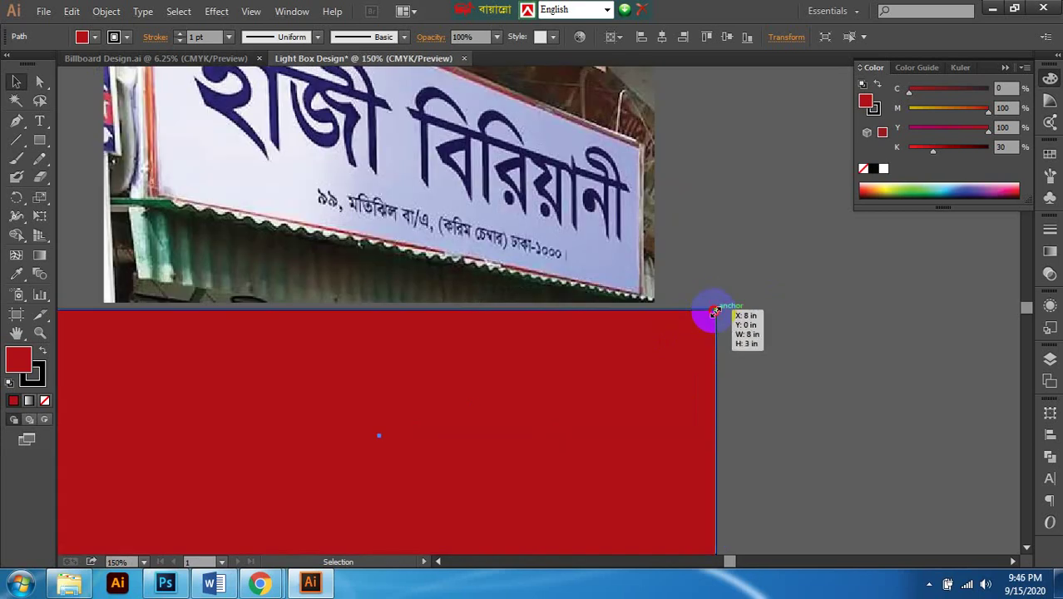
Step: Try scaling the front red rectangle inward from its centre, and undo the scaling
{"action": "left_click_drag", "start_coordinate": [713, 312], "coordinate": [694, 317]}
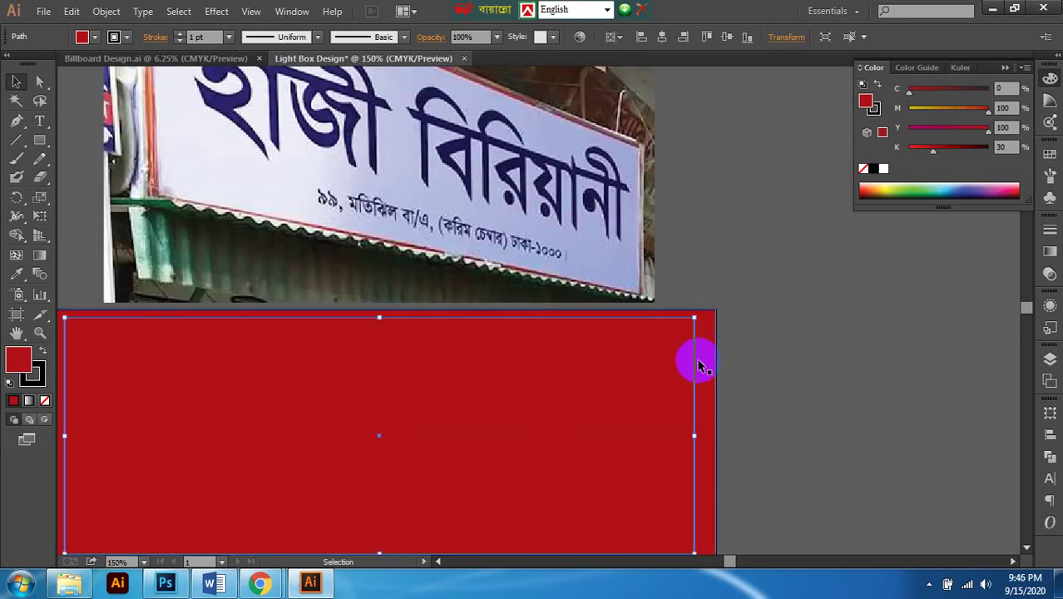
{"action": "scroll", "coordinate": [696, 366], "scroll_direction": "down", "scroll_amount": 3}
{"action": "scroll", "coordinate": [703, 282], "scroll_direction": "up", "scroll_amount": 3}
{"action": "scroll", "coordinate": [665, 178], "scroll_direction": "up", "scroll_amount": 1}
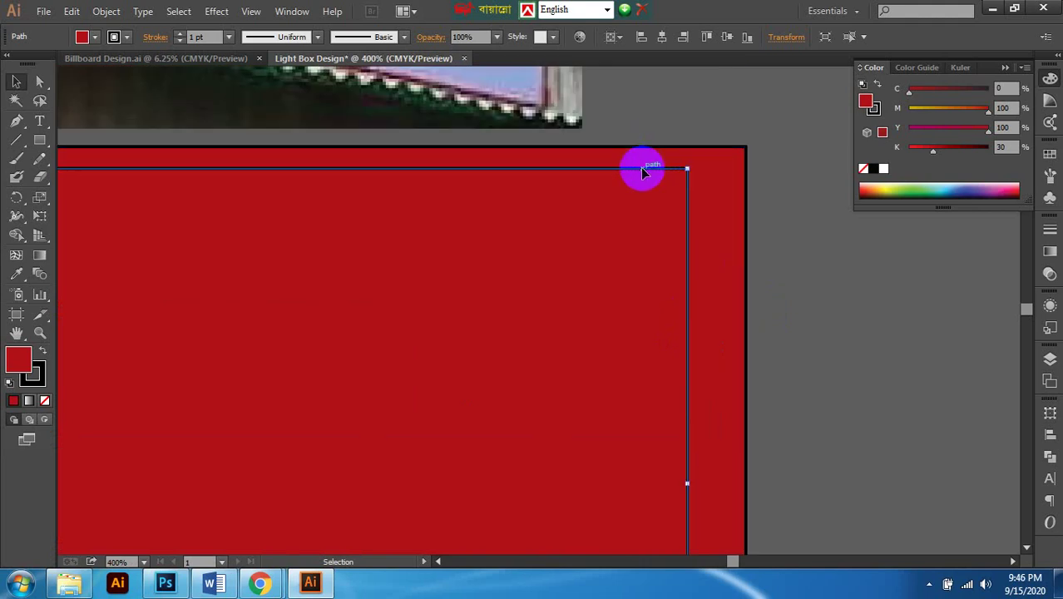
{"action": "key", "text": "ctrl+minus"}
{"action": "key", "text": "ctrl+minus"}
{"action": "key", "text": "ctrl+minus"}
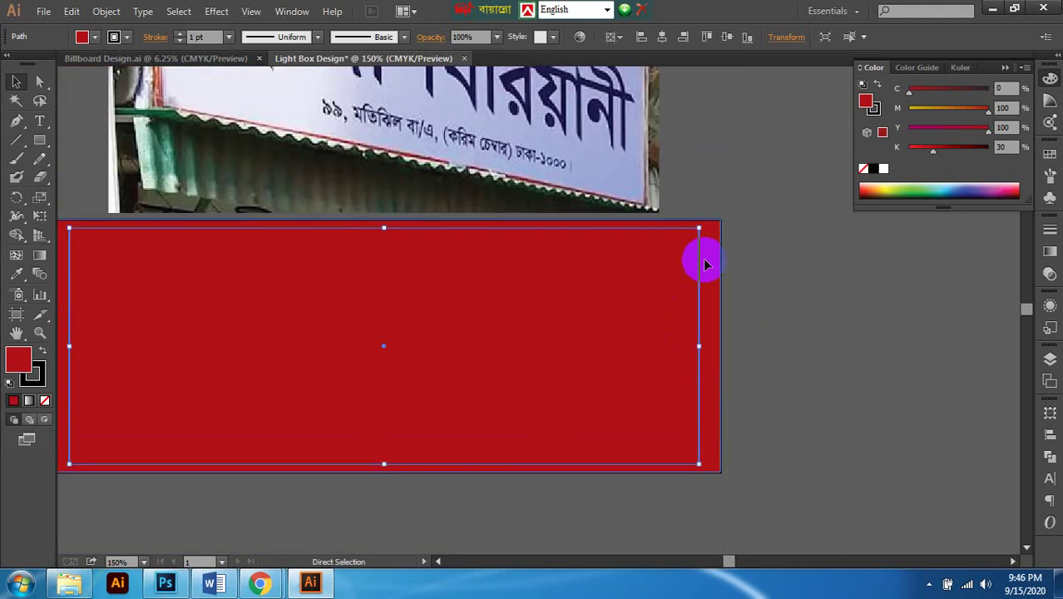
{"action": "scroll", "coordinate": [720, 275], "scroll_direction": "left", "scroll_amount": 2}
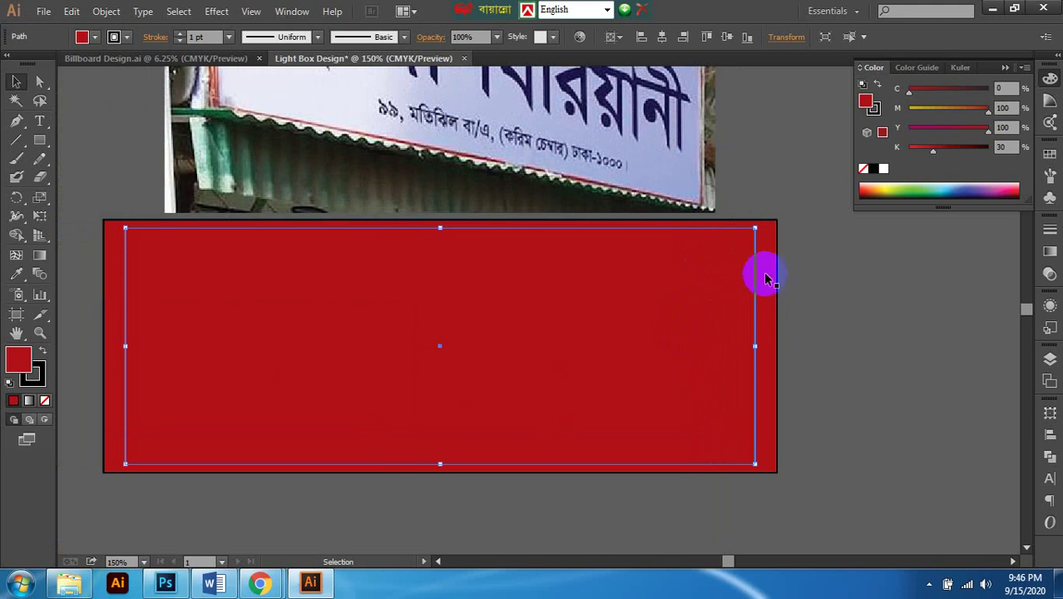
{"action": "key", "text": "a"}
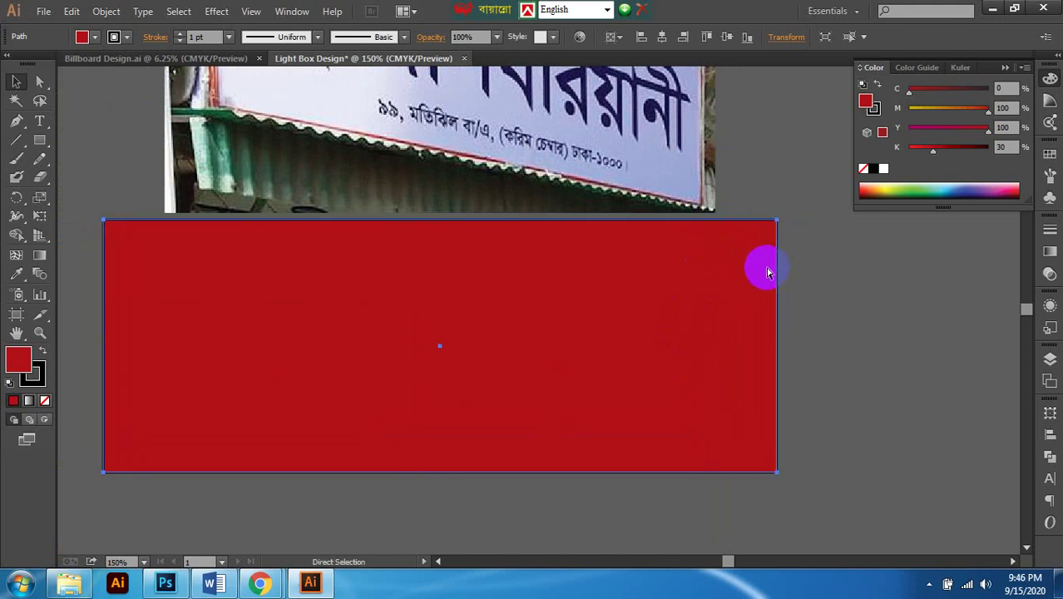
{"action": "scroll", "coordinate": [767, 272], "scroll_direction": "right", "scroll_amount": 1}
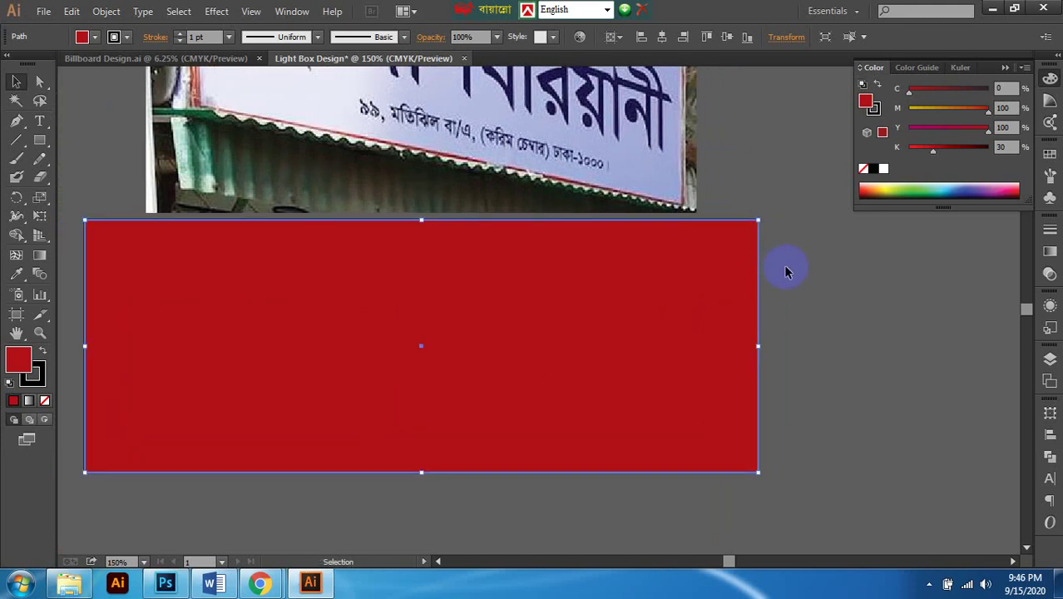
Step: Set the keyboard increment to .3 in the general preferences and deselect the rectangle
{"action": "key", "text": "ctrl+k"}
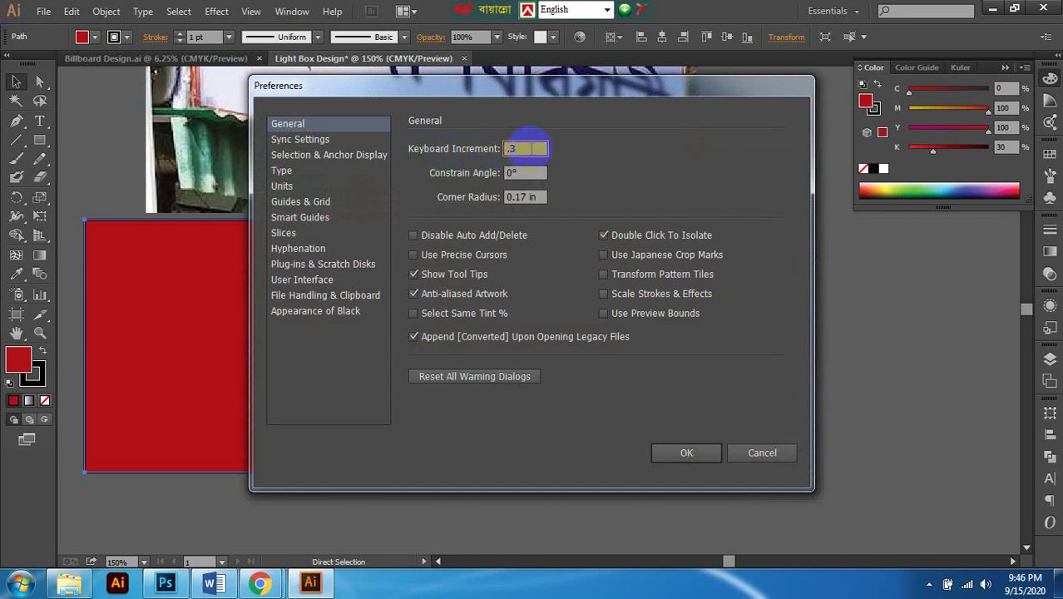
{"action": "left_click", "coordinate": [686, 452]}
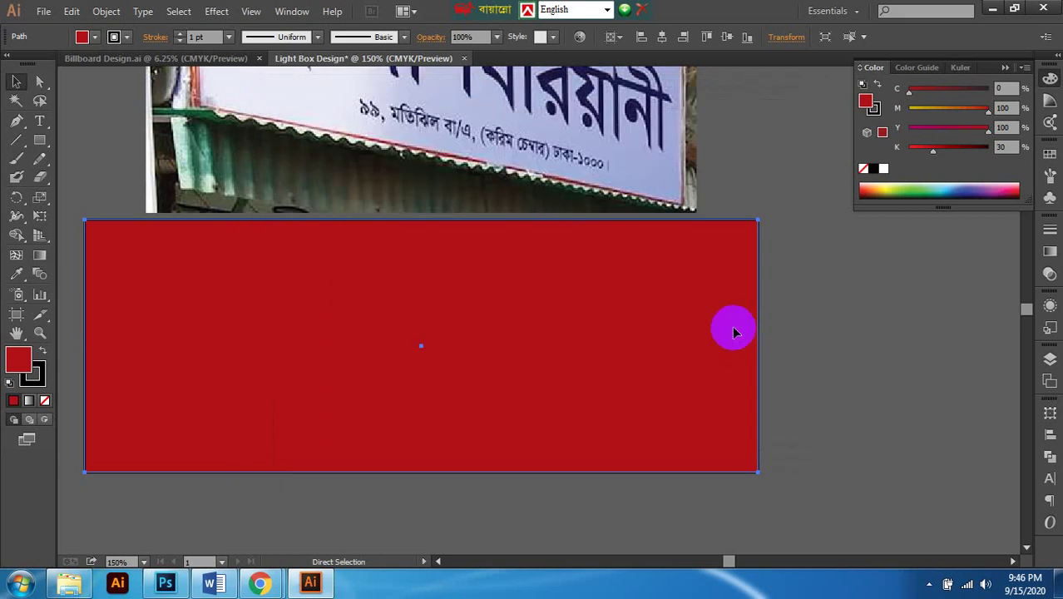
{"action": "left_click", "coordinate": [789, 335]}
{"action": "scroll", "coordinate": [789, 335], "scroll_direction": "up", "scroll_amount": 1}
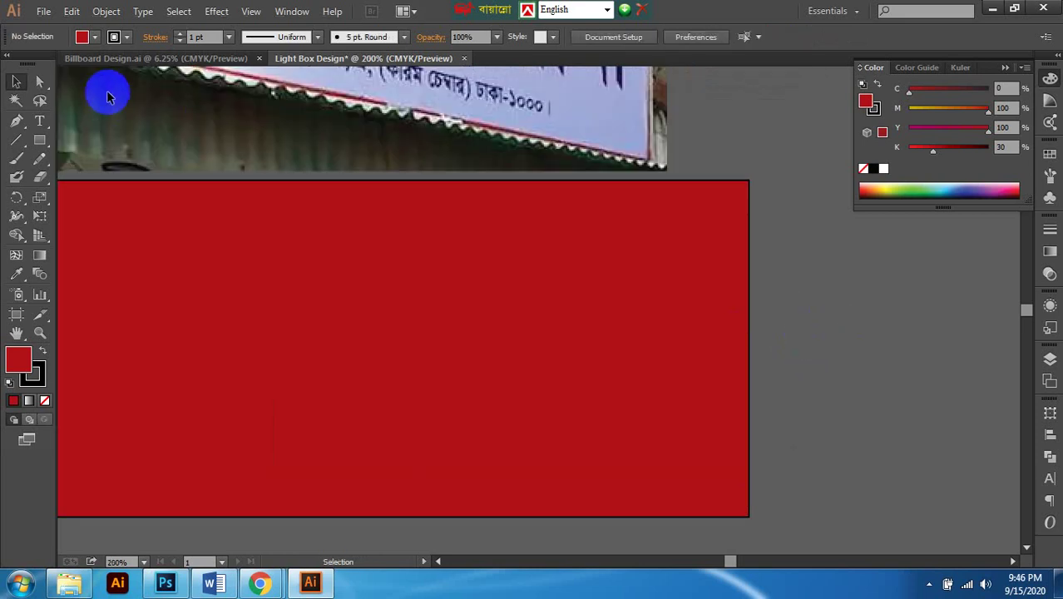
Step: Nudge the front red rectangle's right edge inward by 0.3 in to make it 7.7 in wide
{"action": "left_click", "coordinate": [39, 80]}
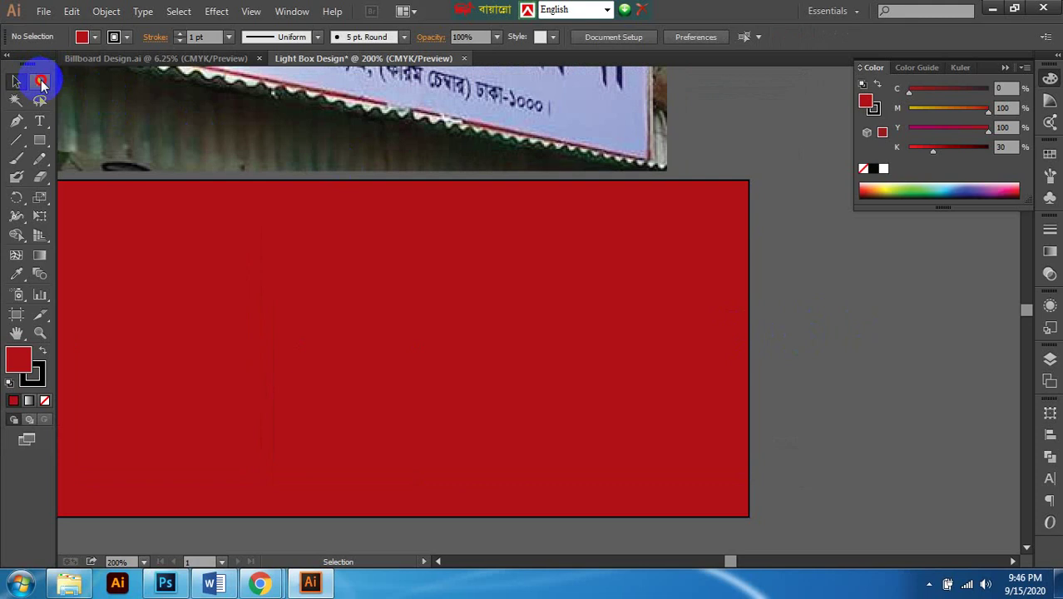
{"action": "left_click", "coordinate": [748, 335]}
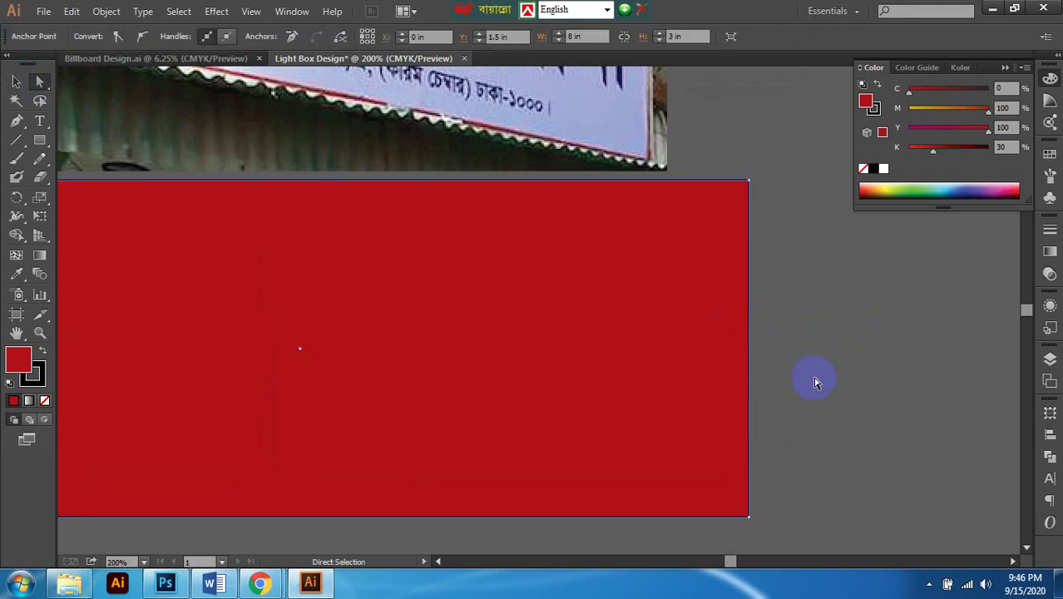
{"action": "key", "text": "shift+Left"}
{"action": "key", "text": "shift+Left"}
{"action": "scroll", "coordinate": [823, 378], "scroll_direction": "down", "scroll_amount": 2}
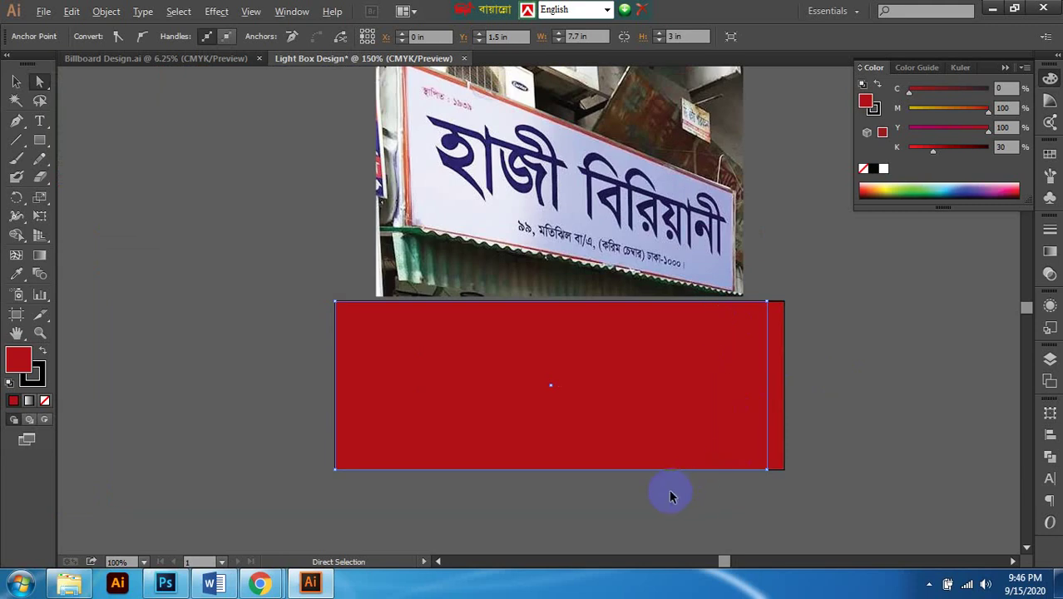
Step: Nudge the front red rectangle's bottom edge up by 0.3 in to make it 2.7 in high
{"action": "scroll", "coordinate": [668, 478], "scroll_direction": "up", "scroll_amount": 1}
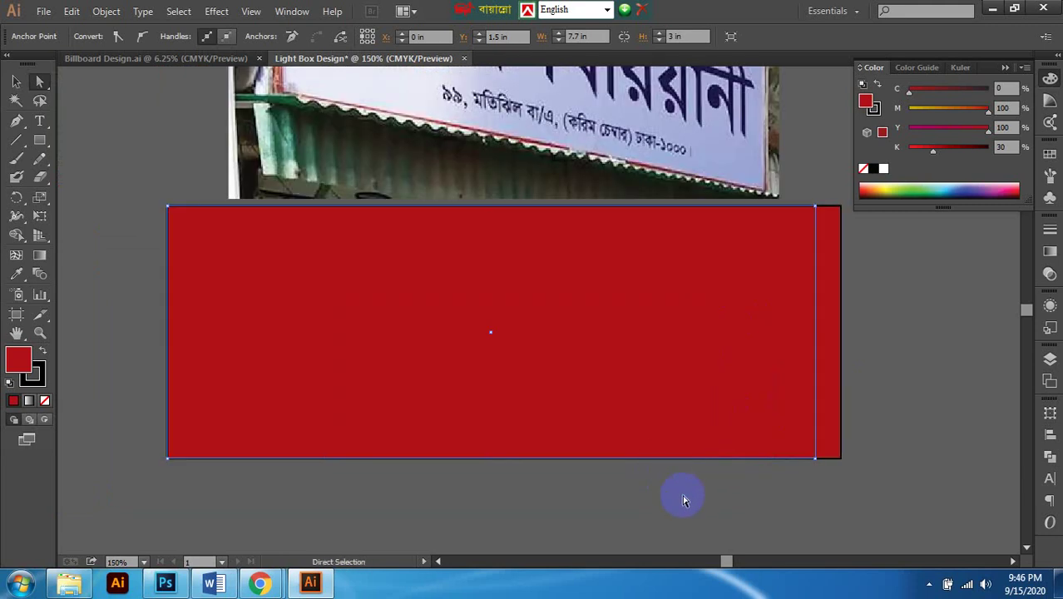
{"action": "key", "text": "shift+Up"}
{"action": "key", "text": "shift+Up"}
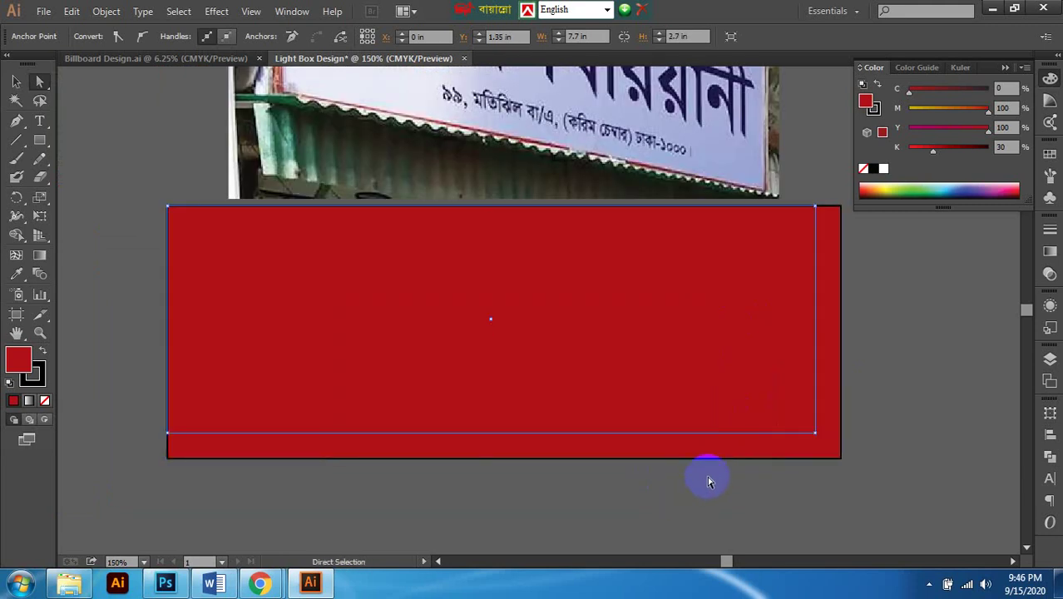
{"action": "scroll", "coordinate": [829, 322], "scroll_direction": "up", "scroll_amount": 2}
{"action": "scroll", "coordinate": [821, 331], "scroll_direction": "down", "scroll_amount": 1}
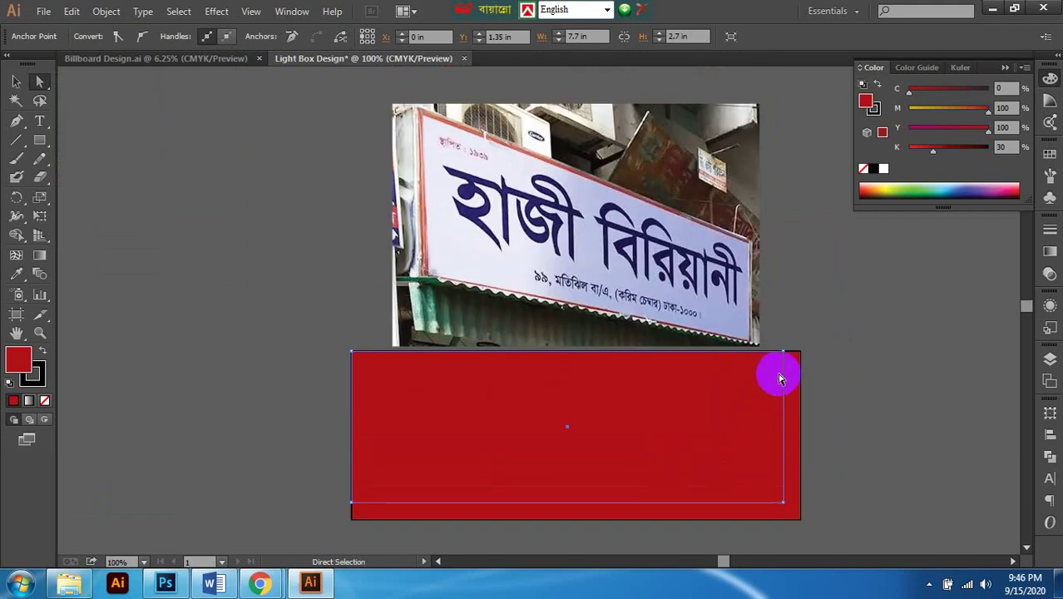
Step: Undo the edge nudges on the front red rectangle and set the keyboard increment to .15 in the general preferences
{"action": "left_click_drag", "start_coordinate": [792, 409], "coordinate": [793, 408]}
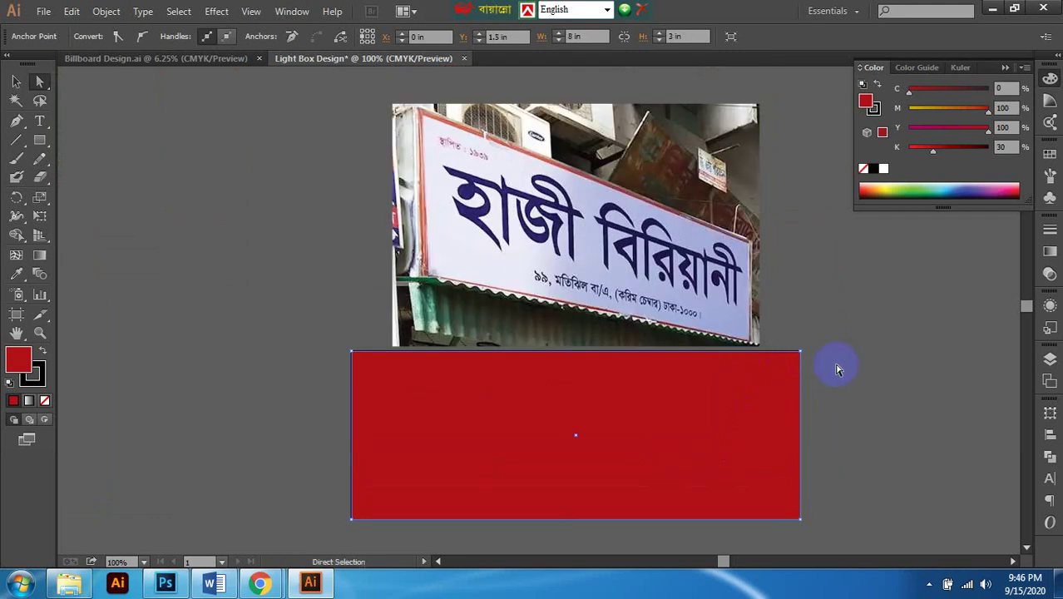
{"action": "key", "text": "ctrl+k"}
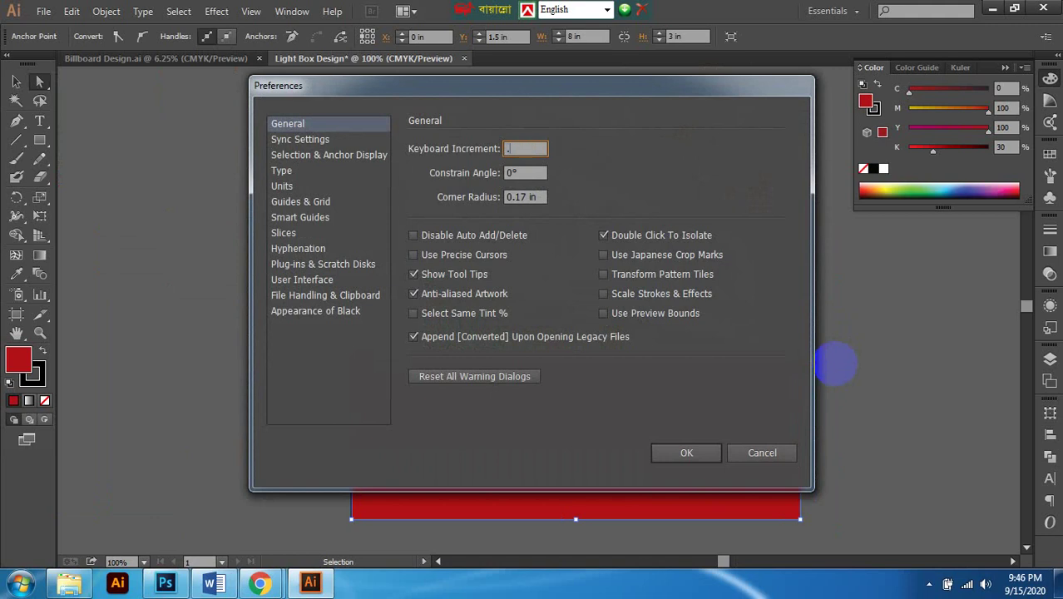
{"action": "type", "text": ".15"}
{"action": "key", "text": "Return"}
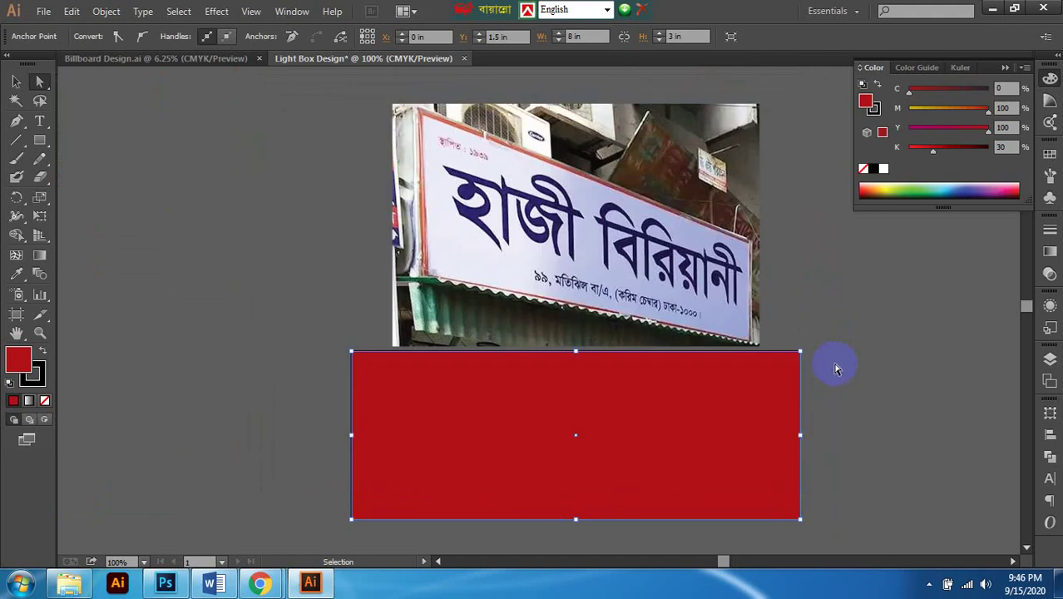
Step: Nudge the front red rectangle's right and bottom edges inward by 0.15 in each, making it 7.85 × 2.85 in
{"action": "key", "text": "ctrl+plus"}
{"action": "left_click", "coordinate": [837, 373]}
{"action": "scroll", "coordinate": [836, 373], "scroll_direction": "up", "scroll_amount": 2}
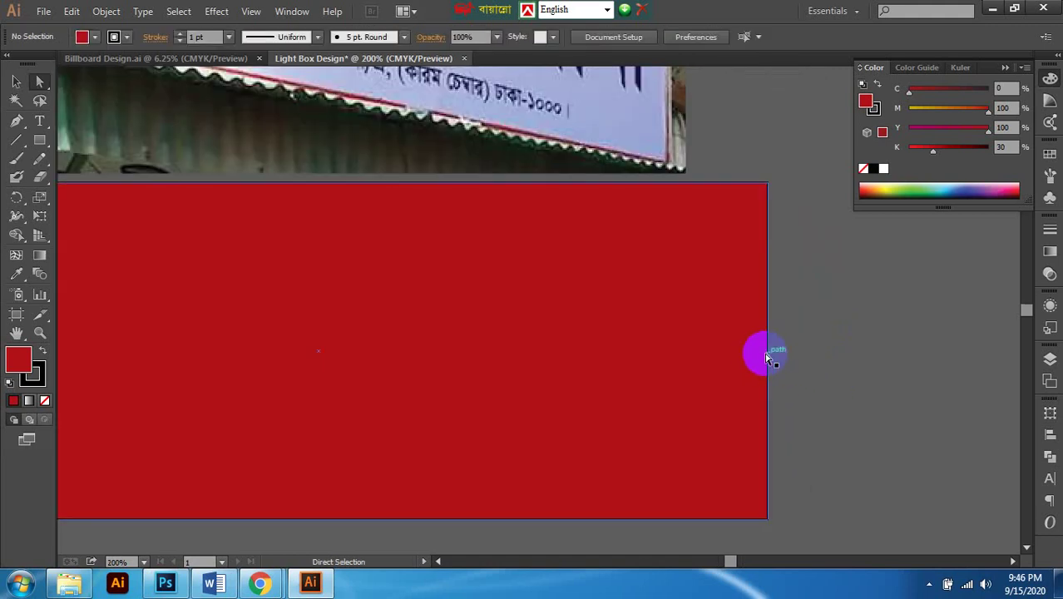
{"action": "left_click", "coordinate": [766, 357]}
{"action": "key", "text": "Left"}
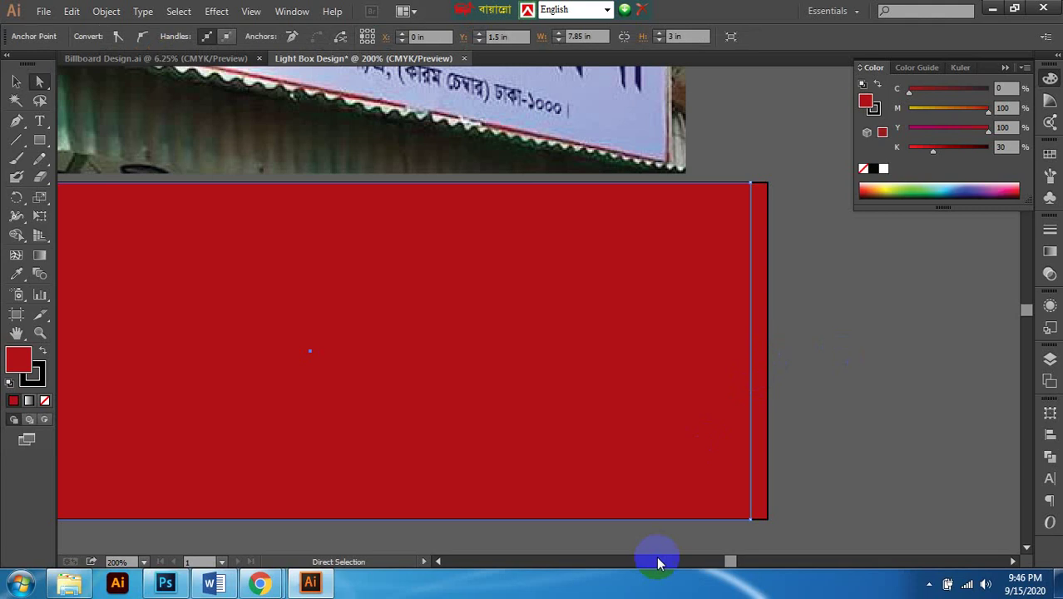
{"action": "left_click", "coordinate": [628, 522]}
{"action": "left_click", "coordinate": [627, 521]}
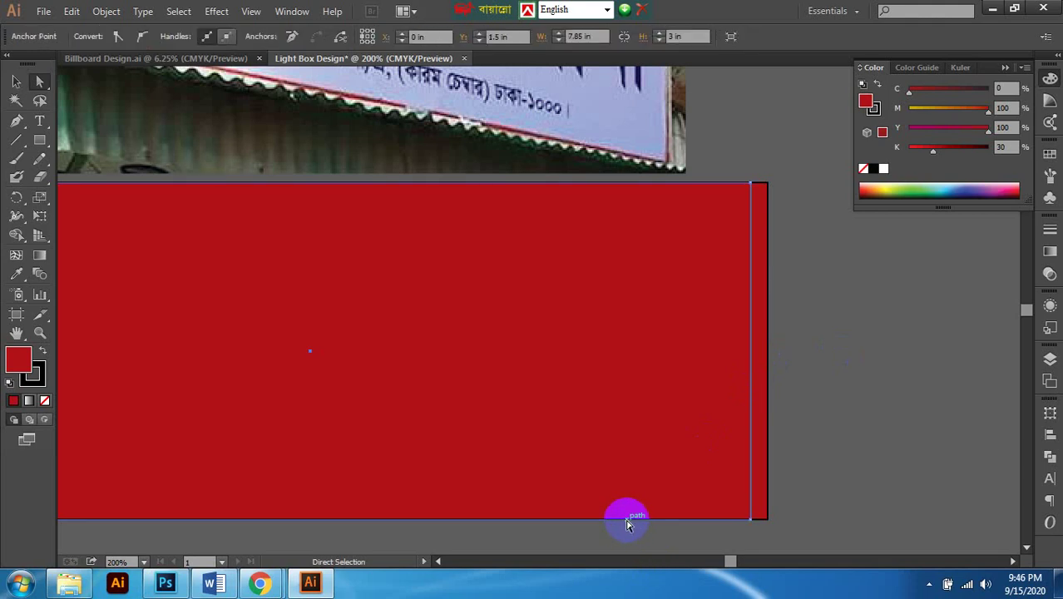
{"action": "key", "text": "Up"}
{"action": "scroll", "coordinate": [627, 524], "scroll_direction": "down", "scroll_amount": 1}
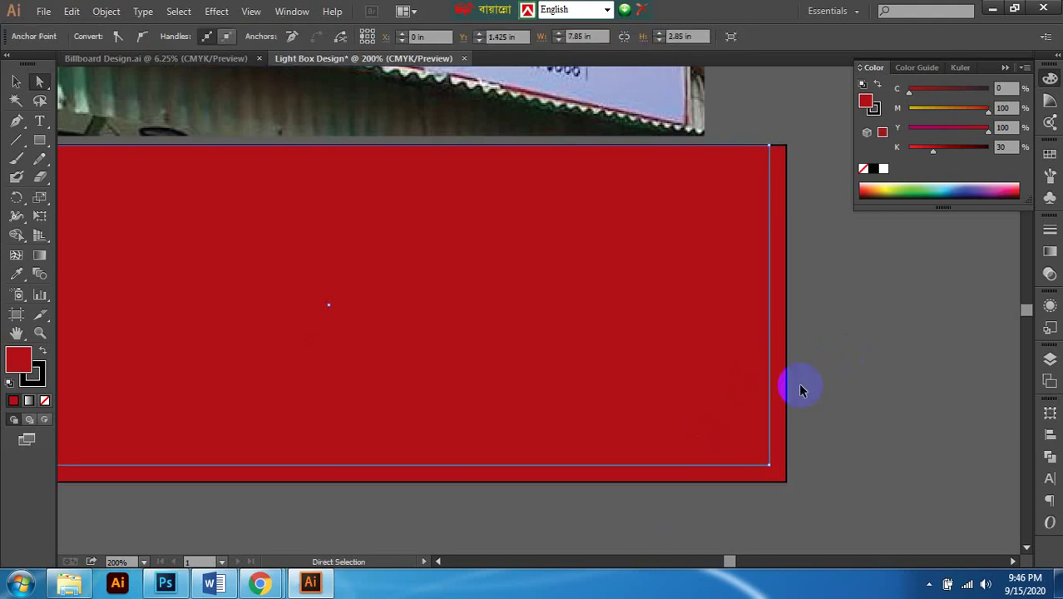
Step: Nudge the front red rectangle's top and left edges inward by 0.15 in each, making it 7.7 × 2.7 in
{"action": "key", "text": "ctrl+minus"}
{"action": "scroll", "coordinate": [582, 374], "scroll_direction": "left", "scroll_amount": 2}
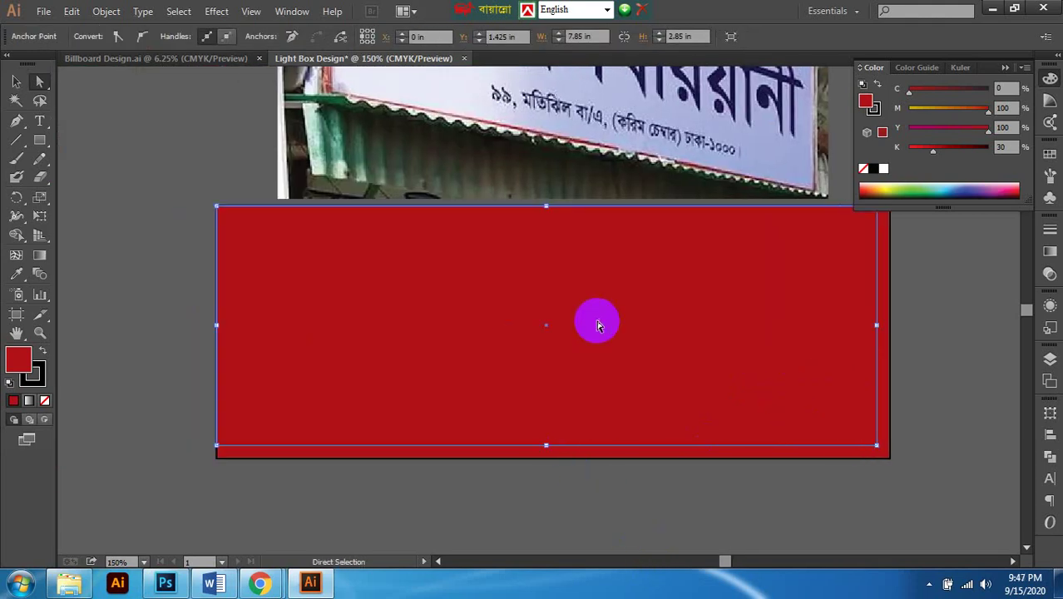
{"action": "left_click", "coordinate": [597, 325]}
{"action": "left_click", "coordinate": [595, 212]}
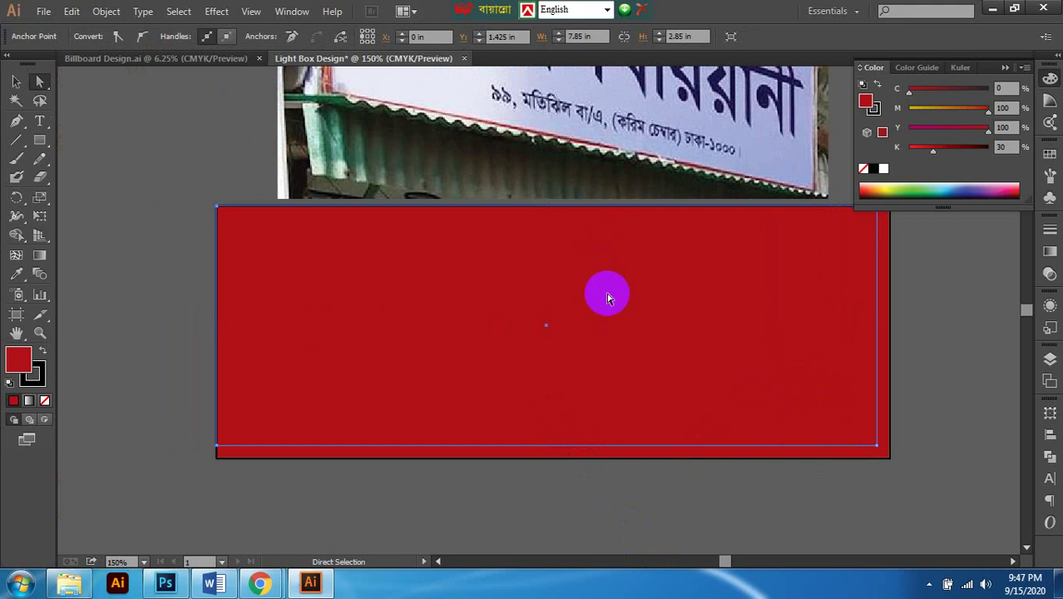
{"action": "key", "text": "Down"}
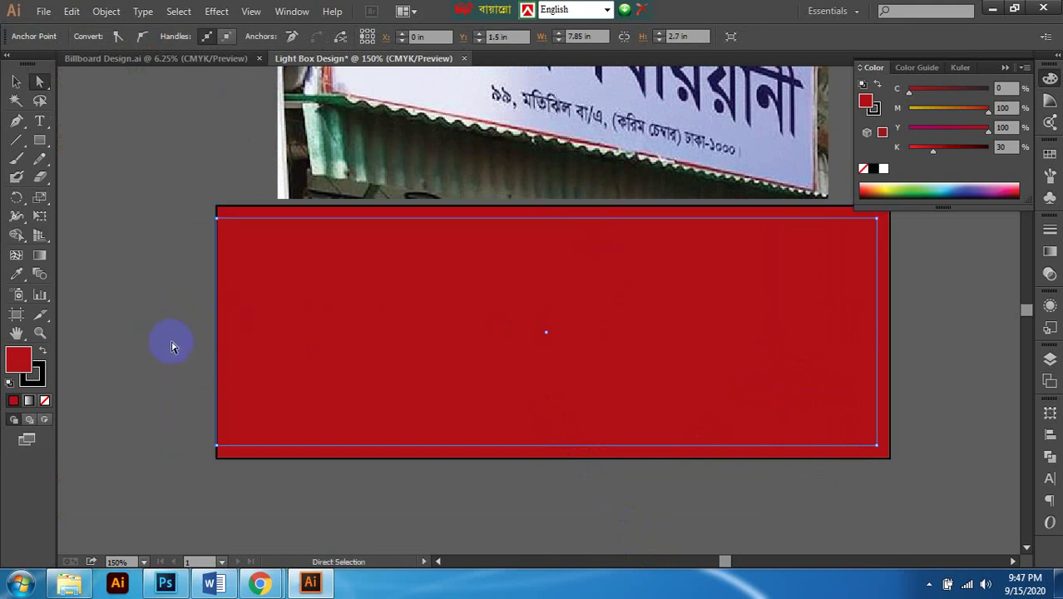
{"action": "key", "text": "Right"}
{"action": "key", "text": "Right"}
{"action": "scroll", "coordinate": [751, 325], "scroll_direction": "right", "scroll_amount": 1}
{"action": "scroll", "coordinate": [653, 287], "scroll_direction": "up", "scroll_amount": 1}
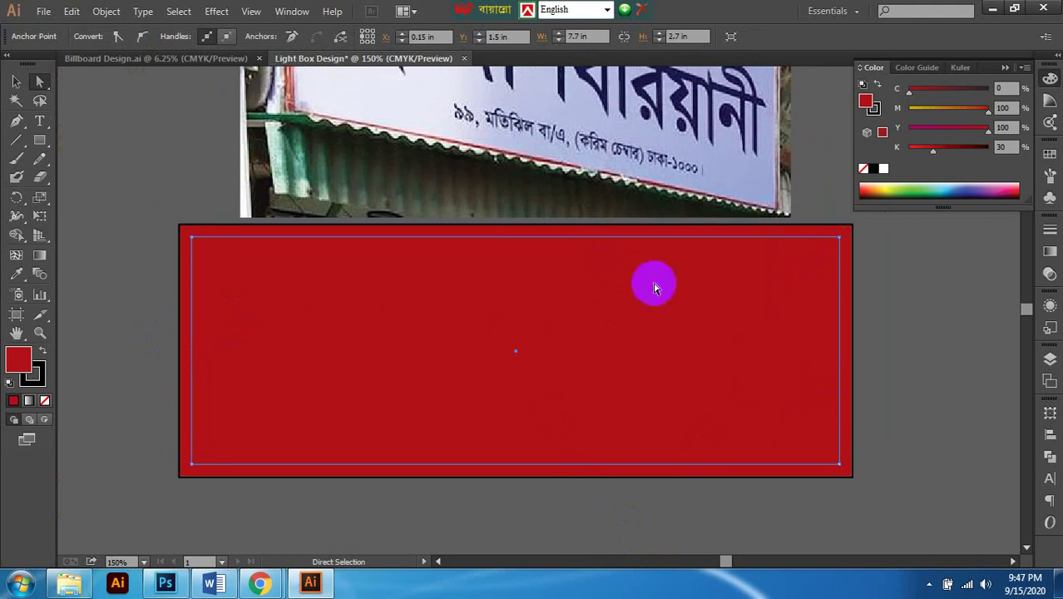
Step: Subtract the inner red rectangle from the outer one with Minus Front to form a border frame, and deselect it
{"action": "left_click", "coordinate": [16, 81]}
{"action": "left_click", "coordinate": [872, 298]}
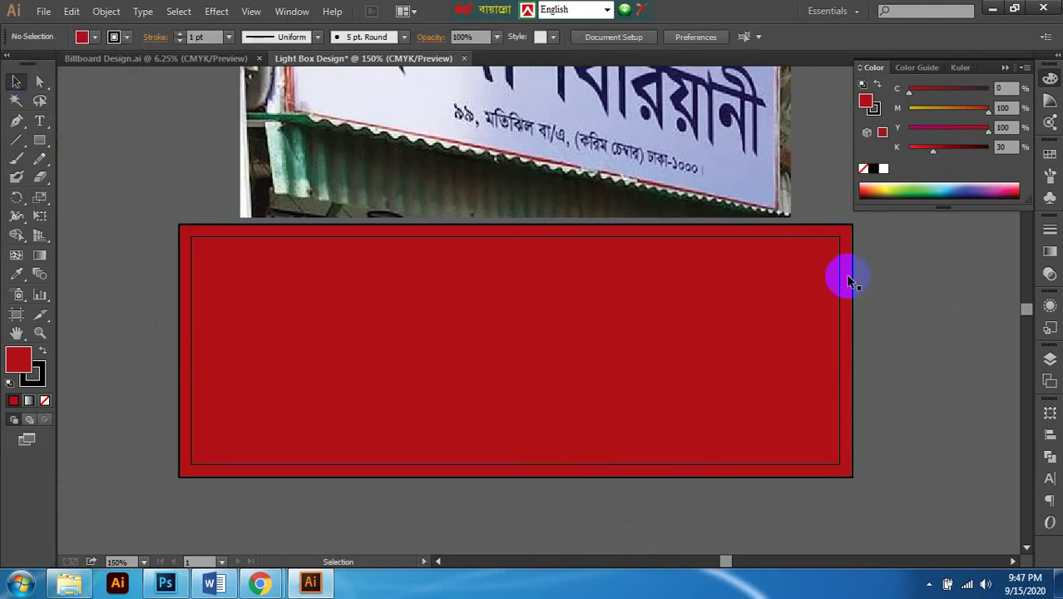
{"action": "left_click", "coordinate": [845, 276]}
{"action": "left_click", "coordinate": [836, 295], "text": "shift"}
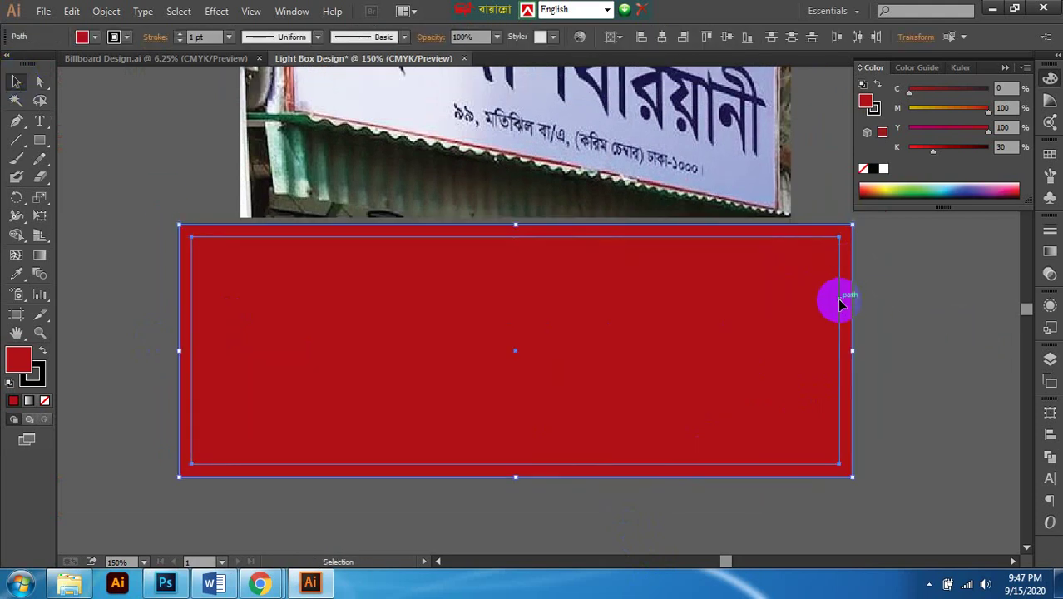
{"action": "scroll", "coordinate": [810, 295], "scroll_direction": "right", "scroll_amount": 1}
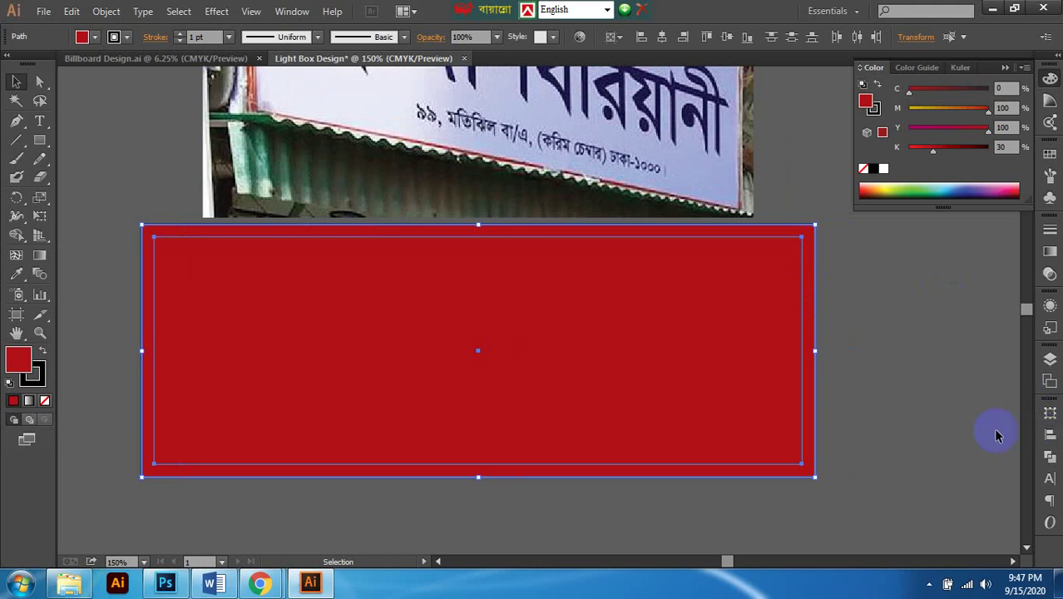
{"action": "left_click", "coordinate": [1048, 456]}
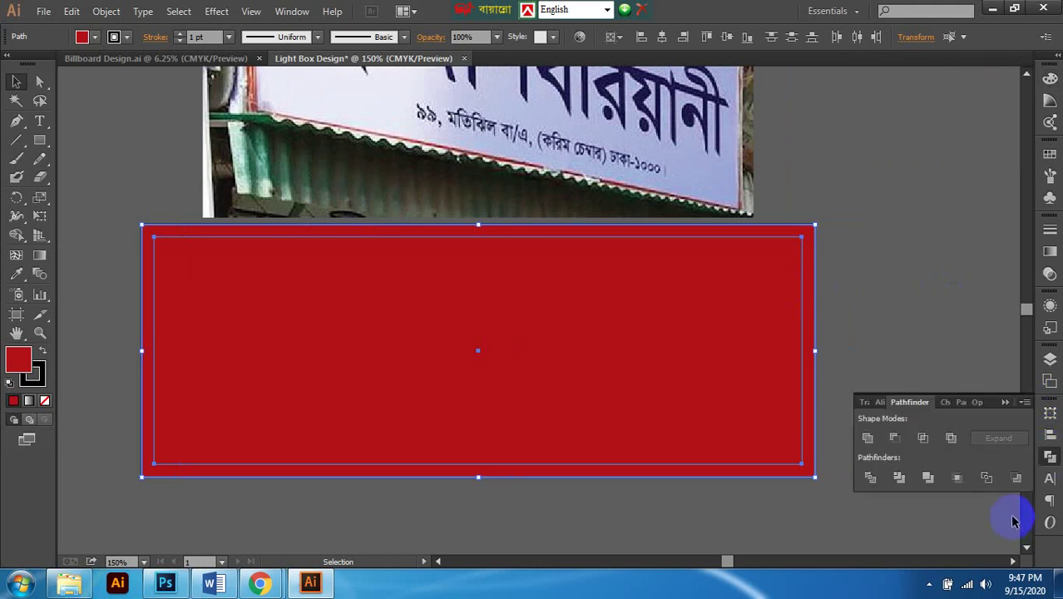
{"action": "left_click", "coordinate": [895, 439]}
{"action": "scroll", "coordinate": [718, 348], "scroll_direction": "up", "scroll_amount": 1}
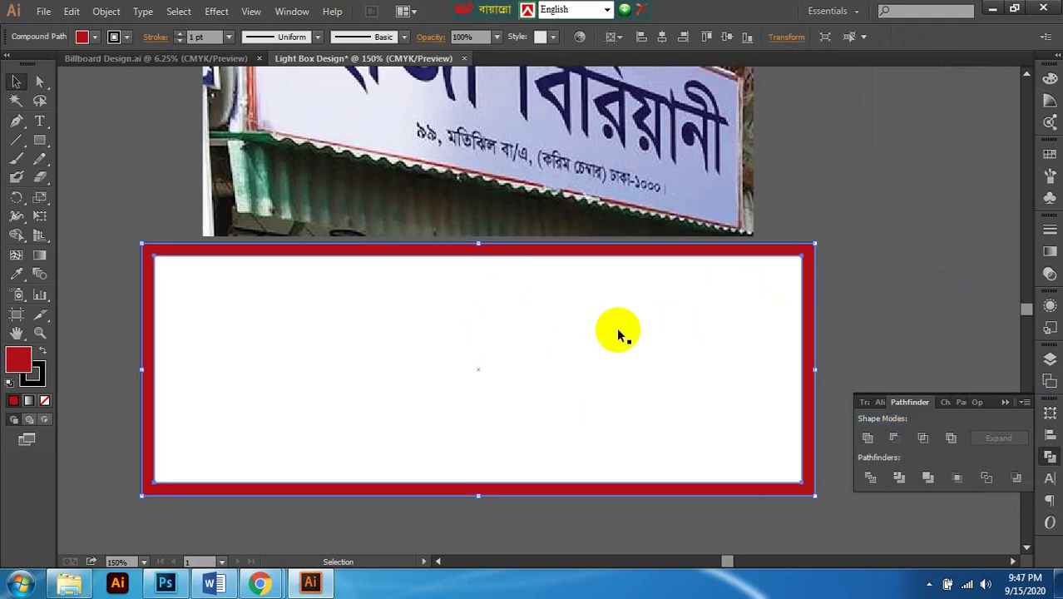
{"action": "key", "text": "ctrl+minus"}
{"action": "scroll", "coordinate": [666, 316], "scroll_direction": "up", "scroll_amount": 1}
{"action": "scroll", "coordinate": [698, 306], "scroll_direction": "right", "scroll_amount": 2}
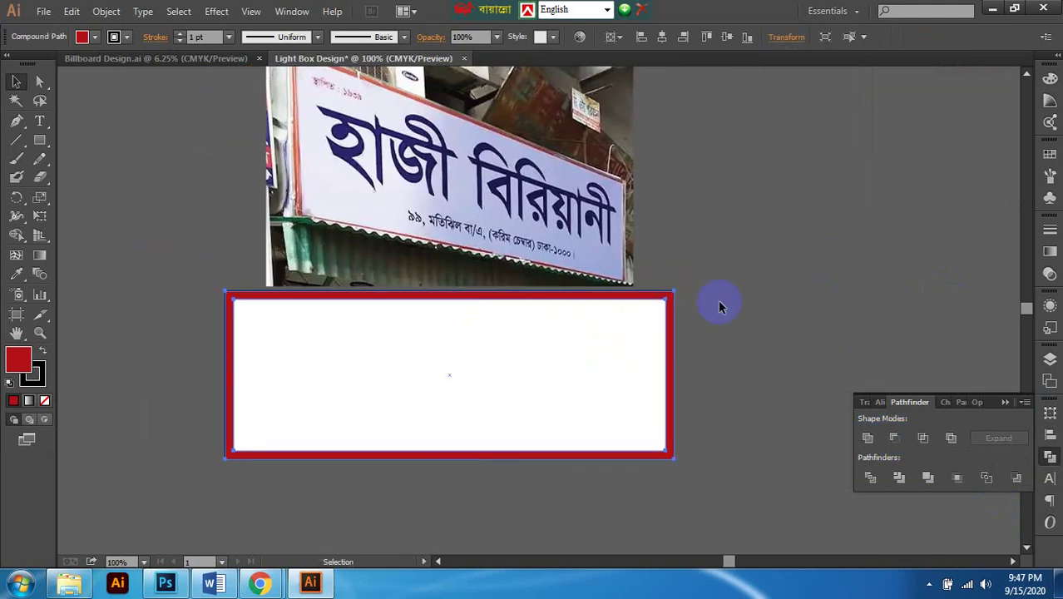
{"action": "left_click", "coordinate": [772, 279]}
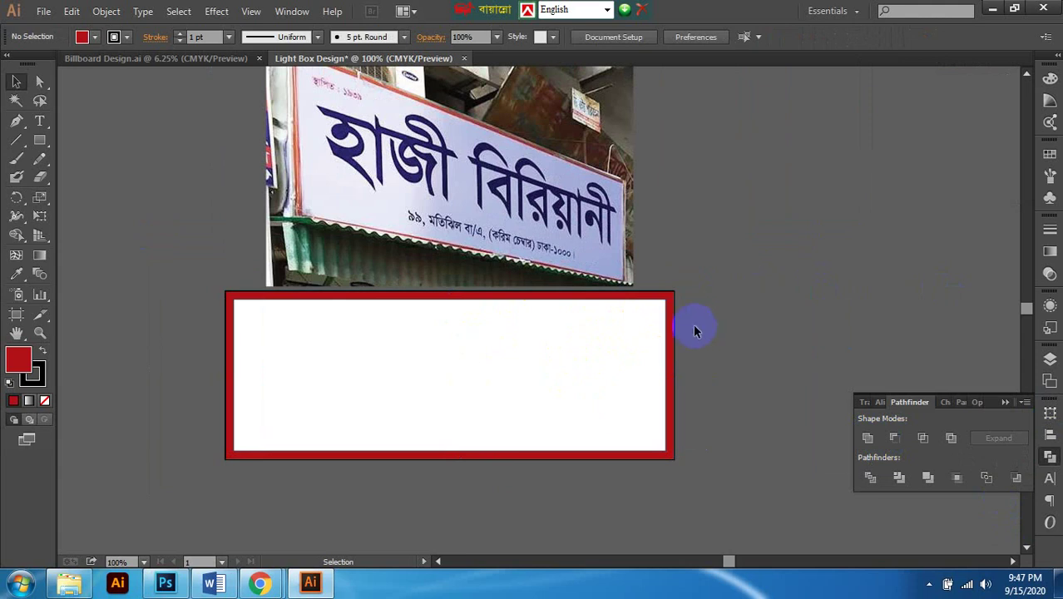
{"action": "scroll", "coordinate": [690, 333], "scroll_direction": "left", "scroll_amount": 1}
{"action": "scroll", "coordinate": [746, 336], "scroll_direction": "up", "scroll_amount": 1}
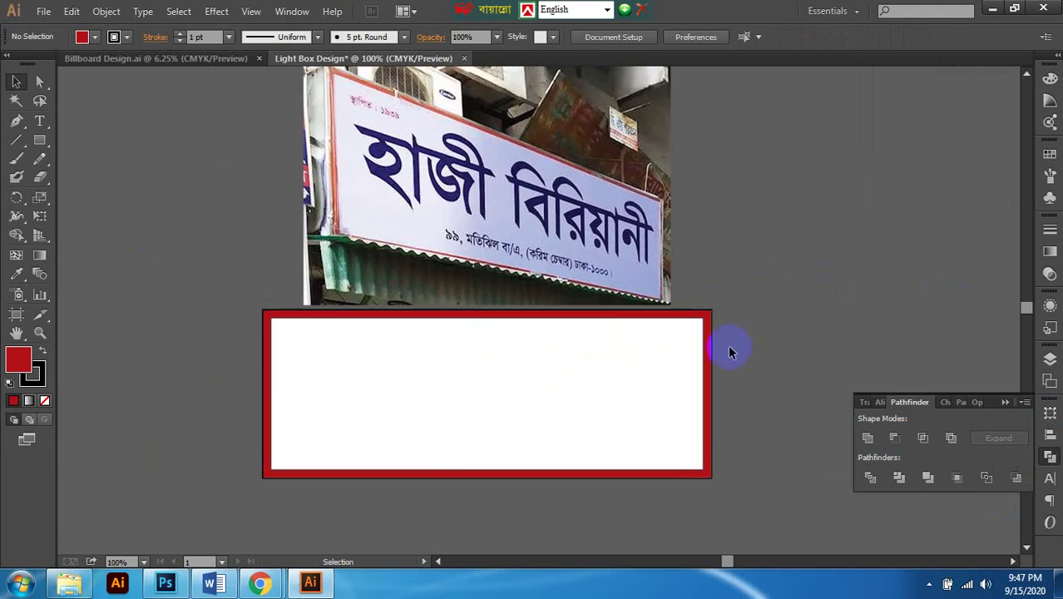
Step: Delete the red border frame
{"action": "left_click", "coordinate": [702, 335]}
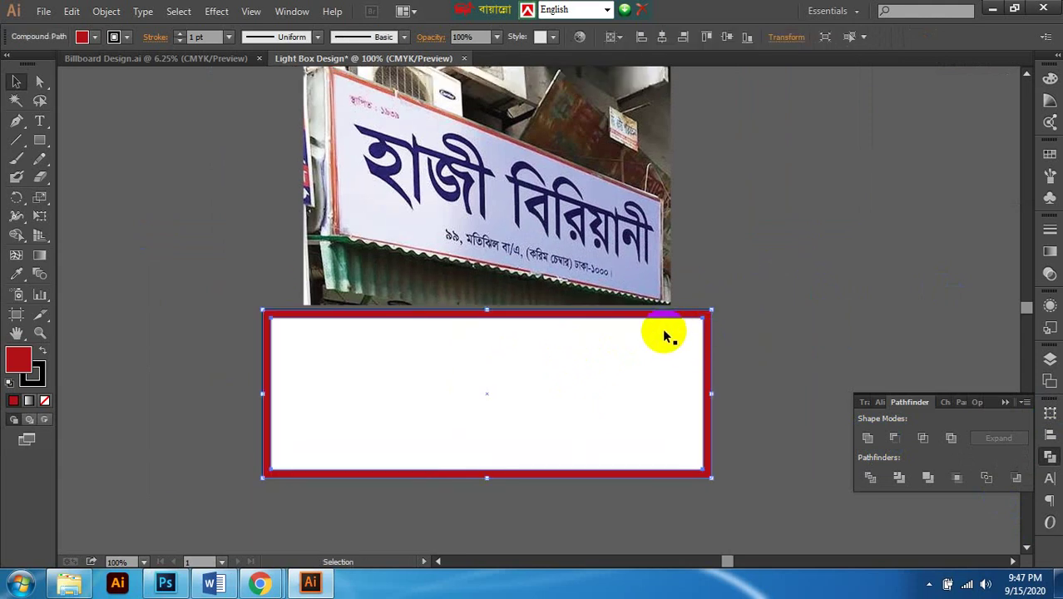
{"action": "scroll", "coordinate": [670, 325], "scroll_direction": "up", "scroll_amount": 1}
{"action": "scroll", "coordinate": [667, 324], "scroll_direction": "down", "scroll_amount": 1}
{"action": "scroll", "coordinate": [668, 324], "scroll_direction": "down", "scroll_amount": 2}
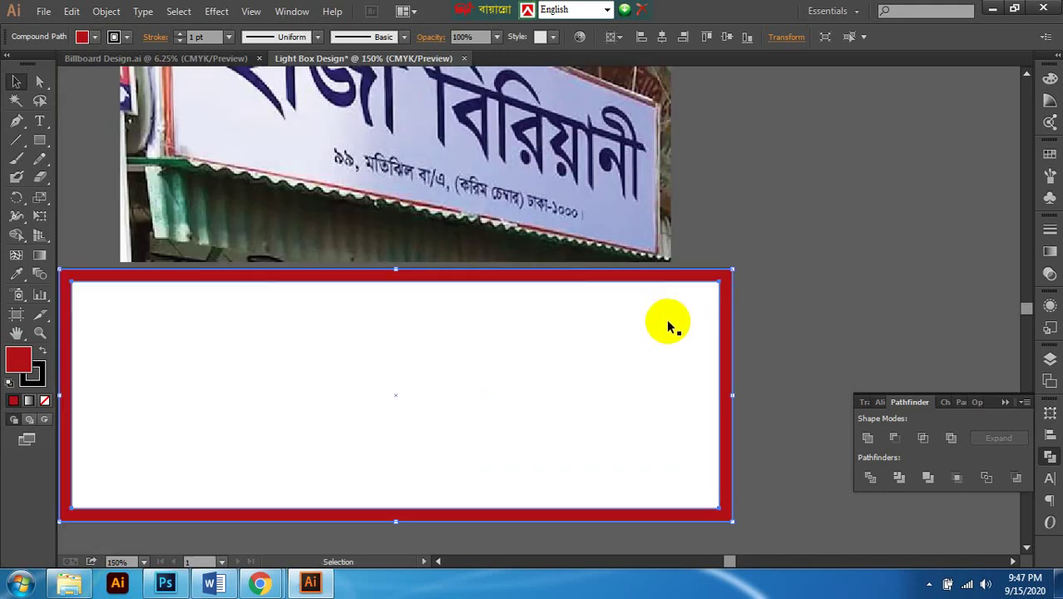
{"action": "key", "text": "Delete"}
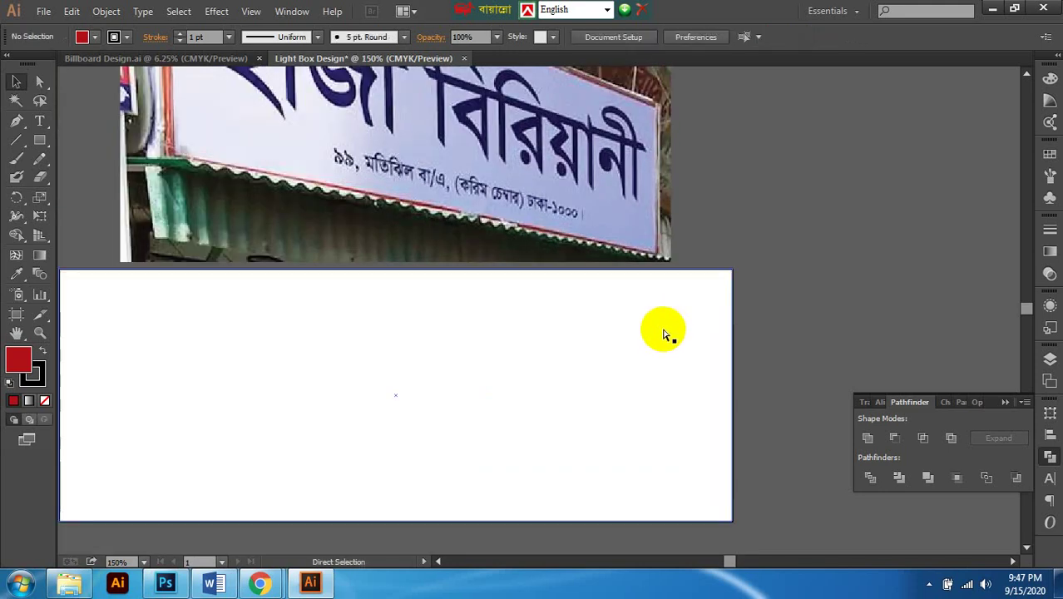
Step: Remove the fill and stroke from the white rectangle below the reference photo, and deselect it
{"action": "scroll", "coordinate": [663, 333], "scroll_direction": "left", "scroll_amount": 1}
{"action": "left_click", "coordinate": [740, 272]}
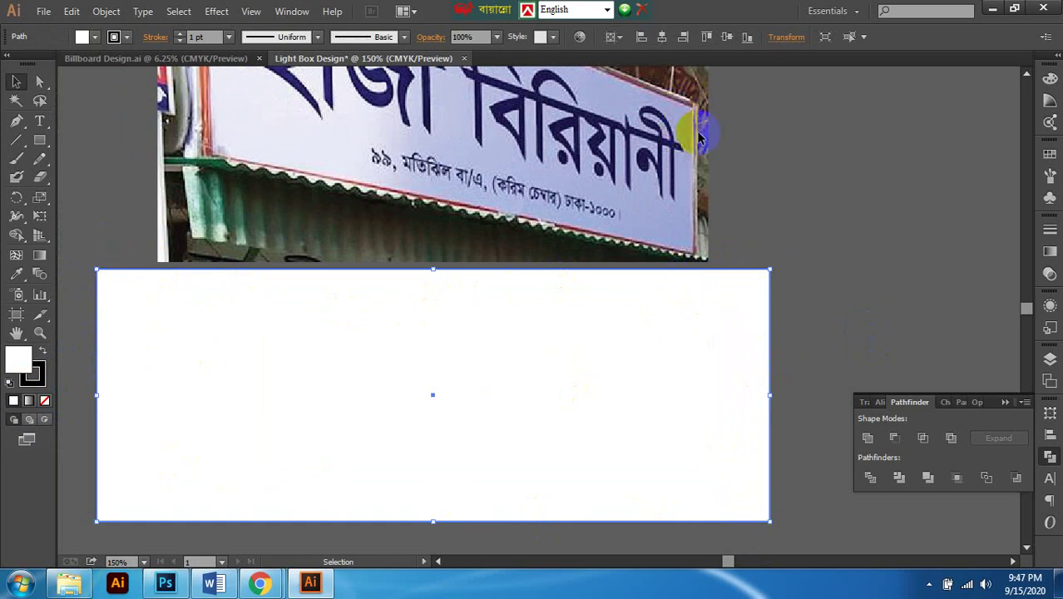
{"action": "scroll", "coordinate": [615, 143], "scroll_direction": "up", "scroll_amount": 1}
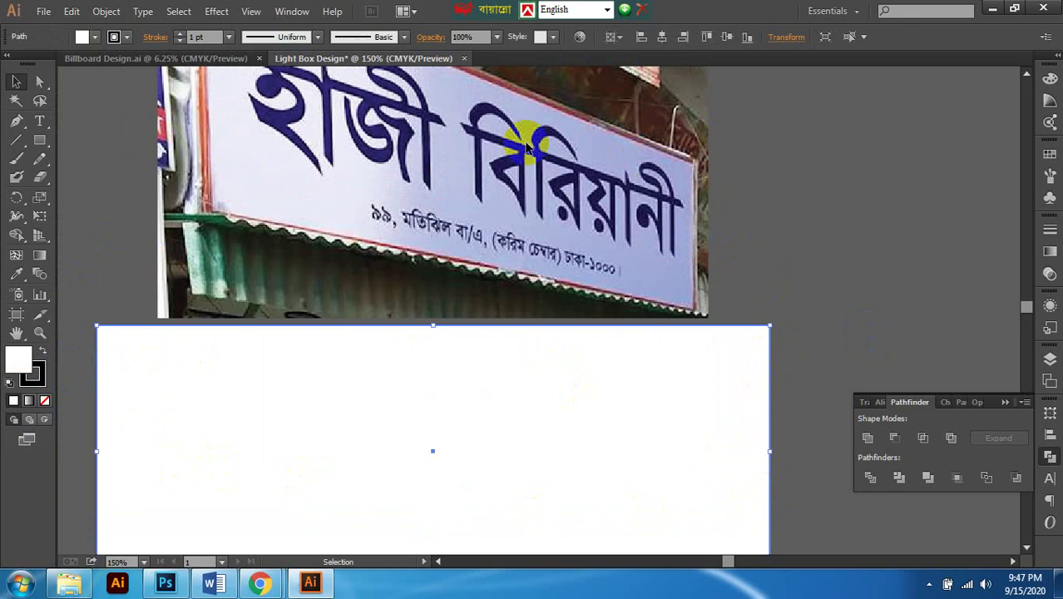
{"action": "scroll", "coordinate": [569, 141], "scroll_direction": "down", "scroll_amount": 1}
{"action": "scroll", "coordinate": [632, 241], "scroll_direction": "down", "scroll_amount": 1}
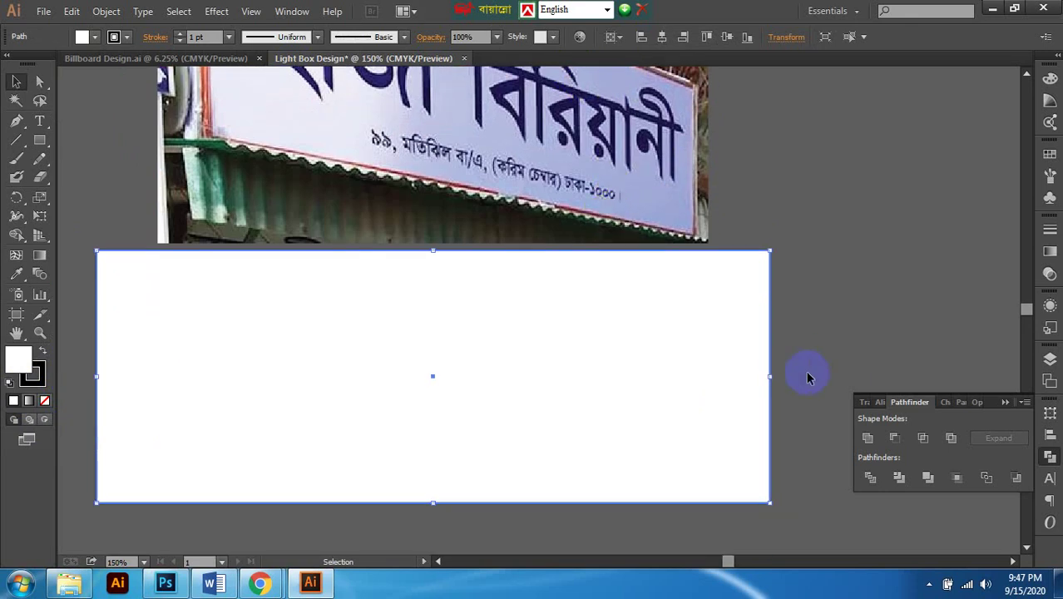
{"action": "scroll", "coordinate": [548, 418], "scroll_direction": "up", "scroll_amount": 2}
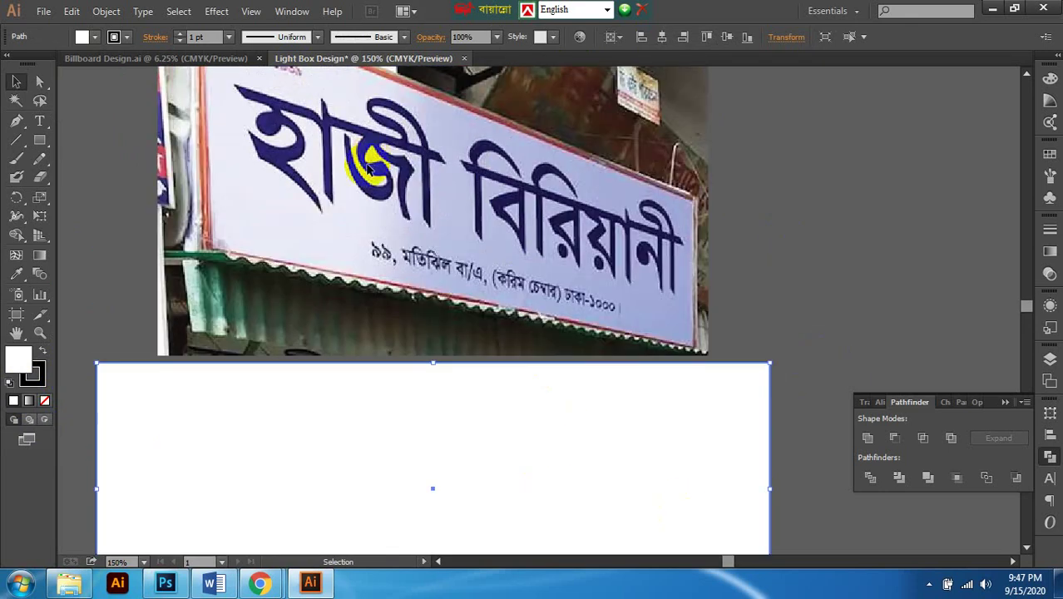
{"action": "scroll", "coordinate": [562, 297], "scroll_direction": "up", "scroll_amount": 1}
{"action": "scroll", "coordinate": [517, 328], "scroll_direction": "down", "scroll_amount": 4}
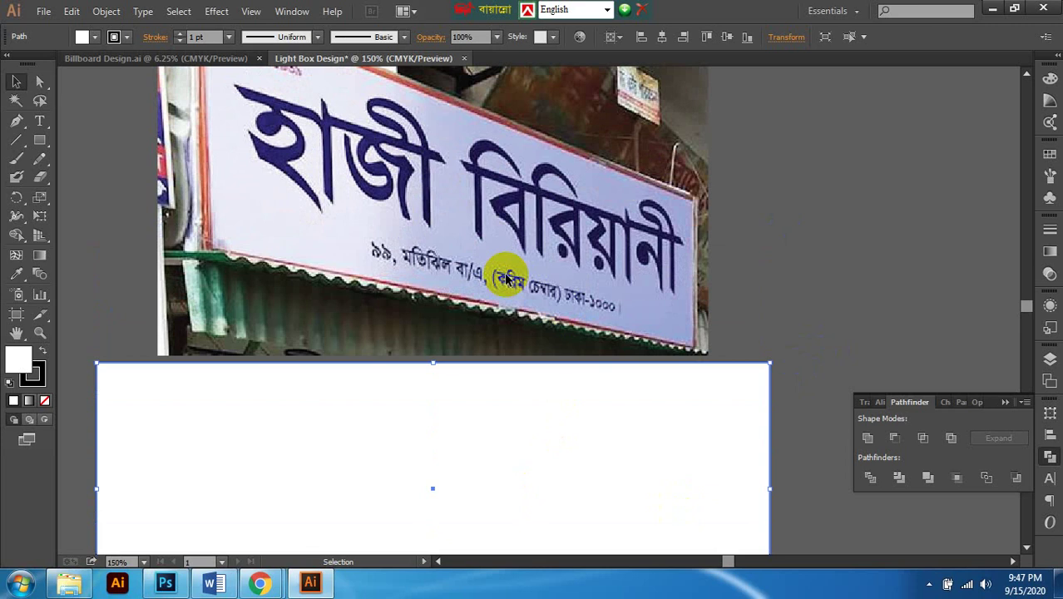
{"action": "scroll", "coordinate": [630, 300], "scroll_direction": "down", "scroll_amount": 2}
{"action": "scroll", "coordinate": [748, 315], "scroll_direction": "up", "scroll_amount": 1}
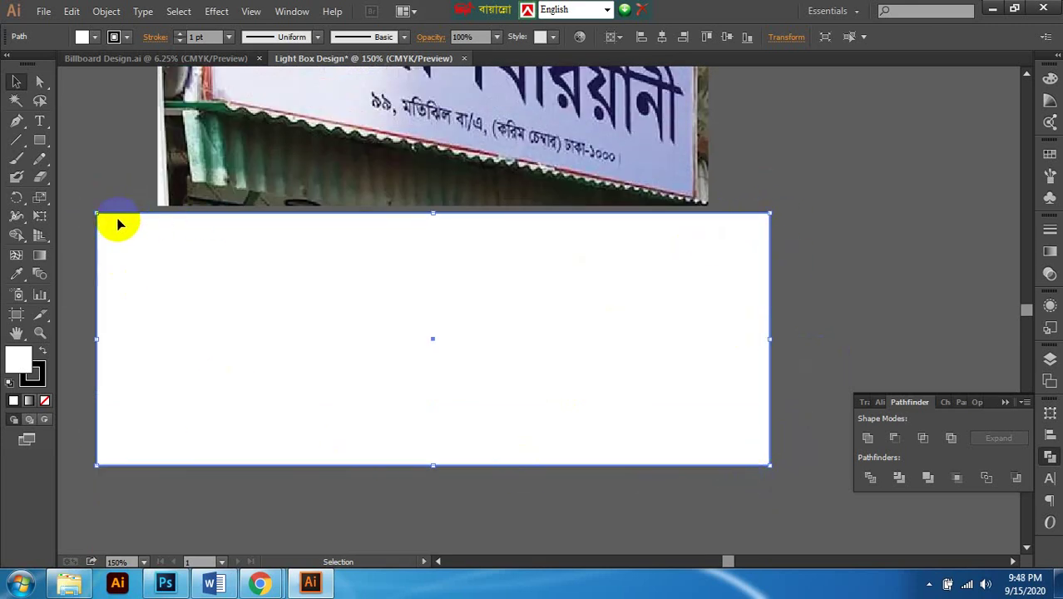
{"action": "left_click", "coordinate": [35, 382]}
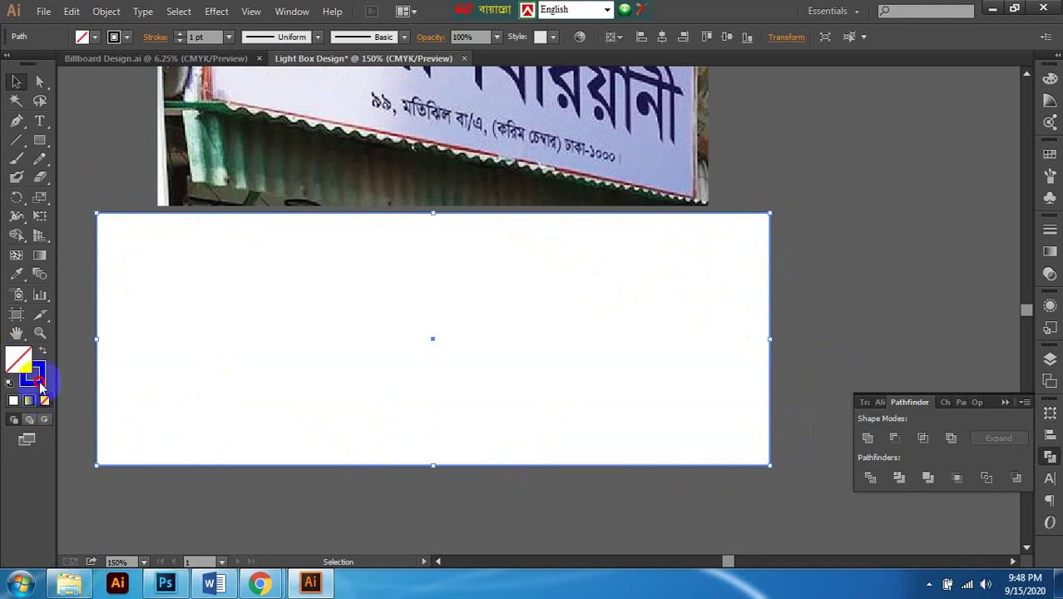
{"action": "left_click", "coordinate": [44, 400]}
{"action": "left_click", "coordinate": [813, 307]}
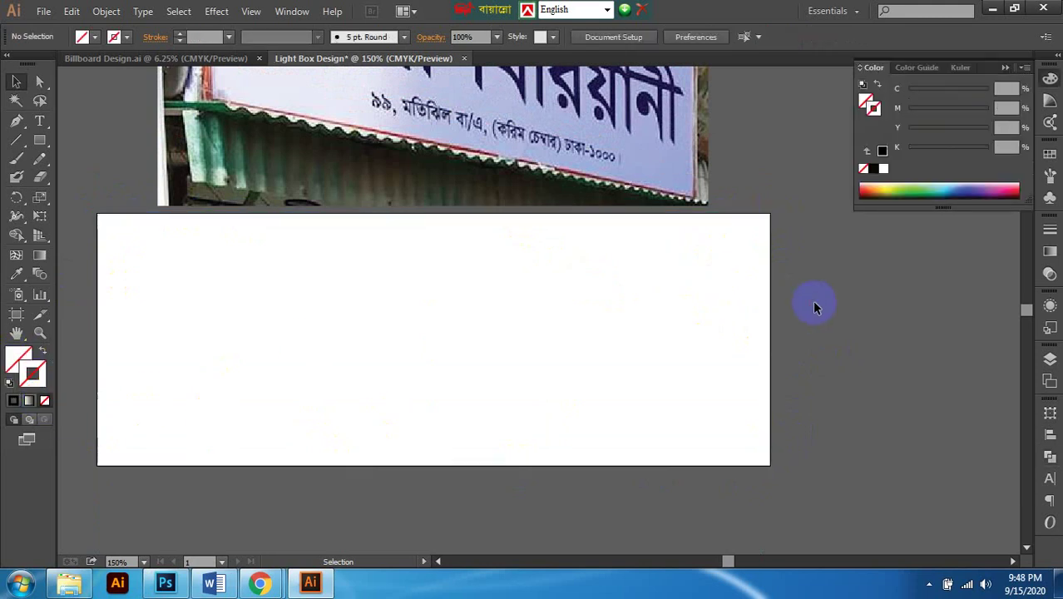
Step: Undo the fill and stroke removal and the frame deletion to restore the red border, and deselect everything
{"action": "left_click", "coordinate": [753, 219]}
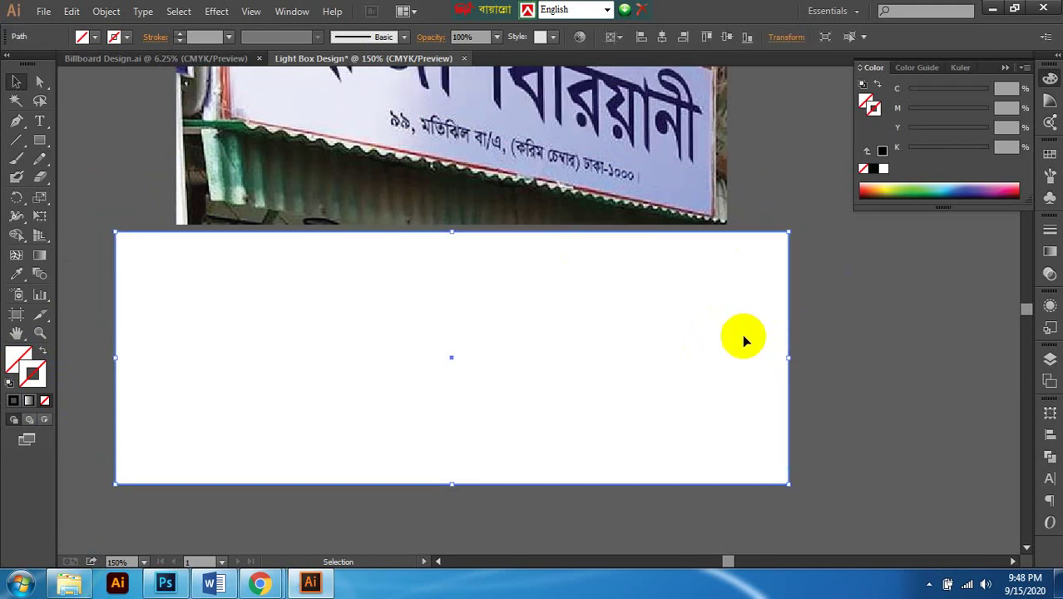
{"action": "key", "text": "ctrl+minus"}
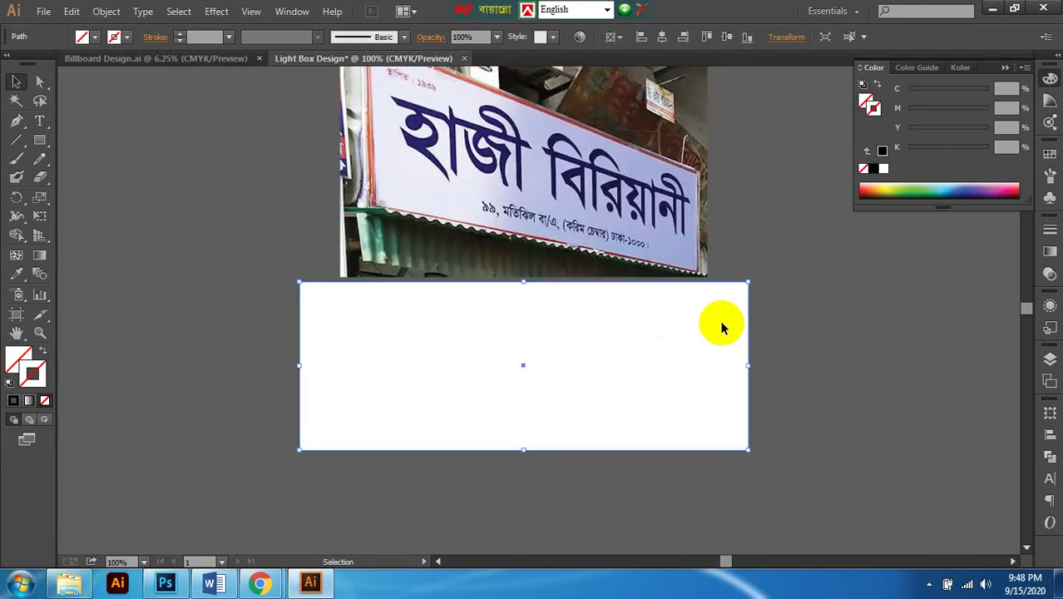
{"action": "key", "text": "ctrl+z"}
{"action": "left_click", "coordinate": [796, 301]}
{"action": "key", "text": "ctrl+plus"}
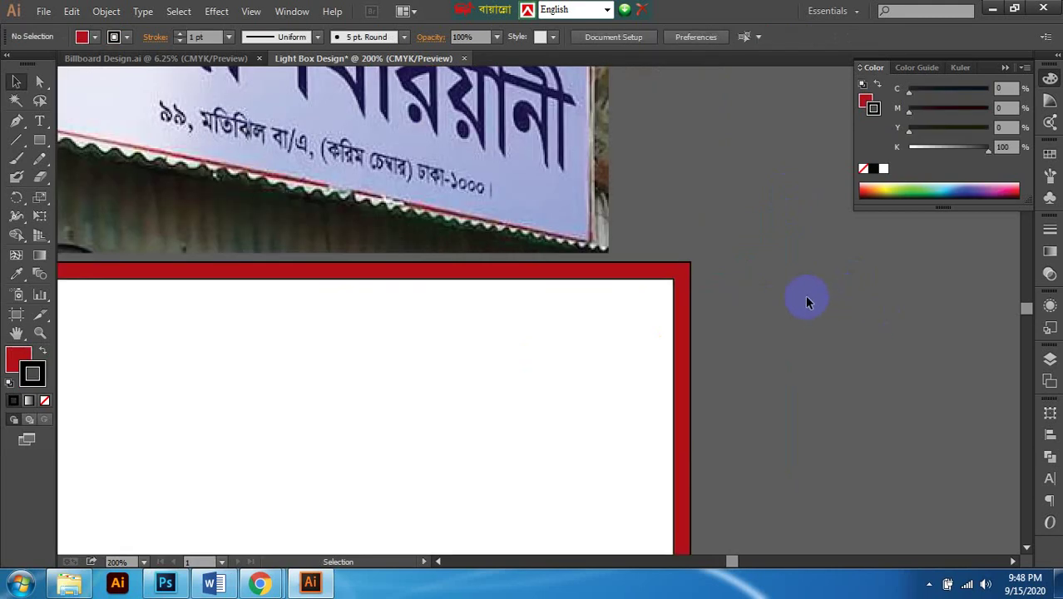
{"action": "scroll", "coordinate": [753, 308], "scroll_direction": "down", "scroll_amount": 2}
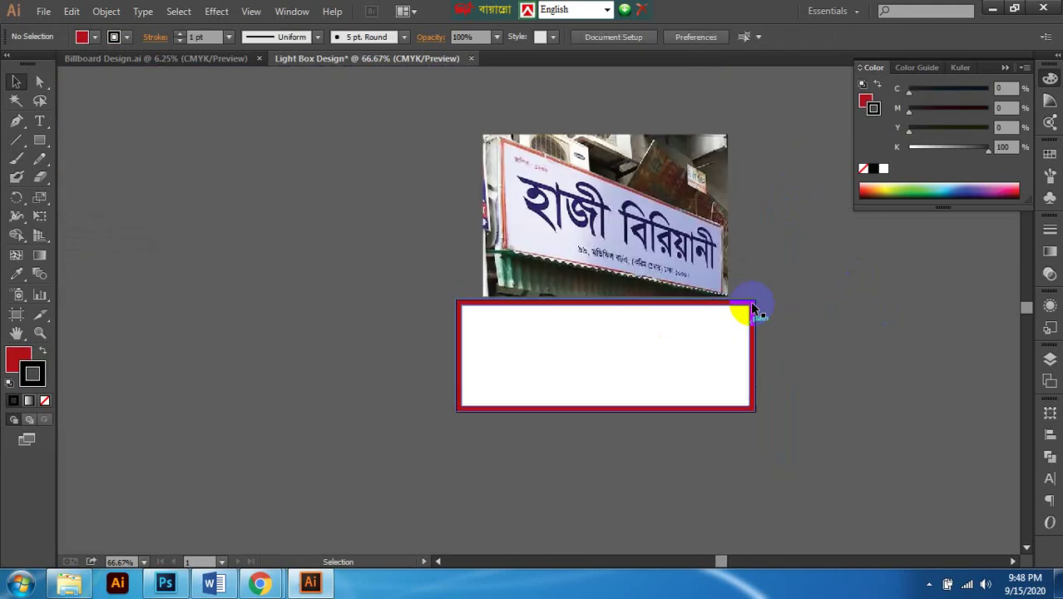
{"action": "scroll", "coordinate": [744, 306], "scroll_direction": "up", "scroll_amount": 2}
{"action": "scroll", "coordinate": [781, 308], "scroll_direction": "down", "scroll_amount": 1}
{"action": "scroll", "coordinate": [832, 303], "scroll_direction": "left", "scroll_amount": 1}
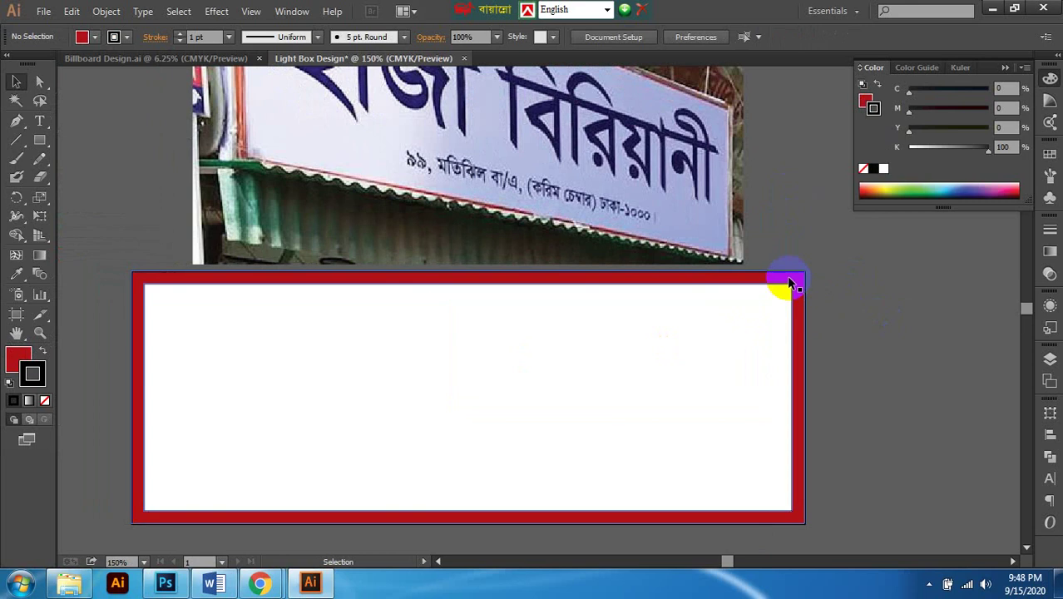
{"action": "left_click", "coordinate": [798, 289]}
{"action": "scroll", "coordinate": [848, 283], "scroll_direction": "right", "scroll_amount": 1}
{"action": "left_click", "coordinate": [857, 287]}
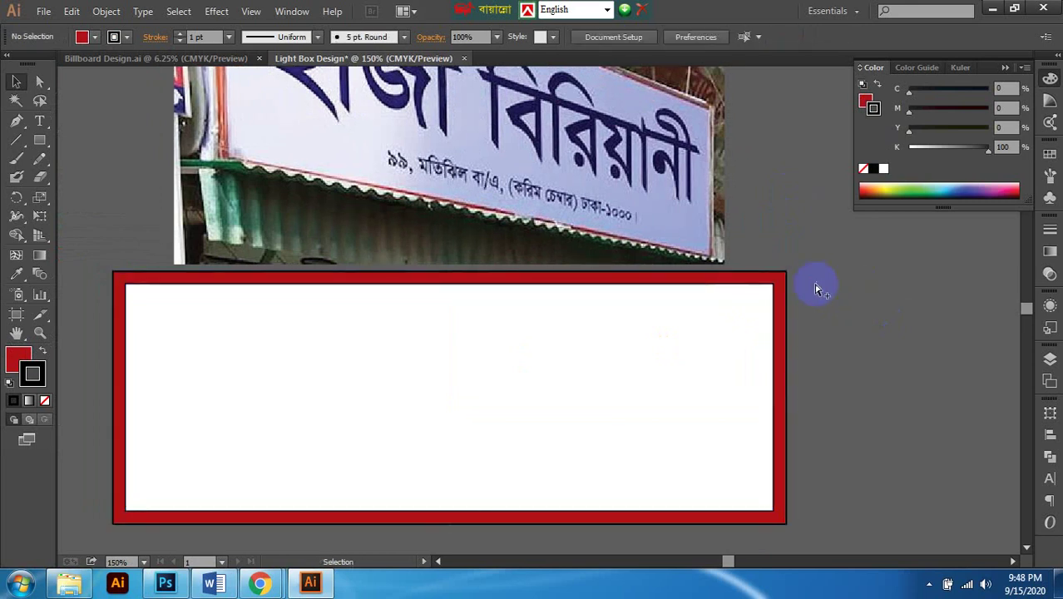
{"action": "scroll", "coordinate": [815, 285], "scroll_direction": "down", "scroll_amount": 2}
{"action": "scroll", "coordinate": [782, 325], "scroll_direction": "up", "scroll_amount": 1}
{"action": "scroll", "coordinate": [834, 301], "scroll_direction": "right", "scroll_amount": 1}
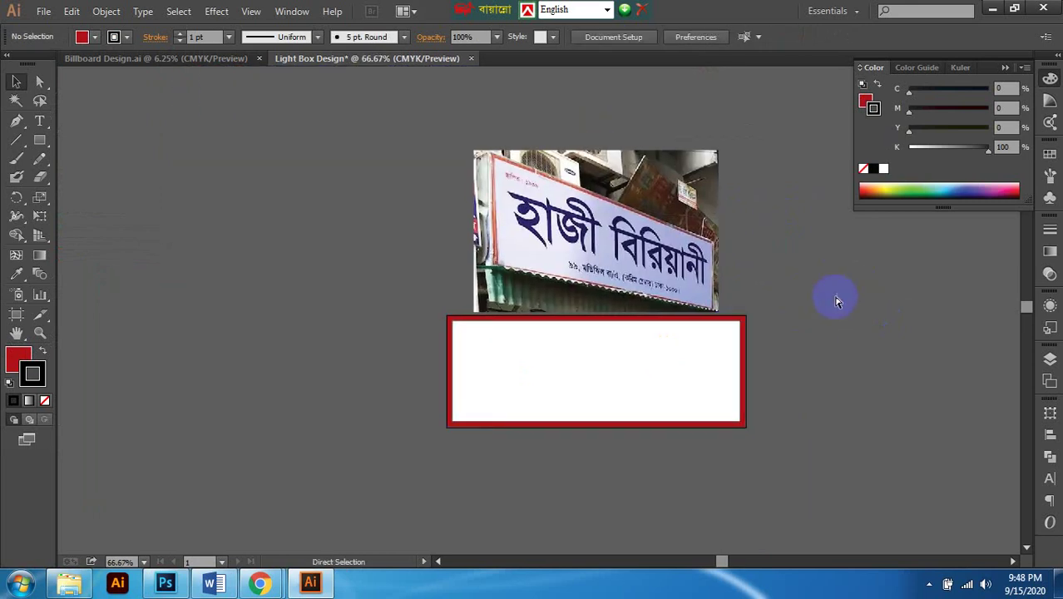
{"action": "scroll", "coordinate": [837, 301], "scroll_direction": "right", "scroll_amount": 1}
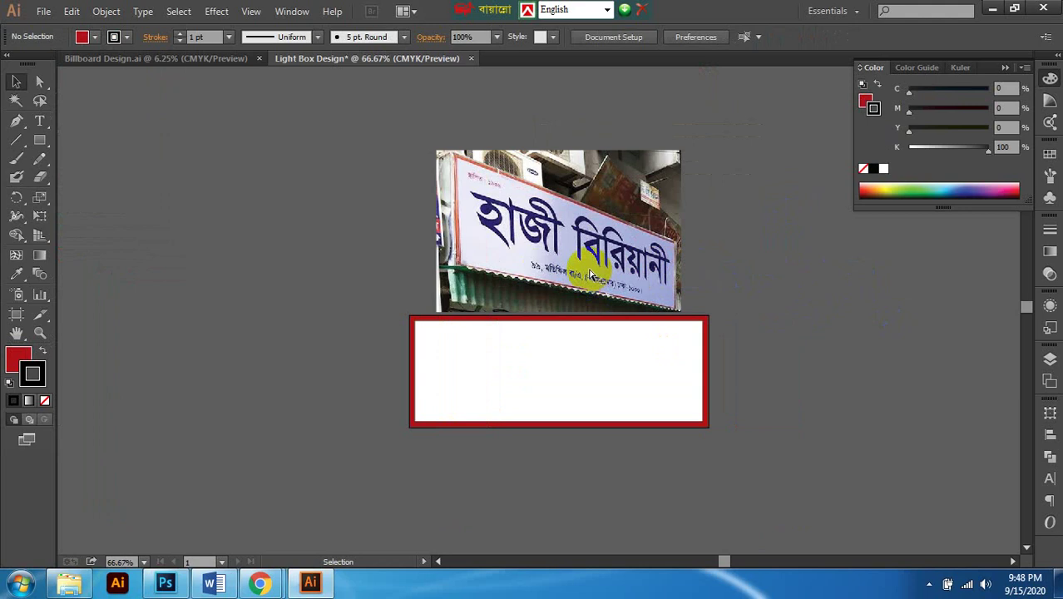
{"action": "scroll", "coordinate": [582, 268], "scroll_direction": "up", "scroll_amount": 1}
{"action": "scroll", "coordinate": [582, 267], "scroll_direction": "right", "scroll_amount": 1}
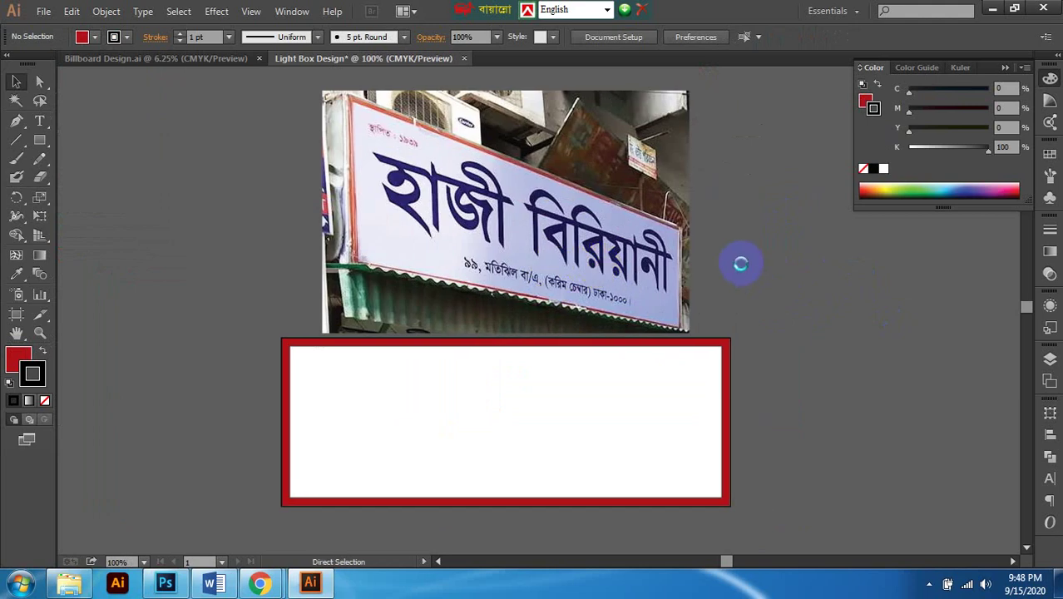
Step: Save the document as Light Box Design in Adobe Illustrator format in the AI folder, accepting the Illustrator CC (17.0) options
{"action": "key", "text": "ctrl+s"}
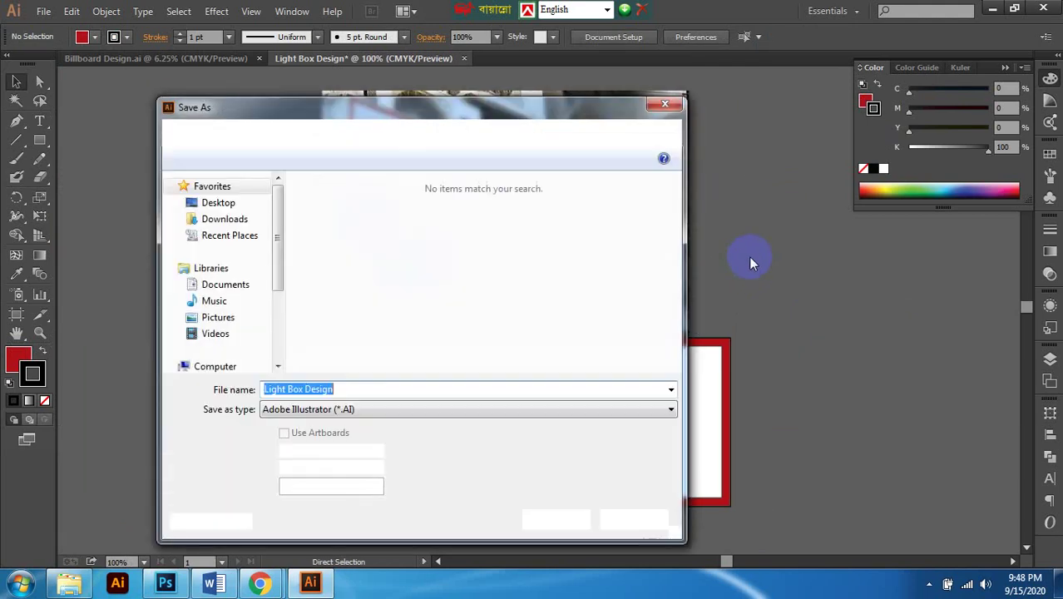
{"action": "left_click", "coordinate": [634, 516]}
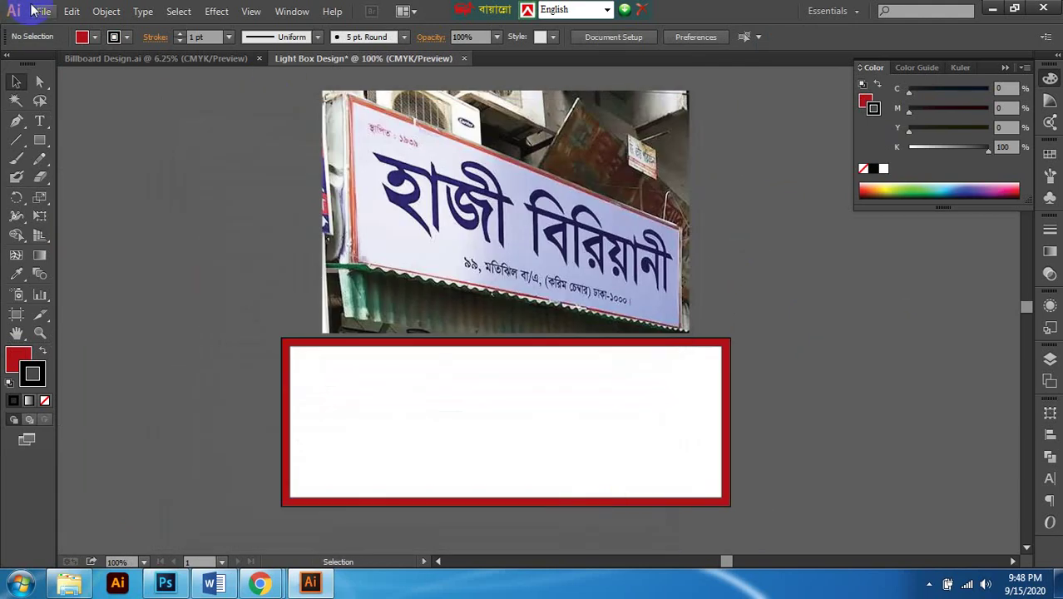
{"action": "left_click", "coordinate": [43, 11]}
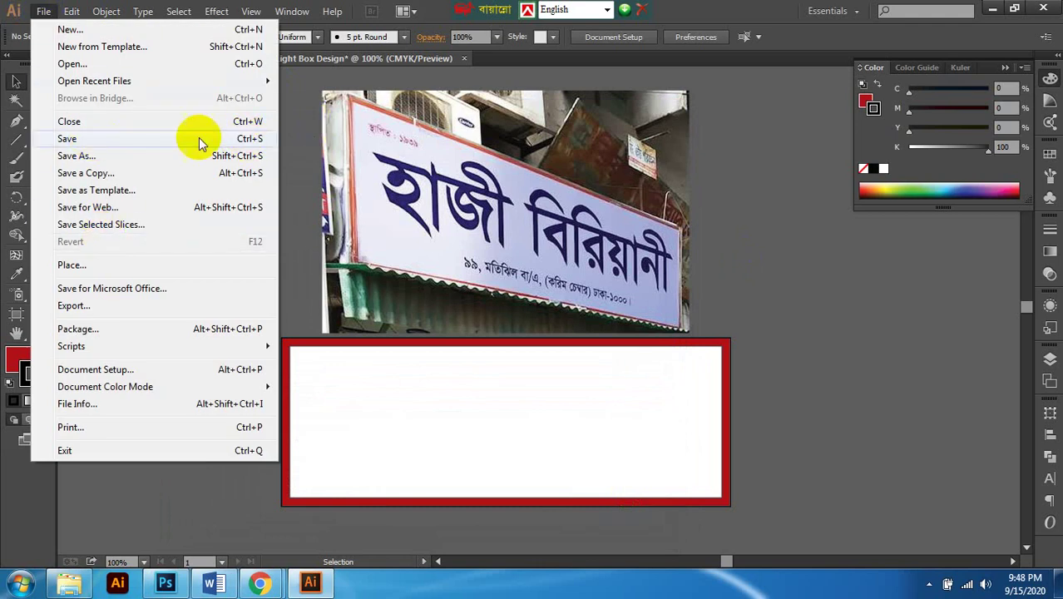
{"action": "left_click", "coordinate": [156, 141]}
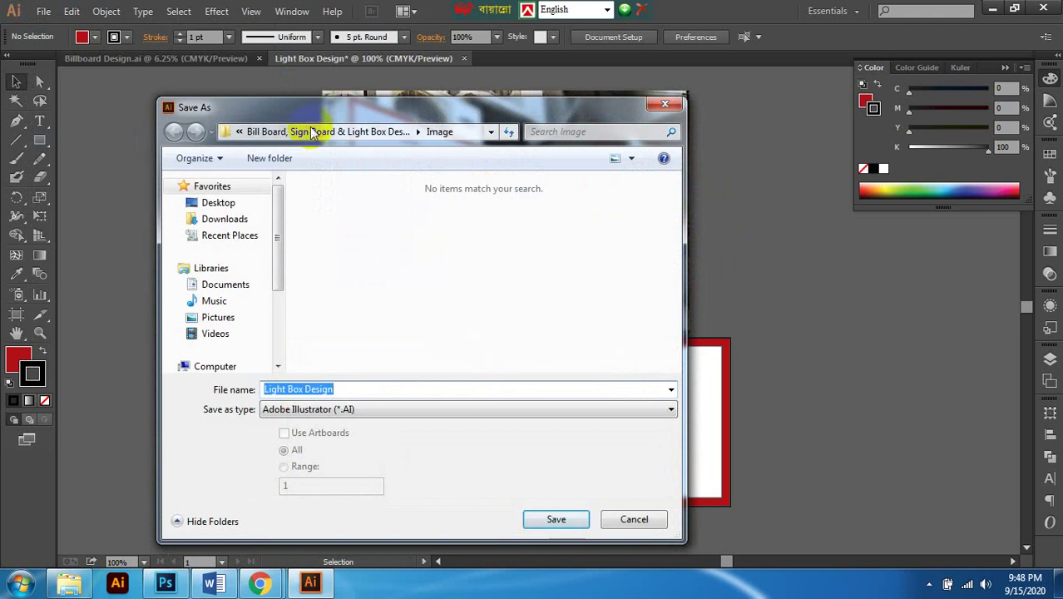
{"action": "left_click", "coordinate": [303, 133]}
{"action": "left_click", "coordinate": [239, 131]}
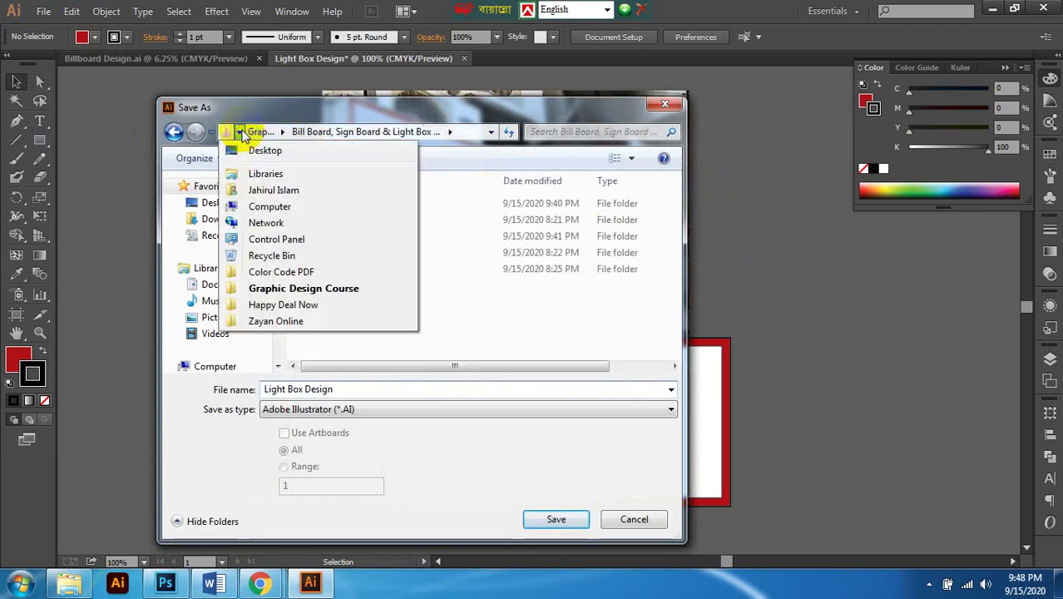
{"action": "left_click", "coordinate": [239, 132]}
{"action": "left_click", "coordinate": [521, 113]}
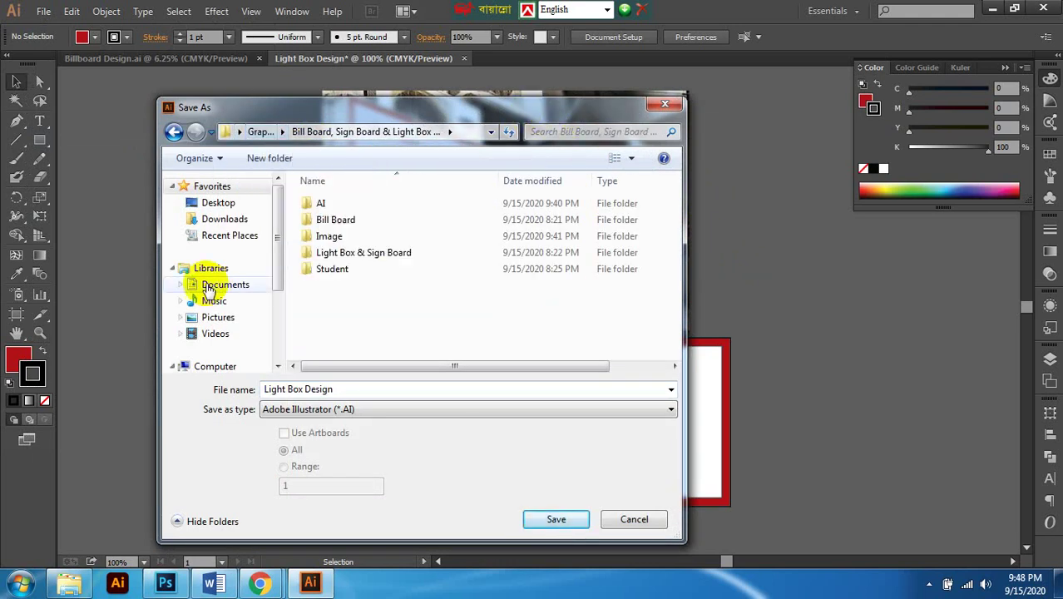
{"action": "mouse_move", "coordinate": [277, 266]}
{"action": "left_mouse_down"}
{"action": "mouse_move", "coordinate": [278, 333]}
{"action": "mouse_move", "coordinate": [277, 249]}
{"action": "left_mouse_up"}
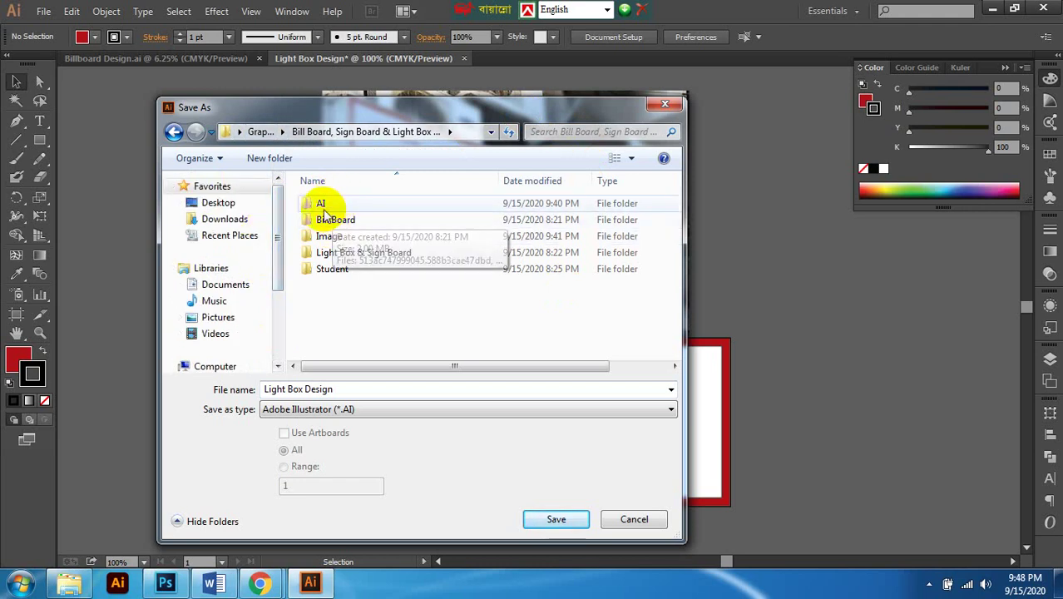
{"action": "left_click", "coordinate": [322, 205]}
{"action": "double_click", "coordinate": [322, 205]}
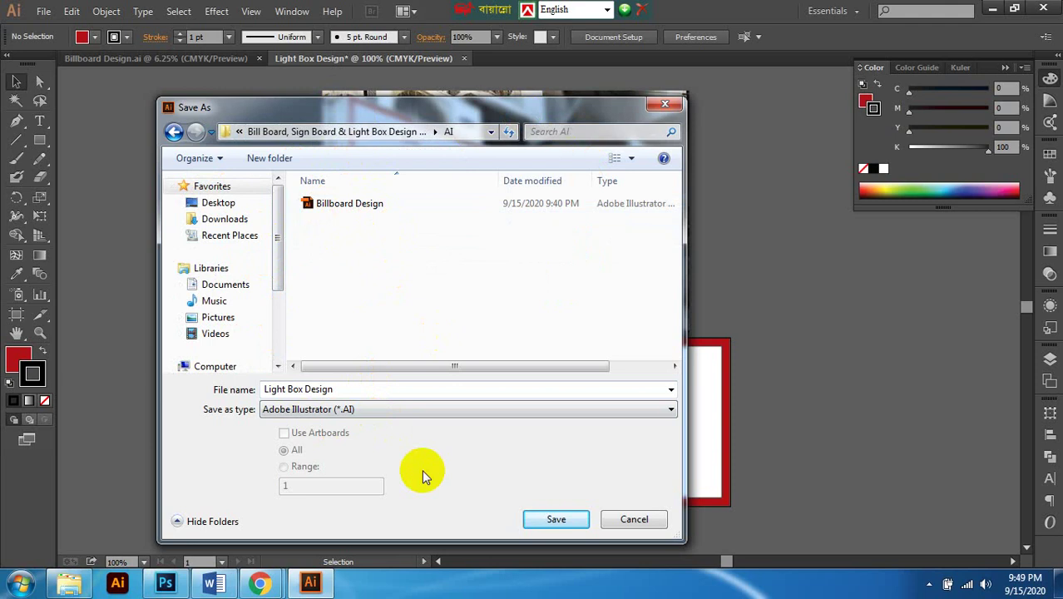
{"action": "left_click", "coordinate": [559, 517]}
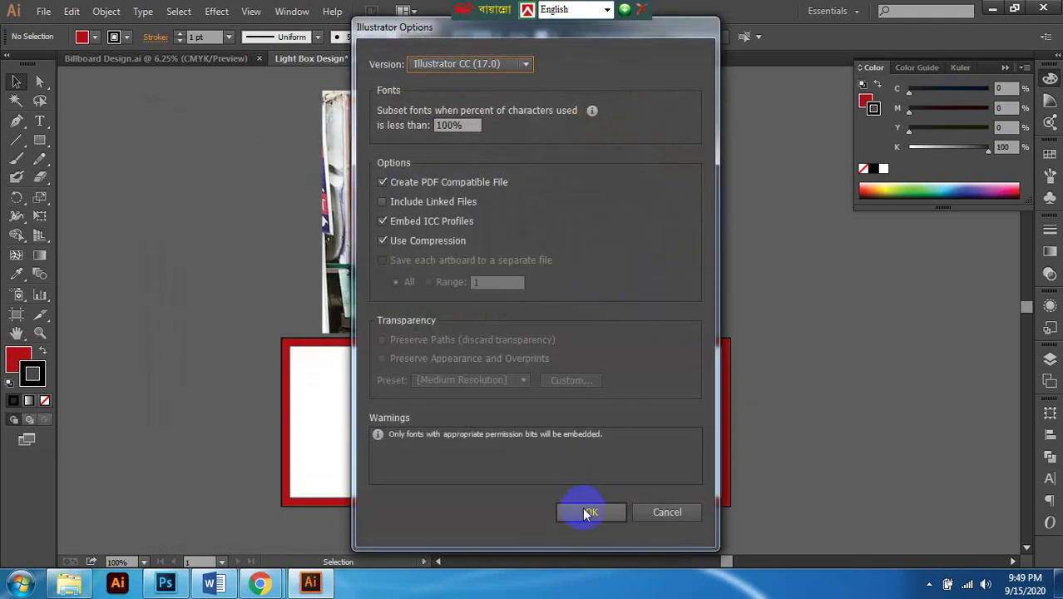
{"action": "left_click", "coordinate": [588, 512]}
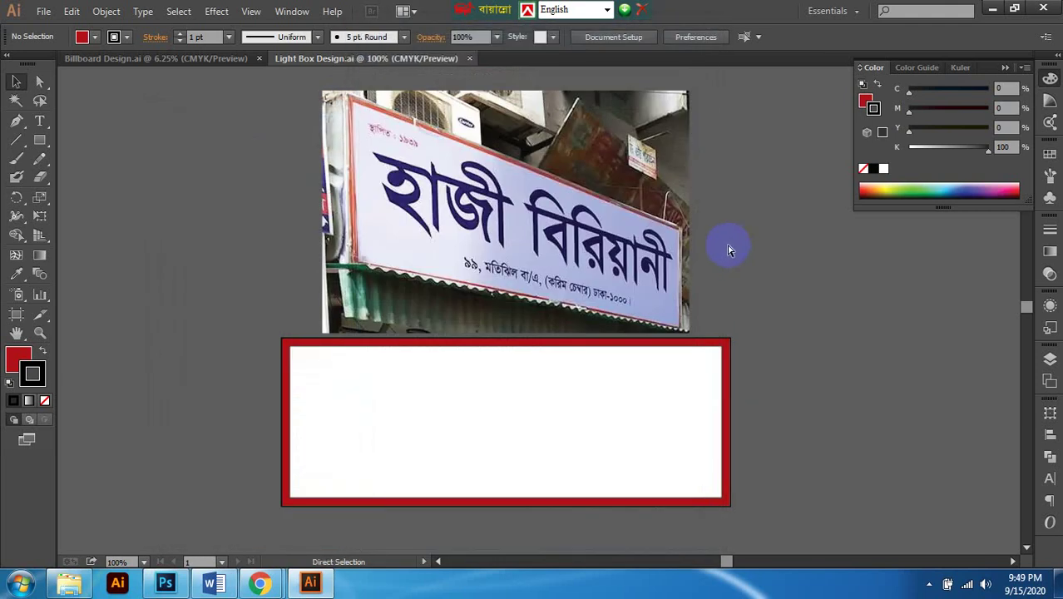
Step: Start a new line of text inside the white panel below the reference photo
{"action": "scroll", "coordinate": [730, 243], "scroll_direction": "right", "scroll_amount": 3}
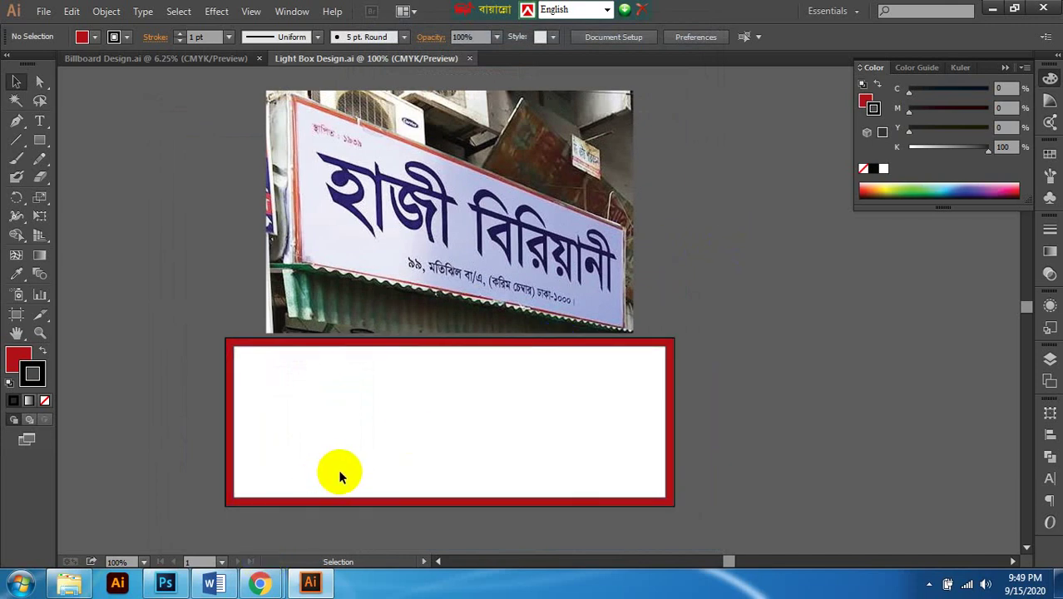
{"action": "scroll", "coordinate": [358, 465], "scroll_direction": "down", "scroll_amount": 1}
{"action": "scroll", "coordinate": [399, 437], "scroll_direction": "up", "scroll_amount": 1}
{"action": "scroll", "coordinate": [407, 429], "scroll_direction": "right", "scroll_amount": 1}
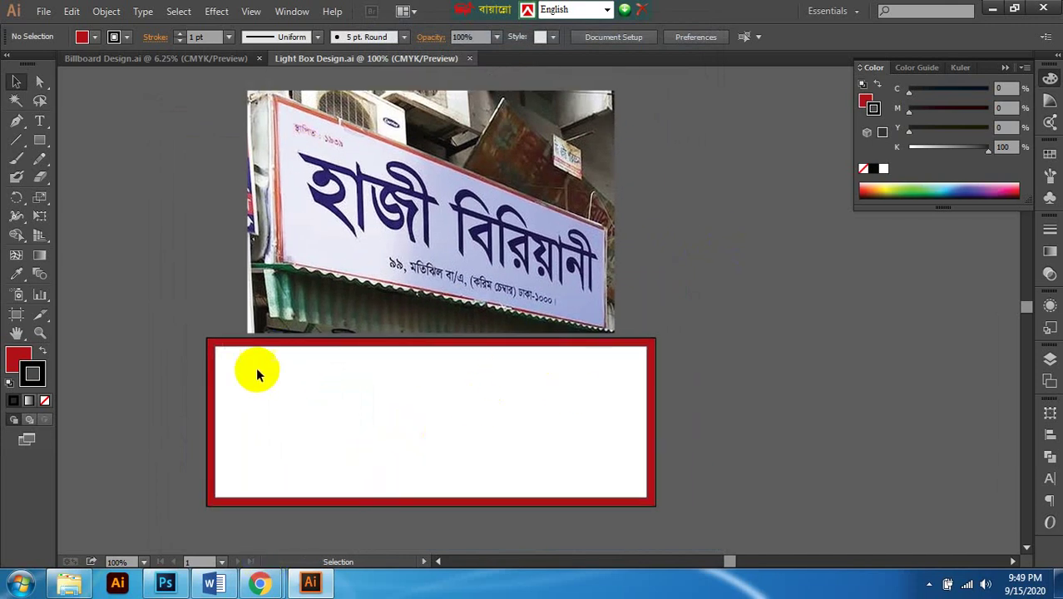
{"action": "mouse_move", "coordinate": [217, 584]}
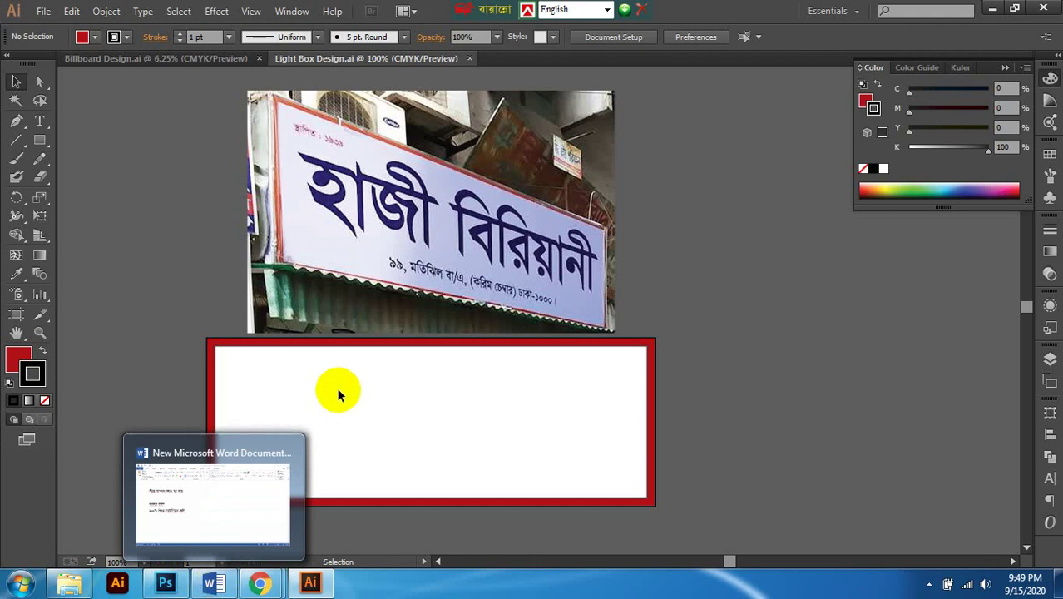
{"action": "left_click", "coordinate": [39, 121]}
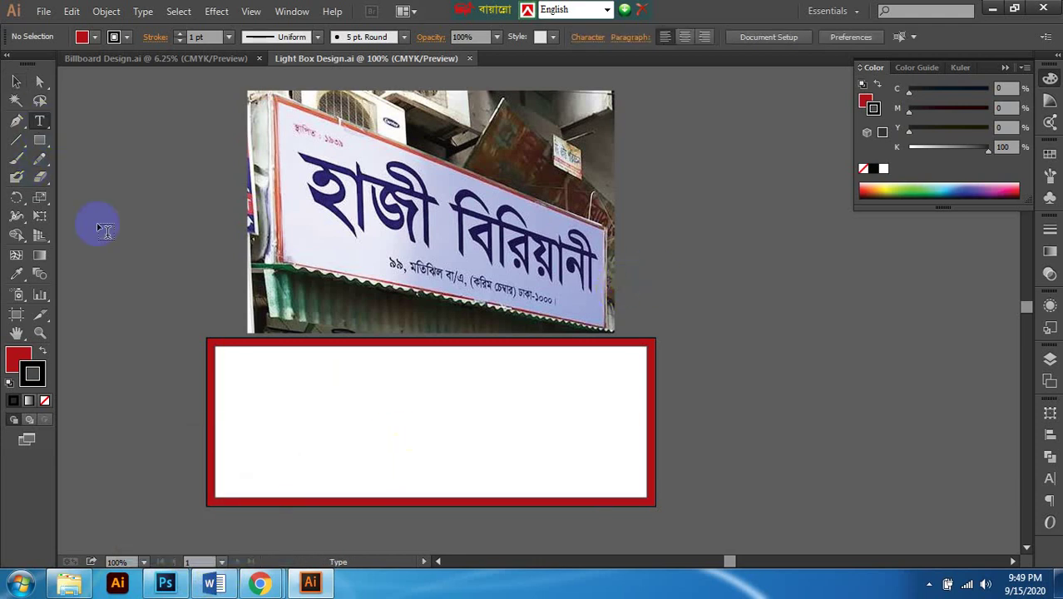
{"action": "left_click", "coordinate": [370, 401]}
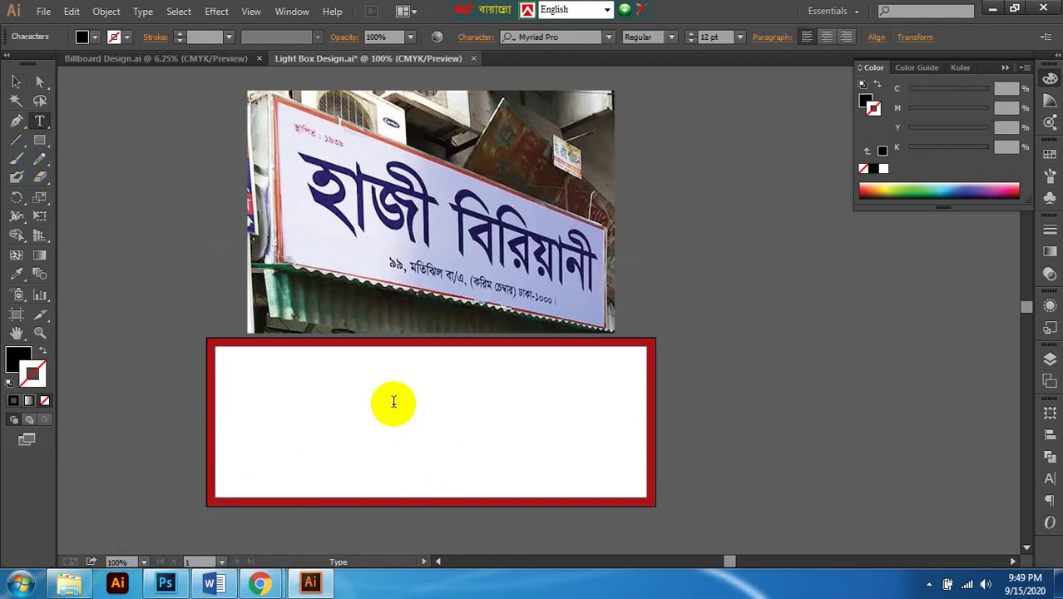
Step: Set the font of the new text line to SutonnyMJ Bold
{"action": "scroll", "coordinate": [448, 390], "scroll_direction": "up", "scroll_amount": 1}
{"action": "left_click", "coordinate": [554, 42]}
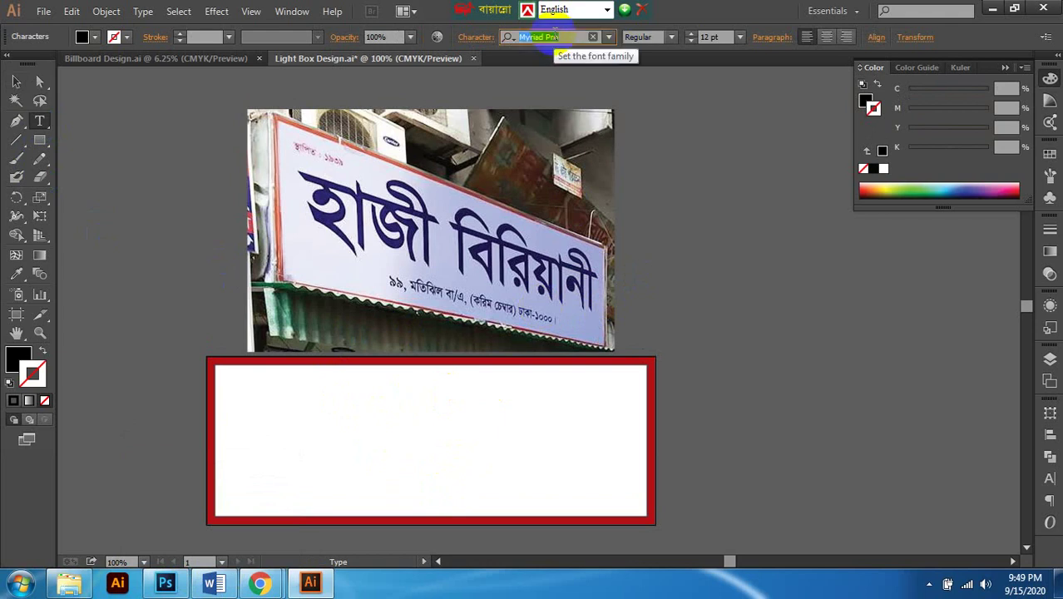
{"action": "type", "text": "su"}
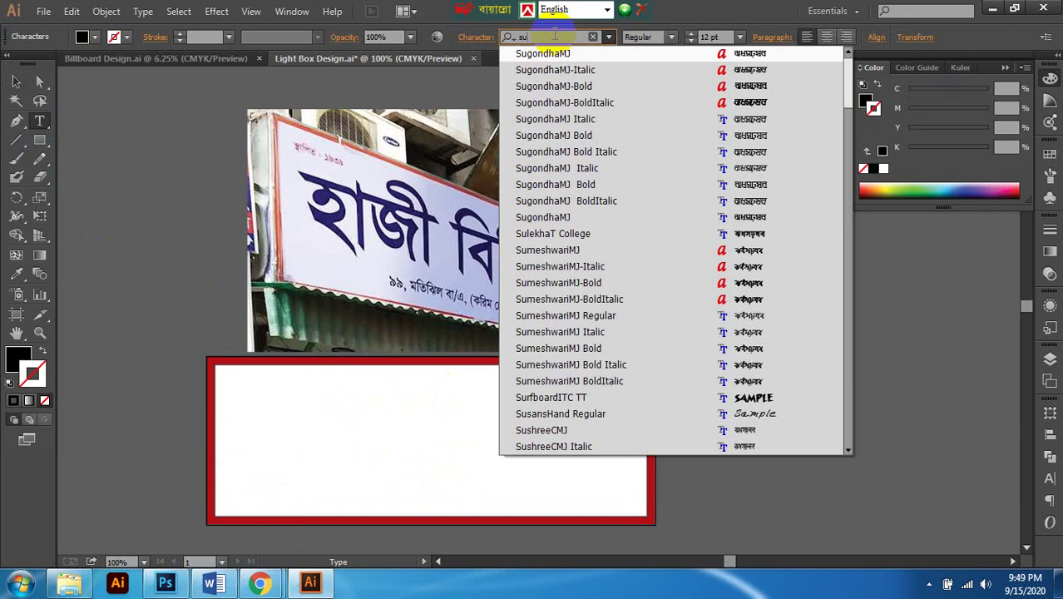
{"action": "type", "text": "tonny"}
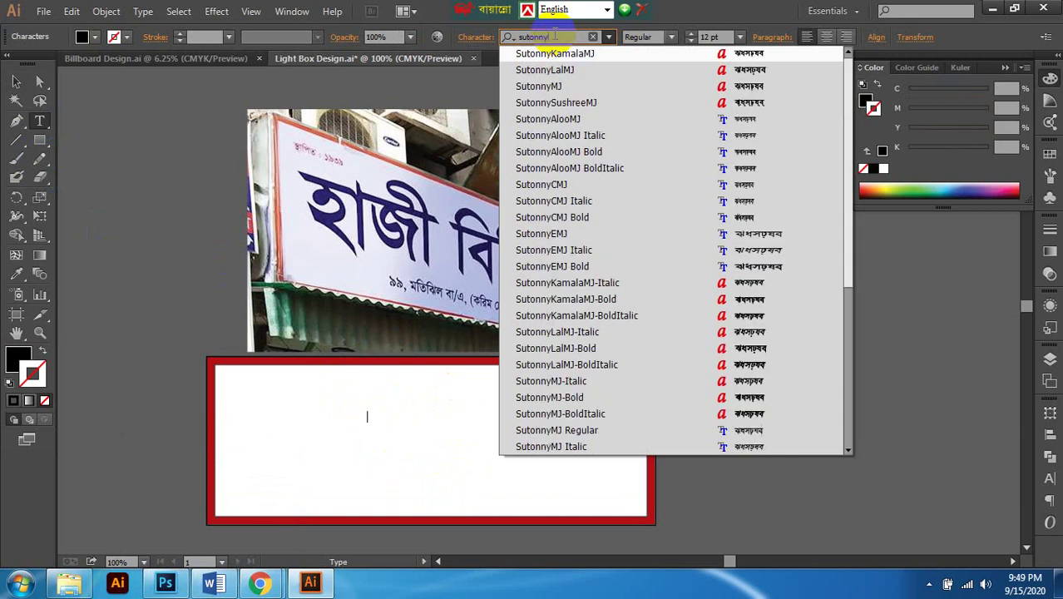
{"action": "type", "text": "mj"}
{"action": "left_click", "coordinate": [570, 151]}
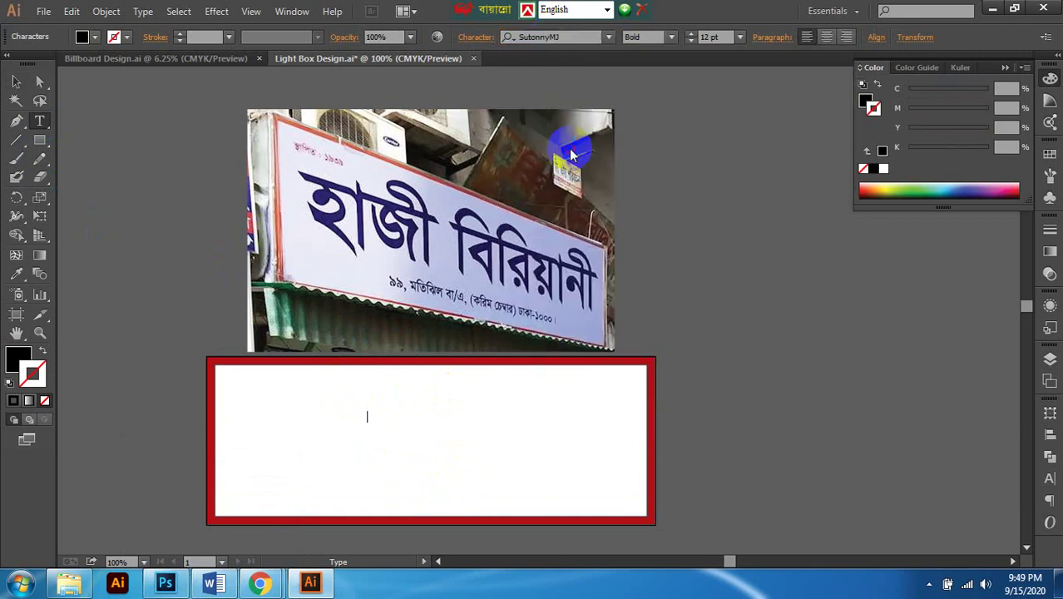
Step: Set the font size of the new text line to 50 pt and return to its insertion point
{"action": "scroll", "coordinate": [444, 374], "scroll_direction": "right", "scroll_amount": 1}
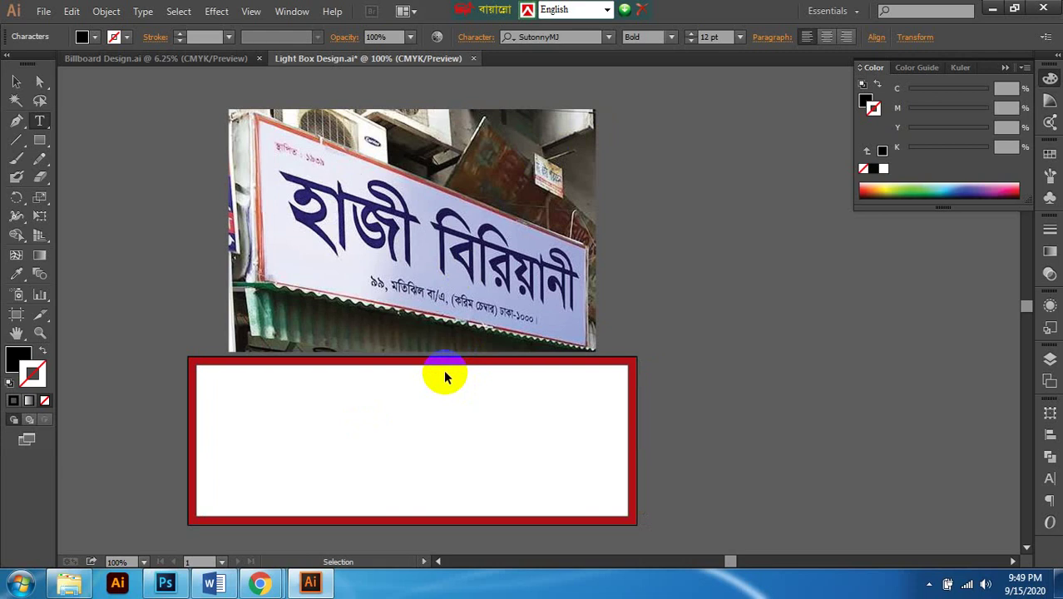
{"action": "scroll", "coordinate": [436, 395], "scroll_direction": "left", "scroll_amount": 2}
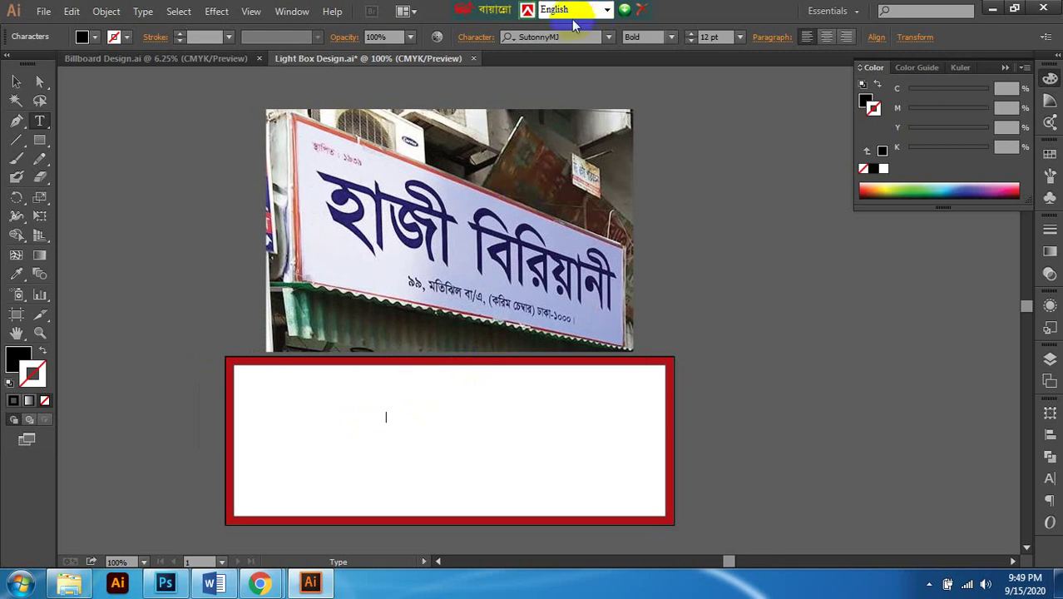
{"action": "double_click", "coordinate": [705, 37]}
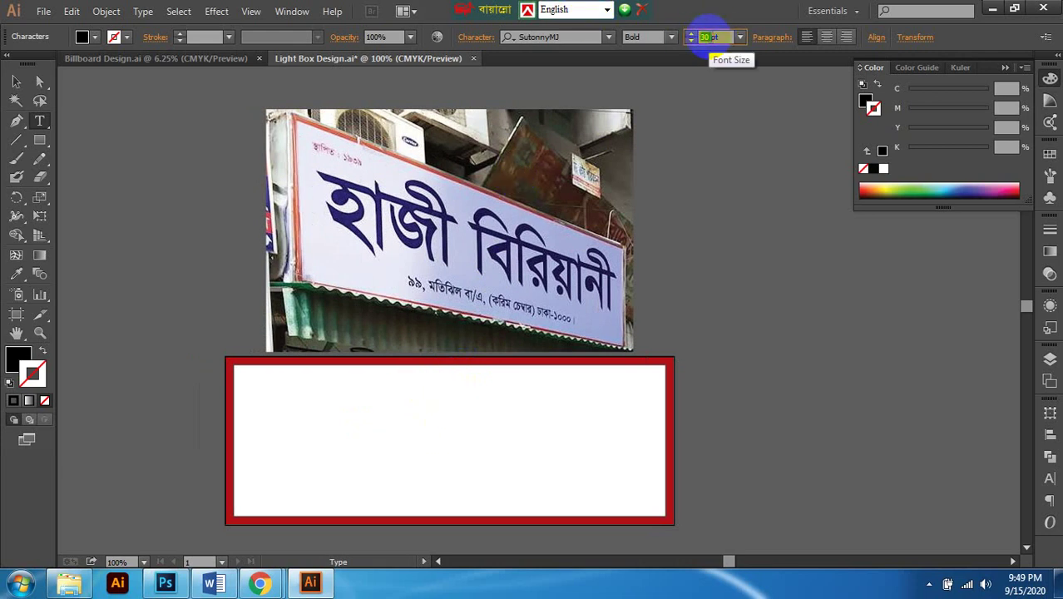
{"action": "key", "text": "Return"}
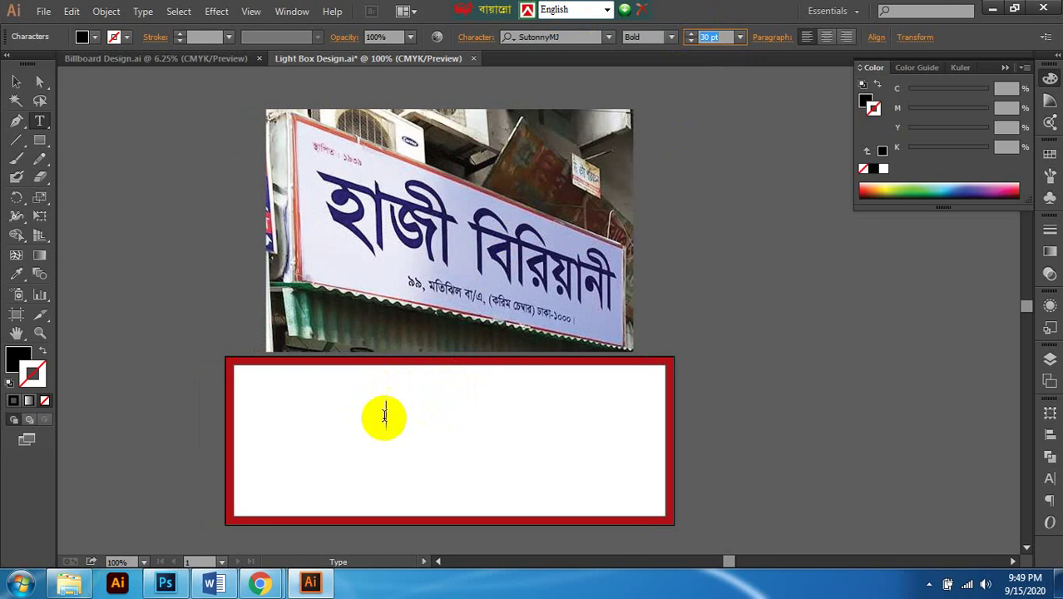
{"action": "left_click", "coordinate": [384, 415]}
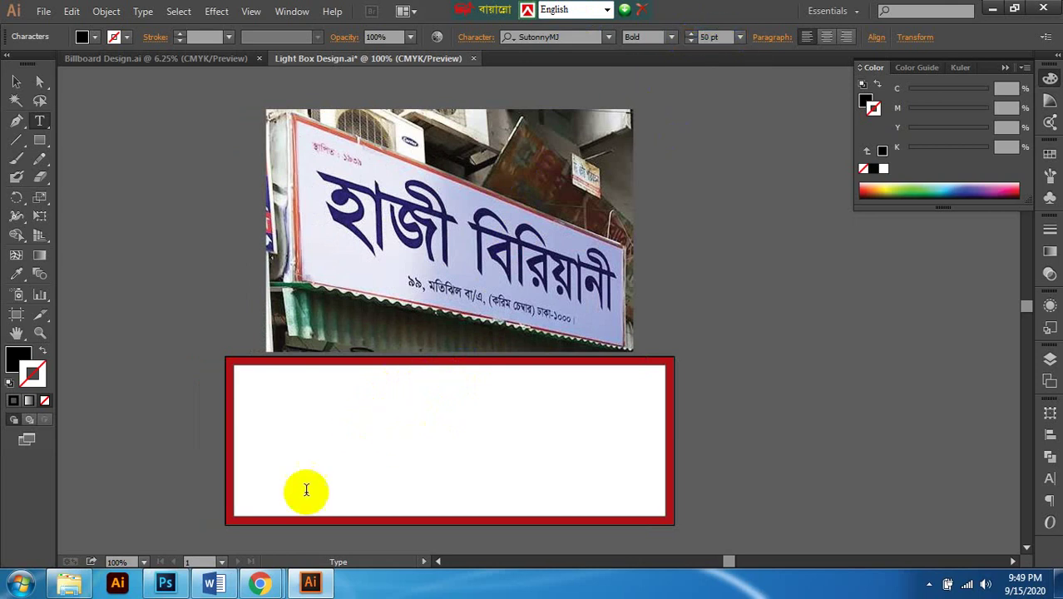
{"action": "scroll", "coordinate": [405, 434], "scroll_direction": "left", "scroll_amount": 1}
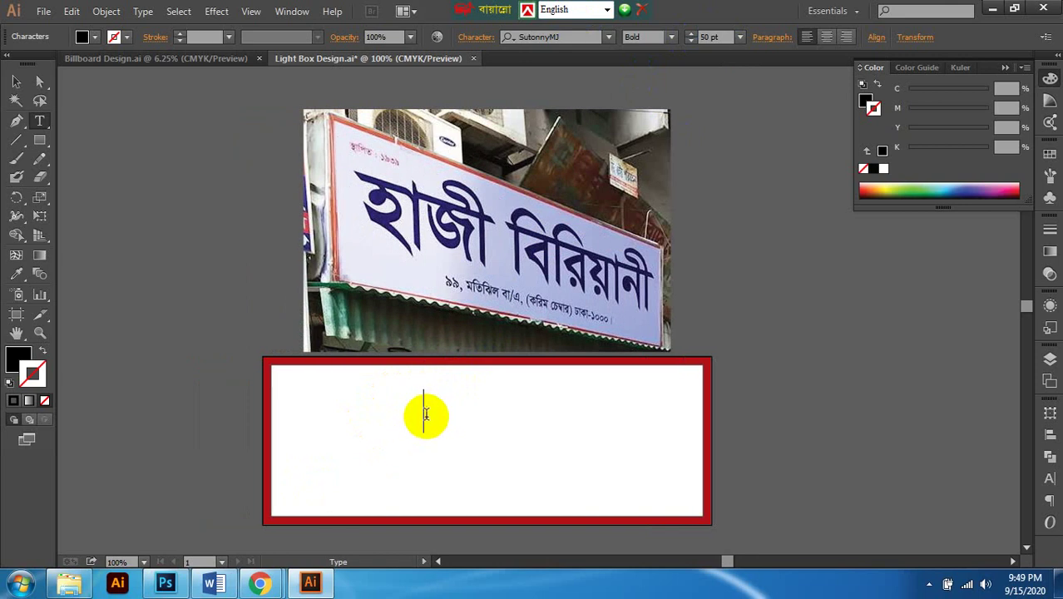
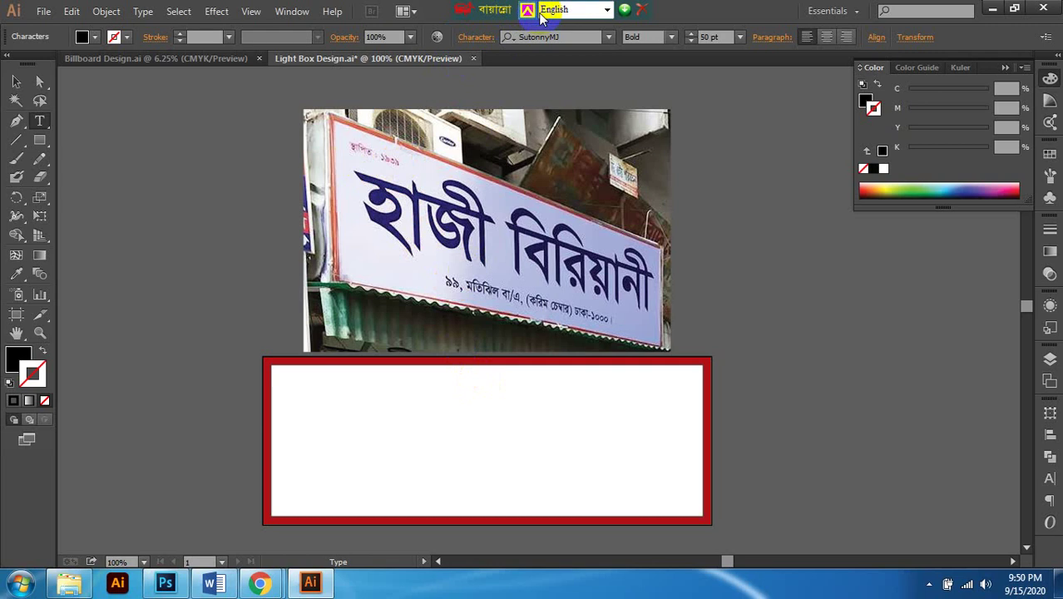
Step: Switch the typing layout to Bijoy Classic, enter the text "স্থাপিত : ১৯৩৯" in the white panel, and finish text editing
{"action": "key", "text": "ctrl+alt+b"}
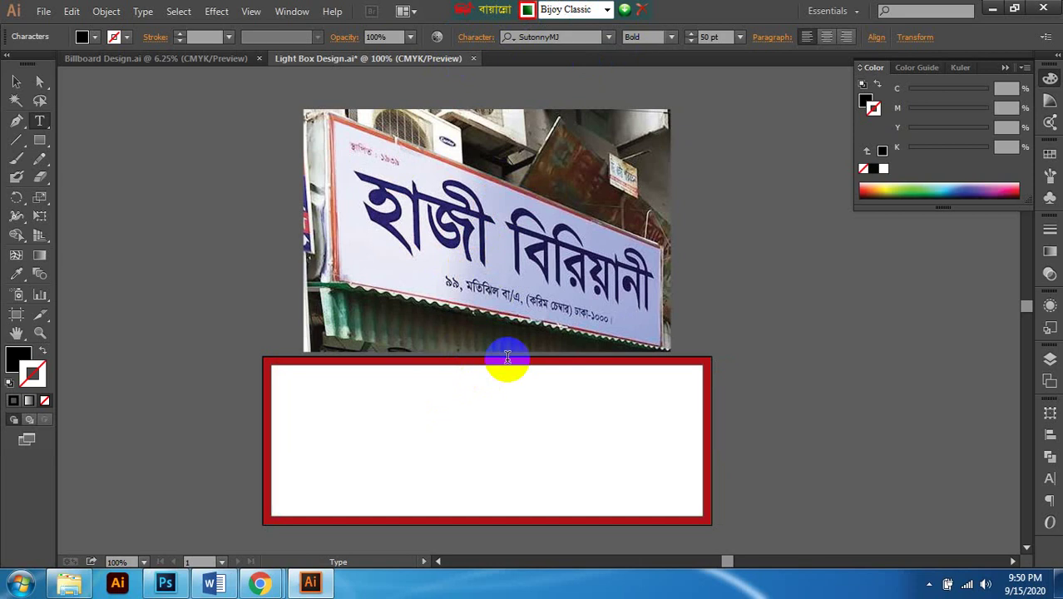
{"action": "type", "text": "স্থাপি"}
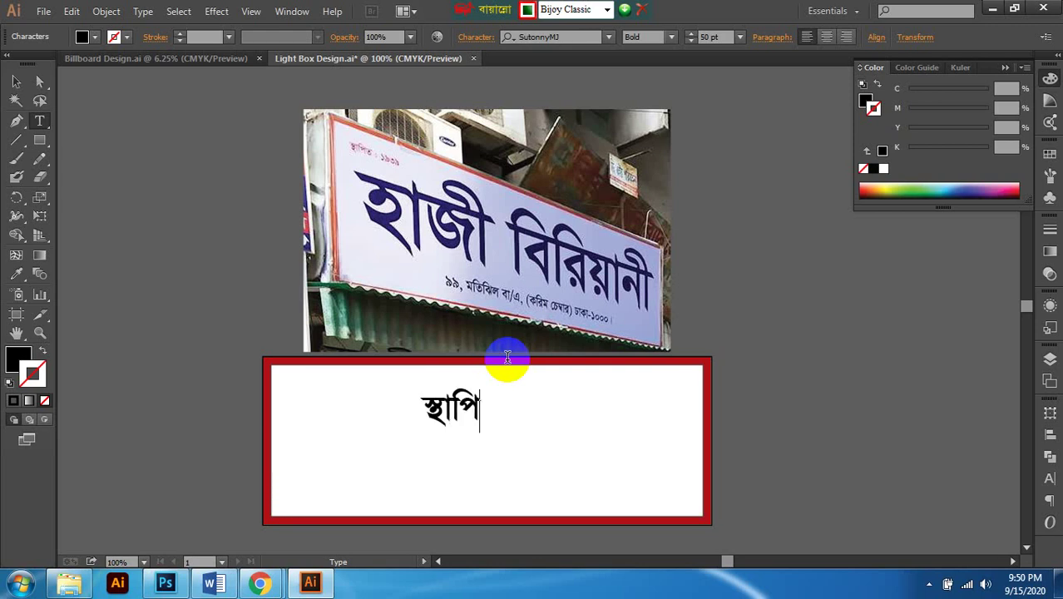
{"action": "type", "text": "ত : "}
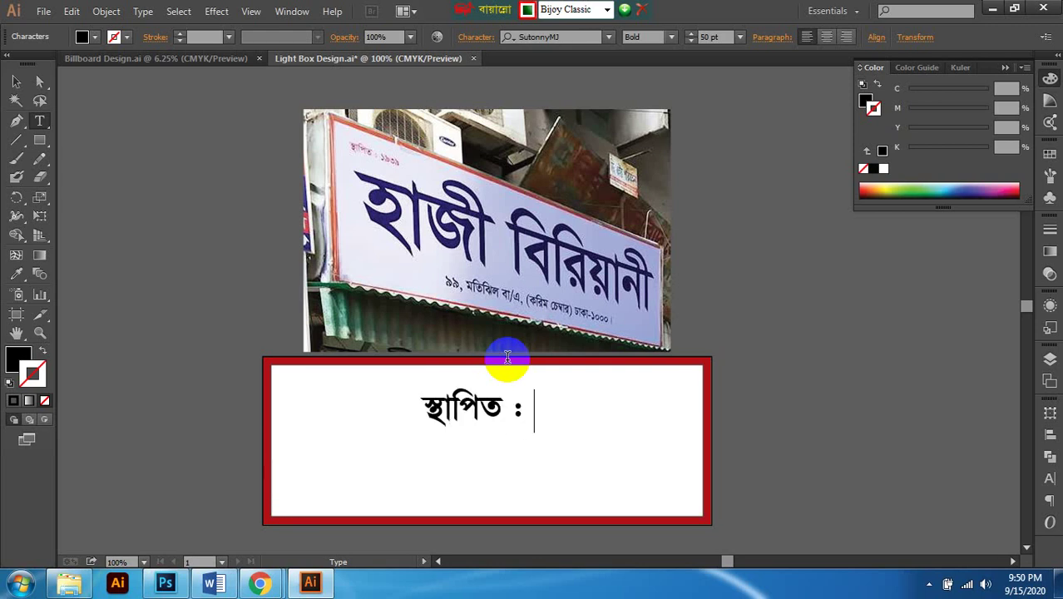
{"action": "type", "text": "১৯৩৯"}
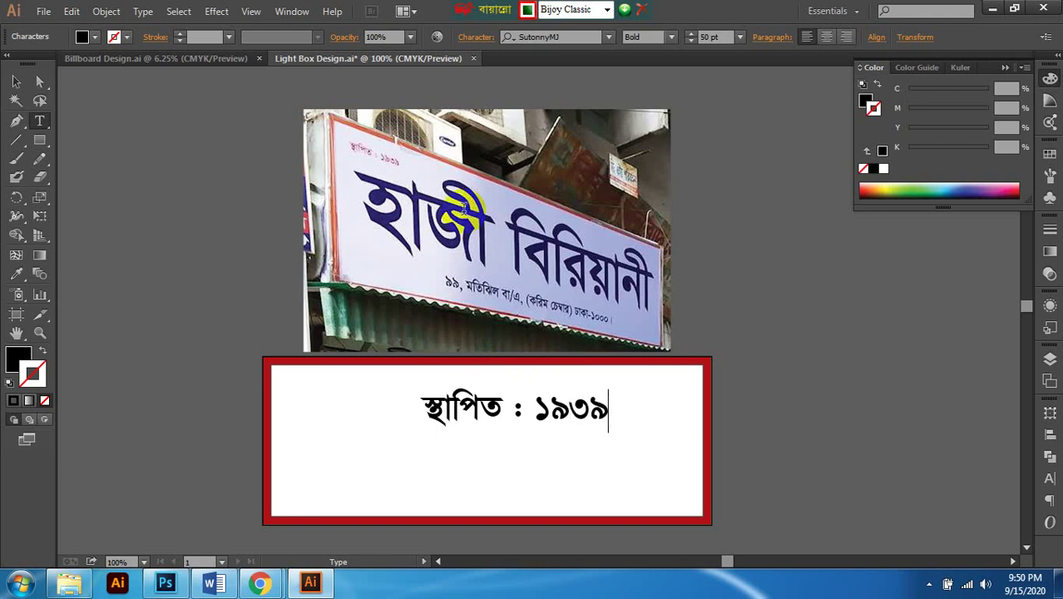
{"action": "scroll", "coordinate": [465, 208], "scroll_direction": "down", "scroll_amount": 1}
{"action": "left_click", "coordinate": [17, 83]}
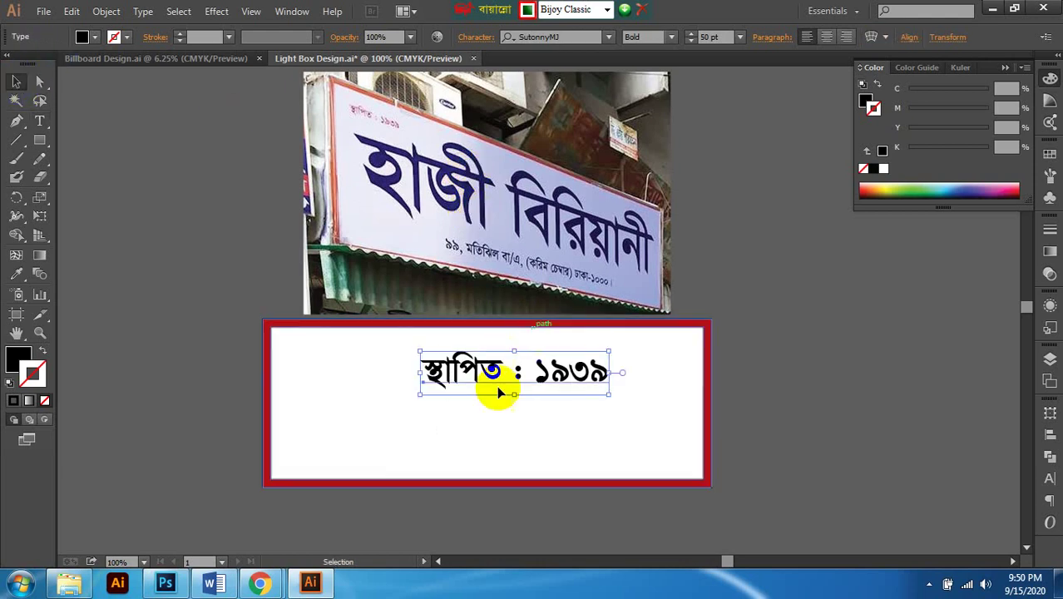
Step: Move the "স্থাপিত : ১৯৩৯" line to the white panel's upper-left corner and place a copy directly below it
{"action": "left_click_drag", "start_coordinate": [459, 379], "coordinate": [333, 356]}
{"action": "scroll", "coordinate": [449, 341], "scroll_direction": "down", "scroll_amount": 1}
{"action": "scroll", "coordinate": [468, 326], "scroll_direction": "up", "scroll_amount": 1}
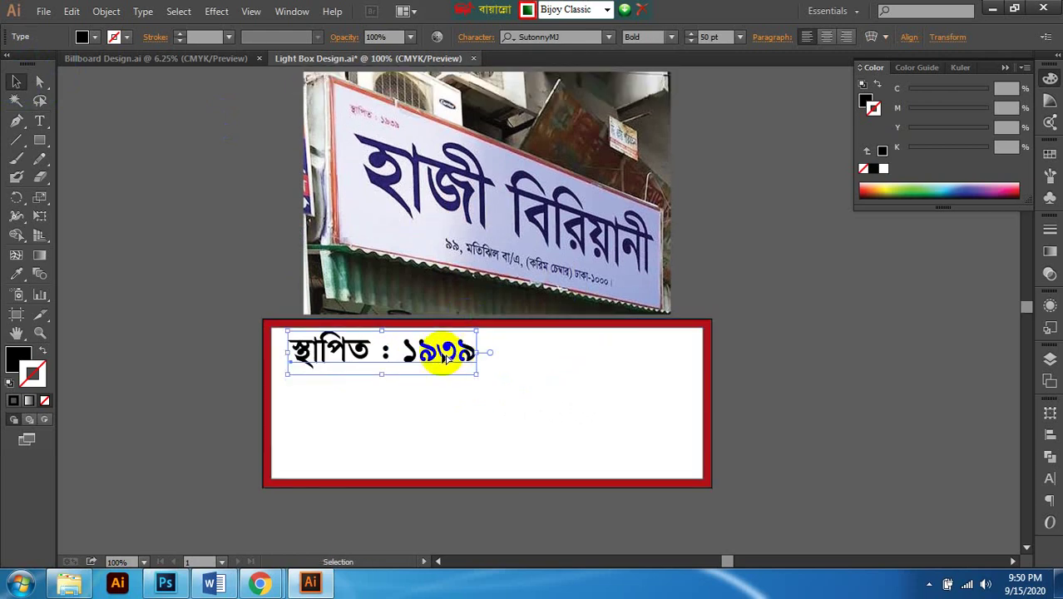
{"action": "left_click_drag", "start_coordinate": [446, 352], "coordinate": [446, 411]}
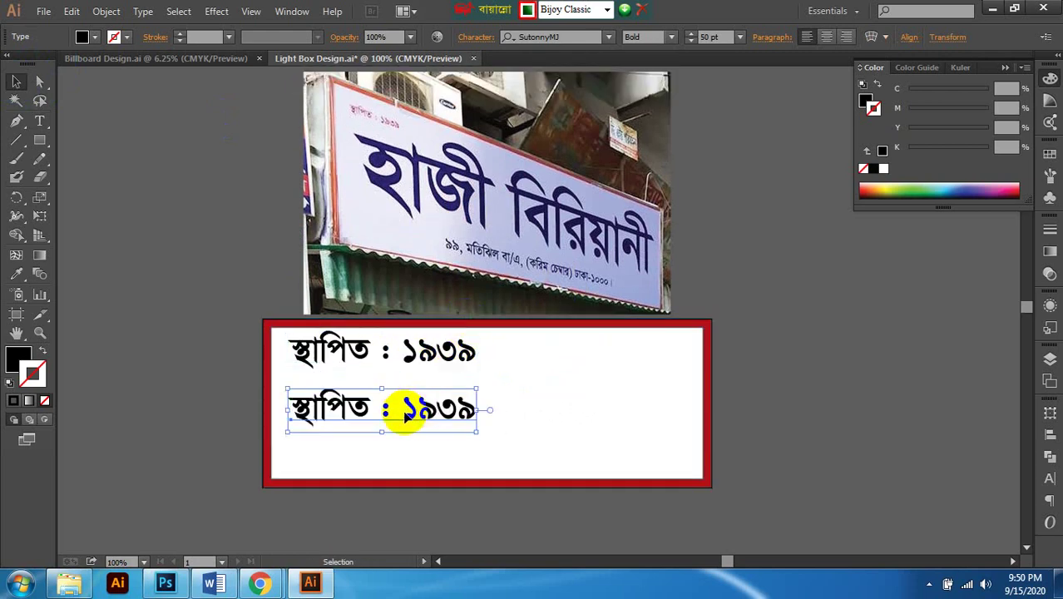
Step: Replace the text of the lower copy with "হাজী বিরিয়ানী" and finish text editing
{"action": "double_click", "coordinate": [407, 413]}
{"action": "key", "text": "ctrl+a"}
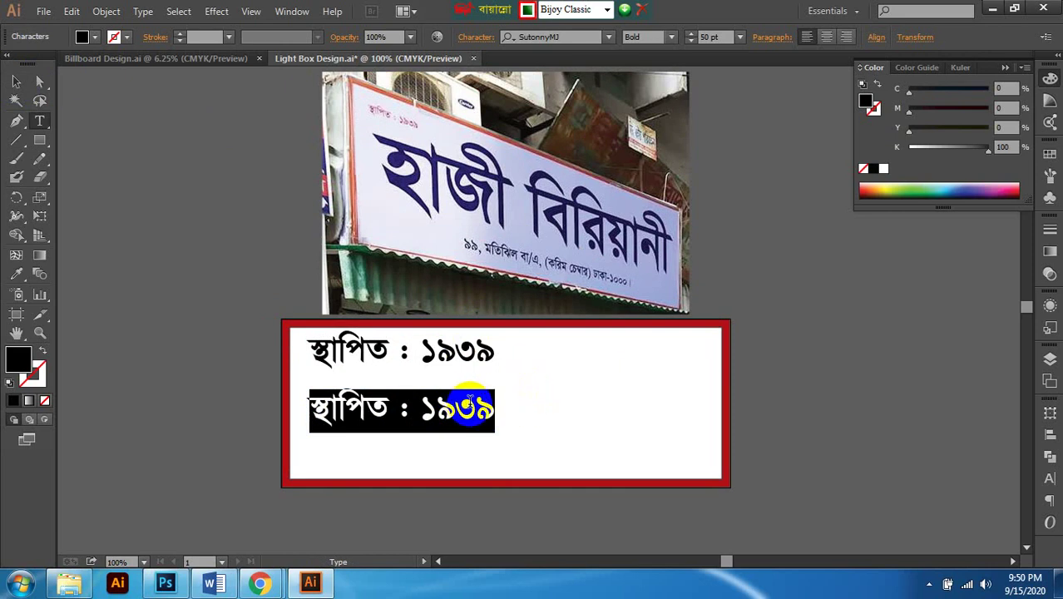
{"action": "type", "text": "এ"}
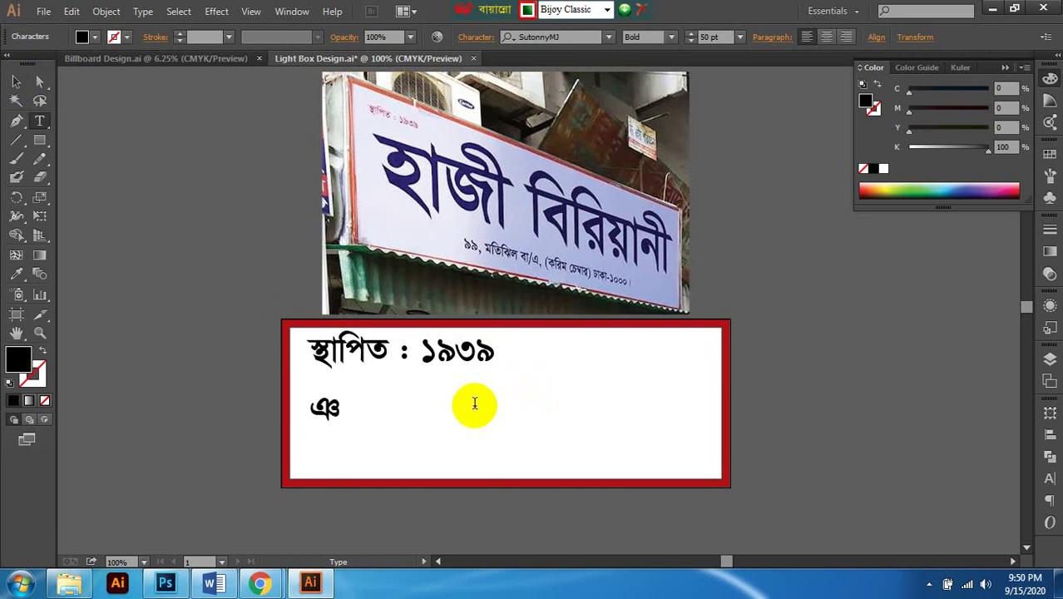
{"action": "key", "text": "BackSpace"}
{"action": "type", "text": "হা"}
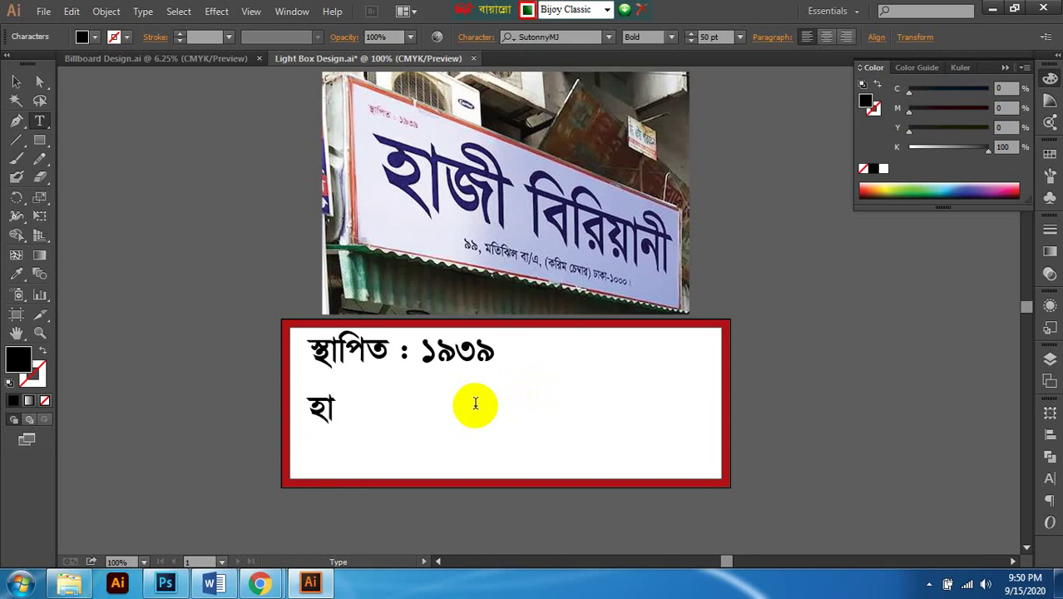
{"action": "type", "text": "জী বি"}
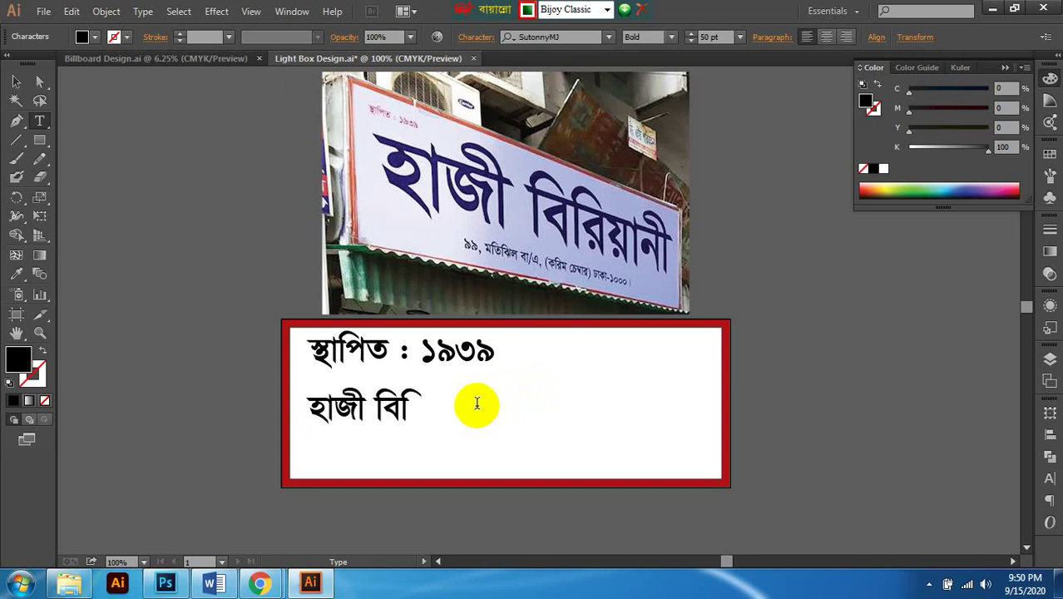
{"action": "type", "text": "রিয়ানী"}
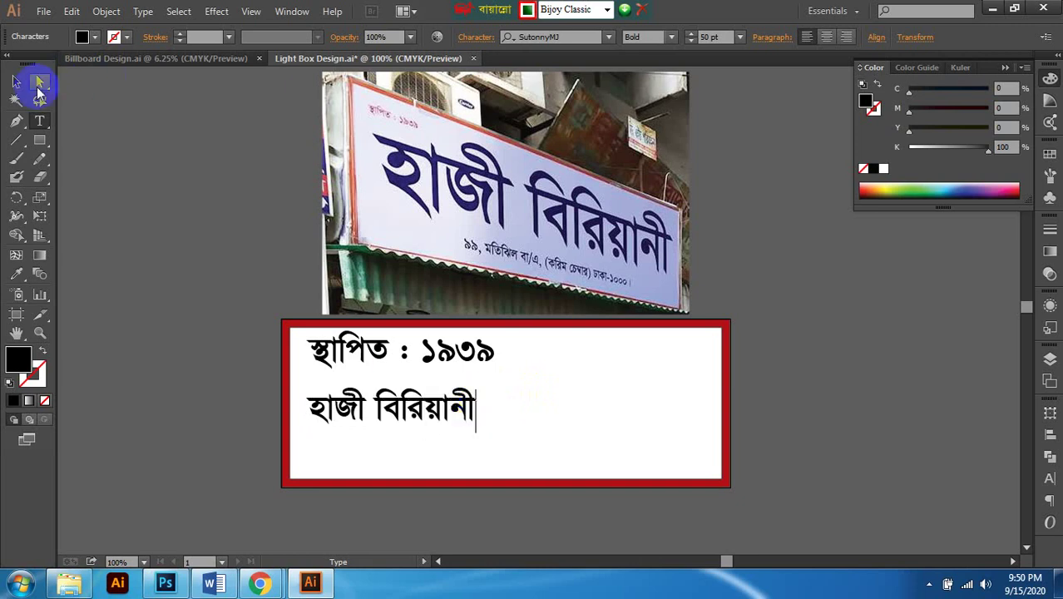
{"action": "left_click", "coordinate": [16, 81]}
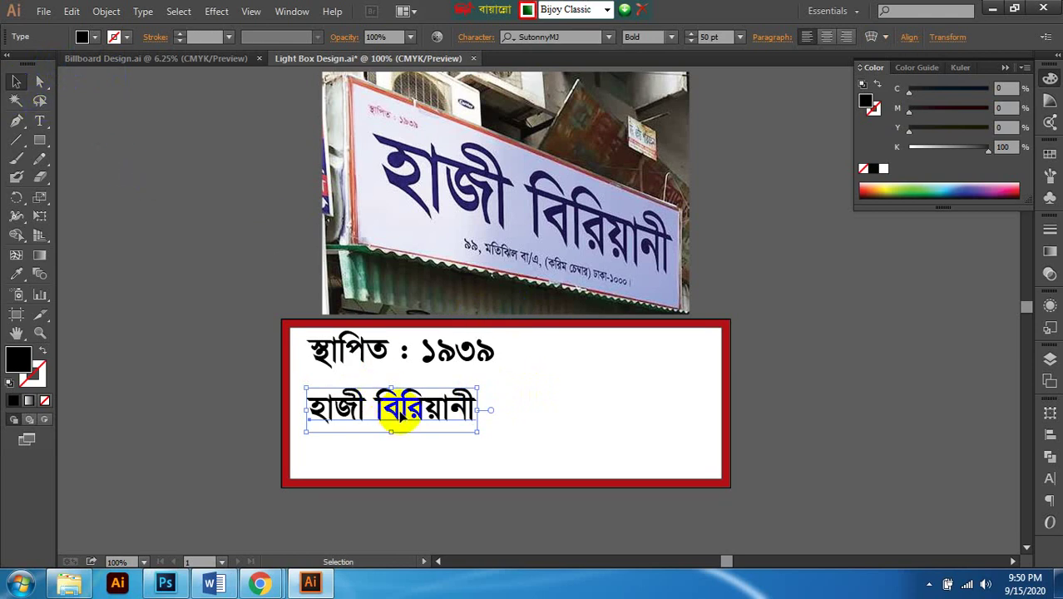
Step: Duplicate the "হাজী বিরিয়ানী" line below and to its right and set the copy's font size to 30 pt
{"action": "left_click_drag", "start_coordinate": [395, 411], "coordinate": [501, 455]}
{"action": "scroll", "coordinate": [479, 444], "scroll_direction": "right", "scroll_amount": 1}
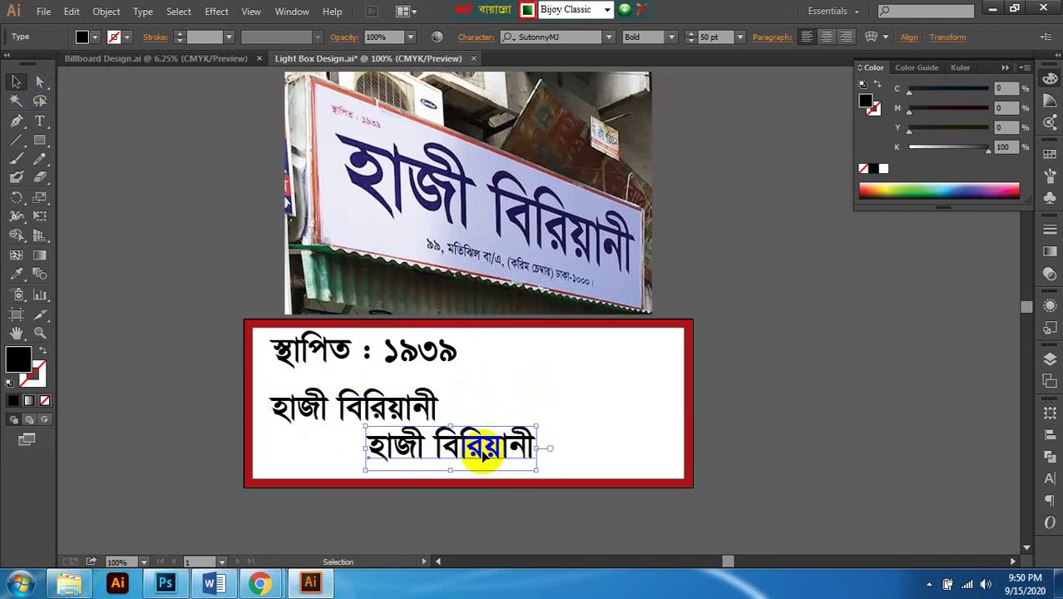
{"action": "double_click", "coordinate": [476, 452]}
{"action": "key", "text": "ctrl+a"}
{"action": "left_click", "coordinate": [710, 37]}
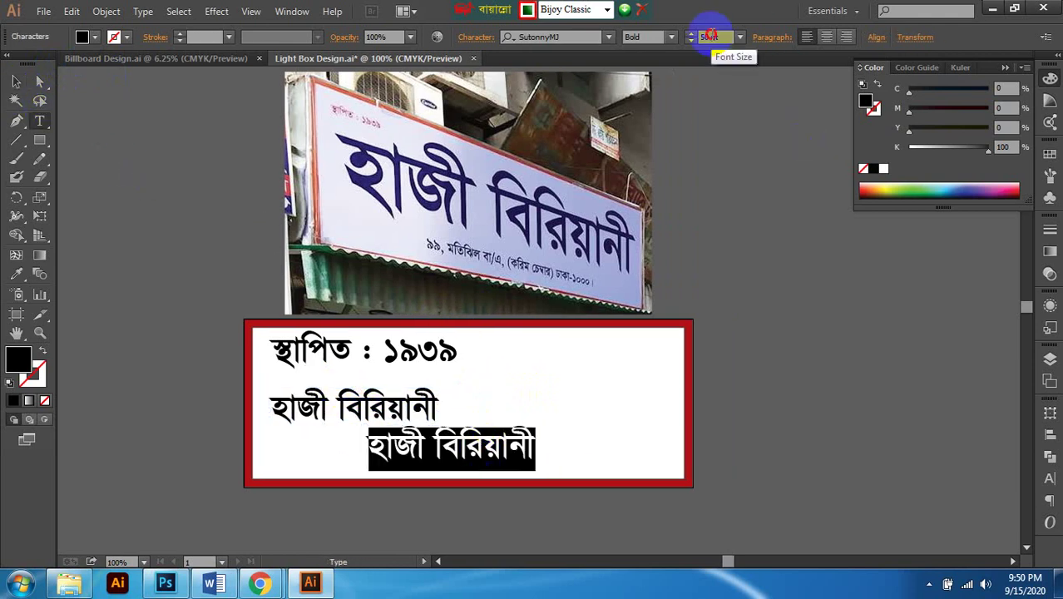
{"action": "type", "text": "30"}
{"action": "key", "text": "Return"}
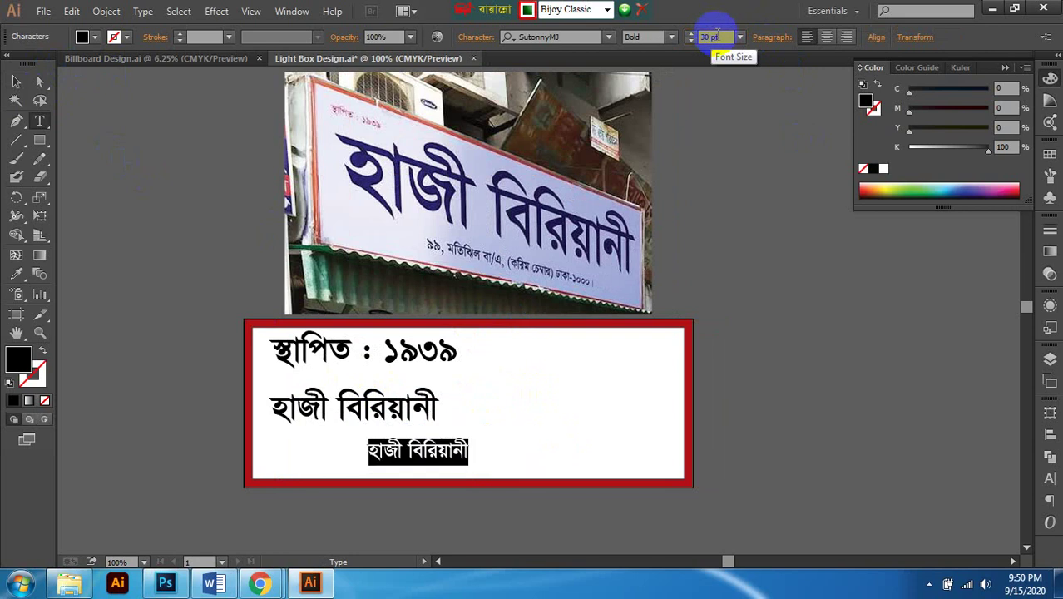
Step: Replace the text of the smaller copy with the first part of the shop's address from the reference photo
{"action": "scroll", "coordinate": [453, 437], "scroll_direction": "up", "scroll_amount": 1}
{"action": "scroll", "coordinate": [450, 422], "scroll_direction": "right", "scroll_amount": 1}
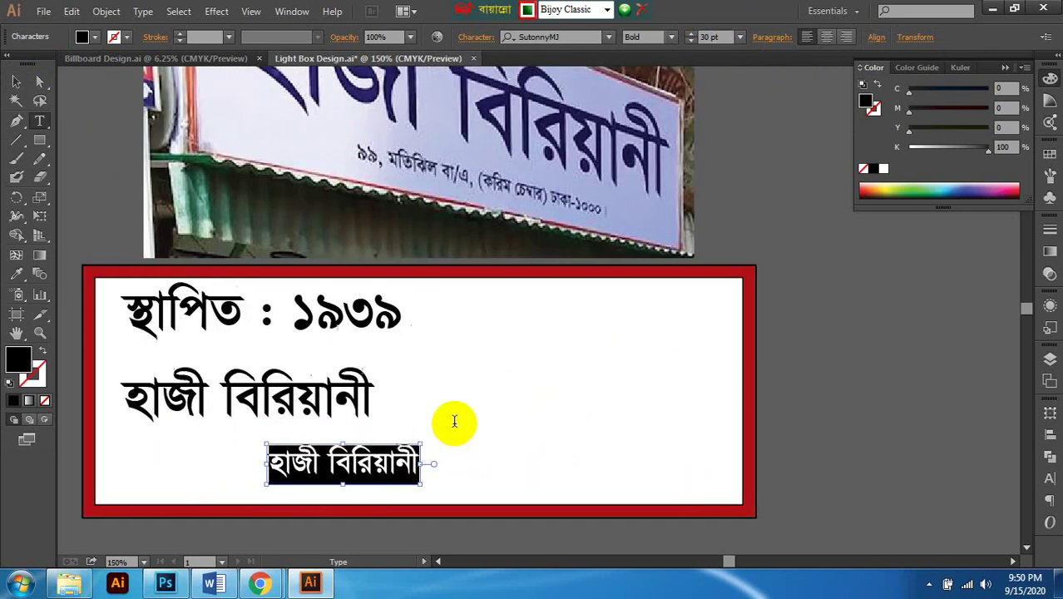
{"action": "type", "text": "99"}
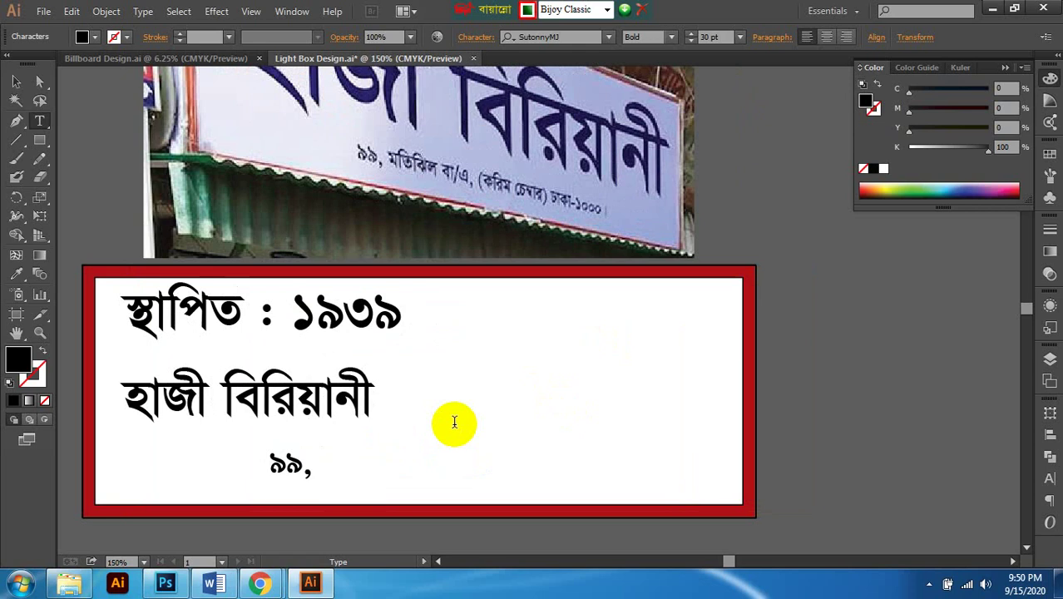
{"action": "type", "text": ", mdk"}
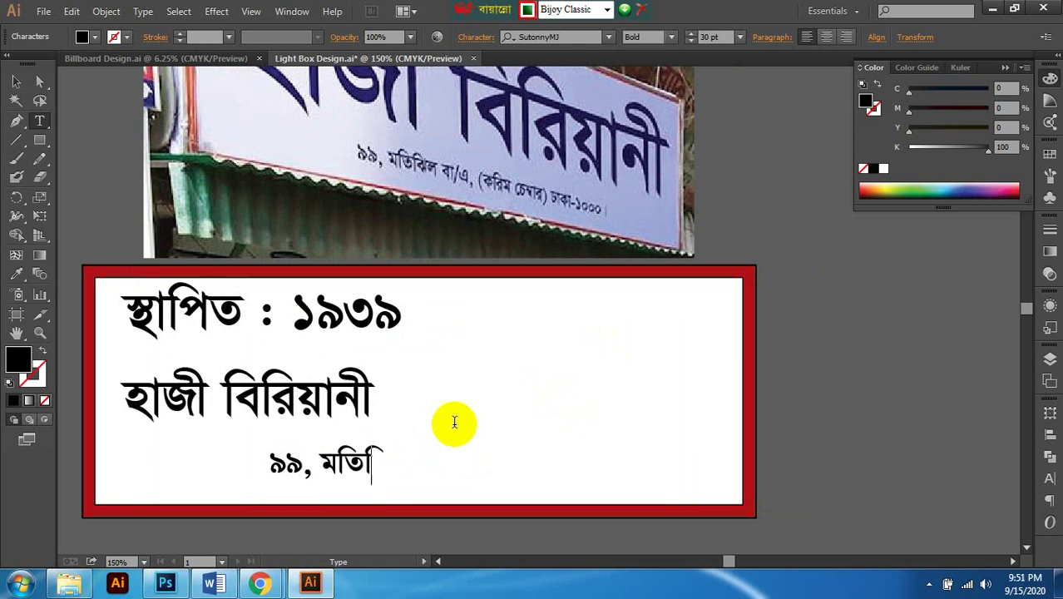
{"action": "type", "text": "dL"}
{"action": "key", "text": "BackSpace"}
{"action": "type", "text": "UV"}
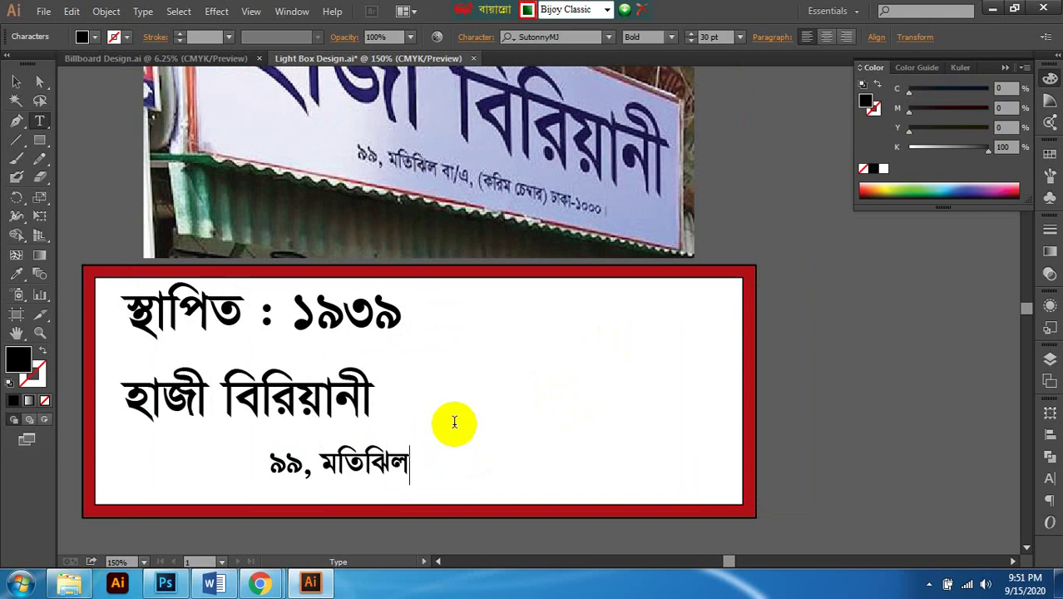
{"action": "type", "text": " hf/gc"}
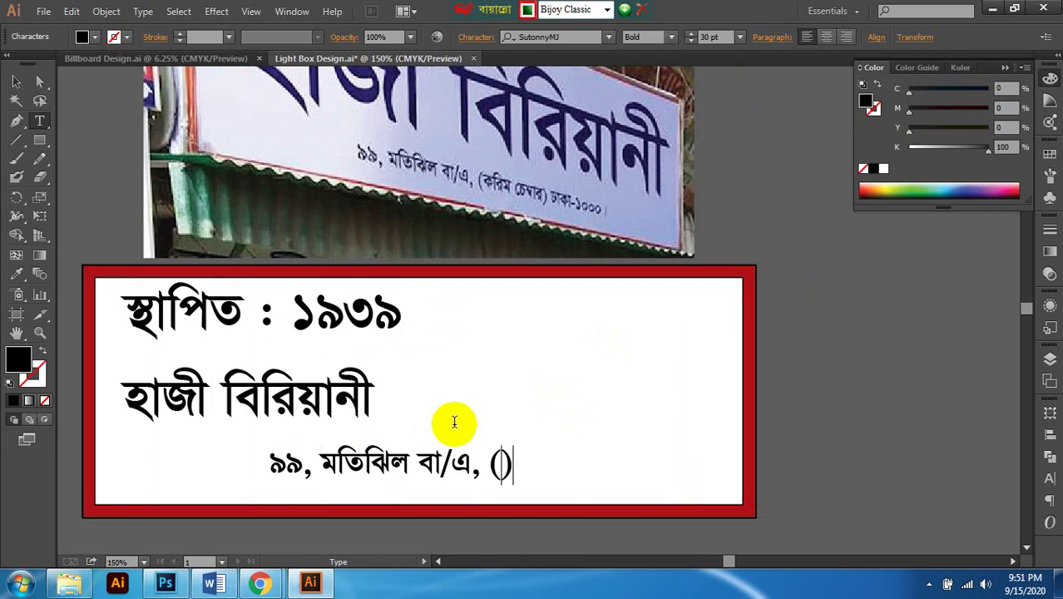
Step: Complete the address line with the bracketed building name, city and postcode from the reference photo, then finish text editing and deselect
{"action": "type", "text": ", ()"}
{"action": "key", "text": "Left"}
{"action": "type", "text": "jvm"}
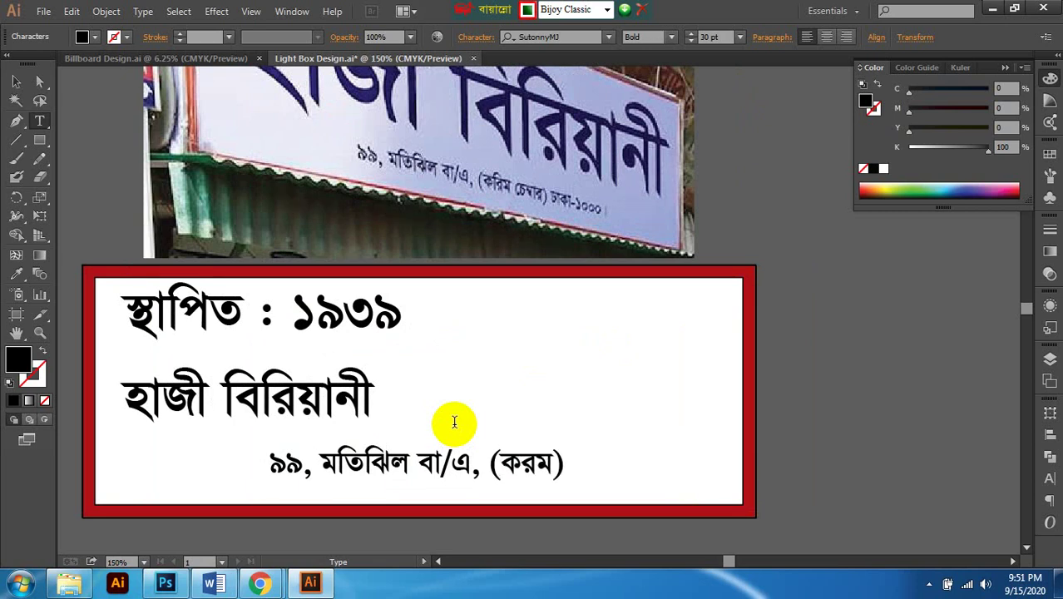
{"action": "type", "text": "f"}
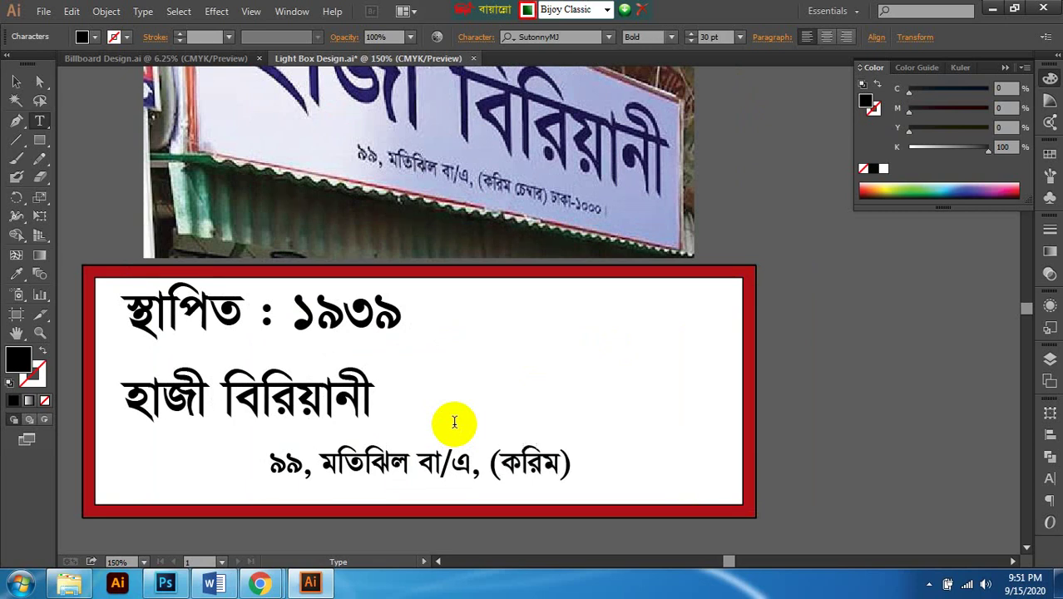
{"action": "type", "text": " cymghfv"}
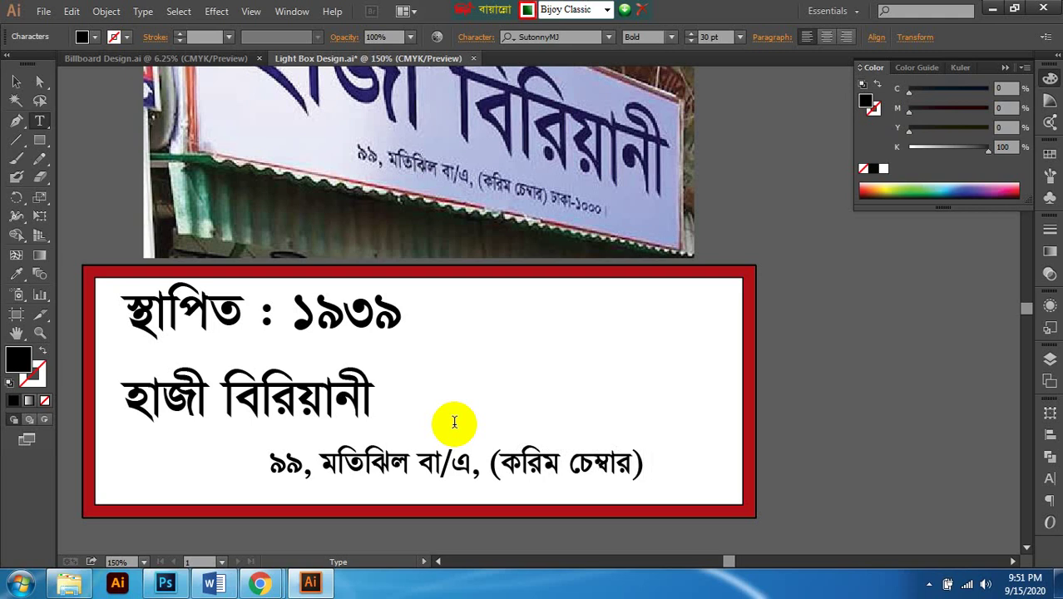
{"action": "key", "text": "BackSpace"}
{"action": "type", "text": "Efjf"}
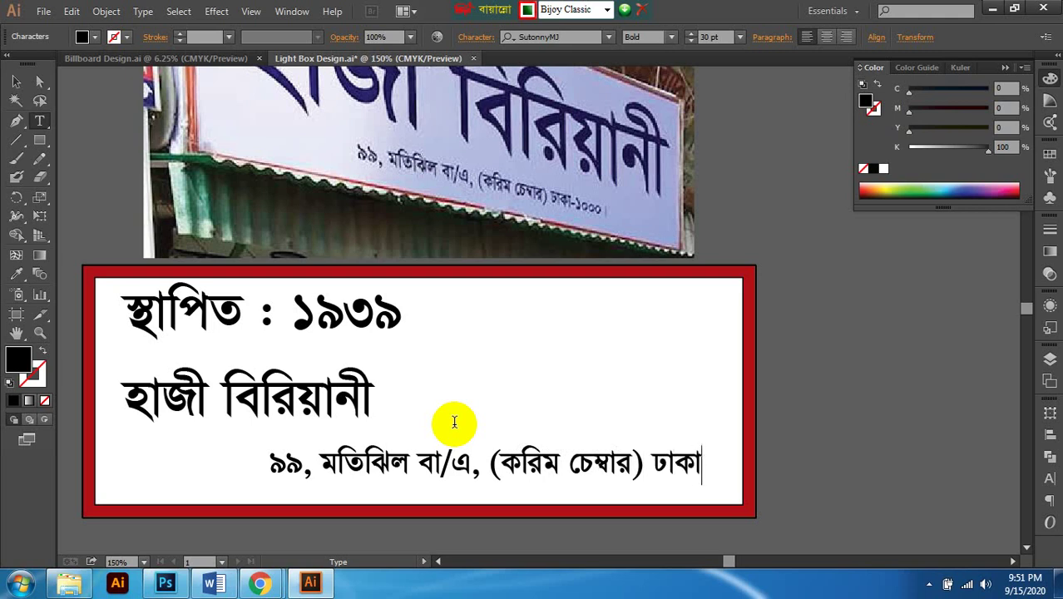
{"action": "type", "text": "-১০০০"}
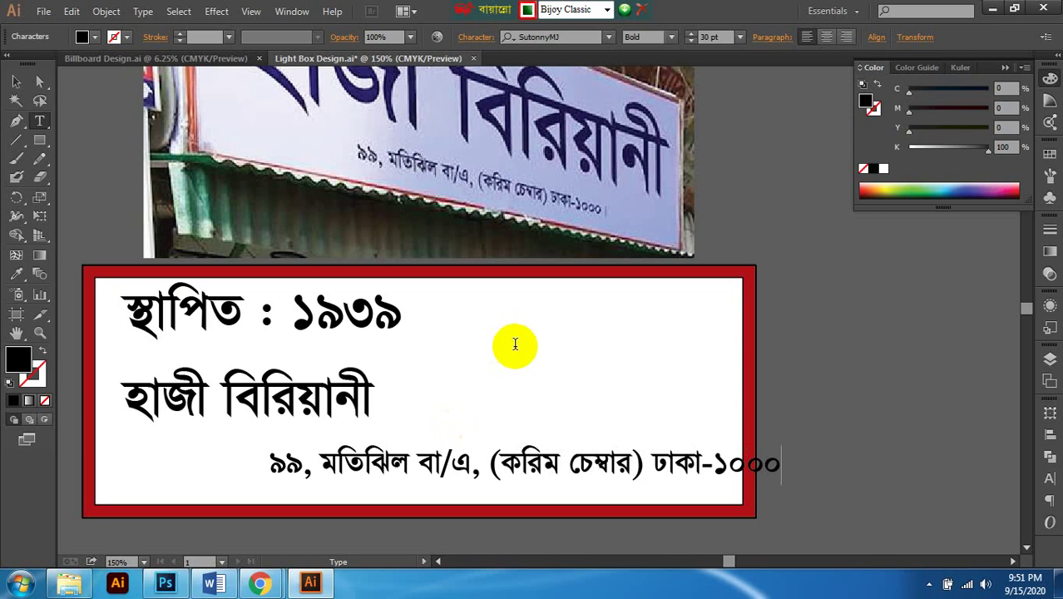
{"action": "key", "text": "ctrl+minus"}
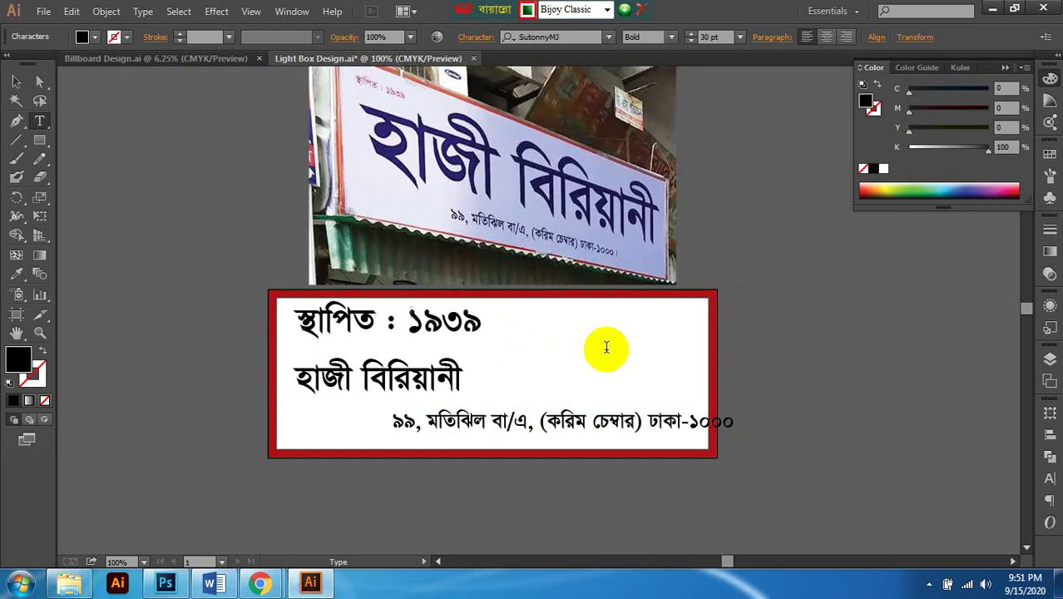
{"action": "scroll", "coordinate": [604, 348], "scroll_direction": "up", "scroll_amount": 1}
{"action": "left_click", "coordinate": [16, 81]}
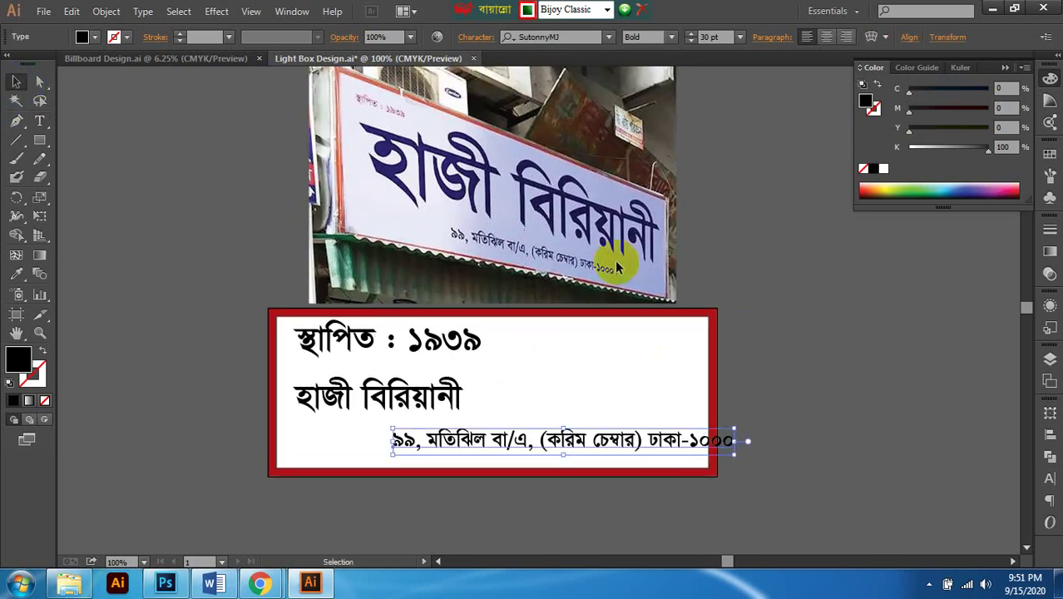
{"action": "scroll", "coordinate": [680, 237], "scroll_direction": "up", "scroll_amount": 1}
{"action": "scroll", "coordinate": [719, 237], "scroll_direction": "down", "scroll_amount": 1}
{"action": "left_click", "coordinate": [782, 297]}
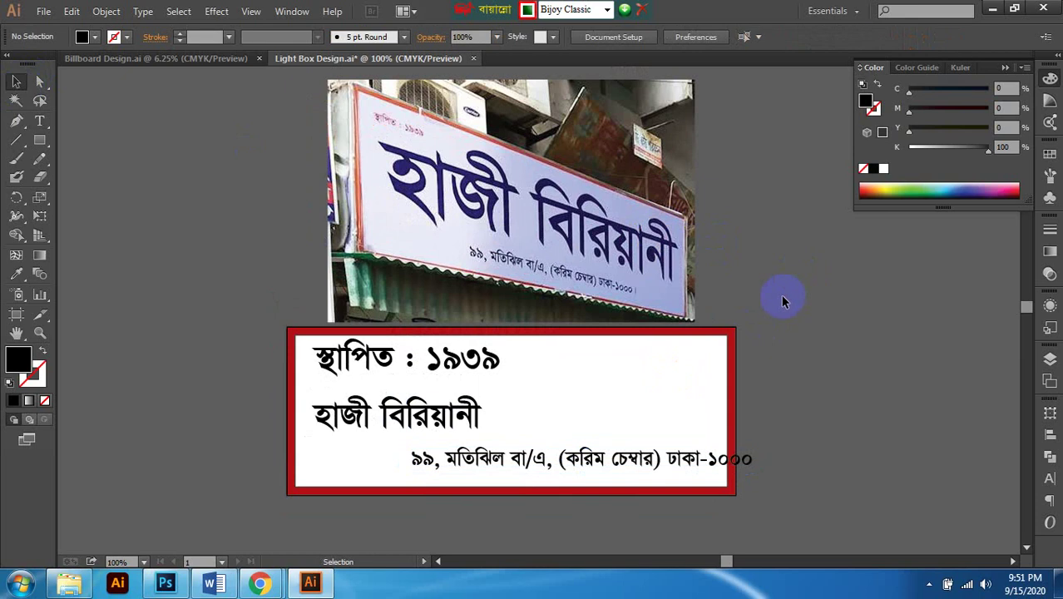
Step: Move the address line fully inside the white panel and set its font size to 20 pt
{"action": "scroll", "coordinate": [780, 299], "scroll_direction": "down", "scroll_amount": 1}
{"action": "scroll", "coordinate": [731, 333], "scroll_direction": "right", "scroll_amount": 1}
{"action": "scroll", "coordinate": [499, 424], "scroll_direction": "up", "scroll_amount": 1}
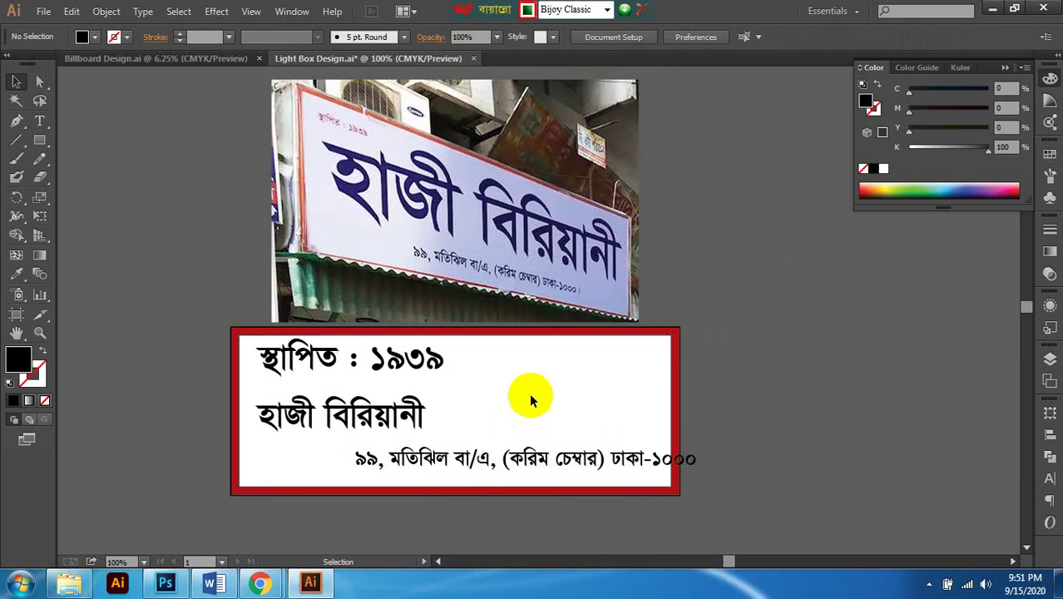
{"action": "left_click", "coordinate": [369, 366]}
{"action": "left_click_drag", "start_coordinate": [518, 467], "coordinate": [440, 470]}
{"action": "scroll", "coordinate": [499, 448], "scroll_direction": "left", "scroll_amount": 1}
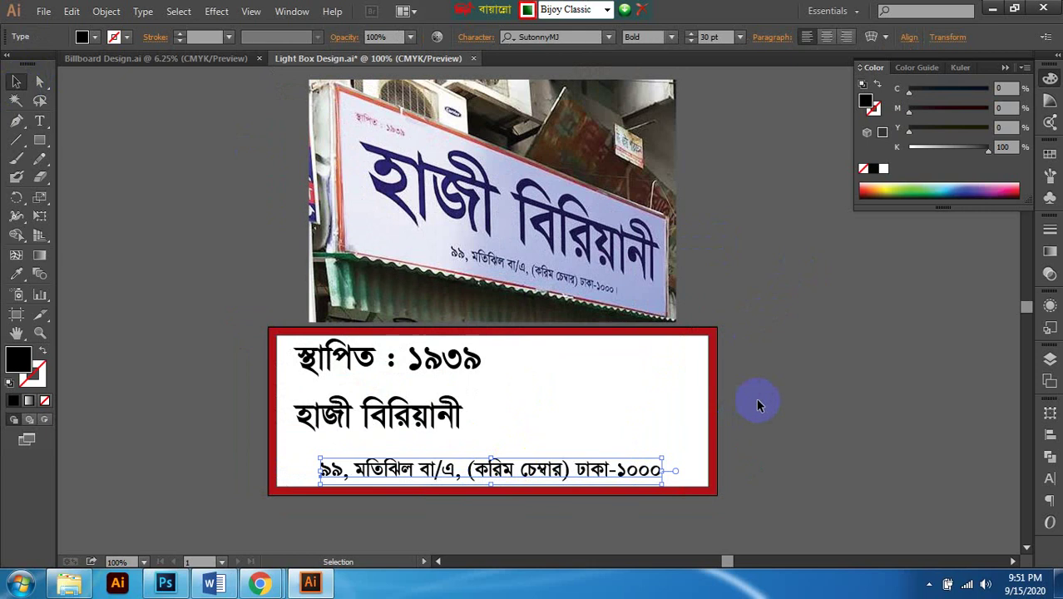
{"action": "scroll", "coordinate": [760, 404], "scroll_direction": "right", "scroll_amount": 1}
{"action": "left_click", "coordinate": [709, 37]}
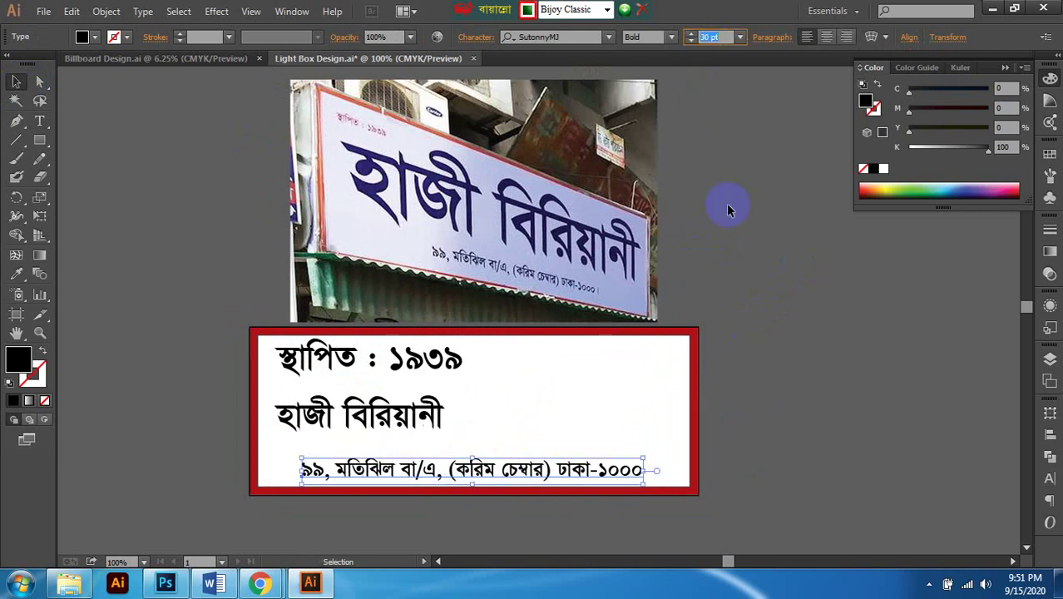
{"action": "type", "text": "20"}
{"action": "key", "text": "Return"}
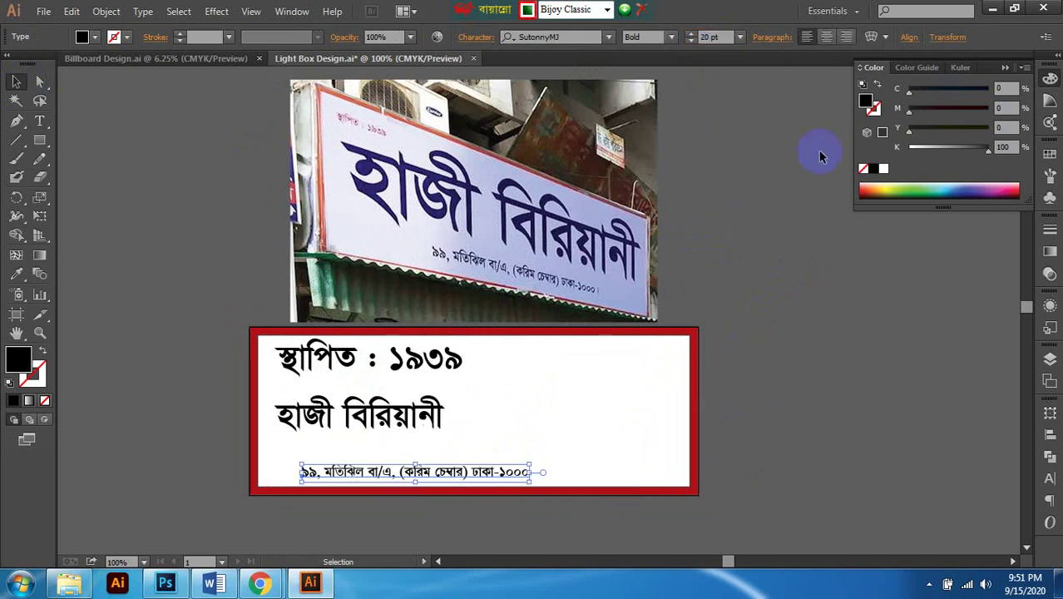
Step: Center-align the address text and move it back to the lower middle of the white panel
{"action": "left_click", "coordinate": [826, 37]}
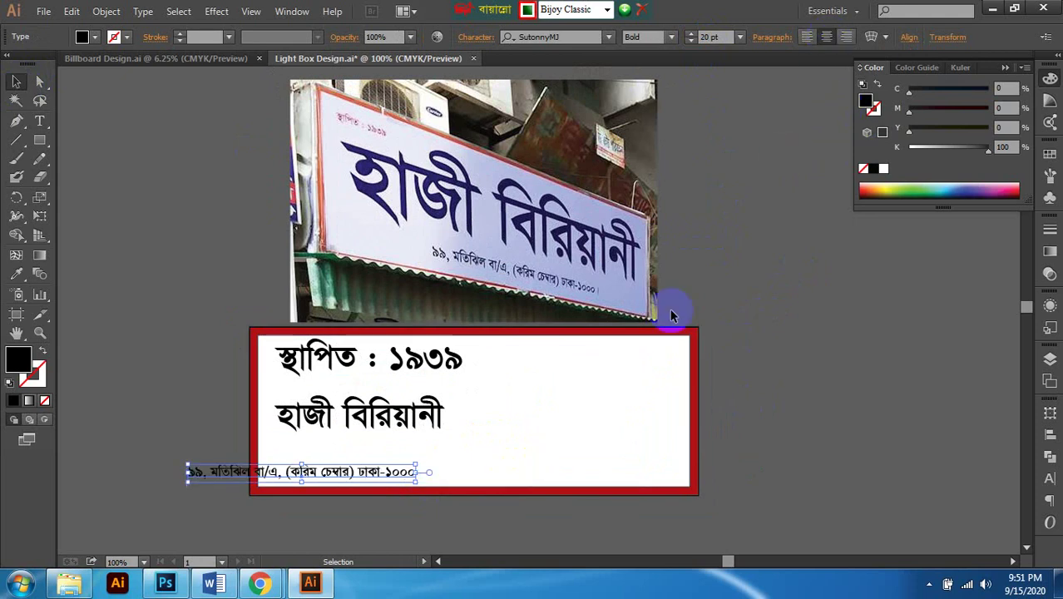
{"action": "left_click_drag", "start_coordinate": [407, 470], "coordinate": [538, 485]}
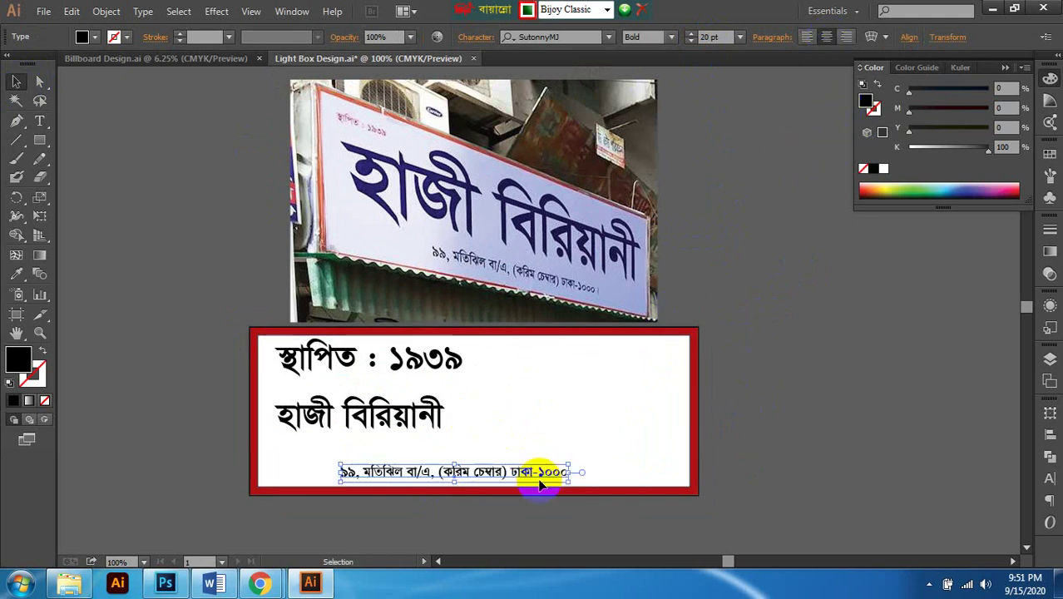
{"action": "key", "text": "ctrl+equal"}
{"action": "double_click", "coordinate": [483, 468]}
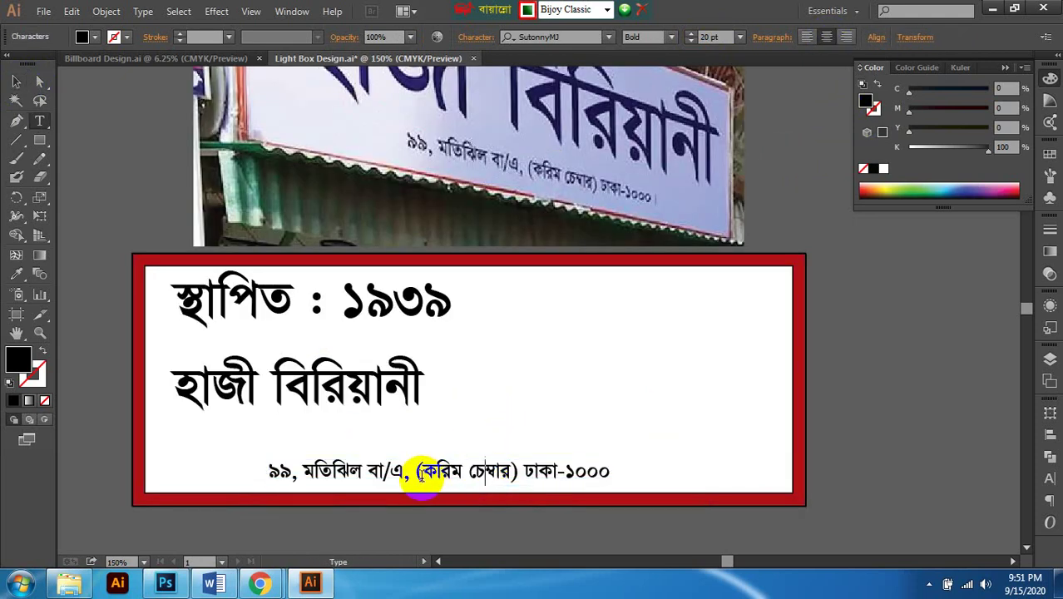
{"action": "left_click", "coordinate": [16, 80]}
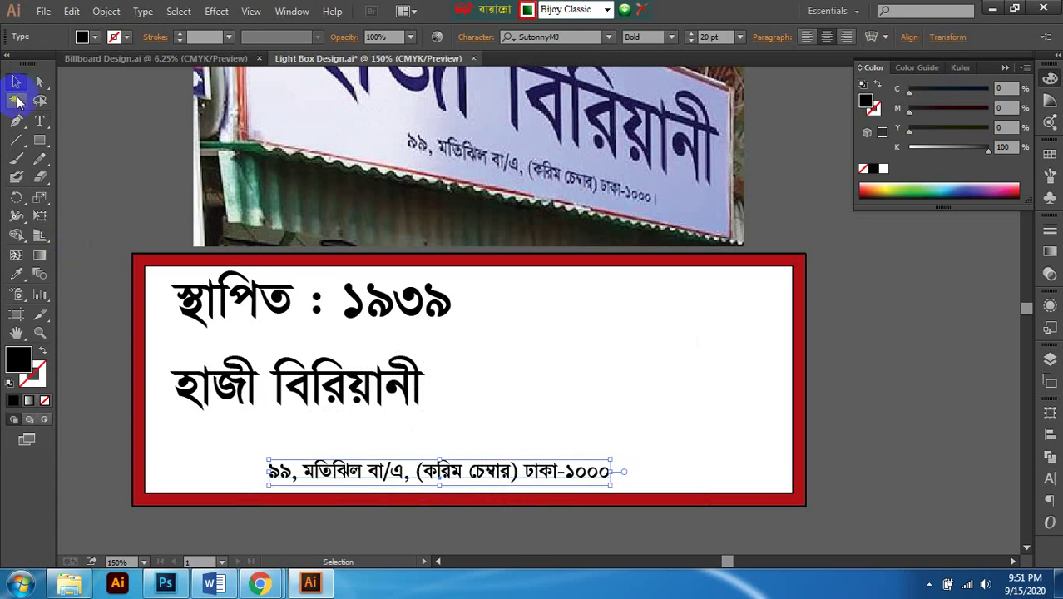
{"action": "double_click", "coordinate": [455, 471]}
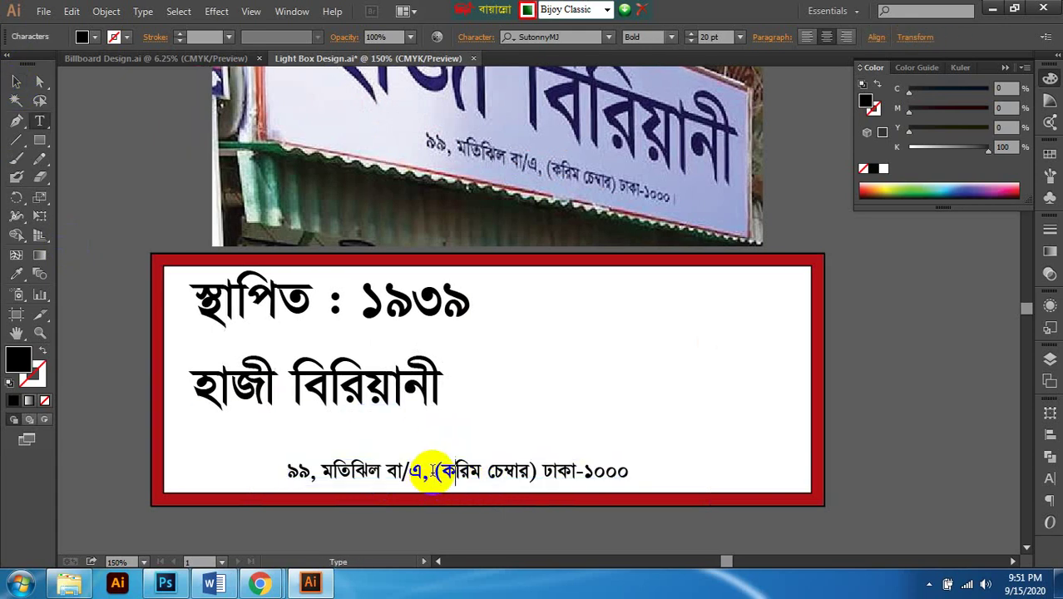
{"action": "type", "text": "ঃ্িড়িপ্পগত"}
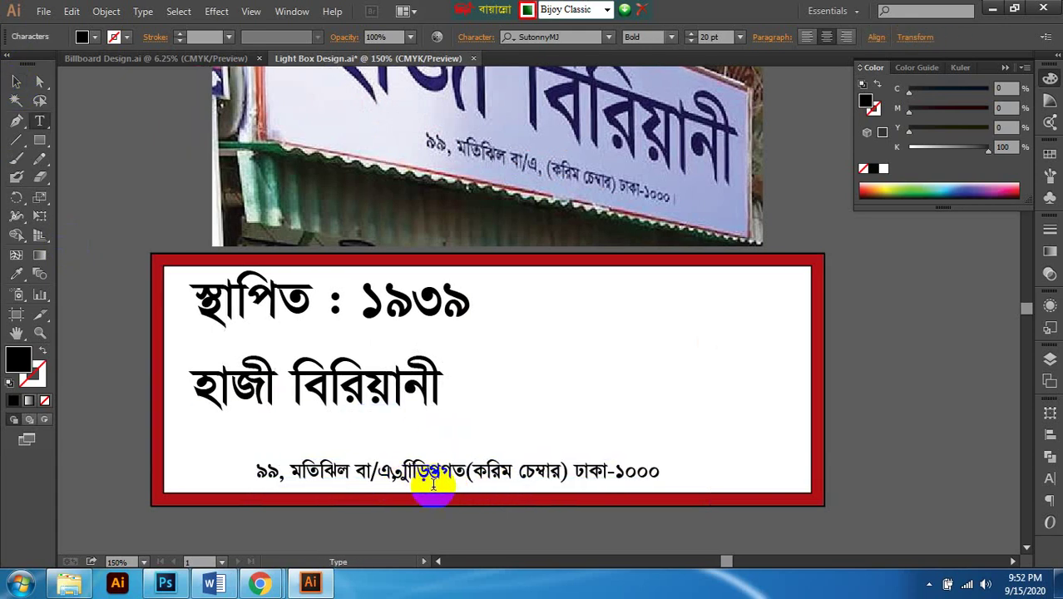
{"action": "key", "text": "BackSpace"}
{"action": "key", "text": "BackSpace"}
{"action": "key", "text": "BackSpace"}
{"action": "key", "text": "BackSpace"}
{"action": "key", "text": "BackSpace"}
{"action": "key", "text": "BackSpace"}
{"action": "key", "text": "BackSpace"}
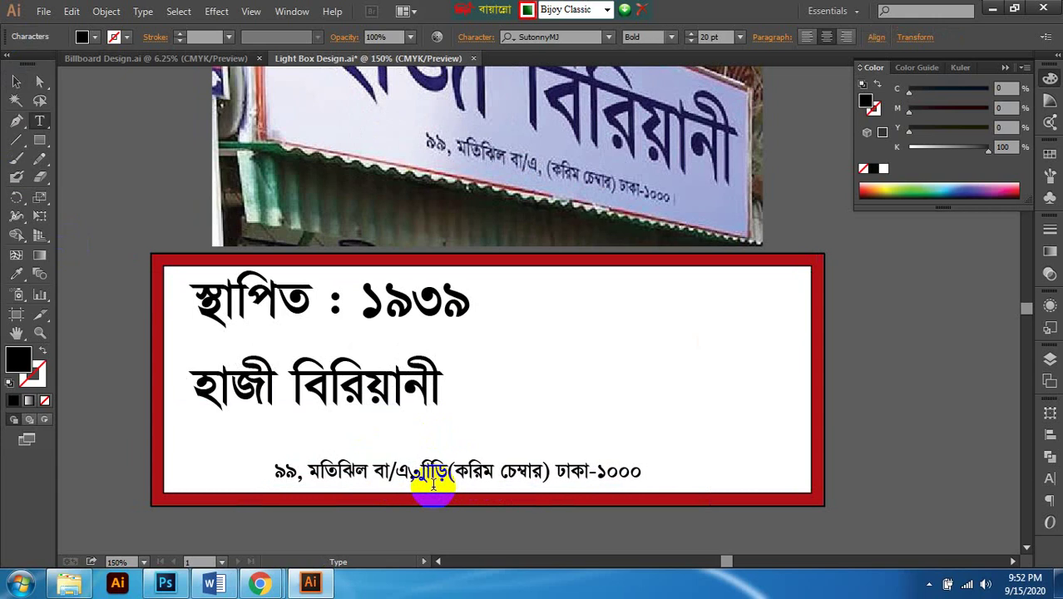
{"action": "key", "text": "BackSpace"}
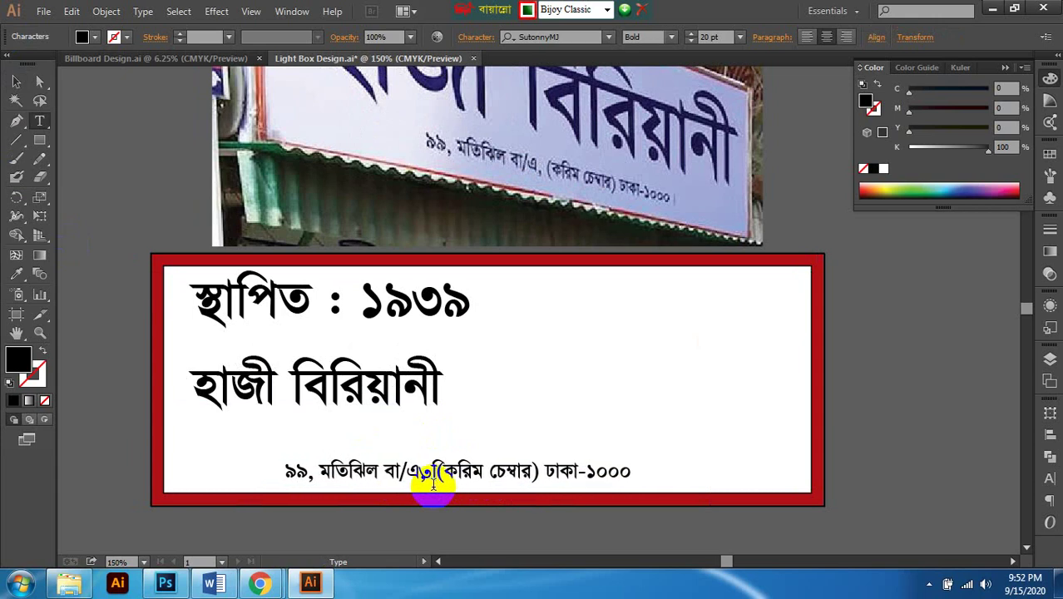
{"action": "key", "text": "BackSpace"}
{"action": "key", "text": "BackSpace"}
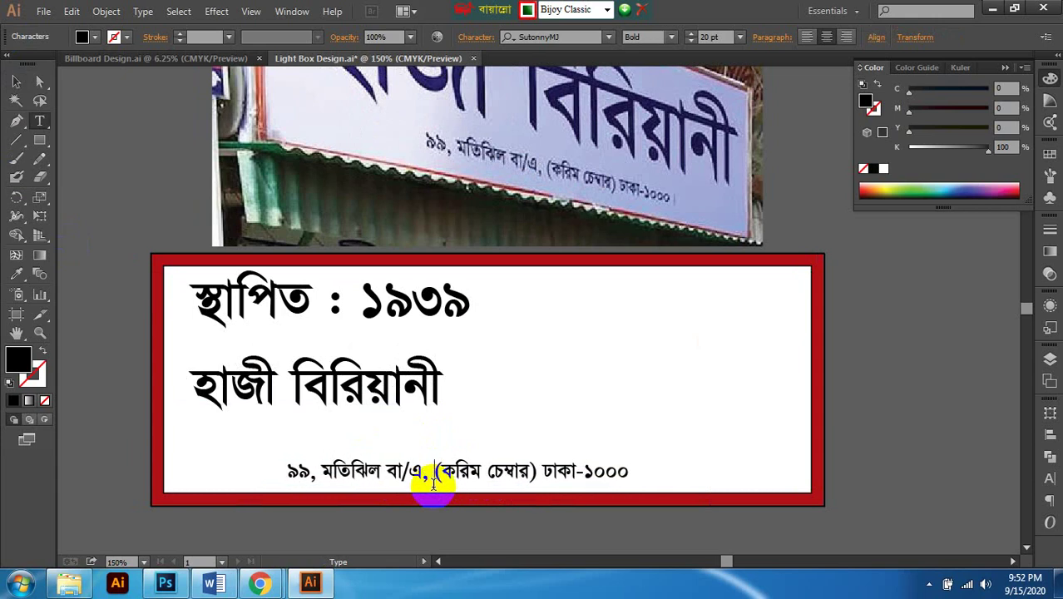
{"action": "left_click_drag", "start_coordinate": [433, 482], "coordinate": [426, 483]}
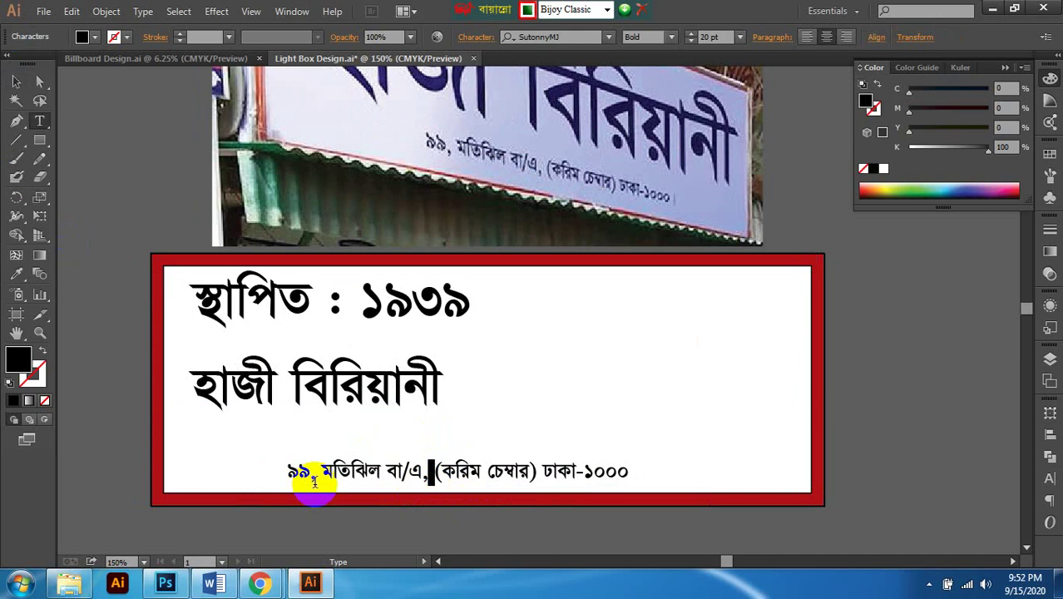
{"action": "left_click", "coordinate": [16, 82]}
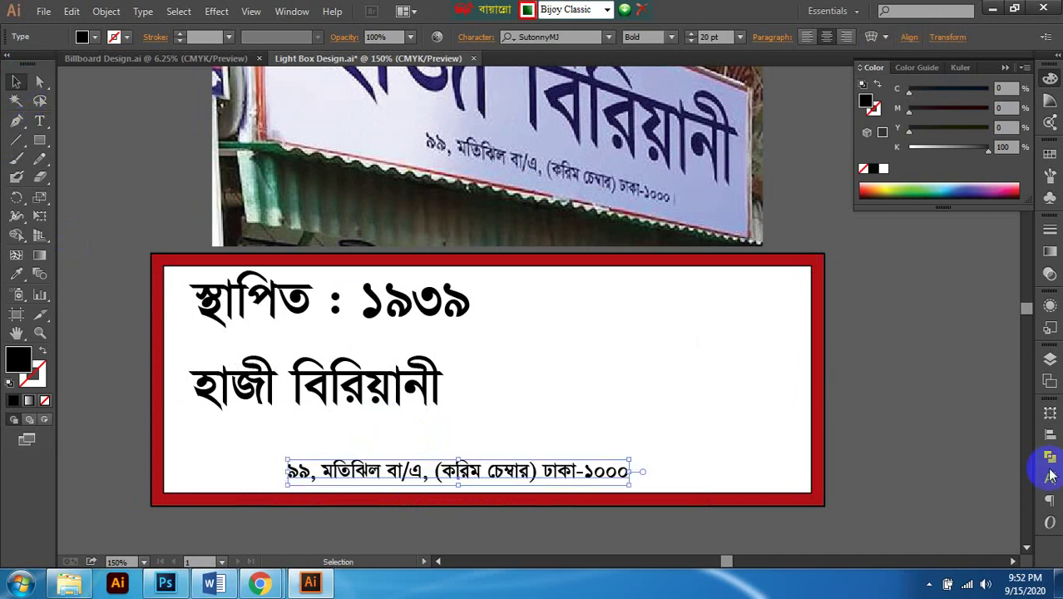
Step: Set alignment to the artboard and center the address line horizontally on the signboard
{"action": "left_click", "coordinate": [1049, 434]}
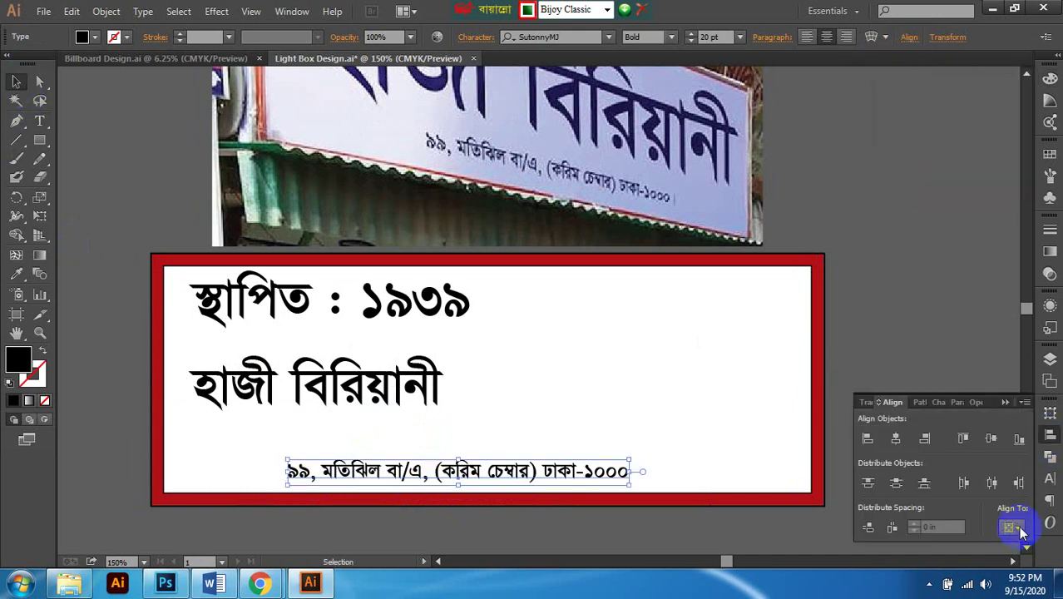
{"action": "left_click", "coordinate": [1021, 533]}
{"action": "left_click", "coordinate": [943, 489]}
{"action": "left_click", "coordinate": [895, 438]}
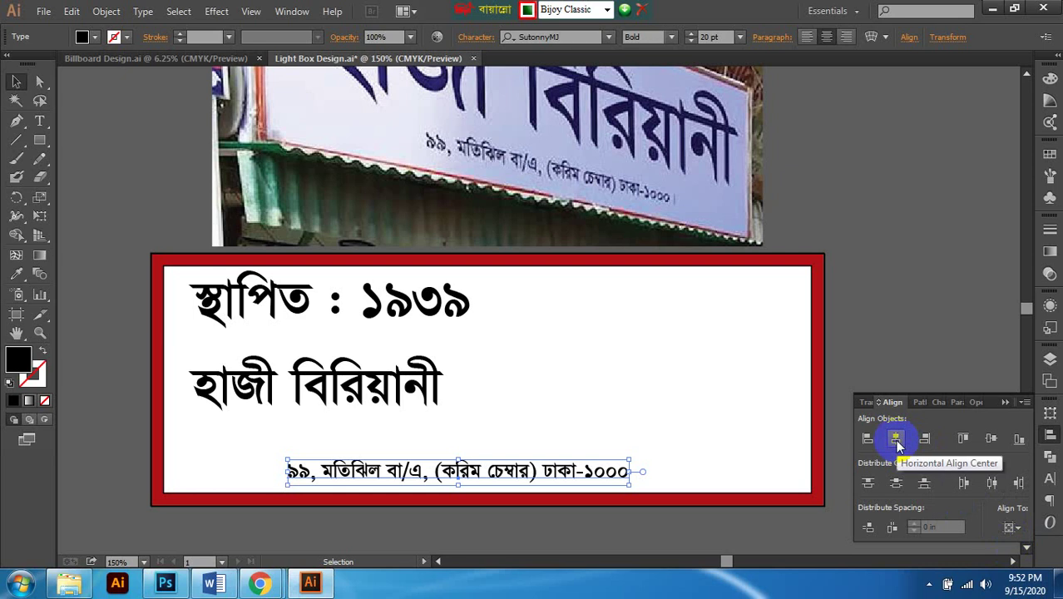
{"action": "left_click", "coordinate": [895, 438]}
Step: Center-align the shop name's text, move it toward the middle and center it horizontally on the artboard
{"action": "left_click", "coordinate": [396, 378]}
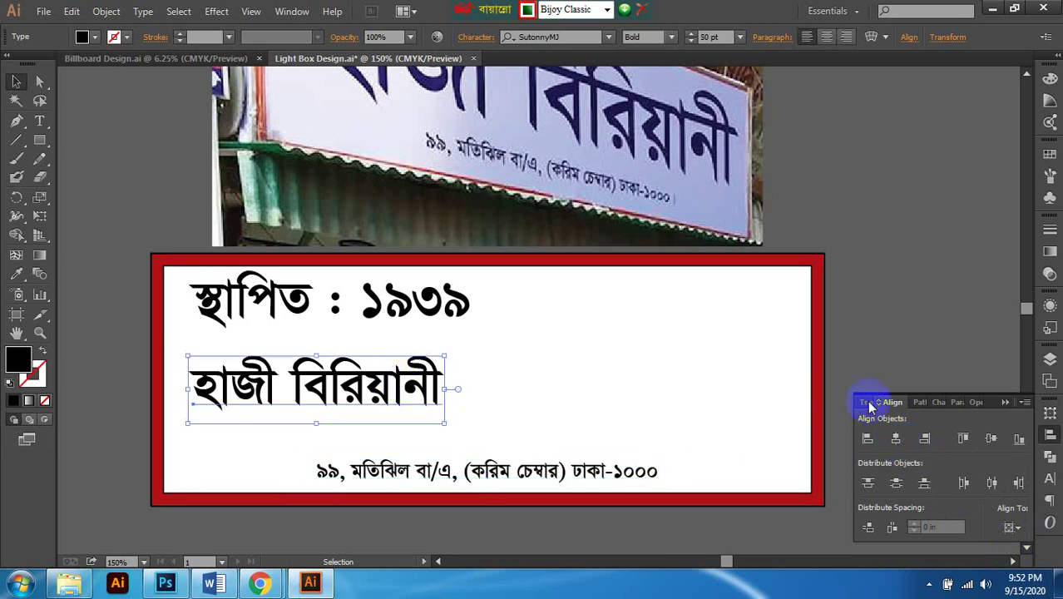
{"action": "left_click", "coordinate": [827, 42]}
{"action": "left_click_drag", "start_coordinate": [284, 391], "coordinate": [567, 389]}
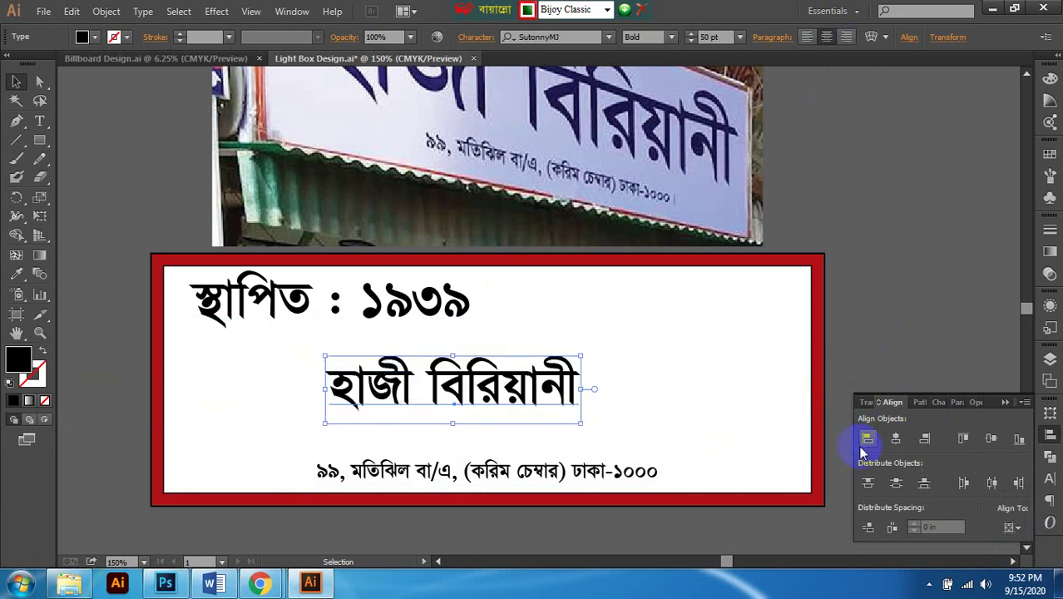
{"action": "left_click", "coordinate": [895, 438]}
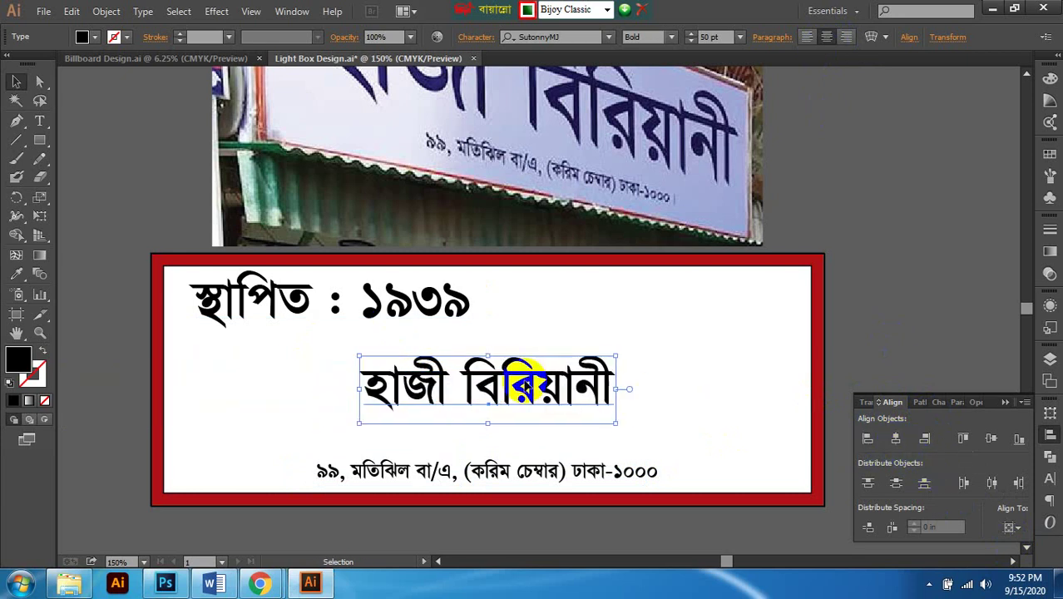
Step: Move the shop name down so that it sits just above the address line
{"action": "scroll", "coordinate": [450, 367], "scroll_direction": "up", "scroll_amount": 1}
{"action": "left_click", "coordinate": [397, 352]}
{"action": "scroll", "coordinate": [465, 374], "scroll_direction": "up", "scroll_amount": 2}
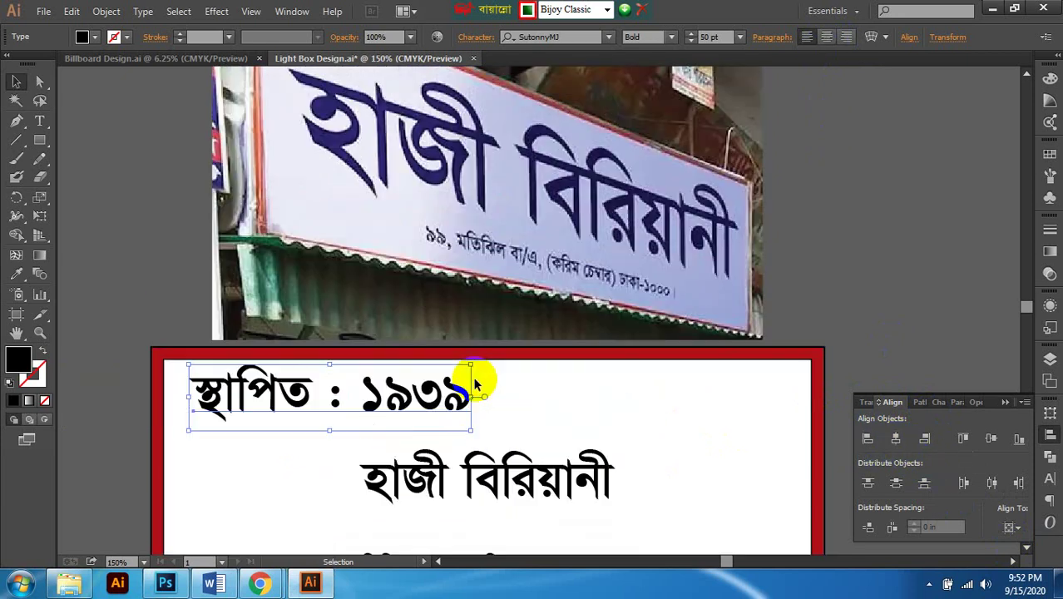
{"action": "scroll", "coordinate": [474, 378], "scroll_direction": "down", "scroll_amount": 2}
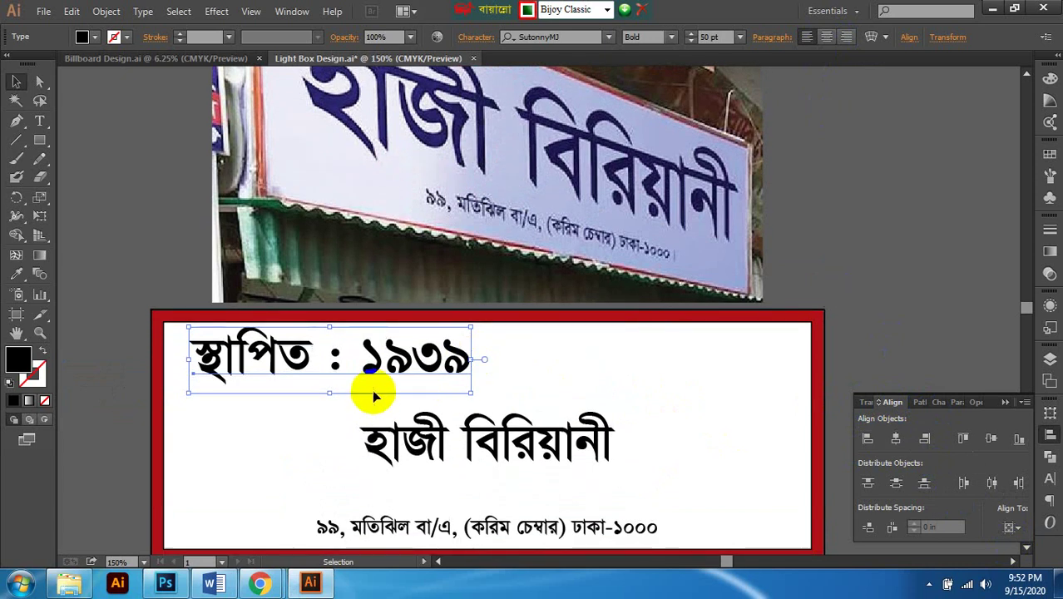
{"action": "scroll", "coordinate": [372, 389], "scroll_direction": "up", "scroll_amount": 1}
{"action": "scroll", "coordinate": [372, 389], "scroll_direction": "down", "scroll_amount": 1}
{"action": "left_click_drag", "start_coordinate": [464, 408], "coordinate": [472, 432]}
{"action": "scroll", "coordinate": [470, 433], "scroll_direction": "down", "scroll_amount": 1}
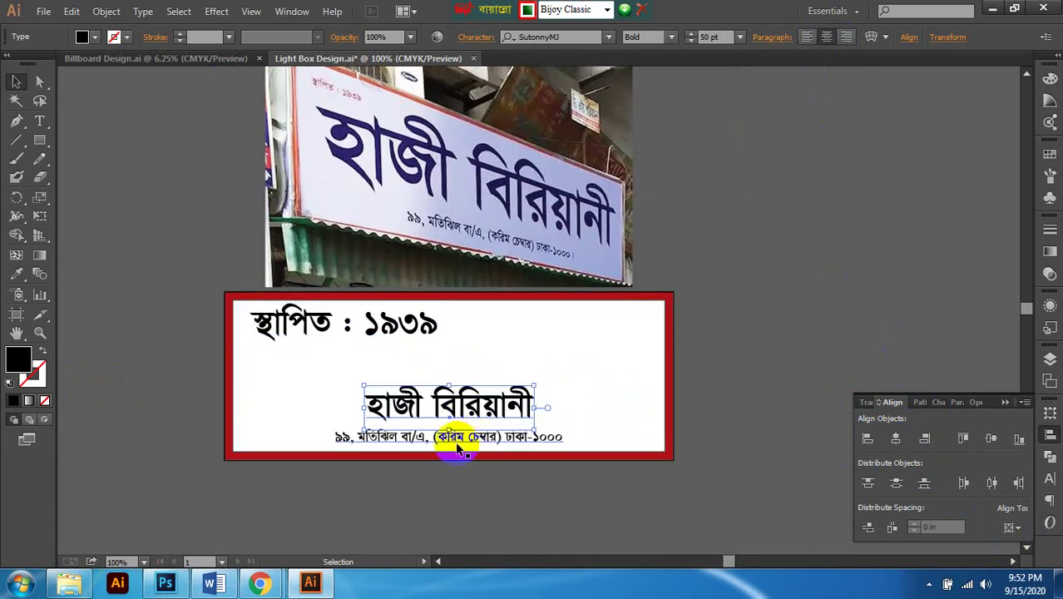
Step: Recolor the shop name dark blue with a fill of C 100, M 100, Y 0 and K 50
{"action": "left_click", "coordinate": [459, 448]}
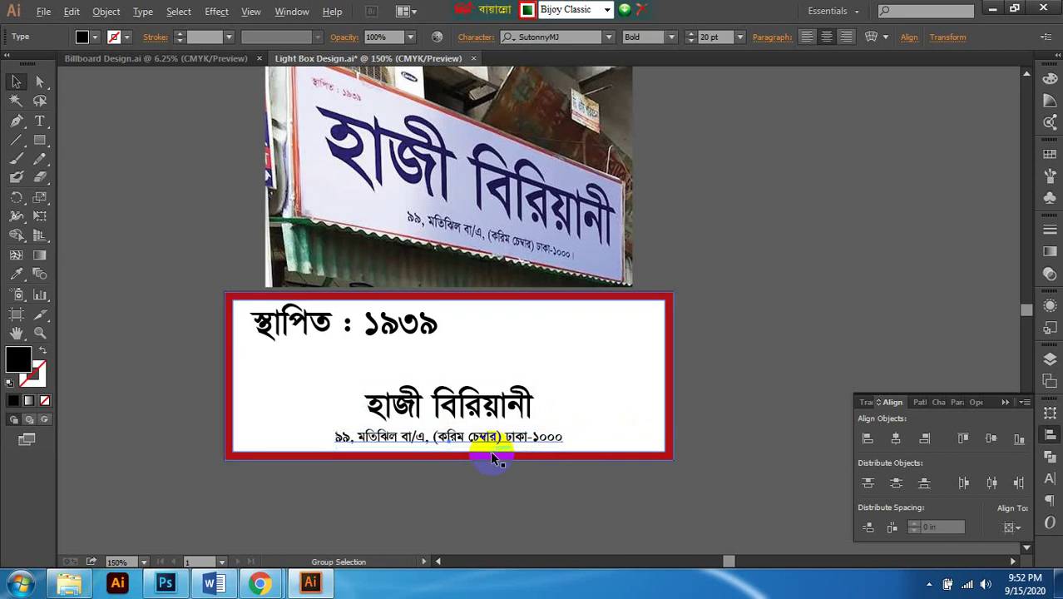
{"action": "scroll", "coordinate": [491, 455], "scroll_direction": "up", "scroll_amount": 1}
{"action": "scroll", "coordinate": [490, 415], "scroll_direction": "up", "scroll_amount": 1}
{"action": "left_click", "coordinate": [490, 401]}
{"action": "scroll", "coordinate": [496, 399], "scroll_direction": "down", "scroll_amount": 1}
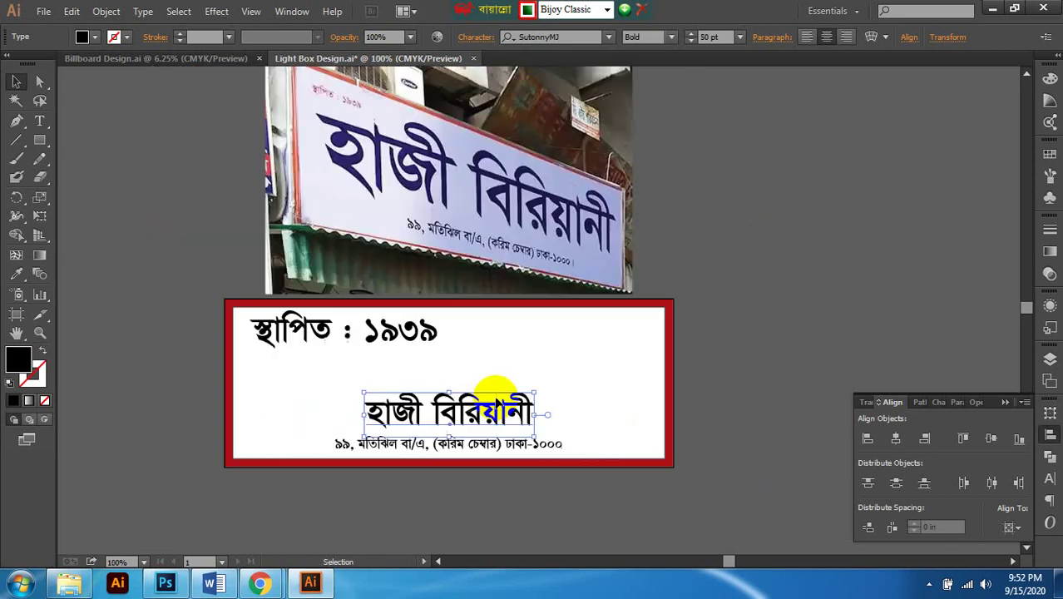
{"action": "scroll", "coordinate": [496, 391], "scroll_direction": "up", "scroll_amount": 2}
{"action": "scroll", "coordinate": [490, 439], "scroll_direction": "right", "scroll_amount": 1}
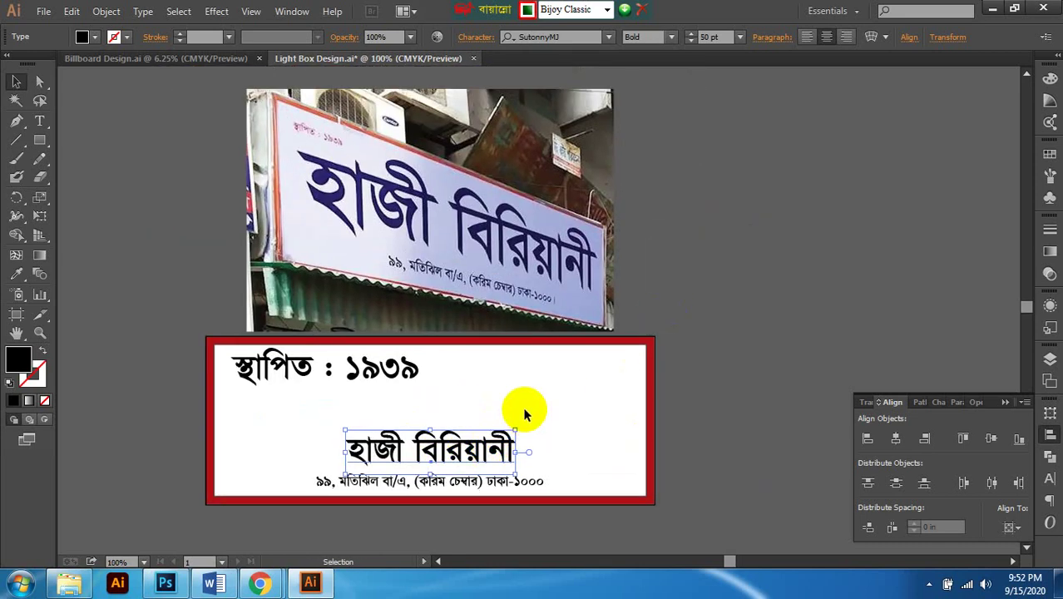
{"action": "scroll", "coordinate": [524, 414], "scroll_direction": "right", "scroll_amount": 2}
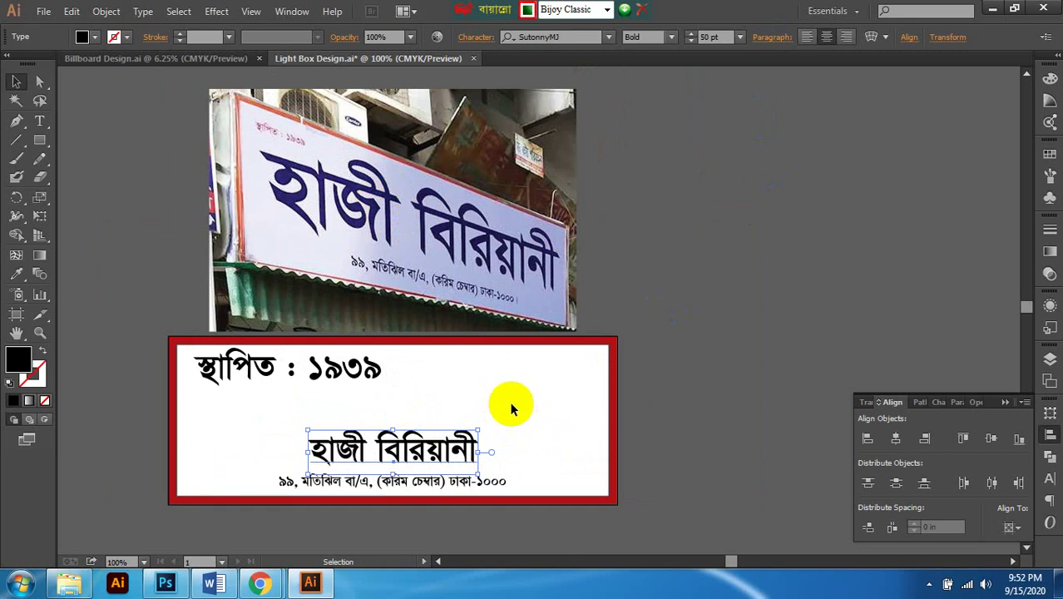
{"action": "left_click", "coordinate": [1046, 91]}
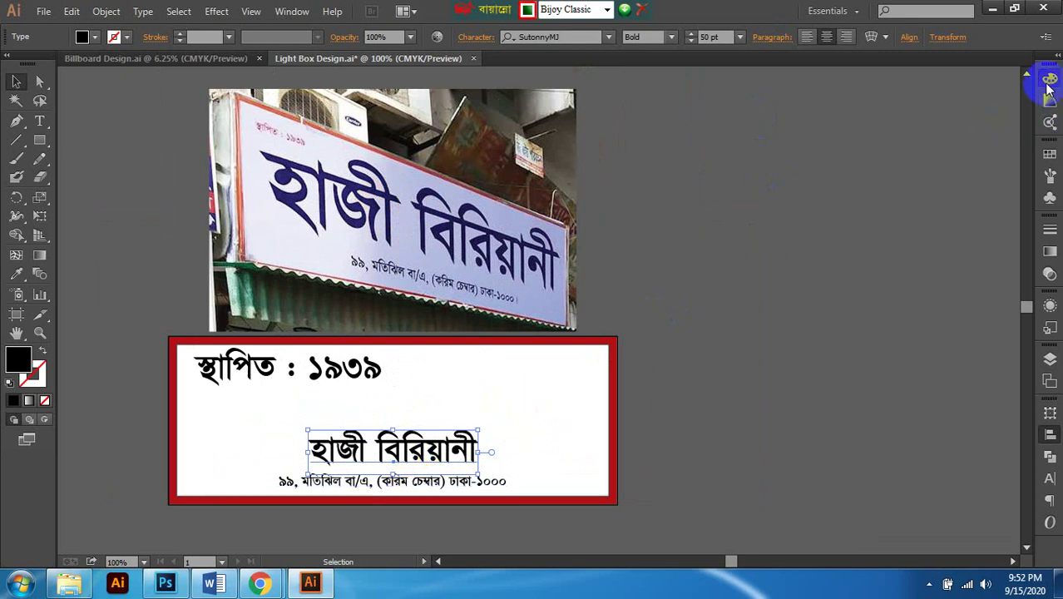
{"action": "left_click", "coordinate": [1048, 83]}
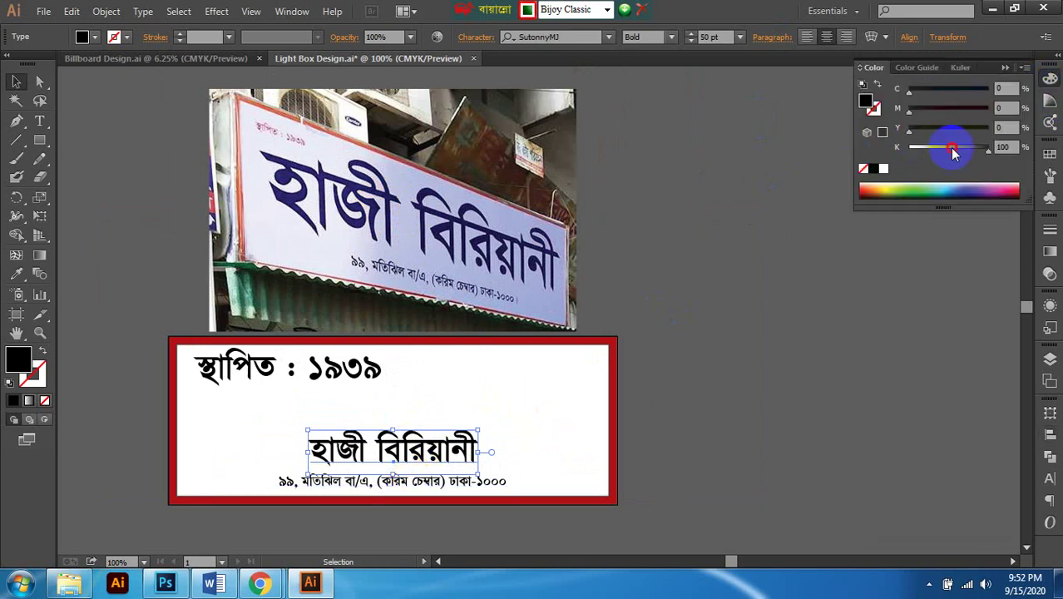
{"action": "left_click_drag", "start_coordinate": [953, 151], "coordinate": [909, 148]}
{"action": "left_click_drag", "start_coordinate": [975, 108], "coordinate": [992, 88]}
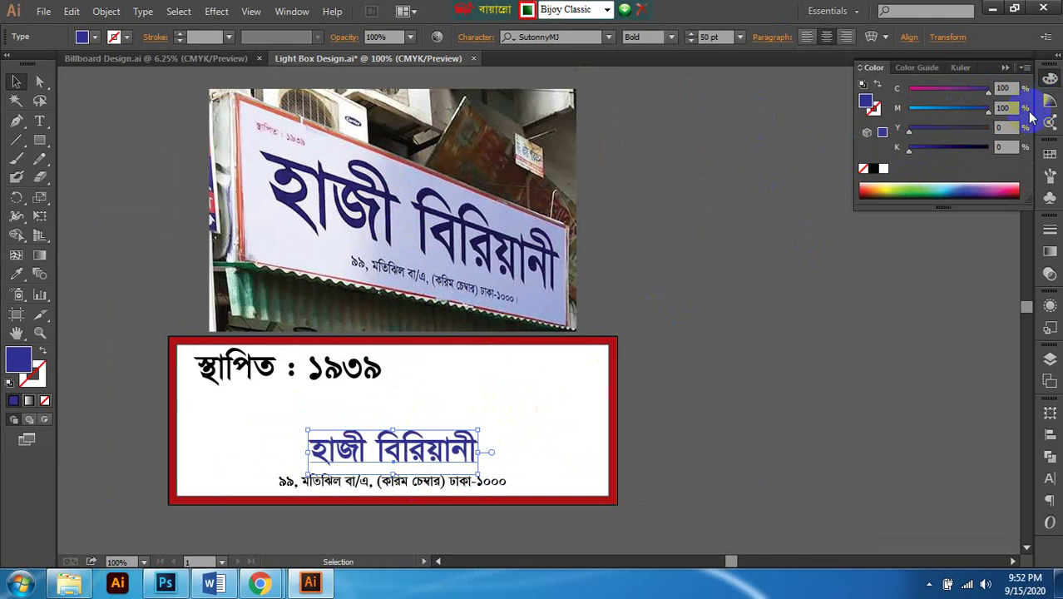
{"action": "scroll", "coordinate": [640, 316], "scroll_direction": "down", "scroll_amount": 1}
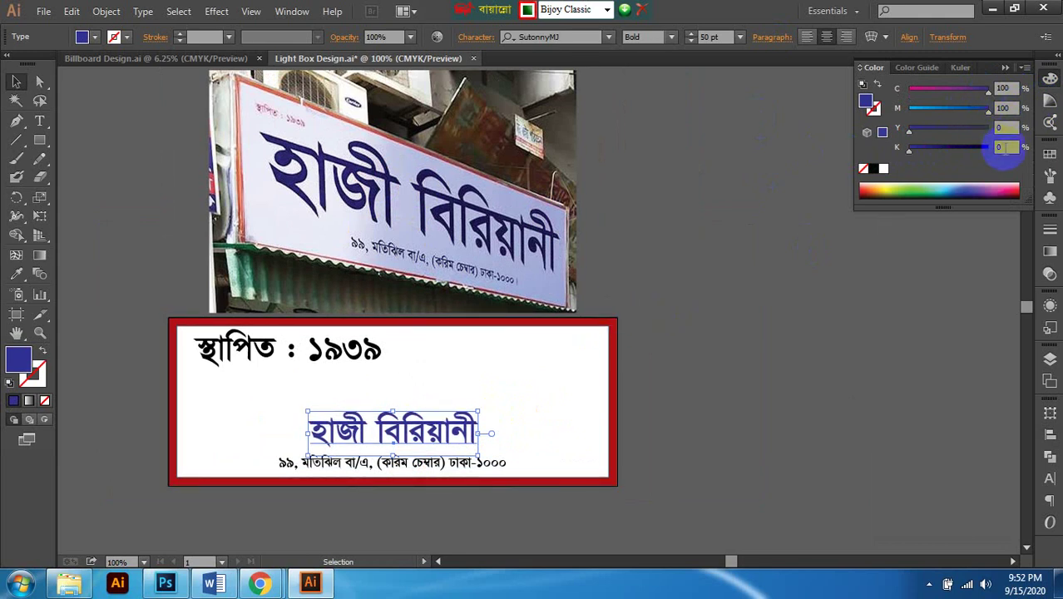
{"action": "left_click_drag", "start_coordinate": [1004, 148], "coordinate": [962, 142]}
{"action": "type", "text": "50"}
{"action": "key", "text": "Return"}
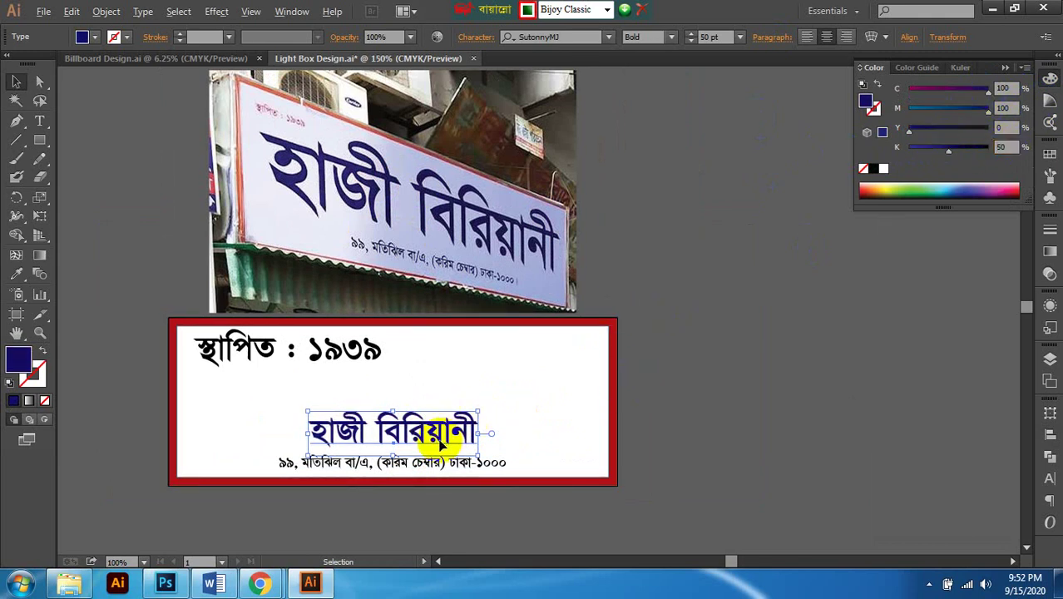
Step: Compare the shop name's color and size on the signboard with the sign in the reference photo
{"action": "scroll", "coordinate": [434, 435], "scroll_direction": "up", "scroll_amount": 1}
{"action": "scroll", "coordinate": [488, 412], "scroll_direction": "down", "scroll_amount": 1}
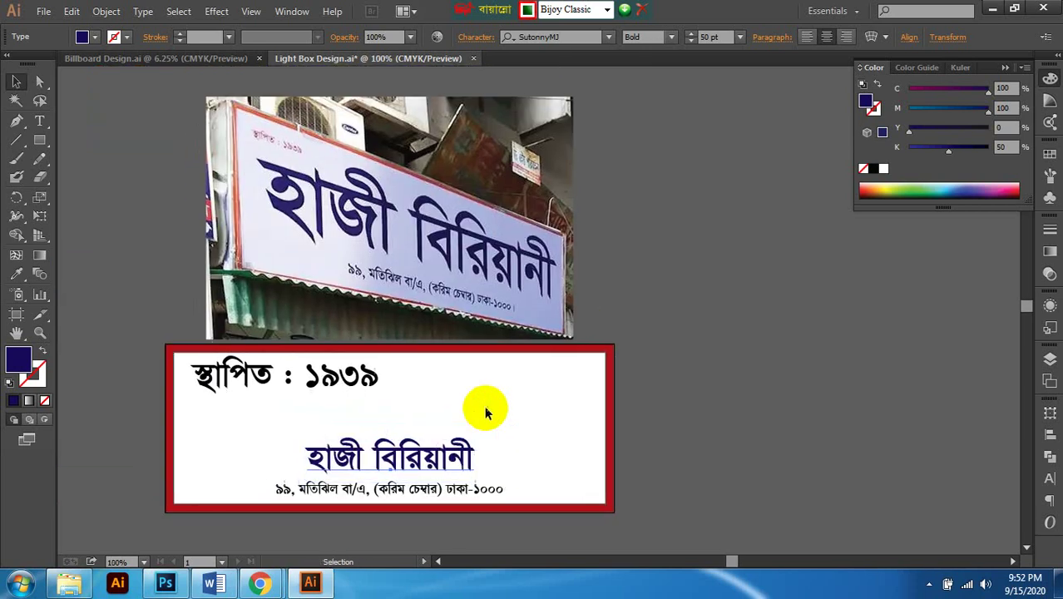
{"action": "scroll", "coordinate": [498, 402], "scroll_direction": "up", "scroll_amount": 1}
{"action": "scroll", "coordinate": [499, 403], "scroll_direction": "left", "scroll_amount": 1}
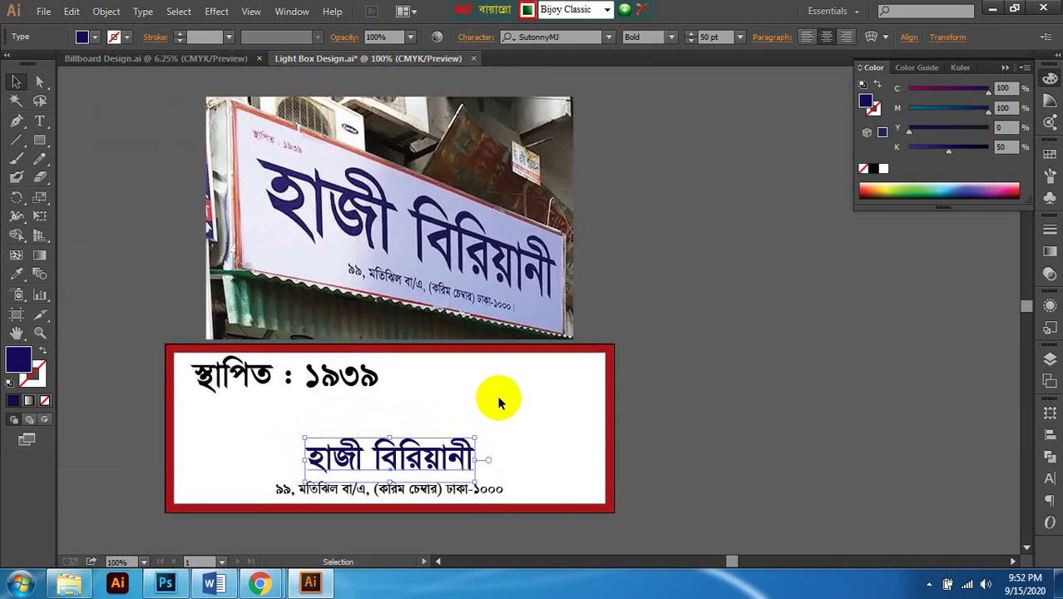
{"action": "scroll", "coordinate": [499, 402], "scroll_direction": "down", "scroll_amount": 2}
{"action": "scroll", "coordinate": [502, 403], "scroll_direction": "left", "scroll_amount": 1}
{"action": "scroll", "coordinate": [516, 404], "scroll_direction": "left", "scroll_amount": 1}
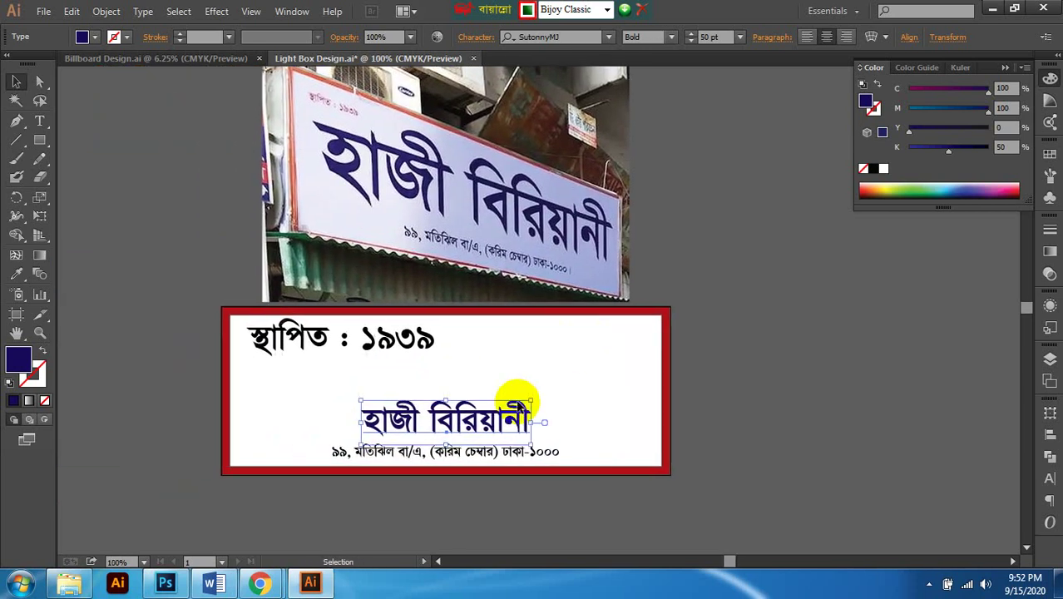
{"action": "scroll", "coordinate": [576, 351], "scroll_direction": "up", "scroll_amount": 1}
{"action": "scroll", "coordinate": [579, 351], "scroll_direction": "right", "scroll_amount": 1}
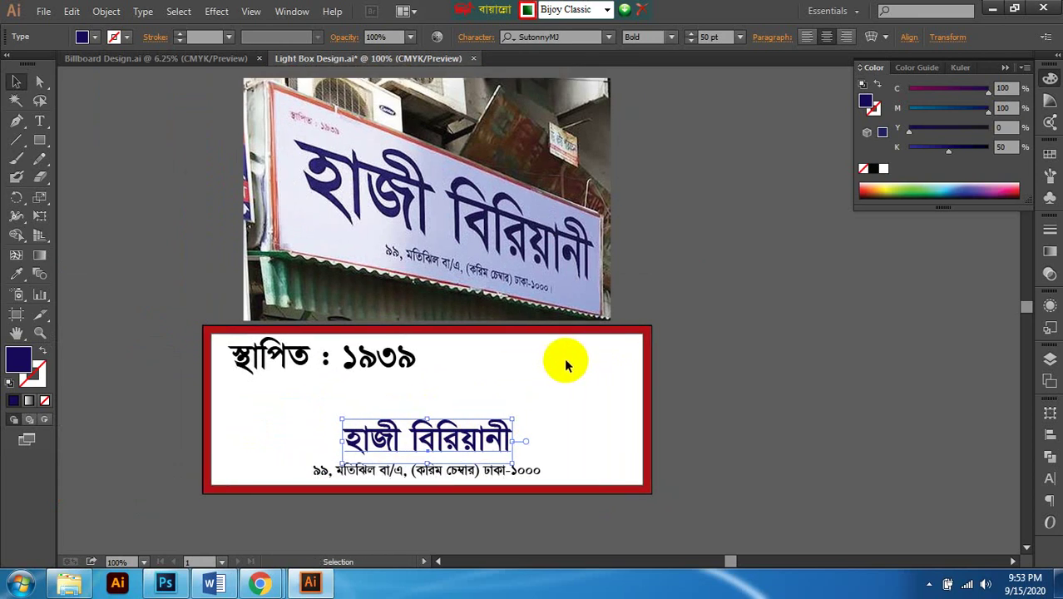
{"action": "scroll", "coordinate": [600, 366], "scroll_direction": "up", "scroll_amount": 1}
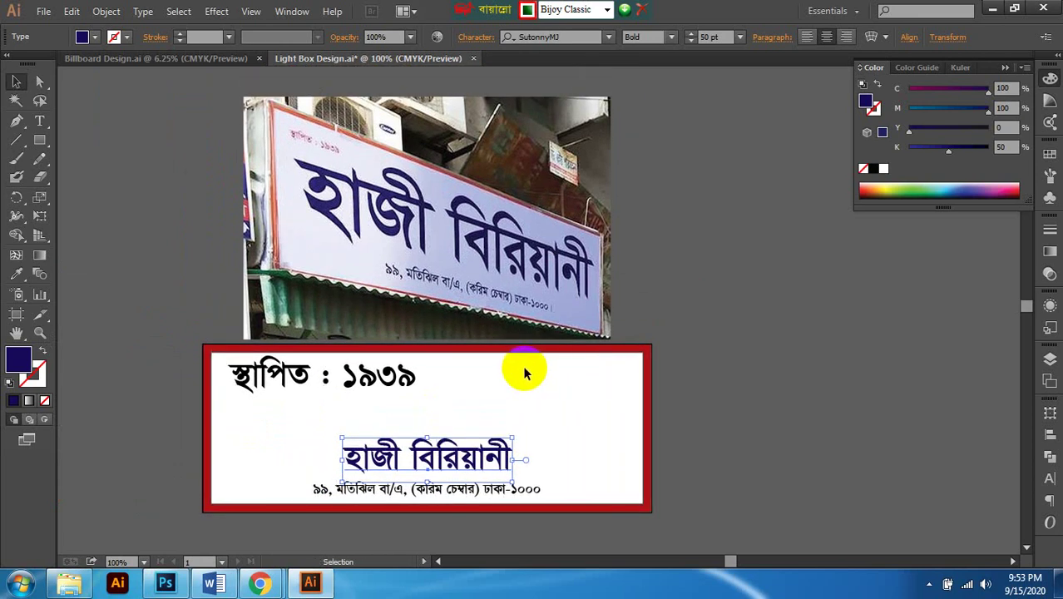
Step: Try font sizes of 150 pt and 120 pt for the shop name
{"action": "left_click", "coordinate": [708, 36]}
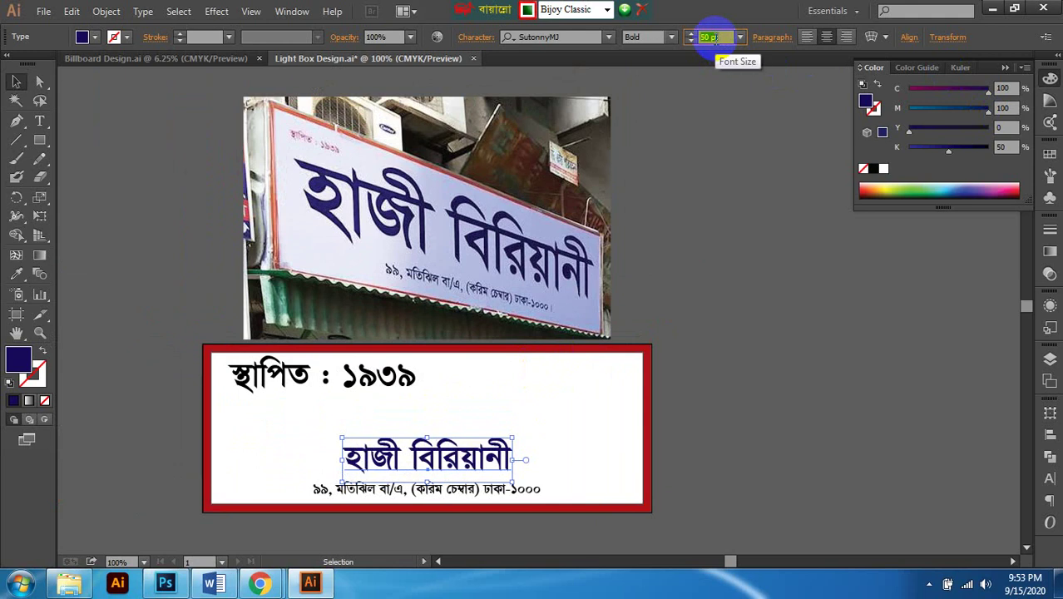
{"action": "type", "text": "150"}
{"action": "key", "text": "Return"}
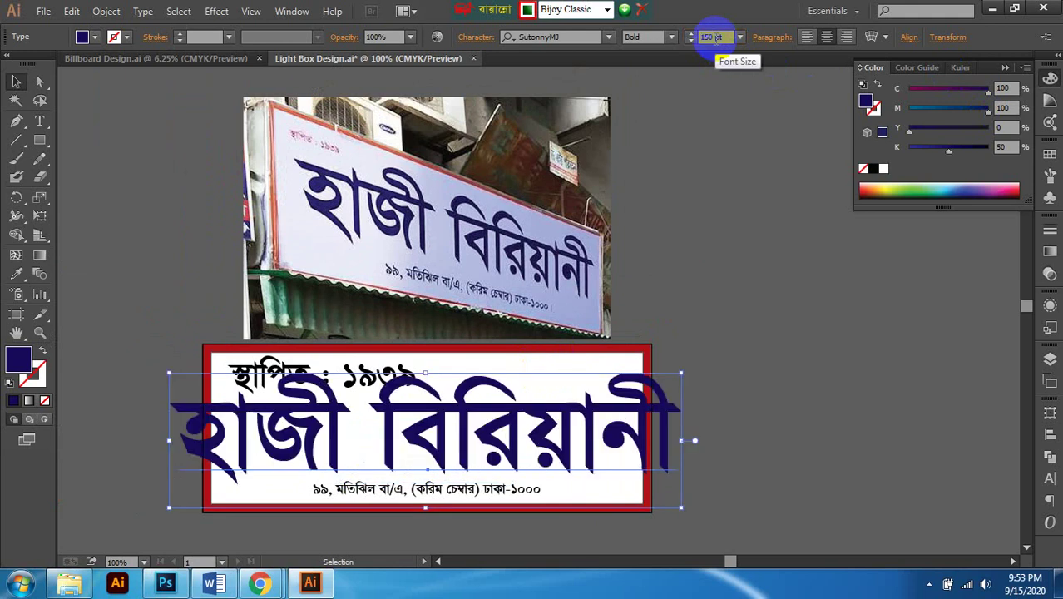
{"action": "left_click", "coordinate": [714, 37]}
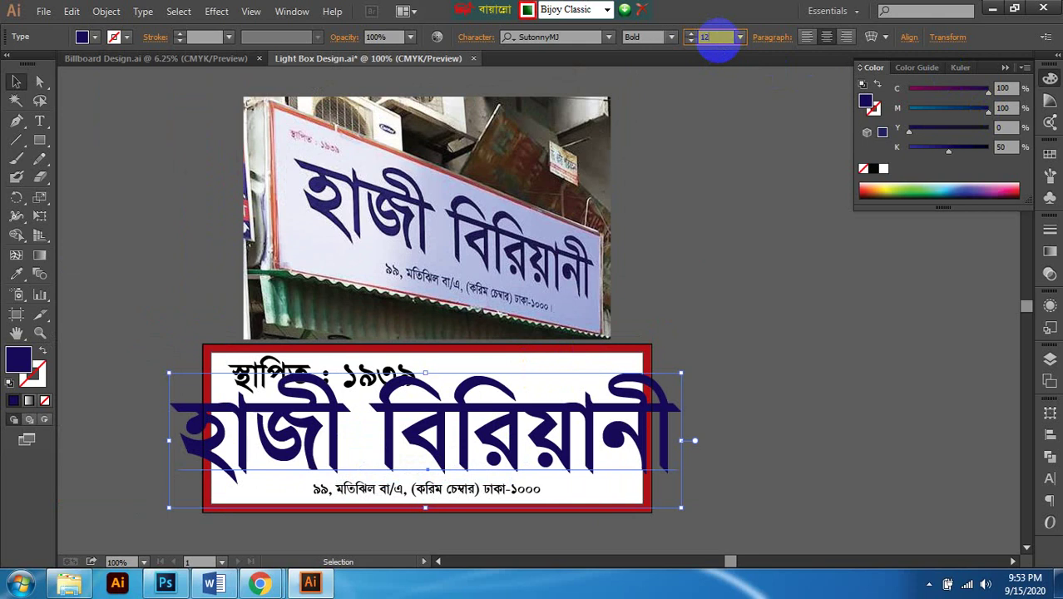
{"action": "type", "text": "120"}
{"action": "key", "text": "Return"}
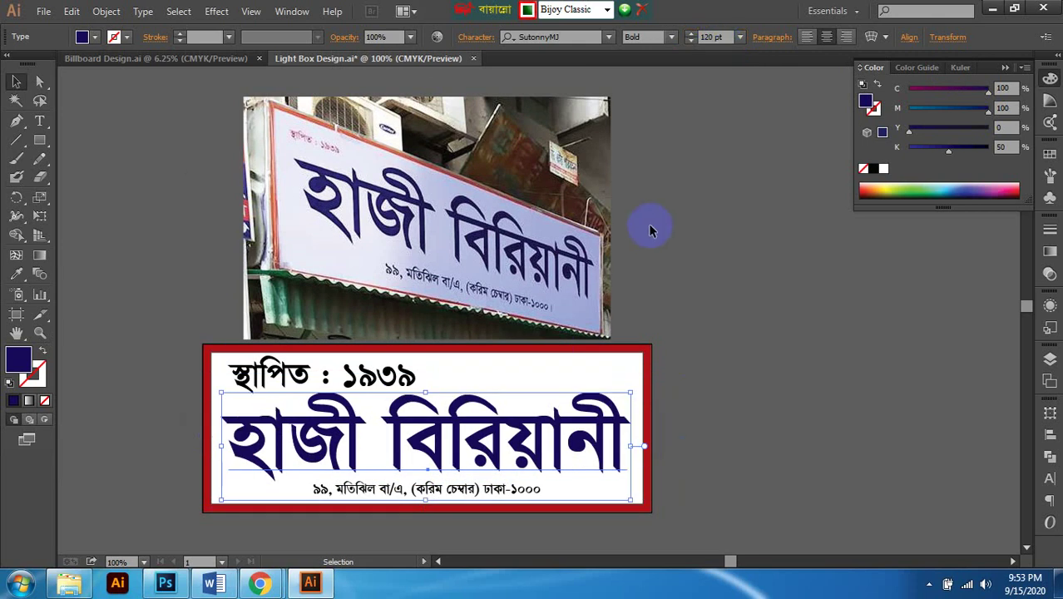
Step: Set the shop name's font size to 115 pt
{"action": "left_click", "coordinate": [704, 37]}
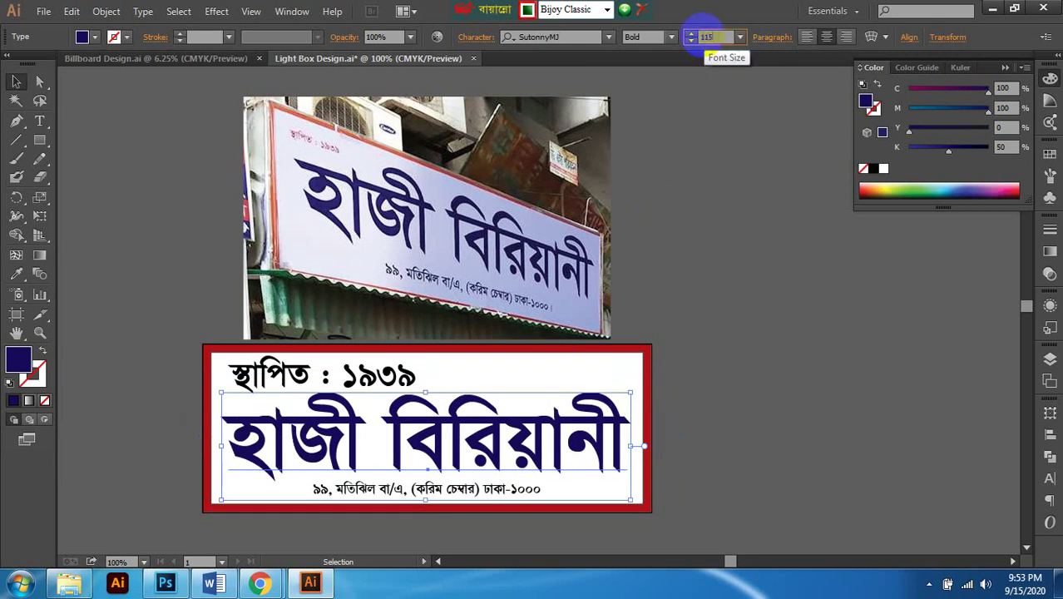
{"action": "key", "text": "Return"}
{"action": "scroll", "coordinate": [678, 224], "scroll_direction": "up", "scroll_amount": 1}
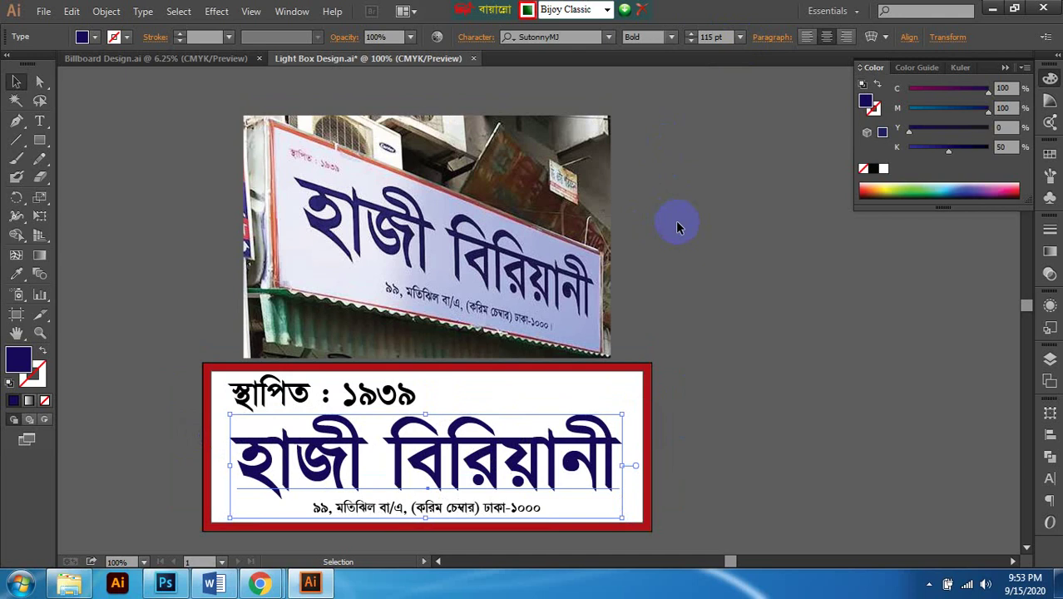
Step: Try font sizes of 110 pt and 90 pt for the shop name
{"action": "scroll", "coordinate": [682, 221], "scroll_direction": "right", "scroll_amount": 1}
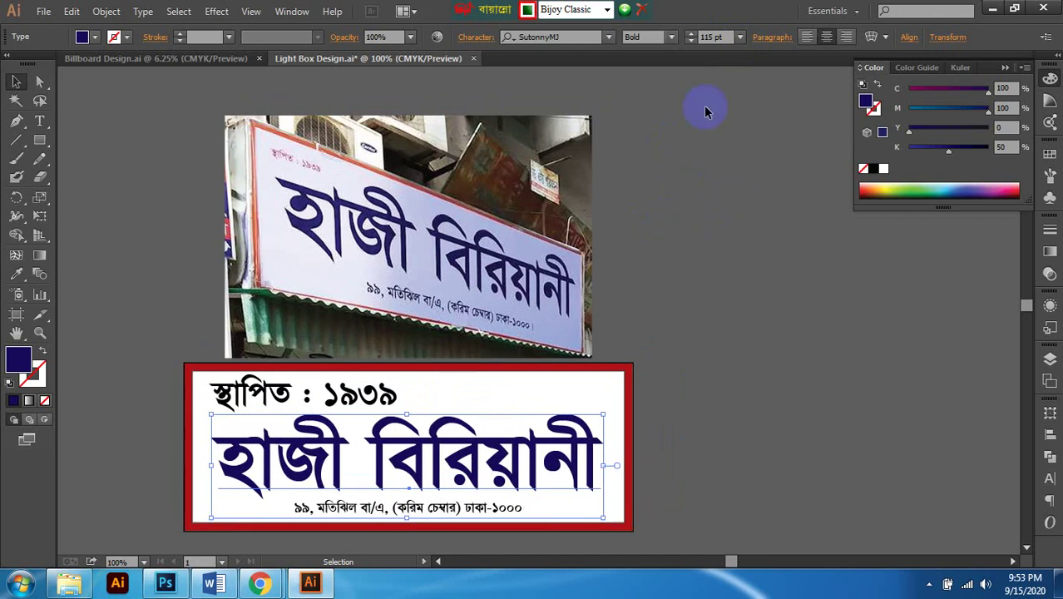
{"action": "left_click", "coordinate": [711, 36]}
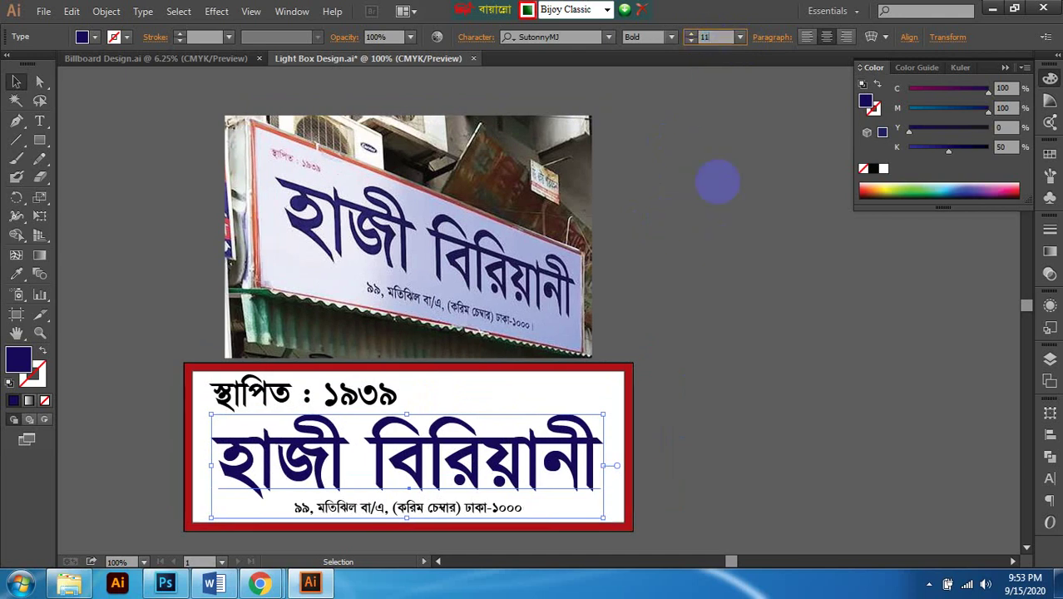
{"action": "key", "text": "Return"}
{"action": "scroll", "coordinate": [676, 259], "scroll_direction": "down", "scroll_amount": 1}
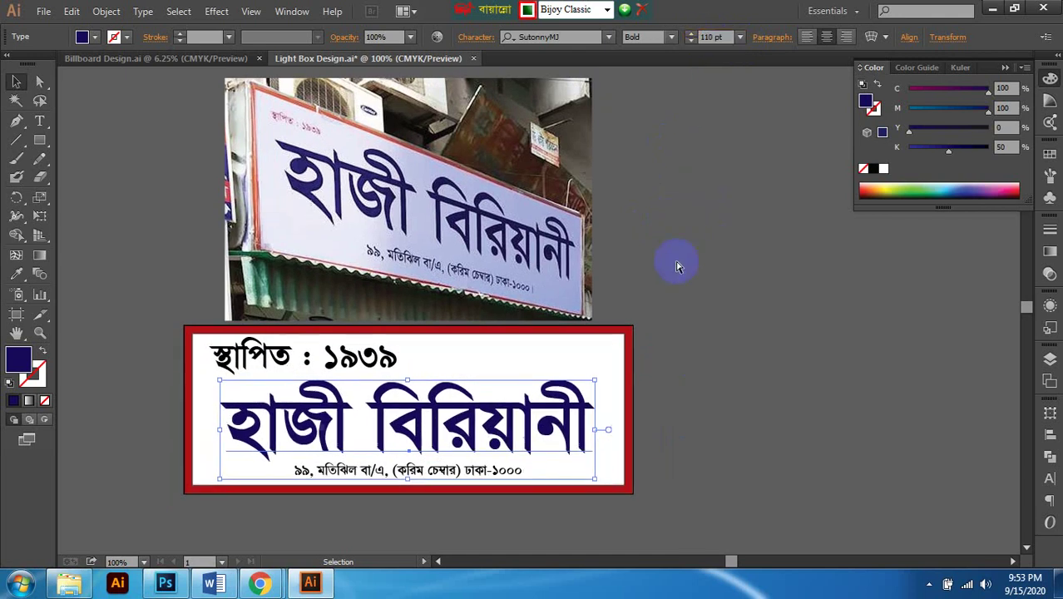
{"action": "scroll", "coordinate": [687, 264], "scroll_direction": "left", "scroll_amount": 1}
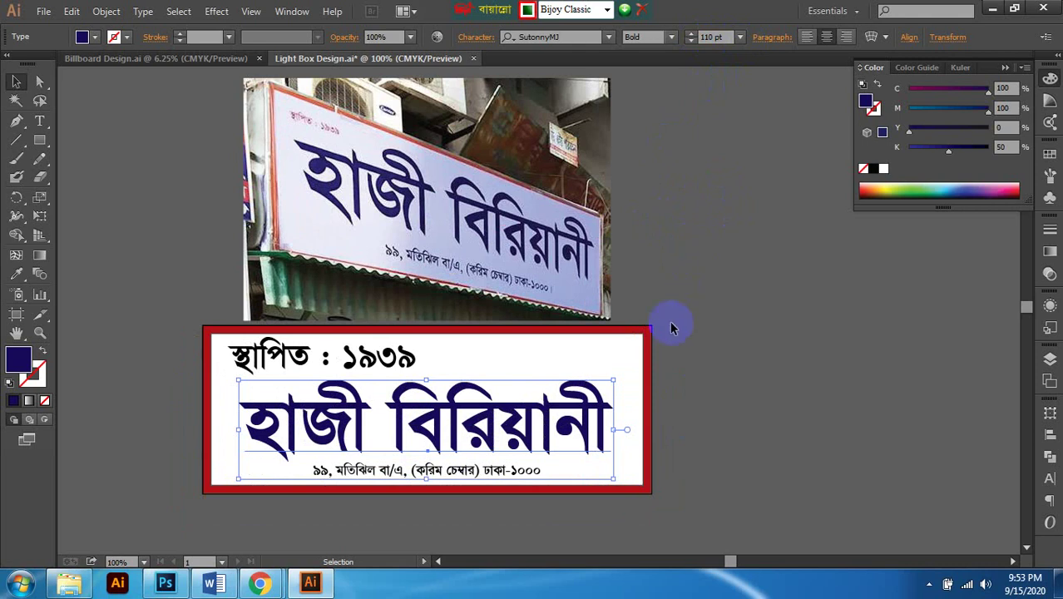
{"action": "left_click", "coordinate": [711, 37]}
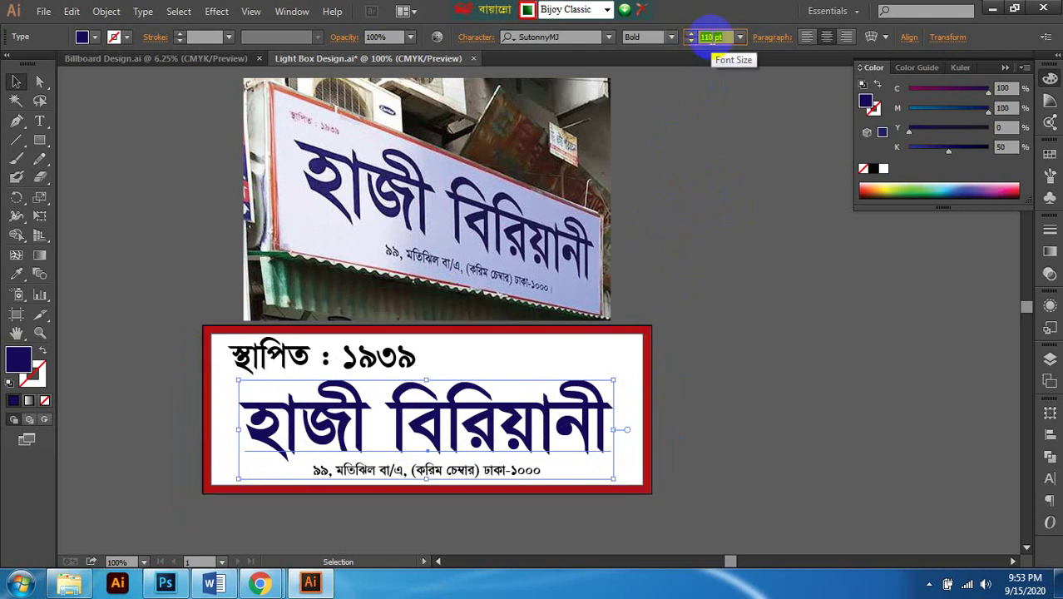
{"action": "type", "text": "90"}
{"action": "key", "text": "Return"}
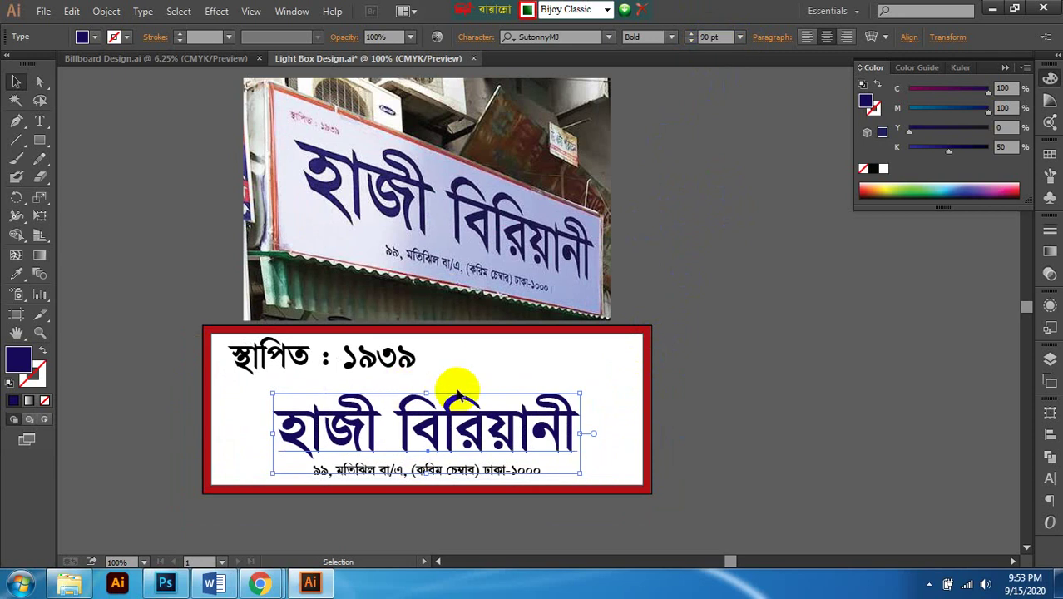
Step: Set the shop name's font size to 100 pt and nudge it upward, away from the address line
{"action": "left_click", "coordinate": [705, 36]}
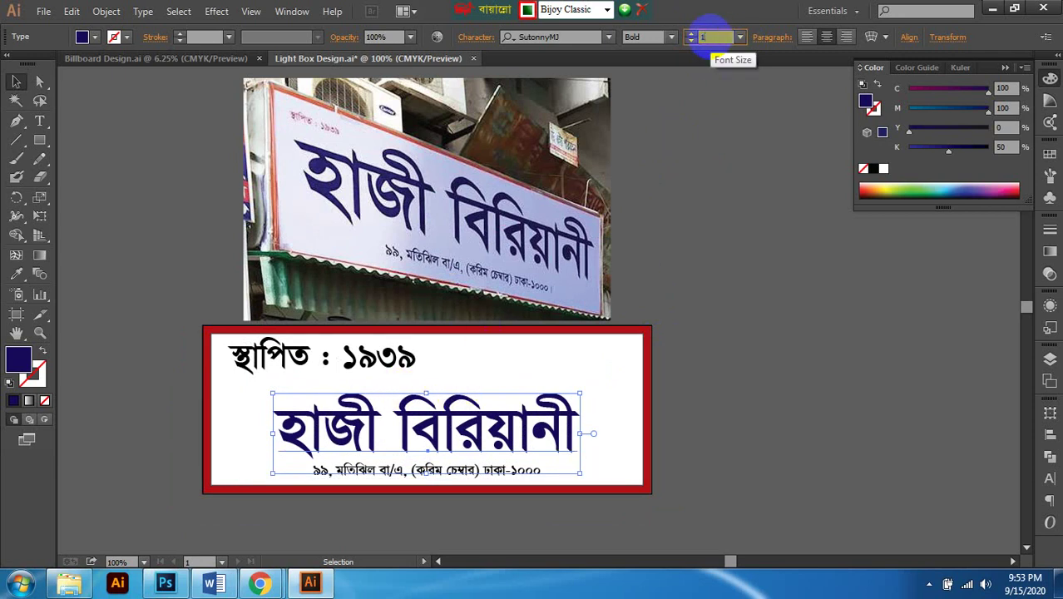
{"action": "type", "text": "100"}
{"action": "key", "text": "Return"}
{"action": "scroll", "coordinate": [465, 432], "scroll_direction": "down", "scroll_amount": 1}
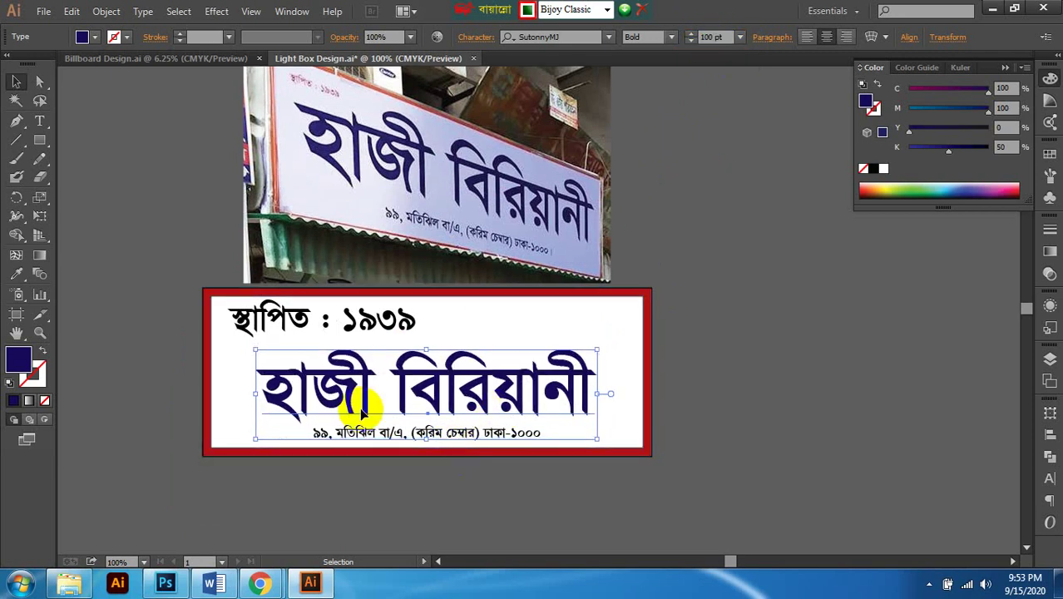
{"action": "scroll", "coordinate": [544, 401], "scroll_direction": "up", "scroll_amount": 1}
{"action": "key", "text": "Up"}
{"action": "key", "text": "Up"}
{"action": "key", "text": "Up"}
{"action": "key", "text": "Up"}
{"action": "key", "text": "Up"}
{"action": "key", "text": "Up"}
{"action": "key", "text": "Up"}
{"action": "key", "text": "Up"}
{"action": "key", "text": "Up"}
{"action": "key", "text": "Up"}
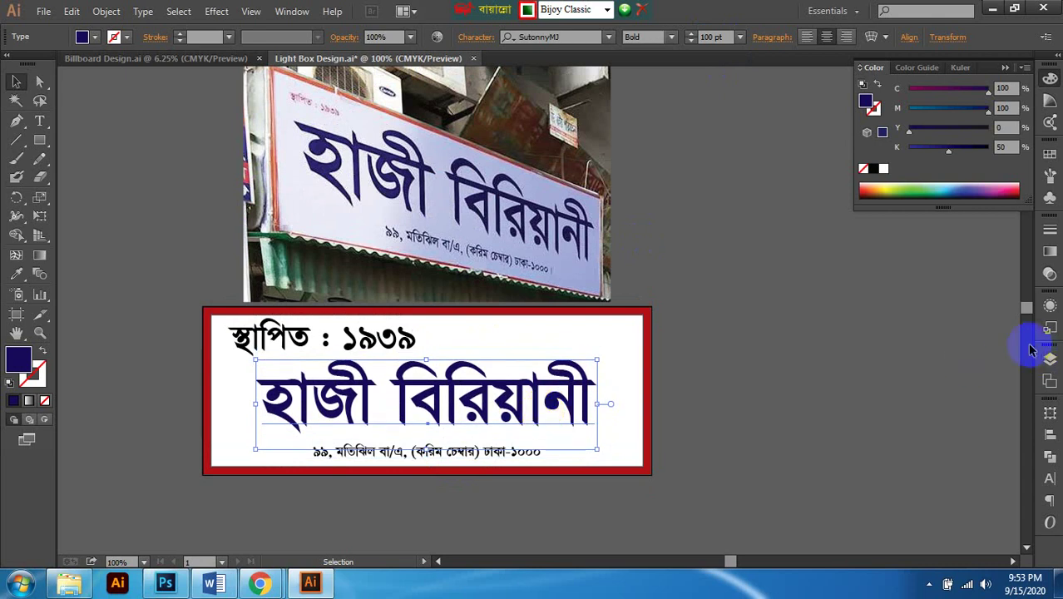
Step: Widen the shop name by trying a horizontal scale of 120% and settling on 115%
{"action": "left_click", "coordinate": [921, 341]}
{"action": "key", "text": "ctrl+t"}
{"action": "key", "text": "v"}
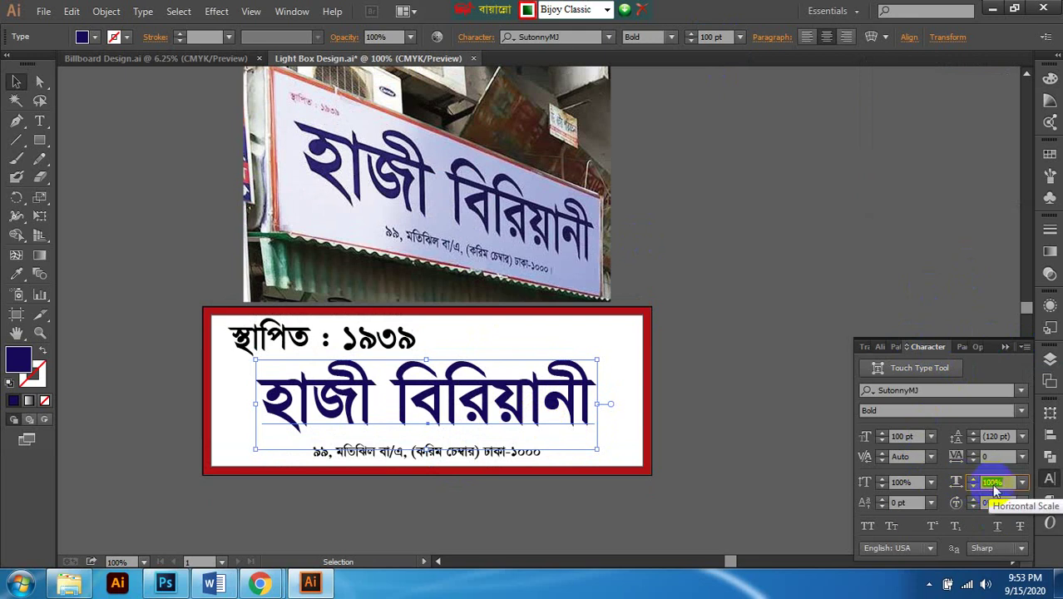
{"action": "left_click", "coordinate": [994, 483]}
{"action": "type", "text": "120"}
{"action": "key", "text": "Return"}
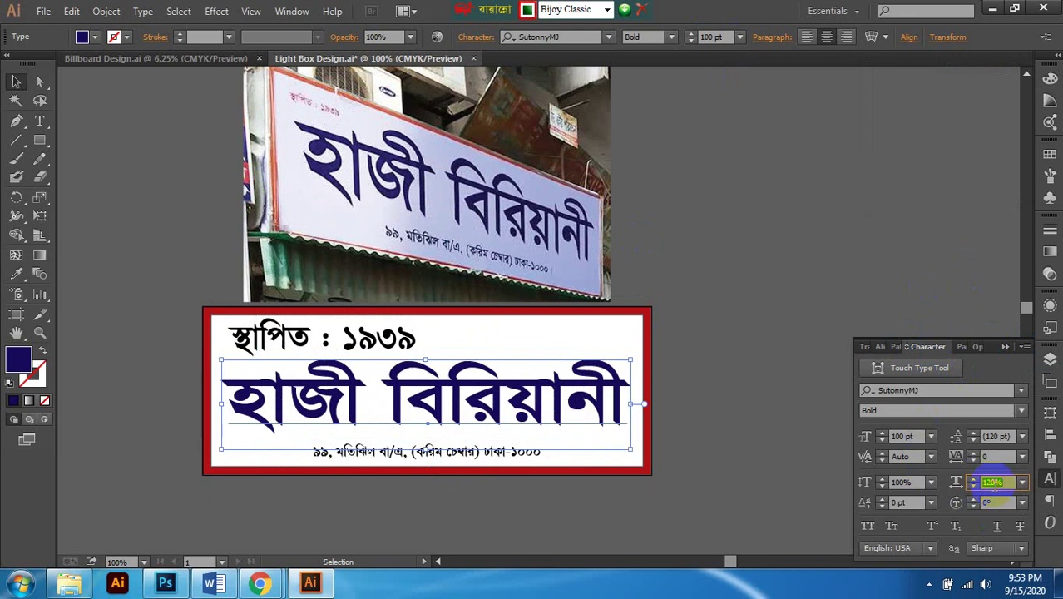
{"action": "key", "text": "Return"}
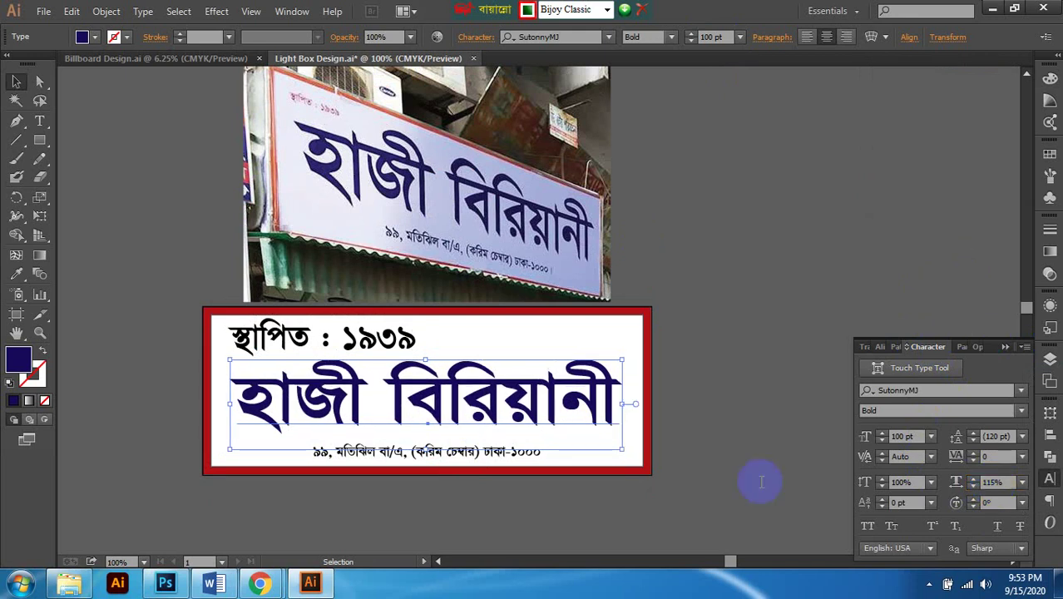
{"action": "left_click", "coordinate": [705, 426]}
Step: Set the "স্থাপিত : ১৯৩৯" line's font size to 20 pt and move it slightly up toward the signboard's upper border
{"action": "scroll", "coordinate": [598, 411], "scroll_direction": "left", "scroll_amount": 1}
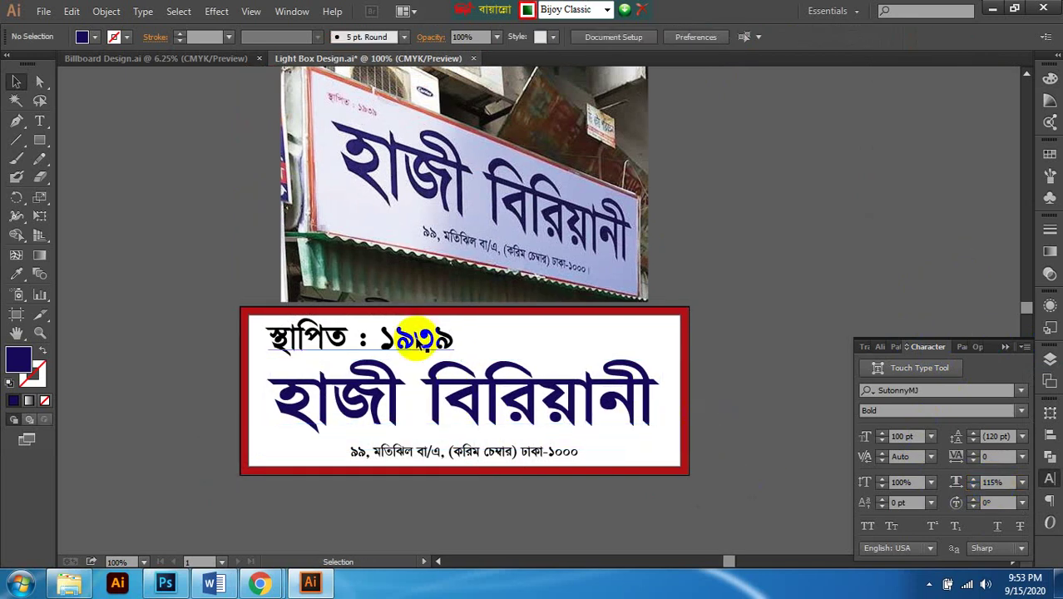
{"action": "left_click", "coordinate": [379, 358]}
{"action": "scroll", "coordinate": [379, 358], "scroll_direction": "up", "scroll_amount": 2}
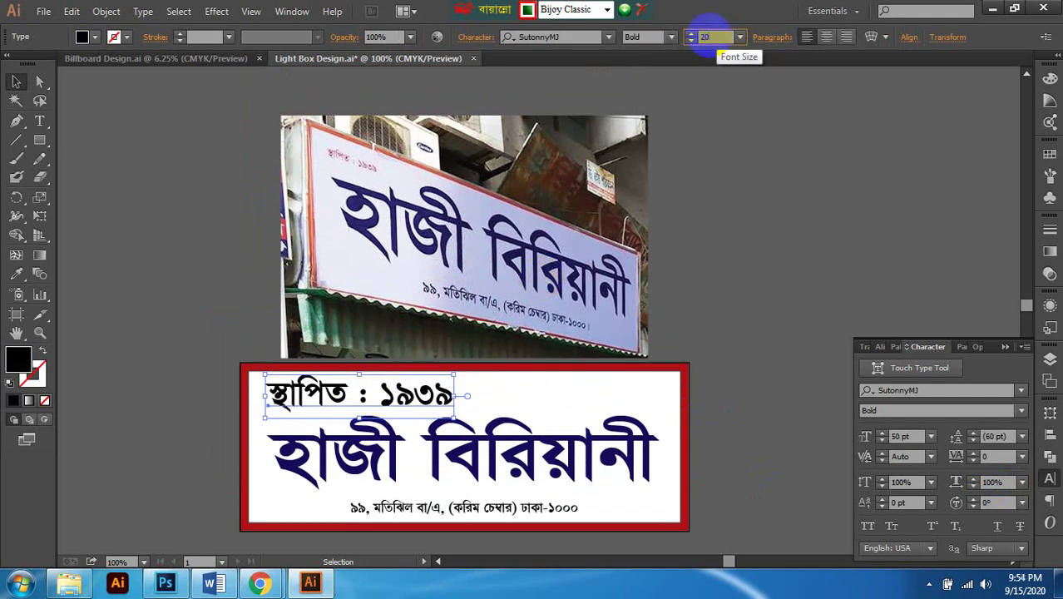
{"action": "key", "text": "Return"}
{"action": "scroll", "coordinate": [295, 420], "scroll_direction": "up", "scroll_amount": 3}
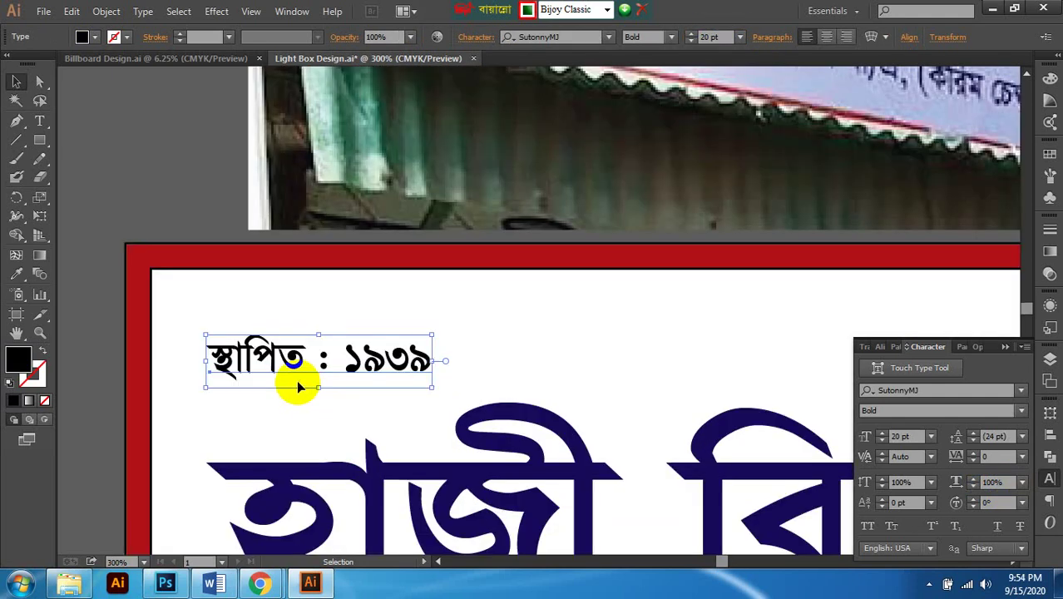
{"action": "left_click_drag", "start_coordinate": [299, 385], "coordinate": [312, 359]}
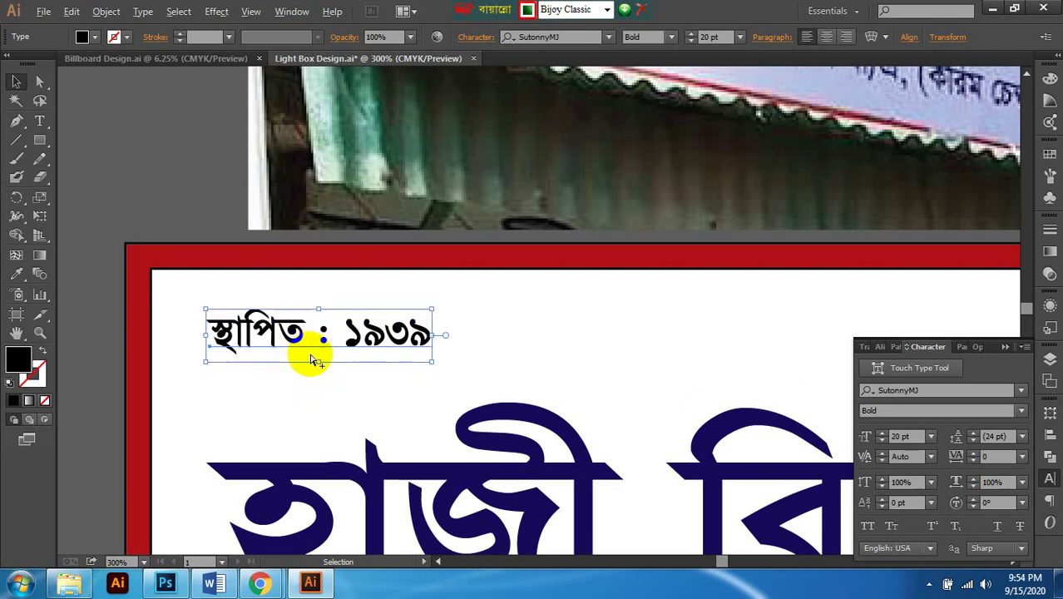
{"action": "scroll", "coordinate": [312, 359], "scroll_direction": "down", "scroll_amount": 2}
Step: Remove the black stroke from the signboard's dark red border, leaving only its fill
{"action": "left_click", "coordinate": [748, 312]}
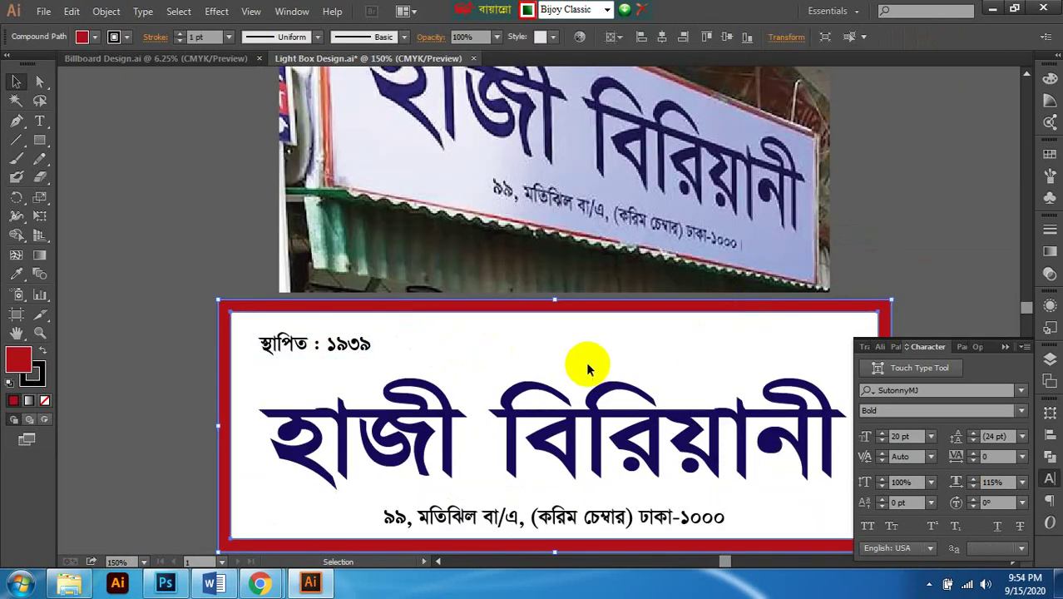
{"action": "scroll", "coordinate": [586, 360], "scroll_direction": "down", "scroll_amount": 2}
{"action": "scroll", "coordinate": [661, 367], "scroll_direction": "up", "scroll_amount": 3}
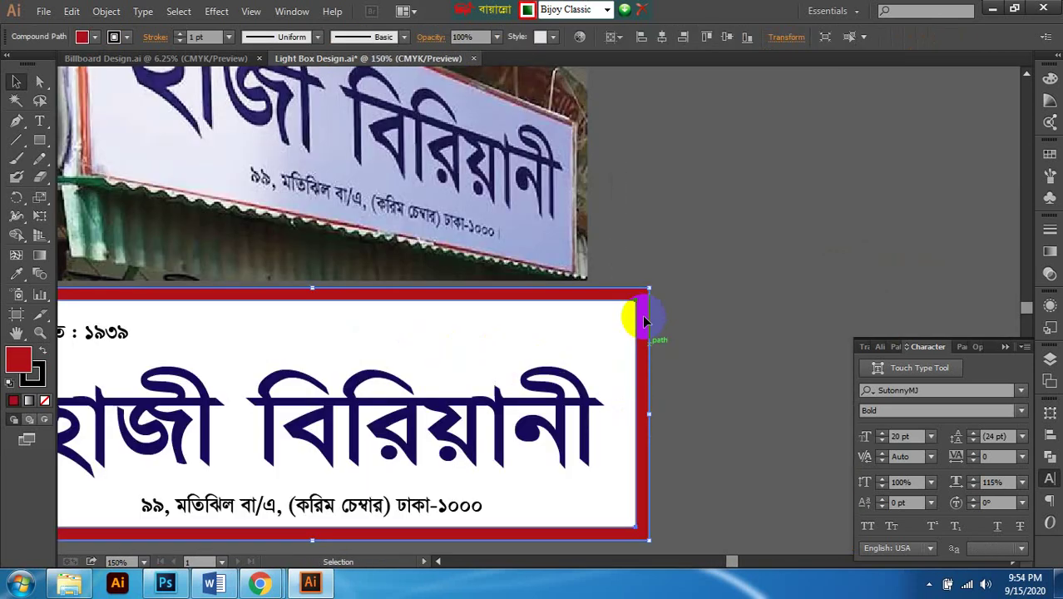
{"action": "scroll", "coordinate": [709, 337], "scroll_direction": "down", "scroll_amount": 1}
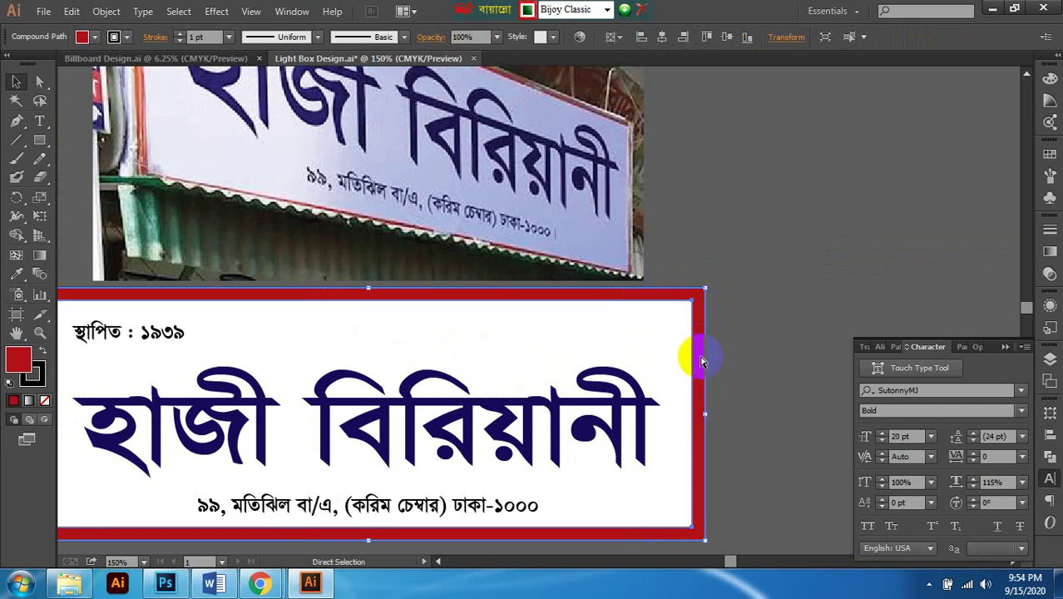
{"action": "scroll", "coordinate": [540, 358], "scroll_direction": "left", "scroll_amount": 1}
{"action": "scroll", "coordinate": [70, 313], "scroll_direction": "up", "scroll_amount": 2}
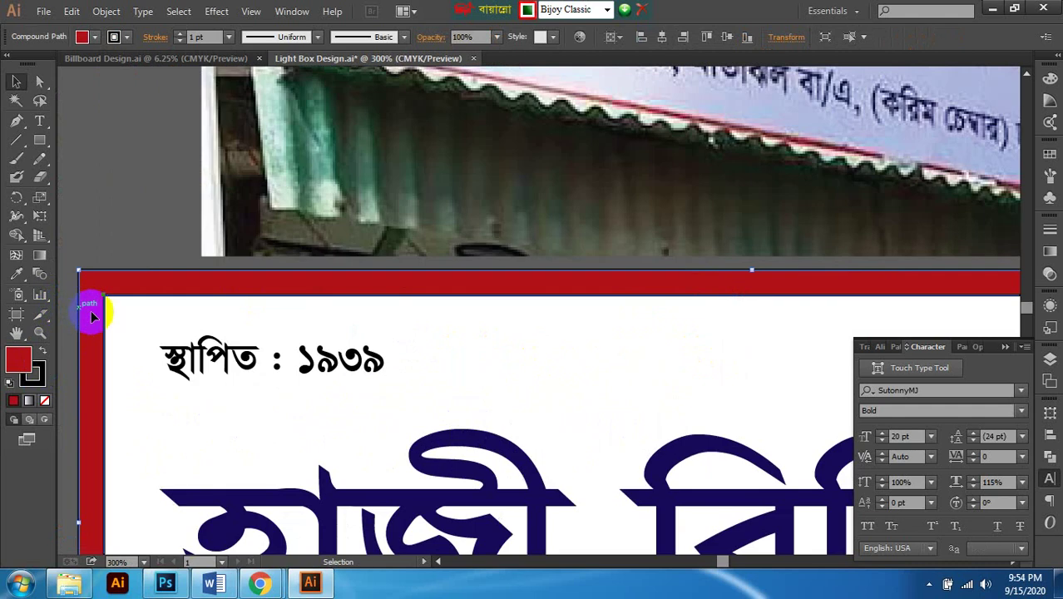
{"action": "scroll", "coordinate": [91, 314], "scroll_direction": "up", "scroll_amount": 5}
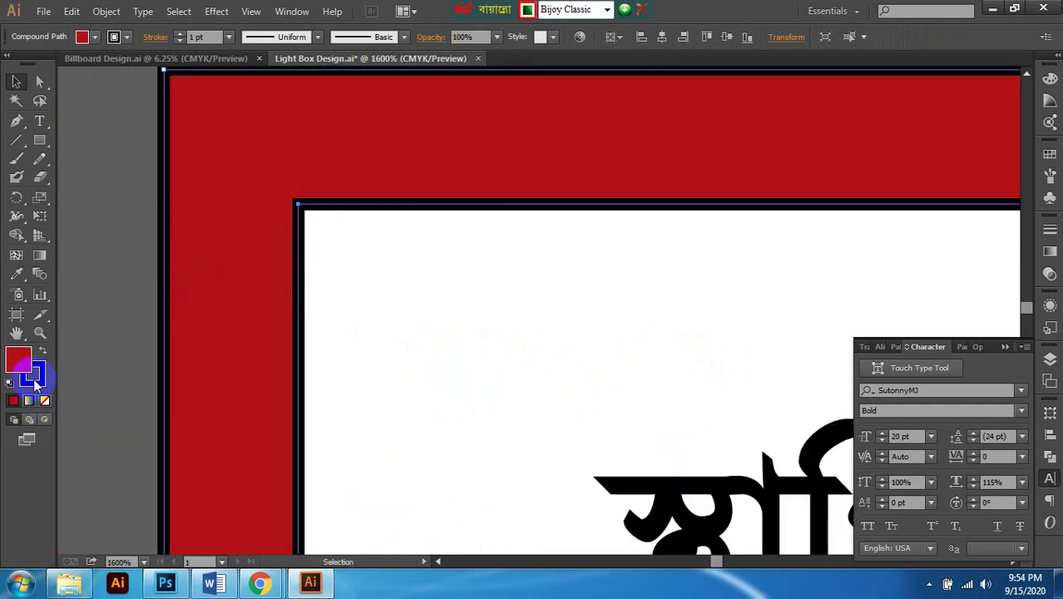
{"action": "left_click", "coordinate": [34, 379]}
{"action": "left_click", "coordinate": [46, 402]}
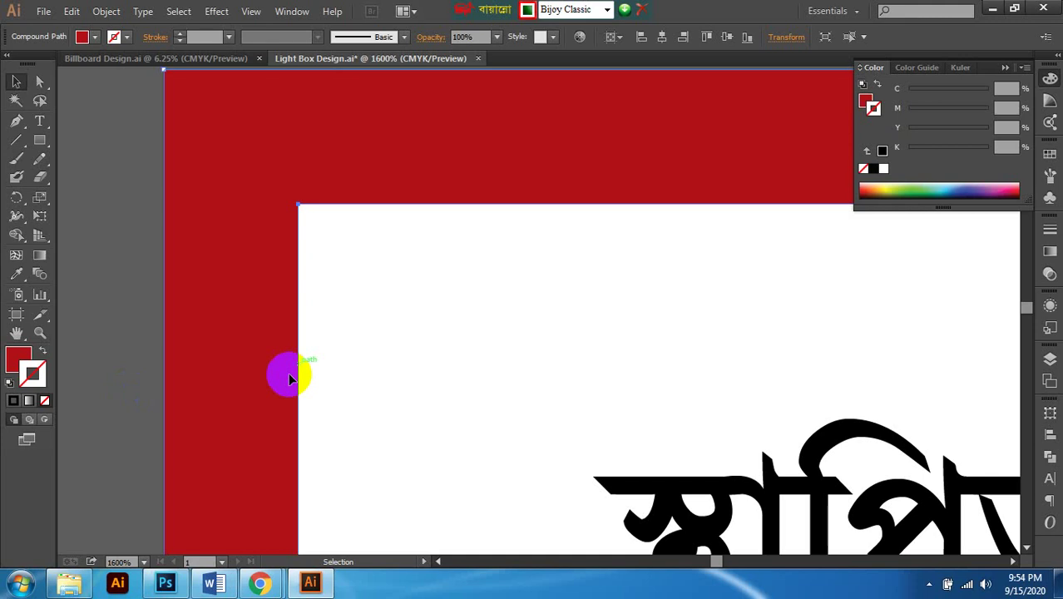
{"action": "scroll", "coordinate": [278, 372], "scroll_direction": "down", "scroll_amount": 6}
{"action": "scroll", "coordinate": [278, 371], "scroll_direction": "down", "scroll_amount": 2}
{"action": "left_click", "coordinate": [275, 268]}
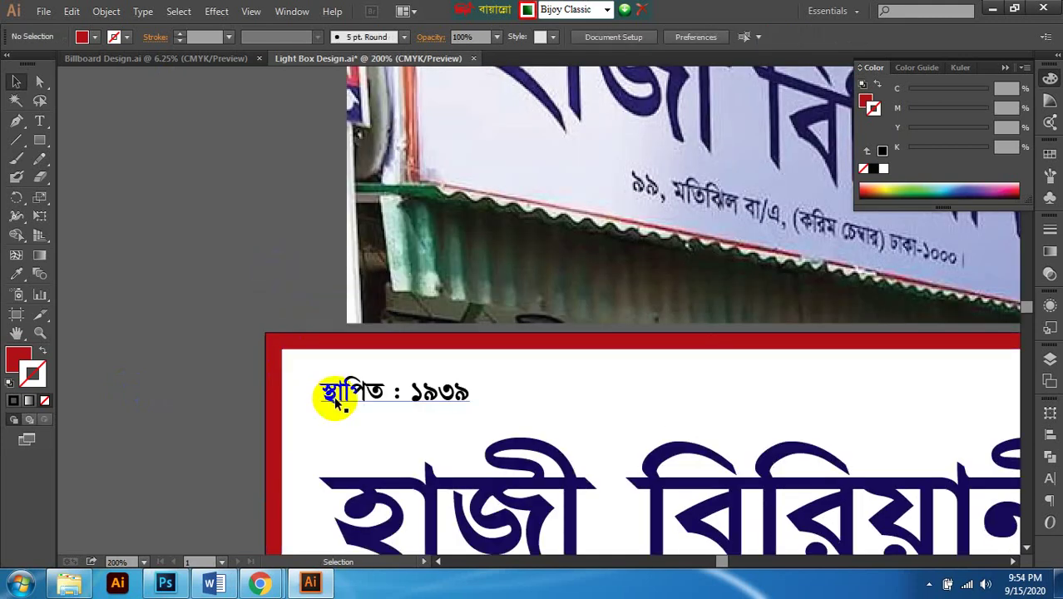
Step: Compare the color and size of the signboard's text lines with the sign in the reference photo
{"action": "scroll", "coordinate": [409, 284], "scroll_direction": "down", "scroll_amount": 2}
{"action": "scroll", "coordinate": [367, 238], "scroll_direction": "up", "scroll_amount": 1}
{"action": "scroll", "coordinate": [374, 249], "scroll_direction": "up", "scroll_amount": 3}
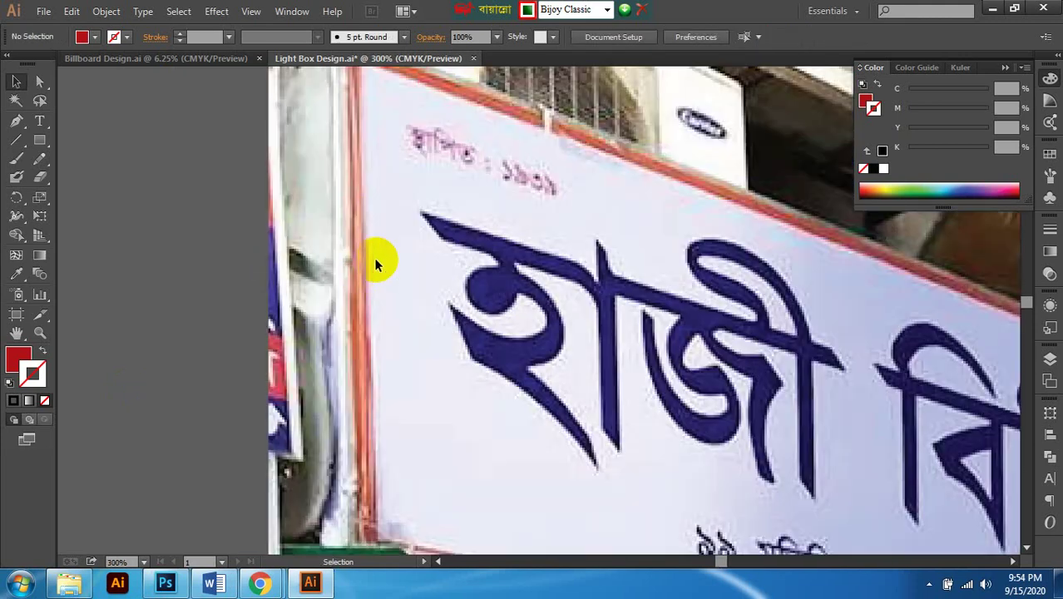
{"action": "scroll", "coordinate": [369, 265], "scroll_direction": "down", "scroll_amount": 3}
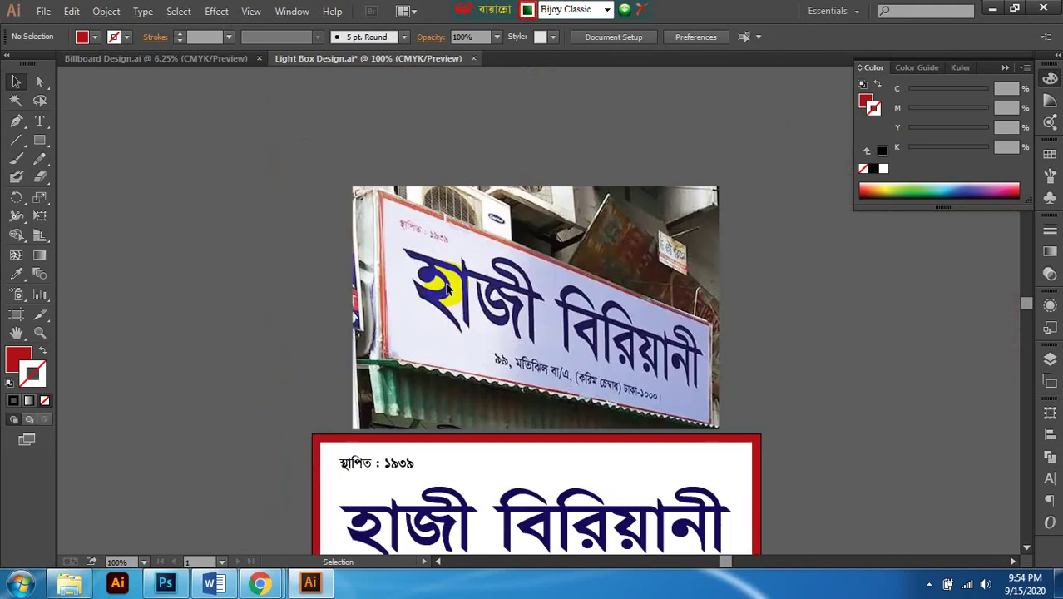
{"action": "scroll", "coordinate": [439, 278], "scroll_direction": "down", "scroll_amount": 2}
{"action": "scroll", "coordinate": [651, 360], "scroll_direction": "down", "scroll_amount": 1}
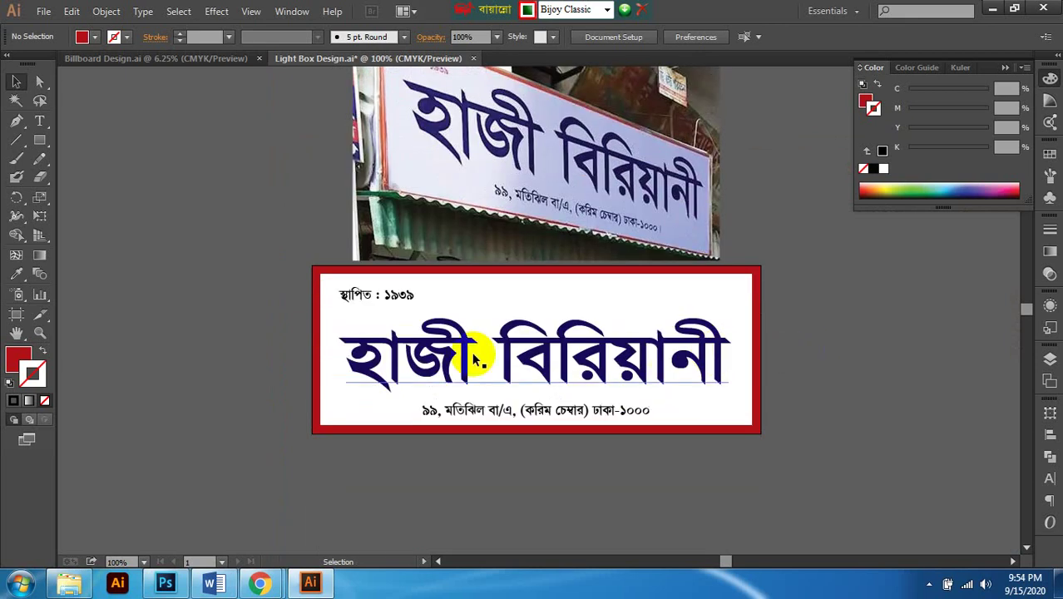
{"action": "left_click", "coordinate": [387, 300]}
{"action": "scroll", "coordinate": [388, 300], "scroll_direction": "up", "scroll_amount": 1}
{"action": "scroll", "coordinate": [576, 351], "scroll_direction": "down", "scroll_amount": 1}
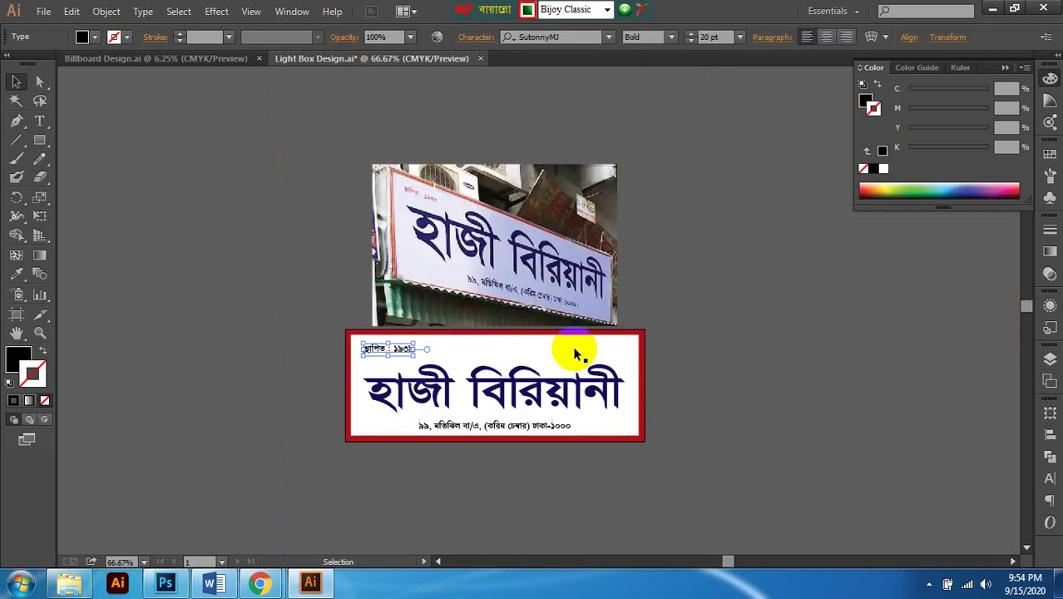
{"action": "scroll", "coordinate": [540, 372], "scroll_direction": "up", "scroll_amount": 1}
{"action": "scroll", "coordinate": [454, 384], "scroll_direction": "up", "scroll_amount": 1}
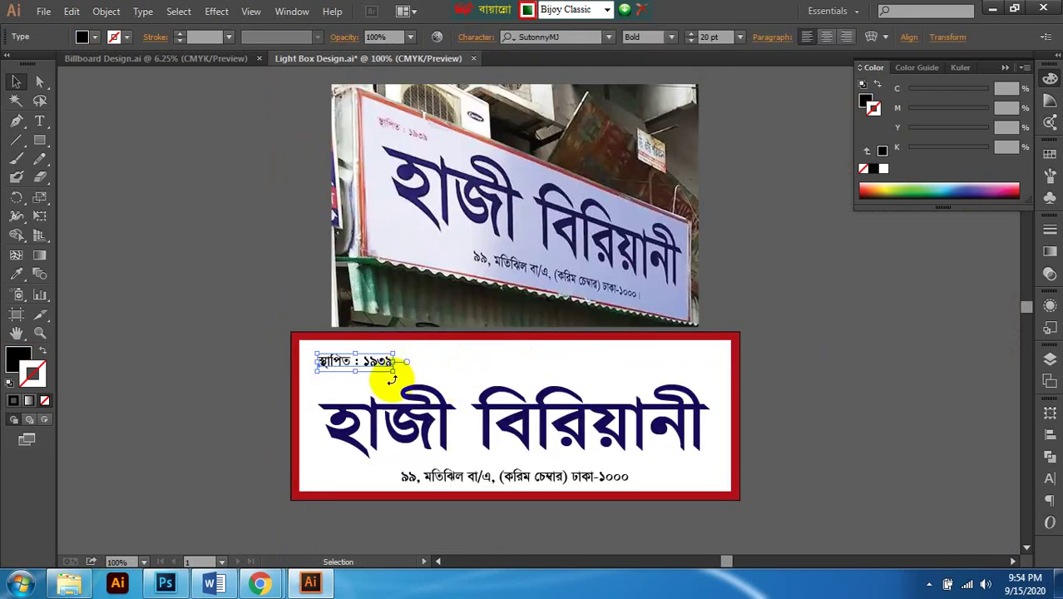
{"action": "left_click", "coordinate": [424, 411]}
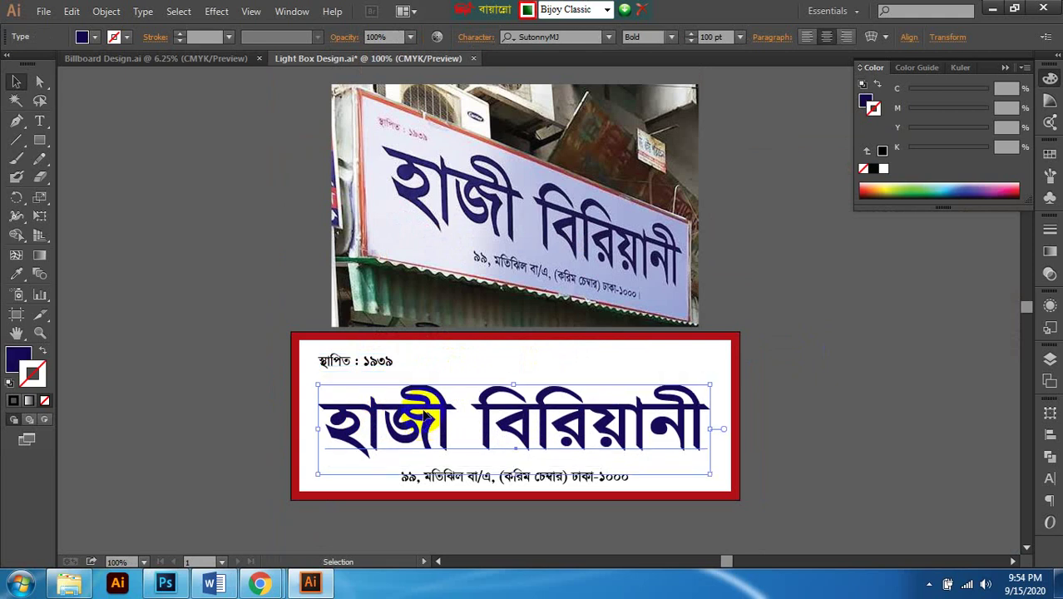
Step: Recolor the "স্থাপিত : ১৯৩৯" line red with a fill of C 0, M 100, Y 100 and K 20
{"action": "left_click", "coordinate": [359, 363]}
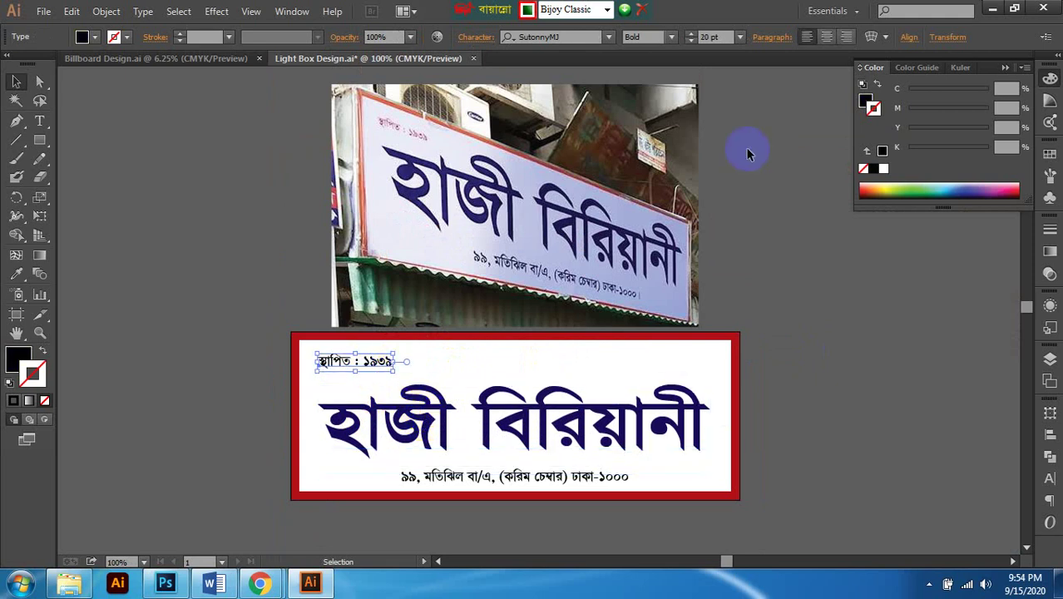
{"action": "left_click", "coordinate": [865, 99]}
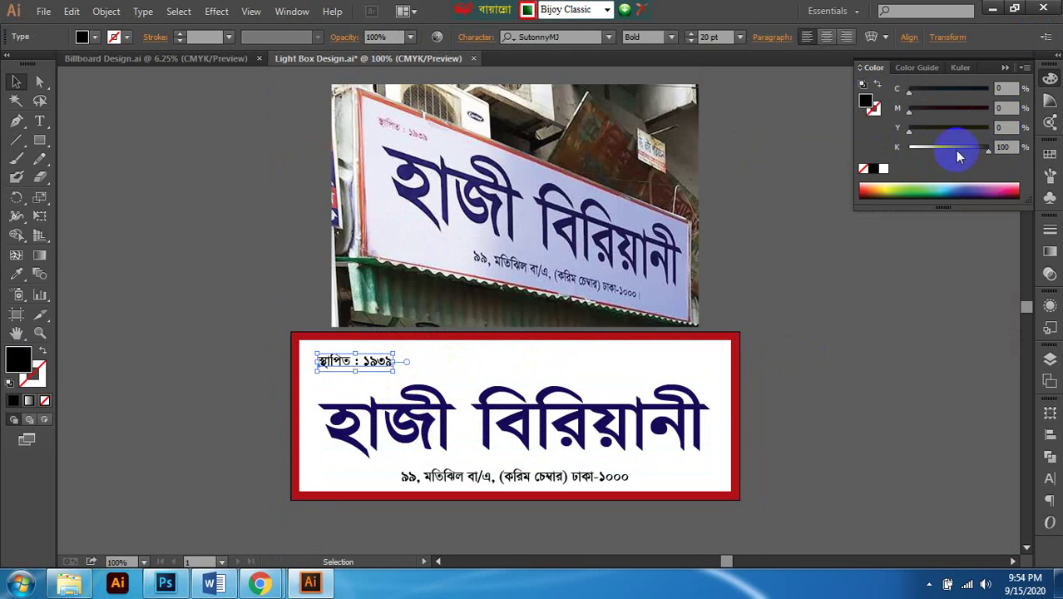
{"action": "left_click_drag", "start_coordinate": [959, 156], "coordinate": [905, 146]}
{"action": "left_click", "coordinate": [987, 109]}
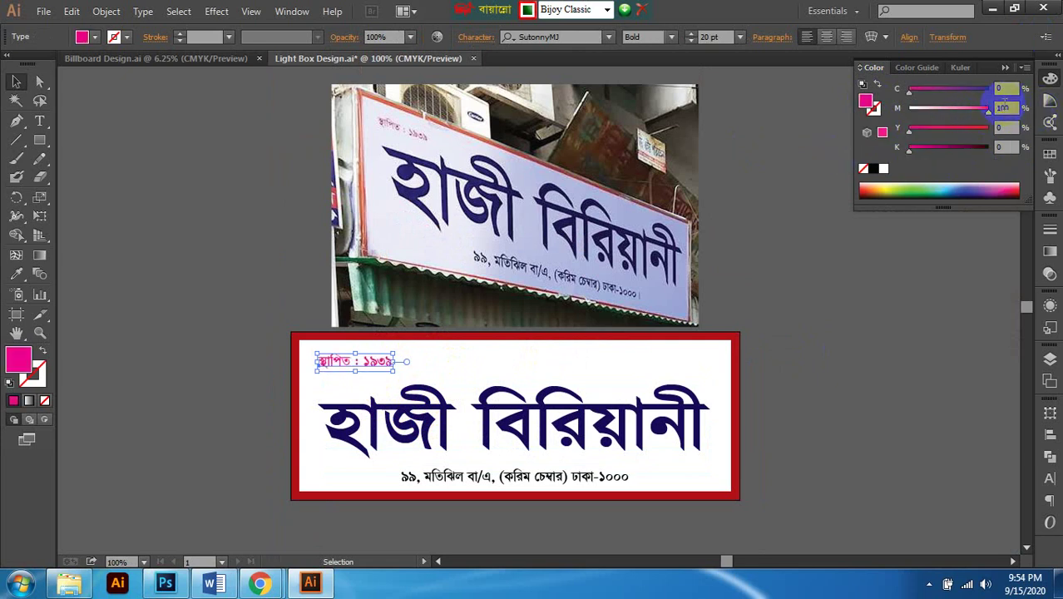
{"action": "left_click", "coordinate": [989, 129]}
{"action": "left_click", "coordinate": [1006, 147]}
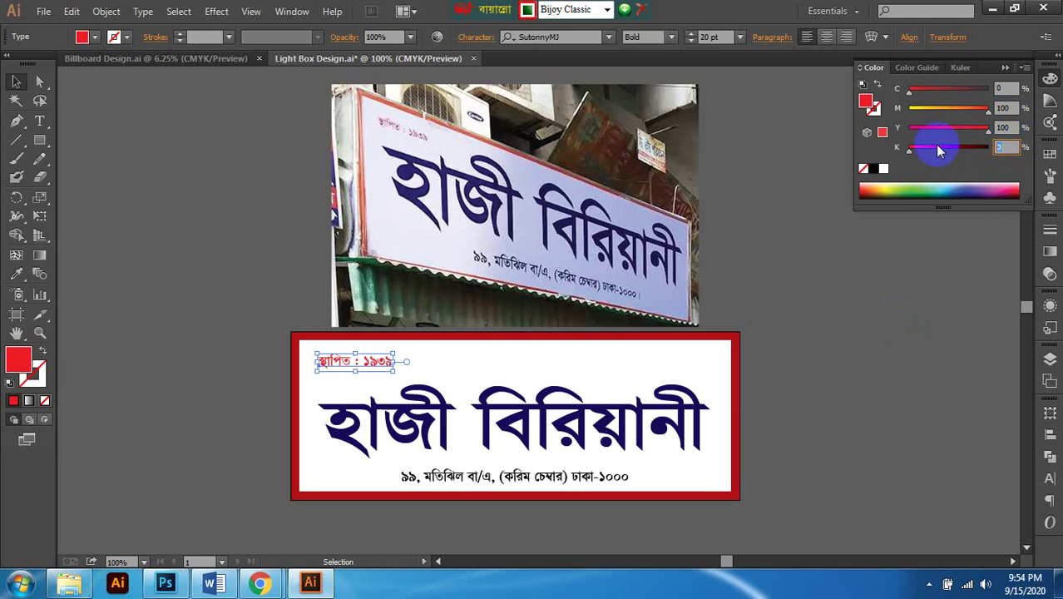
{"action": "key", "text": "Return"}
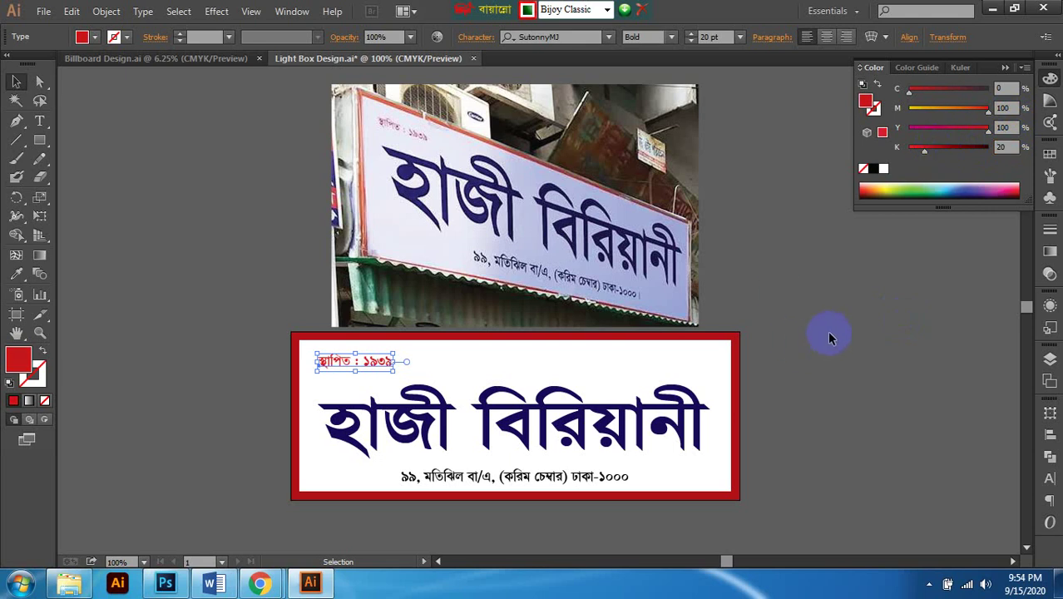
{"action": "left_click", "coordinate": [827, 328]}
{"action": "scroll", "coordinate": [826, 327], "scroll_direction": "down", "scroll_amount": 1}
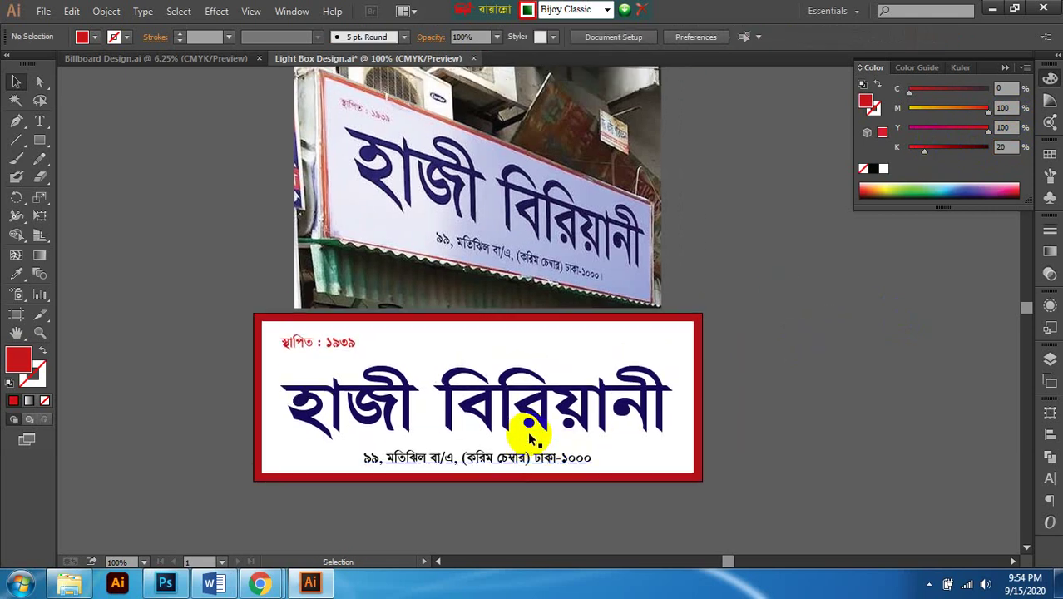
Step: Set the vertical scale of the large "হাজী বিরিয়ানী" line to 110%
{"action": "scroll", "coordinate": [529, 433], "scroll_direction": "up", "scroll_amount": 1}
{"action": "left_click", "coordinate": [516, 420]}
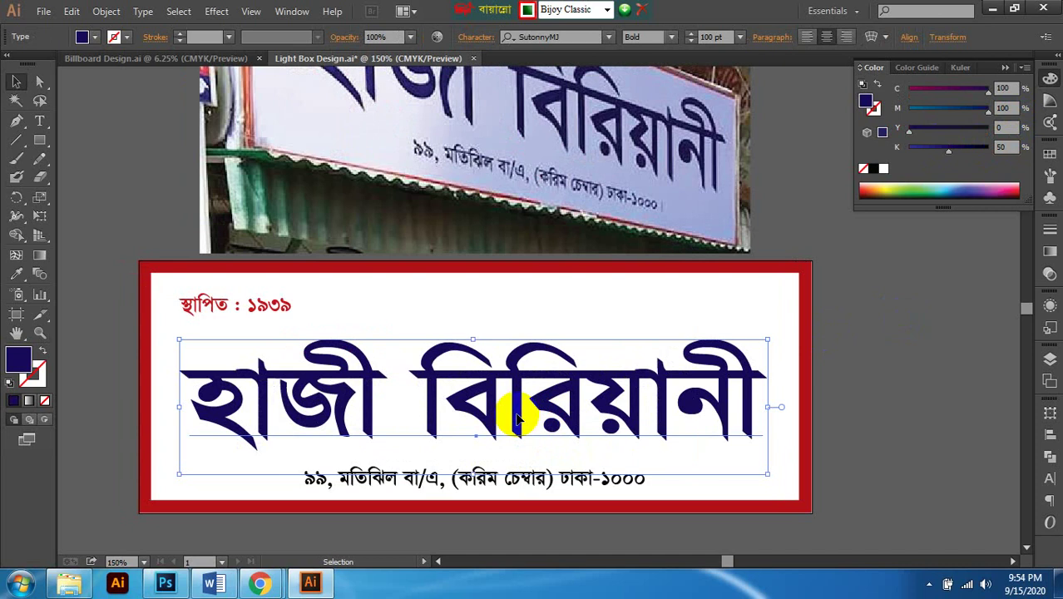
{"action": "scroll", "coordinate": [516, 420], "scroll_direction": "down", "scroll_amount": 1}
{"action": "scroll", "coordinate": [569, 408], "scroll_direction": "right", "scroll_amount": 1}
{"action": "left_click", "coordinate": [863, 439]}
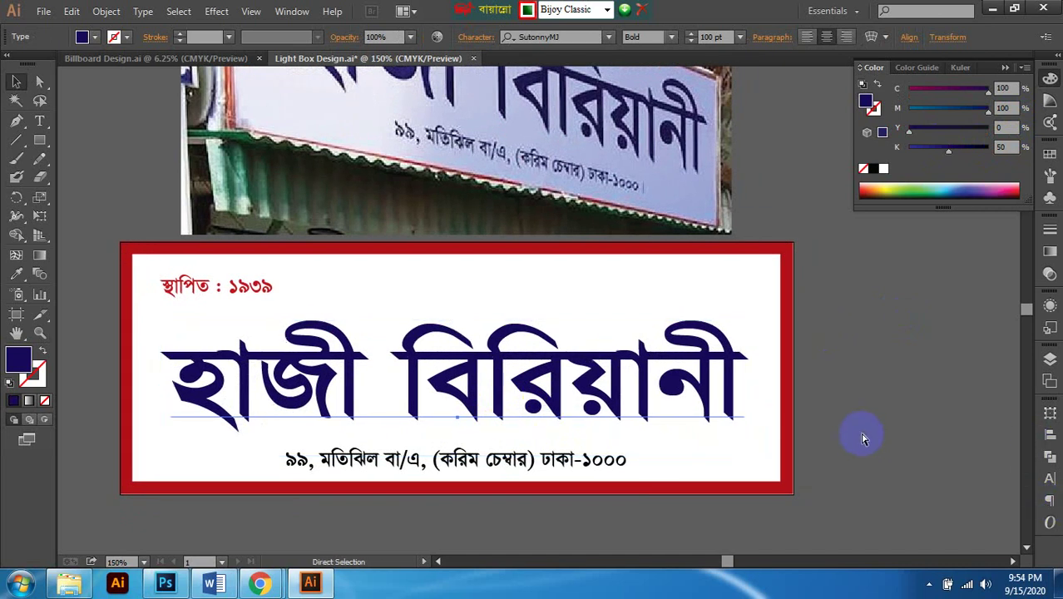
{"action": "key", "text": "ctrl+t"}
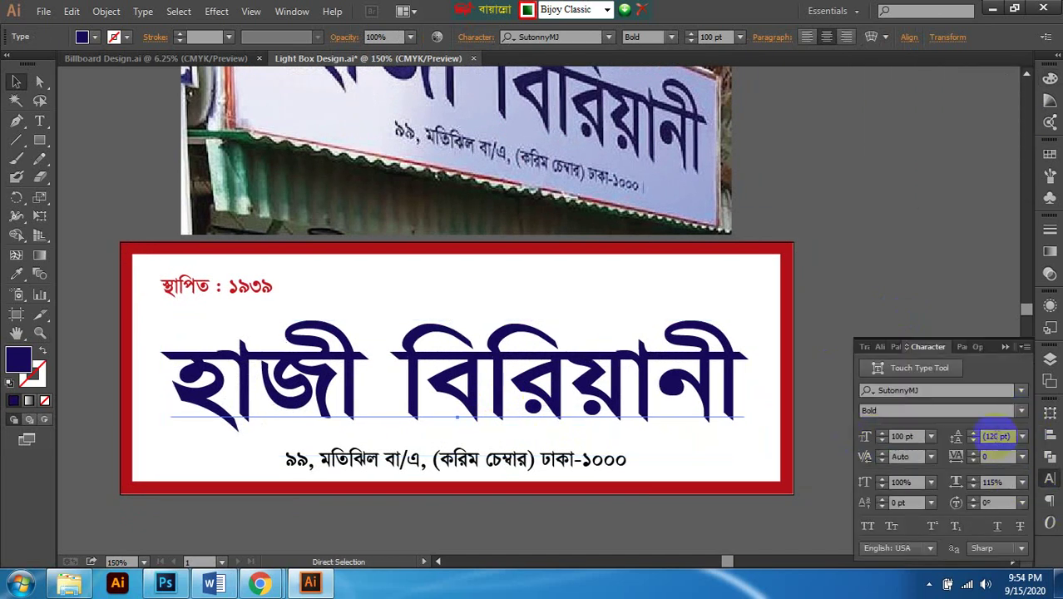
{"action": "left_click", "coordinate": [996, 436]}
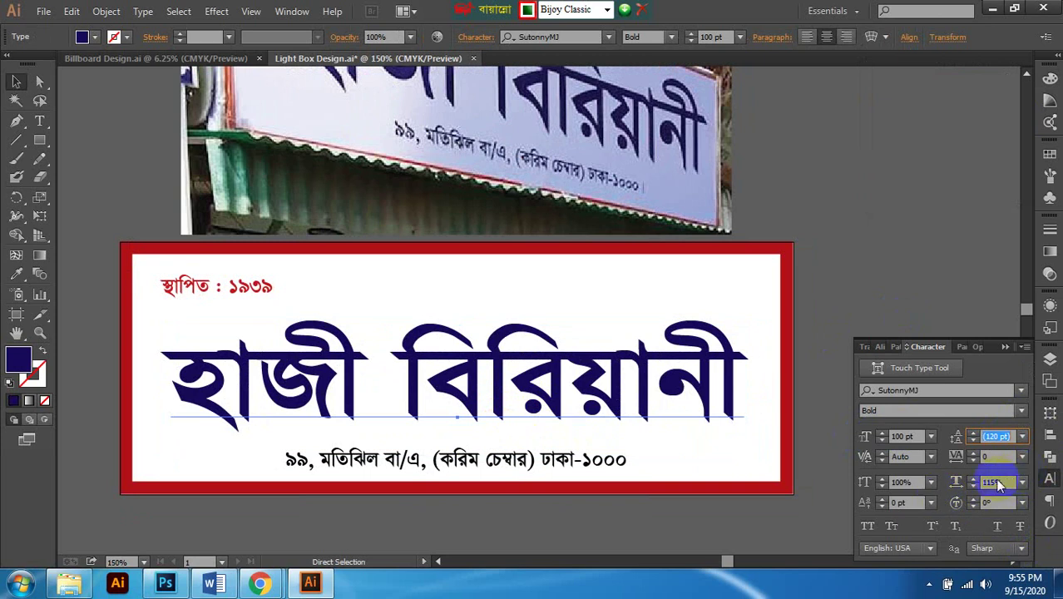
{"action": "left_click", "coordinate": [992, 482]}
{"action": "left_click", "coordinate": [900, 482]}
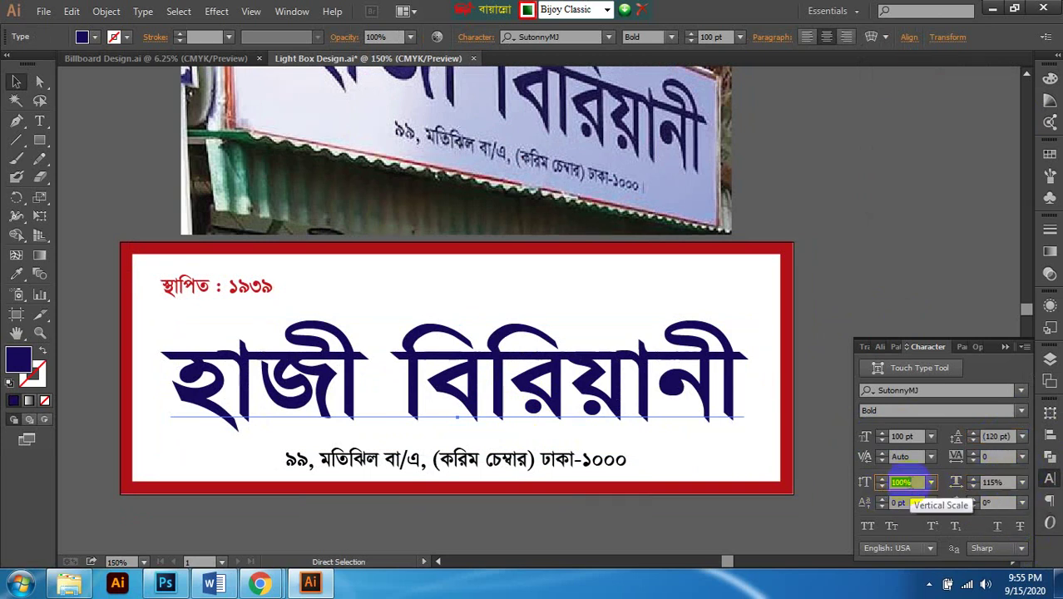
{"action": "key", "text": "Return"}
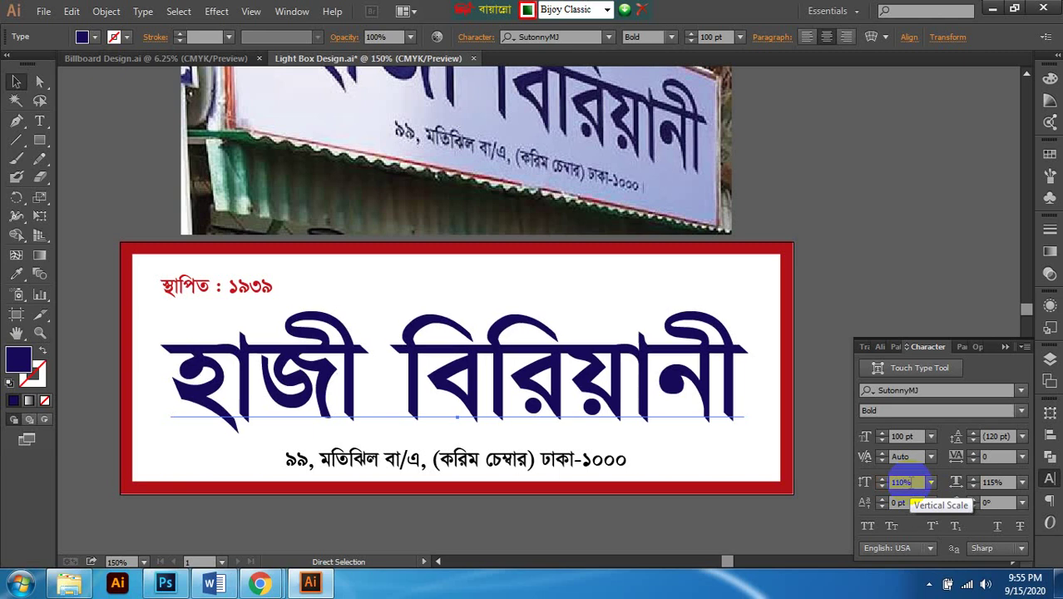
{"action": "key", "text": "ctrl+1"}
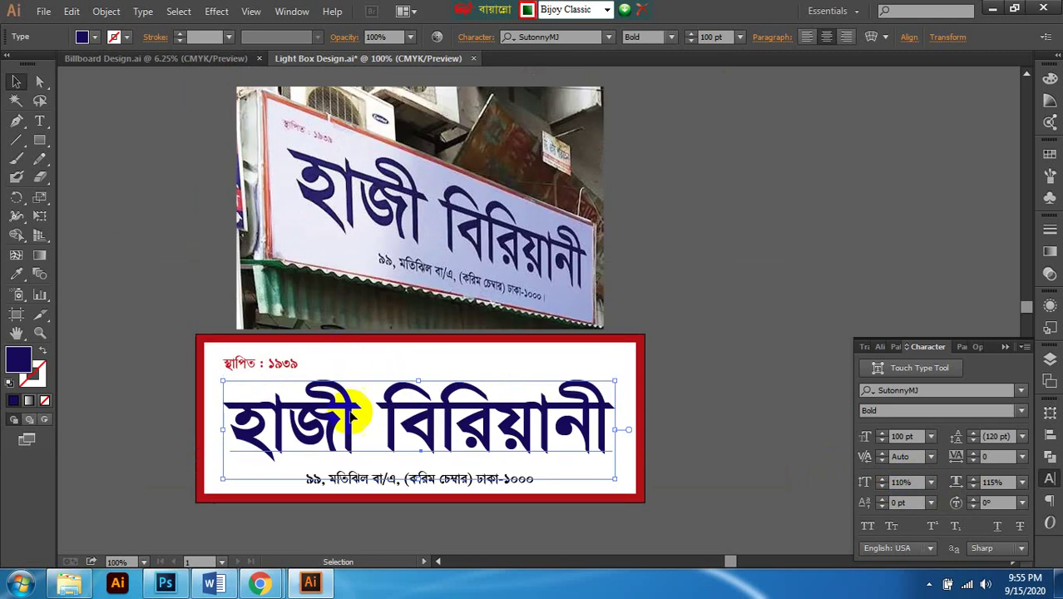
Step: Increase the vertical scale of the "হাজী বিরিয়ানী" line to 115% and deselect it
{"action": "scroll", "coordinate": [507, 395], "scroll_direction": "down", "scroll_amount": 1}
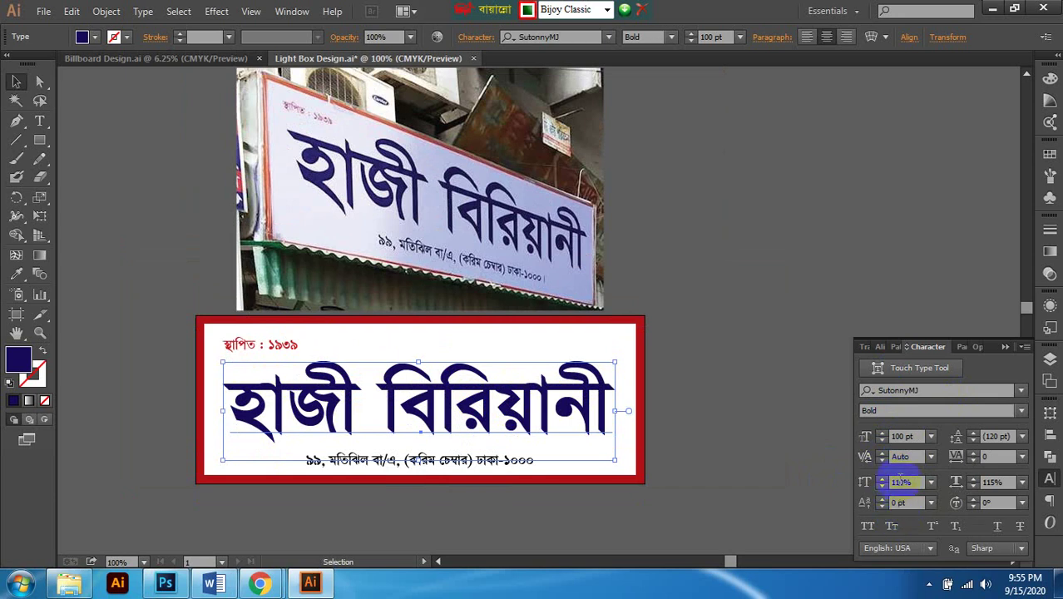
{"action": "left_click", "coordinate": [901, 481]}
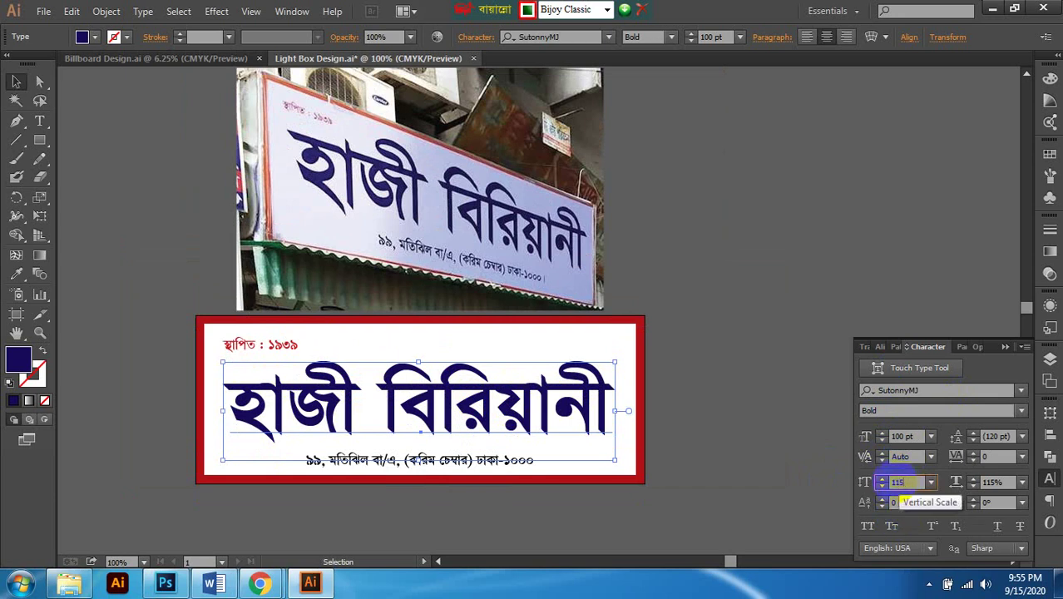
{"action": "type", "text": "115"}
{"action": "key", "text": "Return"}
{"action": "left_click", "coordinate": [683, 444]}
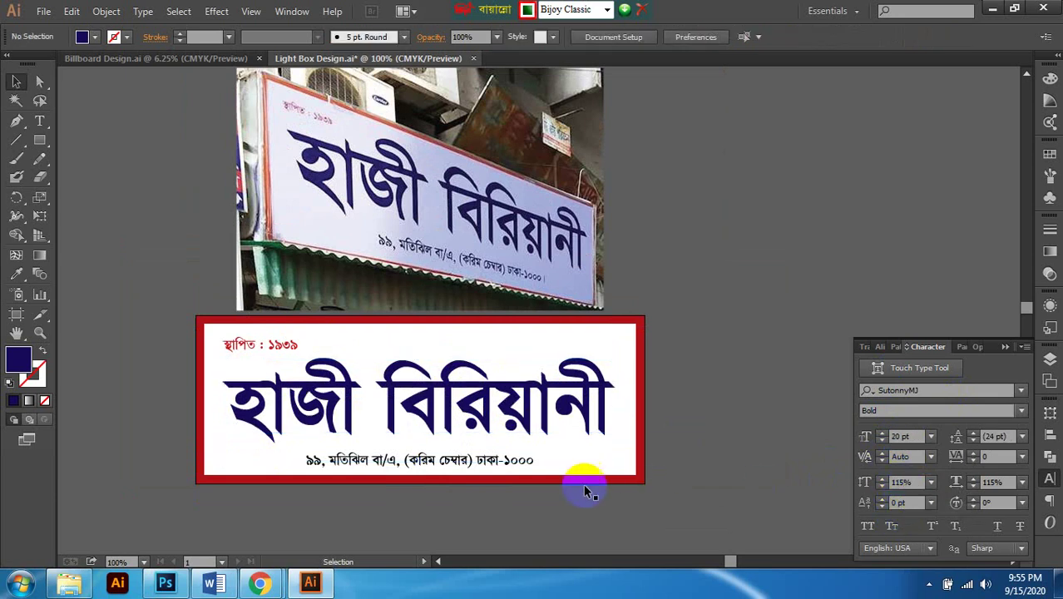
Step: Try to nudge the "হাজী বিরিয়ানী" line two increments down toward the address line after editing the keyboard increment
{"action": "scroll", "coordinate": [468, 486], "scroll_direction": "up", "scroll_amount": 2}
{"action": "left_click", "coordinate": [462, 464]}
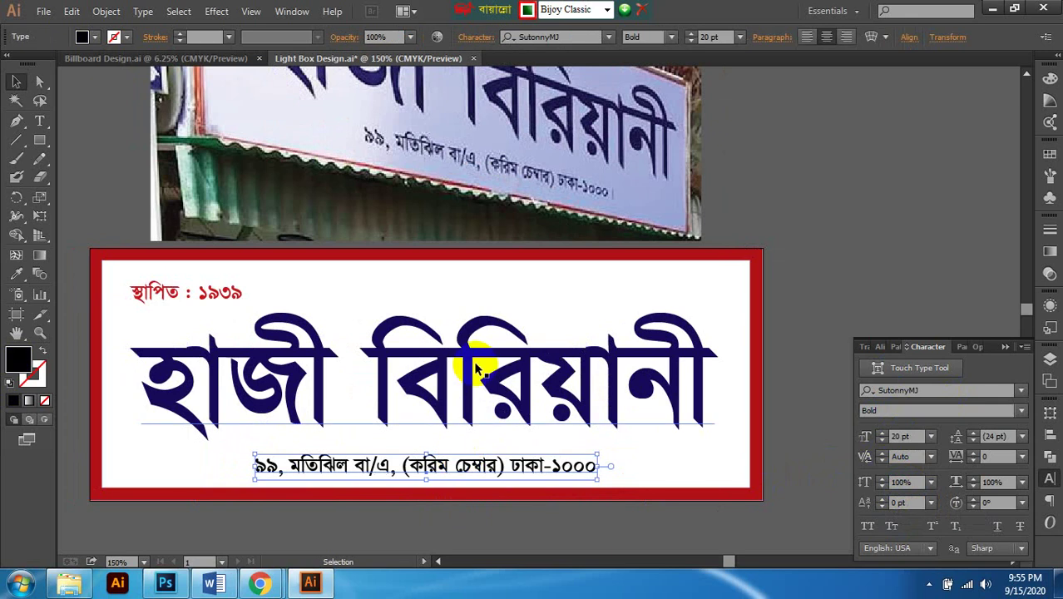
{"action": "left_click", "coordinate": [477, 368]}
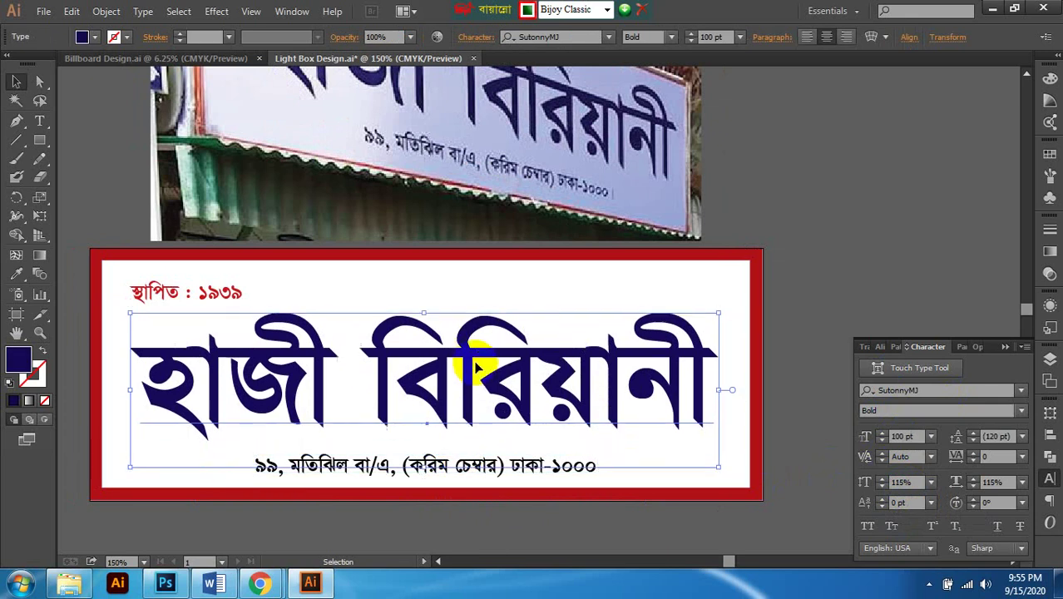
{"action": "key", "text": "a"}
{"action": "key", "text": "ctrl+k"}
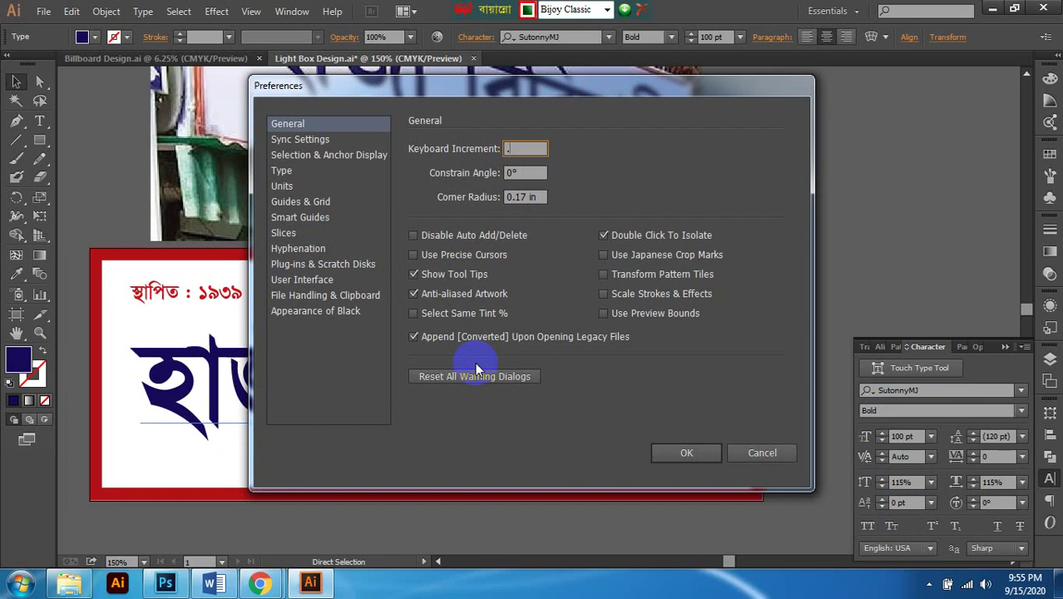
{"action": "key", "text": "Return"}
{"action": "key", "text": "v"}
{"action": "key", "text": "Down"}
{"action": "key", "text": "Down"}
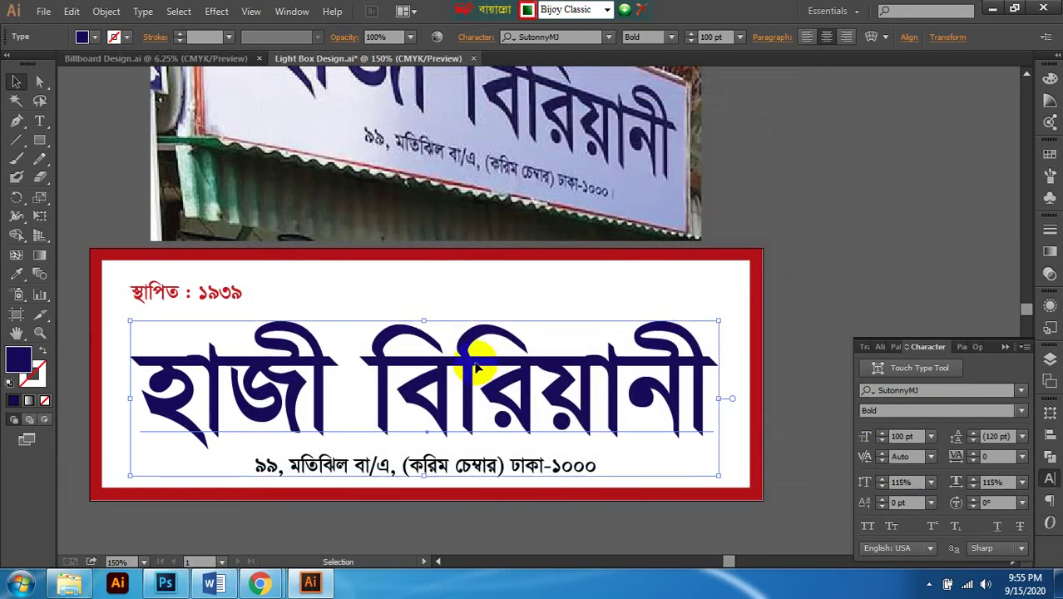
Step: Set the keyboard increment to 0.005 in and nudge the "হাজী বিরিয়ানী" line slightly down on the signboard
{"action": "key", "text": "ctrl+k"}
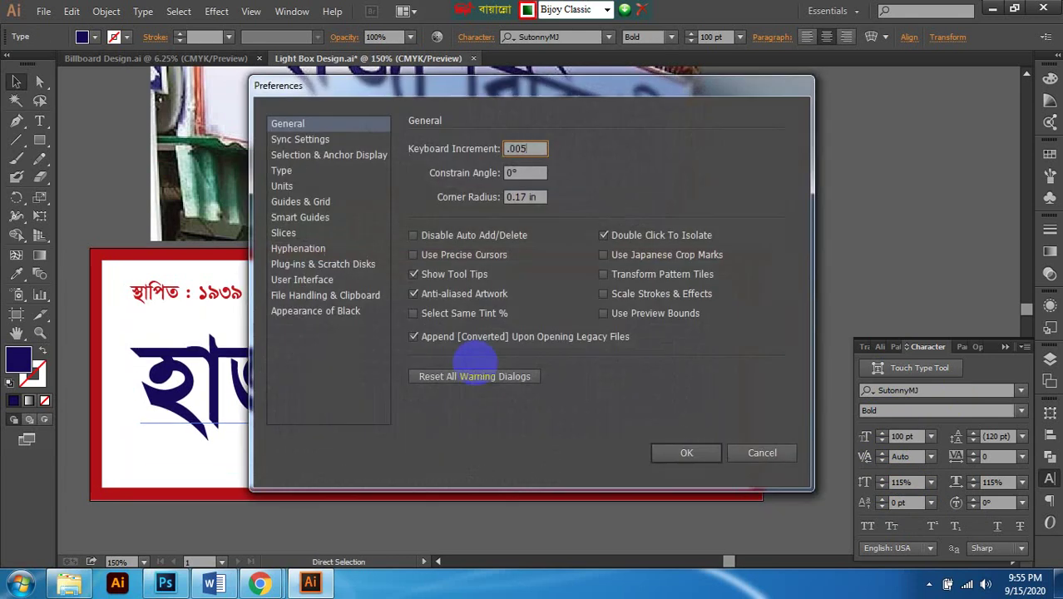
{"action": "key", "text": "Return"}
{"action": "key", "text": "v"}
{"action": "key", "text": "Down"}
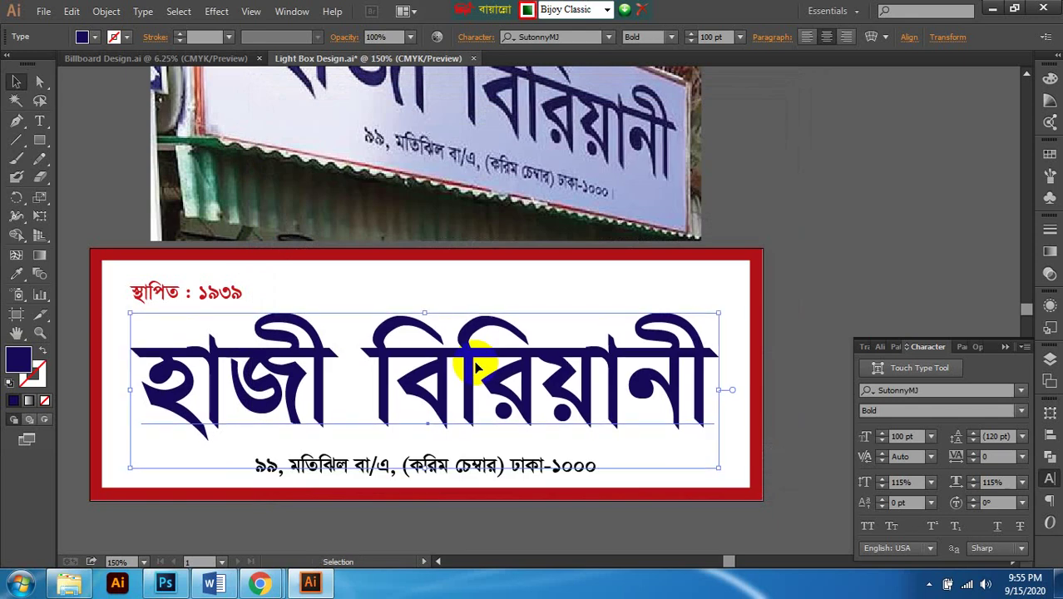
{"action": "left_click", "coordinate": [794, 301]}
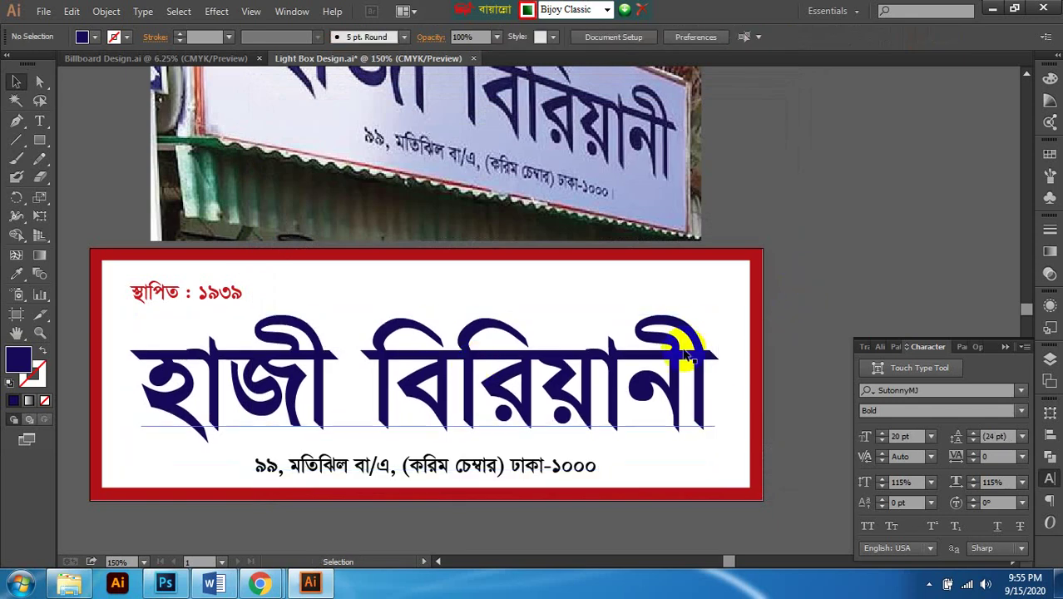
Step: Check the font size of the signboard's address line and the keyboard increment in the general preferences
{"action": "scroll", "coordinate": [407, 462], "scroll_direction": "up", "scroll_amount": 1}
{"action": "left_click", "coordinate": [430, 446]}
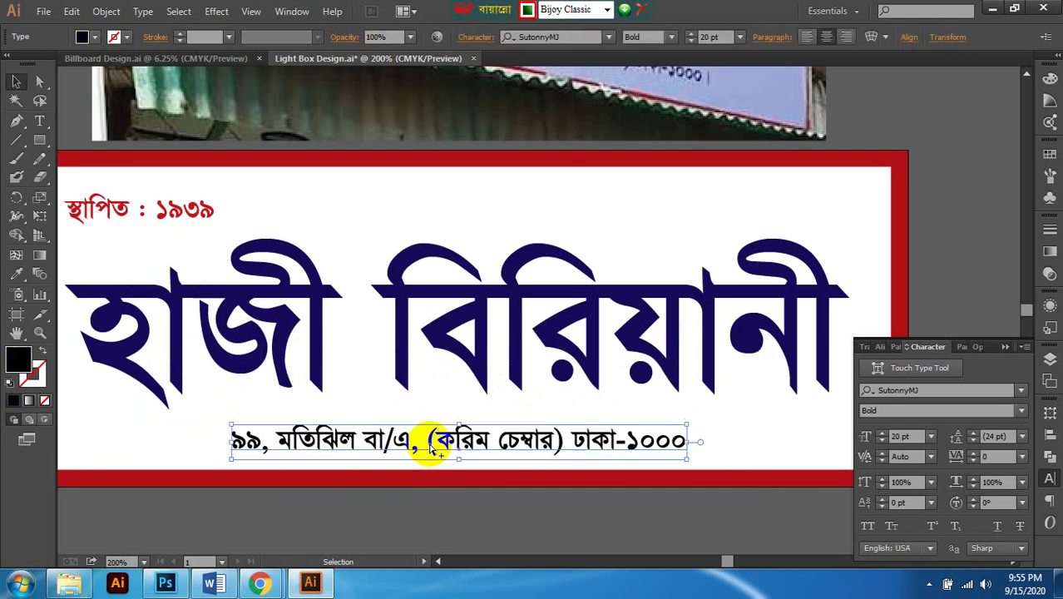
{"action": "scroll", "coordinate": [429, 447], "scroll_direction": "down", "scroll_amount": 1}
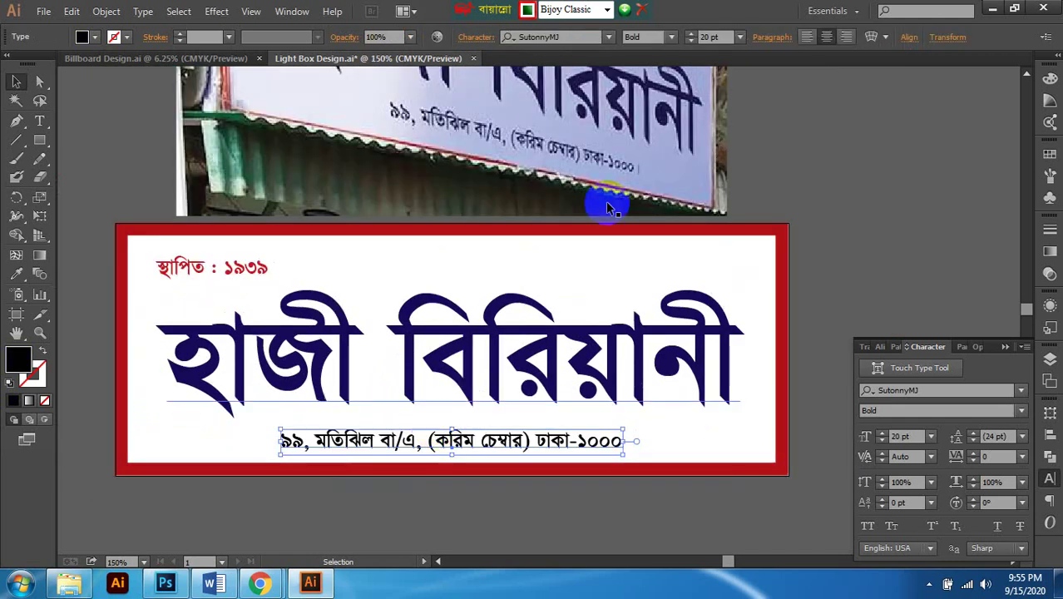
{"action": "double_click", "coordinate": [705, 37]}
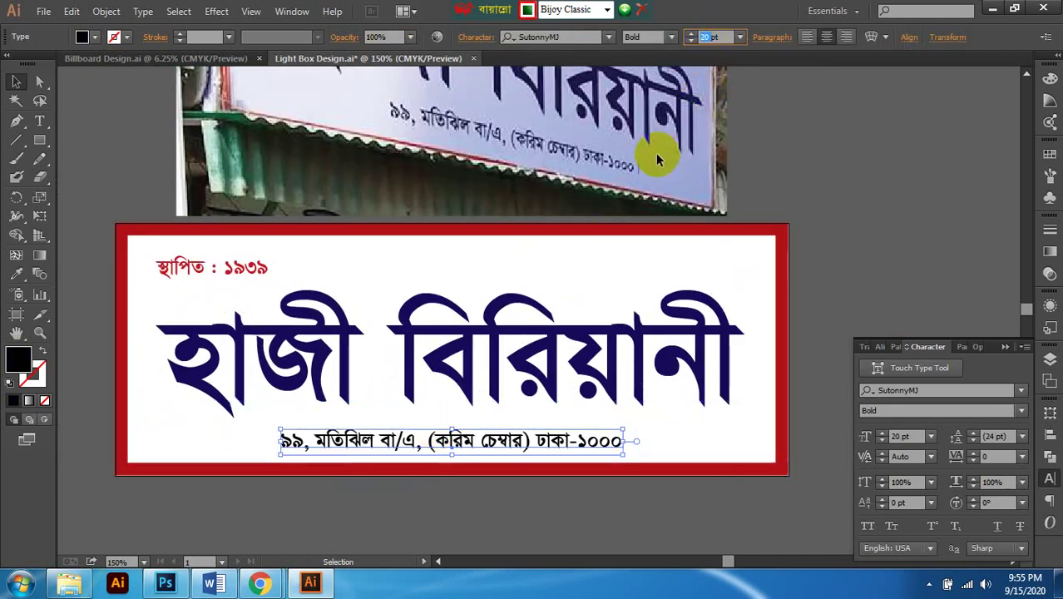
{"action": "left_click", "coordinate": [803, 133]}
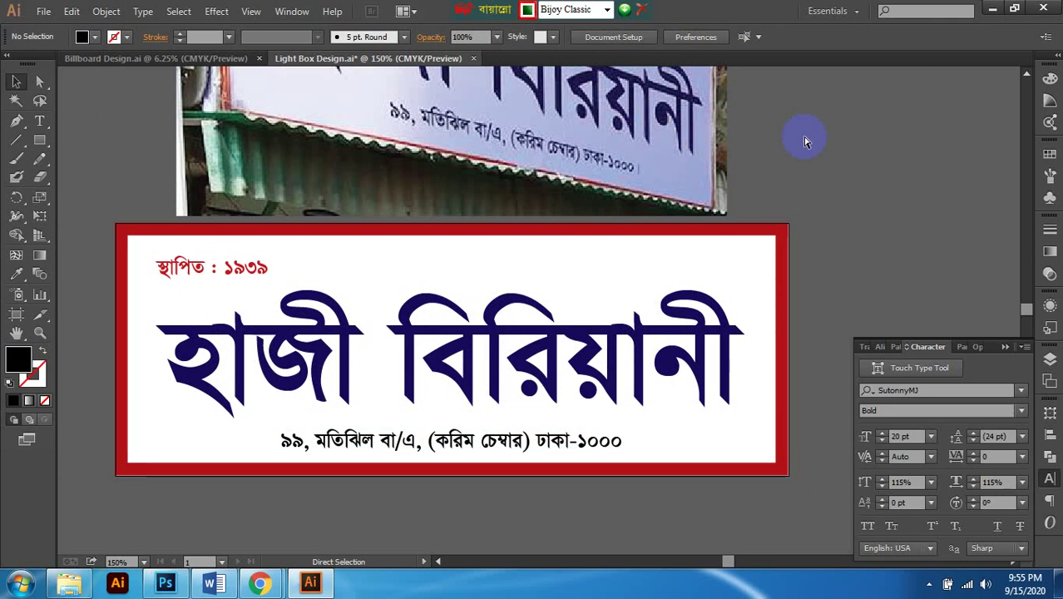
{"action": "key", "text": "ctrl+k"}
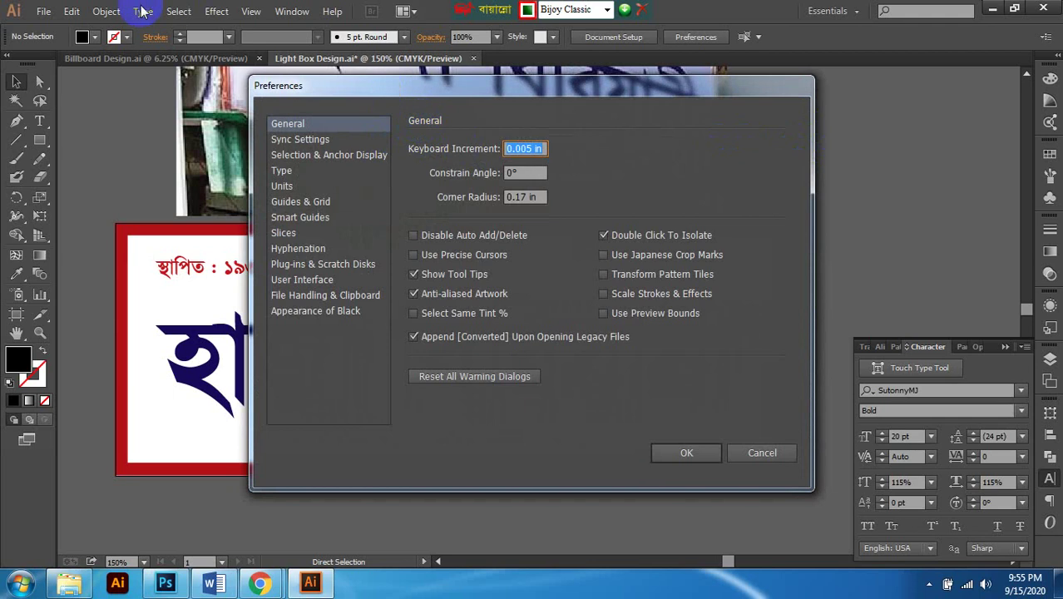
{"action": "left_click", "coordinate": [766, 453]}
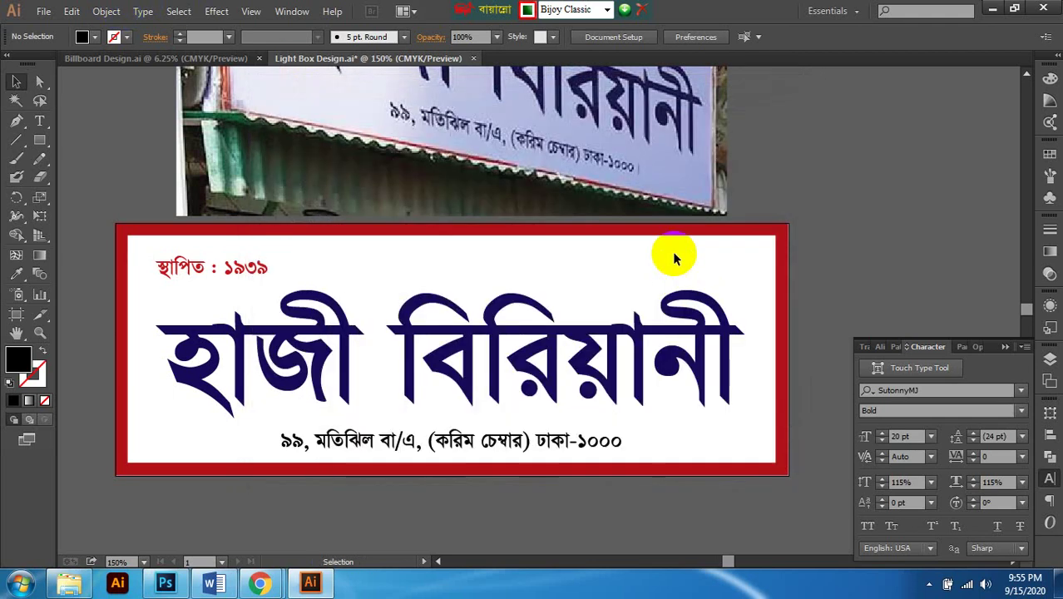
Step: Open the keyboard shortcut settings, show the menu commands and review the shortcuts of the File commands
{"action": "left_click", "coordinate": [72, 11]}
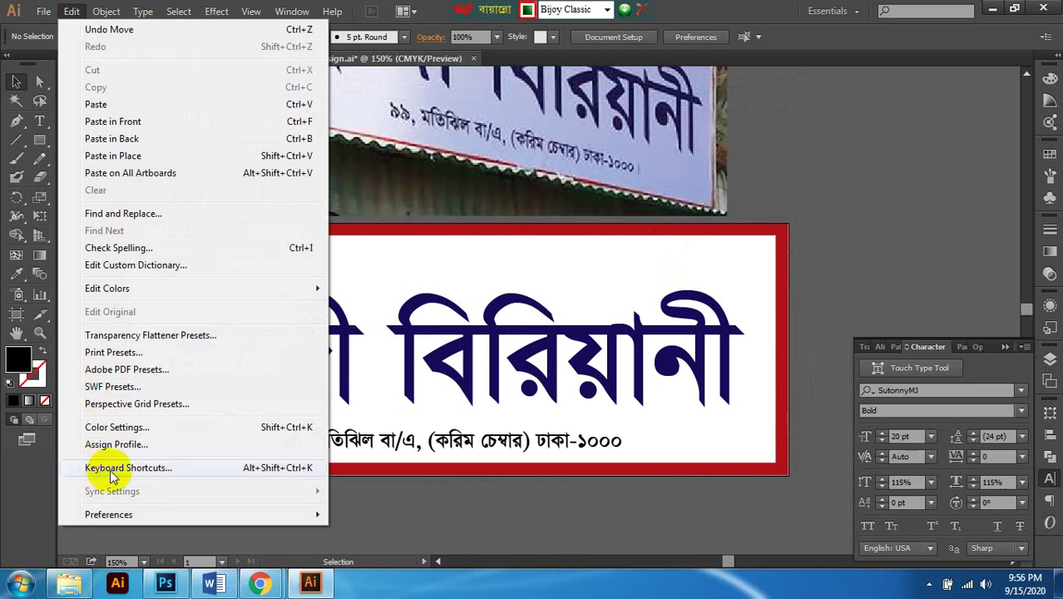
{"action": "left_click", "coordinate": [172, 472]}
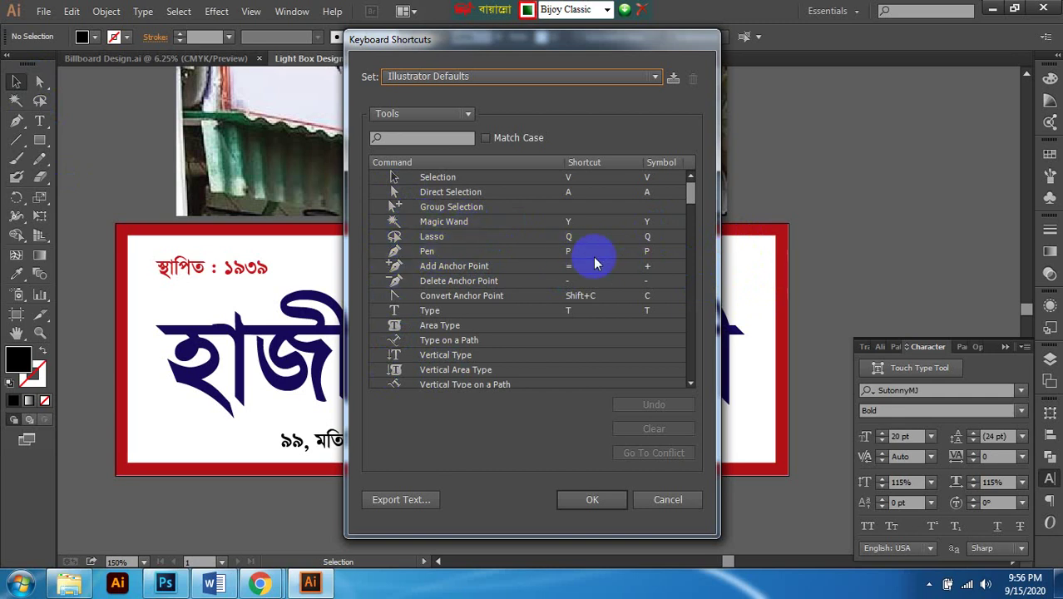
{"action": "left_click", "coordinate": [414, 115]}
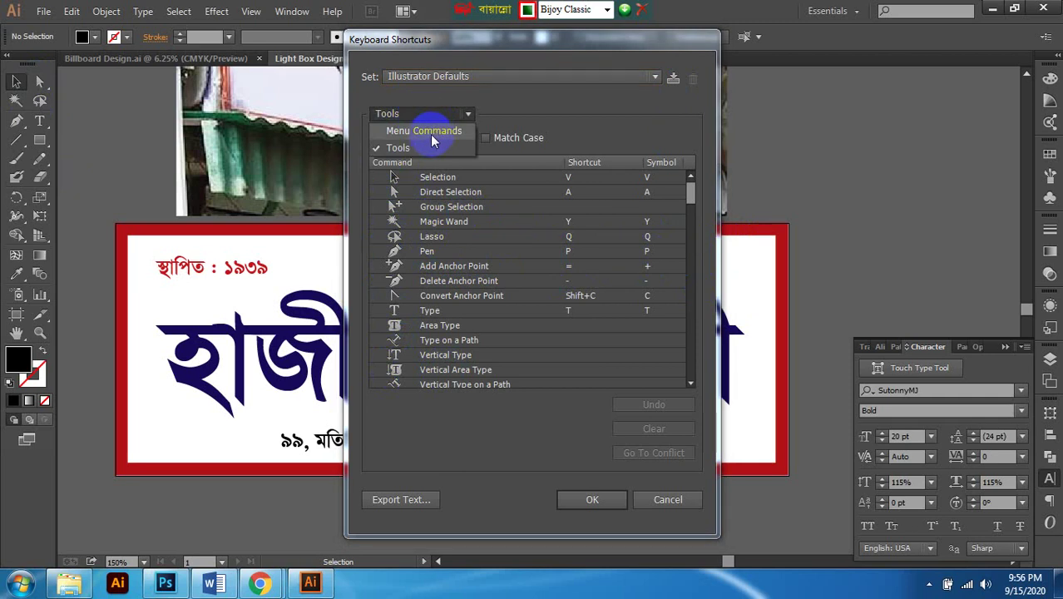
{"action": "left_click", "coordinate": [430, 132]}
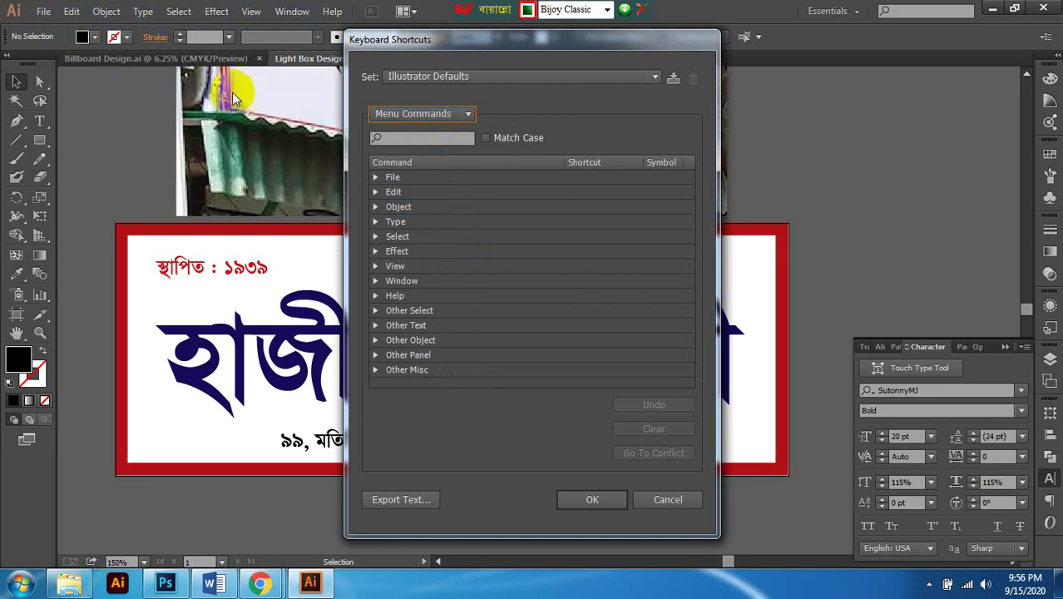
{"action": "left_click", "coordinate": [377, 178]}
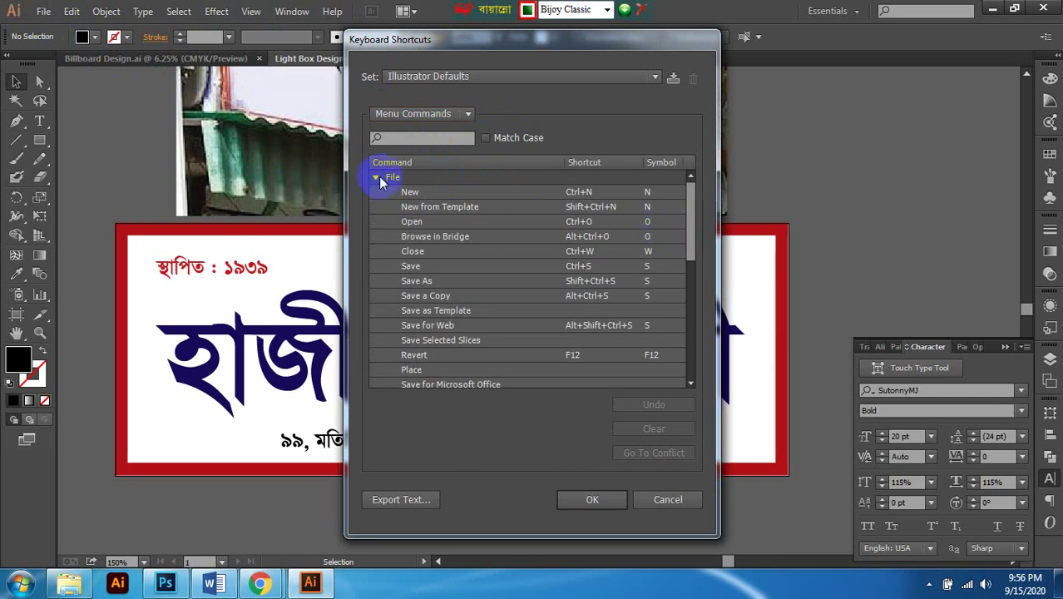
{"action": "scroll", "coordinate": [496, 306], "scroll_direction": "down", "scroll_amount": 2}
{"action": "scroll", "coordinate": [496, 304], "scroll_direction": "up", "scroll_amount": 2}
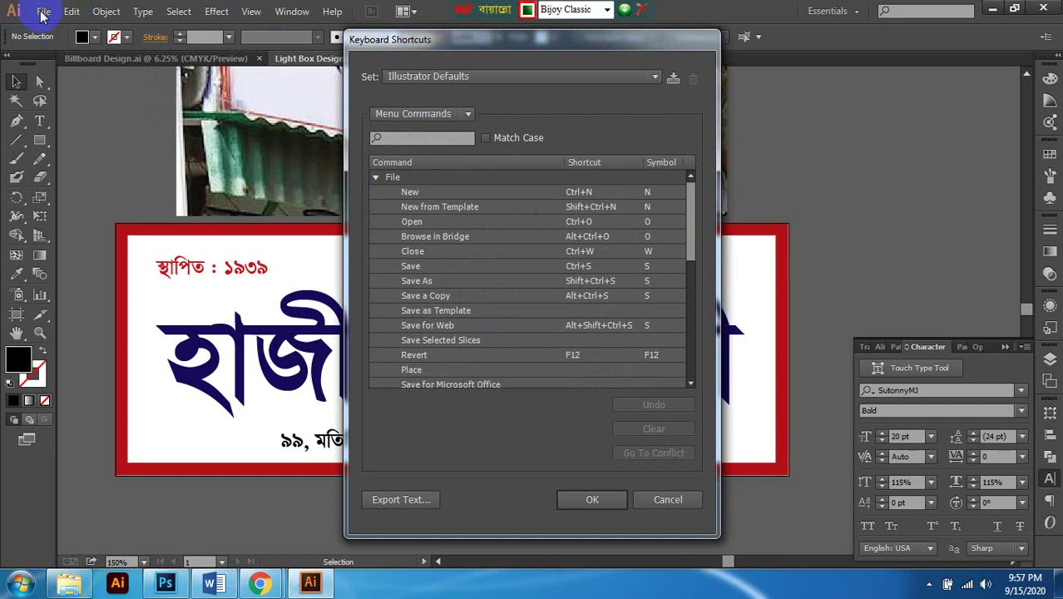
{"action": "scroll", "coordinate": [501, 271], "scroll_direction": "down", "scroll_amount": 1}
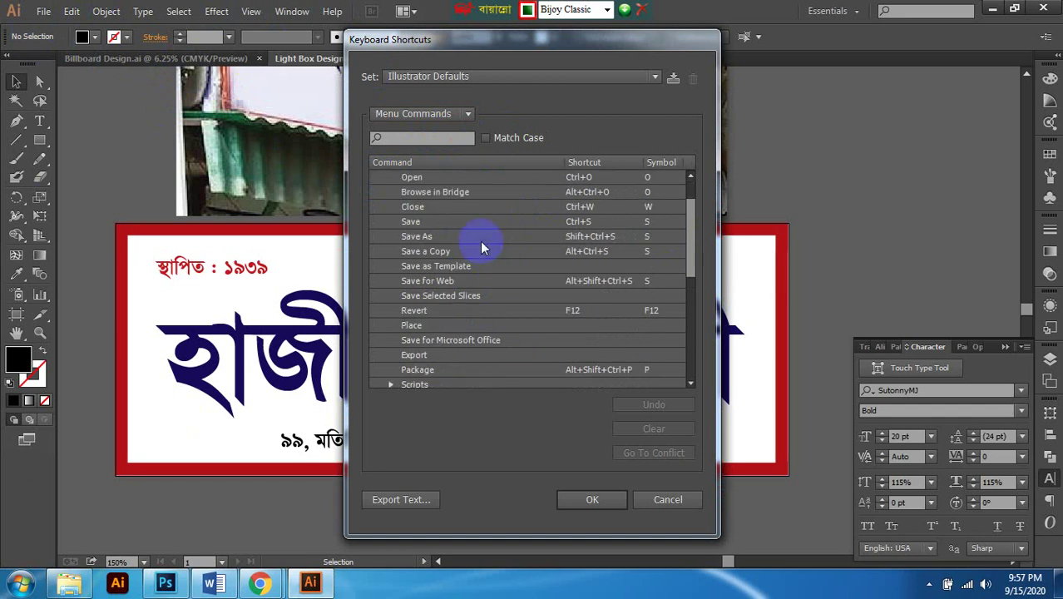
{"action": "scroll", "coordinate": [632, 225], "scroll_direction": "up", "scroll_amount": 1}
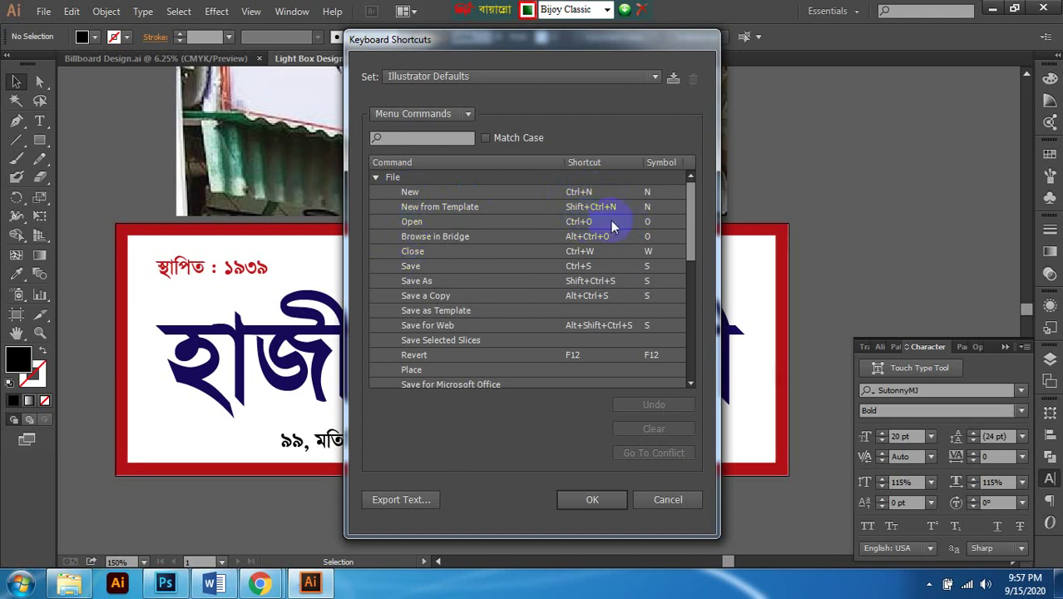
Step: Review the keyboard shortcuts of the View commands and close the keyboard shortcut settings without changes
{"action": "left_click", "coordinate": [376, 179]}
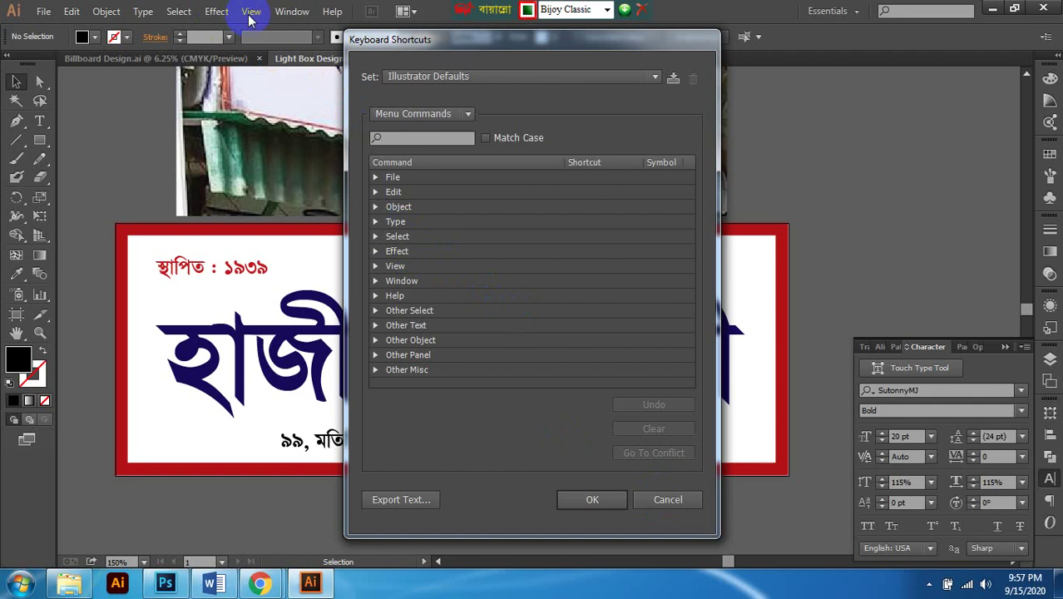
{"action": "left_click", "coordinate": [381, 265]}
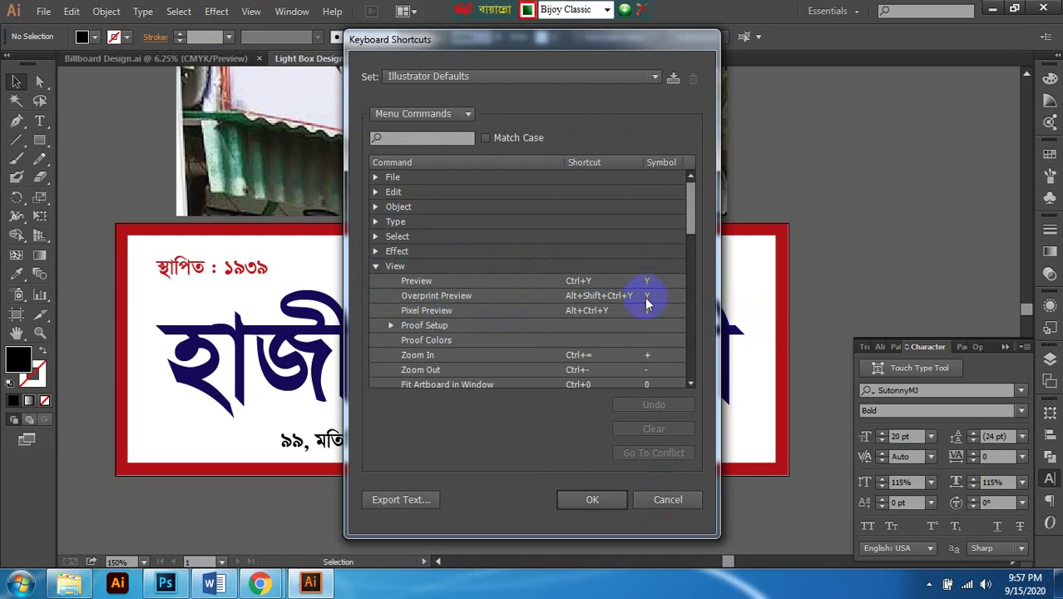
{"action": "scroll", "coordinate": [653, 328], "scroll_direction": "down", "scroll_amount": 2}
{"action": "scroll", "coordinate": [653, 329], "scroll_direction": "up", "scroll_amount": 1}
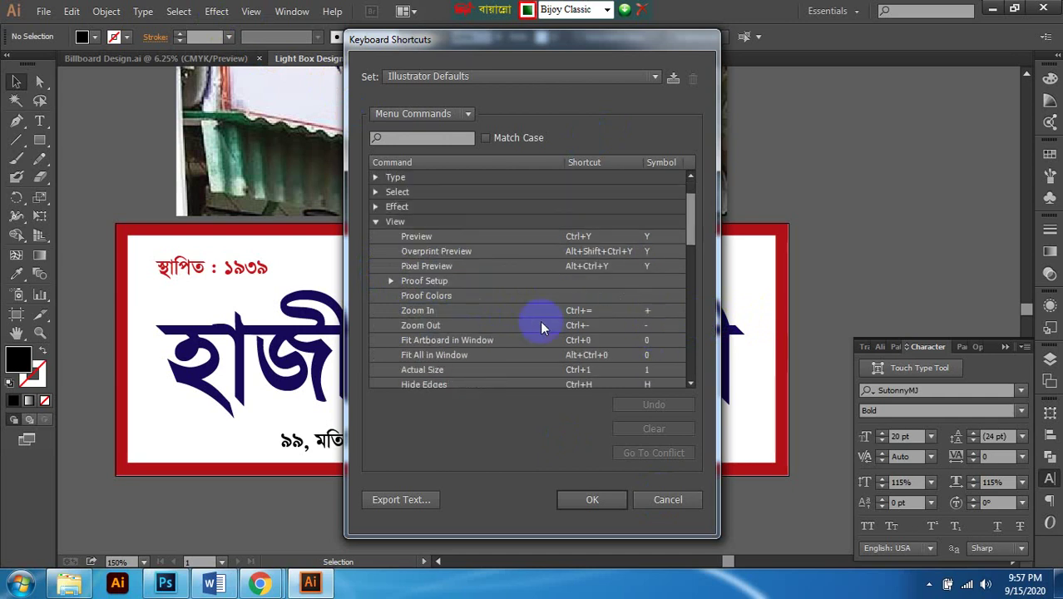
{"action": "scroll", "coordinate": [427, 289], "scroll_direction": "down", "scroll_amount": 1}
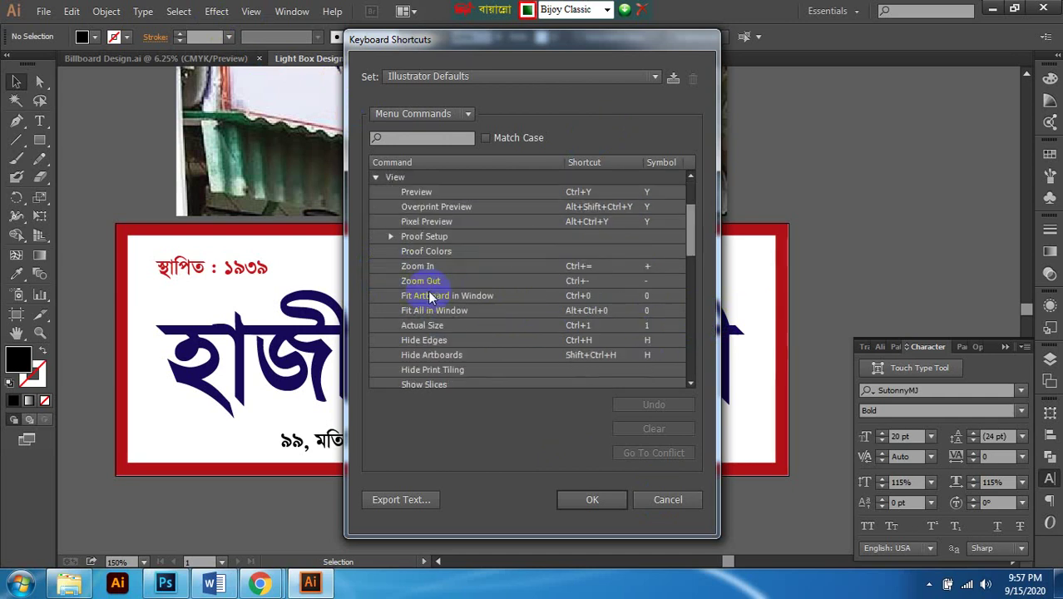
{"action": "scroll", "coordinate": [427, 289], "scroll_direction": "up", "scroll_amount": 2}
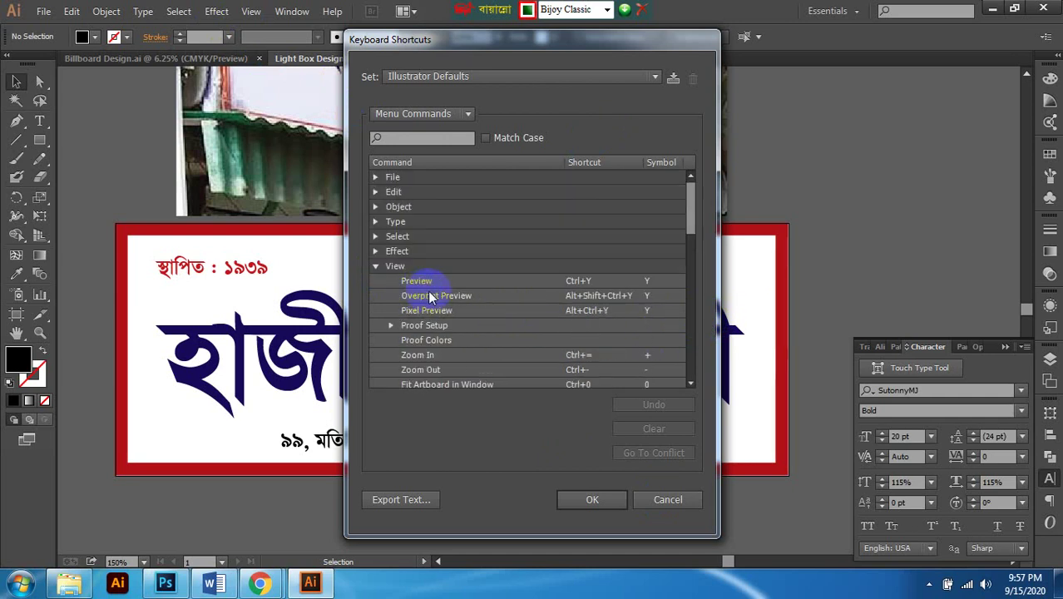
{"action": "left_click", "coordinate": [374, 265]}
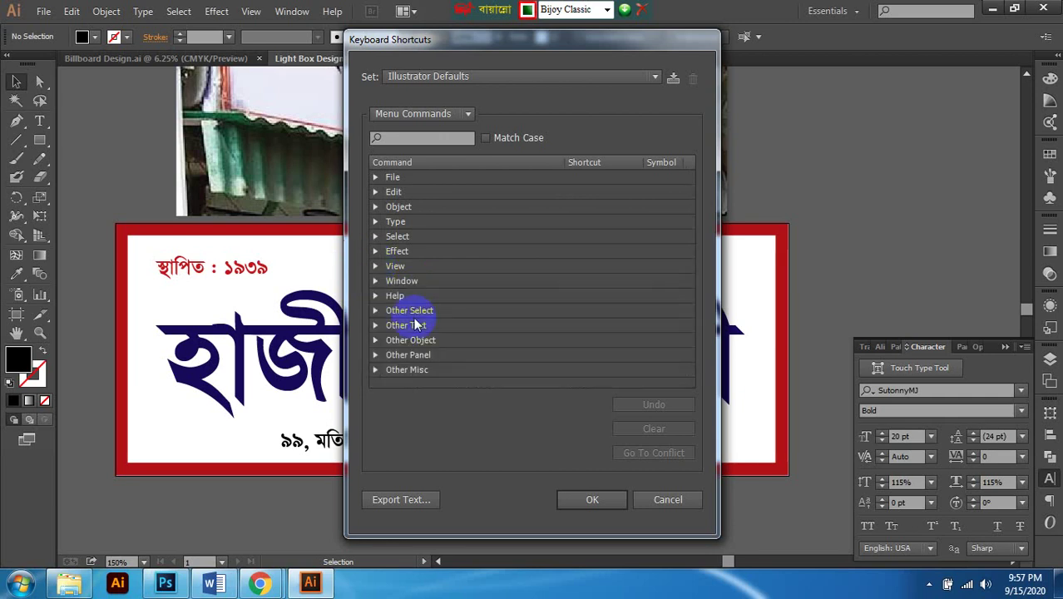
{"action": "left_click", "coordinate": [669, 499]}
{"action": "scroll", "coordinate": [474, 194], "scroll_direction": "up", "scroll_amount": 1}
{"action": "scroll", "coordinate": [307, 116], "scroll_direction": "down", "scroll_amount": 1}
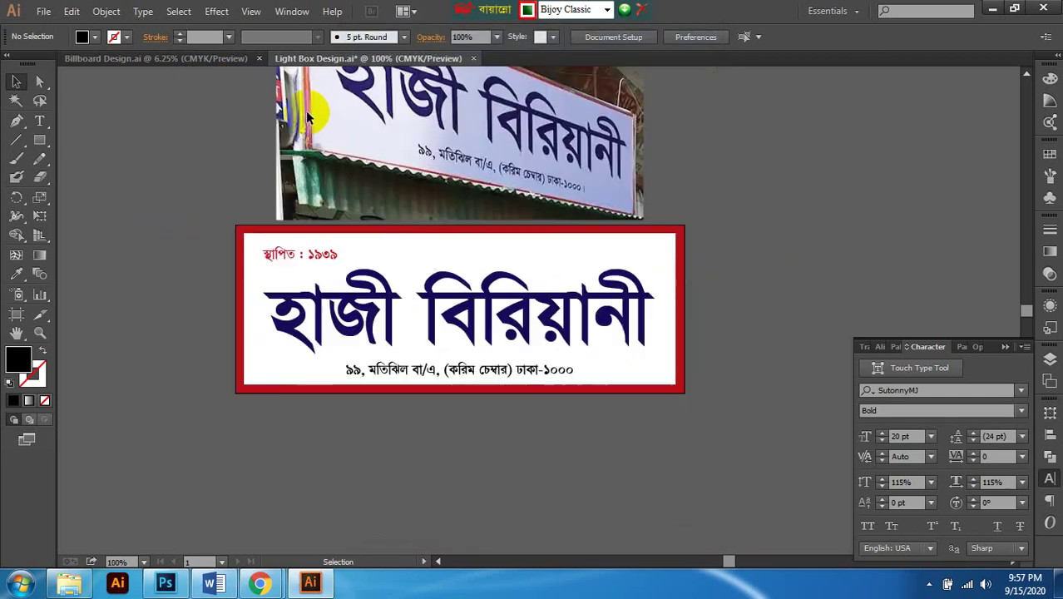
Step: Toggle the signboard artwork to outline view and back to preview
{"action": "left_click", "coordinate": [72, 11]}
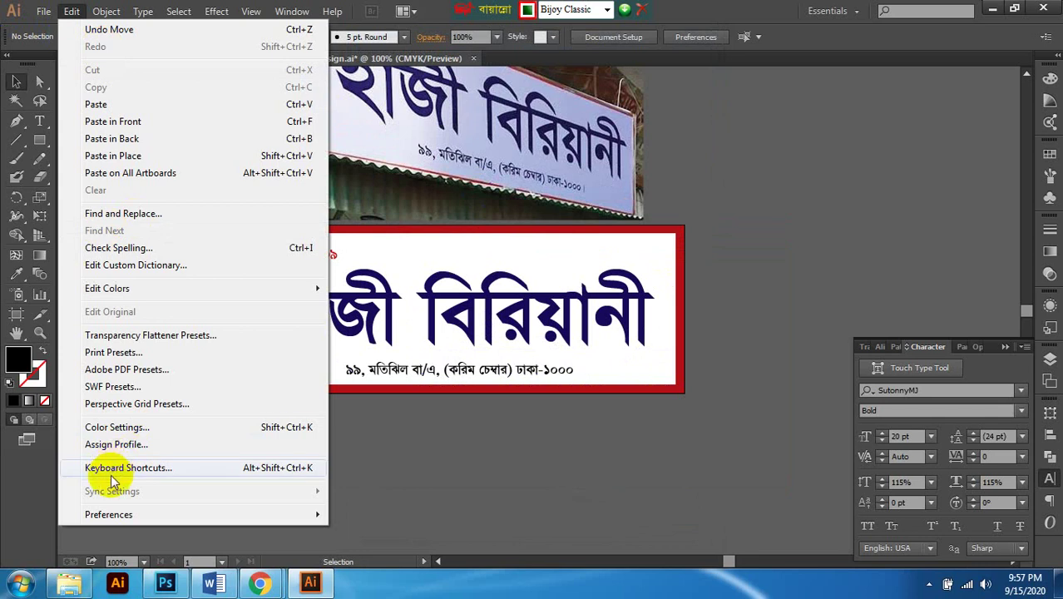
{"action": "left_click", "coordinate": [292, 10]}
{"action": "left_click", "coordinate": [723, 233]}
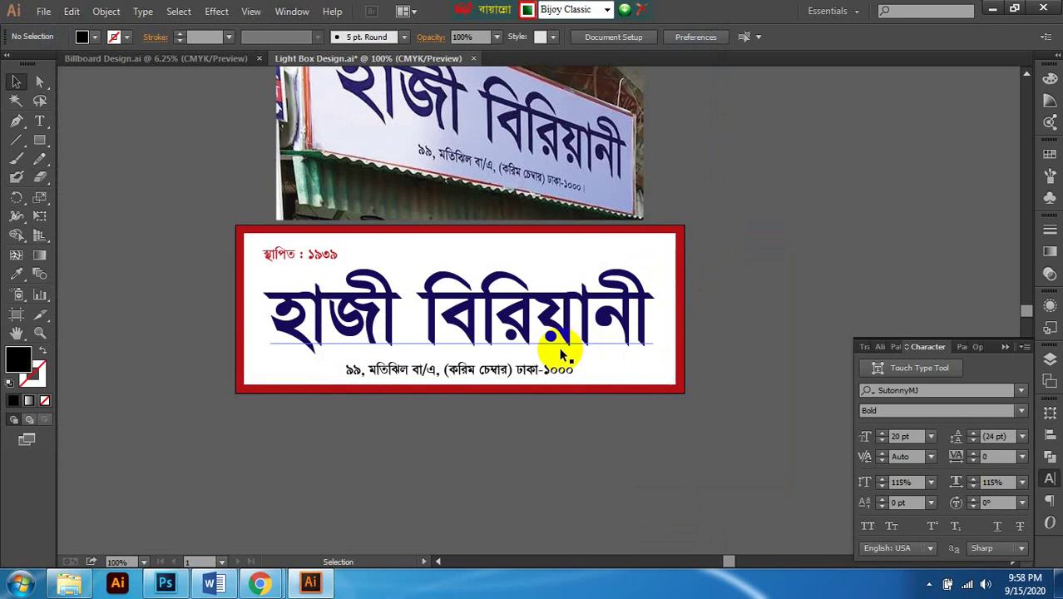
{"action": "scroll", "coordinate": [478, 361], "scroll_direction": "up", "scroll_amount": 1}
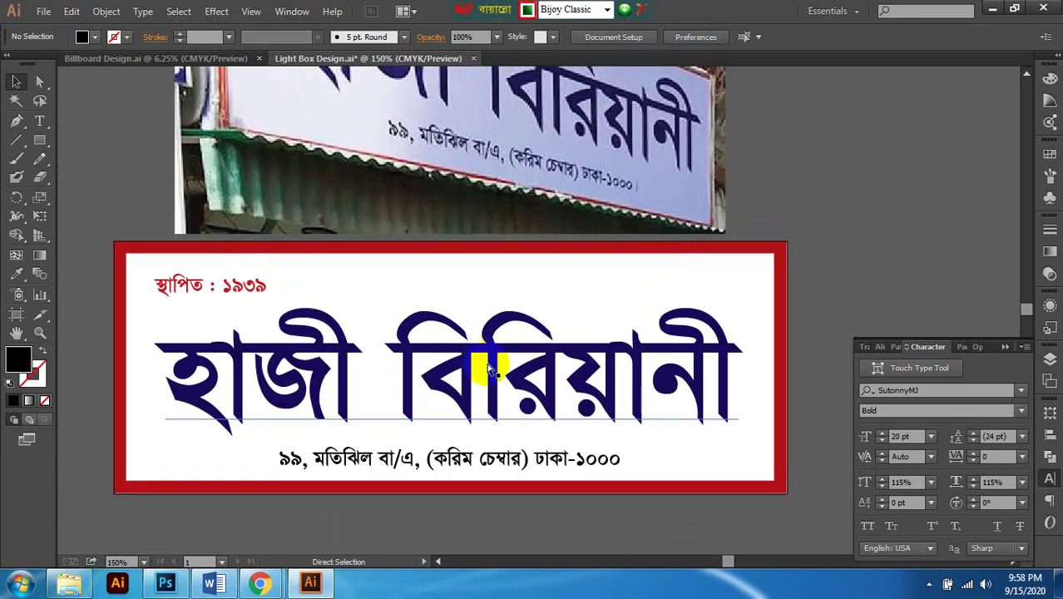
{"action": "key", "text": "ctrl+y"}
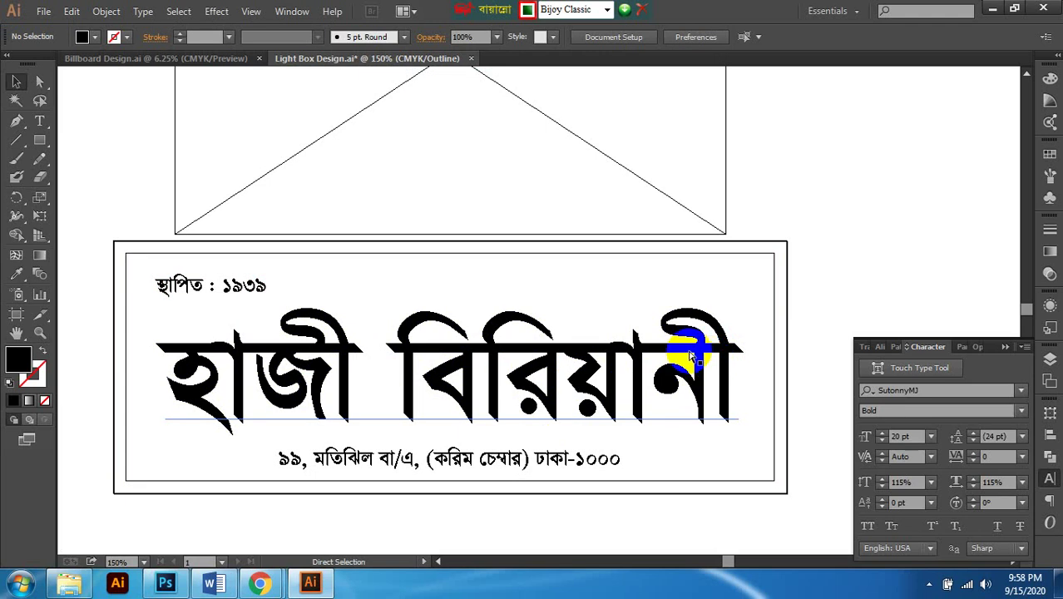
{"action": "key", "text": "ctrl+y"}
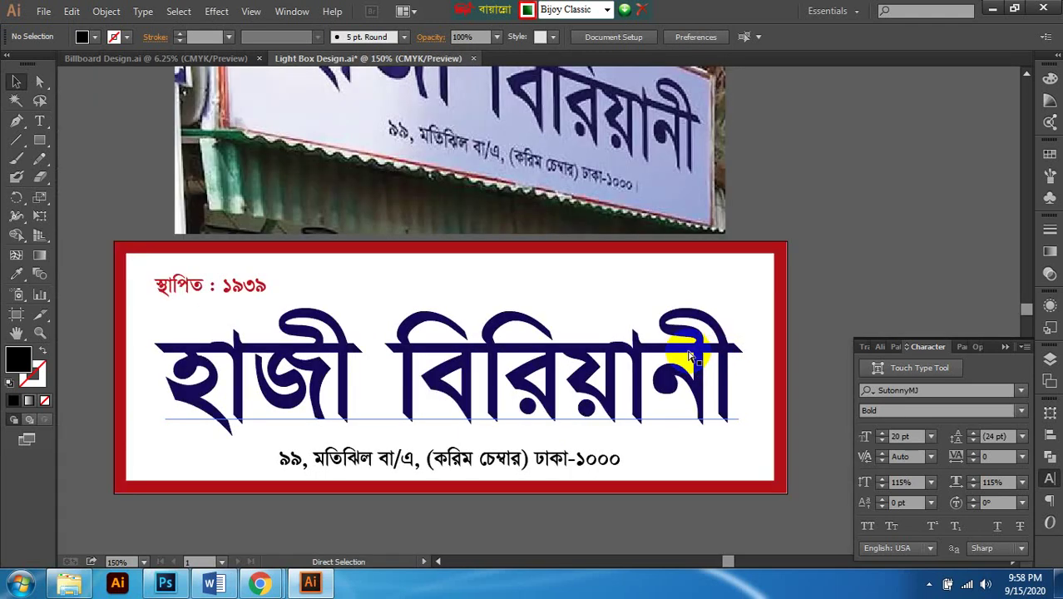
Step: Read the shortcuts listed beside the View, Select and Type commands
{"action": "left_click", "coordinate": [252, 12]}
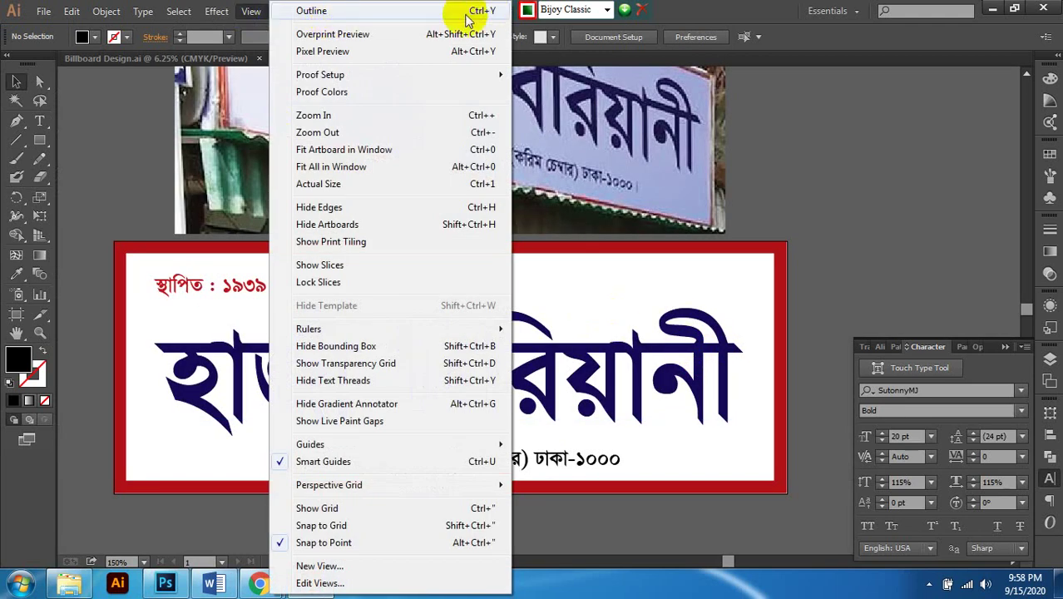
{"action": "mouse_move", "coordinate": [216, 11]}
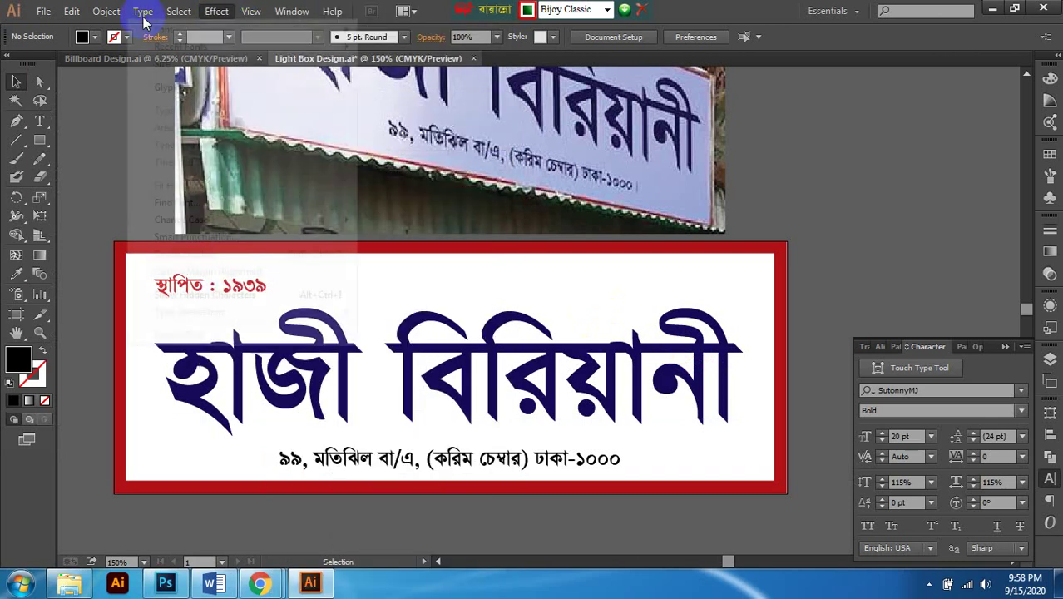
{"action": "left_click", "coordinate": [178, 11]}
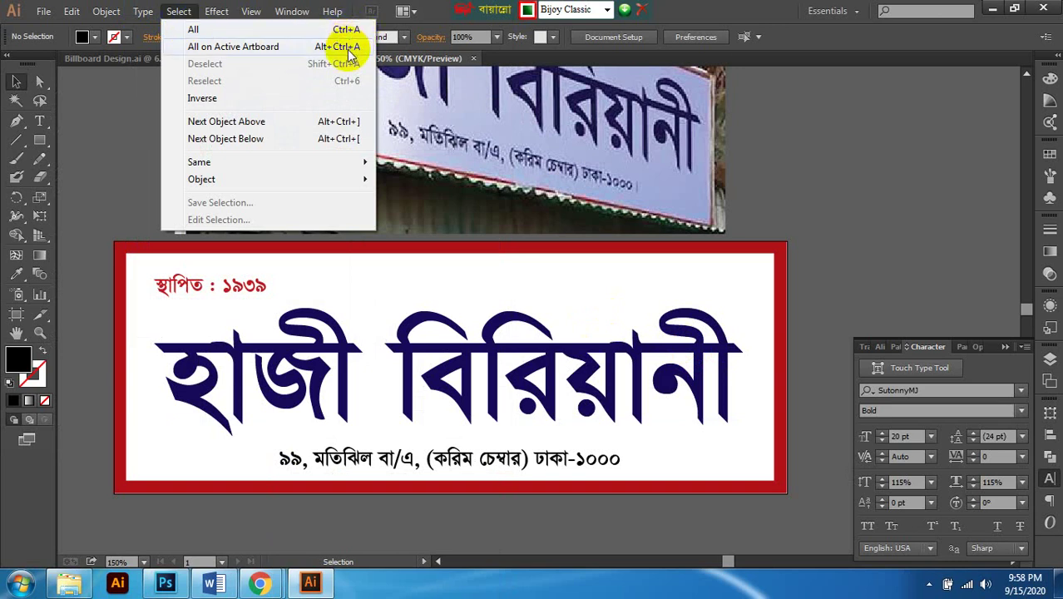
{"action": "mouse_move", "coordinate": [143, 11]}
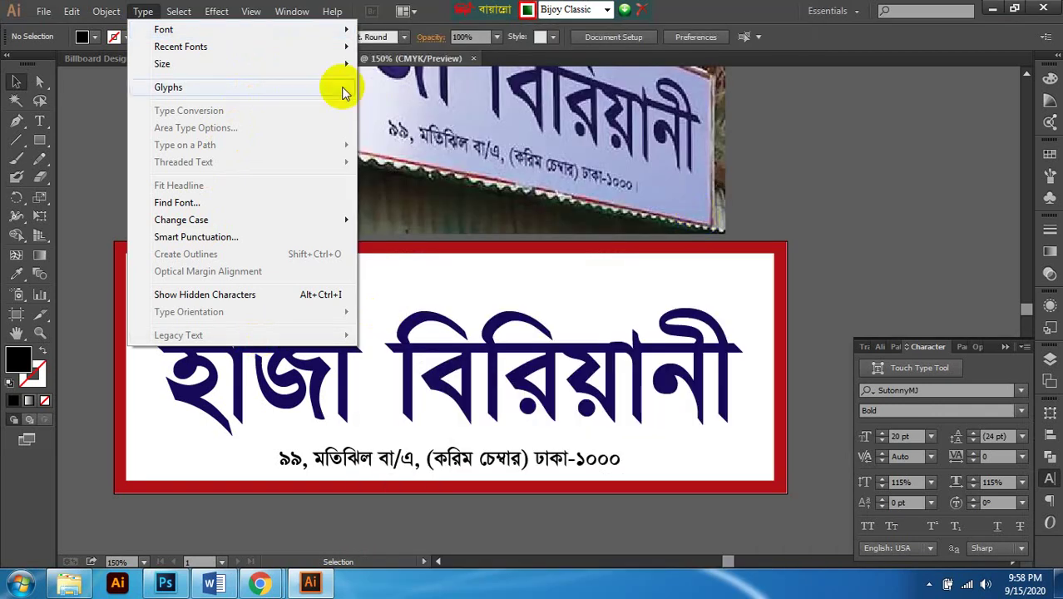
{"action": "left_click", "coordinate": [106, 129]}
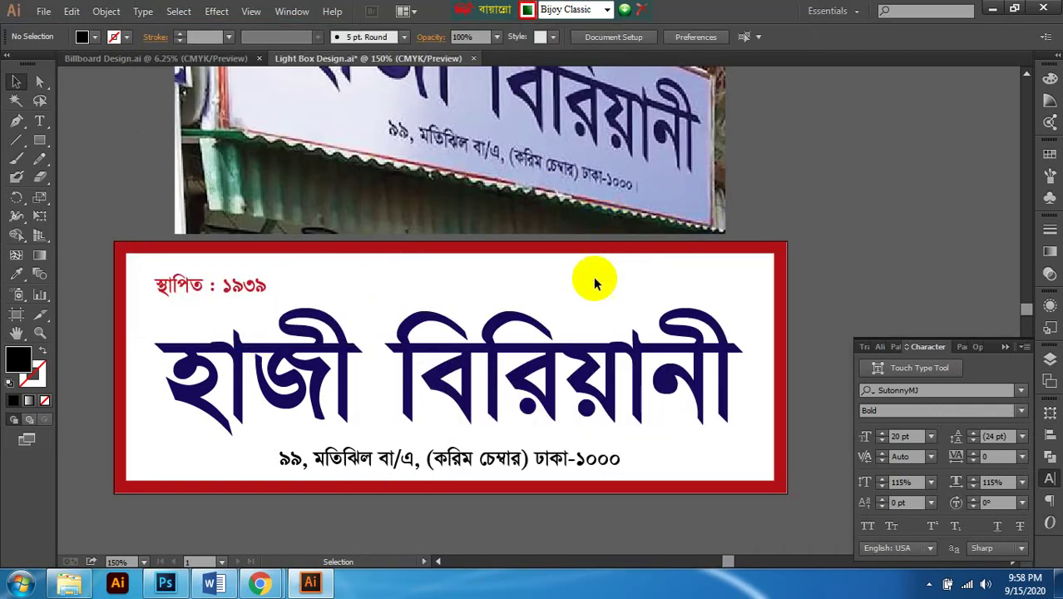
Step: Compare the signboard's "হাজী বিরিয়ানী" line and overall layout with the reference photo above it
{"action": "scroll", "coordinate": [590, 279], "scroll_direction": "down", "scroll_amount": 2}
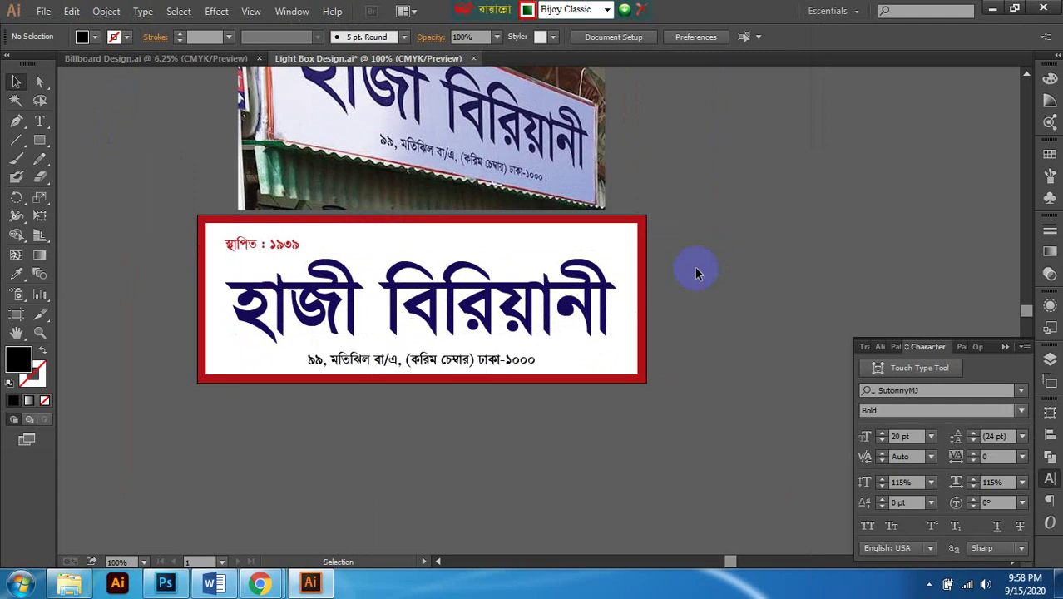
{"action": "left_click", "coordinate": [572, 306]}
{"action": "scroll", "coordinate": [474, 366], "scroll_direction": "up", "scroll_amount": 3}
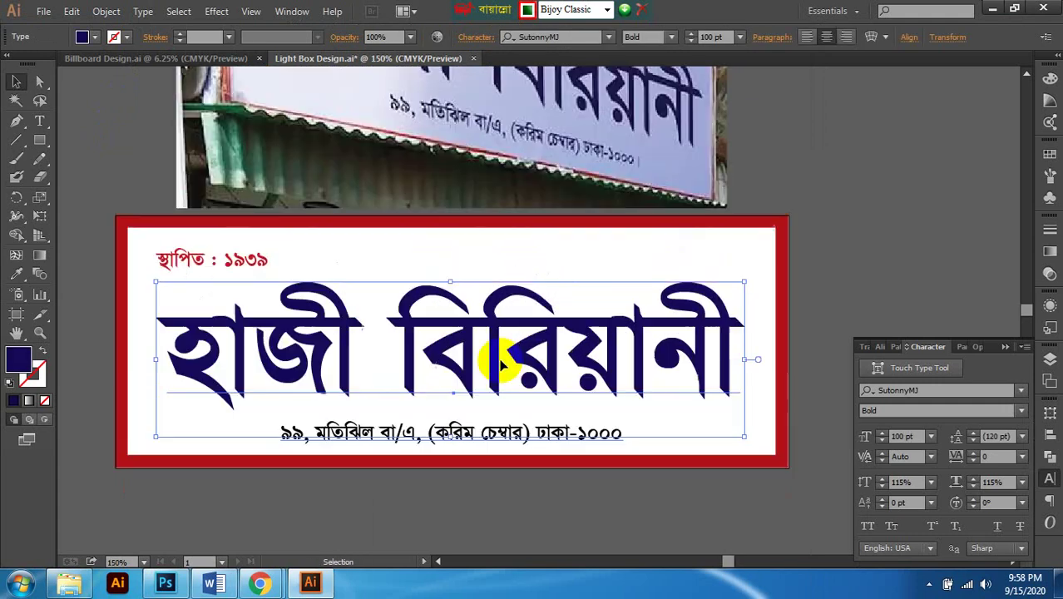
{"action": "scroll", "coordinate": [507, 359], "scroll_direction": "down", "scroll_amount": 2}
{"action": "scroll", "coordinate": [708, 315], "scroll_direction": "up", "scroll_amount": 1}
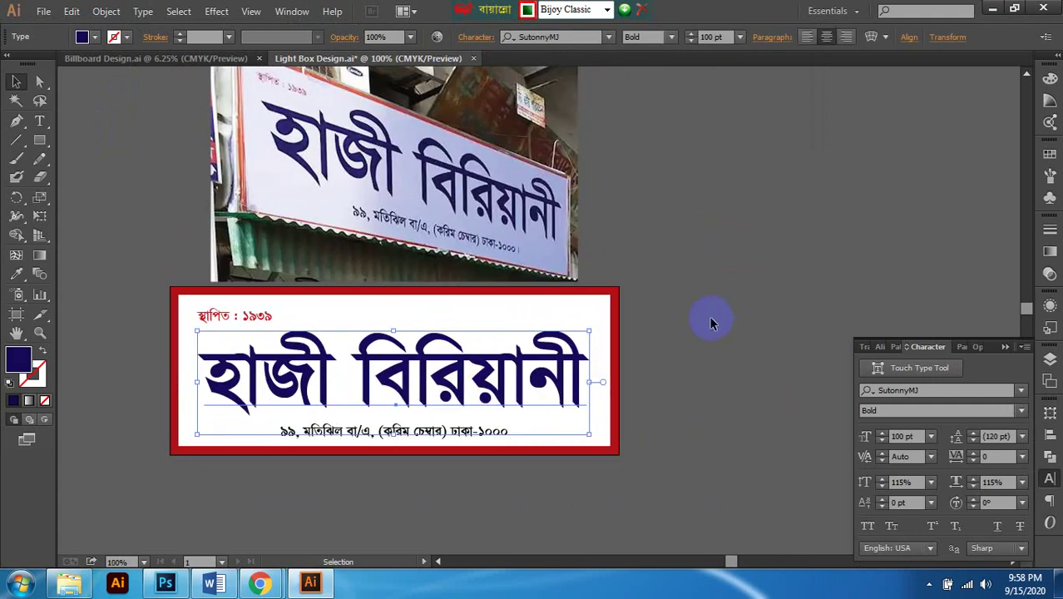
{"action": "scroll", "coordinate": [676, 321], "scroll_direction": "up", "scroll_amount": 1}
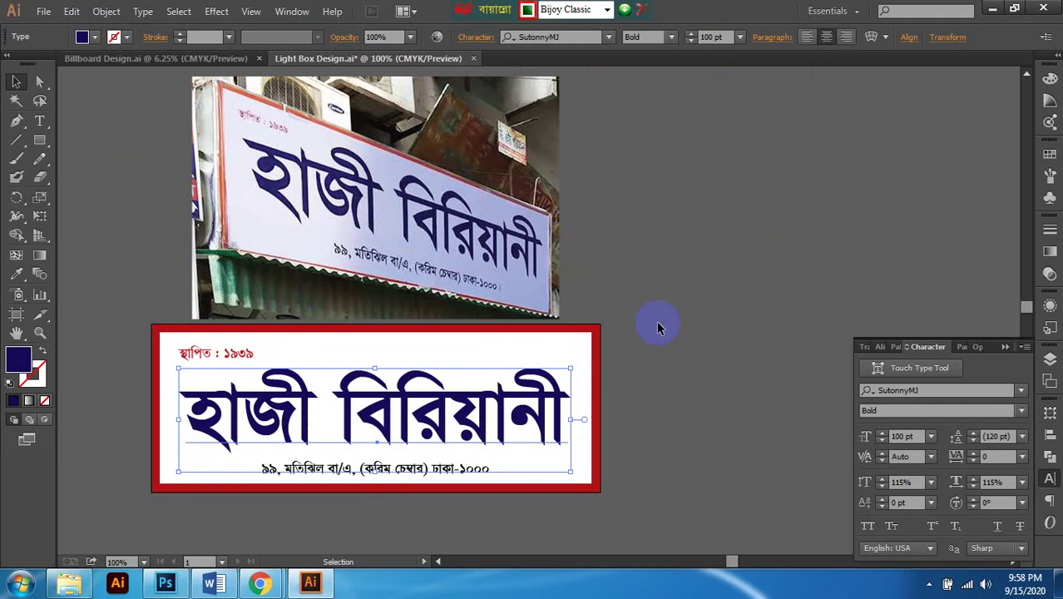
{"action": "scroll", "coordinate": [656, 322], "scroll_direction": "down", "scroll_amount": 1}
{"action": "scroll", "coordinate": [640, 323], "scroll_direction": "up", "scroll_amount": 1}
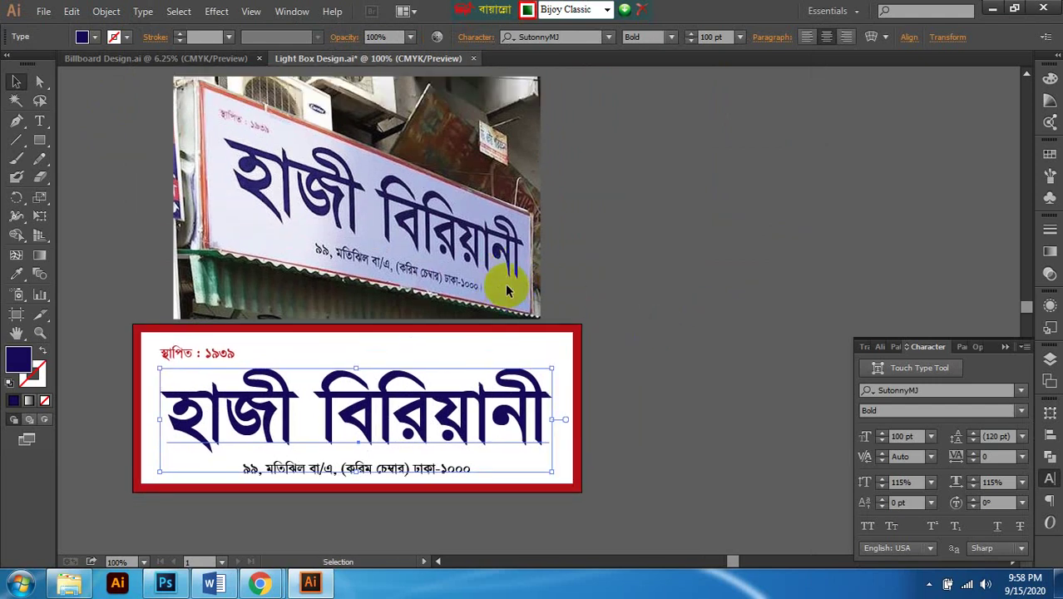
{"action": "scroll", "coordinate": [503, 287], "scroll_direction": "up", "scroll_amount": 1}
{"action": "scroll", "coordinate": [497, 325], "scroll_direction": "up", "scroll_amount": 1}
{"action": "scroll", "coordinate": [494, 328], "scroll_direction": "left", "scroll_amount": 1}
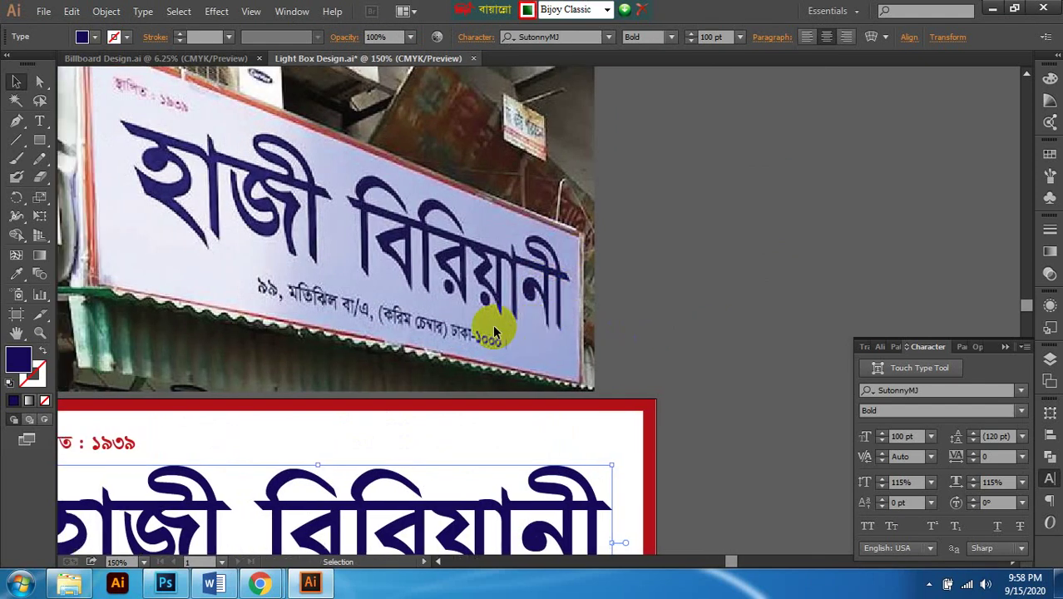
{"action": "scroll", "coordinate": [538, 342], "scroll_direction": "down", "scroll_amount": 1}
{"action": "scroll", "coordinate": [541, 339], "scroll_direction": "down", "scroll_amount": 1}
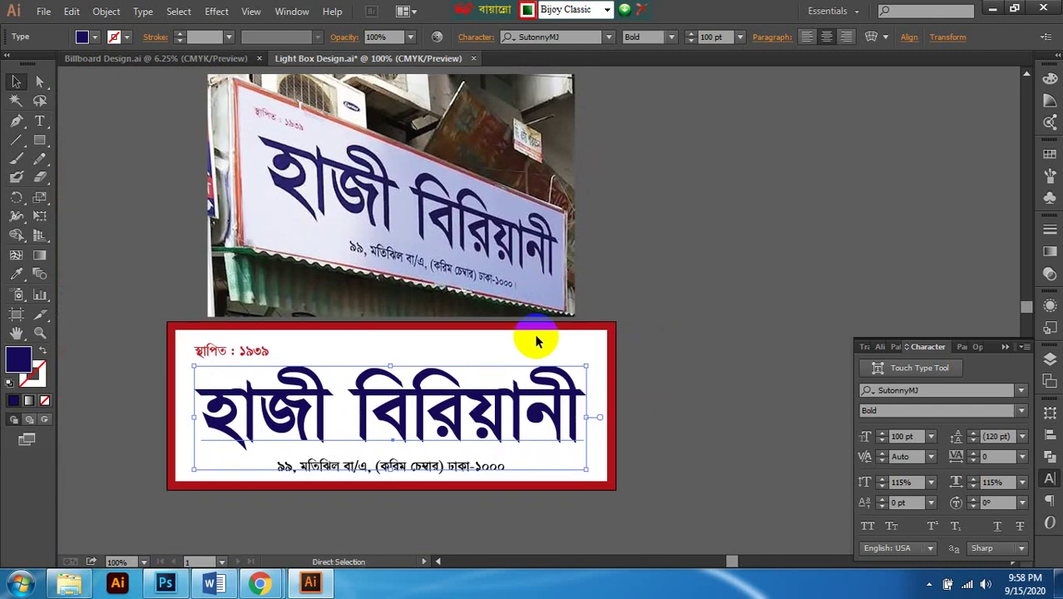
{"action": "scroll", "coordinate": [640, 363], "scroll_direction": "right", "scroll_amount": 1}
{"action": "scroll", "coordinate": [612, 339], "scroll_direction": "left", "scroll_amount": 2}
Step: Delete the dark red border around the signboard
{"action": "left_click", "coordinate": [625, 332]}
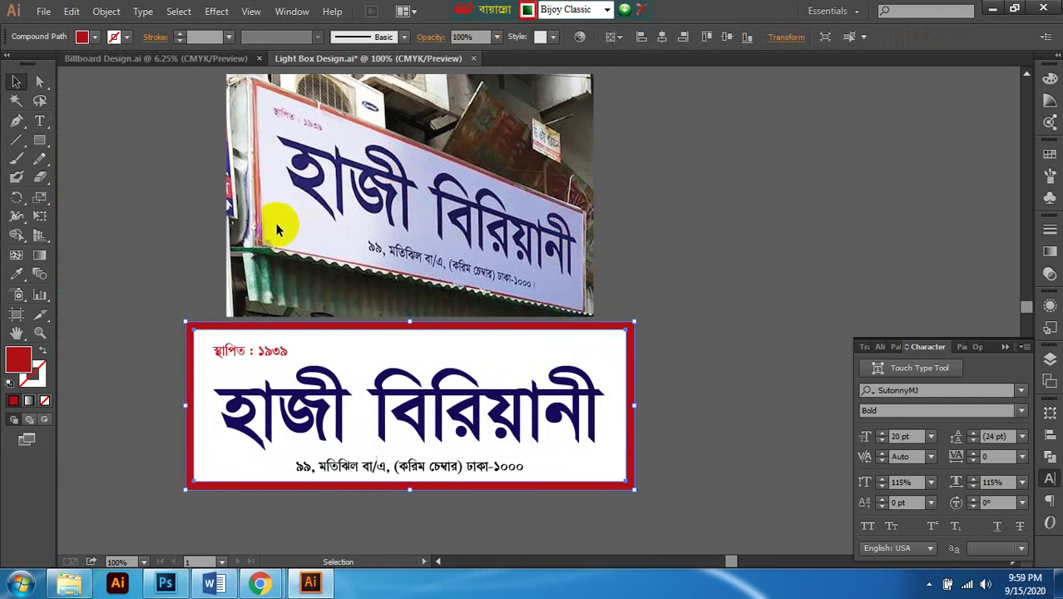
{"action": "left_click", "coordinate": [744, 342]}
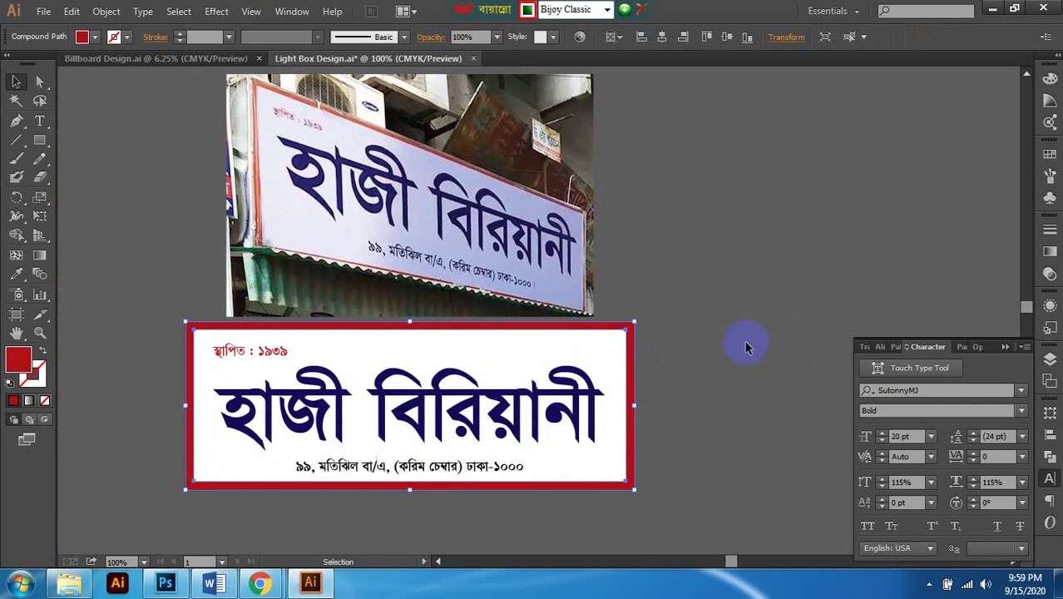
{"action": "left_click", "coordinate": [572, 326]}
{"action": "key", "text": "Delete"}
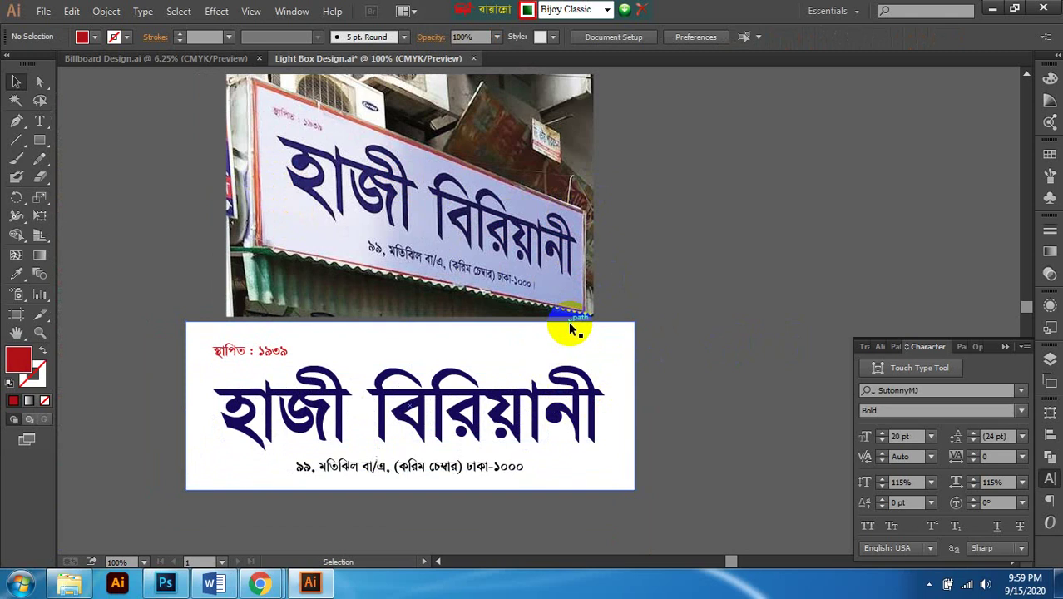
Step: Select the signboard's background rectangle and fill it with 100% cyan, with no stroke
{"action": "left_click", "coordinate": [570, 329]}
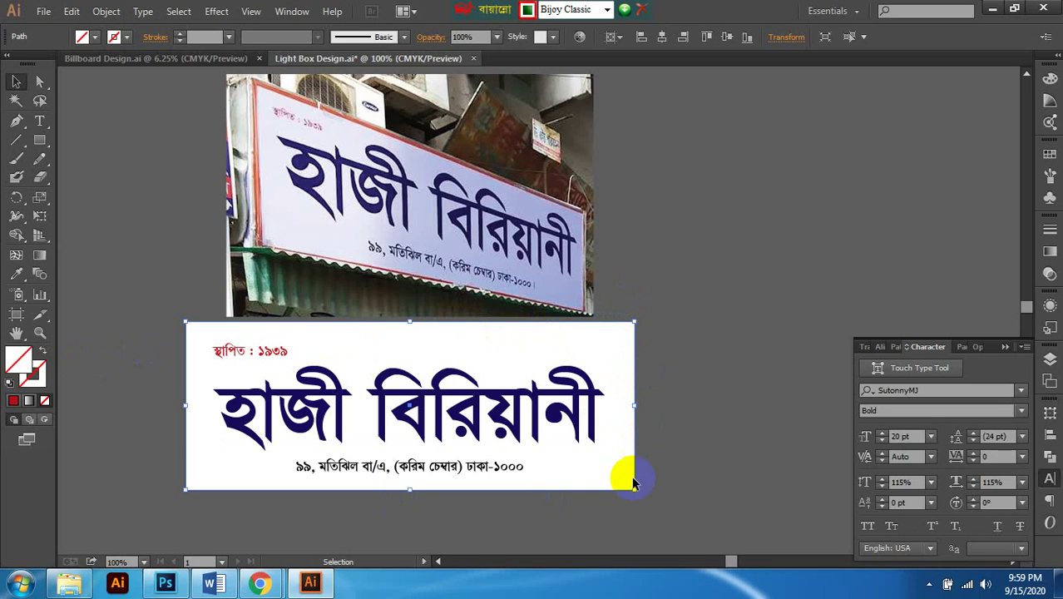
{"action": "left_click", "coordinate": [34, 376]}
{"action": "left_click", "coordinate": [42, 401]}
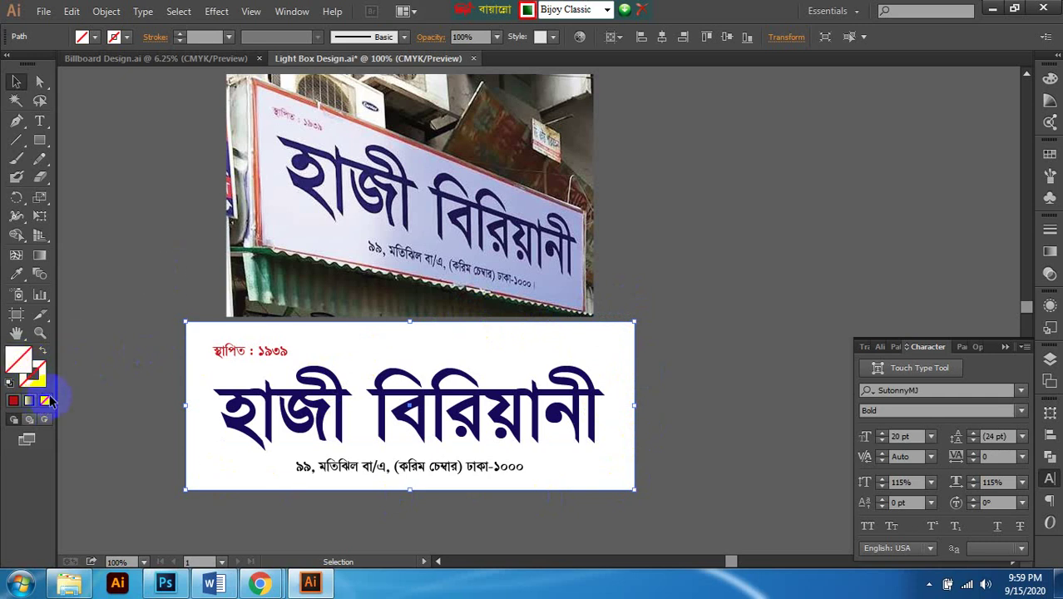
{"action": "left_click", "coordinate": [19, 360]}
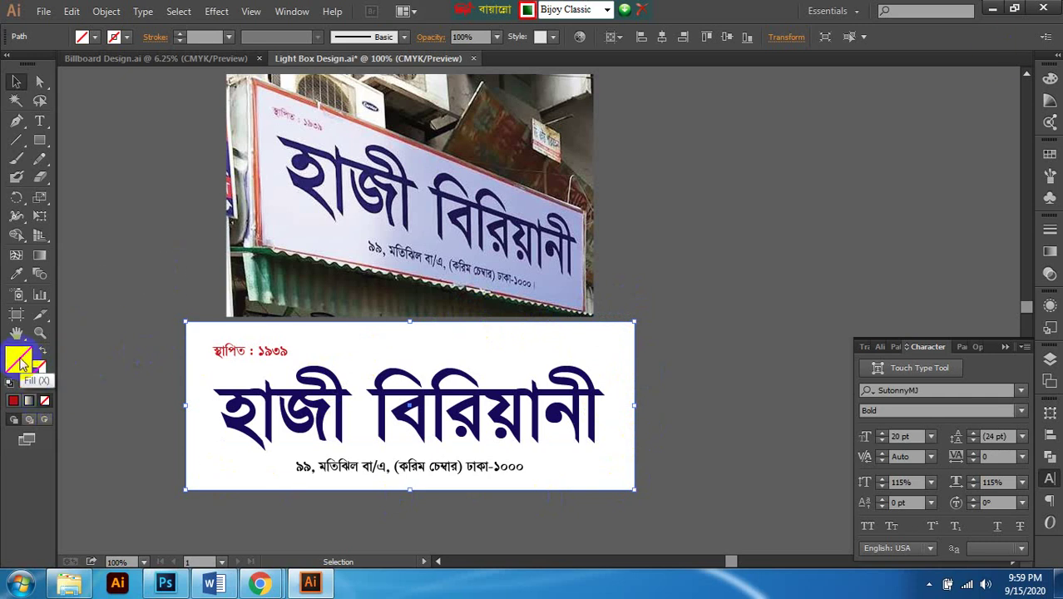
{"action": "key", "text": "slash"}
{"action": "left_click", "coordinate": [1049, 76]}
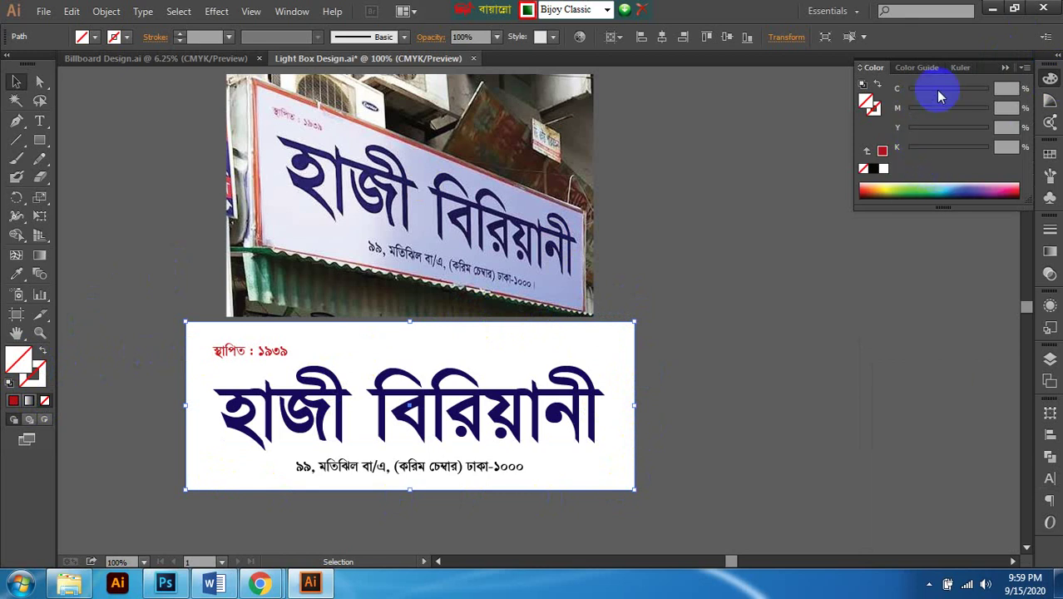
{"action": "left_click", "coordinate": [1005, 88]}
{"action": "key", "text": "Return"}
{"action": "left_click_drag", "start_coordinate": [932, 147], "coordinate": [830, 105]}
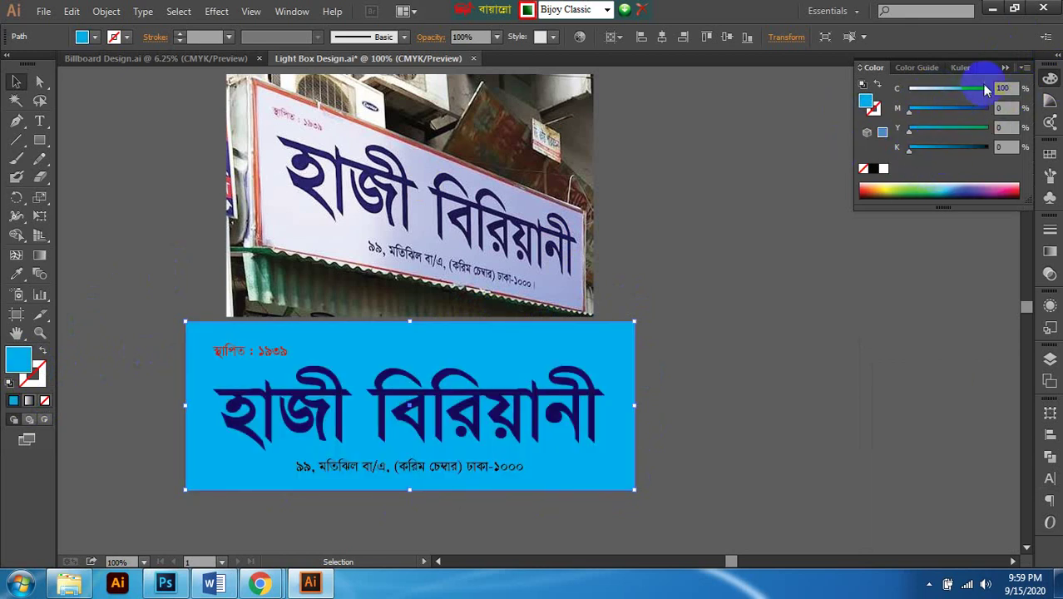
Step: Try a pale fill of 10% cyan on the signboard's background rectangle
{"action": "left_click", "coordinate": [1006, 88]}
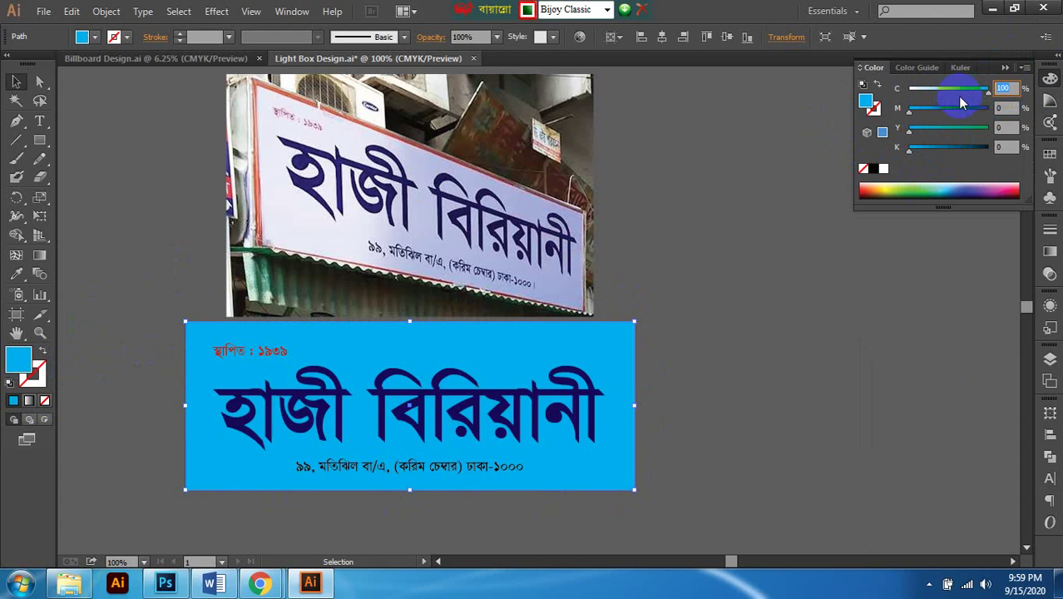
{"action": "type", "text": "10"}
{"action": "left_click", "coordinate": [1004, 108]}
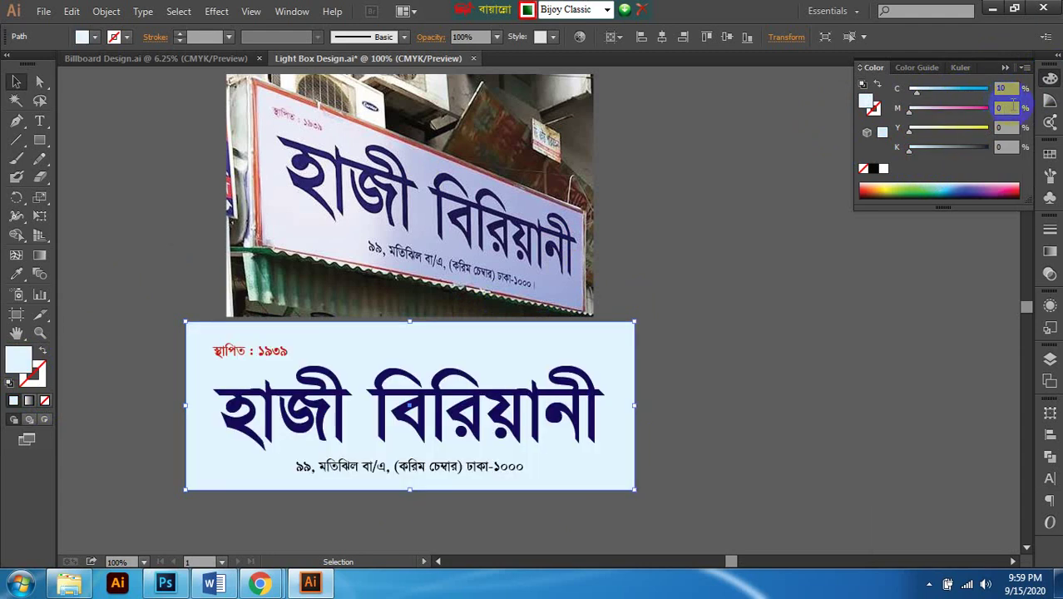
{"action": "left_click", "coordinate": [1001, 88]}
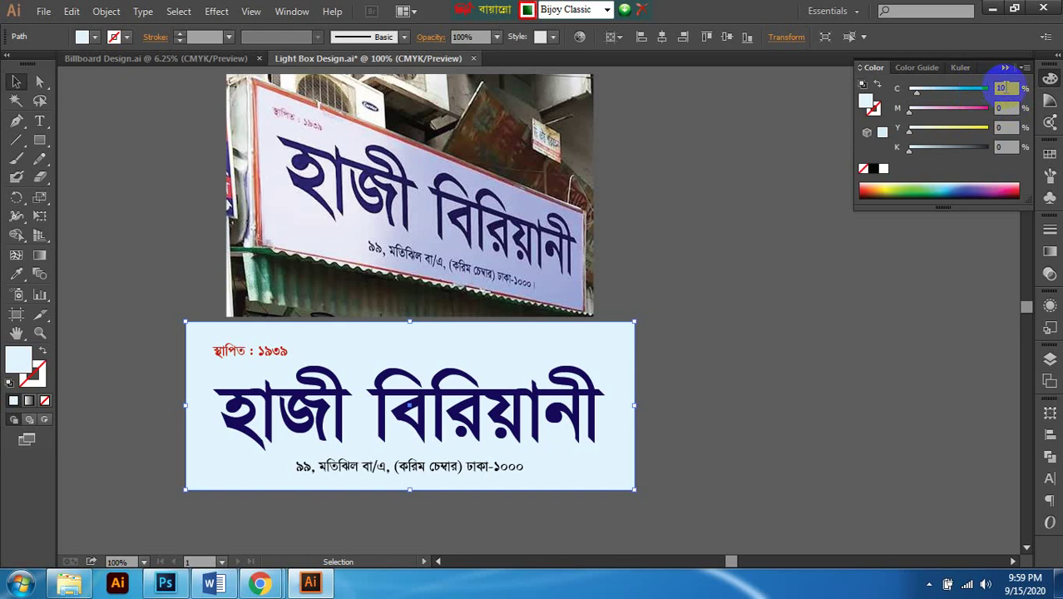
Step: Fill the signboard's background rectangle with 100% cyan and 100% magenta, and reduce its opacity to 20%
{"action": "left_click_drag", "start_coordinate": [952, 111], "coordinate": [988, 106]}
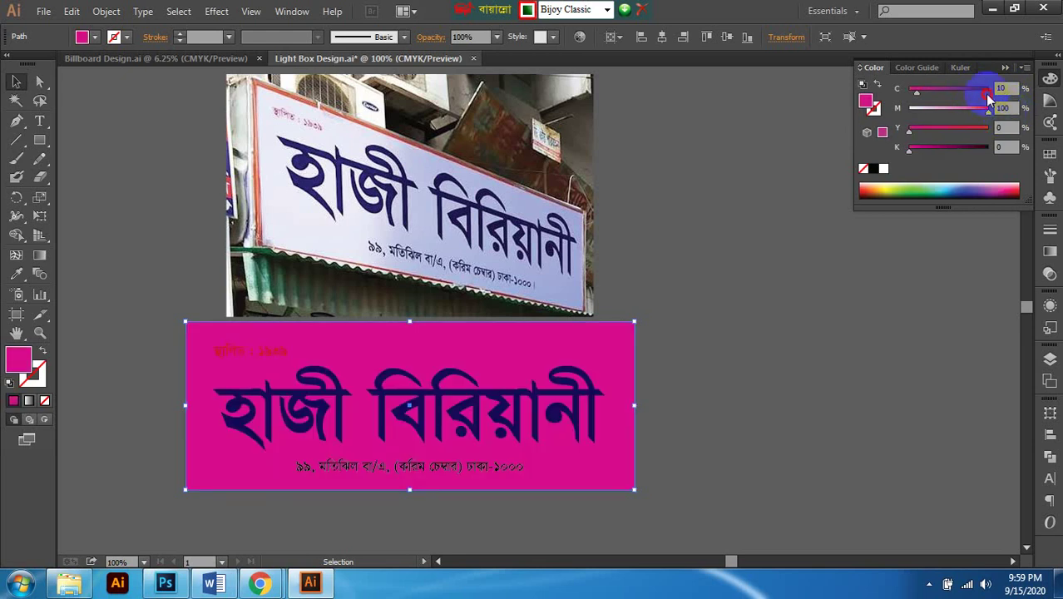
{"action": "left_click", "coordinate": [988, 93]}
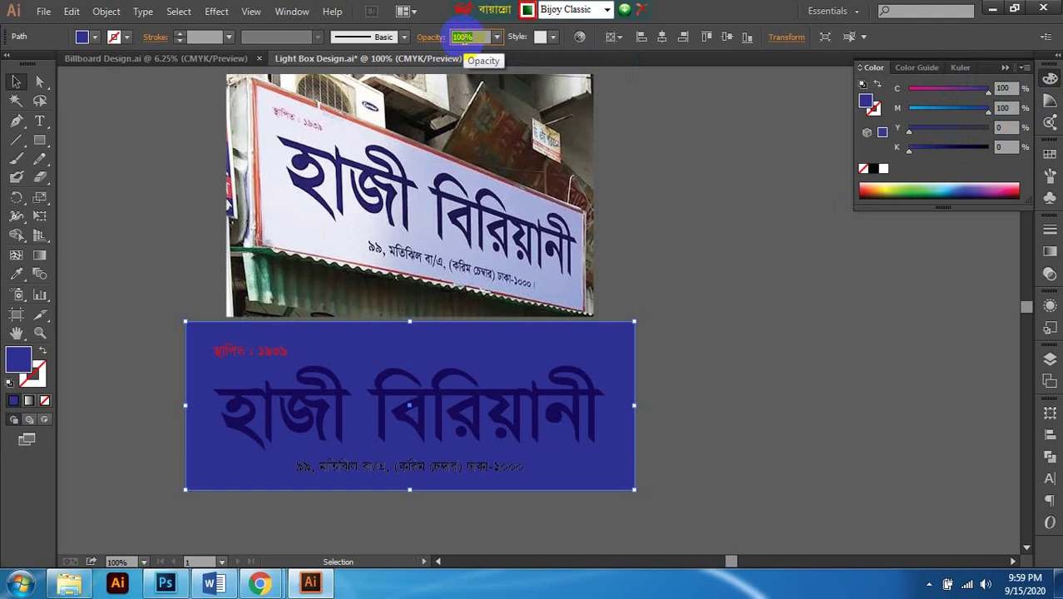
{"action": "type", "text": "10"}
{"action": "key", "text": "Return"}
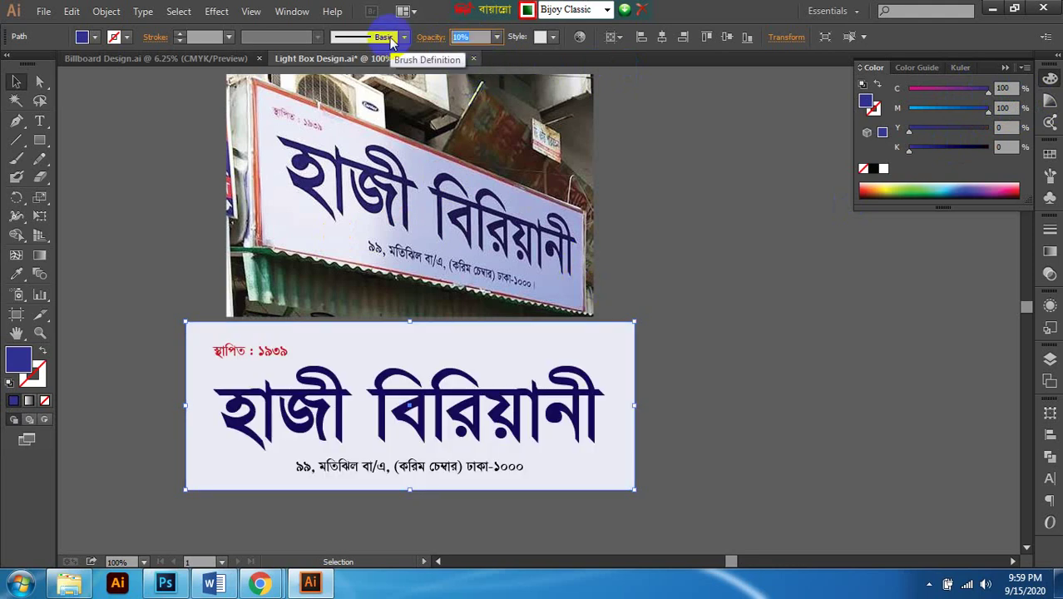
{"action": "type", "text": "20"}
{"action": "key", "text": "Return"}
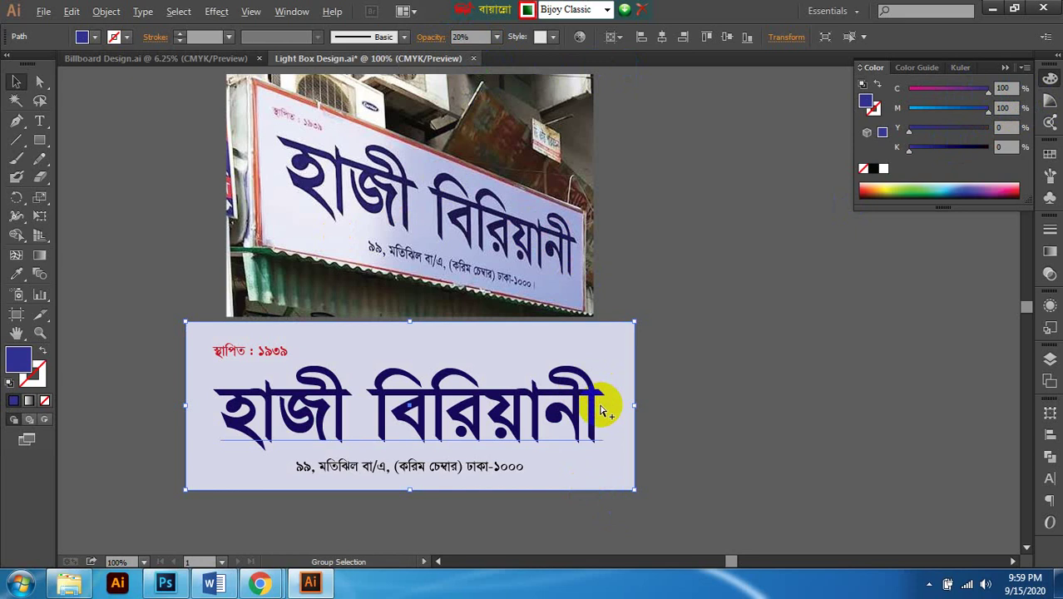
Step: Compare the signboard's background with the reference photo and set the rectangle's opacity to 30%
{"action": "scroll", "coordinate": [600, 410], "scroll_direction": "left", "scroll_amount": 1}
{"action": "scroll", "coordinate": [634, 364], "scroll_direction": "left", "scroll_amount": 2}
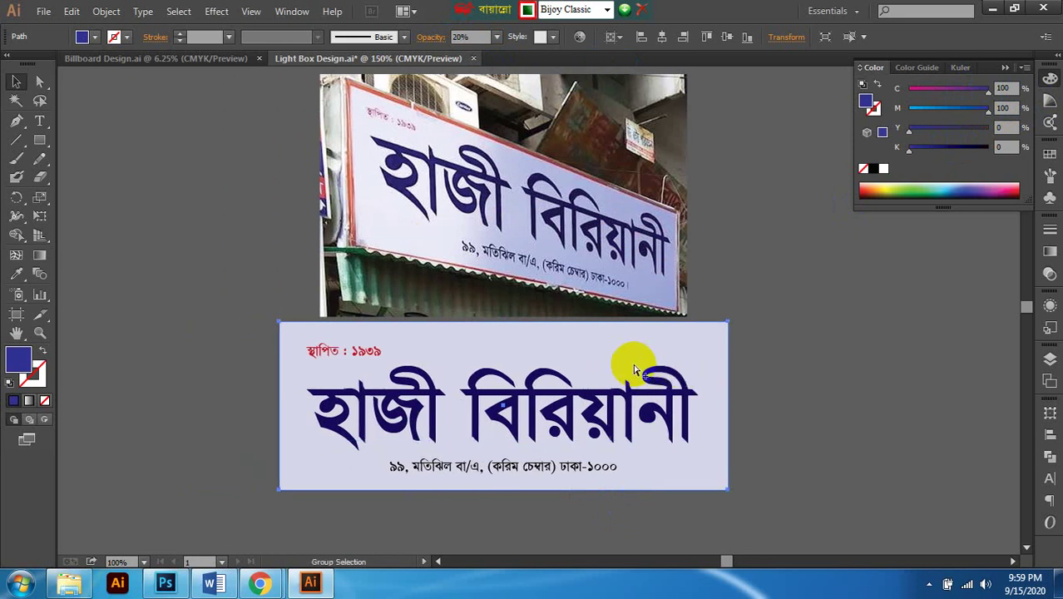
{"action": "scroll", "coordinate": [633, 365], "scroll_direction": "up", "scroll_amount": 1}
{"action": "scroll", "coordinate": [633, 364], "scroll_direction": "down", "scroll_amount": 2}
{"action": "scroll", "coordinate": [641, 359], "scroll_direction": "up", "scroll_amount": 2}
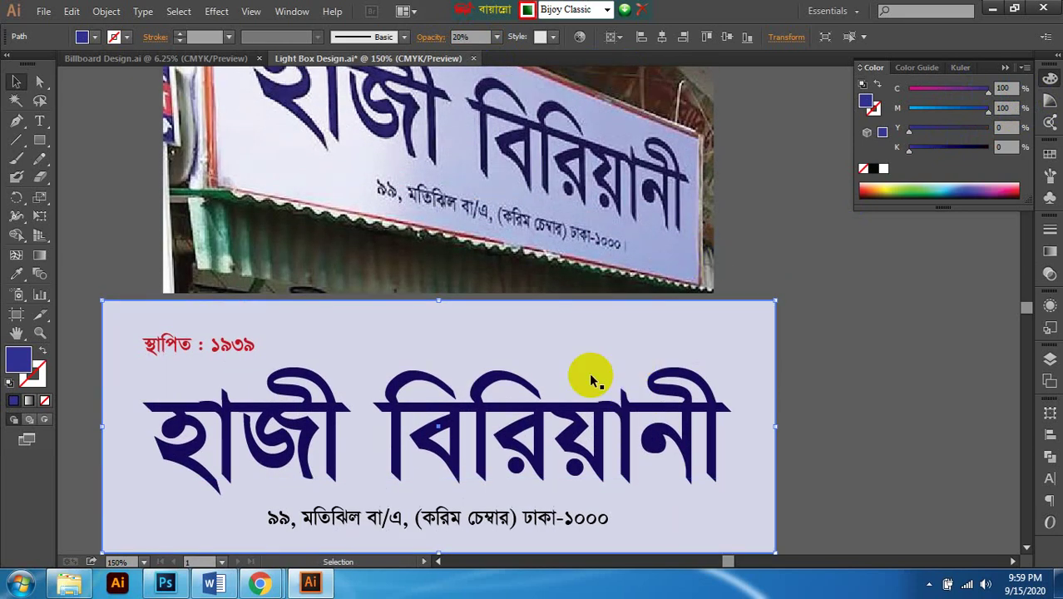
{"action": "left_click", "coordinate": [465, 37]}
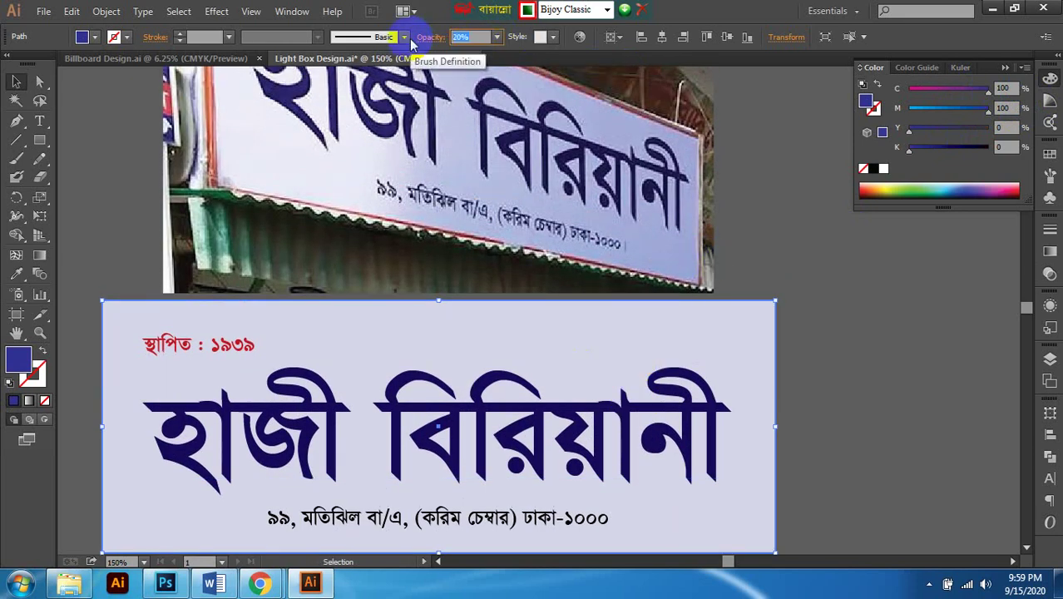
{"action": "type", "text": "30"}
{"action": "key", "text": "Return"}
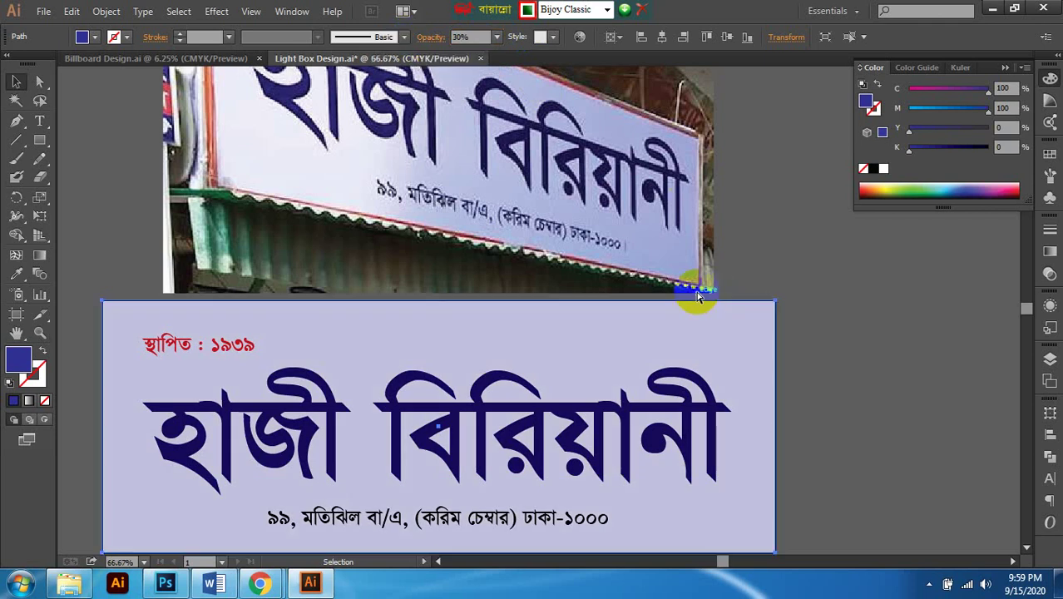
Step: Deselect the background and compare its shade with the signboard in the reference photo
{"action": "scroll", "coordinate": [748, 298], "scroll_direction": "down", "scroll_amount": 2}
{"action": "left_click", "coordinate": [794, 292]}
{"action": "scroll", "coordinate": [742, 373], "scroll_direction": "up", "scroll_amount": 2}
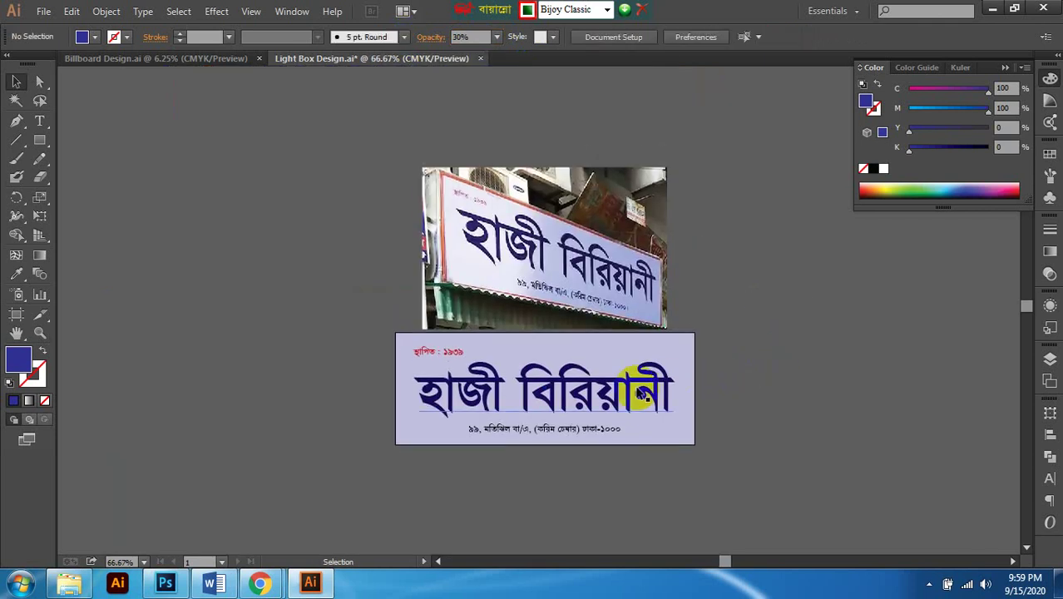
{"action": "scroll", "coordinate": [632, 394], "scroll_direction": "up", "scroll_amount": 2}
{"action": "scroll", "coordinate": [712, 354], "scroll_direction": "up", "scroll_amount": 2}
{"action": "scroll", "coordinate": [713, 354], "scroll_direction": "up", "scroll_amount": 2}
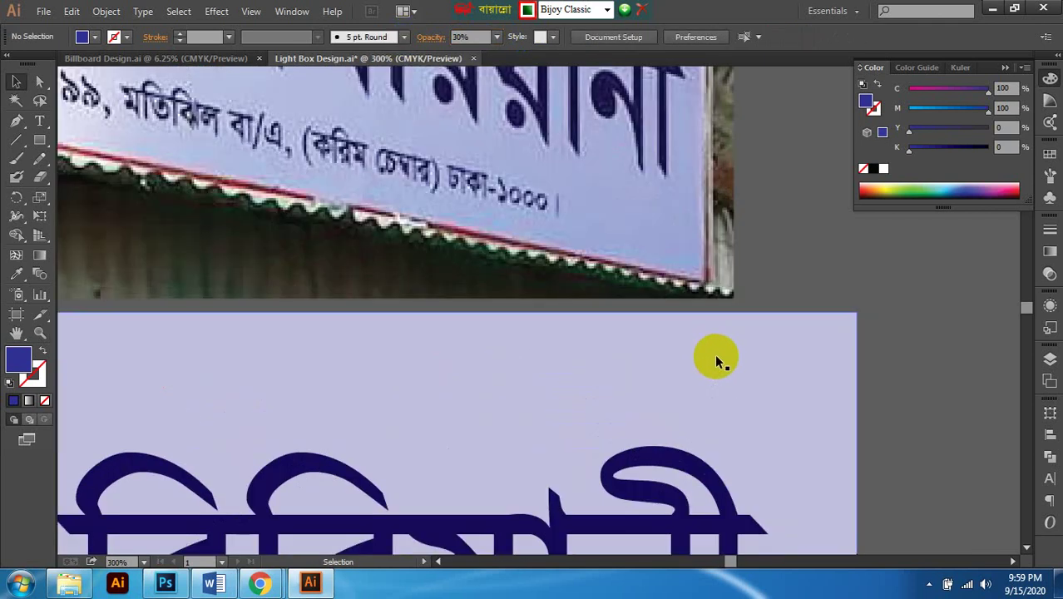
{"action": "scroll", "coordinate": [686, 359], "scroll_direction": "down", "scroll_amount": 3}
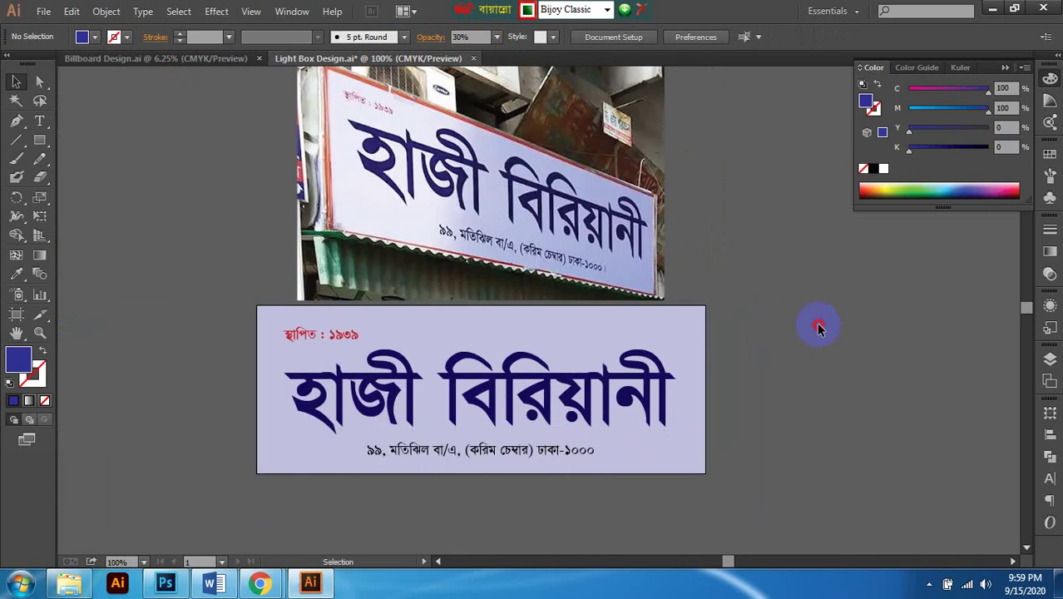
Step: Bring back the dark red border around the signboard
{"action": "key", "text": "ctrl+z"}
{"action": "left_click", "coordinate": [817, 326]}
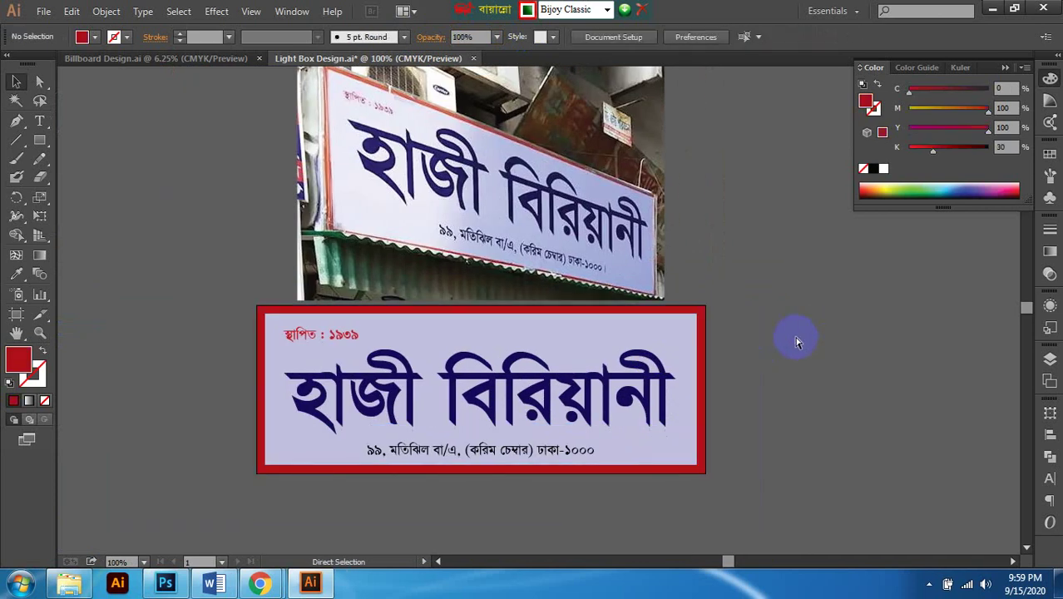
{"action": "scroll", "coordinate": [839, 346], "scroll_direction": "left", "scroll_amount": 2}
{"action": "scroll", "coordinate": [802, 388], "scroll_direction": "left", "scroll_amount": 2}
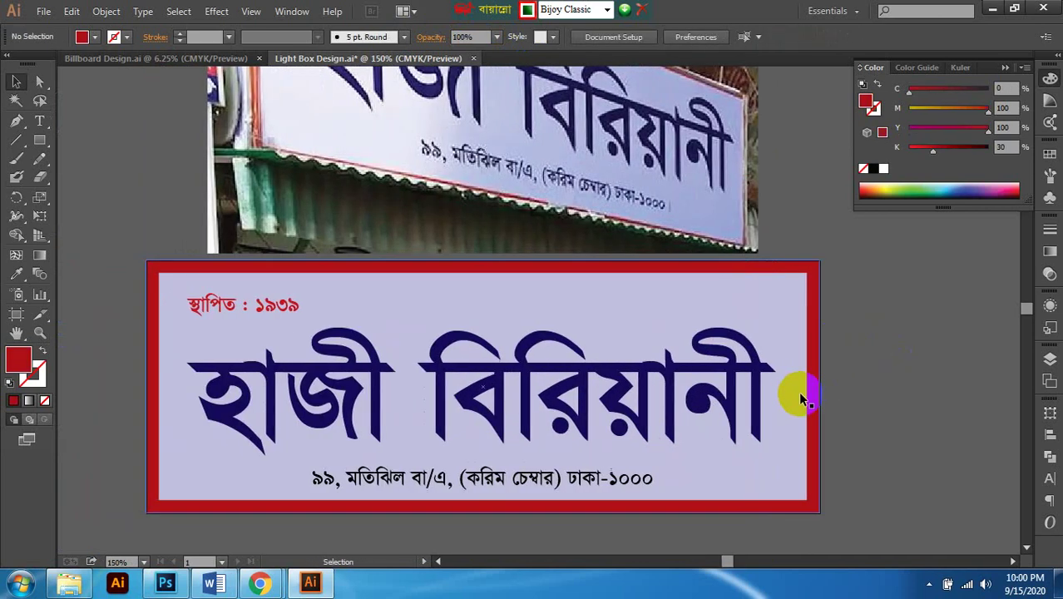
{"action": "scroll", "coordinate": [830, 360], "scroll_direction": "down", "scroll_amount": 1}
{"action": "scroll", "coordinate": [830, 360], "scroll_direction": "up", "scroll_amount": 2}
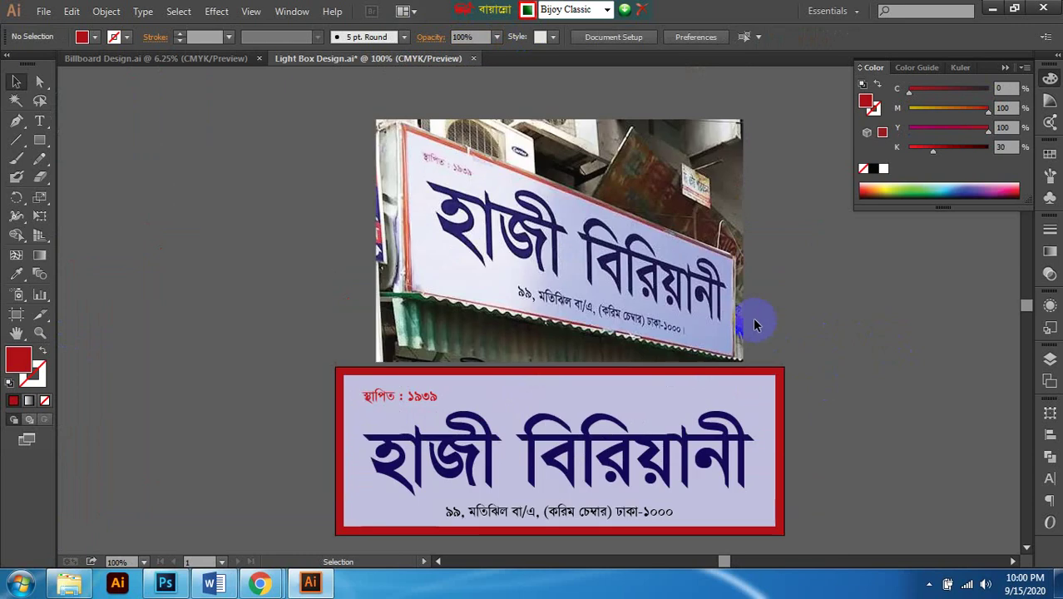
Step: Move the reference photo higher, leaving a clear gap above the signboard, and deselect it
{"action": "scroll", "coordinate": [673, 303], "scroll_direction": "up", "scroll_amount": 2}
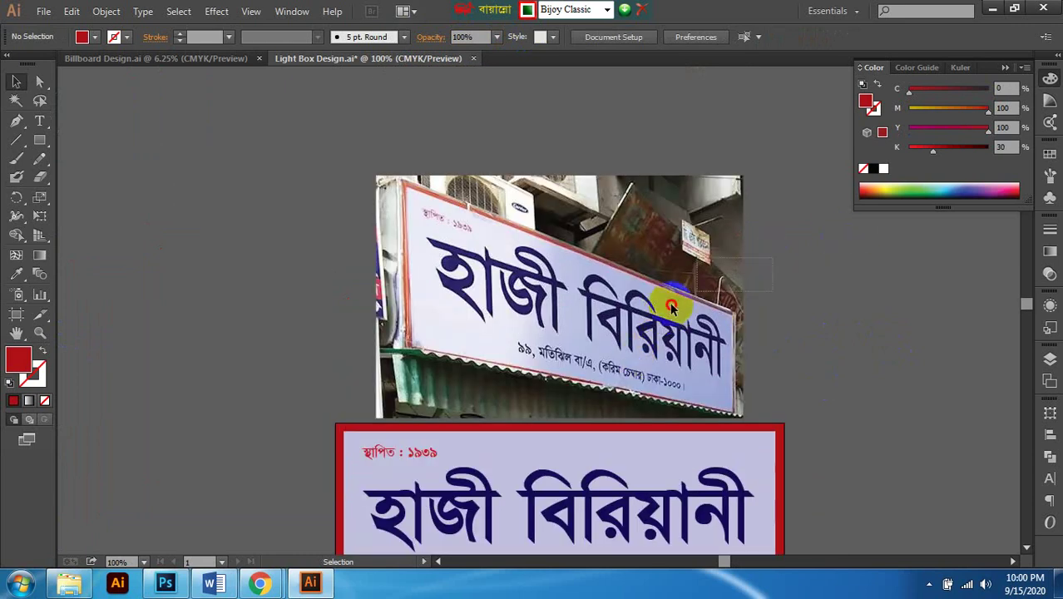
{"action": "scroll", "coordinate": [689, 299], "scroll_direction": "down", "scroll_amount": 1}
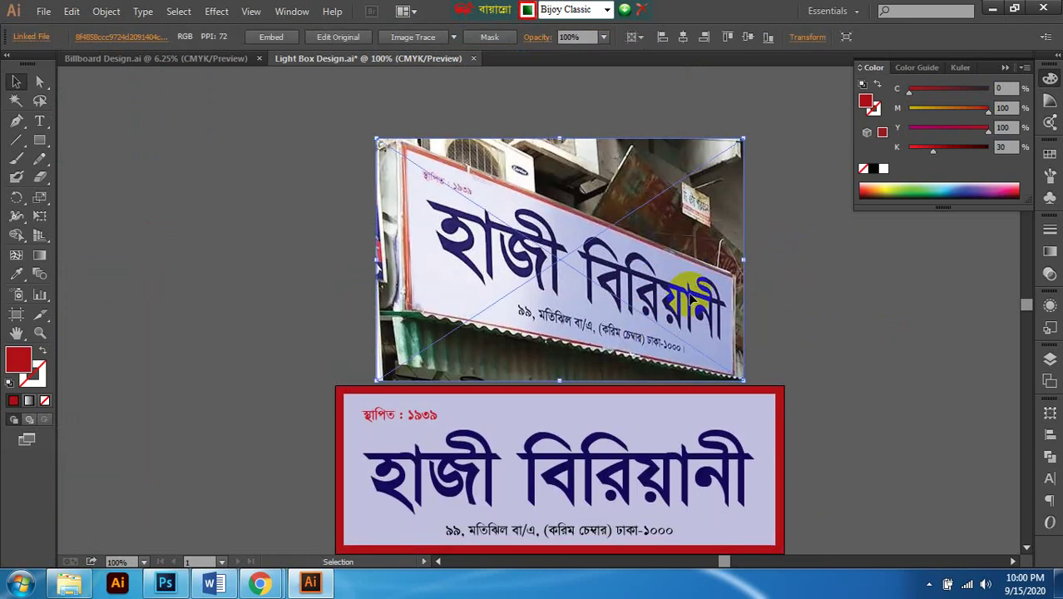
{"action": "scroll", "coordinate": [677, 287], "scroll_direction": "down", "scroll_amount": 1}
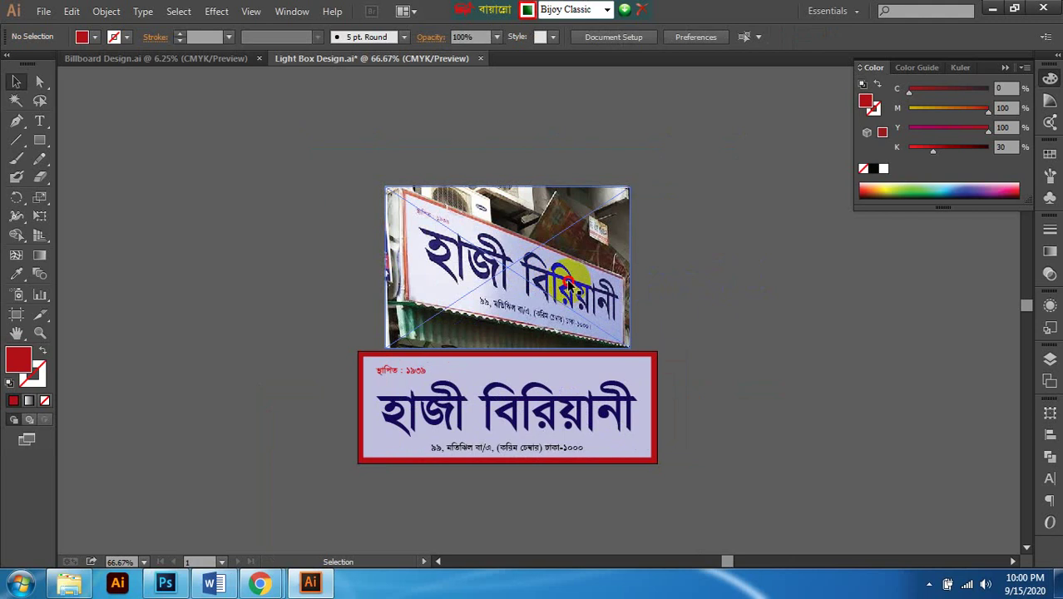
{"action": "left_click_drag", "start_coordinate": [539, 277], "coordinate": [552, 165]}
{"action": "left_click", "coordinate": [690, 307]}
Step: Examine the bordered signboard's three text lines, background and border at different magnifications
{"action": "scroll", "coordinate": [468, 367], "scroll_direction": "up", "scroll_amount": 2}
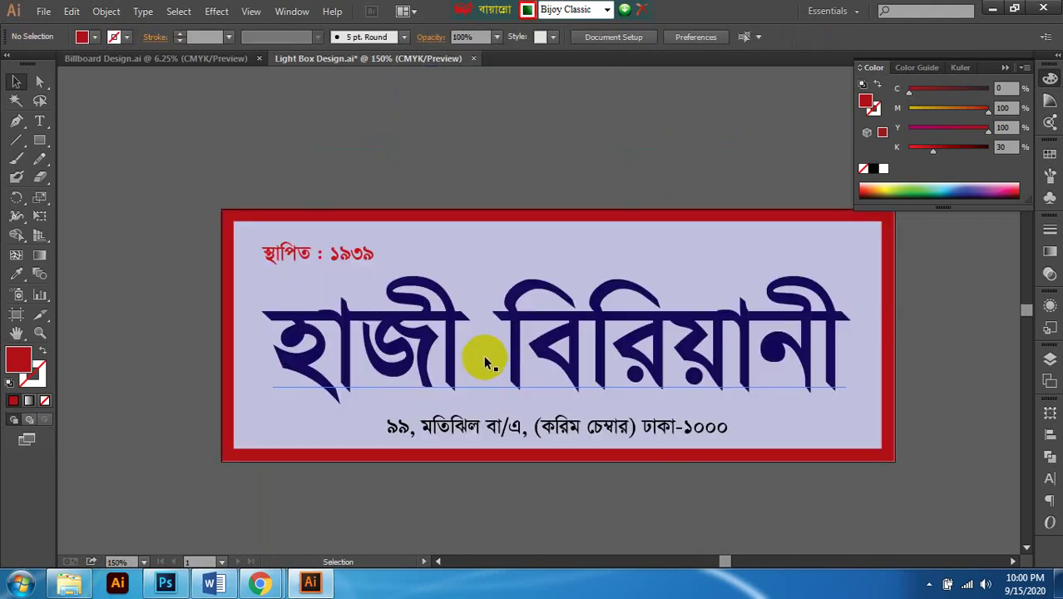
{"action": "scroll", "coordinate": [491, 356], "scroll_direction": "up", "scroll_amount": 1}
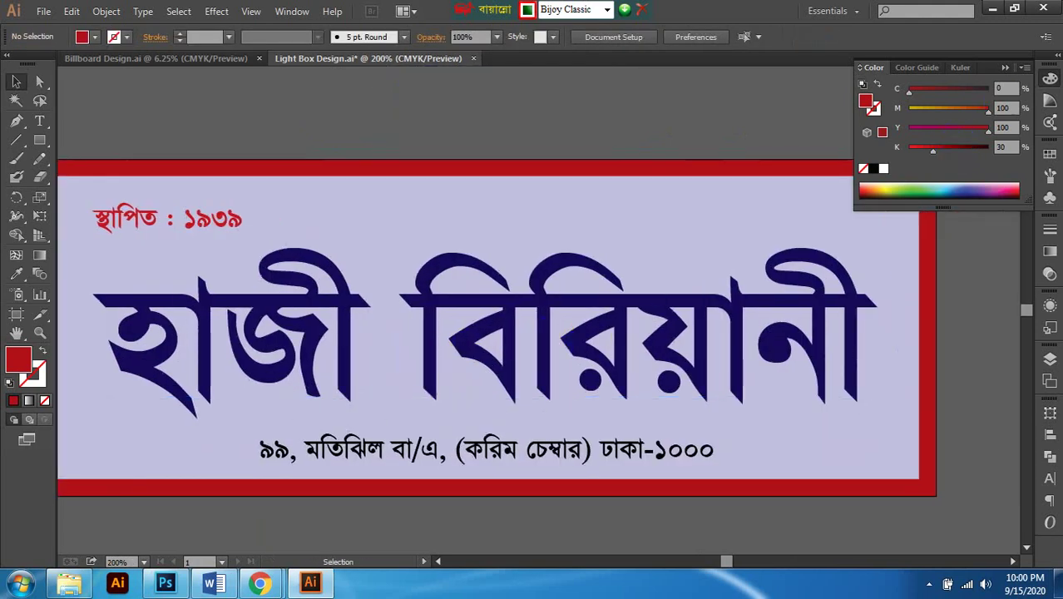
{"action": "scroll", "coordinate": [703, 252], "scroll_direction": "left", "scroll_amount": 1}
{"action": "scroll", "coordinate": [676, 255], "scroll_direction": "down", "scroll_amount": 1}
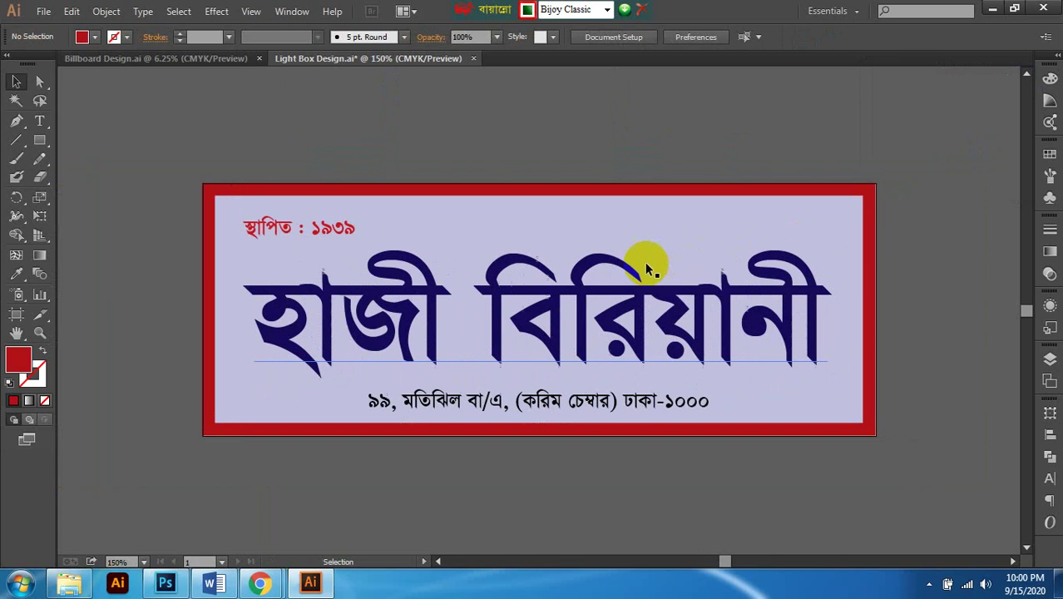
{"action": "scroll", "coordinate": [573, 234], "scroll_direction": "up", "scroll_amount": 1}
{"action": "scroll", "coordinate": [573, 234], "scroll_direction": "down", "scroll_amount": 1}
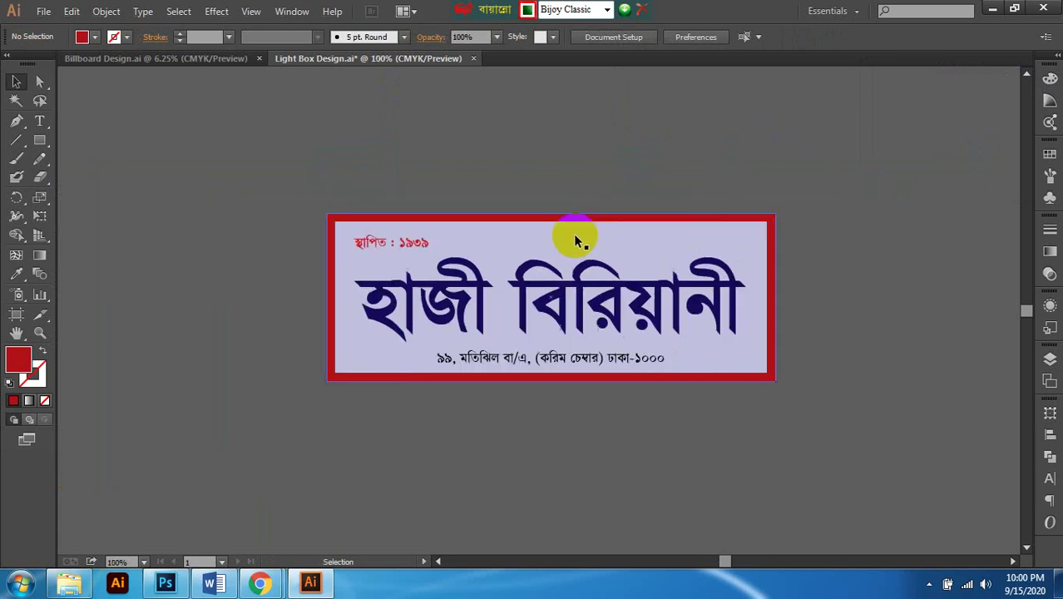
{"action": "scroll", "coordinate": [598, 230], "scroll_direction": "up", "scroll_amount": 1}
{"action": "scroll", "coordinate": [588, 225], "scroll_direction": "up", "scroll_amount": 2}
{"action": "scroll", "coordinate": [588, 225], "scroll_direction": "down", "scroll_amount": 1}
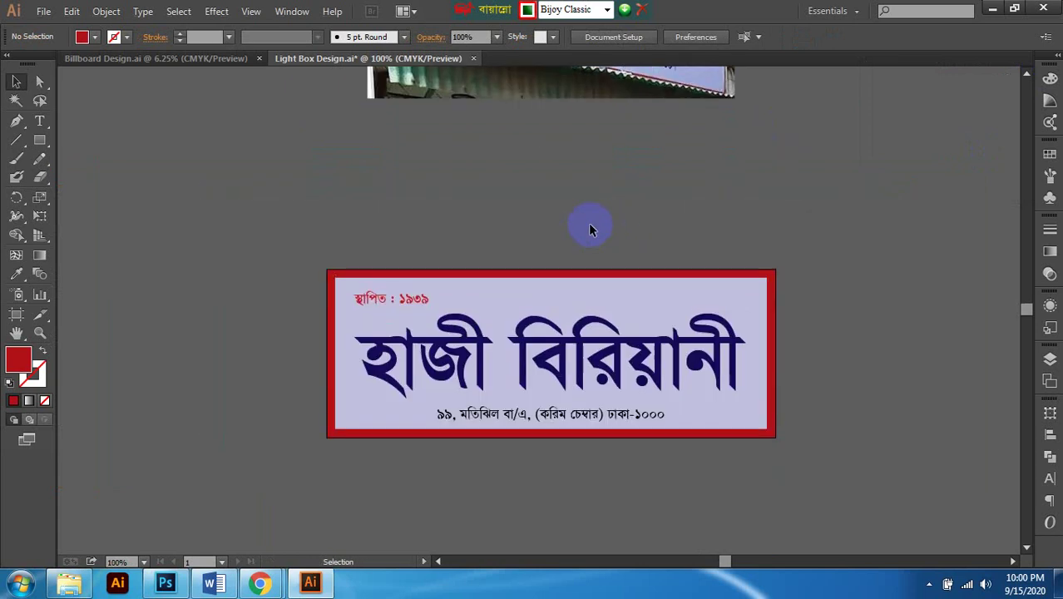
{"action": "scroll", "coordinate": [576, 239], "scroll_direction": "down", "scroll_amount": 1}
{"action": "scroll", "coordinate": [576, 239], "scroll_direction": "down", "scroll_amount": 1}
{"action": "scroll", "coordinate": [563, 299], "scroll_direction": "up", "scroll_amount": 1}
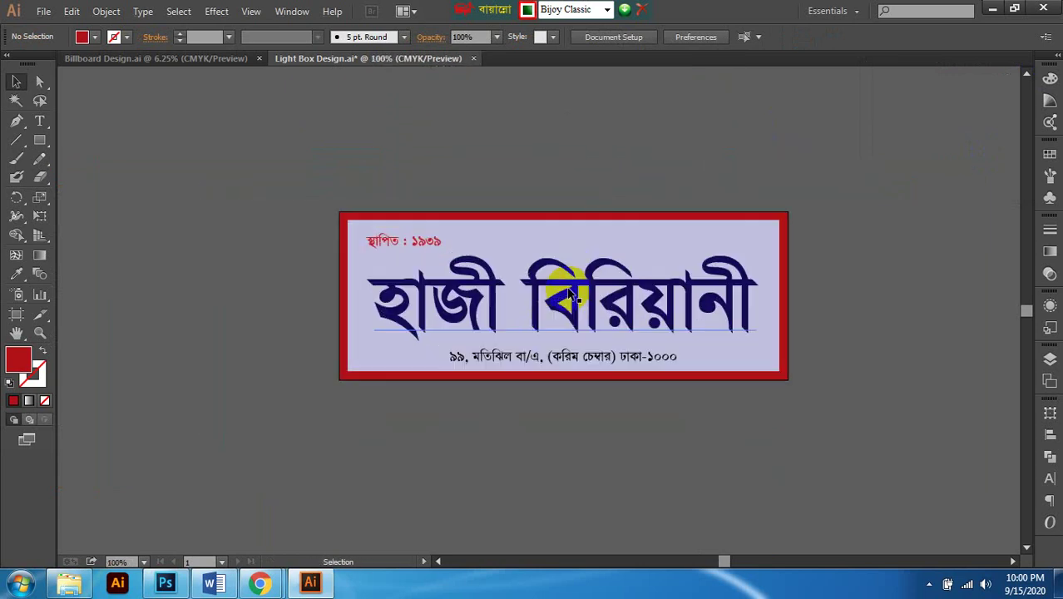
{"action": "scroll", "coordinate": [567, 292], "scroll_direction": "right", "scroll_amount": 1}
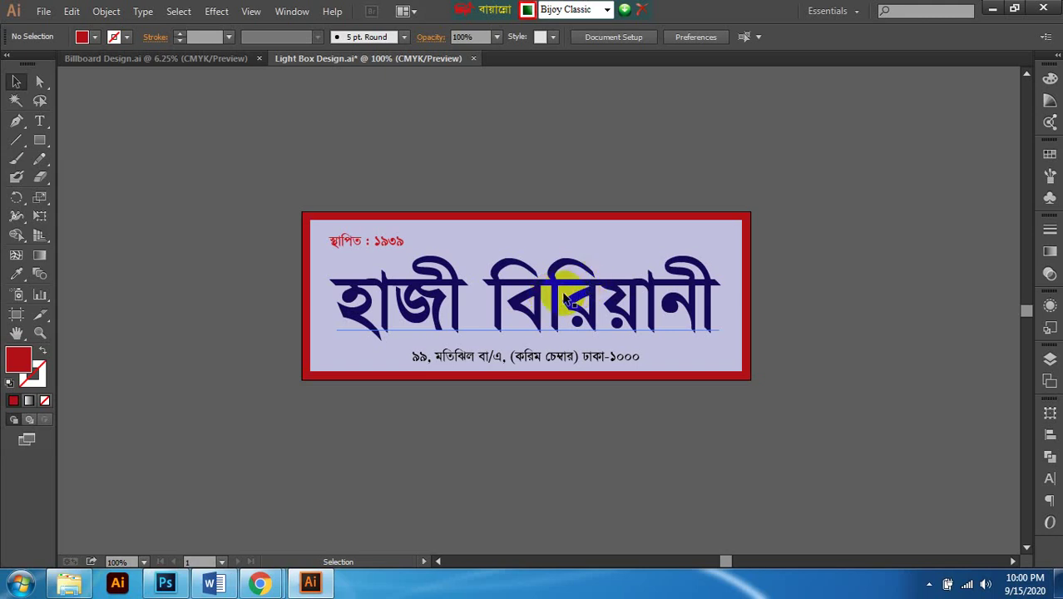
Step: Save the light box design with the reference photo and signboard both in view
{"action": "key", "text": "ctrl+minus"}
{"action": "scroll", "coordinate": [561, 298], "scroll_direction": "up", "scroll_amount": 2}
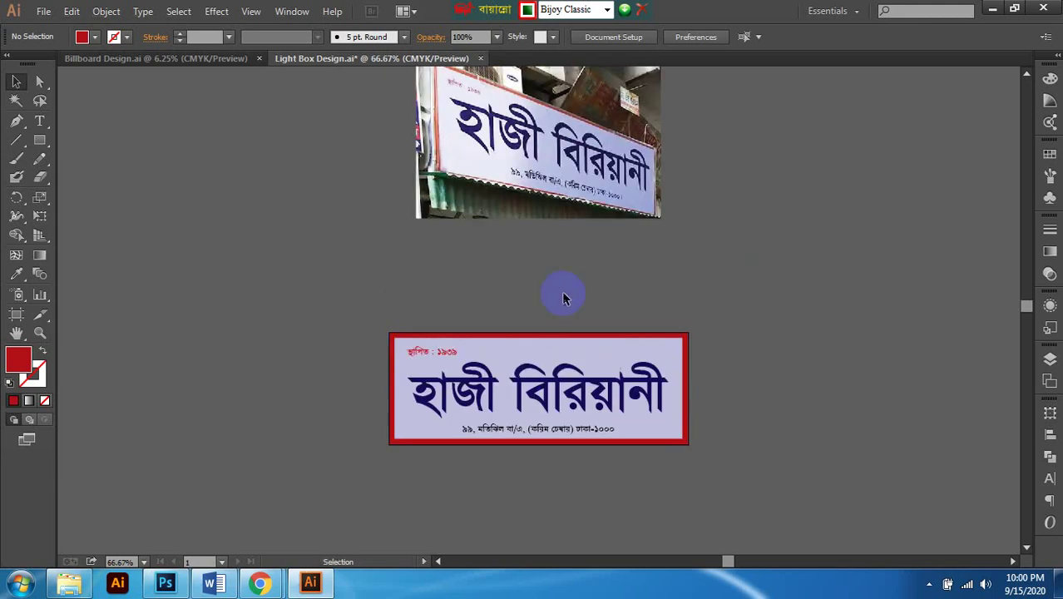
{"action": "scroll", "coordinate": [563, 297], "scroll_direction": "right", "scroll_amount": 2}
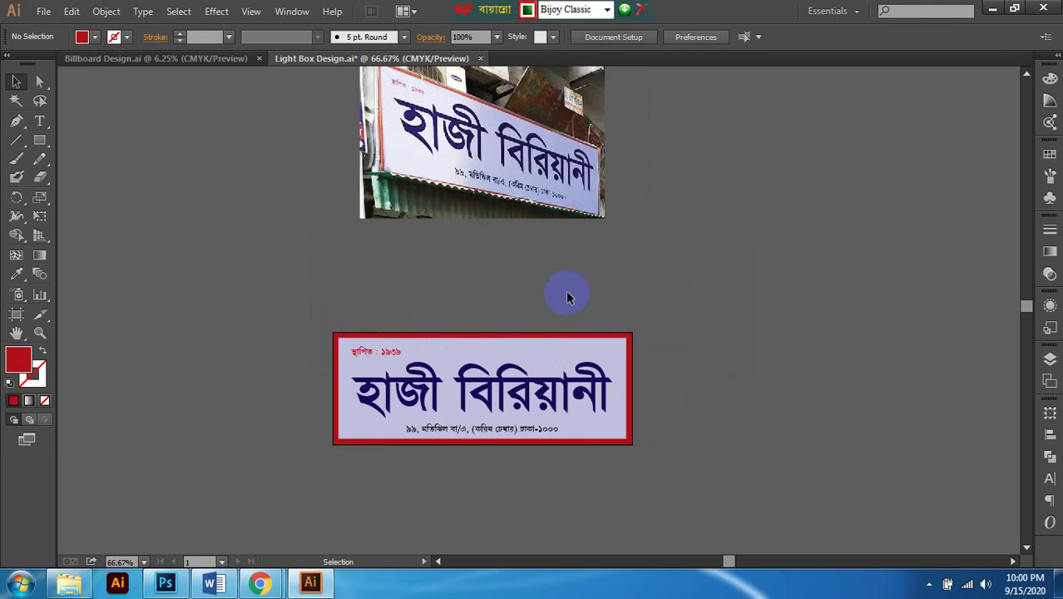
{"action": "scroll", "coordinate": [585, 301], "scroll_direction": "right", "scroll_amount": 1}
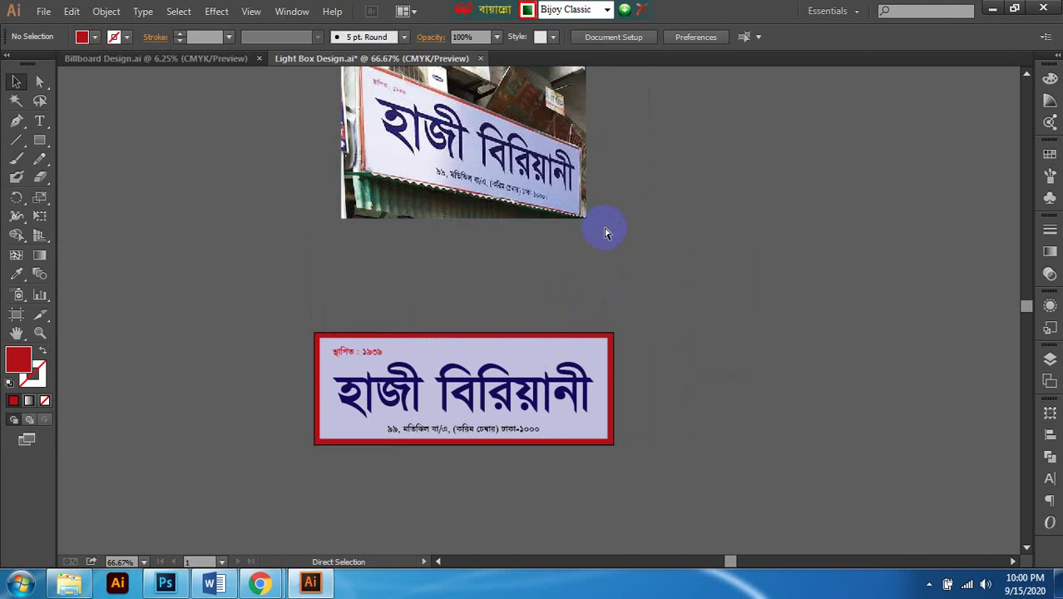
{"action": "key", "text": "ctrl+s"}
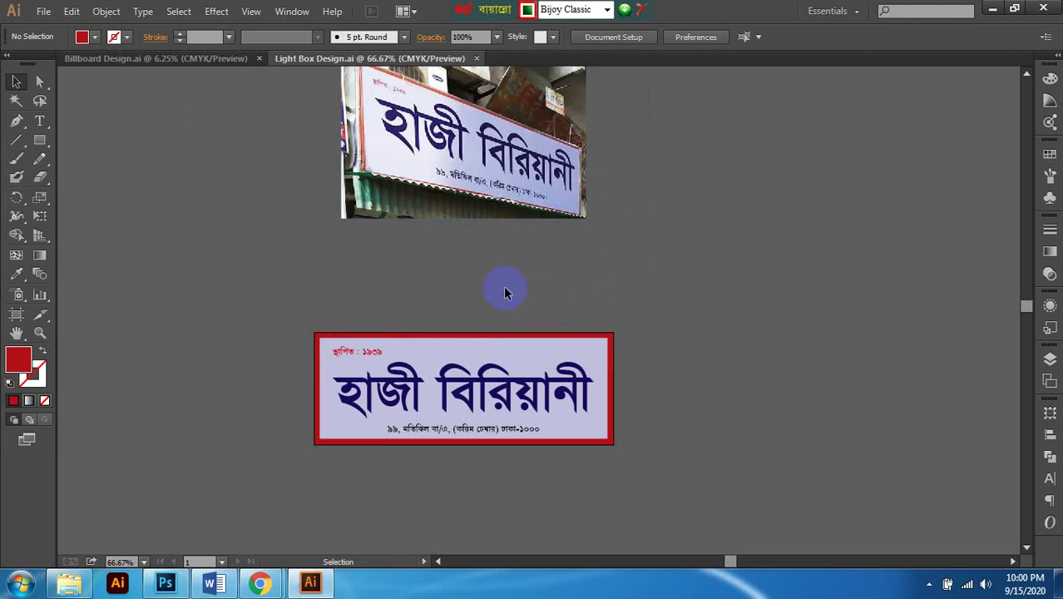
Step: Switch to the Billboard Design.ai document and review the billboard artwork beside its reference photo
{"action": "left_click", "coordinate": [394, 181]}
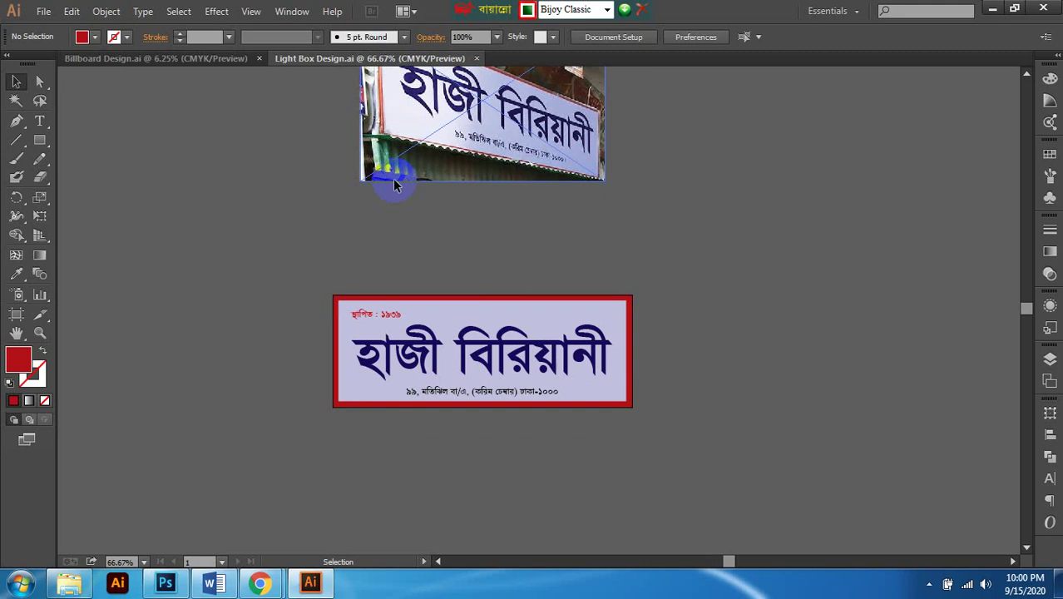
{"action": "left_click", "coordinate": [136, 59]}
{"action": "left_click", "coordinate": [723, 316]}
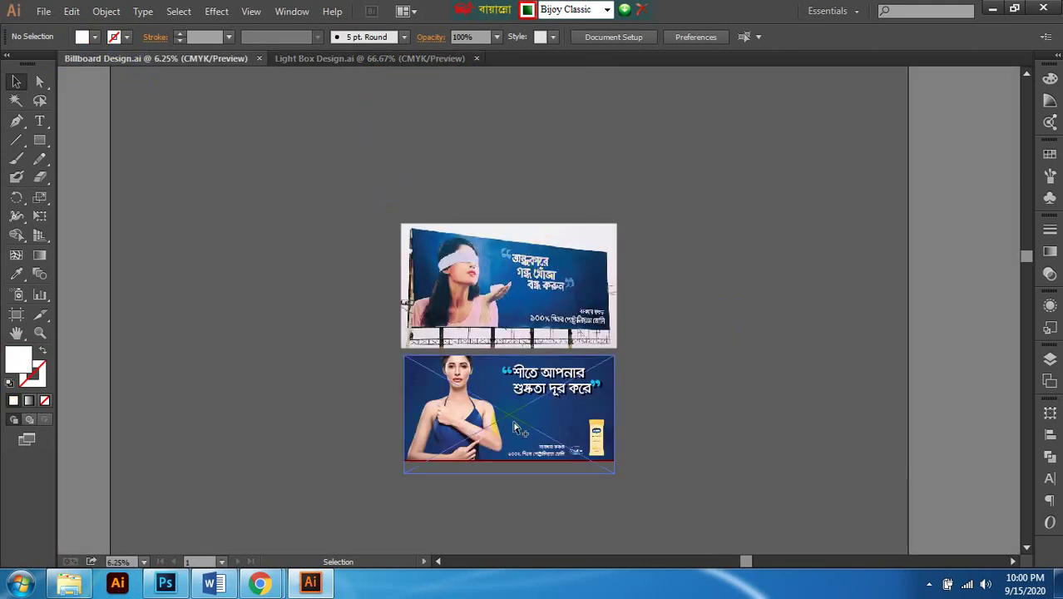
{"action": "scroll", "coordinate": [513, 426], "scroll_direction": "up", "scroll_amount": 1}
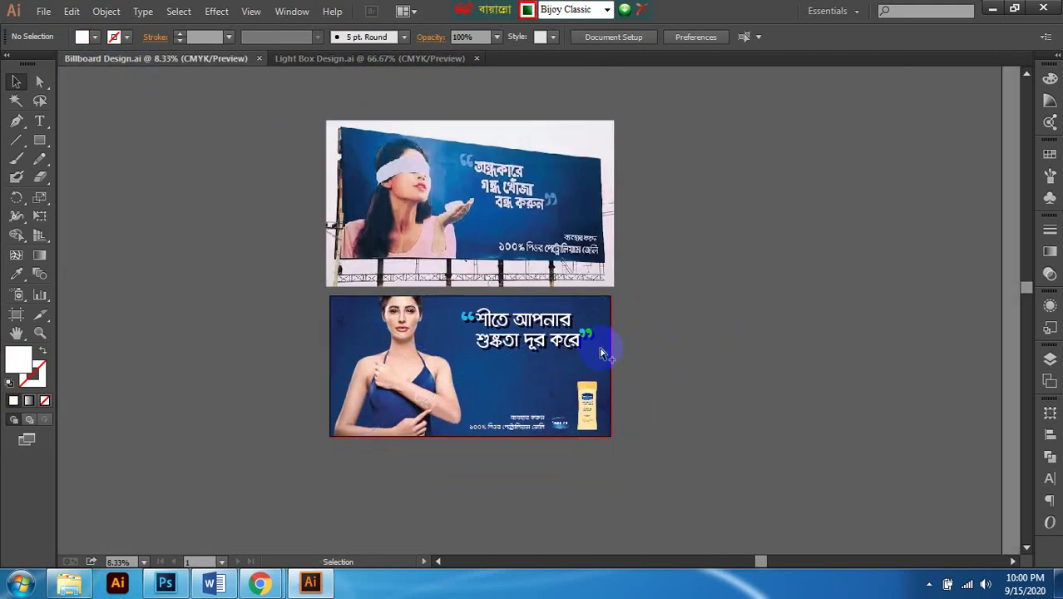
{"action": "scroll", "coordinate": [601, 353], "scroll_direction": "up", "scroll_amount": 1}
{"action": "scroll", "coordinate": [661, 315], "scroll_direction": "down", "scroll_amount": 1}
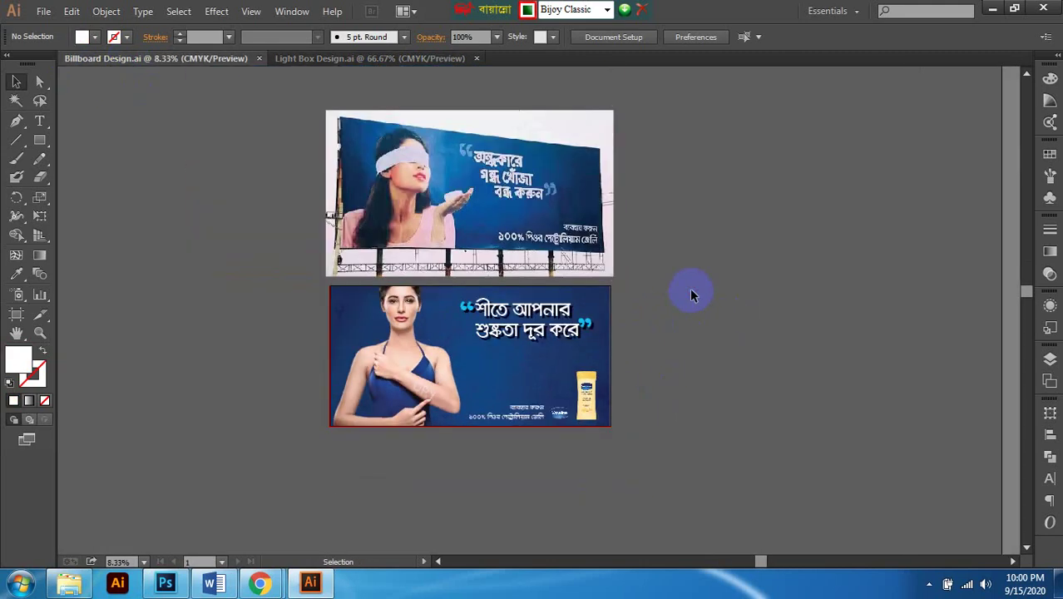
{"action": "left_click", "coordinate": [506, 214]}
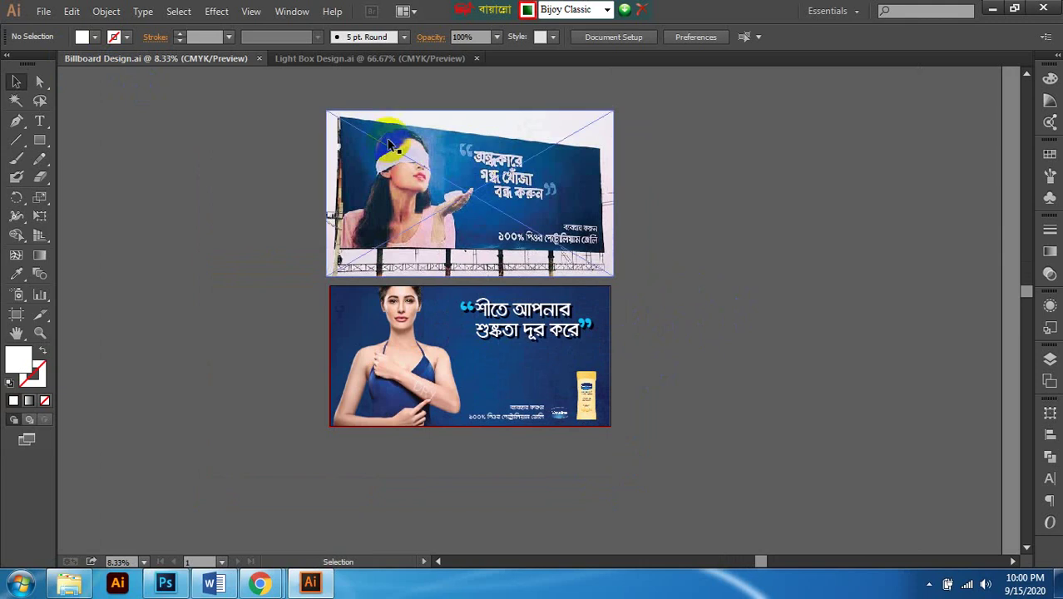
{"action": "left_click", "coordinate": [928, 583]}
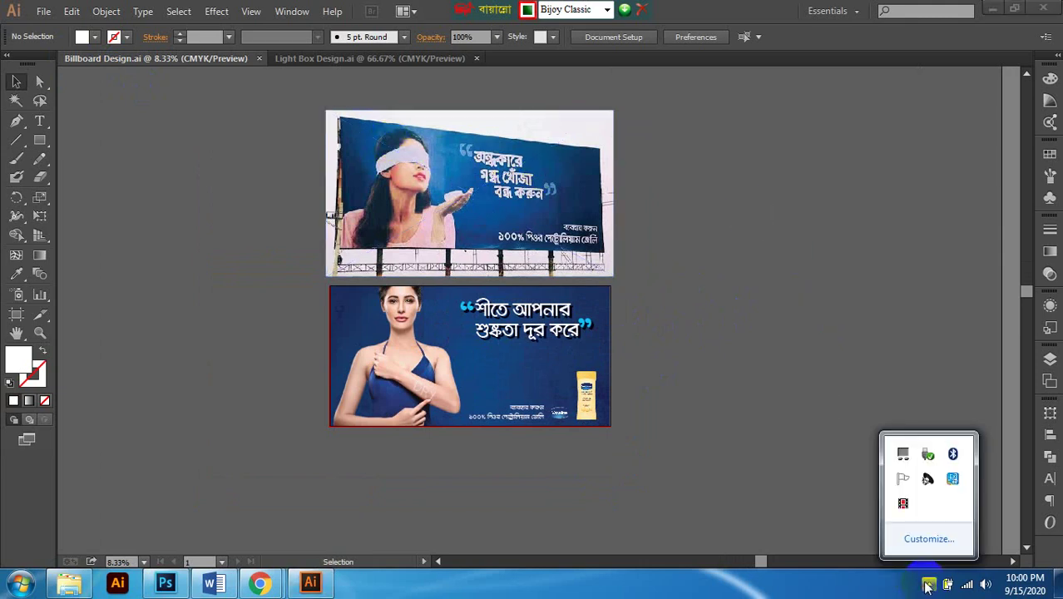